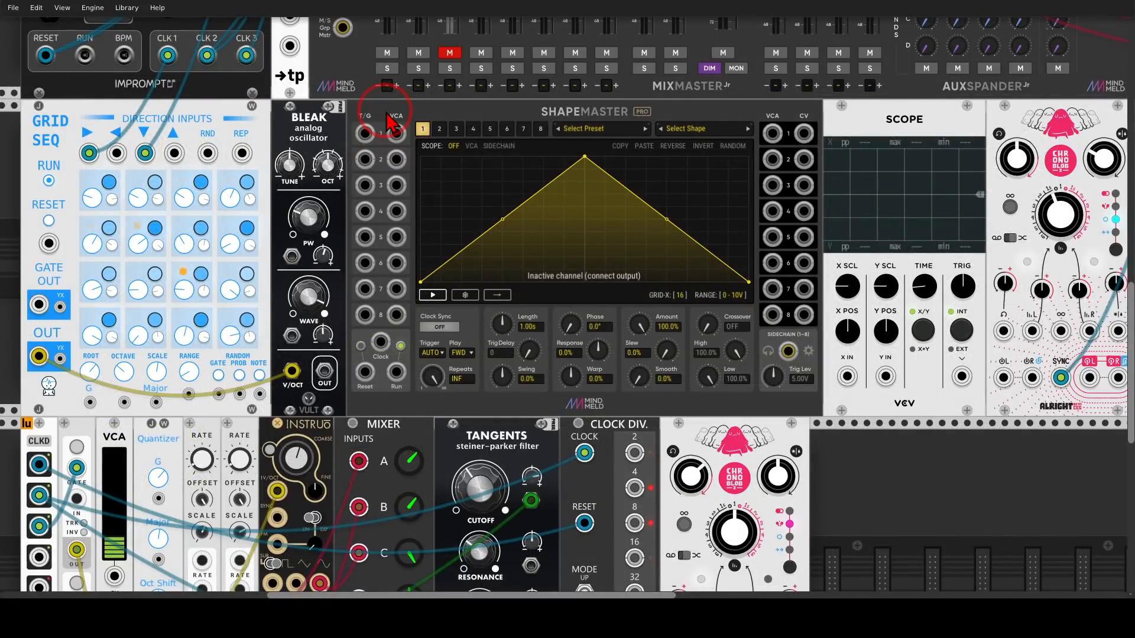
{"action": "mouse_move", "coordinate": [416, 101]}
{"action": "left_mouse_down"}
{"action": "mouse_move", "coordinate": [383, 106]}
{"action": "mouse_move", "coordinate": [411, 140]}
{"action": "mouse_move", "coordinate": [405, 106]}
{"action": "mouse_move", "coordinate": [339, 126]}
{"action": "mouse_move", "coordinate": [386, 116]}
{"action": "mouse_move", "coordinate": [371, 106]}
{"action": "left_mouse_up"}
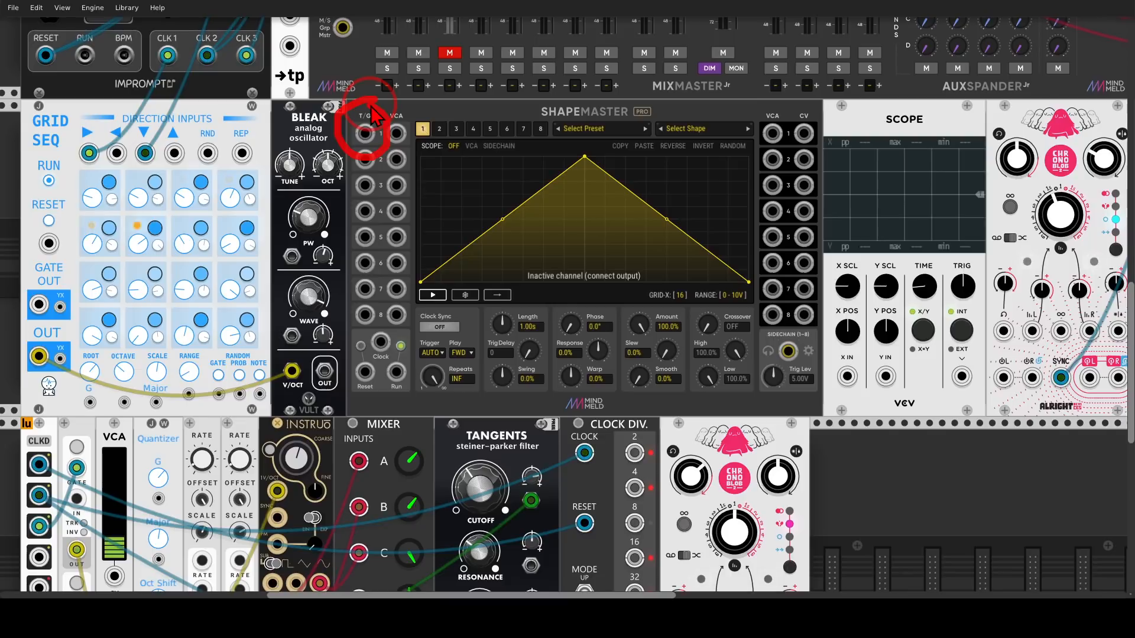
{"action": "mouse_move", "coordinate": [765, 114]}
{"action": "left_mouse_down"}
{"action": "mouse_move", "coordinate": [762, 147]}
{"action": "mouse_move", "coordinate": [771, 113]}
{"action": "mouse_move", "coordinate": [810, 102]}
{"action": "mouse_move", "coordinate": [779, 155]}
{"action": "mouse_move", "coordinate": [814, 121]}
{"action": "left_mouse_up"}
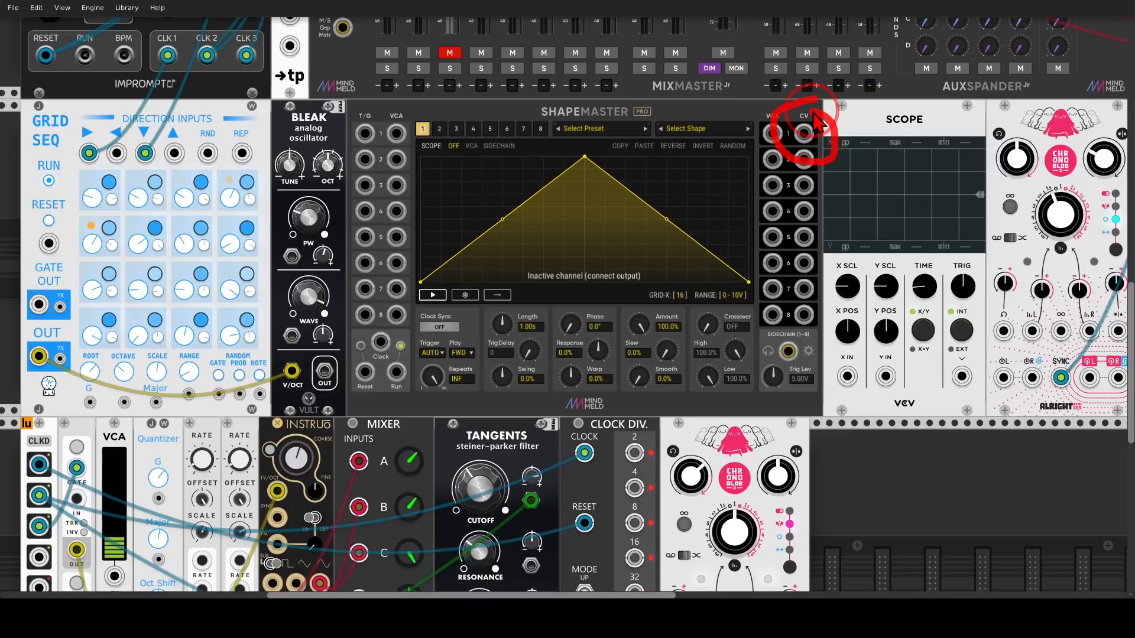
{"action": "left_click_drag", "start_coordinate": [378, 89], "coordinate": [379, 116]}
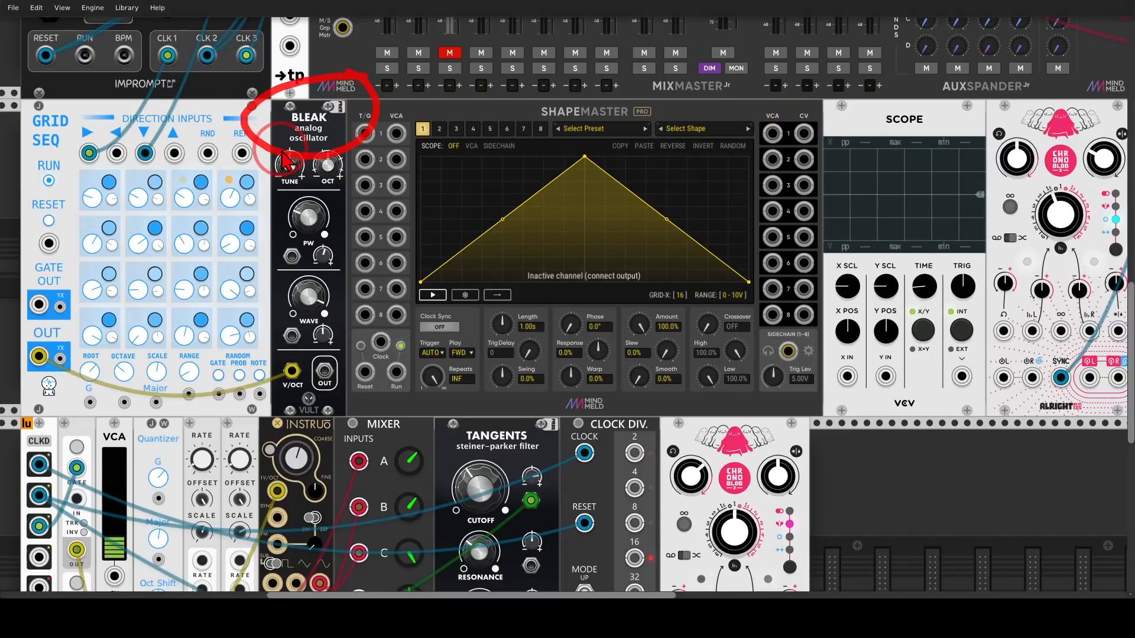
{"action": "mouse_move", "coordinate": [292, 140]}
{"action": "left_mouse_down"}
{"action": "mouse_move", "coordinate": [97, 107]}
{"action": "mouse_move", "coordinate": [109, 170]}
{"action": "mouse_move", "coordinate": [141, 155]}
{"action": "left_mouse_up"}
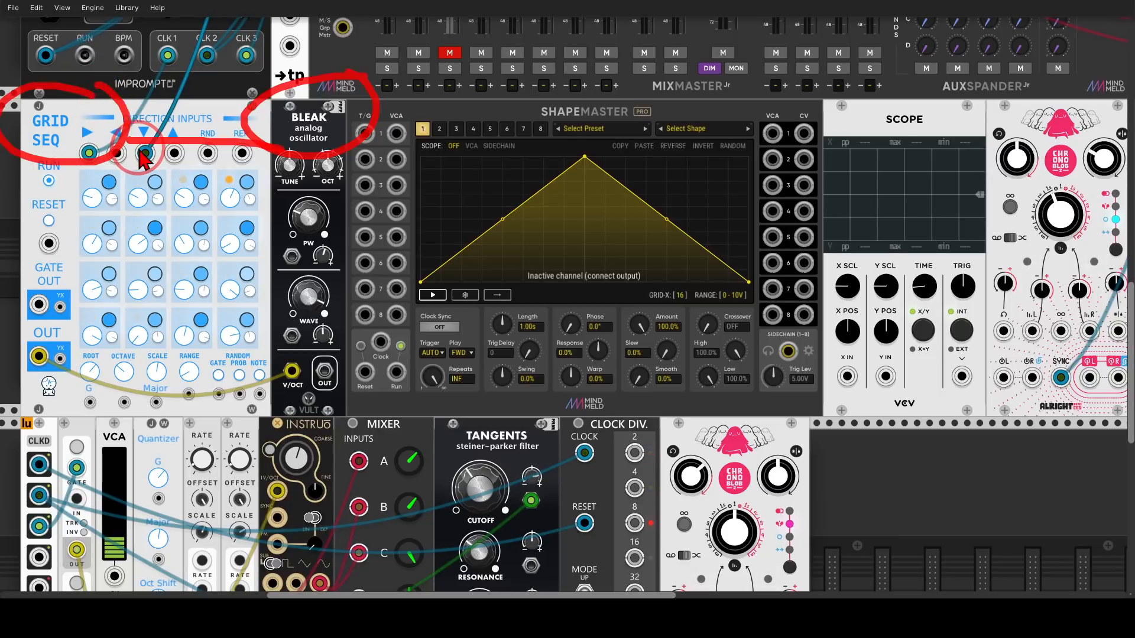
- Patch BLEAK's output through ShapeMaster channel 1's VCA and into the left input of MixMaster's BLEK channel
{"action": "left_click_drag", "start_coordinate": [325, 371], "coordinate": [394, 140]}
{"action": "left_click_drag", "start_coordinate": [772, 136], "coordinate": [437, 105]}
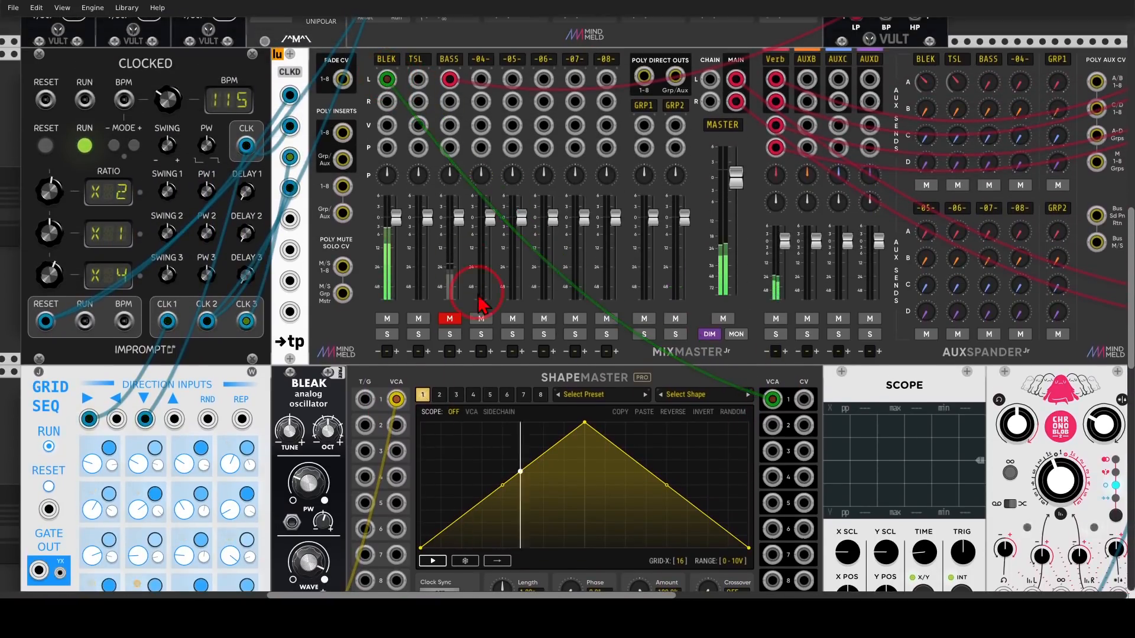
- Set ShapeMaster channel 1 to Trigger/Gate, driven by GRID SEQ's gate output into T/G input 1, with a 299 ms length
{"action": "scroll", "coordinate": [467, 290], "scroll_direction": "down", "scroll_amount": 5}
{"action": "scroll", "coordinate": [480, 298], "scroll_direction": "down", "scroll_amount": 1}
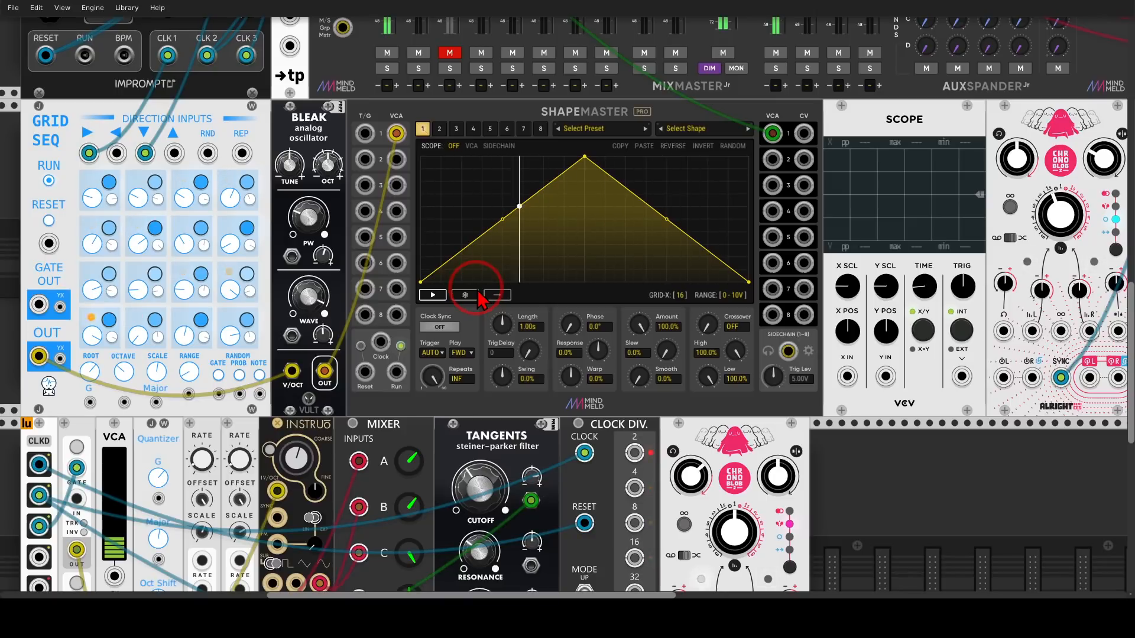
{"action": "left_click", "coordinate": [435, 353]}
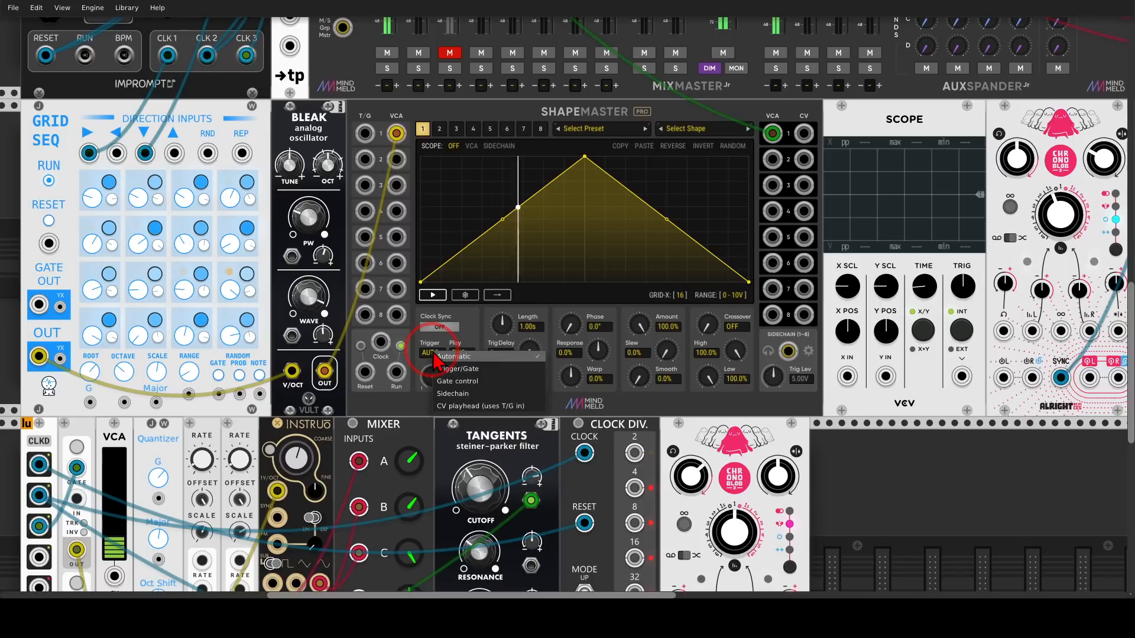
{"action": "left_click", "coordinate": [490, 372]}
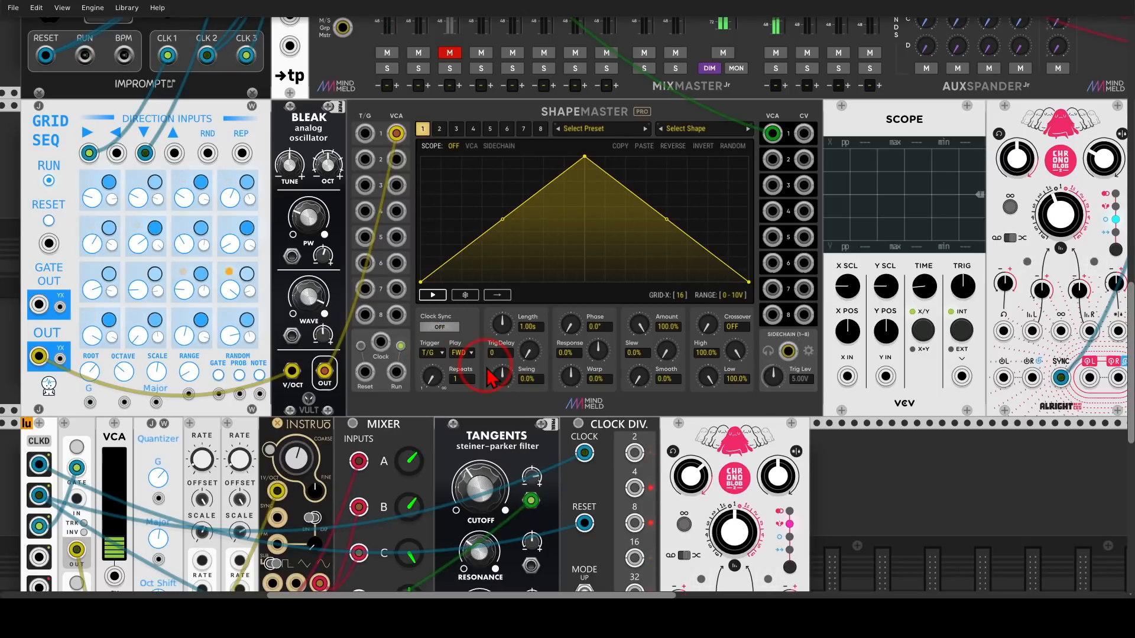
{"action": "left_click_drag", "start_coordinate": [39, 305], "coordinate": [361, 141]}
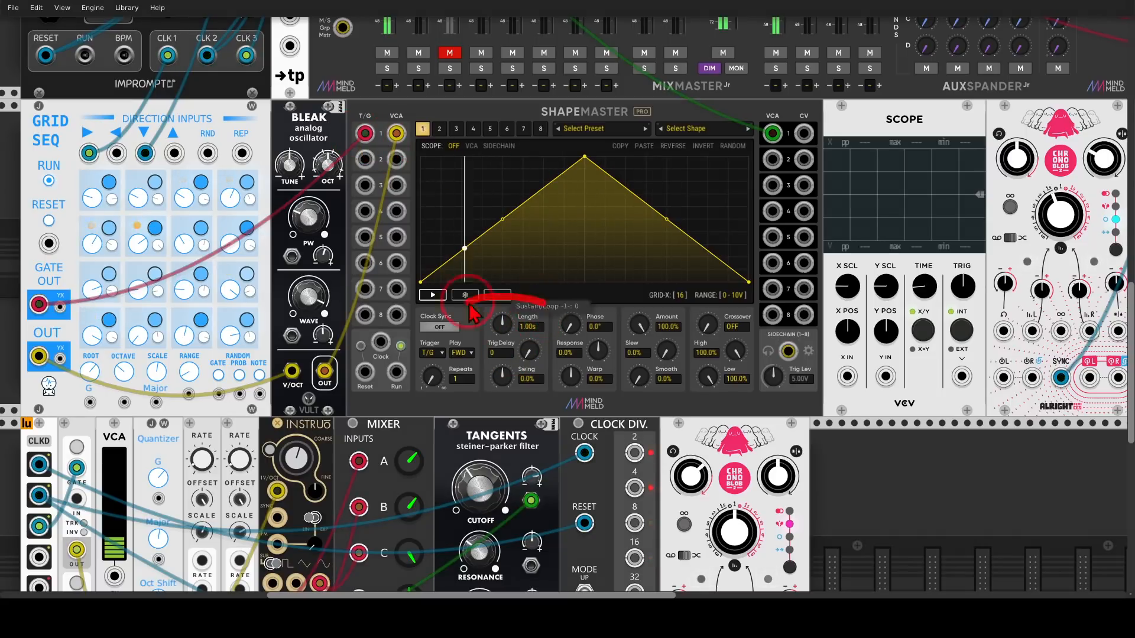
{"action": "left_click_drag", "start_coordinate": [502, 324], "coordinate": [567, 289]}
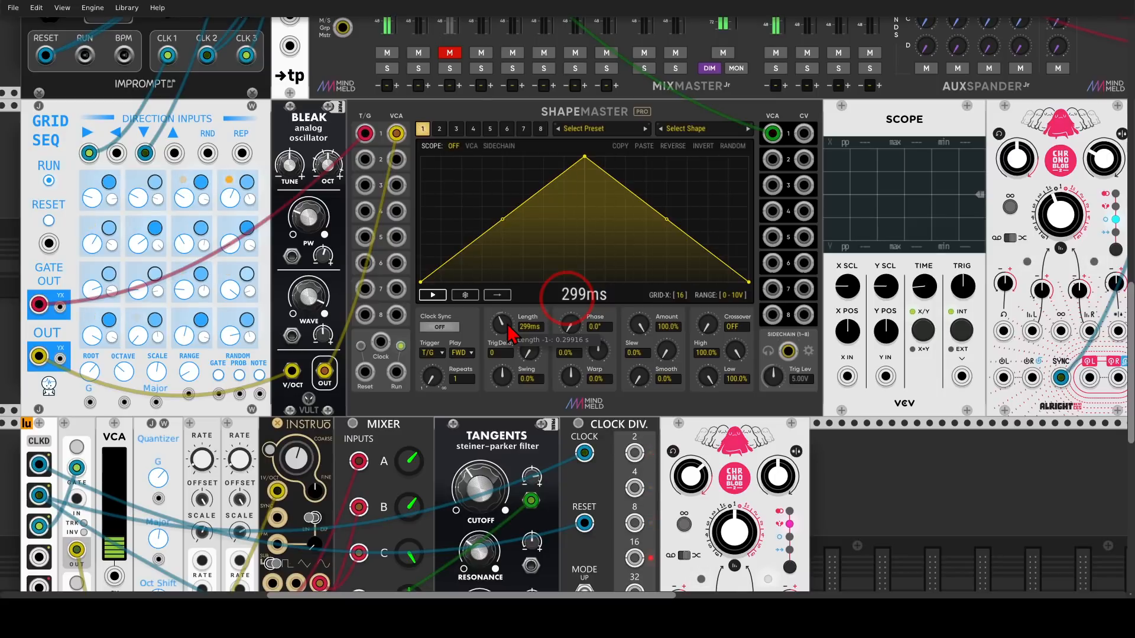
- Patch Clocked's CLK 2 and RESET outputs into ShapeMaster's Clock and Reset inputs and turn Clock Sync on
{"action": "left_click_drag", "start_coordinate": [380, 341], "coordinate": [206, 55]}
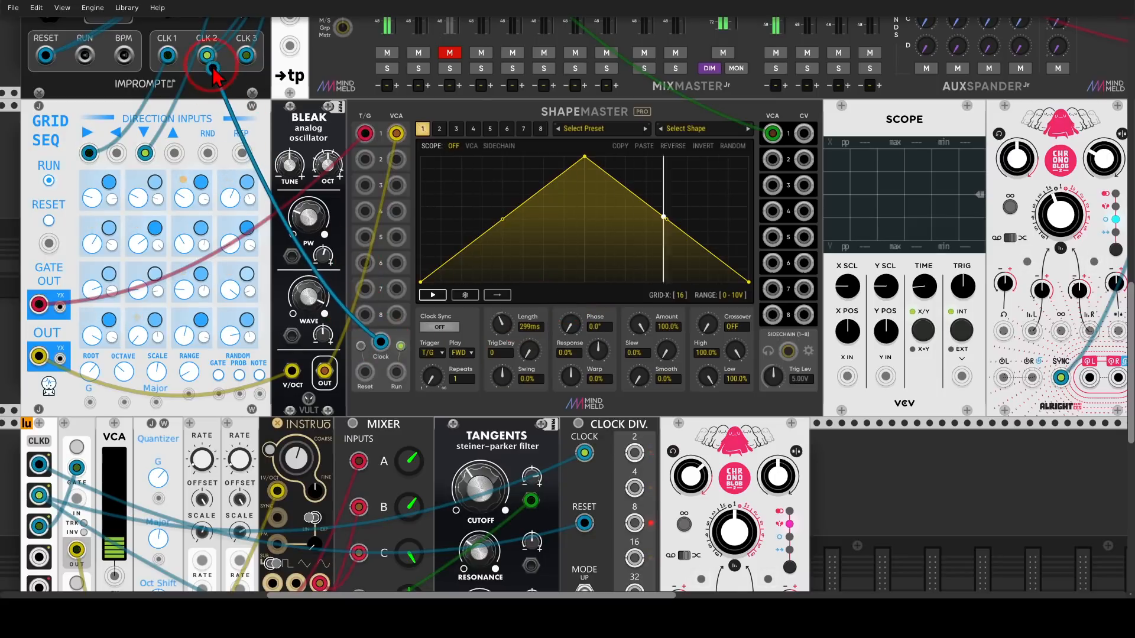
{"action": "left_click_drag", "start_coordinate": [364, 371], "coordinate": [45, 55]}
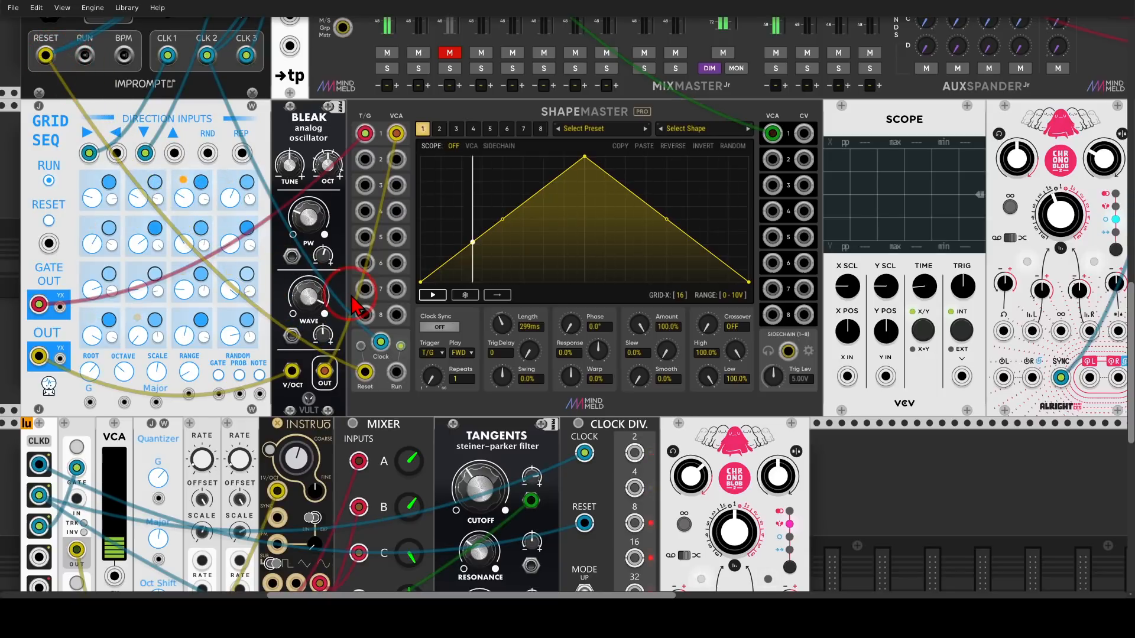
{"action": "left_click", "coordinate": [432, 326]}
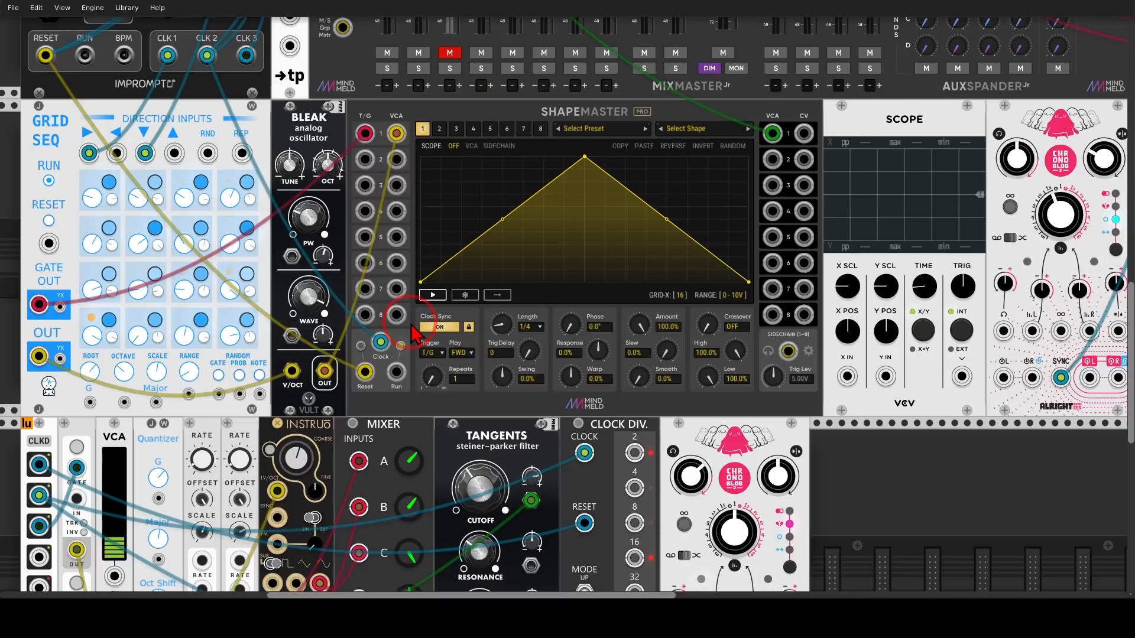
- Set the ratio of Clocked's second clock to x48
{"action": "scroll", "coordinate": [336, 319], "scroll_direction": "up", "scroll_amount": 3}
{"action": "scroll", "coordinate": [335, 320], "scroll_direction": "up", "scroll_amount": 2}
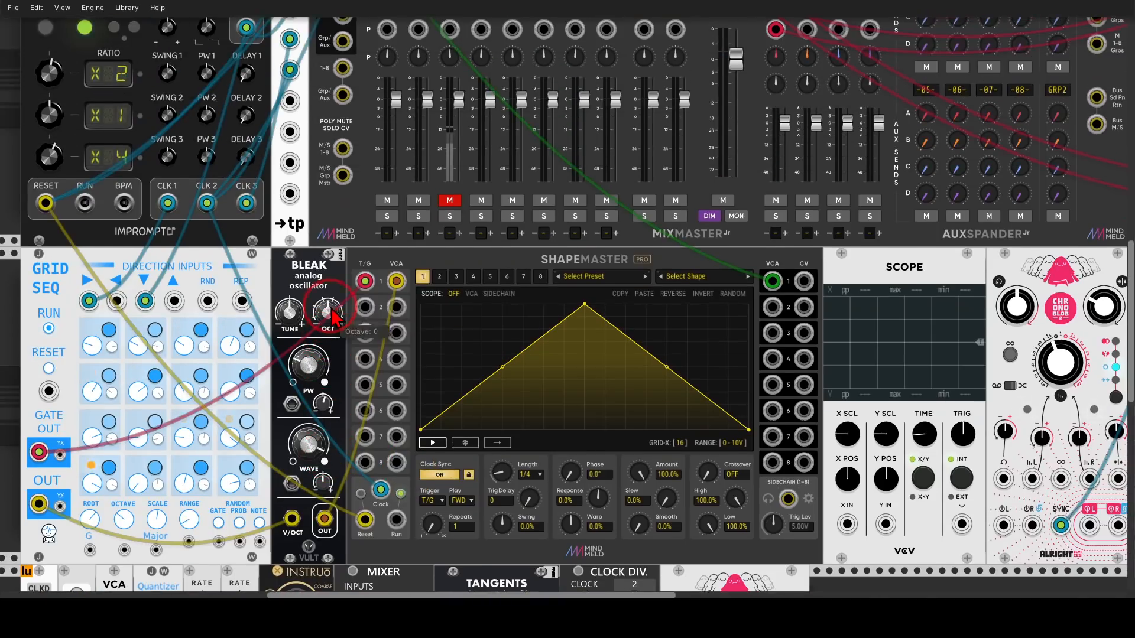
{"action": "left_click_drag", "start_coordinate": [48, 155], "coordinate": [569, 304]}
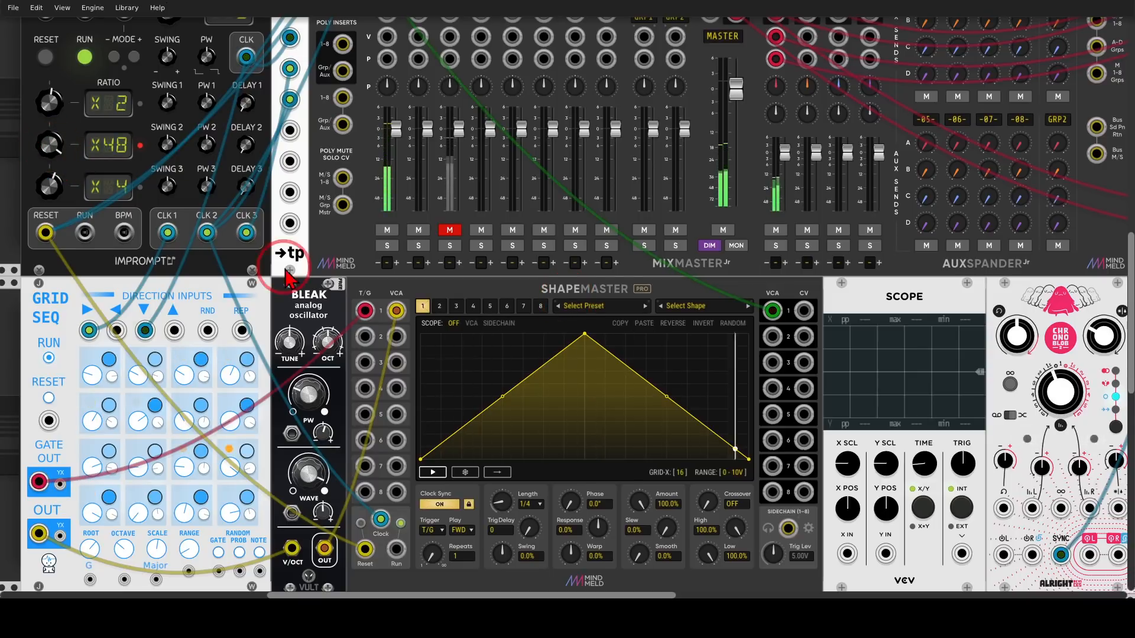
- Try a 1 bar length on ShapeMaster channel 1 and look through the Common, Triplet and Other length divisions
{"action": "scroll", "coordinate": [289, 278], "scroll_direction": "down", "scroll_amount": 7}
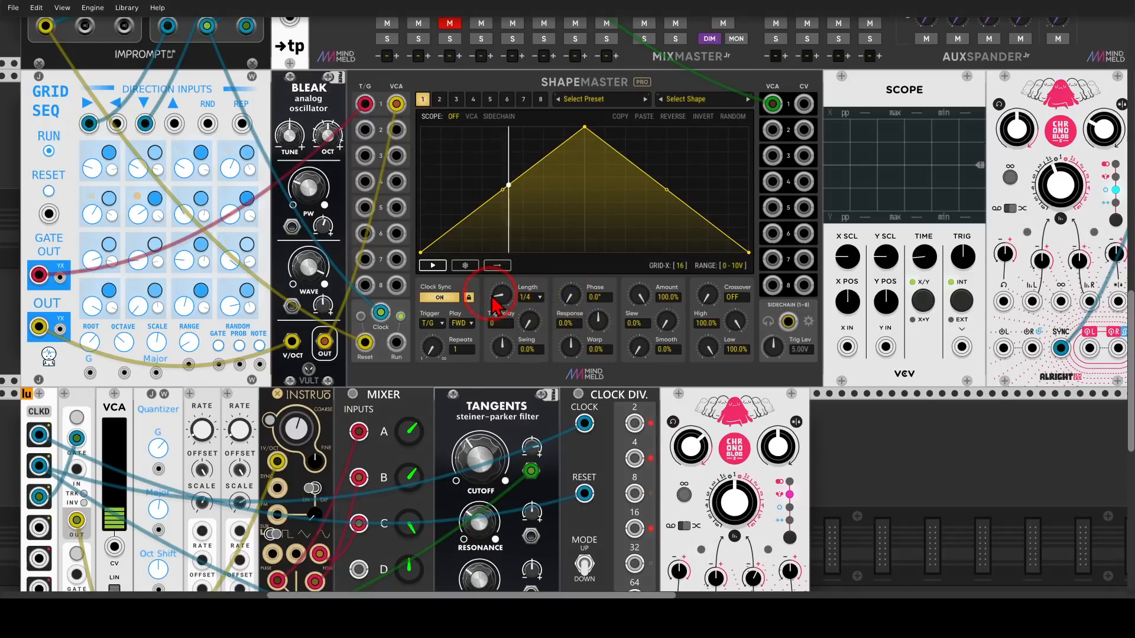
{"action": "left_click_drag", "start_coordinate": [502, 297], "coordinate": [502, 280]}
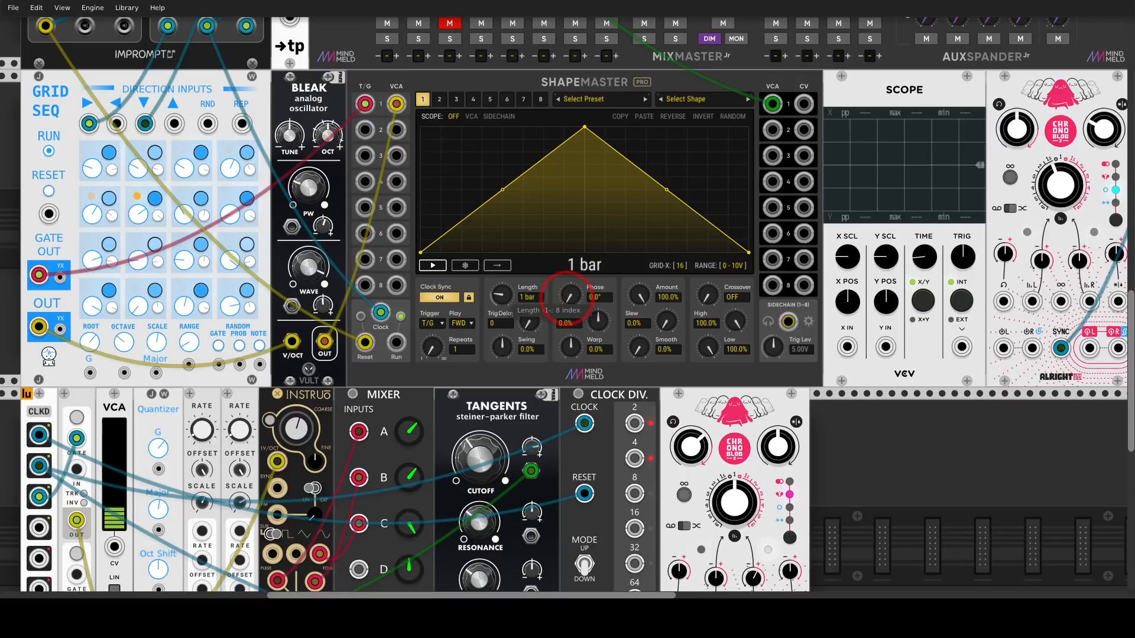
{"action": "right_click", "coordinate": [520, 297]}
{"action": "mouse_move", "coordinate": [553, 314]}
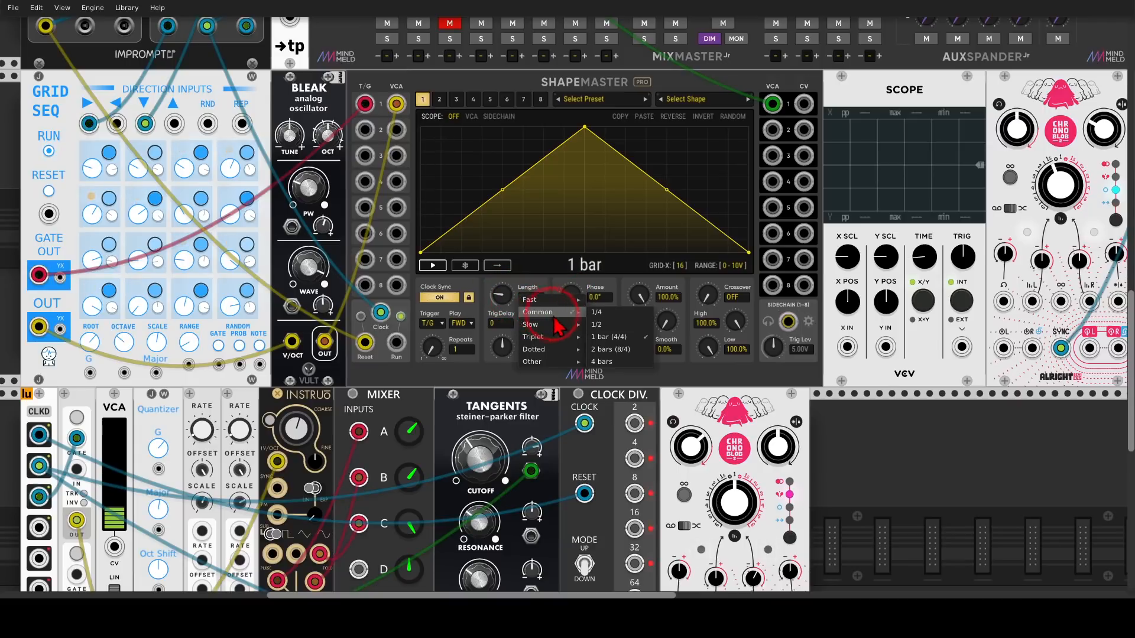
{"action": "mouse_move", "coordinate": [559, 340]}
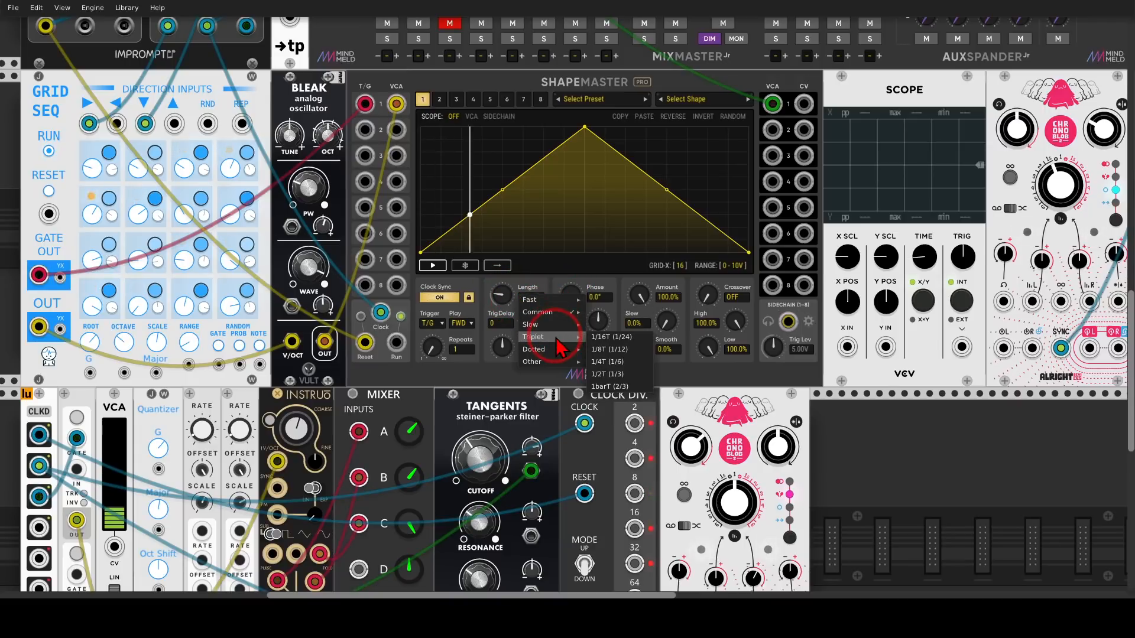
{"action": "mouse_move", "coordinate": [553, 363]}
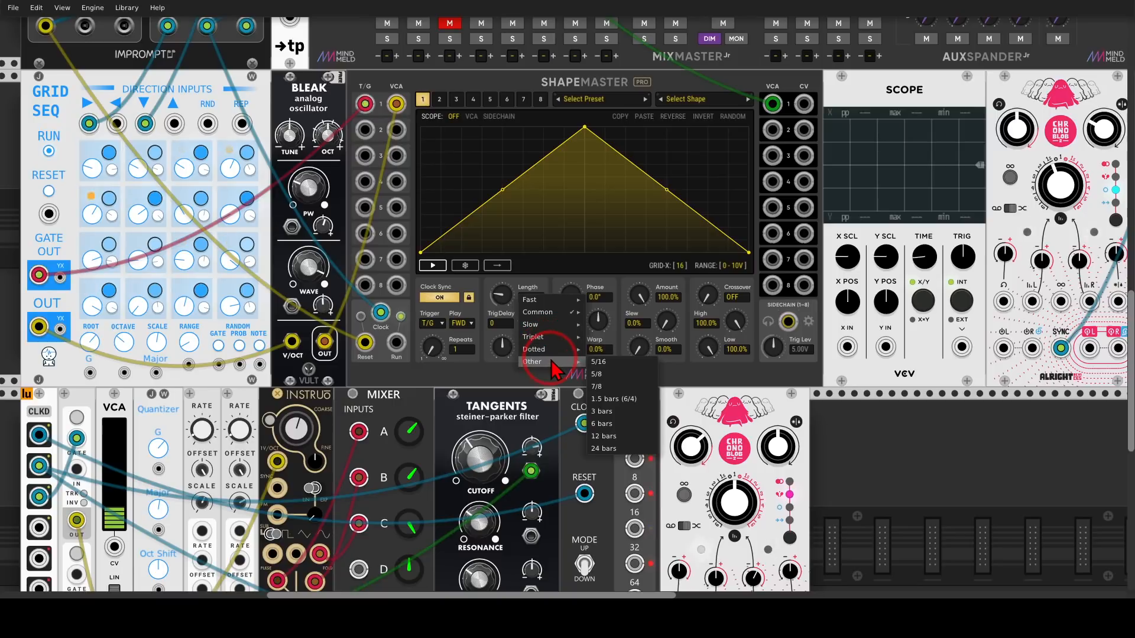
{"action": "left_click", "coordinate": [499, 330]}
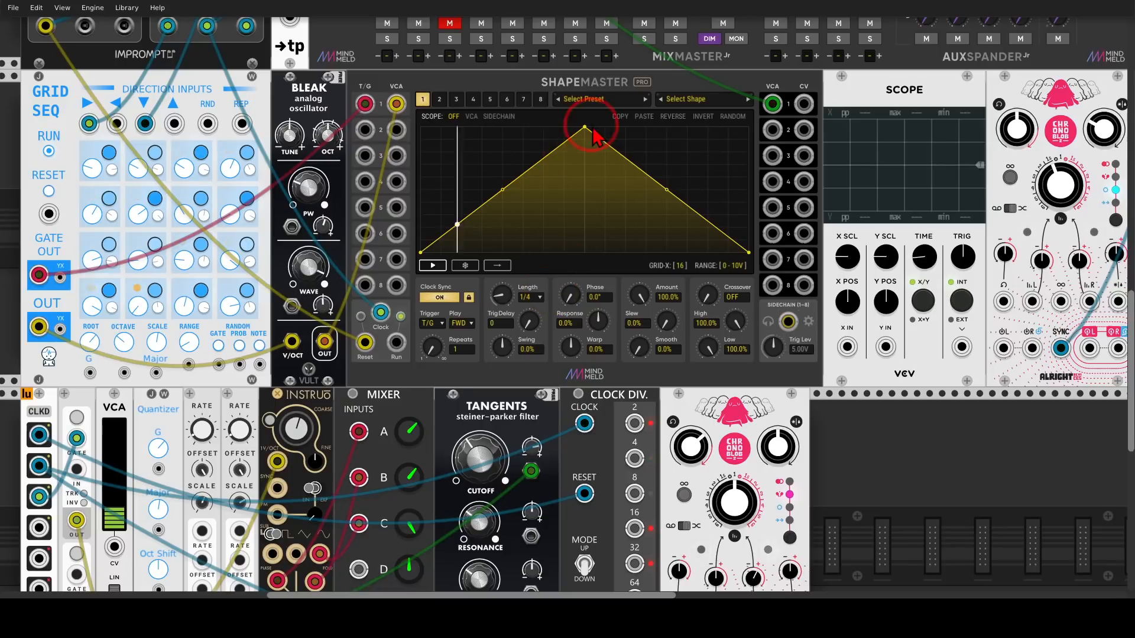
- Shape the envelope with its peak near the start and a concave exponential decay, and turn off the Clock Sync lock
{"action": "left_click_drag", "start_coordinate": [585, 127], "coordinate": [421, 102]}
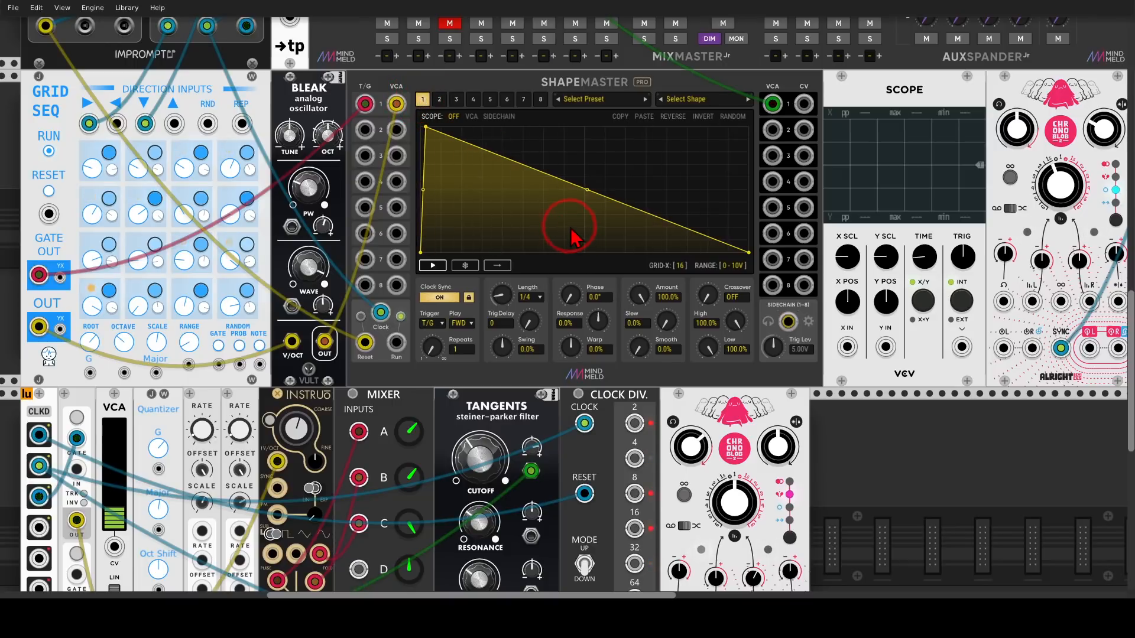
{"action": "mouse_move", "coordinate": [589, 195]}
{"action": "left_mouse_down"}
{"action": "mouse_move", "coordinate": [570, 210]}
{"action": "mouse_move", "coordinate": [599, 175]}
{"action": "mouse_move", "coordinate": [552, 216]}
{"action": "mouse_move", "coordinate": [568, 200]}
{"action": "left_mouse_up"}
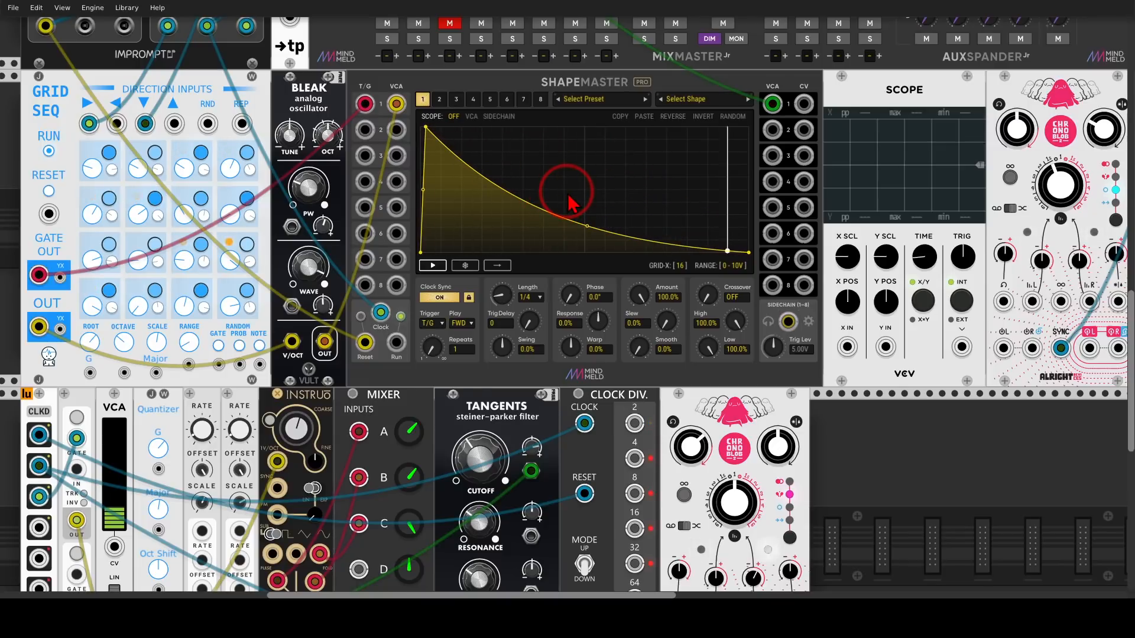
{"action": "mouse_move", "coordinate": [480, 287]}
{"action": "left_mouse_down"}
{"action": "mouse_move", "coordinate": [457, 294]}
{"action": "mouse_move", "coordinate": [471, 316]}
{"action": "mouse_move", "coordinate": [480, 287]}
{"action": "left_mouse_up"}
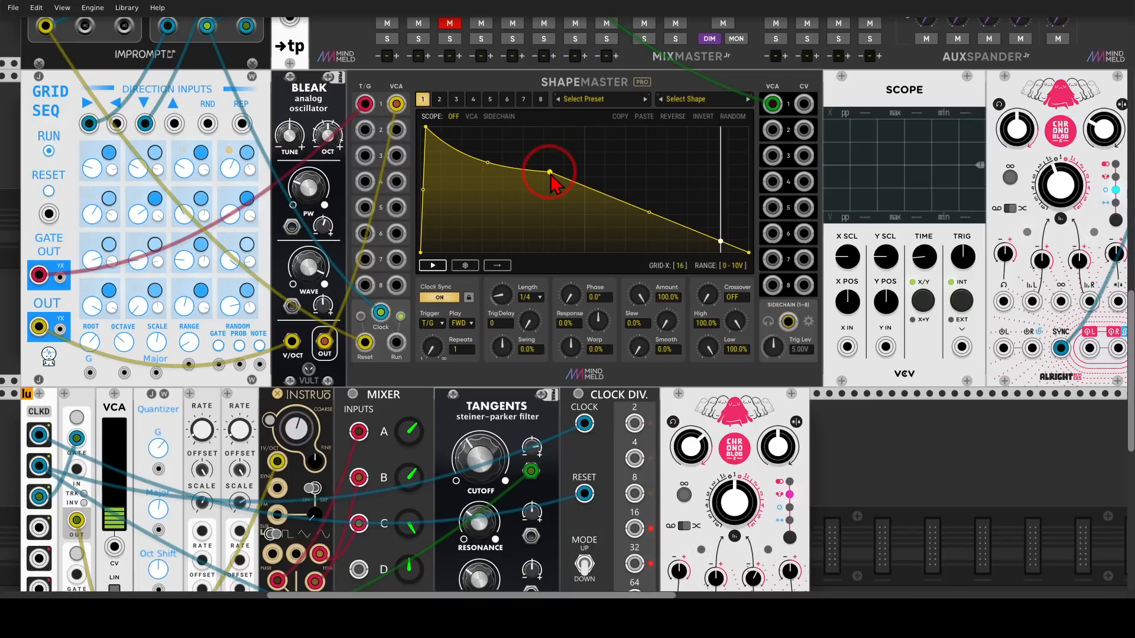
- Add and position nodes along the decay to form a second full-height peak that falls to zero on both sides
{"action": "left_click_drag", "start_coordinate": [551, 175], "coordinate": [648, 218]}
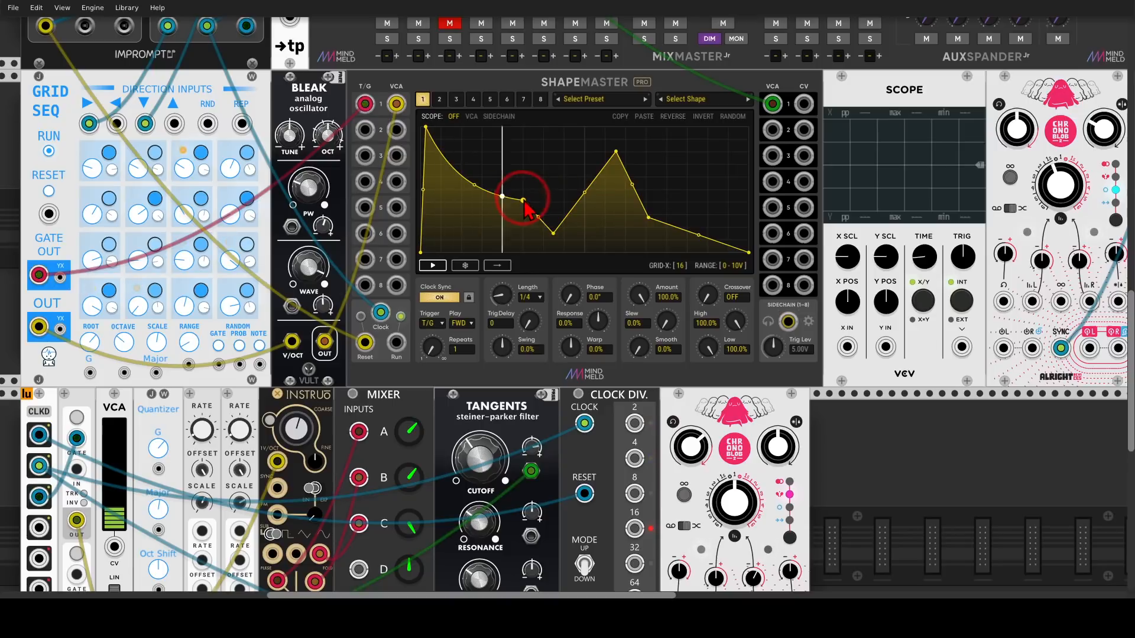
{"action": "left_click_drag", "start_coordinate": [523, 199], "coordinate": [523, 185]}
{"action": "left_click_drag", "start_coordinate": [555, 237], "coordinate": [544, 263]}
{"action": "left_click_drag", "start_coordinate": [616, 152], "coordinate": [585, 129]}
{"action": "left_click_drag", "start_coordinate": [647, 218], "coordinate": [642, 257]}
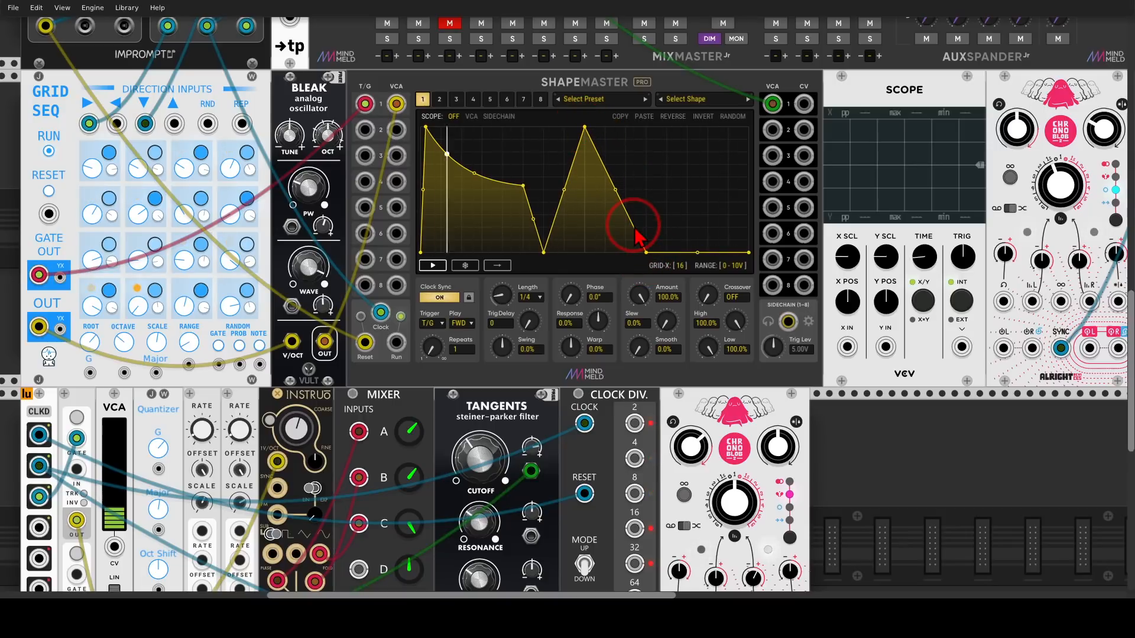
- Shift the second peak later, move the valley to the shape's midpoint with a curved fall, and lengthen the final fall
{"action": "left_click_drag", "start_coordinate": [584, 127], "coordinate": [626, 127]}
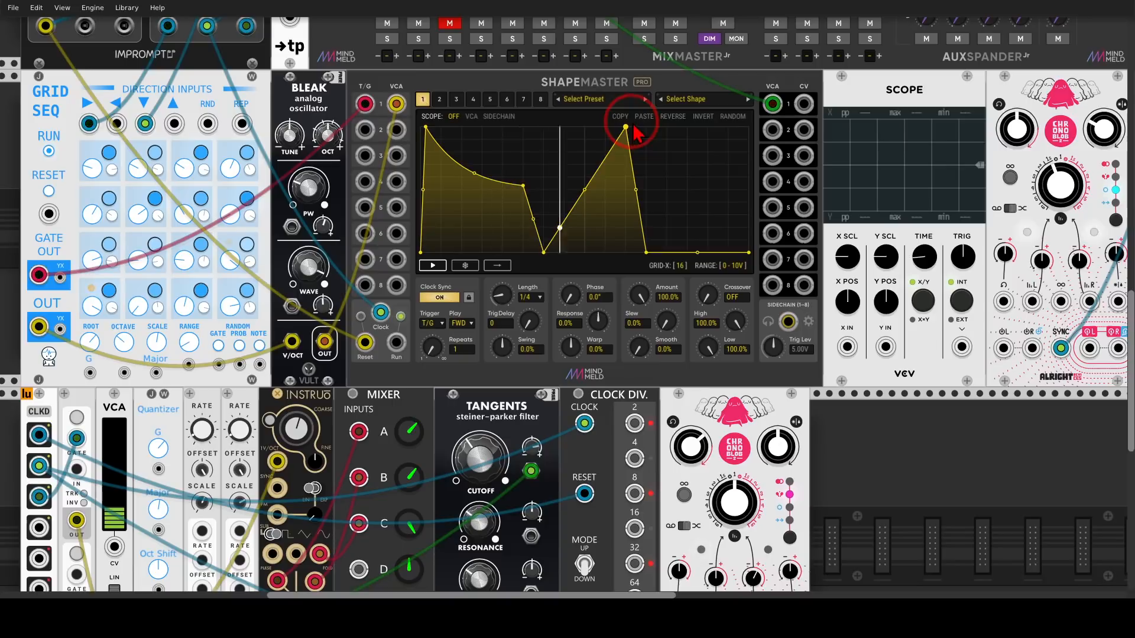
{"action": "left_click_drag", "start_coordinate": [543, 253], "coordinate": [588, 256]}
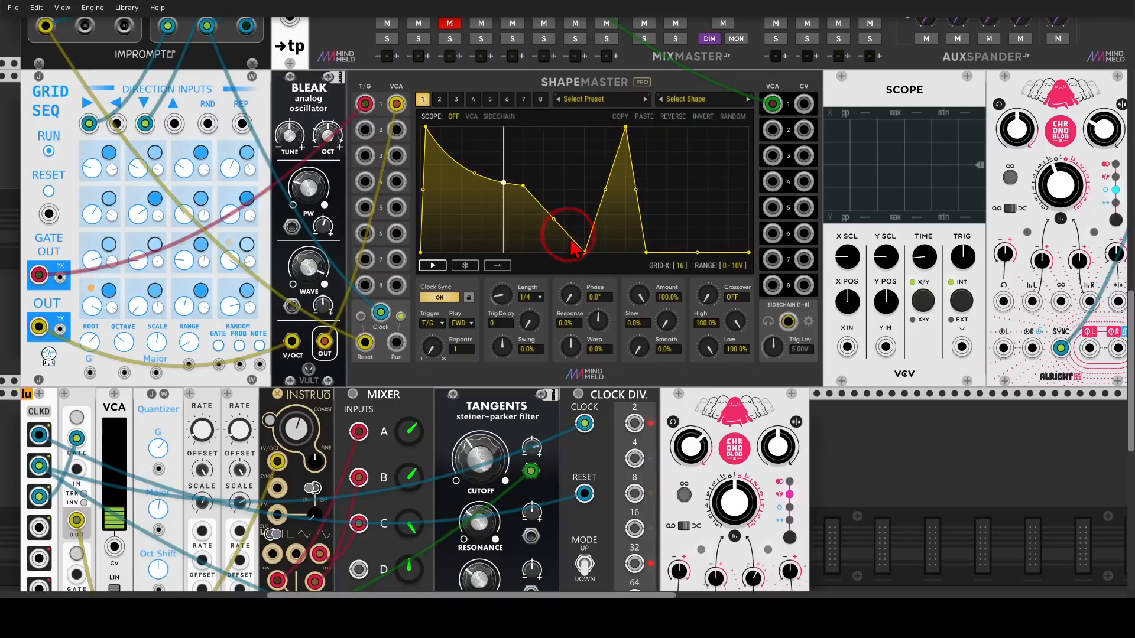
{"action": "mouse_move", "coordinate": [555, 222]}
{"action": "left_mouse_down"}
{"action": "mouse_move", "coordinate": [531, 239]}
{"action": "mouse_move", "coordinate": [547, 227]}
{"action": "left_mouse_up"}
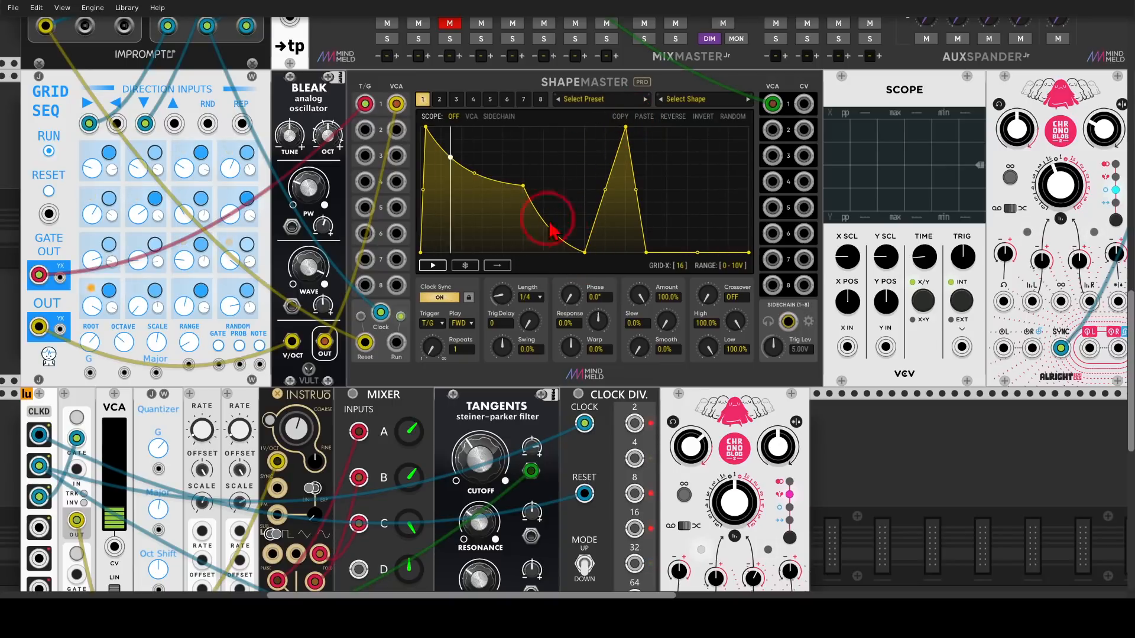
{"action": "left_click_drag", "start_coordinate": [648, 255], "coordinate": [709, 273]}
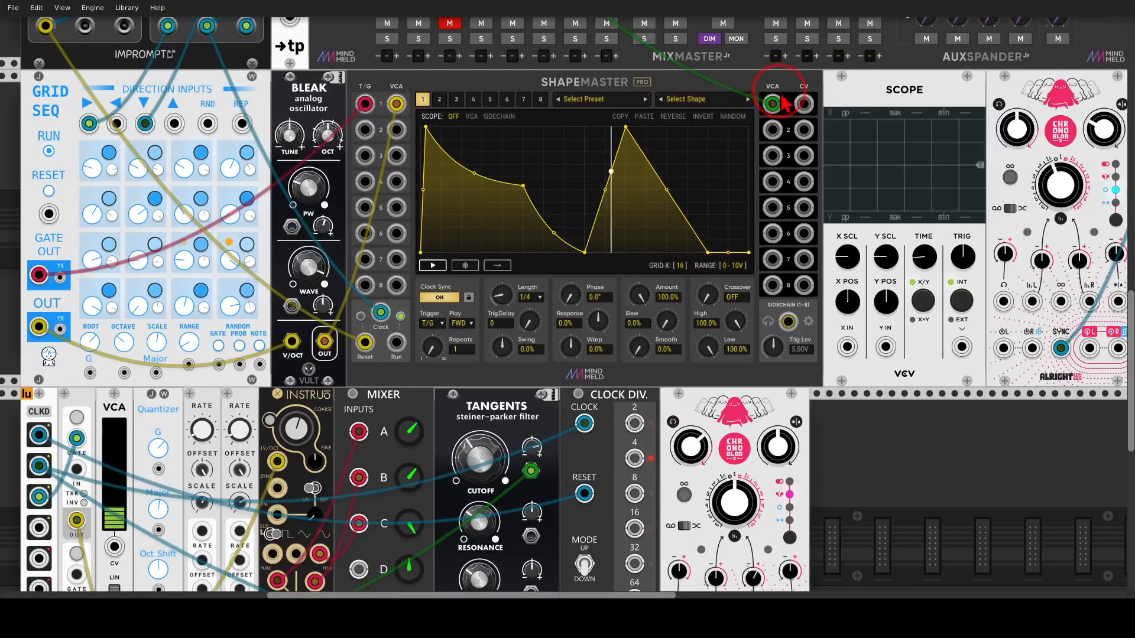
- Reroute ShapeMaster's VCA output 1 into Chronoblob's left input and patch Chronoblob's left and right outputs to the mixer
{"action": "left_click_drag", "start_coordinate": [791, 94], "coordinate": [727, 399]}
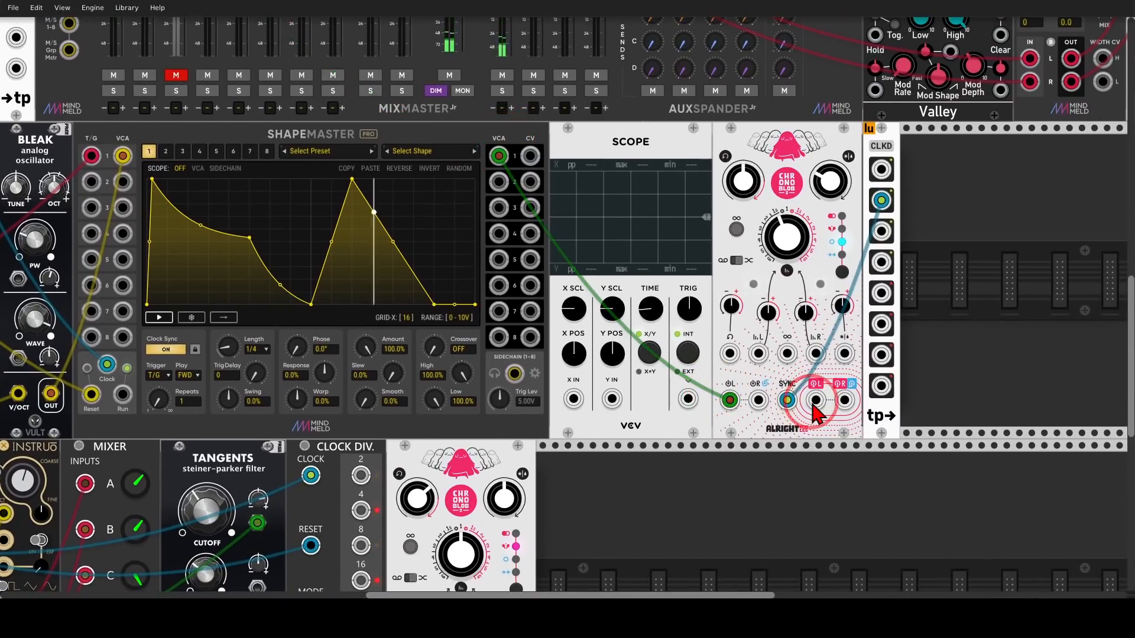
{"action": "scroll", "coordinate": [768, 372], "scroll_direction": "up", "scroll_amount": 9}
{"action": "left_click_drag", "start_coordinate": [816, 402], "coordinate": [844, 408]}
{"action": "scroll", "coordinate": [438, 538], "scroll_direction": "down", "scroll_amount": 9}
- Patch ShapeMaster channel 1's CV output into the Scope's X input
{"action": "left_click_drag", "start_coordinate": [408, 155], "coordinate": [694, 160]}
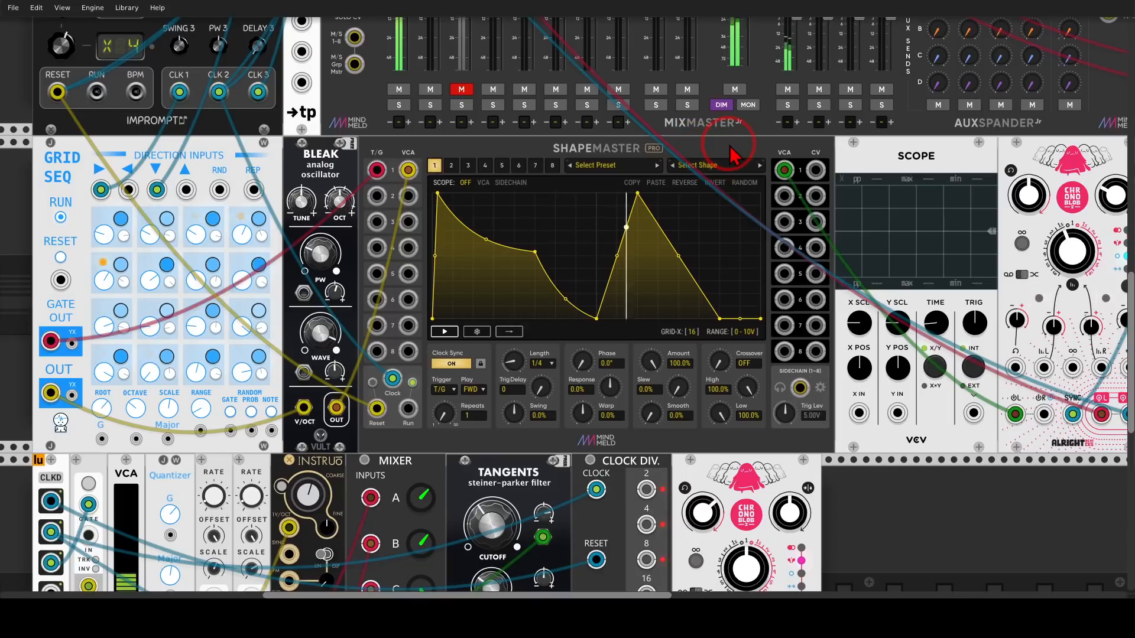
{"action": "scroll", "coordinate": [709, 159], "scroll_direction": "right", "scroll_amount": 5}
{"action": "left_click_drag", "start_coordinate": [652, 140], "coordinate": [697, 407]}
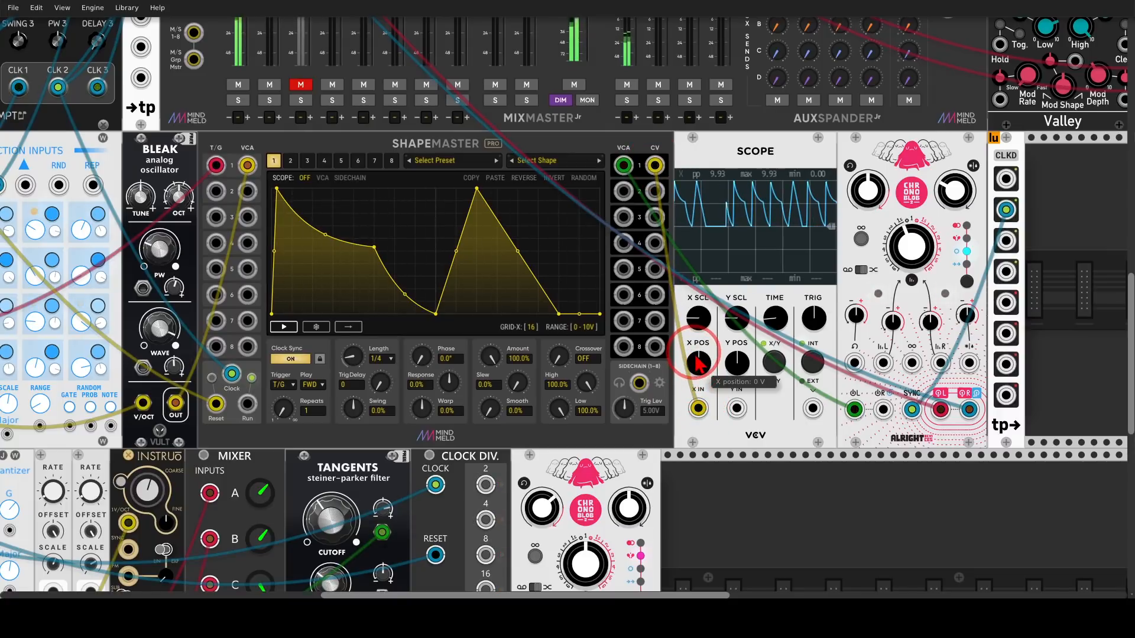
{"action": "mouse_move", "coordinate": [500, 179]}
{"action": "left_mouse_down"}
{"action": "mouse_move", "coordinate": [456, 350]}
{"action": "mouse_move", "coordinate": [457, 180]}
{"action": "left_mouse_up"}
{"action": "left_click_drag", "start_coordinate": [482, 244], "coordinate": [721, 238]}
{"action": "mouse_move", "coordinate": [678, 204]}
{"action": "left_mouse_down"}
{"action": "mouse_move", "coordinate": [740, 238]}
{"action": "mouse_move", "coordinate": [732, 273]}
{"action": "left_mouse_up"}
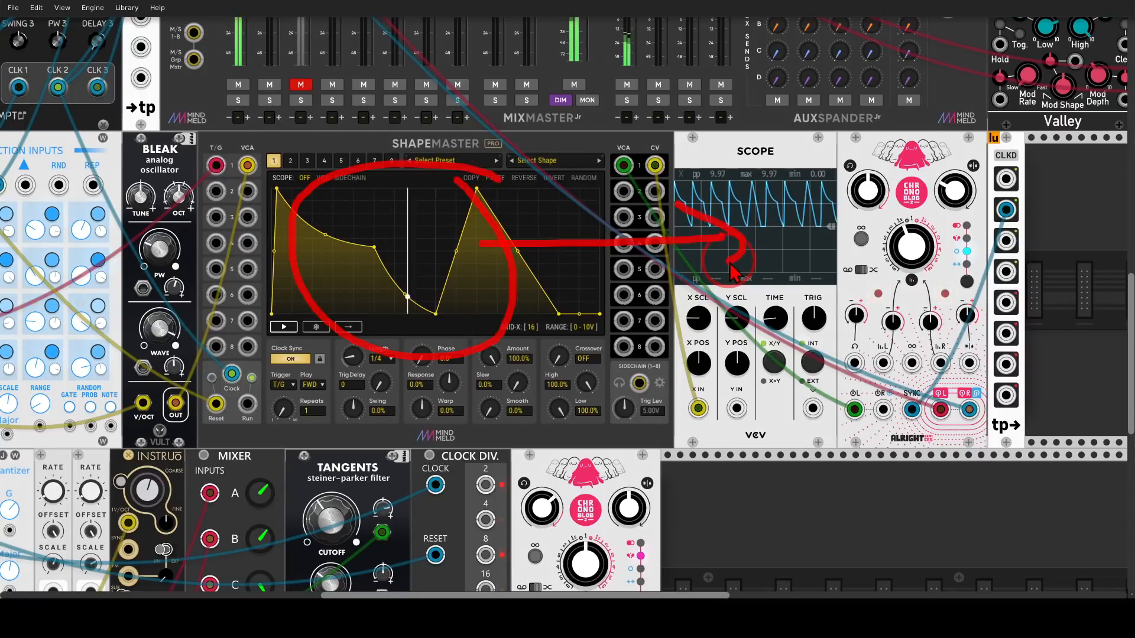
{"action": "key", "text": "Escape"}
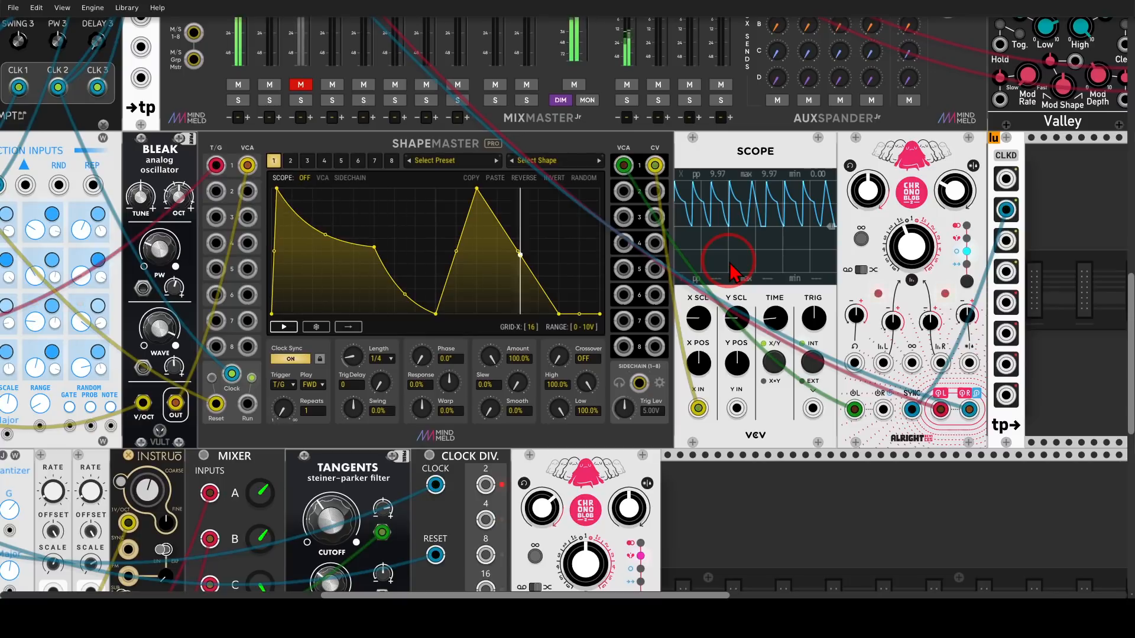
- Patch ShapeMaster channel 1's CV output into the Bleak oscillator's PW and WAVE modulation inputs
{"action": "scroll", "coordinate": [691, 144], "scroll_direction": "left", "scroll_amount": 3}
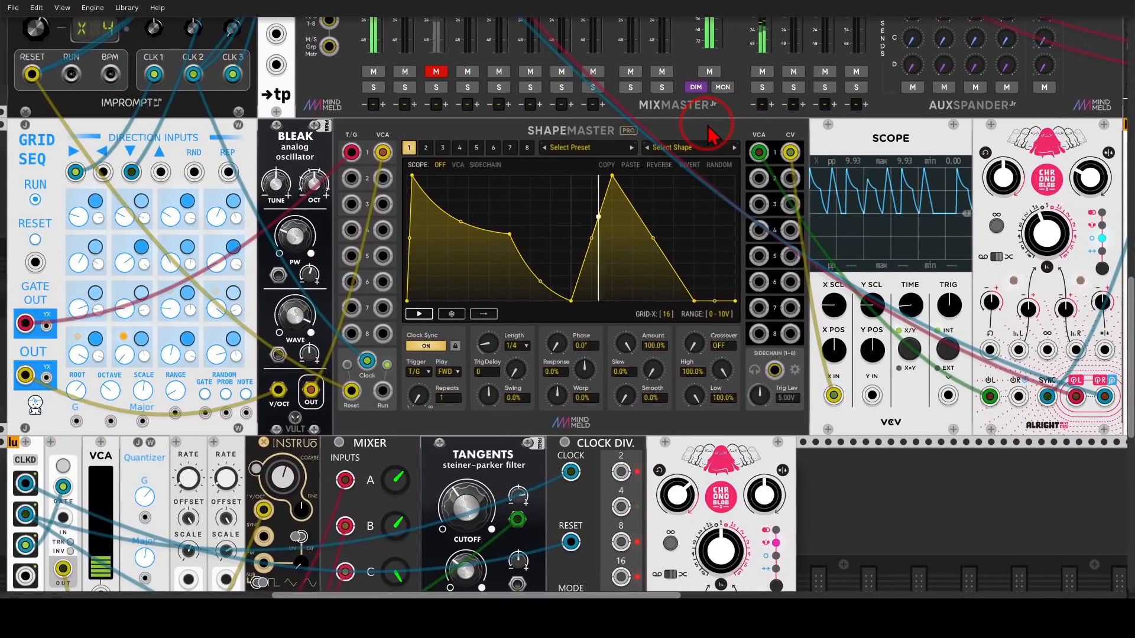
{"action": "left_click_drag", "start_coordinate": [277, 274], "coordinate": [790, 154]}
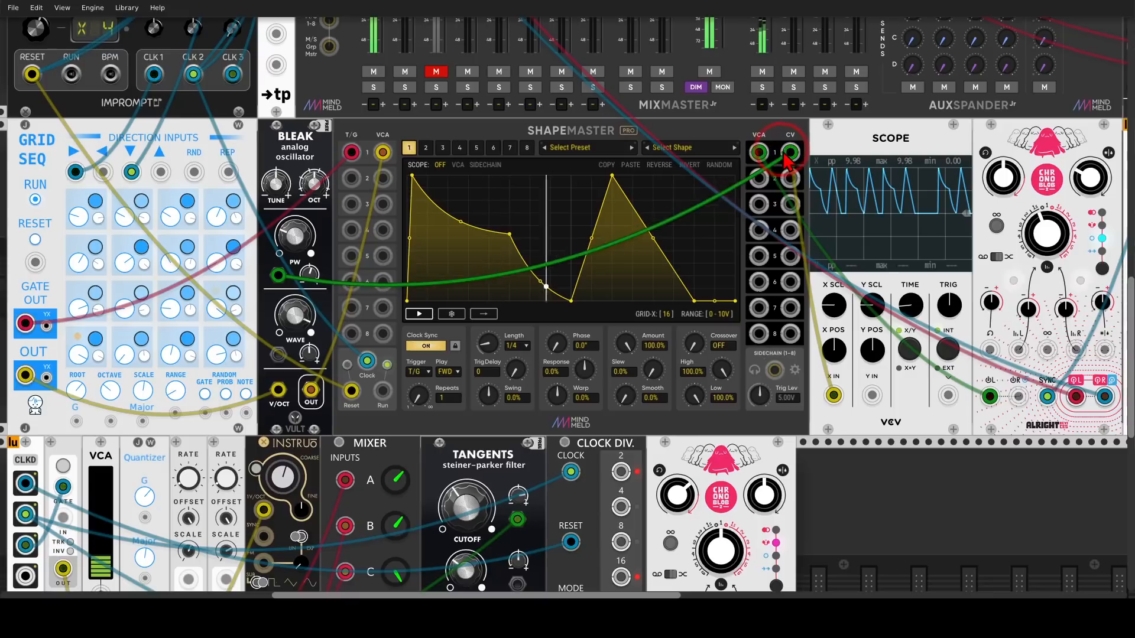
{"action": "left_click_drag", "start_coordinate": [278, 355], "coordinate": [787, 155]}
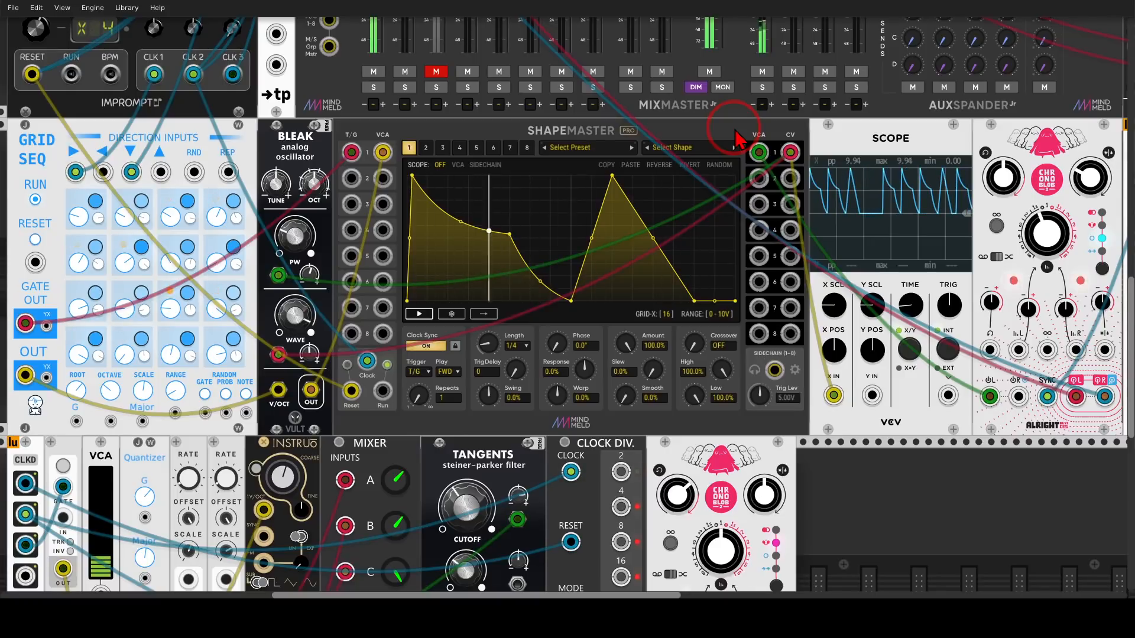
- Examine the lower row's signal path from the Instruo oscillator through the Mixer into the Tangents filter's LP input
{"action": "scroll", "coordinate": [716, 151], "scroll_direction": "down", "scroll_amount": 5}
{"action": "scroll", "coordinate": [656, 208], "scroll_direction": "left", "scroll_amount": 3}
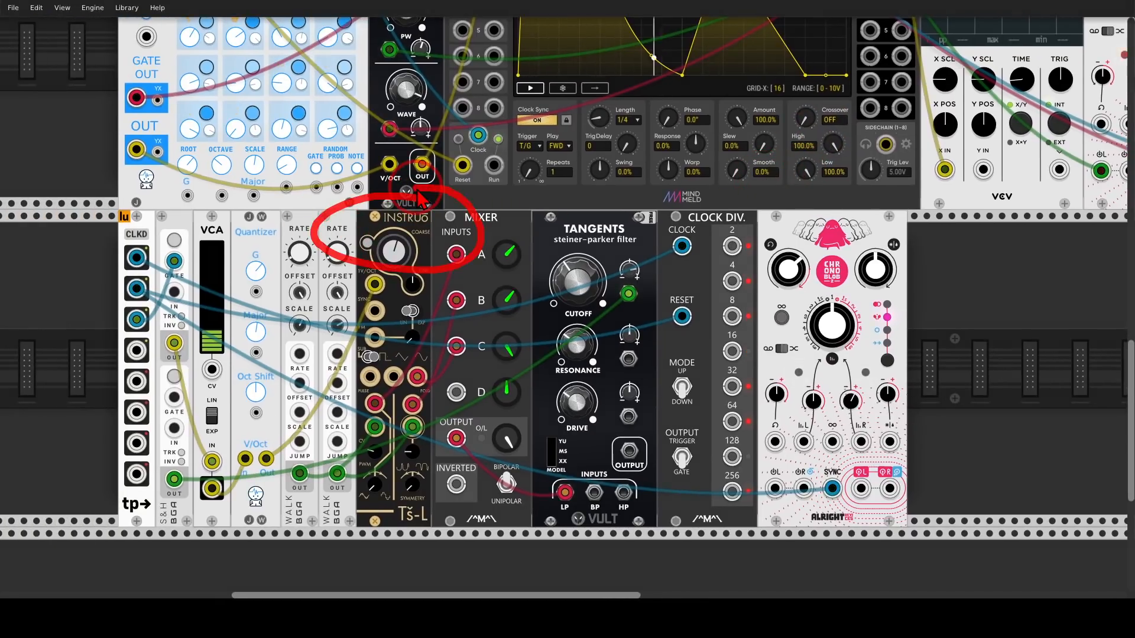
{"action": "mouse_move", "coordinate": [192, 230]}
{"action": "left_mouse_down"}
{"action": "mouse_move", "coordinate": [150, 342]}
{"action": "mouse_move", "coordinate": [208, 247]}
{"action": "mouse_move", "coordinate": [220, 267]}
{"action": "mouse_move", "coordinate": [365, 276]}
{"action": "mouse_move", "coordinate": [350, 295]}
{"action": "left_mouse_up"}
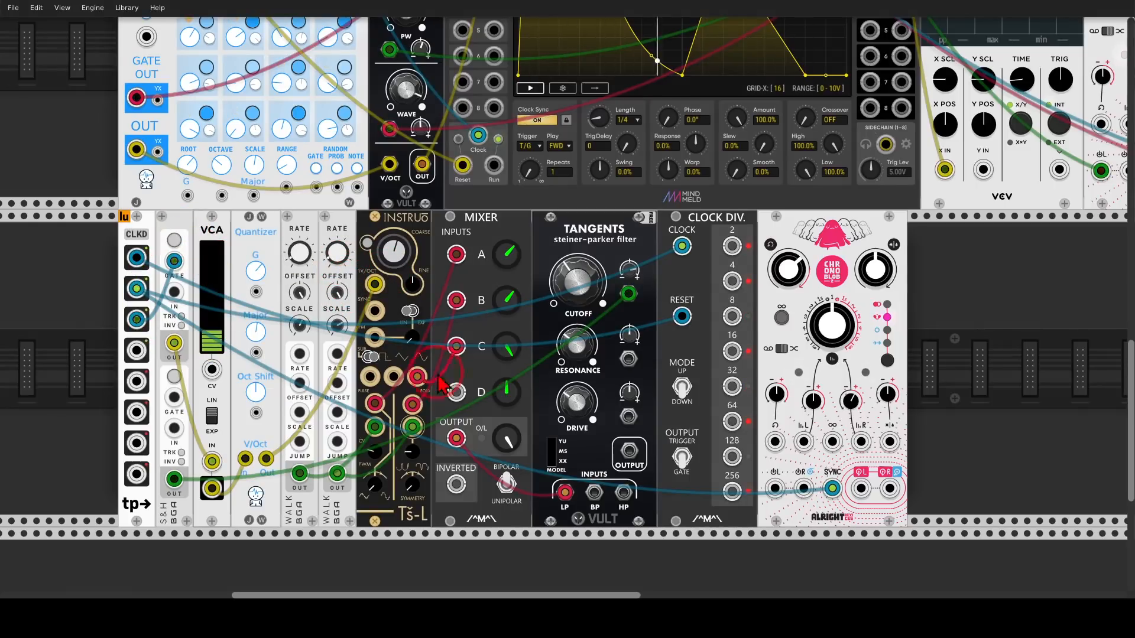
{"action": "mouse_move", "coordinate": [480, 412]}
{"action": "left_mouse_down"}
{"action": "mouse_move", "coordinate": [495, 456]}
{"action": "mouse_move", "coordinate": [559, 492]}
{"action": "left_mouse_up"}
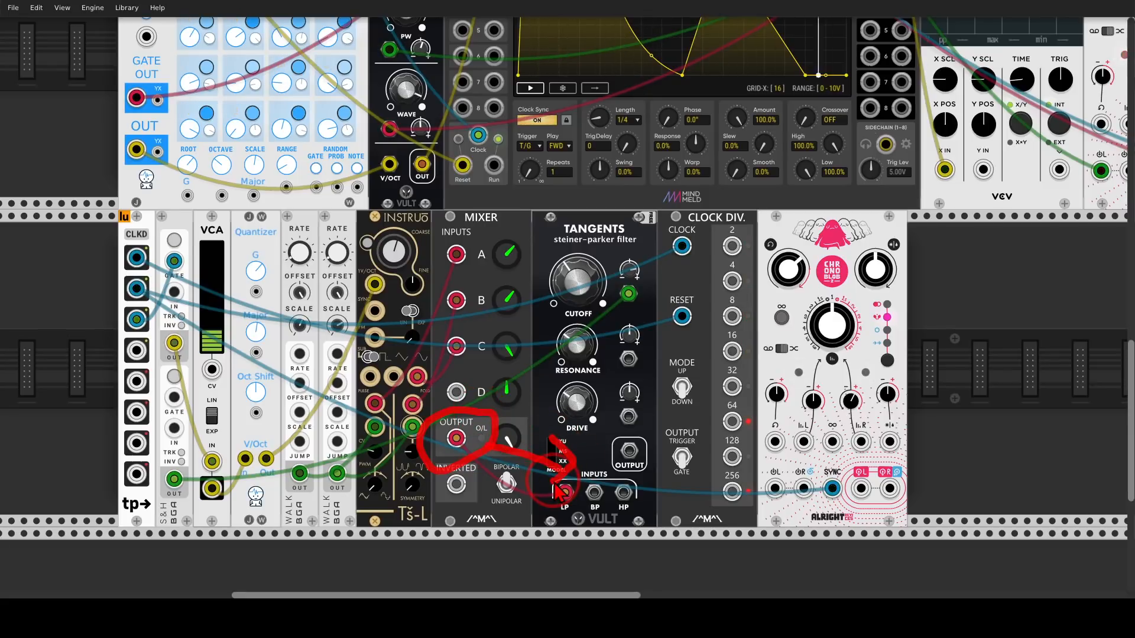
{"action": "scroll", "coordinate": [559, 491], "scroll_direction": "up", "scroll_amount": 5}
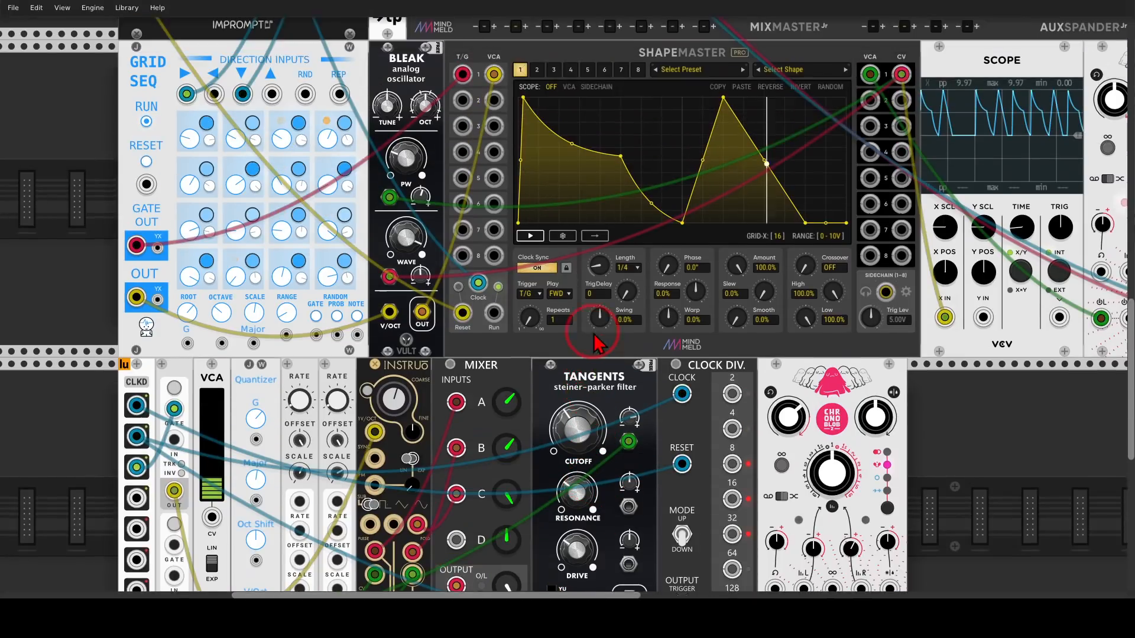
- Select ShapeMaster channel 2 and check its trigger mode options
{"action": "left_click_drag", "start_coordinate": [553, 106], "coordinate": [541, 136]}
{"action": "left_click", "coordinate": [537, 129]}
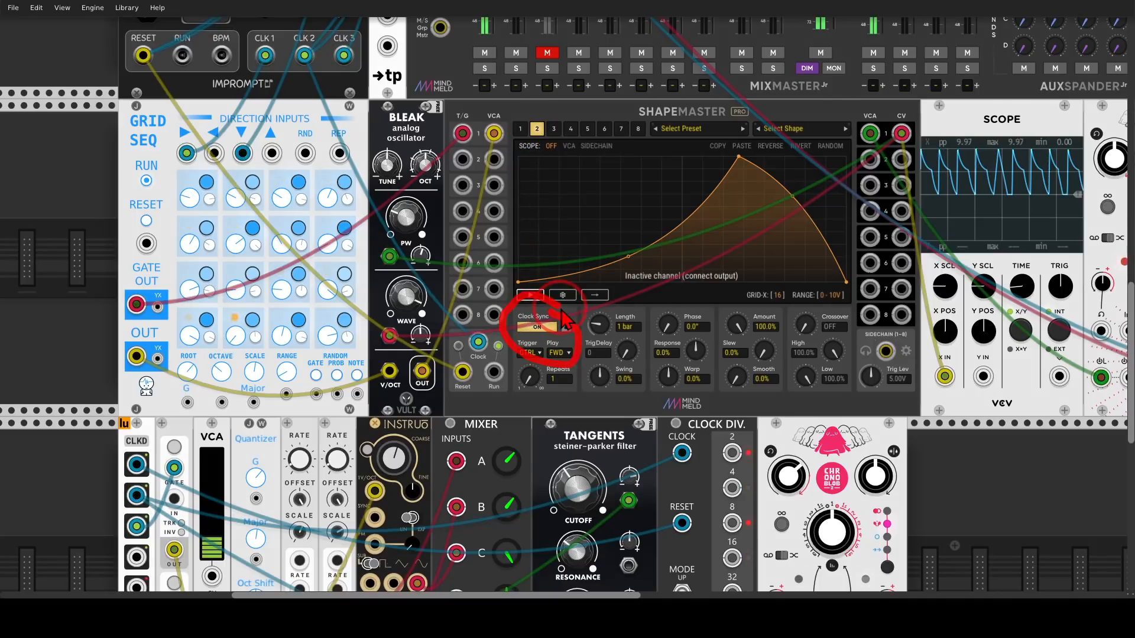
{"action": "left_click", "coordinate": [528, 352]}
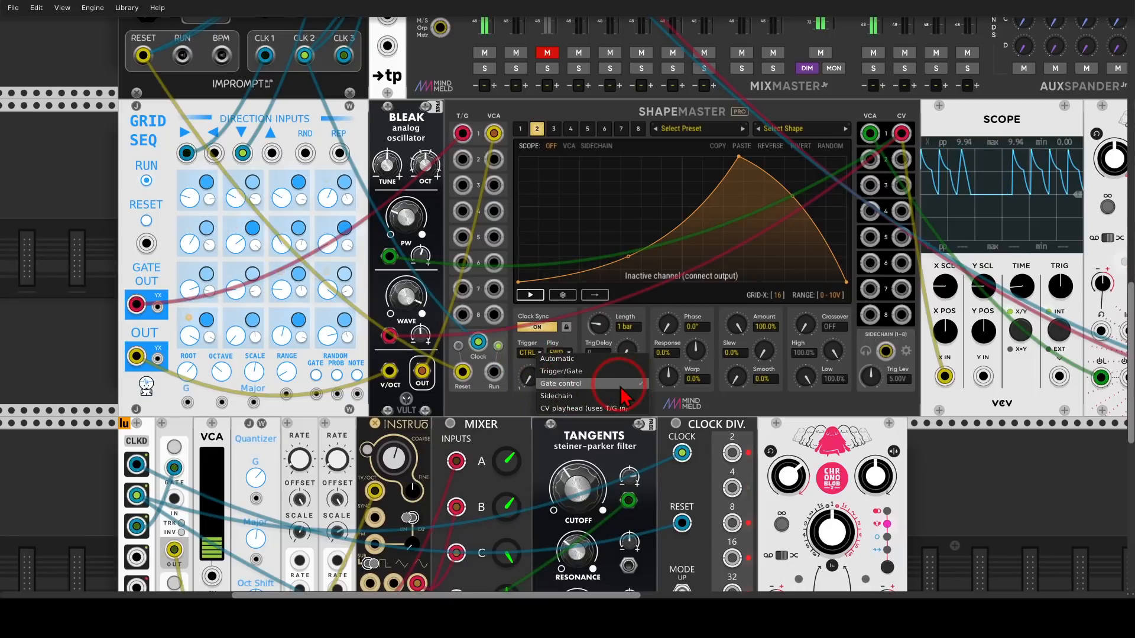
{"action": "left_click", "coordinate": [519, 319]}
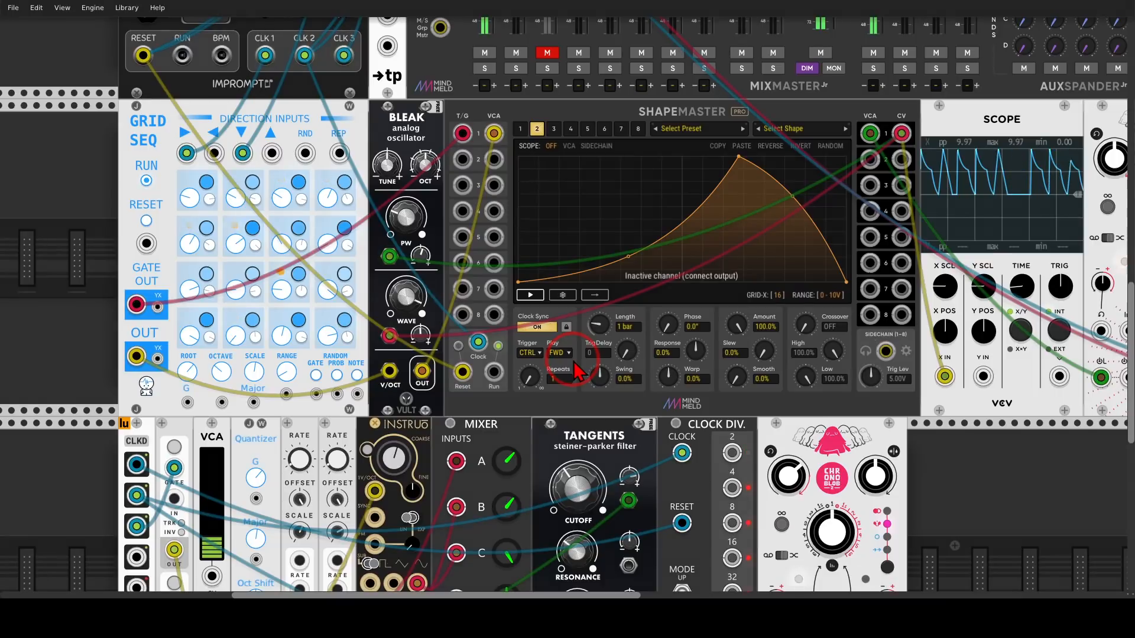
- Patch the clock divider's 32 output into ShapeMaster's channel 2 T/G input and the Tangents filter's output into its channel 2 VCA input
{"action": "scroll", "coordinate": [576, 331], "scroll_direction": "down", "scroll_amount": 5}
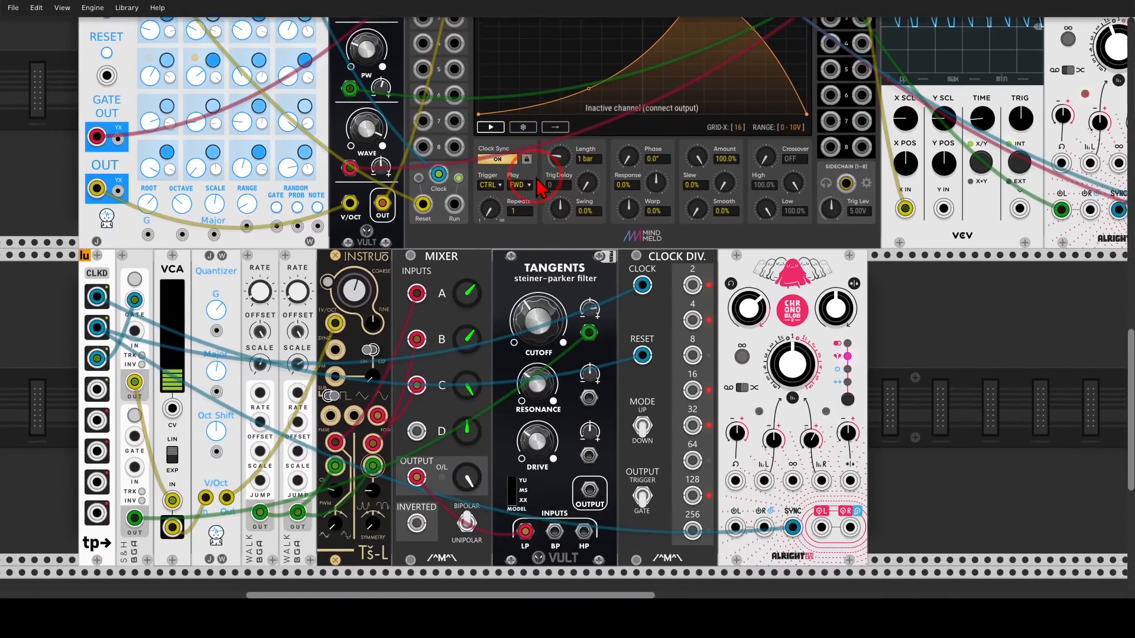
{"action": "mouse_move", "coordinate": [684, 234]}
{"action": "left_mouse_down"}
{"action": "mouse_move", "coordinate": [673, 296]}
{"action": "mouse_move", "coordinate": [697, 235]}
{"action": "left_mouse_up"}
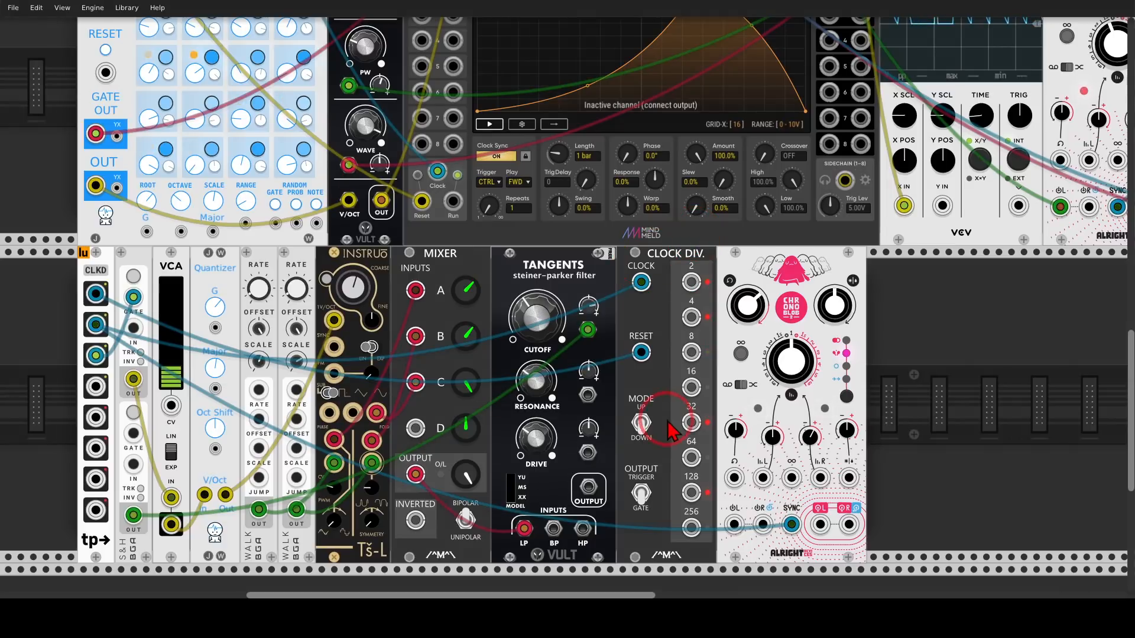
{"action": "mouse_move", "coordinate": [691, 422]}
{"action": "left_mouse_down"}
{"action": "mouse_move", "coordinate": [481, 1]}
{"action": "mouse_move", "coordinate": [467, 101]}
{"action": "mouse_move", "coordinate": [428, 106]}
{"action": "left_mouse_up"}
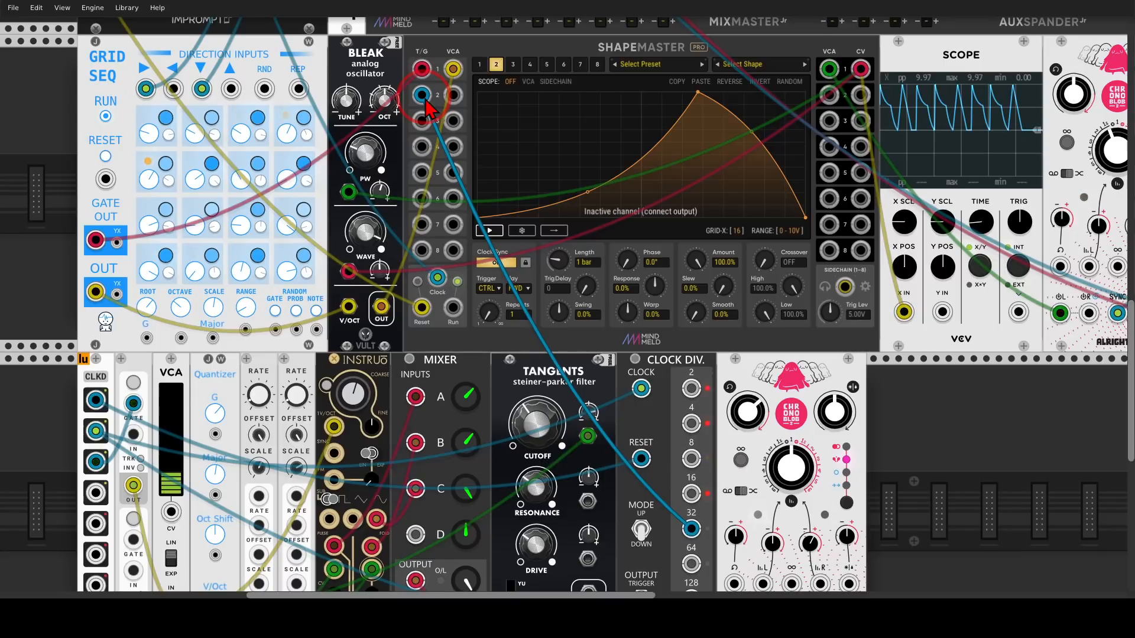
{"action": "scroll", "coordinate": [552, 382], "scroll_direction": "down", "scroll_amount": 2}
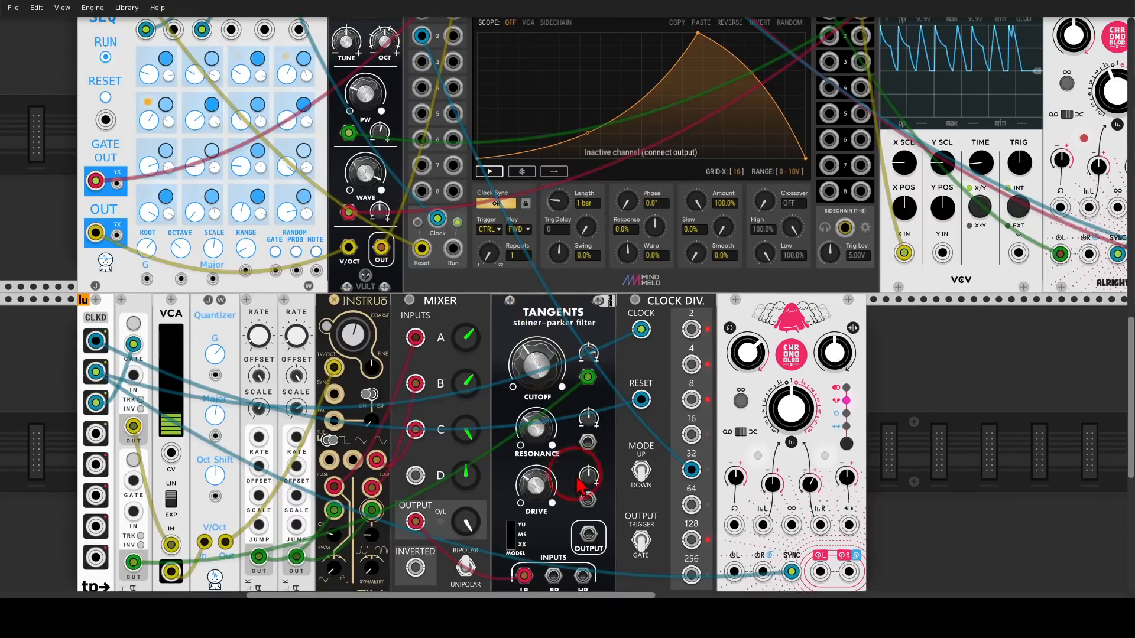
{"action": "left_click_drag", "start_coordinate": [589, 539], "coordinate": [453, 160]}
- Patch ShapeMaster's VCA output 2 into the lower Chronoblob's left input and the delay's left and right outputs into the mixer's TSL channel
{"action": "scroll", "coordinate": [758, 280], "scroll_direction": "down", "scroll_amount": 4}
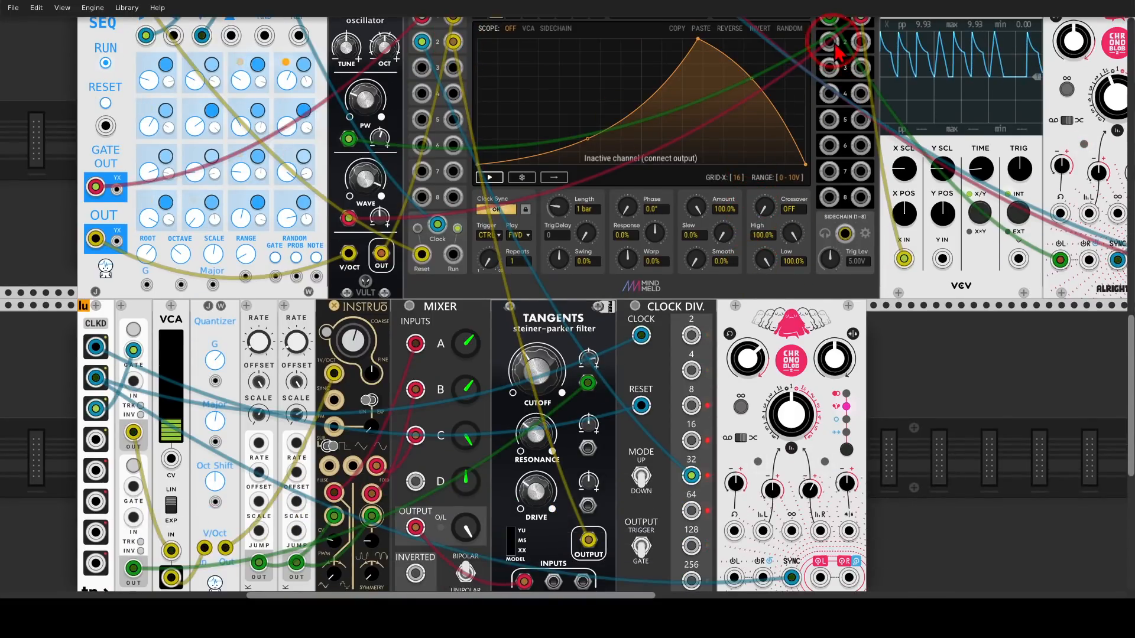
{"action": "left_click_drag", "start_coordinate": [829, 41], "coordinate": [480, 60]}
{"action": "left_click_drag", "start_coordinate": [475, 81], "coordinate": [848, 524]}
{"action": "scroll", "coordinate": [656, 319], "scroll_direction": "up", "scroll_amount": 3}
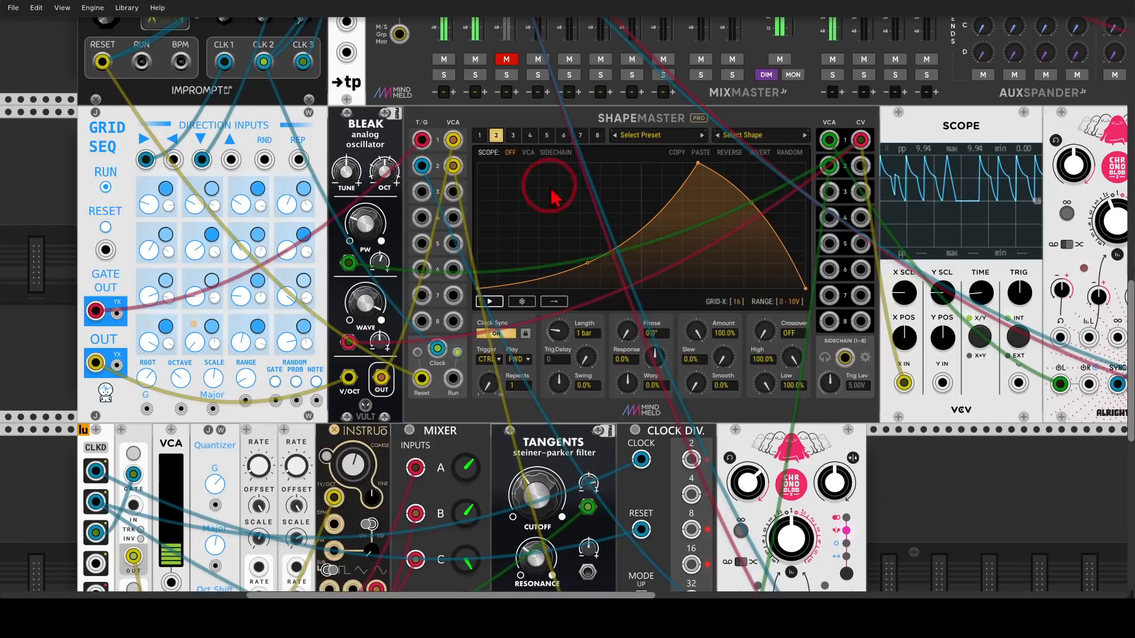
{"action": "scroll", "coordinate": [467, 122], "scroll_direction": "down", "scroll_amount": 2}
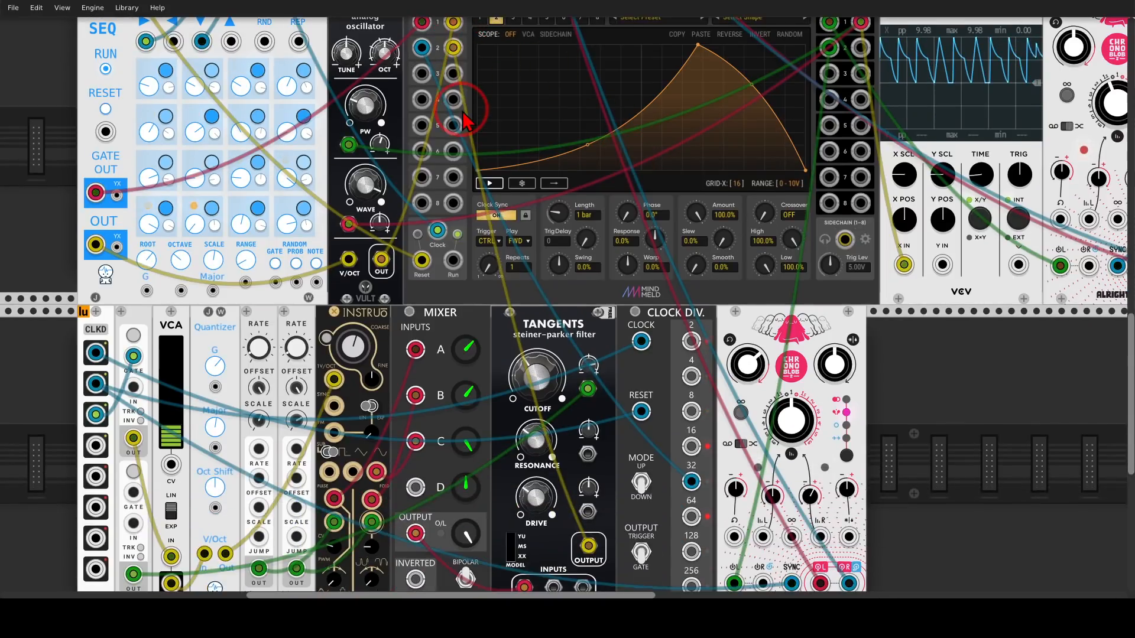
- Examine the top-row patch of three oscillators feeding ShapeMaster, including its channel 1 Length and Play mode options
{"action": "scroll", "coordinate": [464, 113], "scroll_direction": "up", "scroll_amount": 5}
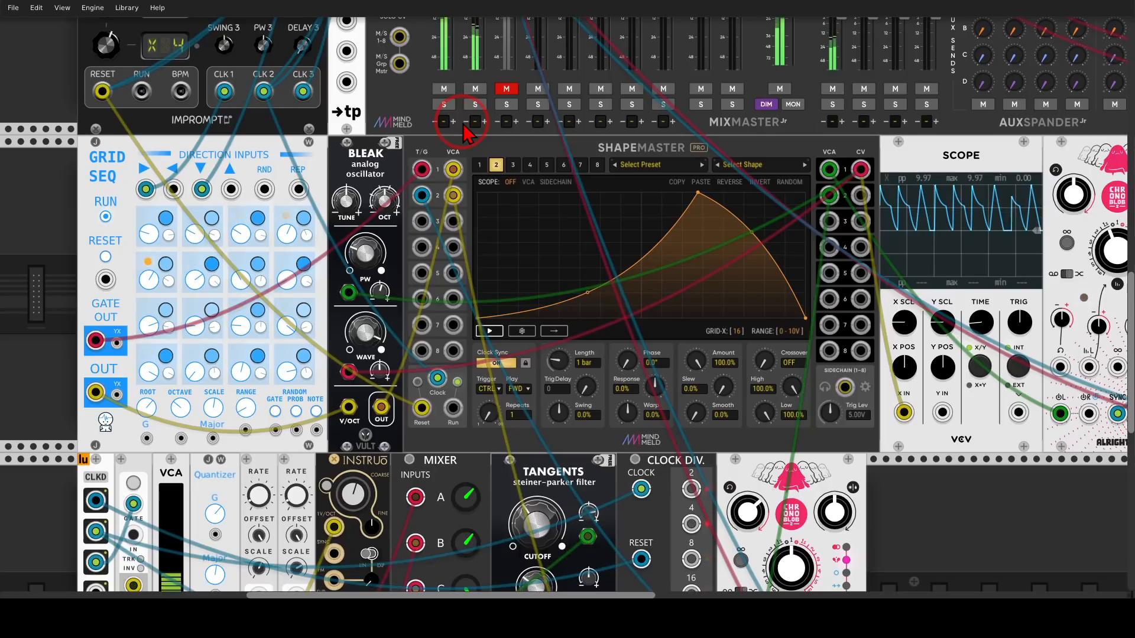
{"action": "scroll", "coordinate": [464, 126], "scroll_direction": "up", "scroll_amount": 5}
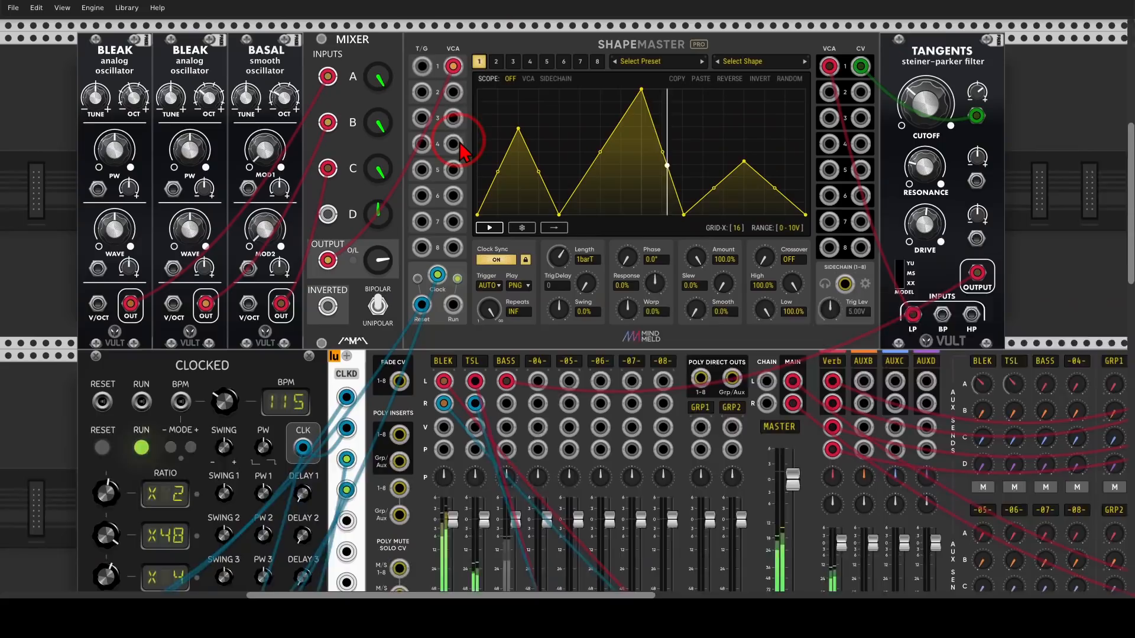
{"action": "scroll", "coordinate": [464, 153], "scroll_direction": "up", "scroll_amount": 3}
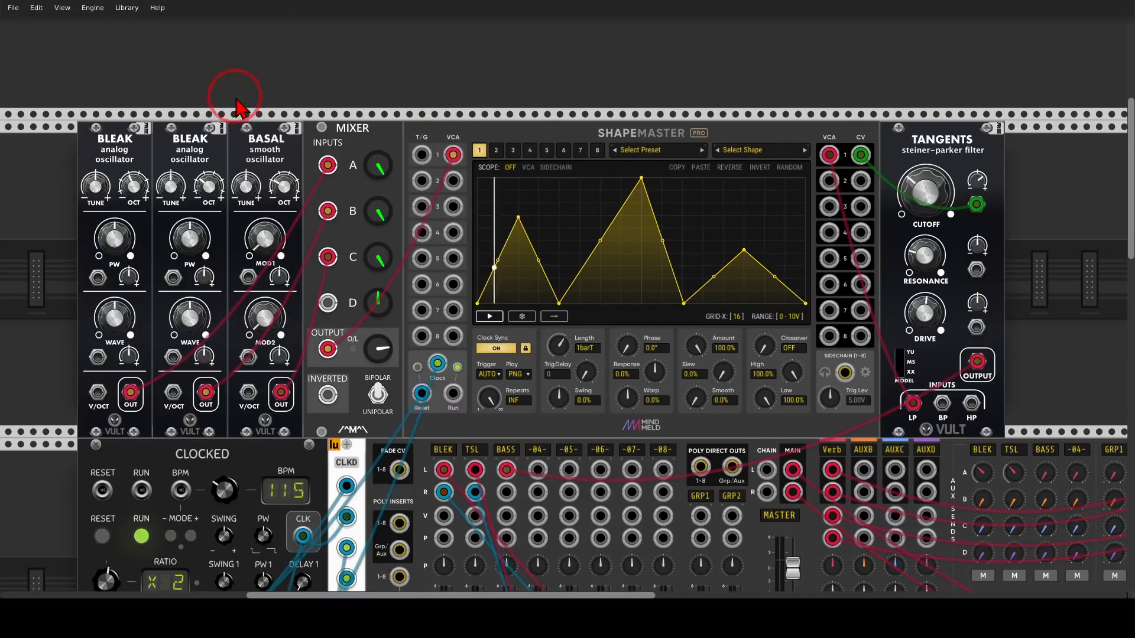
{"action": "mouse_move", "coordinate": [236, 107]}
{"action": "left_mouse_down"}
{"action": "mouse_move", "coordinate": [112, 115]}
{"action": "mouse_move", "coordinate": [298, 171]}
{"action": "mouse_move", "coordinate": [273, 109]}
{"action": "left_mouse_up"}
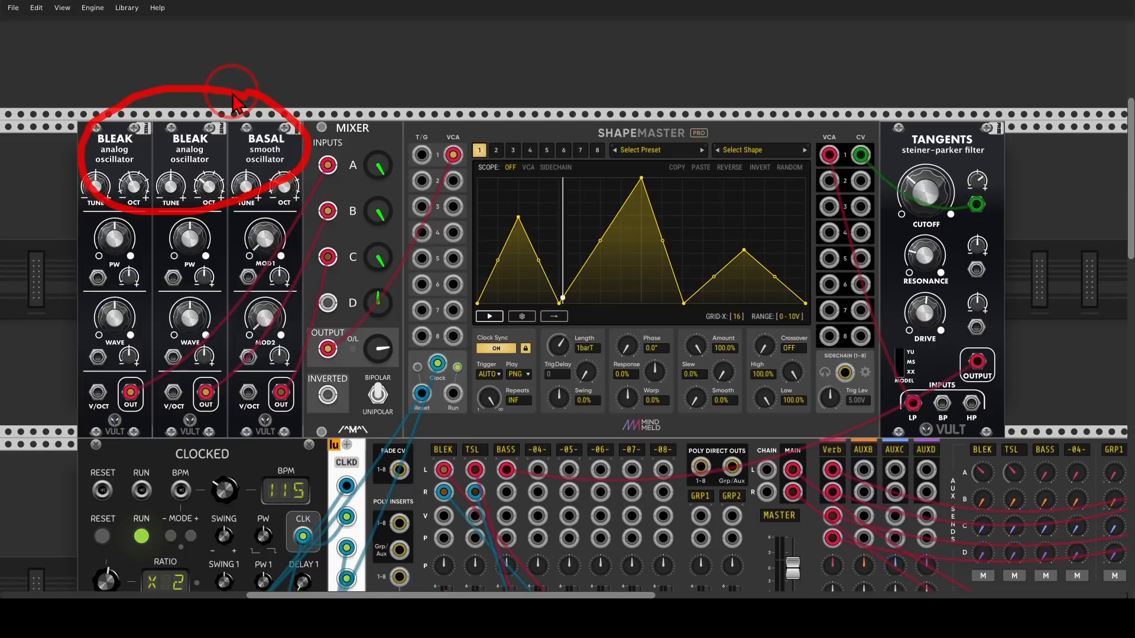
{"action": "mouse_move", "coordinate": [672, 172]}
{"action": "left_mouse_down"}
{"action": "mouse_move", "coordinate": [487, 295]}
{"action": "mouse_move", "coordinate": [679, 169]}
{"action": "left_mouse_up"}
{"action": "mouse_move", "coordinate": [528, 324]}
{"action": "left_mouse_down"}
{"action": "mouse_move", "coordinate": [539, 379]}
{"action": "mouse_move", "coordinate": [523, 325]}
{"action": "left_mouse_up"}
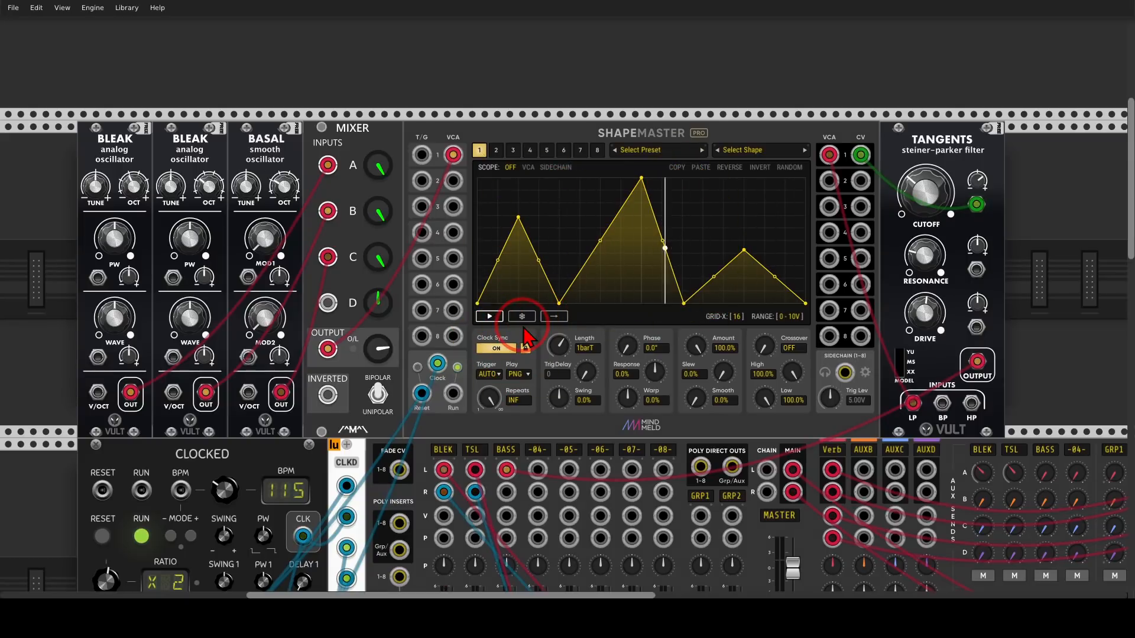
{"action": "left_click", "coordinate": [583, 352]}
{"action": "mouse_move", "coordinate": [611, 391]}
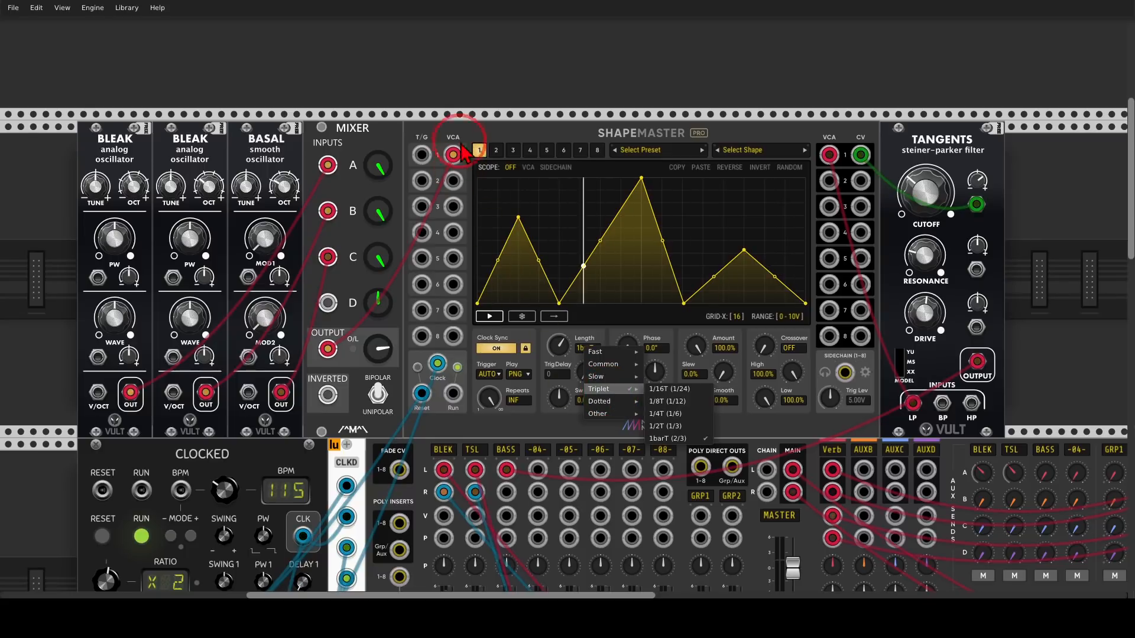
{"action": "left_click", "coordinate": [460, 136]}
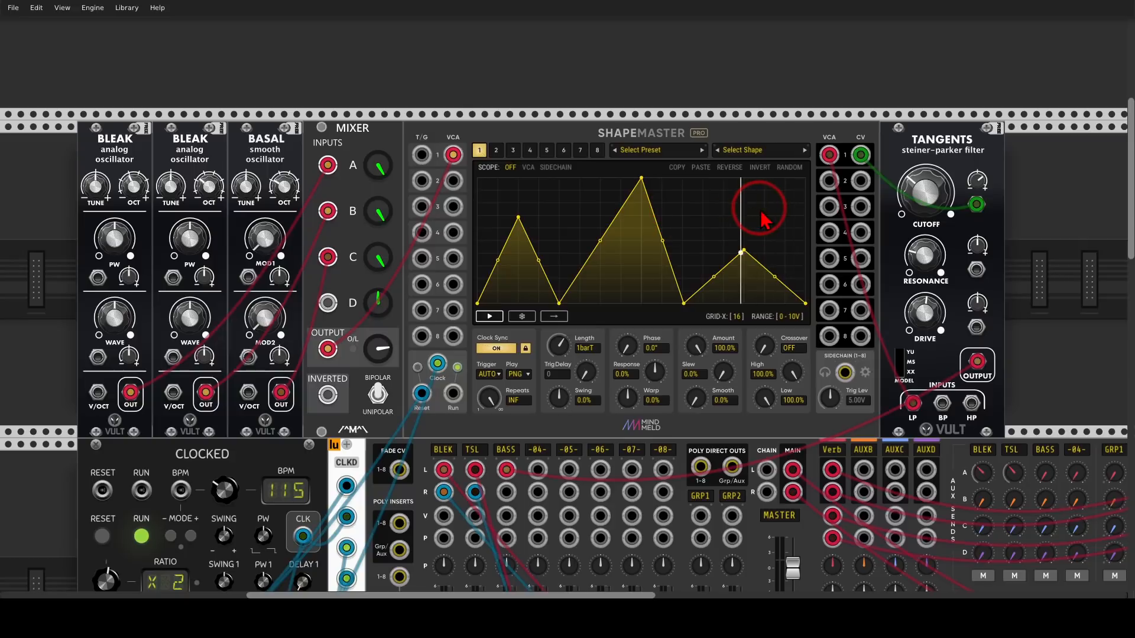
{"action": "left_click", "coordinate": [517, 374]}
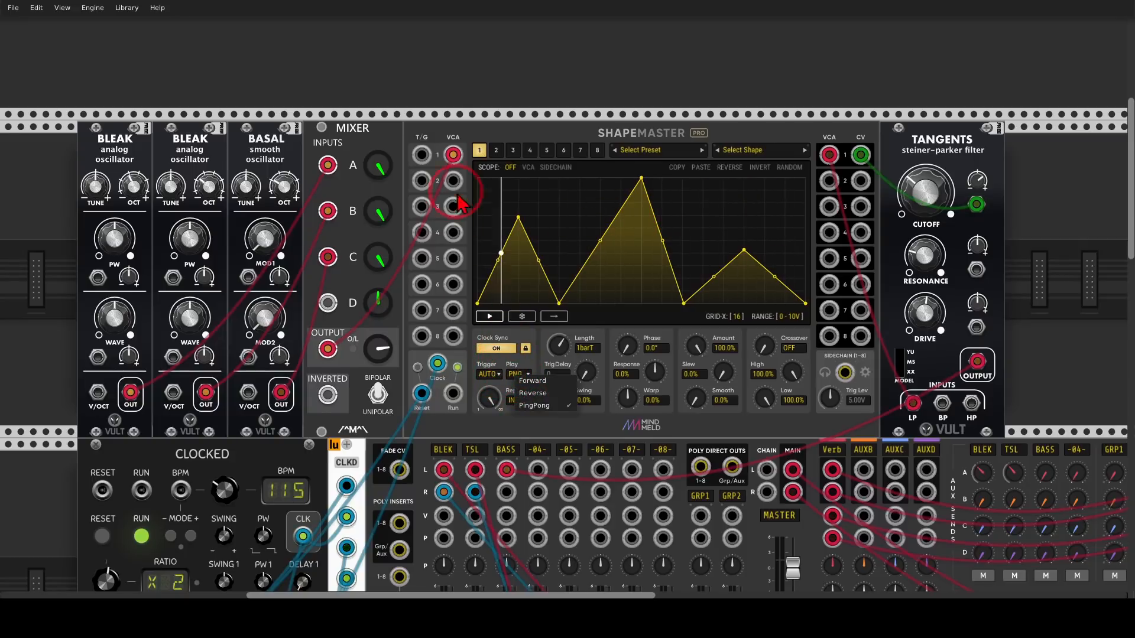
{"action": "left_click", "coordinate": [462, 139]}
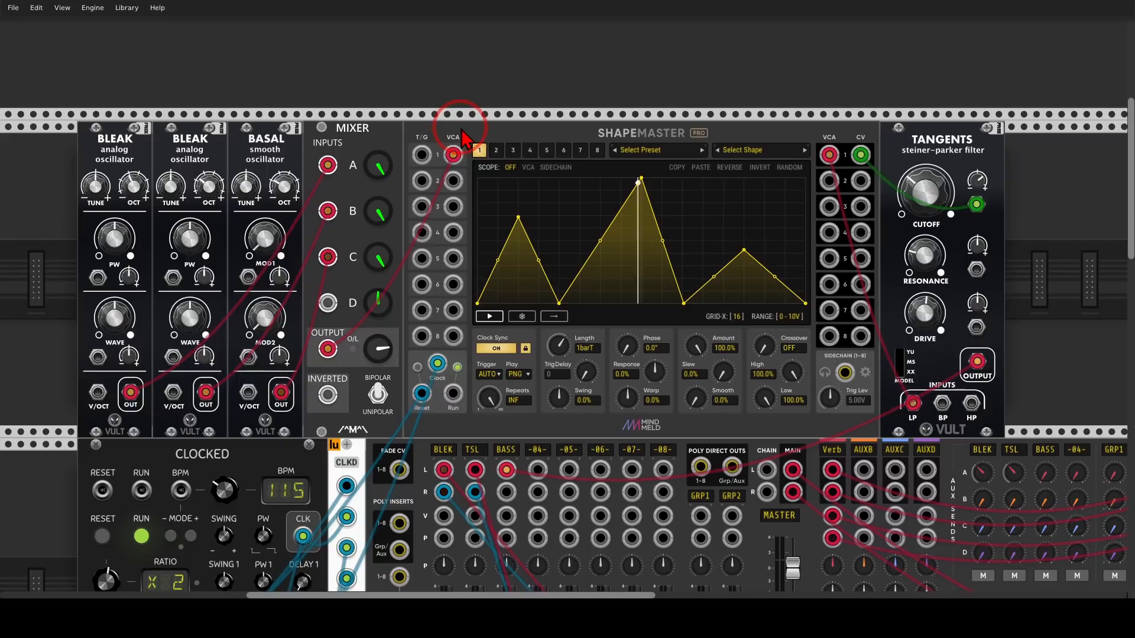
- Survey all rows of the complete patch in an overview
{"action": "scroll", "coordinate": [506, 291], "scroll_direction": "down", "scroll_amount": 5}
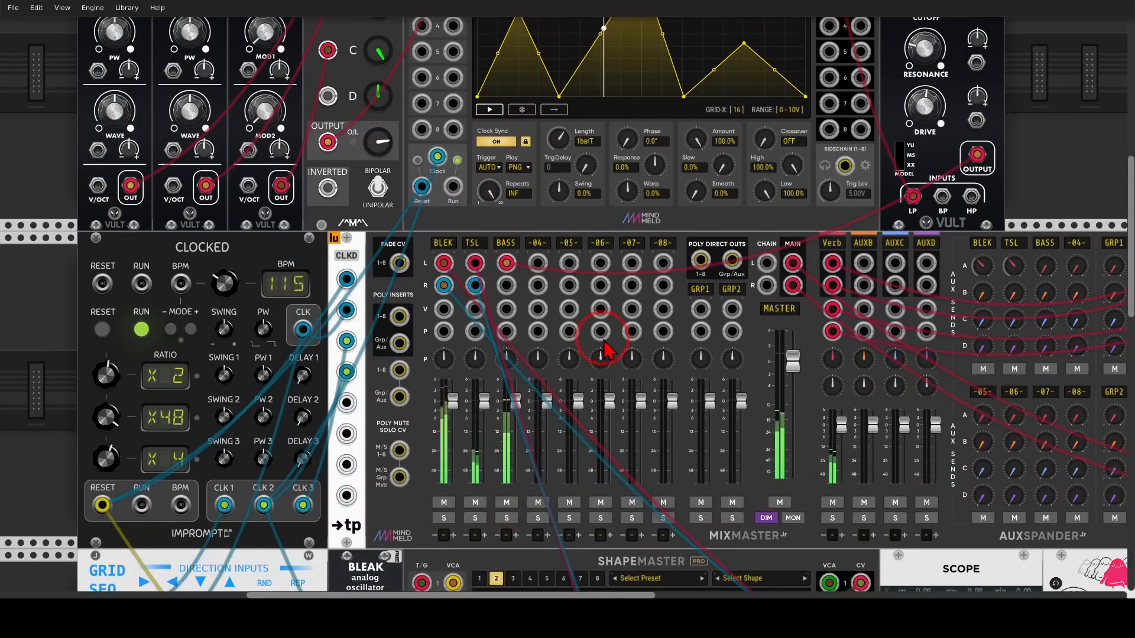
{"action": "scroll", "coordinate": [600, 346], "scroll_direction": "down", "scroll_amount": 2}
{"action": "scroll", "coordinate": [604, 349], "scroll_direction": "down", "scroll_amount": 2}
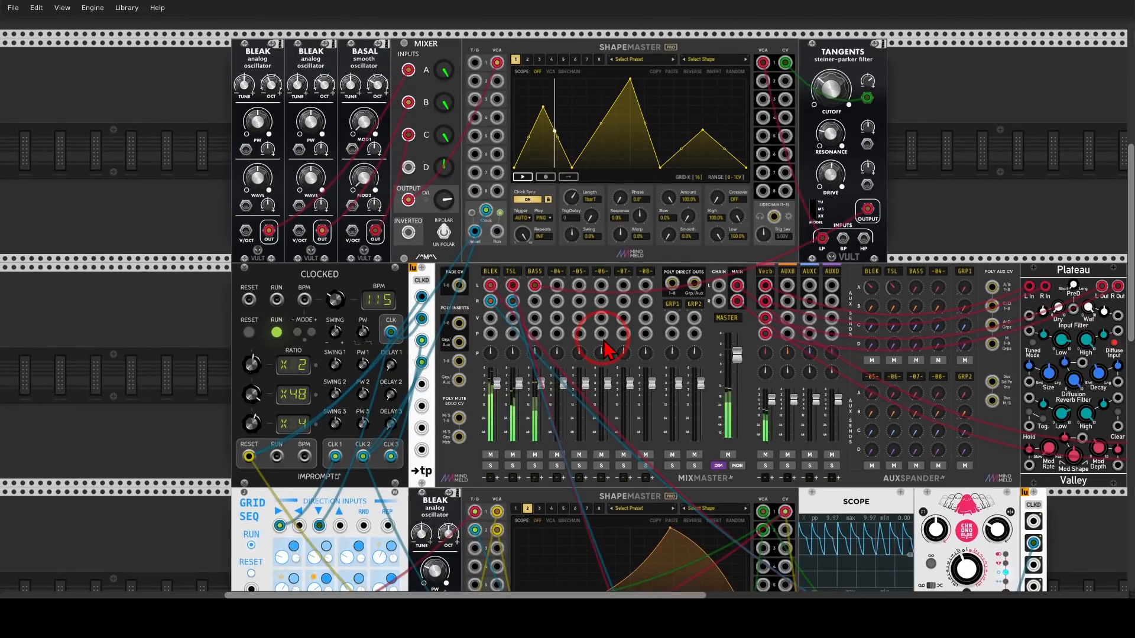
{"action": "scroll", "coordinate": [604, 349], "scroll_direction": "up", "scroll_amount": 1}
{"action": "scroll", "coordinate": [604, 348], "scroll_direction": "down", "scroll_amount": 4}
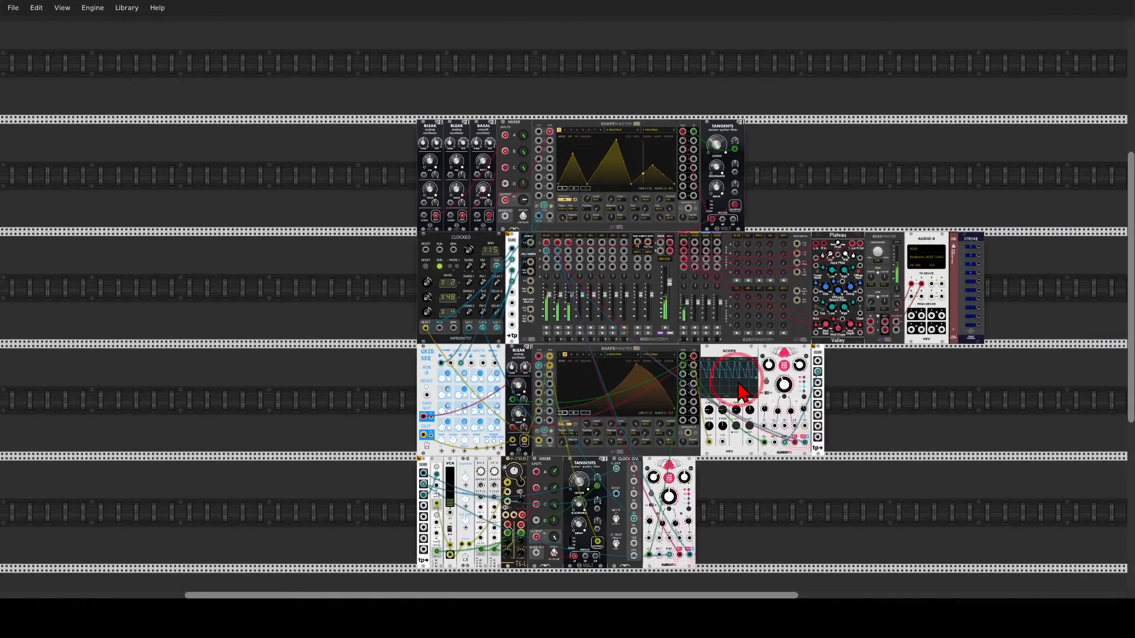
{"action": "scroll", "coordinate": [827, 357], "scroll_direction": "up", "scroll_amount": 2}
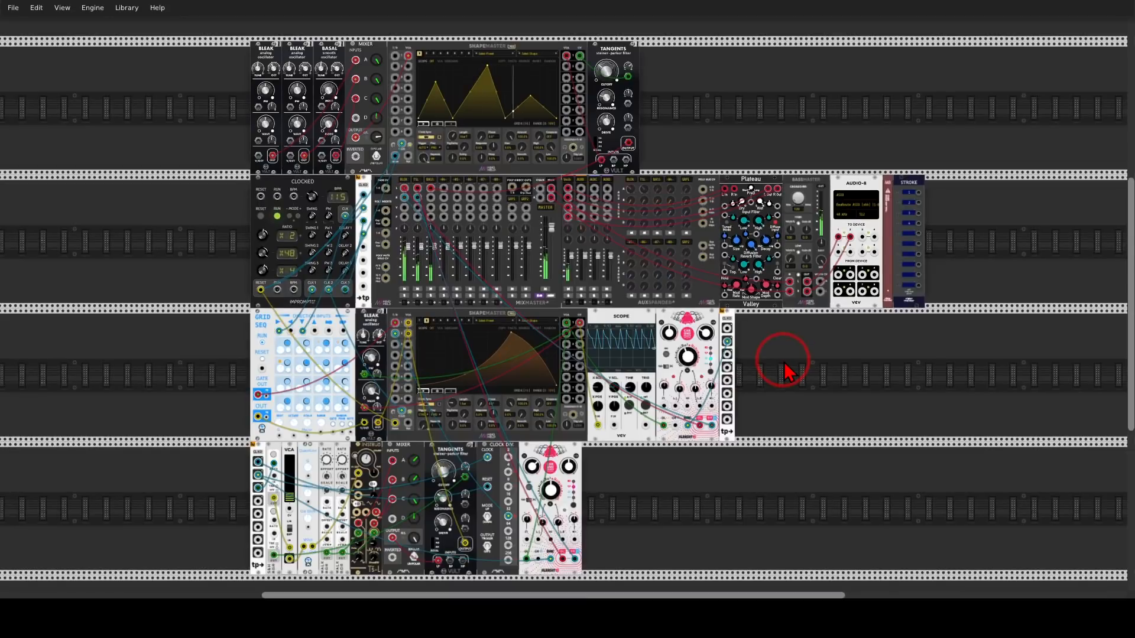
{"action": "left_click_drag", "start_coordinate": [826, 355], "coordinate": [835, 370]}
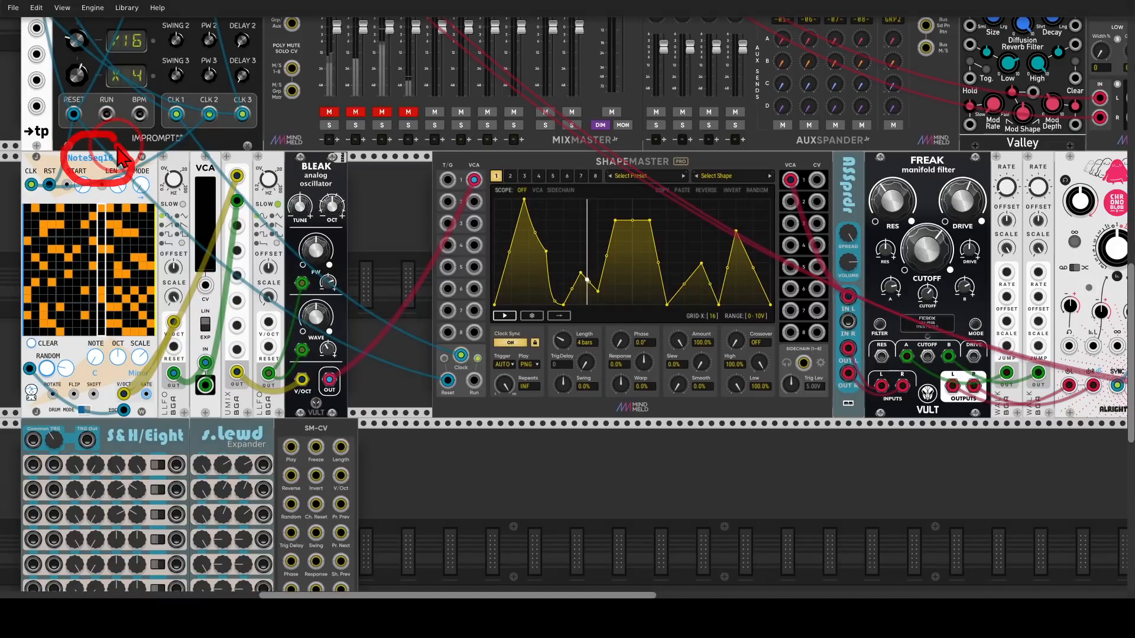
{"action": "mouse_move", "coordinate": [118, 156]}
{"action": "left_mouse_down"}
{"action": "mouse_move", "coordinate": [195, 222]}
{"action": "mouse_move", "coordinate": [292, 278]}
{"action": "mouse_move", "coordinate": [287, 286]}
{"action": "left_mouse_up"}
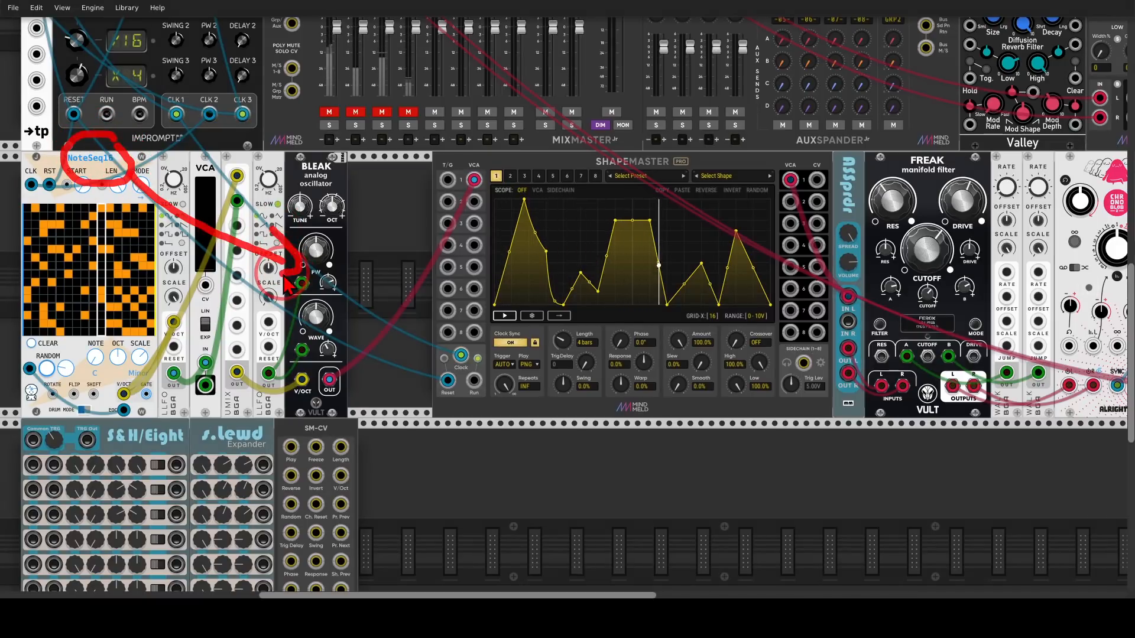
{"action": "key", "text": "shift+F9"}
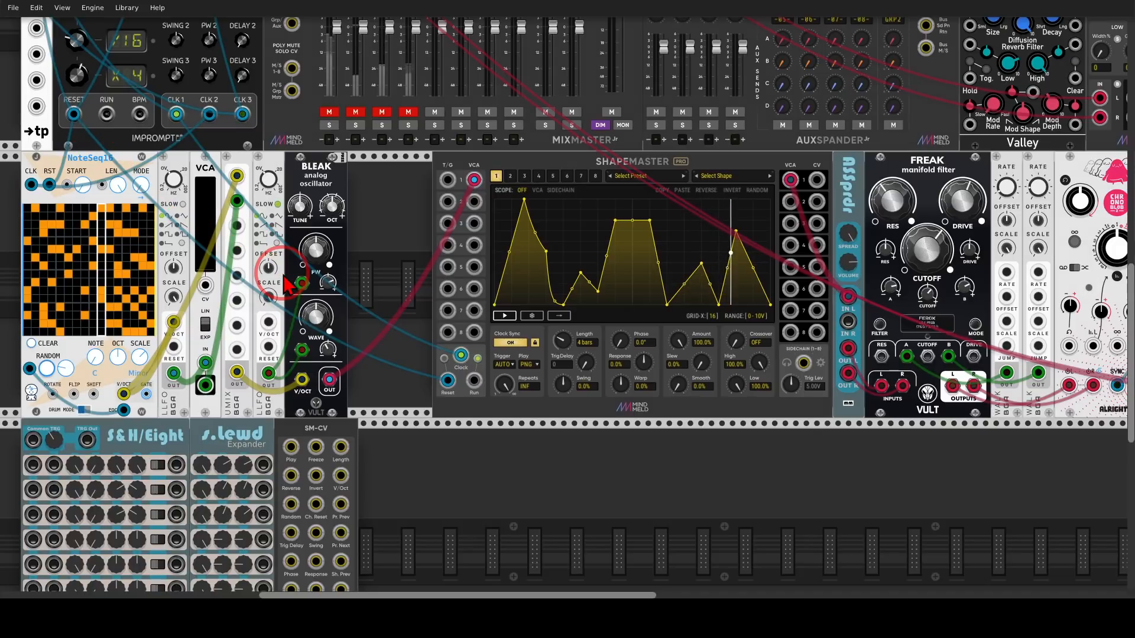
{"action": "mouse_move", "coordinate": [721, 232]}
{"action": "left_mouse_down"}
{"action": "mouse_move", "coordinate": [483, 213]}
{"action": "mouse_move", "coordinate": [713, 208]}
{"action": "left_mouse_up"}
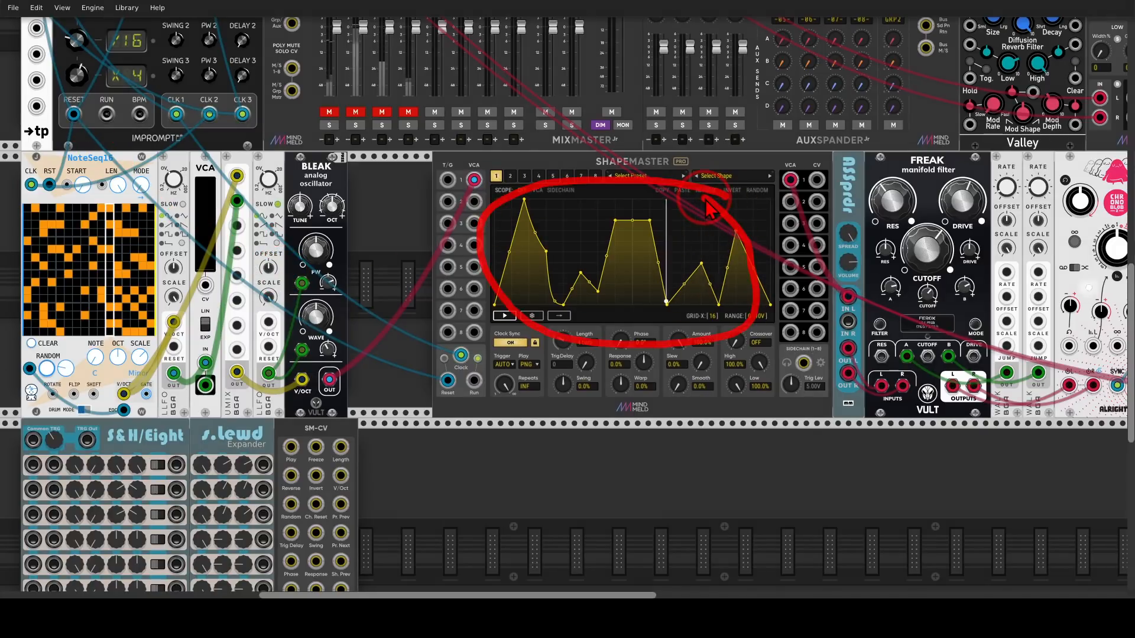
{"action": "key", "text": "shift+F9"}
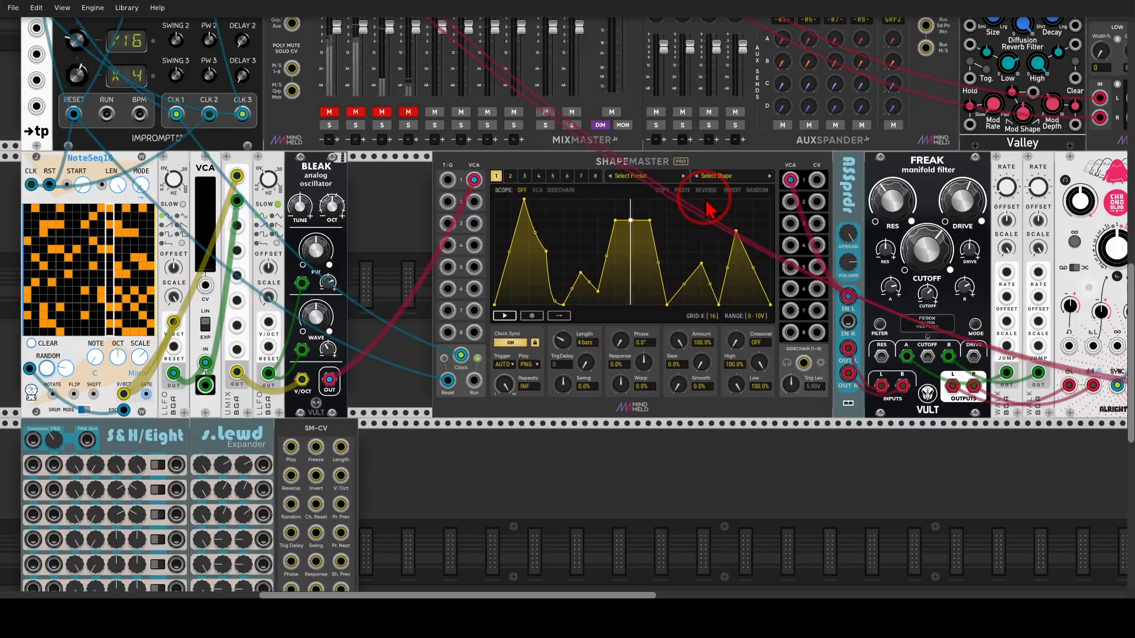
- Unmute the mixer's first channel to hear the Bleak oscillator shaped by ShapeMaster's channel 1
{"action": "left_click", "coordinate": [329, 114]}
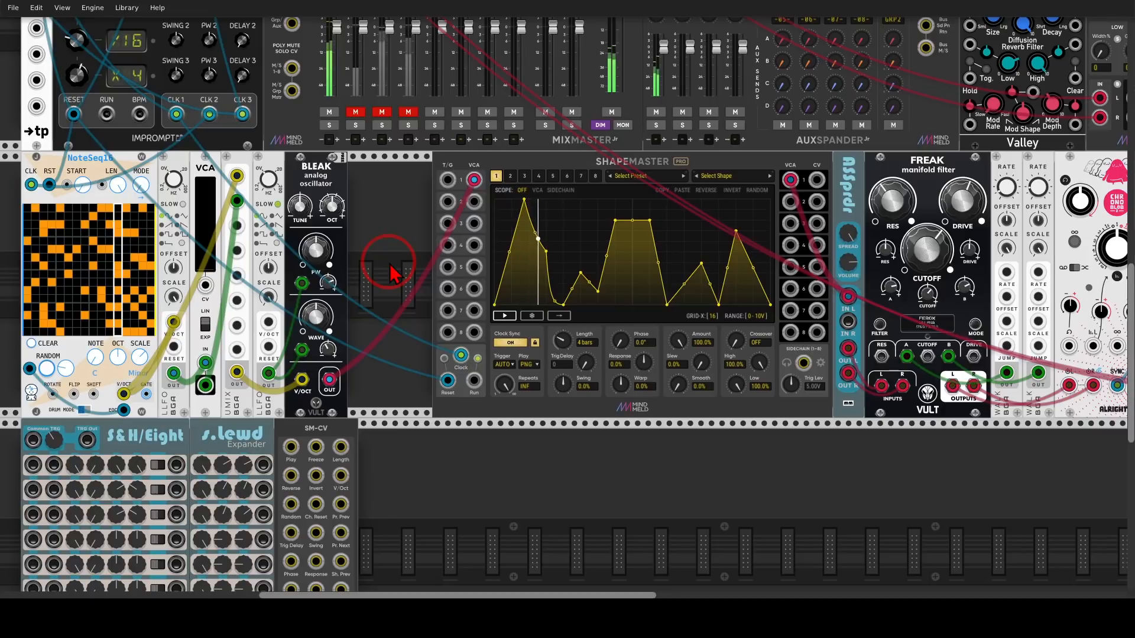
{"action": "mouse_move", "coordinate": [969, 152]}
{"action": "left_mouse_down"}
{"action": "mouse_move", "coordinate": [904, 195]}
{"action": "mouse_move", "coordinate": [969, 164]}
{"action": "left_mouse_up"}
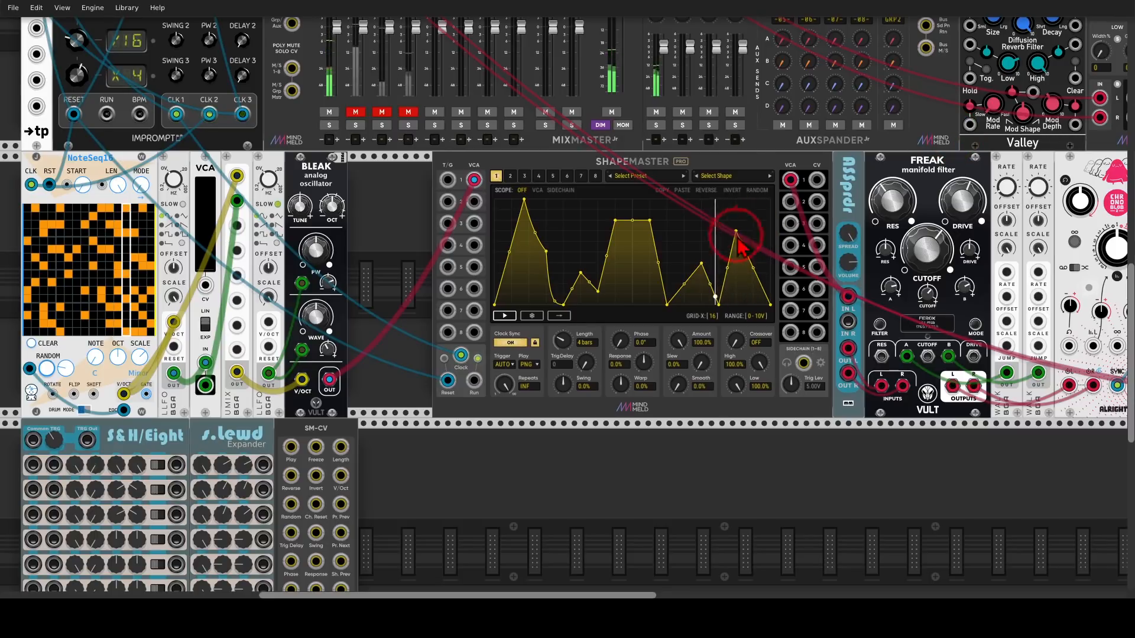
{"action": "scroll", "coordinate": [732, 243], "scroll_direction": "up", "scroll_amount": 5}
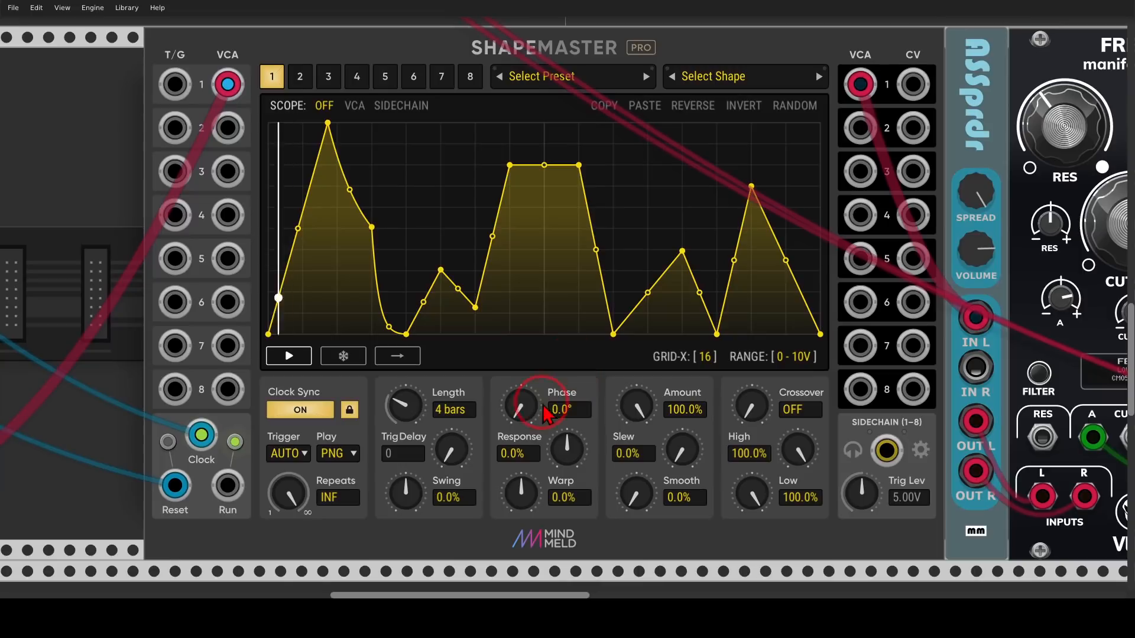
- Try out ShapeMaster channel 1's Phase, Response and Warp controls, resetting each one to zero
{"action": "left_click_drag", "start_coordinate": [534, 417], "coordinate": [566, 298]}
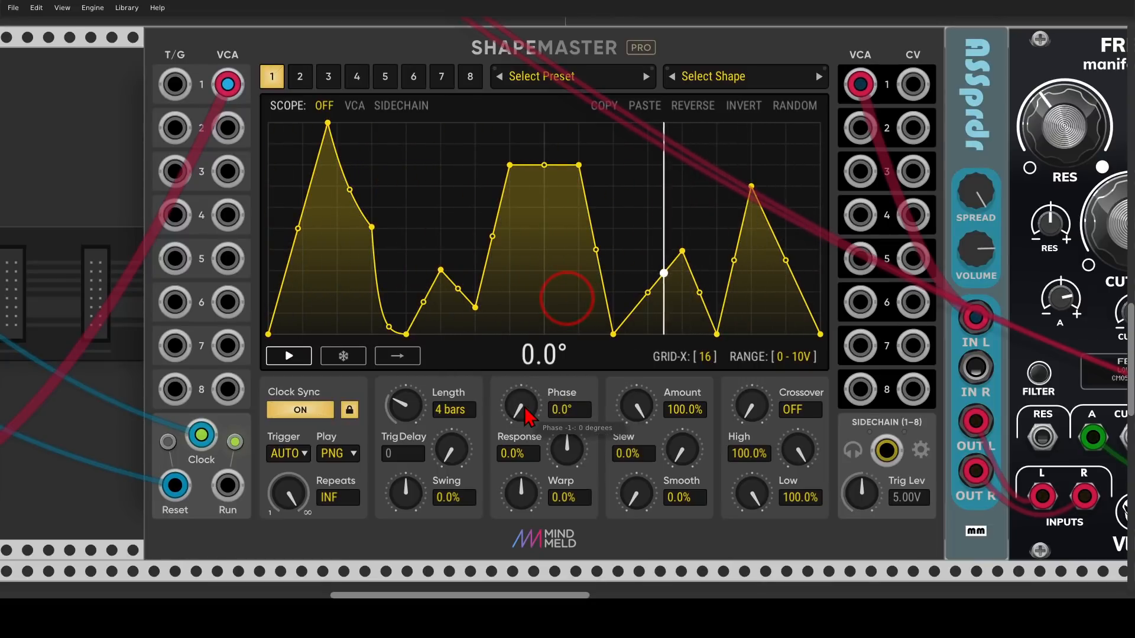
{"action": "left_click_drag", "start_coordinate": [566, 449], "coordinate": [567, 473]}
{"action": "mouse_move", "coordinate": [566, 302]}
{"action": "left_mouse_down"}
{"action": "mouse_move", "coordinate": [563, 285]}
{"action": "mouse_move", "coordinate": [566, 299]}
{"action": "left_mouse_up"}
{"action": "double_click", "coordinate": [566, 447]}
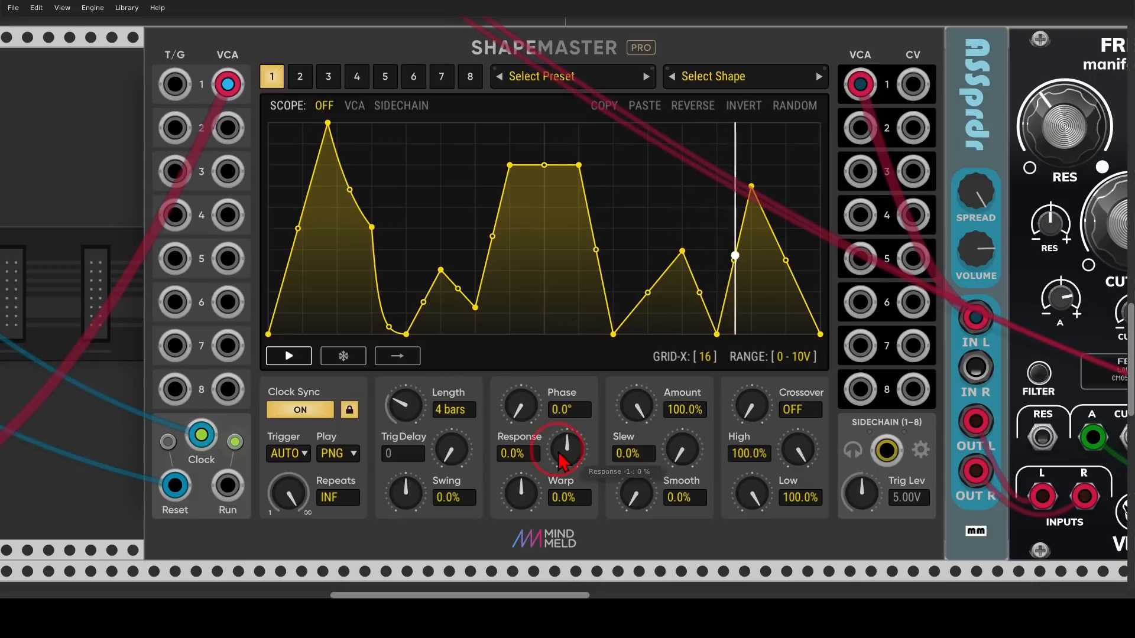
{"action": "mouse_move", "coordinate": [520, 490]}
{"action": "left_mouse_down"}
{"action": "mouse_move", "coordinate": [521, 505]}
{"action": "mouse_move", "coordinate": [521, 436]}
{"action": "mouse_move", "coordinate": [527, 504]}
{"action": "left_mouse_up"}
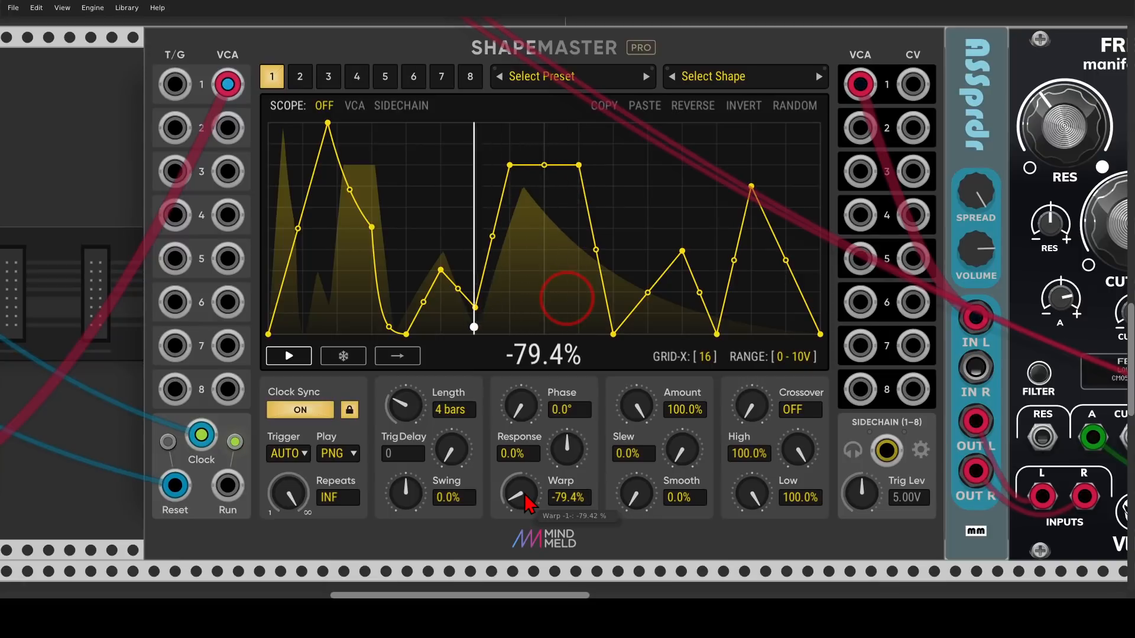
{"action": "double_click", "coordinate": [528, 504]}
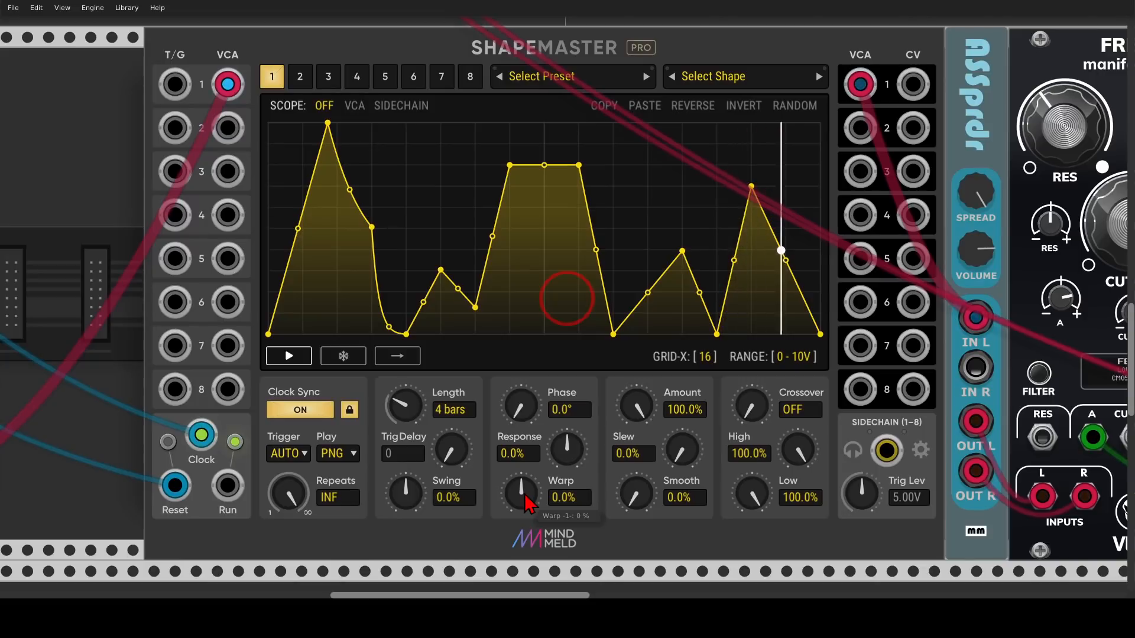
- Attach the SM-CV expander directly to ShapeMaster, in the gap beside the Bleak oscillator
{"action": "scroll", "coordinate": [507, 435], "scroll_direction": "down", "scroll_amount": 3}
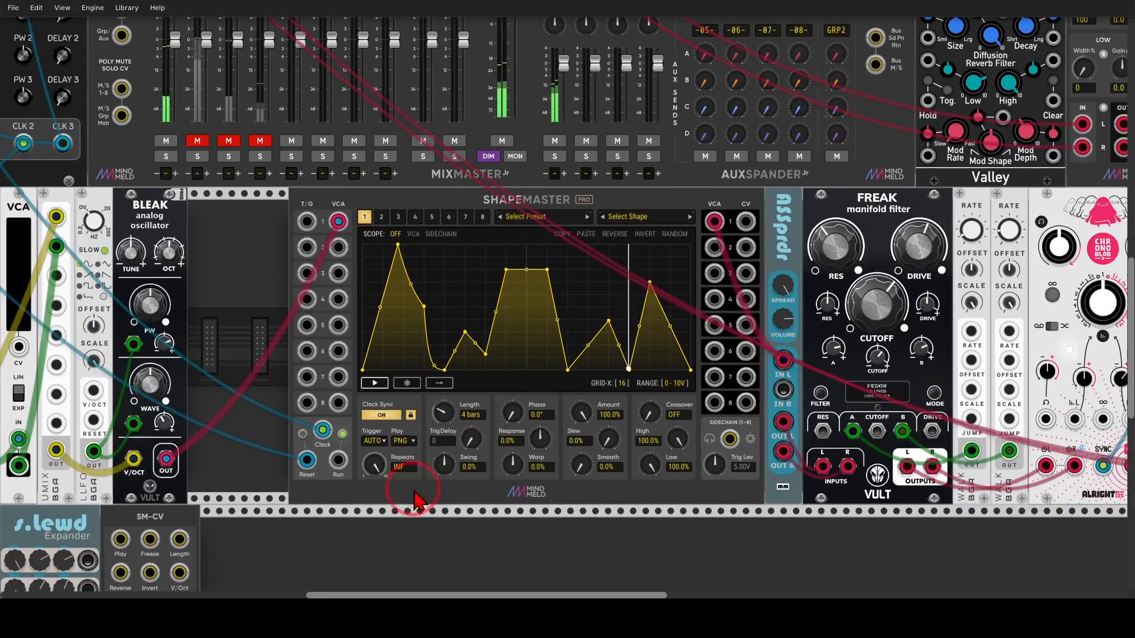
{"action": "left_click_drag", "start_coordinate": [331, 494], "coordinate": [477, 379]}
{"action": "left_click_drag", "start_coordinate": [324, 410], "coordinate": [414, 189]}
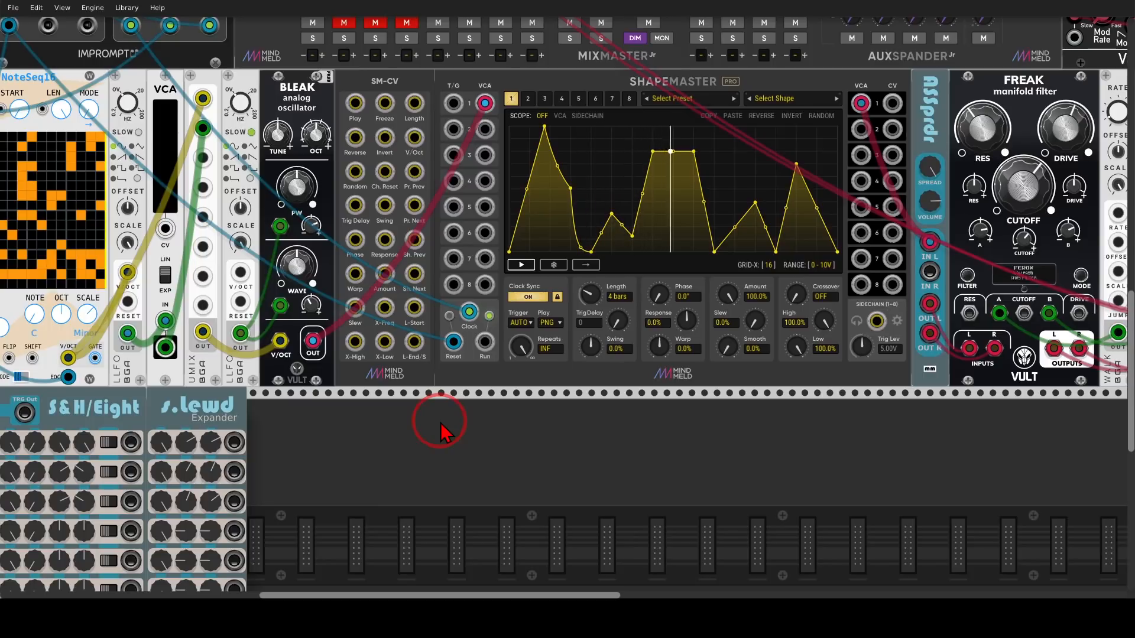
{"action": "mouse_move", "coordinate": [425, 47]}
{"action": "left_mouse_down"}
{"action": "mouse_move", "coordinate": [410, 116]}
{"action": "mouse_move", "coordinate": [425, 47]}
{"action": "left_mouse_up"}
{"action": "mouse_move", "coordinate": [416, 102]}
{"action": "left_mouse_down"}
{"action": "mouse_move", "coordinate": [446, 151]}
{"action": "mouse_move", "coordinate": [444, 182]}
{"action": "left_mouse_up"}
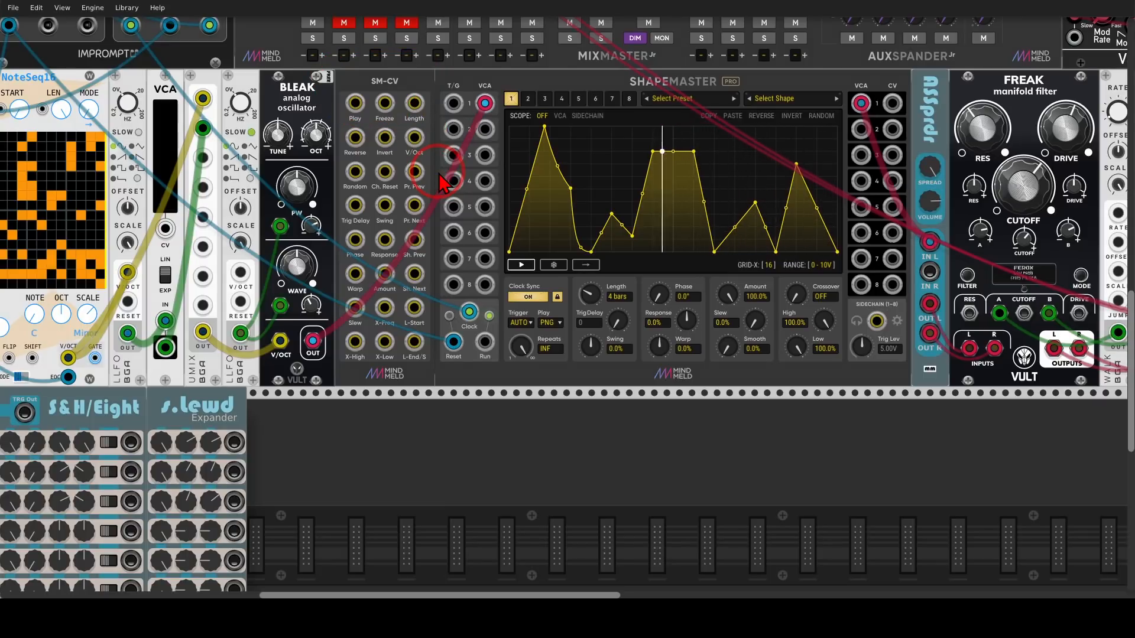
- Add a uMELD module to the empty row below ShapeMaster
{"action": "scroll", "coordinate": [436, 176], "scroll_direction": "down", "scroll_amount": 3}
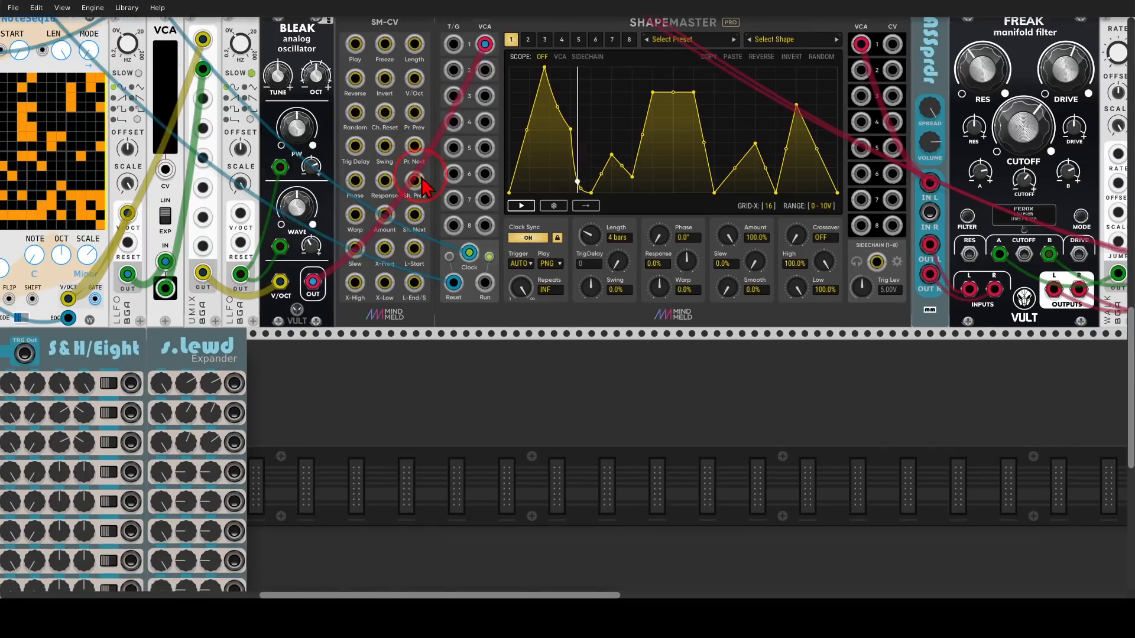
{"action": "right_click", "coordinate": [417, 380]}
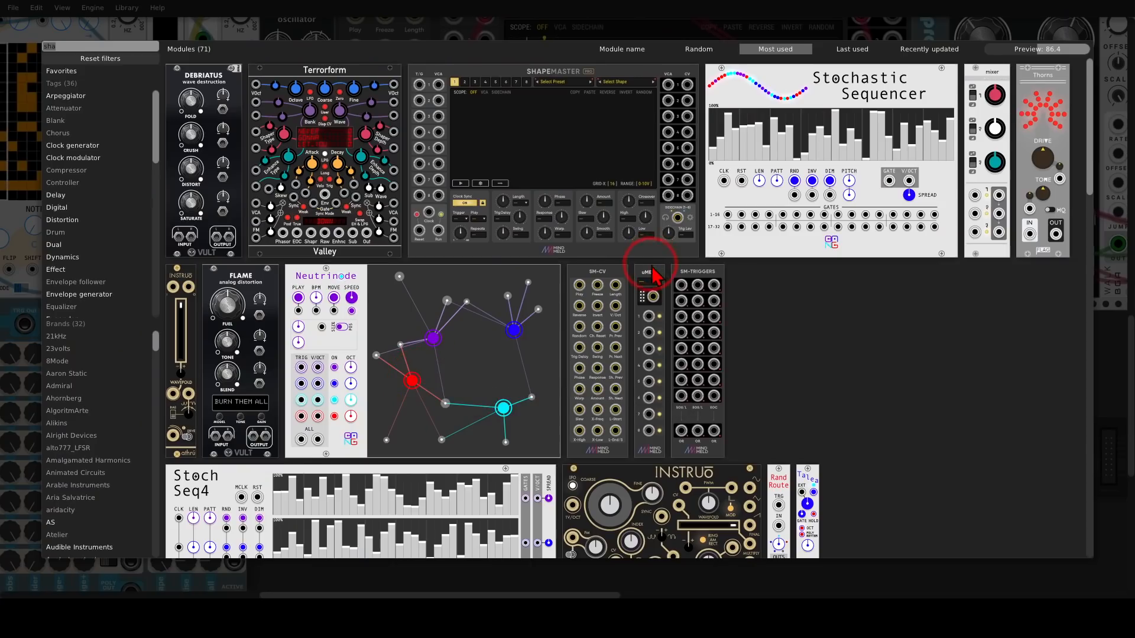
{"action": "left_click", "coordinate": [650, 282]}
{"action": "scroll", "coordinate": [446, 340], "scroll_direction": "down", "scroll_amount": 1}
{"action": "scroll", "coordinate": [441, 340], "scroll_direction": "up", "scroll_amount": 3}
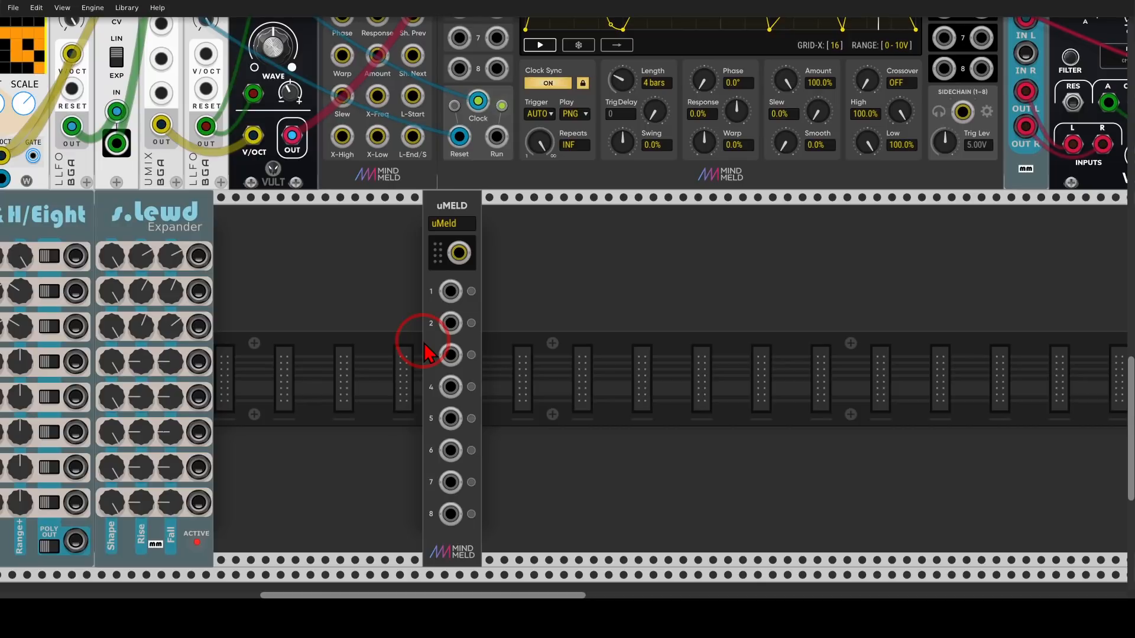
- Place the uMELD module against the s.Lewd expander and label it Phase
{"action": "left_click_drag", "start_coordinate": [353, 341], "coordinate": [625, 331]}
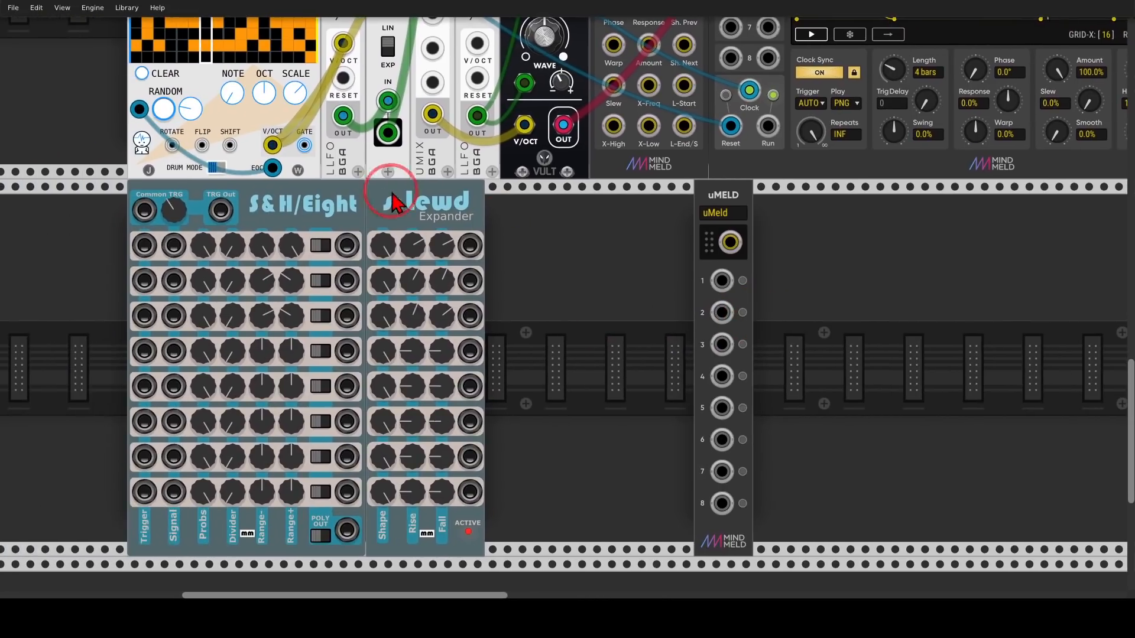
{"action": "mouse_move", "coordinate": [358, 176]}
{"action": "left_mouse_down"}
{"action": "mouse_move", "coordinate": [273, 170]}
{"action": "mouse_move", "coordinate": [351, 205]}
{"action": "mouse_move", "coordinate": [420, 168]}
{"action": "mouse_move", "coordinate": [346, 224]}
{"action": "mouse_move", "coordinate": [481, 170]}
{"action": "mouse_move", "coordinate": [458, 176]}
{"action": "left_mouse_up"}
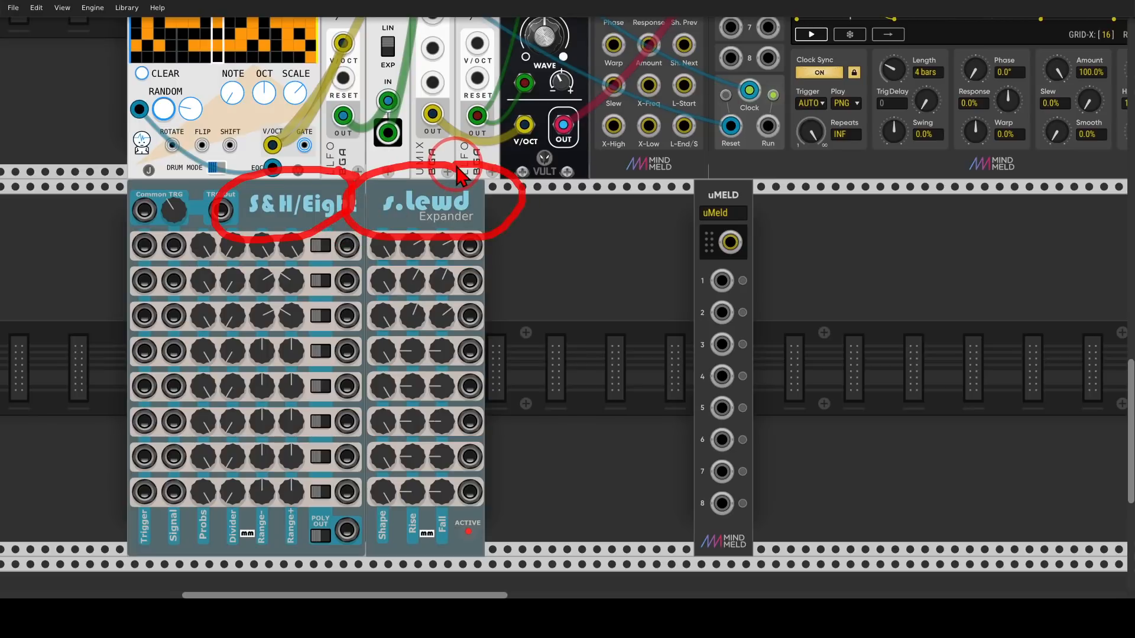
{"action": "left_click_drag", "start_coordinate": [741, 196], "coordinate": [514, 215]}
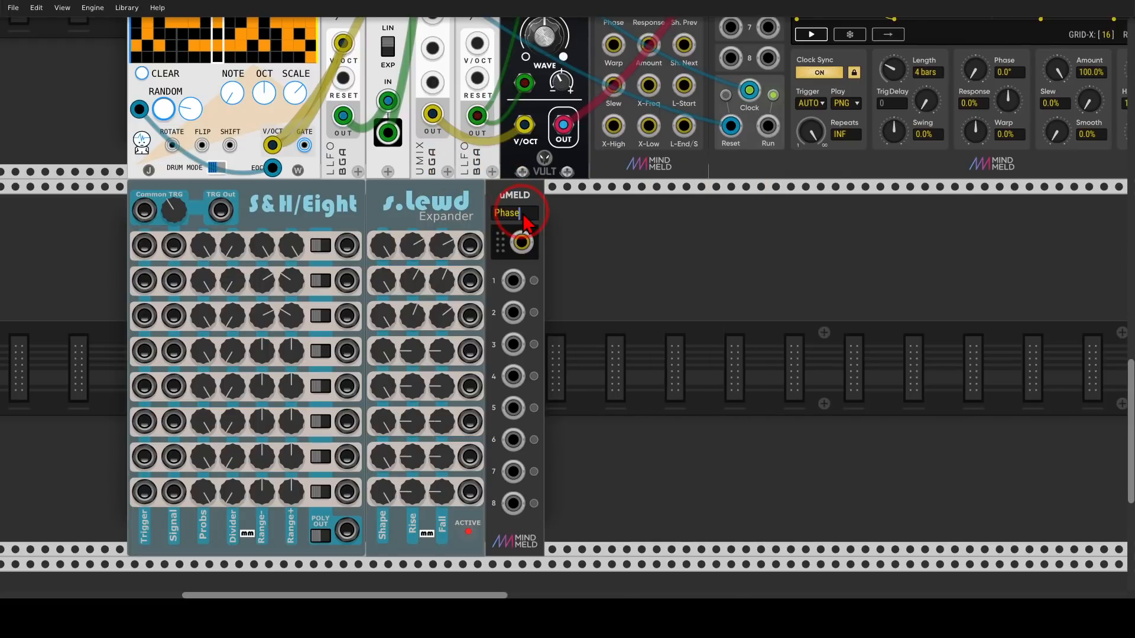
- Patch s.Lewd's first output into the Phase uMELD's input 1 and its poly output into SM-CV's Phase input
{"action": "left_click_drag", "start_coordinate": [473, 250], "coordinate": [511, 282]}
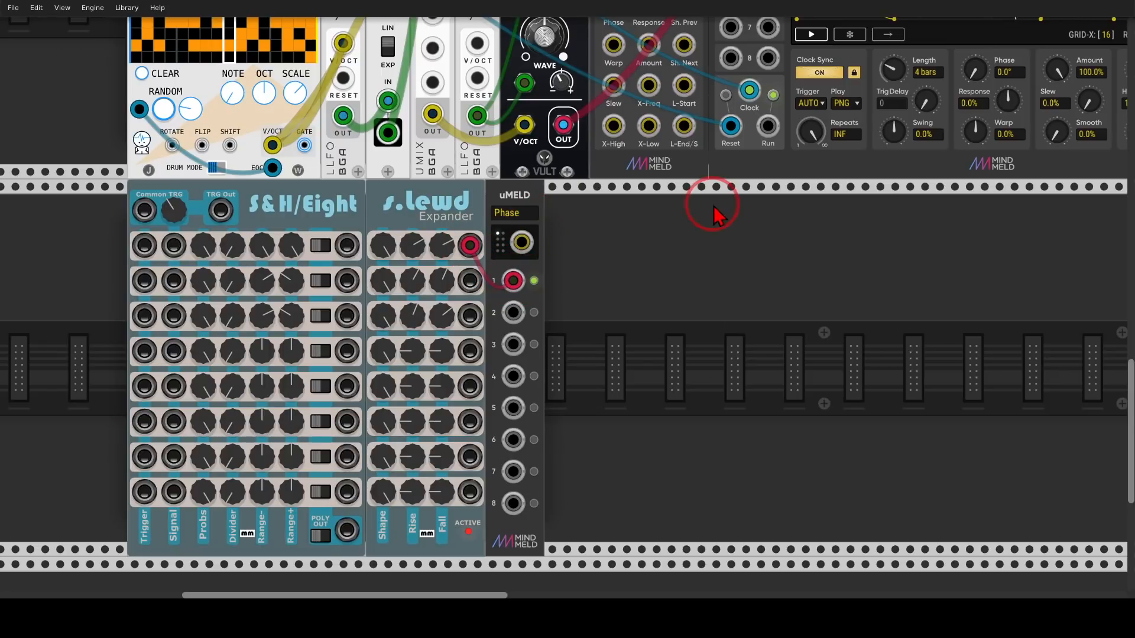
{"action": "left_click_drag", "start_coordinate": [715, 213], "coordinate": [532, 481]}
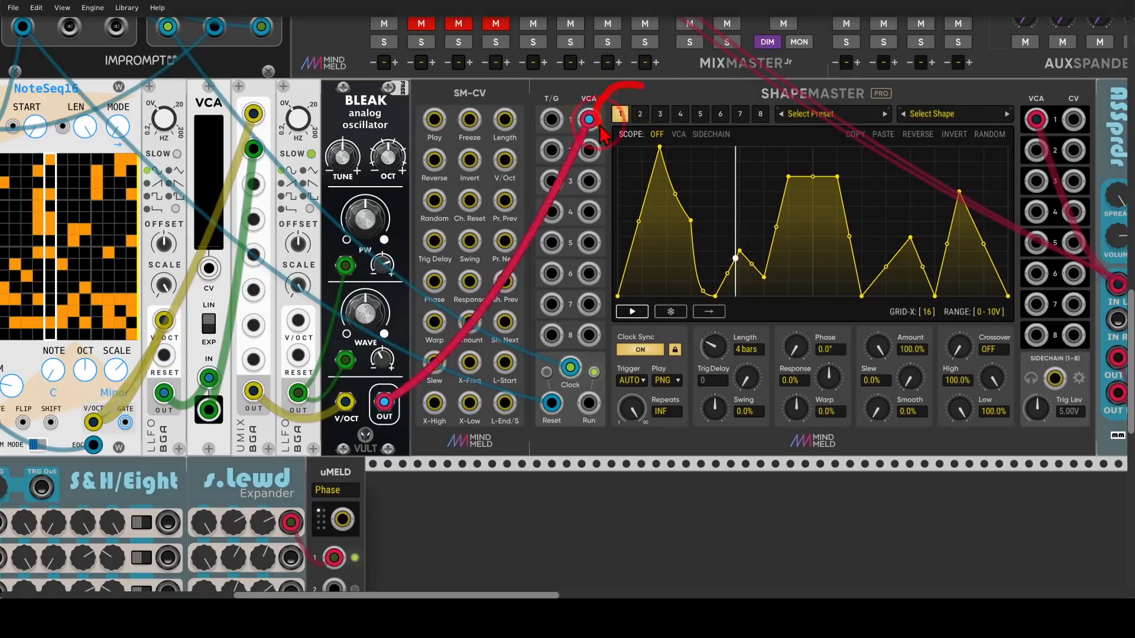
{"action": "mouse_move", "coordinate": [399, 509]}
{"action": "left_mouse_down"}
{"action": "mouse_move", "coordinate": [470, 432]}
{"action": "mouse_move", "coordinate": [427, 444]}
{"action": "mouse_move", "coordinate": [481, 215]}
{"action": "mouse_move", "coordinate": [500, 208]}
{"action": "left_mouse_up"}
{"action": "mouse_move", "coordinate": [998, 23]}
{"action": "left_mouse_down"}
{"action": "mouse_move", "coordinate": [740, 187]}
{"action": "mouse_move", "coordinate": [997, 106]}
{"action": "left_mouse_up"}
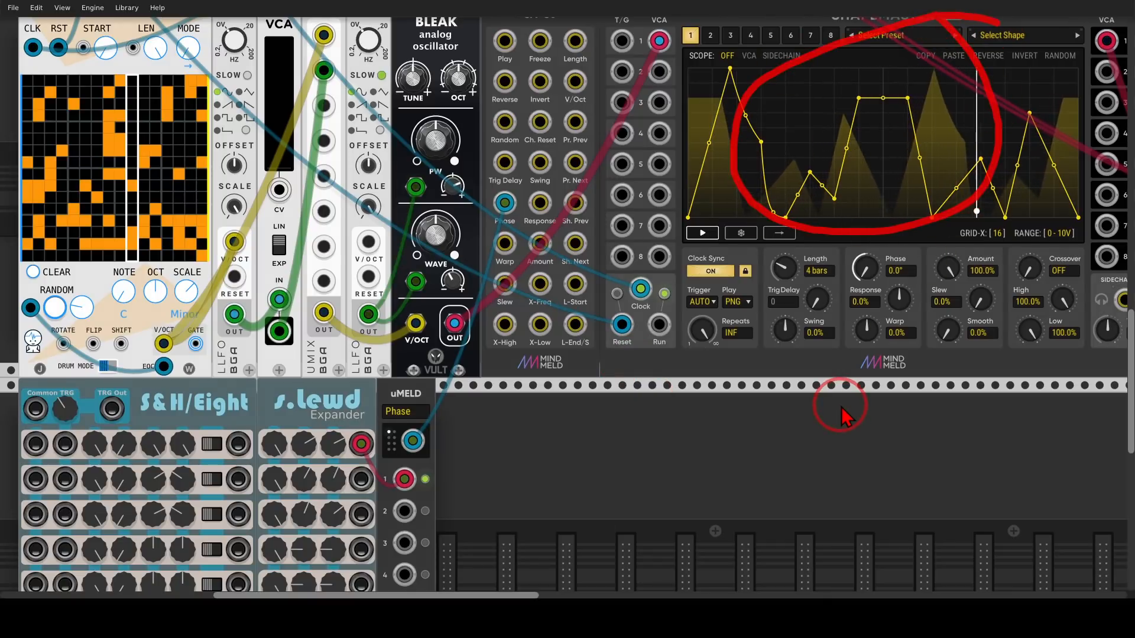
{"action": "key", "text": "Escape"}
- Duplicate the Phase uMELD module and label the copy Response
{"action": "left_click_drag", "start_coordinate": [601, 437], "coordinate": [620, 302]}
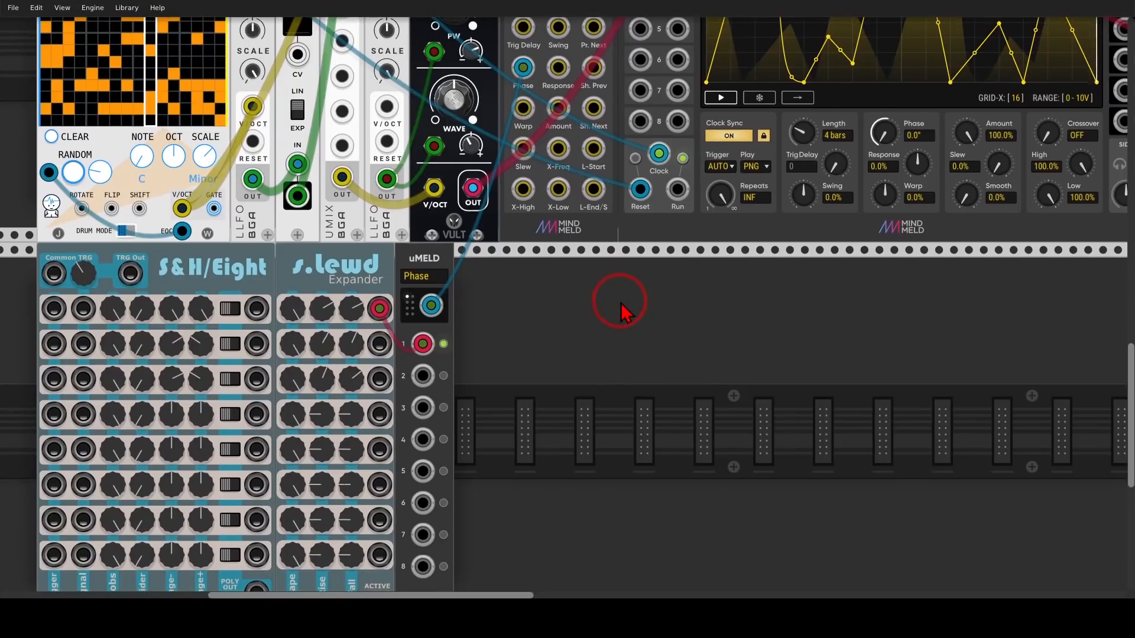
{"action": "key", "text": "ctrl+d"}
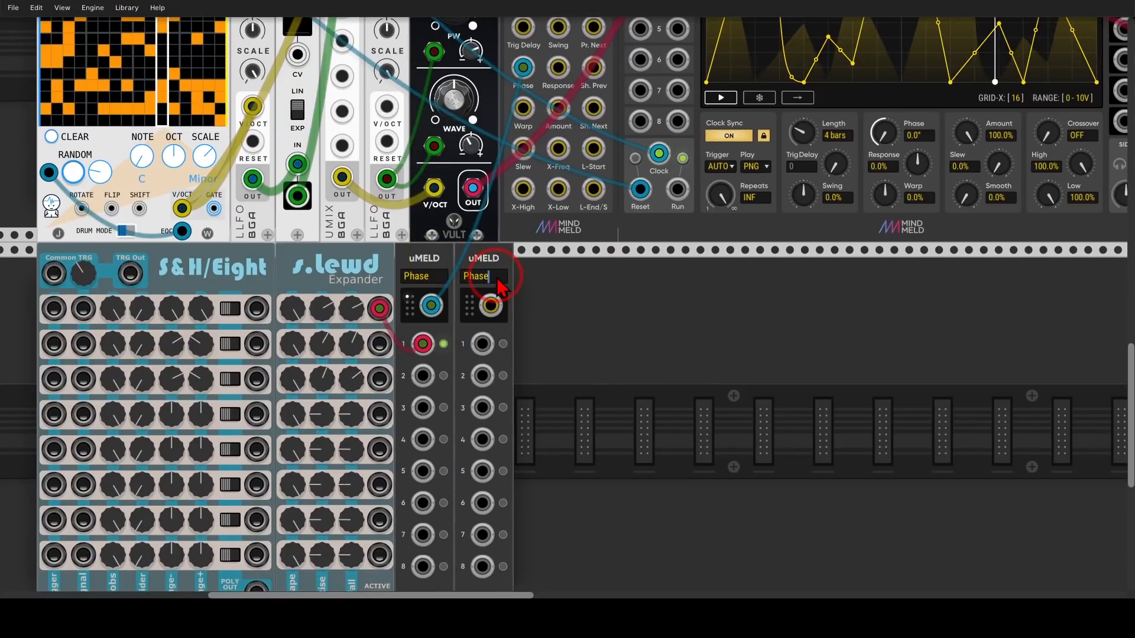
{"action": "key", "text": "BackSpace"}
{"action": "key", "text": "BackSpace"}
{"action": "key", "text": "BackSpace"}
{"action": "key", "text": "BackSpace"}
{"action": "key", "text": "BackSpace"}
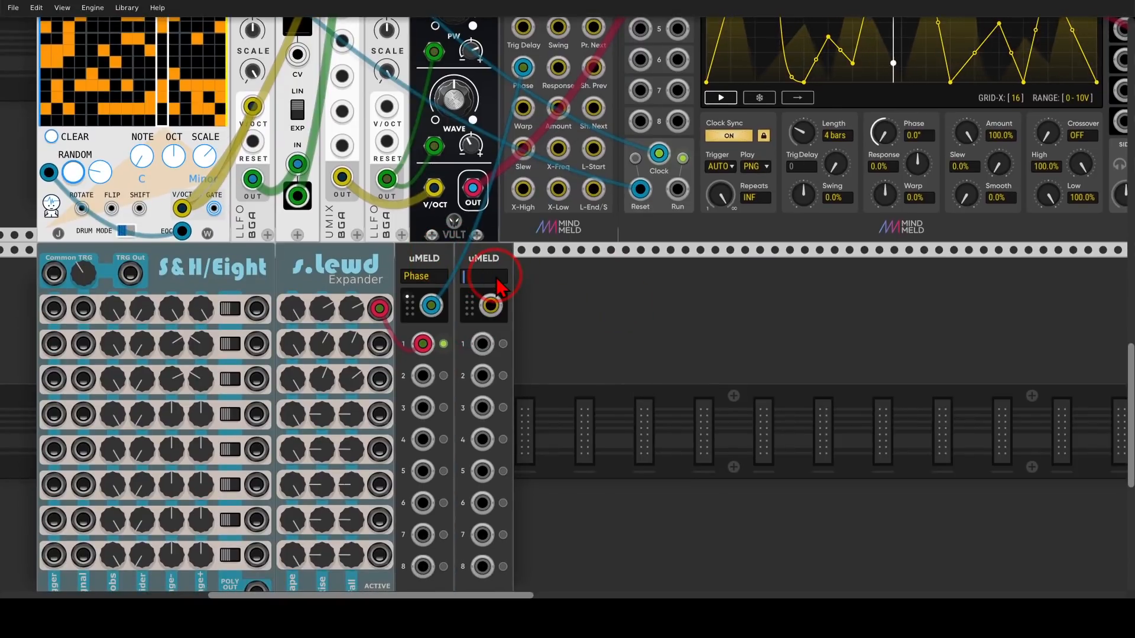
{"action": "type", "text": "Response"}
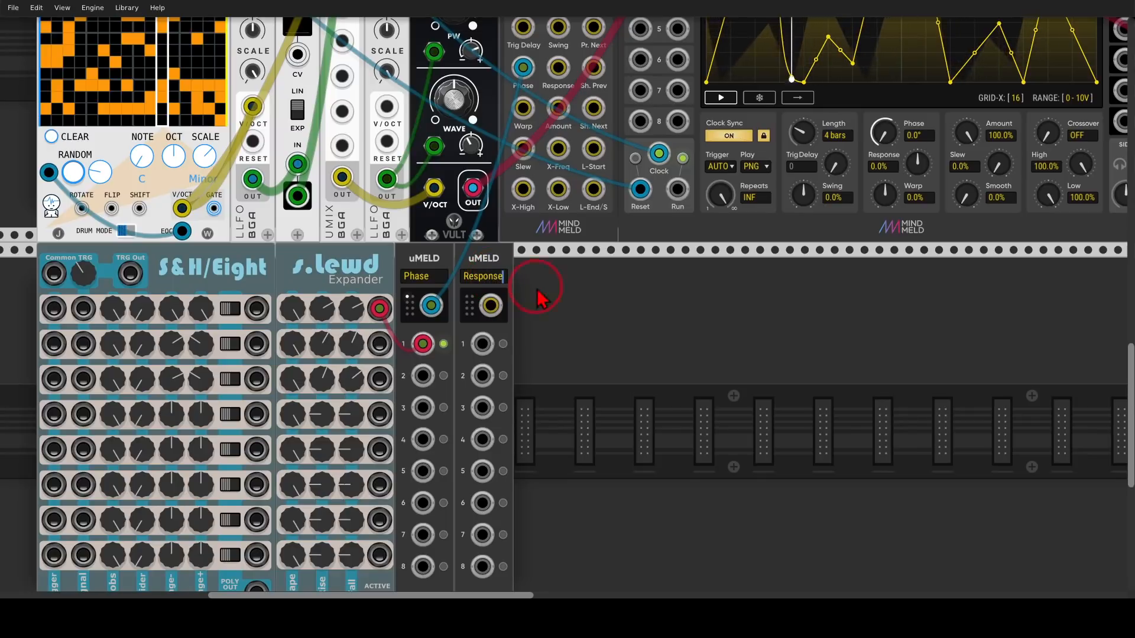
- Patch s.Lewd's second output into the Response uMELD's input 1 and its poly output into SM-CV's Response input
{"action": "left_click_drag", "start_coordinate": [379, 343], "coordinate": [483, 345]}
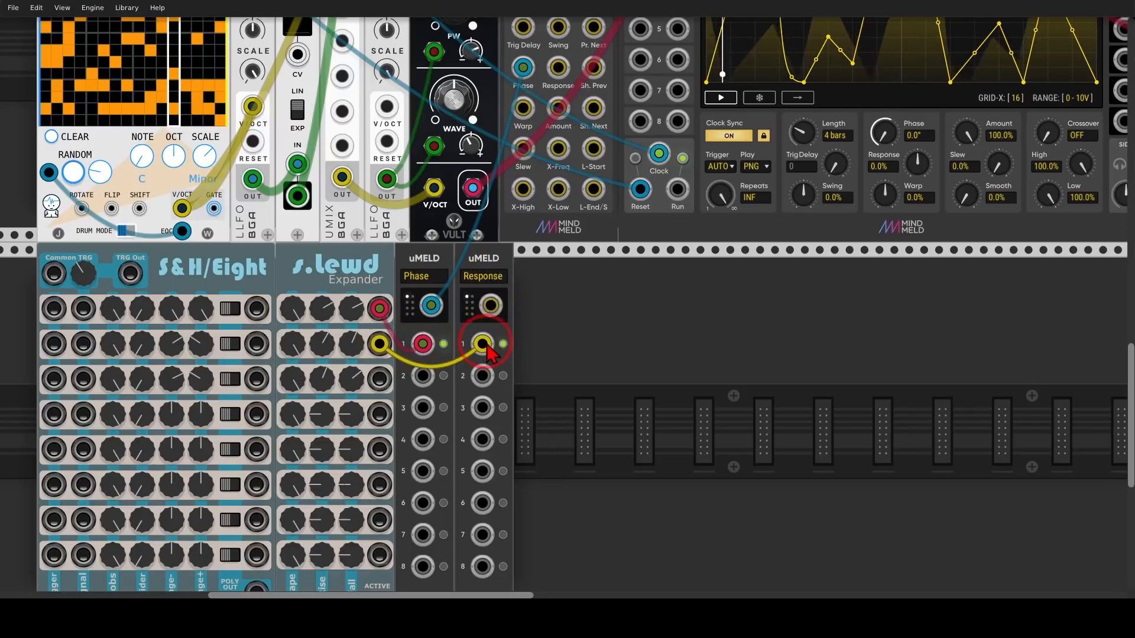
{"action": "left_click_drag", "start_coordinate": [490, 305], "coordinate": [558, 67]}
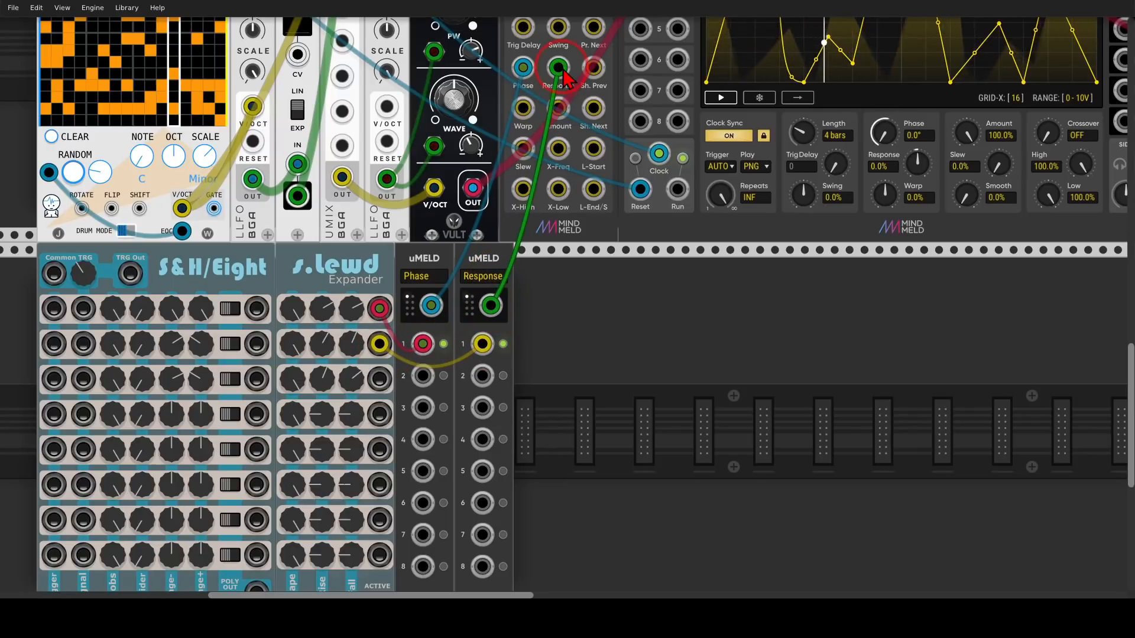
{"action": "left_click_drag", "start_coordinate": [807, 265], "coordinate": [754, 388]}
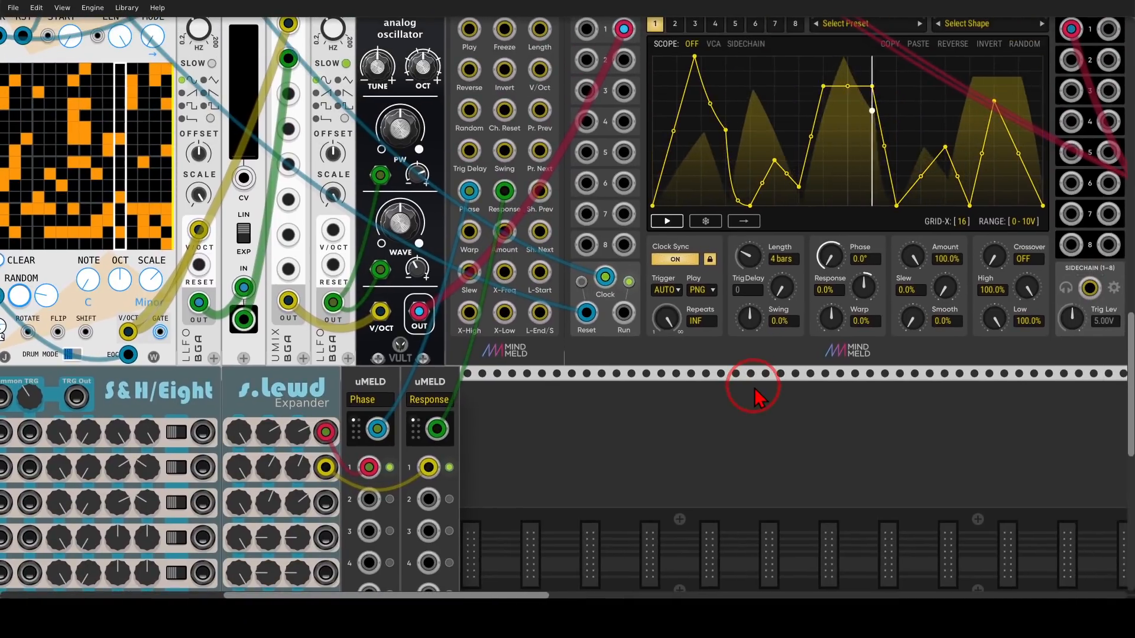
{"action": "left_click_drag", "start_coordinate": [889, 313], "coordinate": [881, 254]}
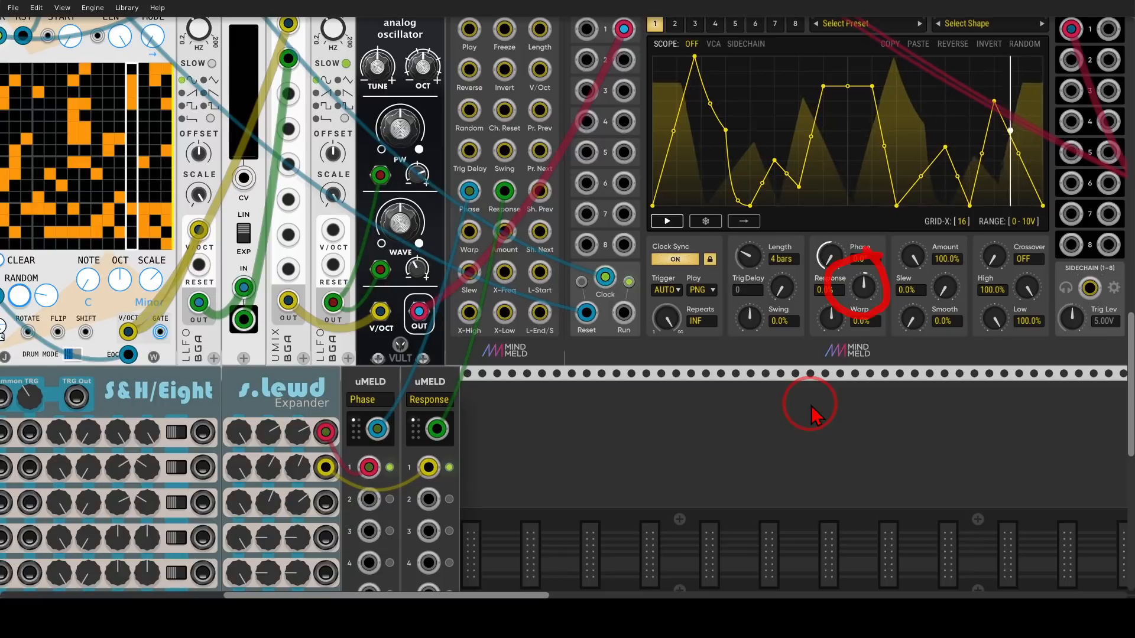
- Duplicate the Response uMELD module and label the copy Warp
{"action": "scroll", "coordinate": [541, 411], "scroll_direction": "down", "scroll_amount": 4}
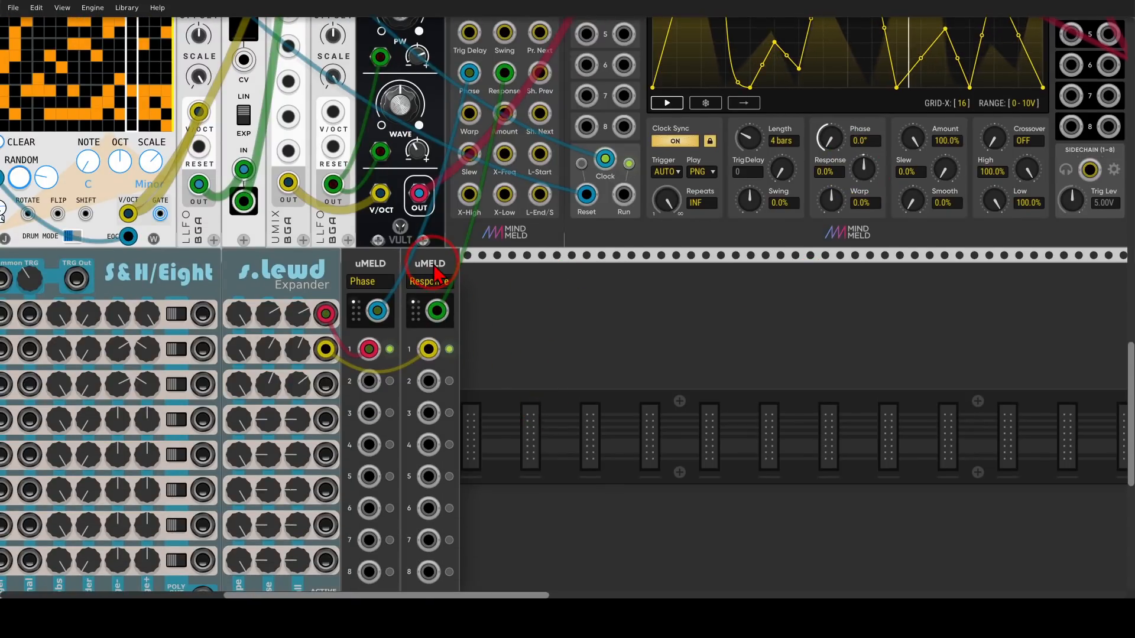
{"action": "key", "text": "ctrl+d"}
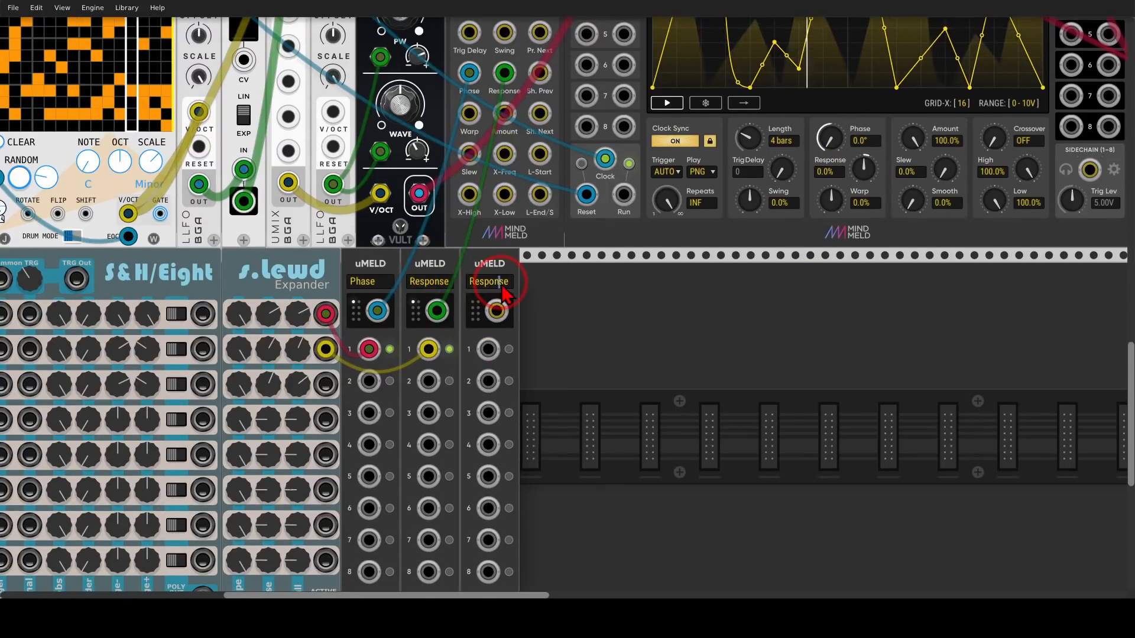
{"action": "key", "text": "Delete"}
{"action": "key", "text": "Delete"}
{"action": "key", "text": "BackSpace"}
{"action": "key", "text": "BackSpace"}
{"action": "key", "text": "BackSpace"}
{"action": "key", "text": "BackSpace"}
{"action": "key", "text": "BackSpace"}
{"action": "key", "text": "BackSpace"}
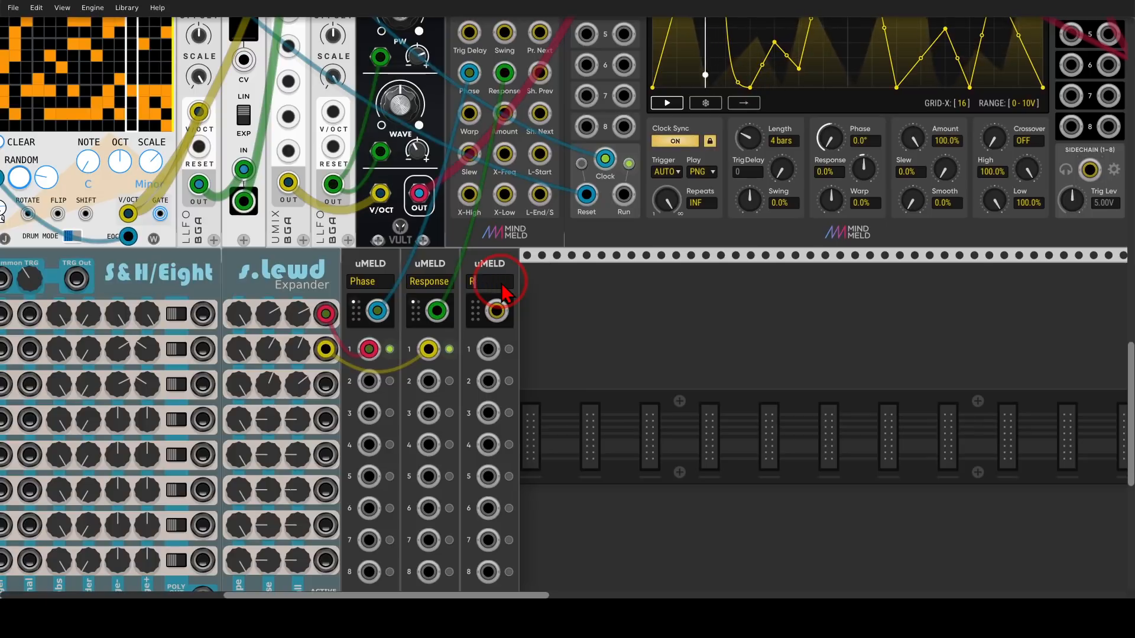
{"action": "type", "text": "Warp"}
{"action": "key", "text": "Return"}
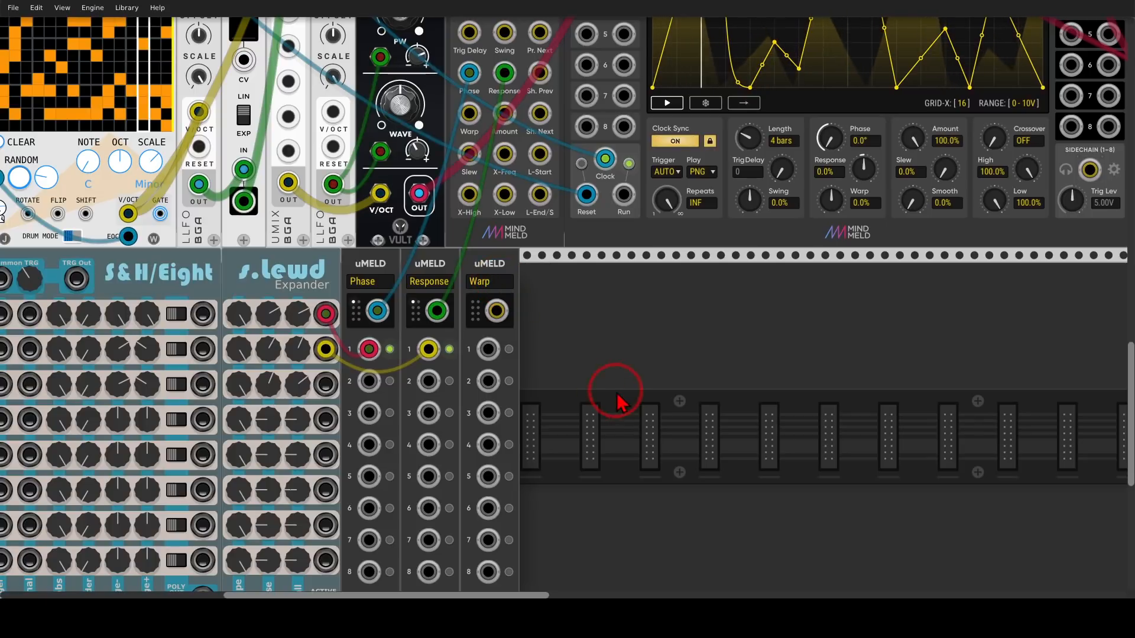
- Patch s.Lewd's third output into the Warp uMELD's input 1 and its poly output into SM-CV's Warp input
{"action": "left_click_drag", "start_coordinate": [332, 390], "coordinate": [470, 114]}
{"action": "scroll", "coordinate": [591, 277], "scroll_direction": "down", "scroll_amount": 3}
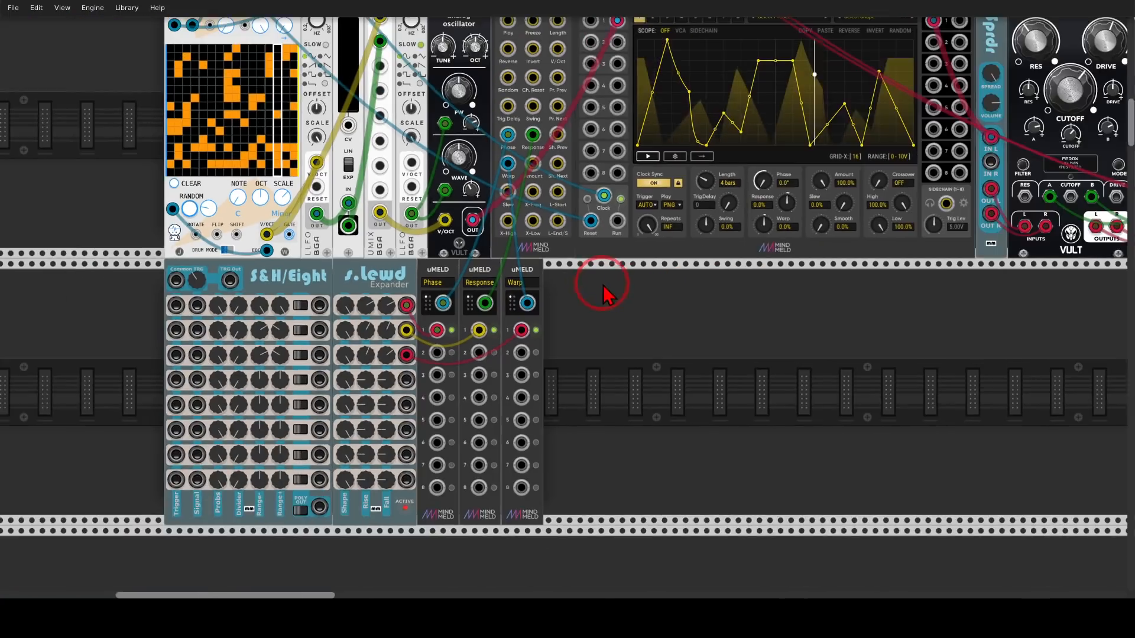
- Trace the voice's signal path from the Freak filter's outputs into the Chronoblob delay
{"action": "scroll", "coordinate": [621, 393], "scroll_direction": "right", "scroll_amount": 2}
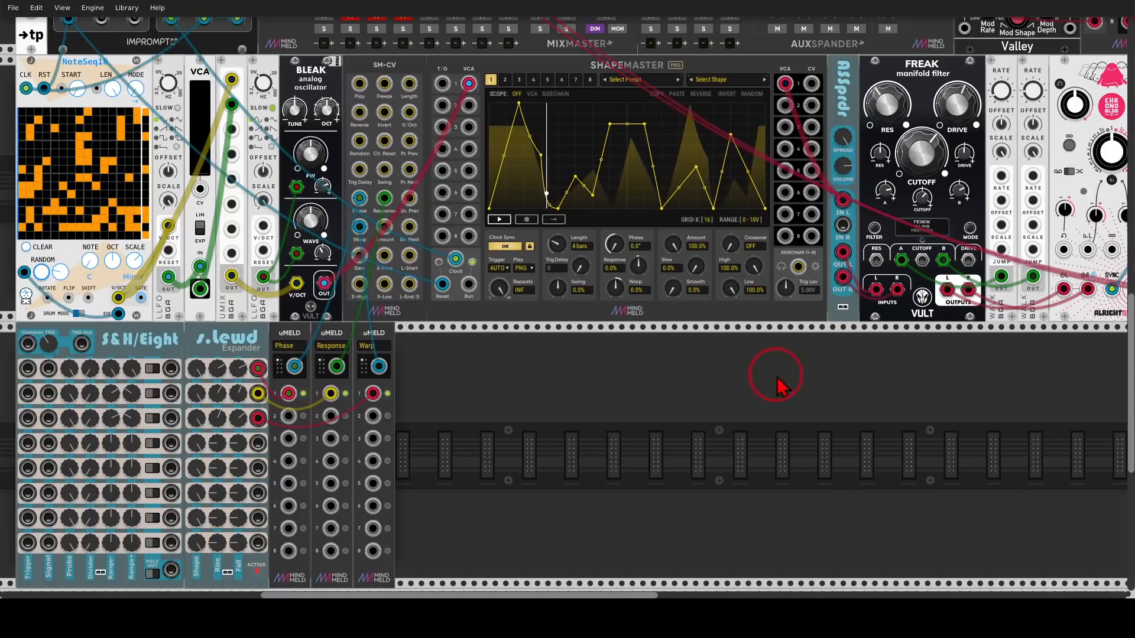
{"action": "left_click_drag", "start_coordinate": [819, 368], "coordinate": [532, 413]}
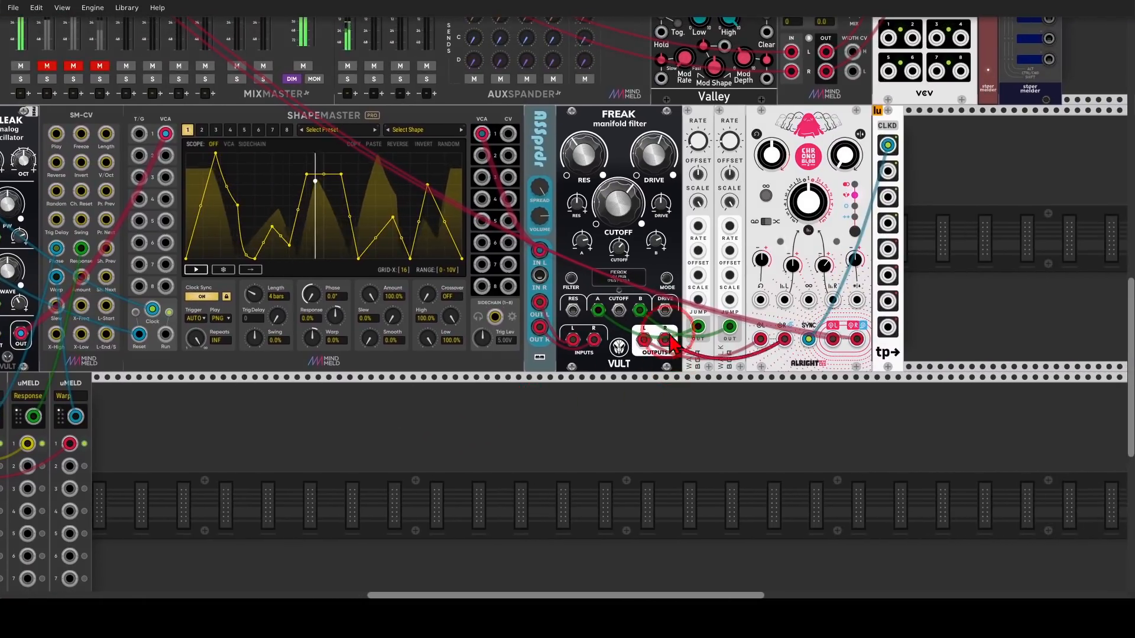
{"action": "left_click_drag", "start_coordinate": [656, 374], "coordinate": [677, 328]}
{"action": "mouse_move", "coordinate": [679, 332]}
{"action": "left_mouse_down"}
{"action": "mouse_move", "coordinate": [745, 325]}
{"action": "mouse_move", "coordinate": [732, 345]}
{"action": "left_mouse_up"}
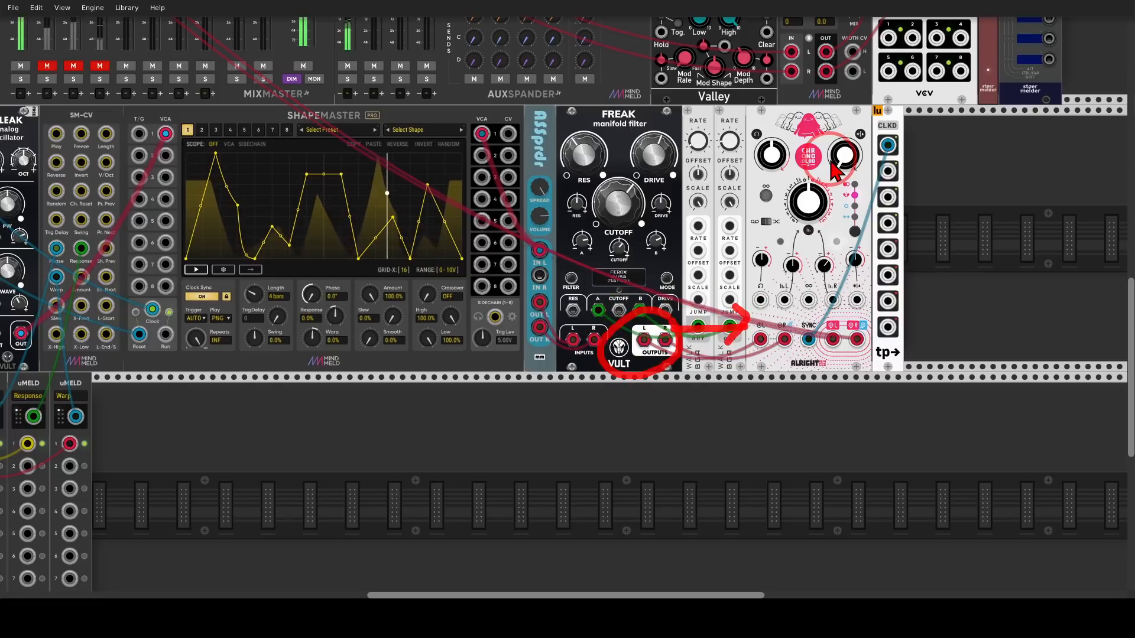
- Adjust the Chronoblob delay's dry/wet mix to 0.3915
{"action": "key", "text": "Escape"}
{"action": "left_click_drag", "start_coordinate": [845, 160], "coordinate": [845, 136]}
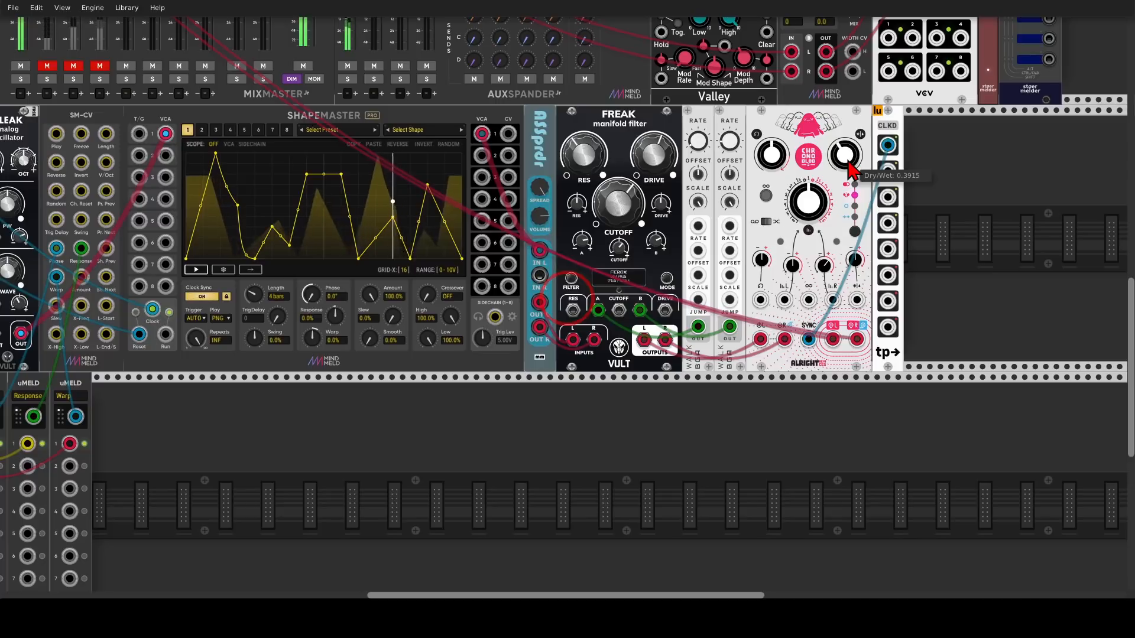
- Patch ShapeMaster's channel 1 CV output into the Freak filter's middle cutoff CV input
{"action": "left_click_drag", "start_coordinate": [310, 452], "coordinate": [478, 452]}
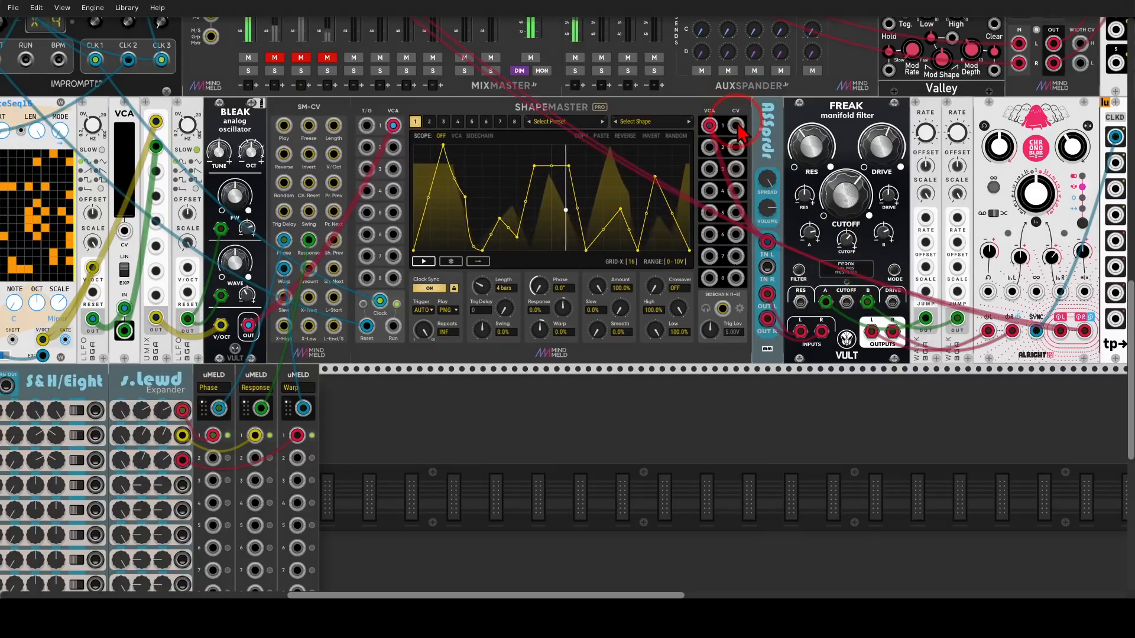
{"action": "left_click_drag", "start_coordinate": [737, 128], "coordinate": [846, 302]}
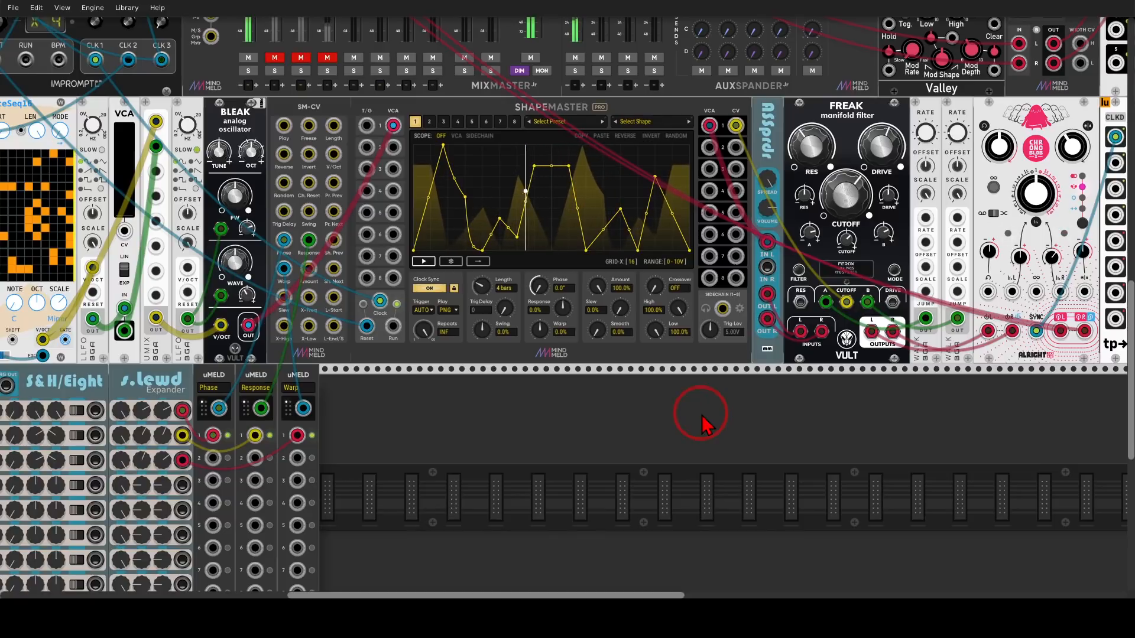
- Unmute the BASS channel on MixMaster
{"action": "left_click_drag", "start_coordinate": [474, 378], "coordinate": [643, 535]}
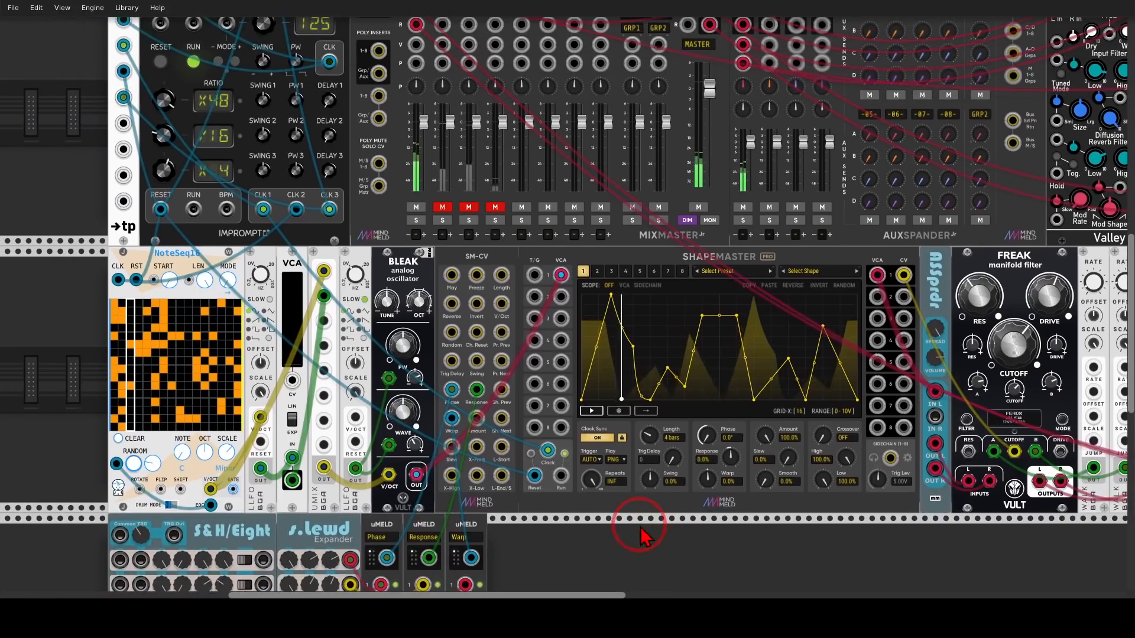
{"action": "left_click_drag", "start_coordinate": [379, 146], "coordinate": [377, 373]}
{"action": "scroll", "coordinate": [378, 382], "scroll_direction": "up", "scroll_amount": 3}
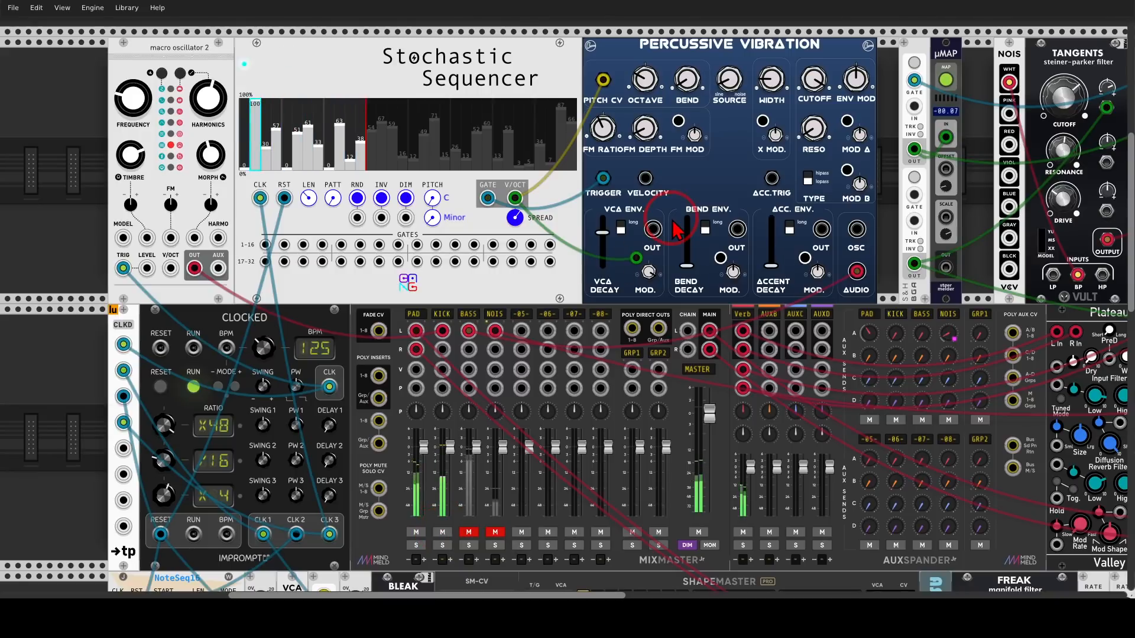
{"action": "mouse_move", "coordinate": [788, 54]}
{"action": "left_mouse_down"}
{"action": "mouse_move", "coordinate": [819, 65]}
{"action": "mouse_move", "coordinate": [739, 80]}
{"action": "mouse_move", "coordinate": [567, 60]}
{"action": "mouse_move", "coordinate": [483, 33]}
{"action": "mouse_move", "coordinate": [501, 98]}
{"action": "mouse_move", "coordinate": [519, 46]}
{"action": "left_mouse_up"}
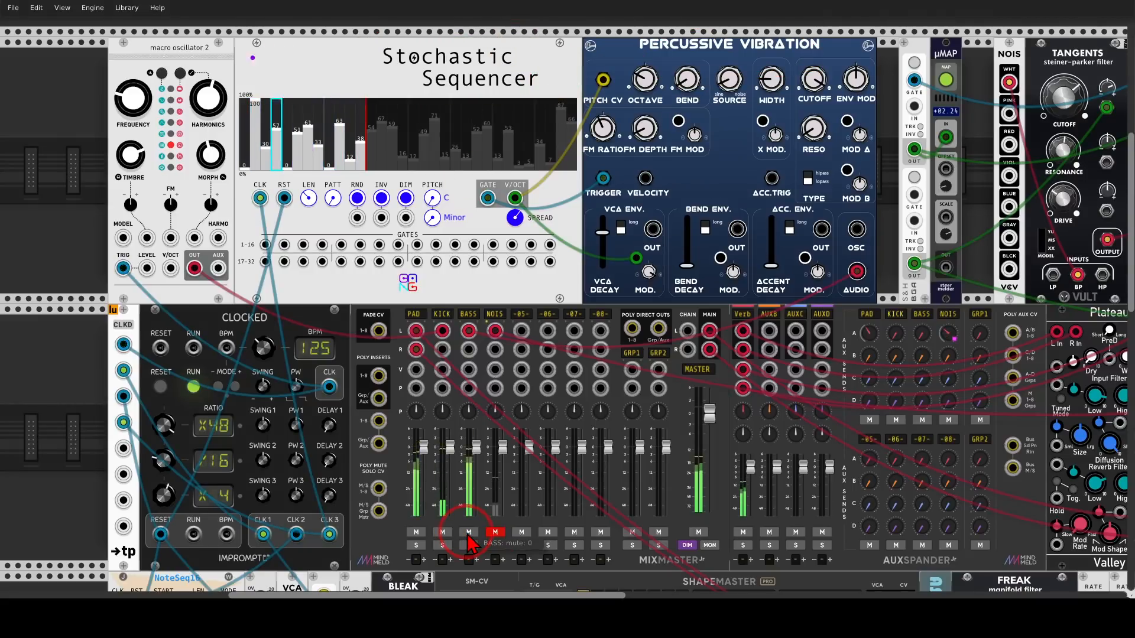
- Trace the noise voice from the NOIS white output through the Tangents filter into ShapeMaster's channel 1 VCA input and examine its shape
{"action": "scroll", "coordinate": [503, 457], "scroll_direction": "down", "scroll_amount": 3}
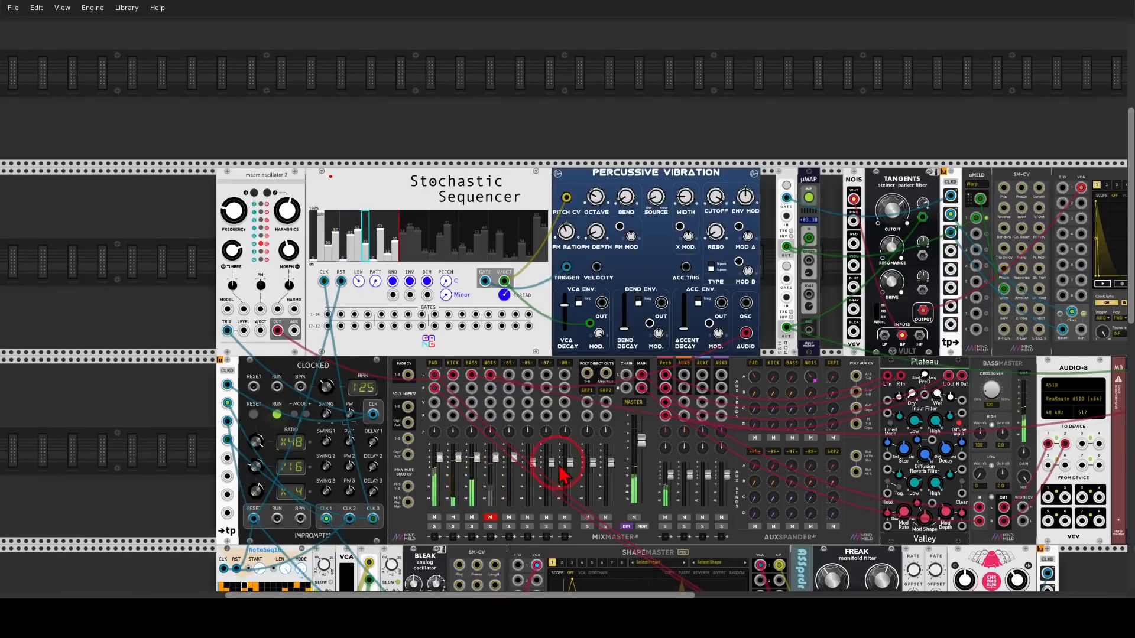
{"action": "mouse_move", "coordinate": [768, 354]}
{"action": "left_mouse_down"}
{"action": "mouse_move", "coordinate": [530, 304]}
{"action": "mouse_move", "coordinate": [269, 301]}
{"action": "left_mouse_up"}
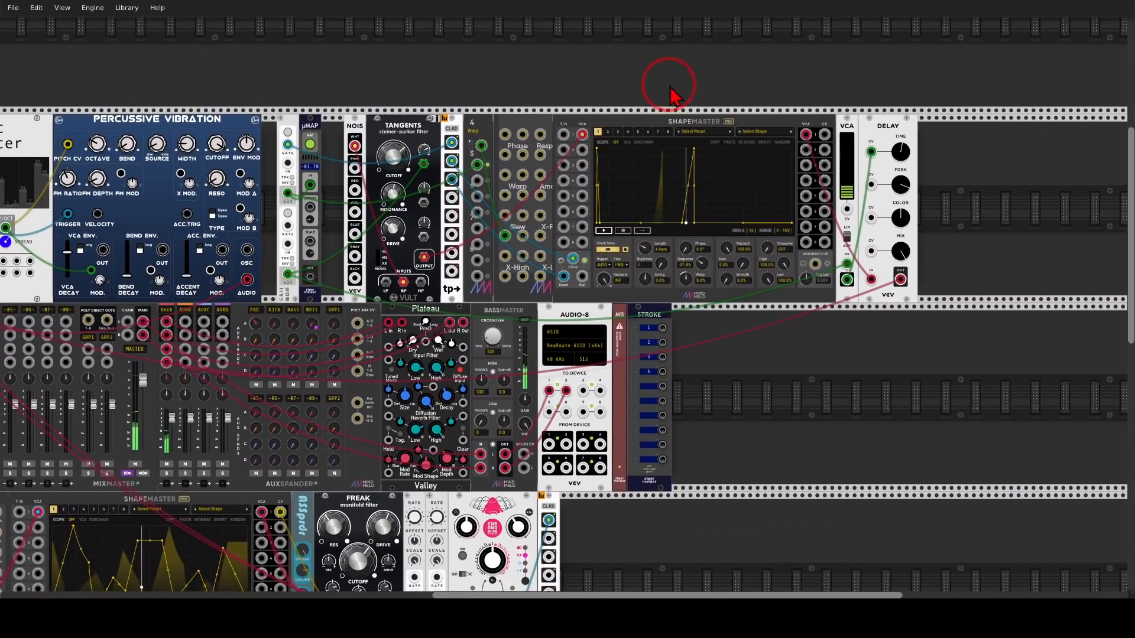
{"action": "scroll", "coordinate": [733, 231], "scroll_direction": "up", "scroll_amount": 2}
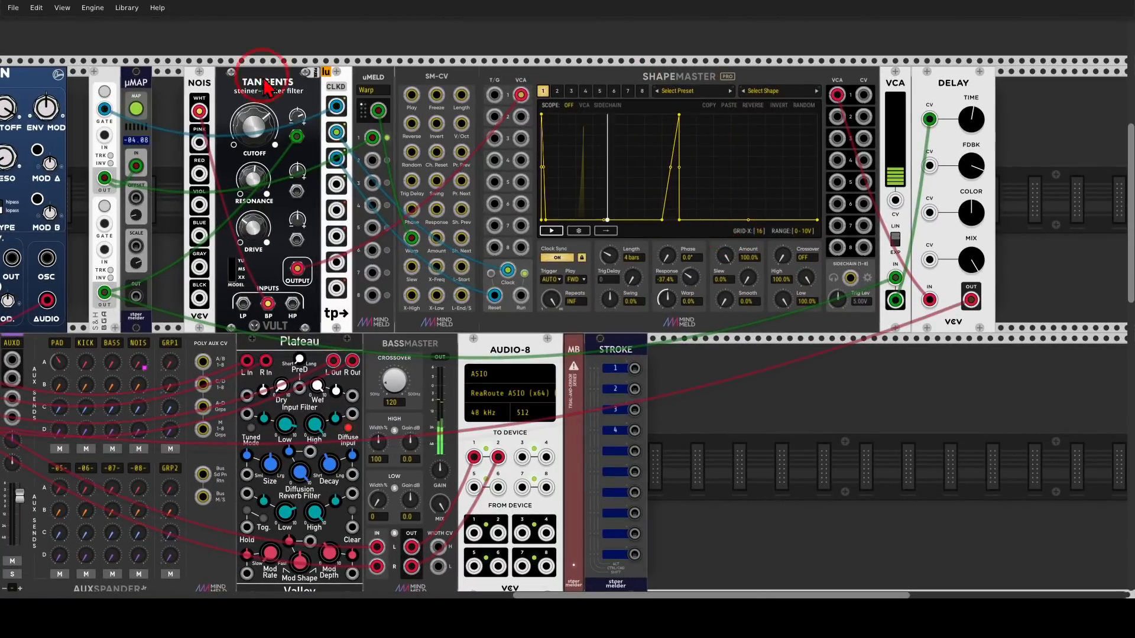
{"action": "mouse_move", "coordinate": [201, 88]}
{"action": "left_mouse_down"}
{"action": "mouse_move", "coordinate": [234, 101]}
{"action": "mouse_move", "coordinate": [213, 127]}
{"action": "mouse_move", "coordinate": [243, 288]}
{"action": "mouse_move", "coordinate": [499, 98]}
{"action": "mouse_move", "coordinate": [506, 133]}
{"action": "left_mouse_up"}
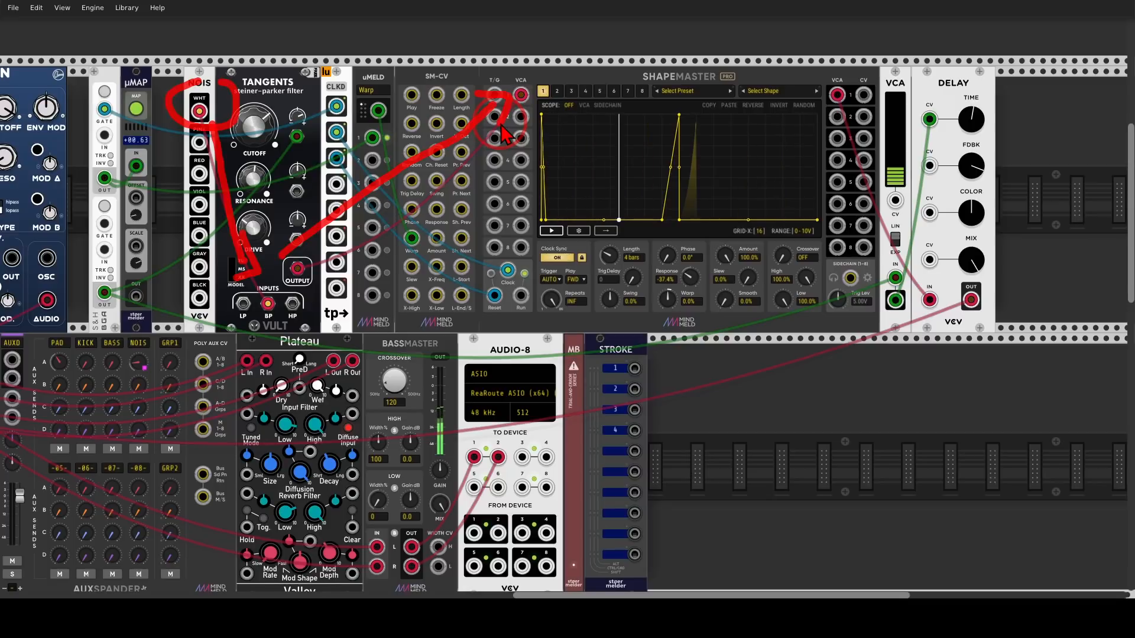
{"action": "key", "text": "Escape"}
{"action": "mouse_move", "coordinate": [712, 97]}
{"action": "left_mouse_down"}
{"action": "mouse_move", "coordinate": [480, 177]}
{"action": "mouse_move", "coordinate": [730, 218]}
{"action": "mouse_move", "coordinate": [705, 103]}
{"action": "left_mouse_up"}
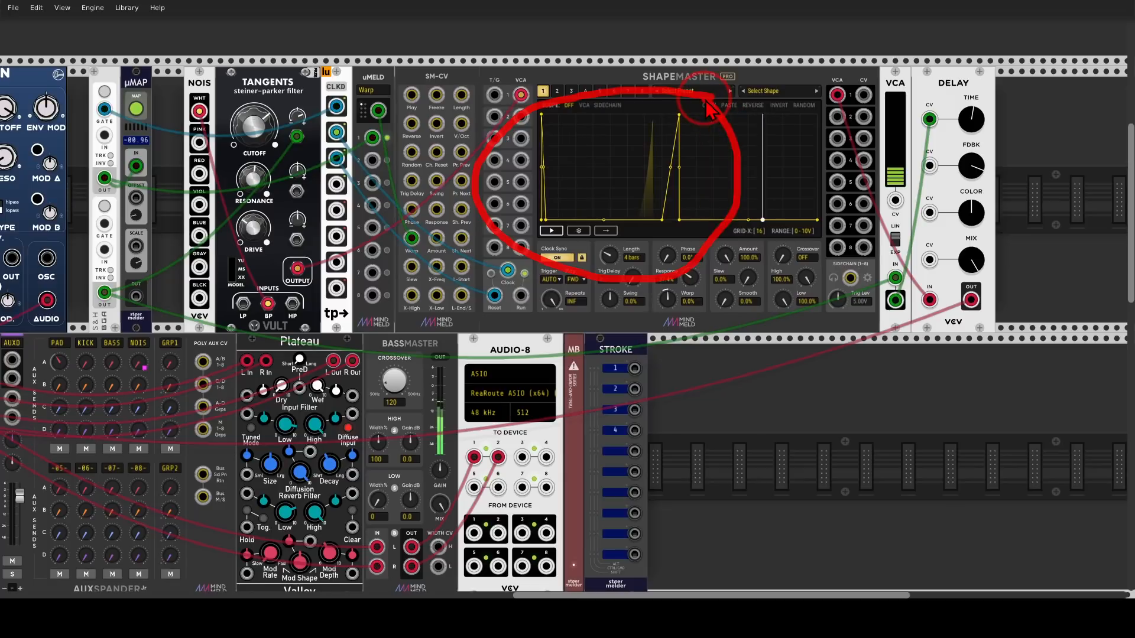
{"action": "key", "text": "Escape"}
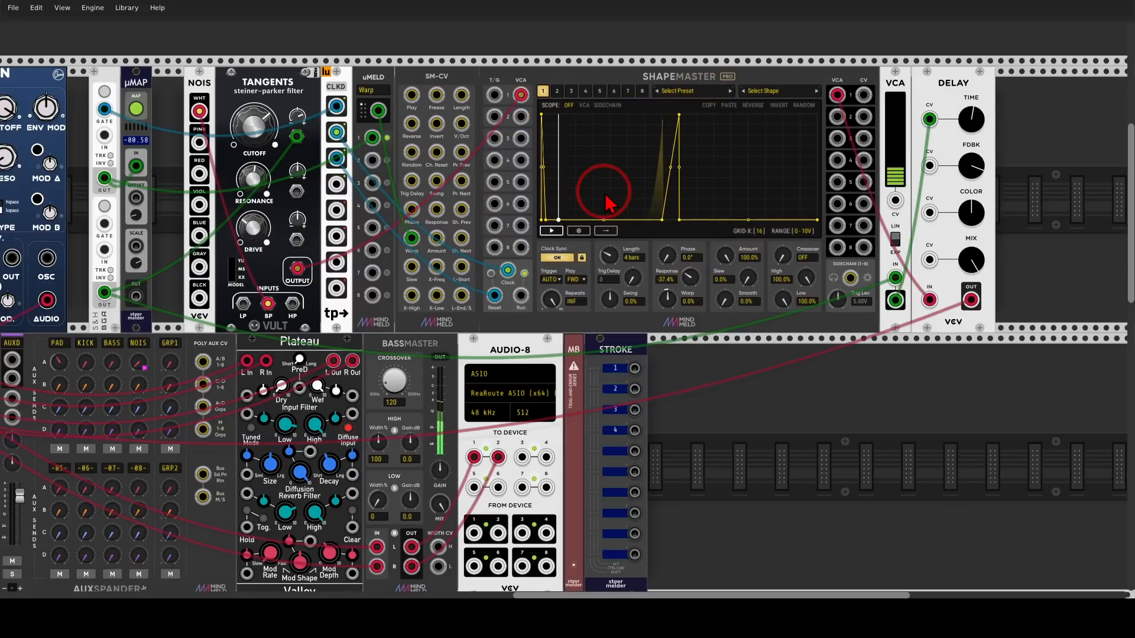
- Trace the Warp uMELD's connection to SM-CV and ShapeMaster's Warp control, and examine the Delay module that follows
{"action": "mouse_move", "coordinate": [392, 58]}
{"action": "left_mouse_down"}
{"action": "mouse_move", "coordinate": [358, 104]}
{"action": "mouse_move", "coordinate": [372, 122]}
{"action": "mouse_move", "coordinate": [391, 77]}
{"action": "mouse_move", "coordinate": [427, 208]}
{"action": "mouse_move", "coordinate": [406, 254]}
{"action": "mouse_move", "coordinate": [424, 204]}
{"action": "left_mouse_up"}
{"action": "mouse_move", "coordinate": [652, 277]}
{"action": "left_mouse_down"}
{"action": "mouse_move", "coordinate": [682, 318]}
{"action": "mouse_move", "coordinate": [661, 279]}
{"action": "left_mouse_up"}
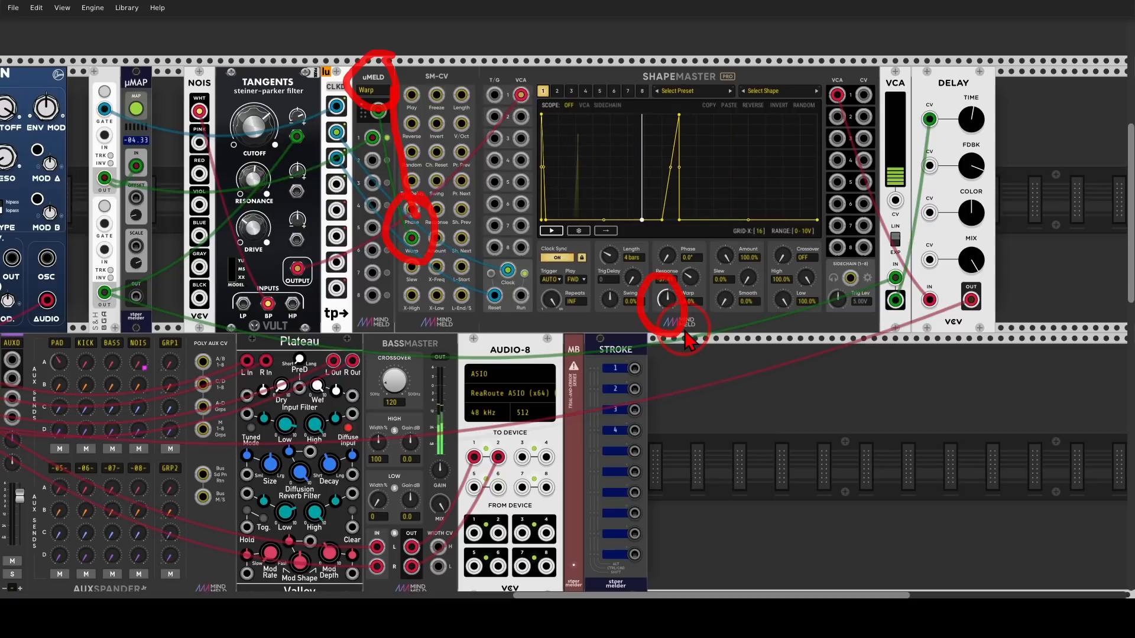
{"action": "key", "text": "Escape"}
{"action": "mouse_move", "coordinate": [913, 127]}
{"action": "left_mouse_down"}
{"action": "mouse_move", "coordinate": [995, 73]}
{"action": "mouse_move", "coordinate": [990, 65]}
{"action": "left_mouse_up"}
{"action": "key", "text": "Escape"}
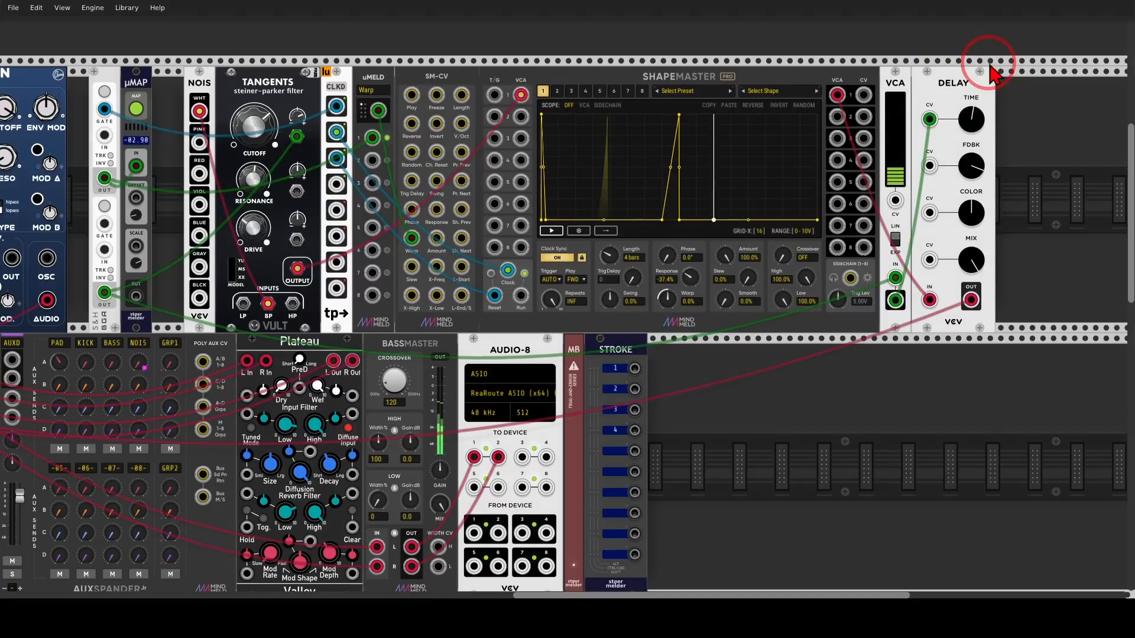
- Unmute the NOIS channel on MixMaster
{"action": "left_click_drag", "start_coordinate": [717, 411], "coordinate": [953, 225]}
{"action": "scroll", "coordinate": [107, 381], "scroll_direction": "down", "scroll_amount": 1}
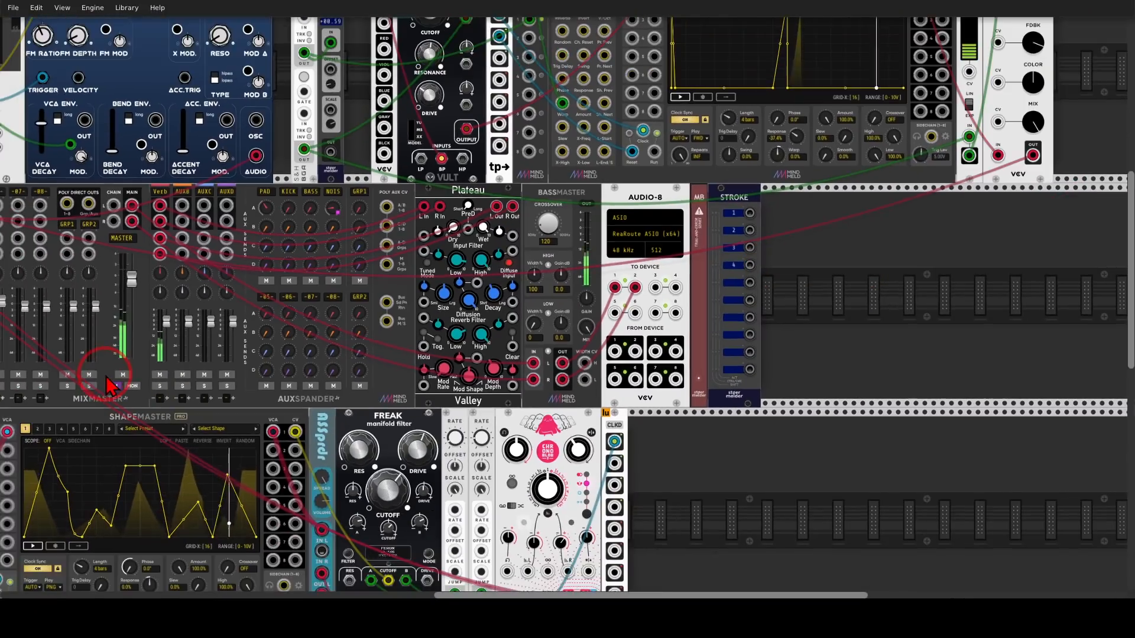
{"action": "scroll", "coordinate": [118, 382], "scroll_direction": "down", "scroll_amount": 2}
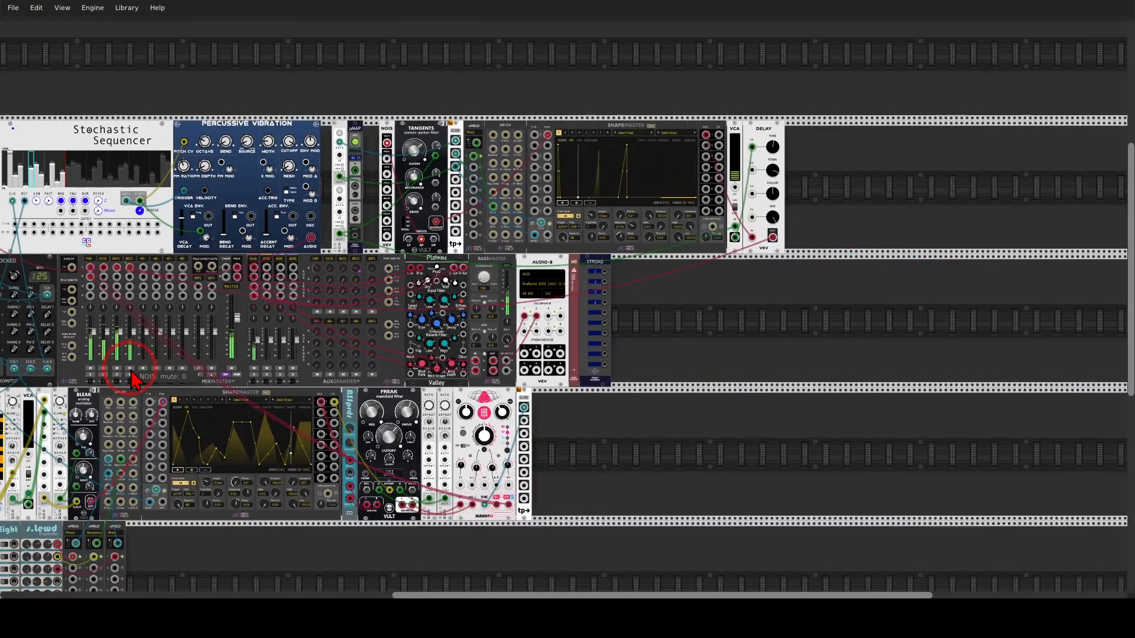
- Examine the Terrorform voice's chain from SEQ-3 and SS-2 through Quantum to Terrorform and the Chronoblob delay
{"action": "left_click_drag", "start_coordinate": [561, 456], "coordinate": [785, 388]}
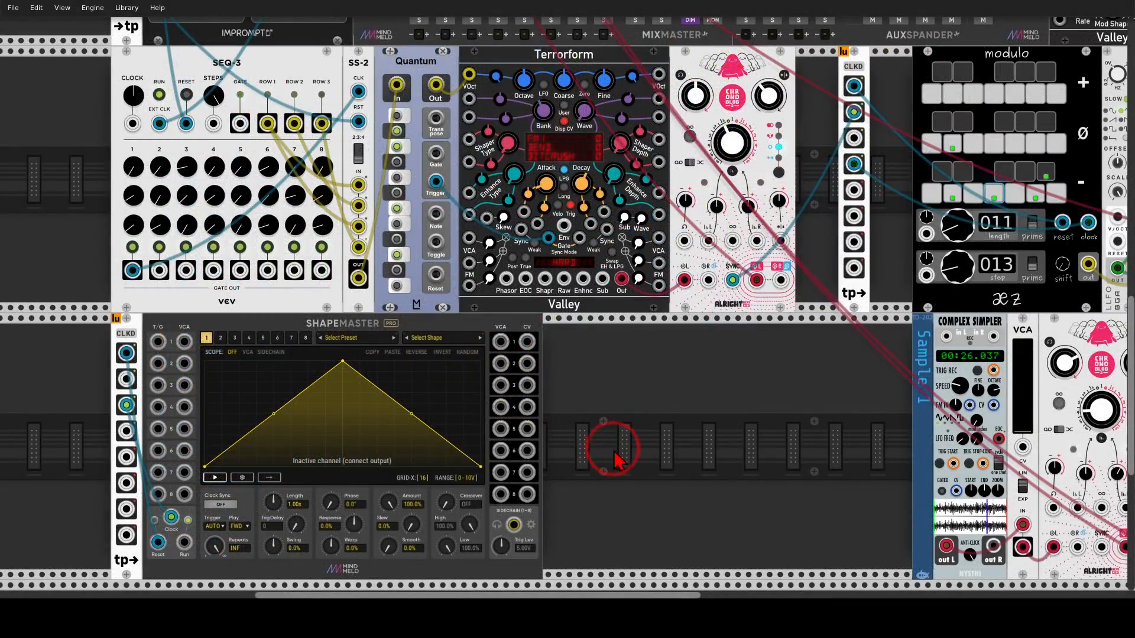
{"action": "mouse_move", "coordinate": [580, 40]}
{"action": "left_mouse_down"}
{"action": "mouse_move", "coordinate": [624, 82]}
{"action": "mouse_move", "coordinate": [620, 50]}
{"action": "left_mouse_up"}
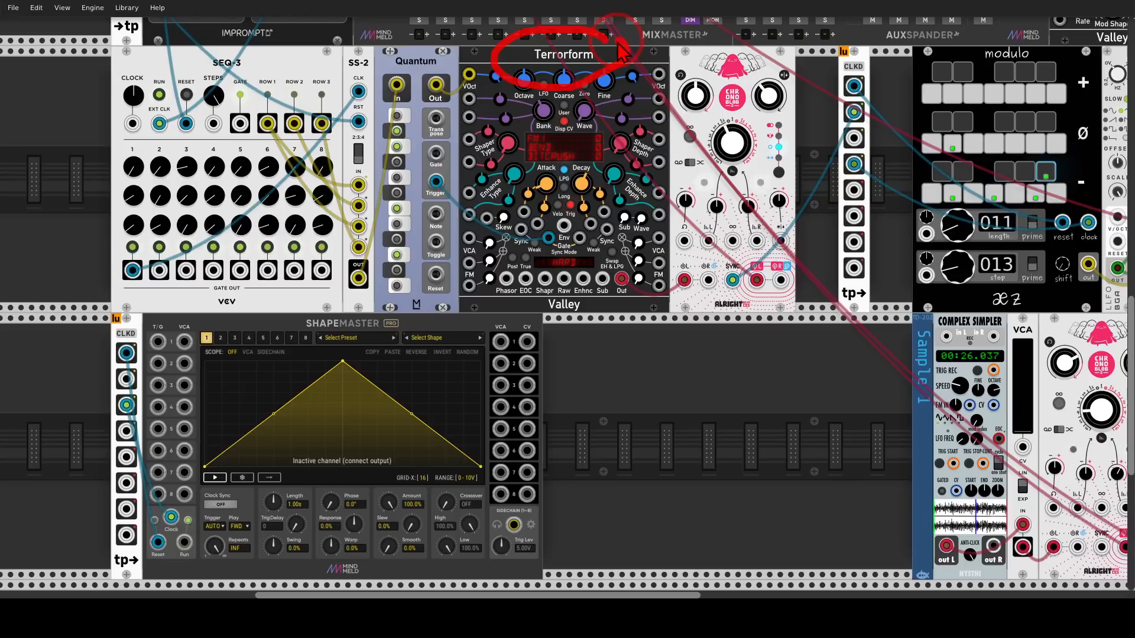
{"action": "mouse_move", "coordinate": [270, 59]}
{"action": "left_mouse_down"}
{"action": "mouse_move", "coordinate": [172, 67]}
{"action": "mouse_move", "coordinate": [419, 50]}
{"action": "mouse_move", "coordinate": [452, 89]}
{"action": "left_mouse_up"}
{"action": "key", "text": "Escape"}
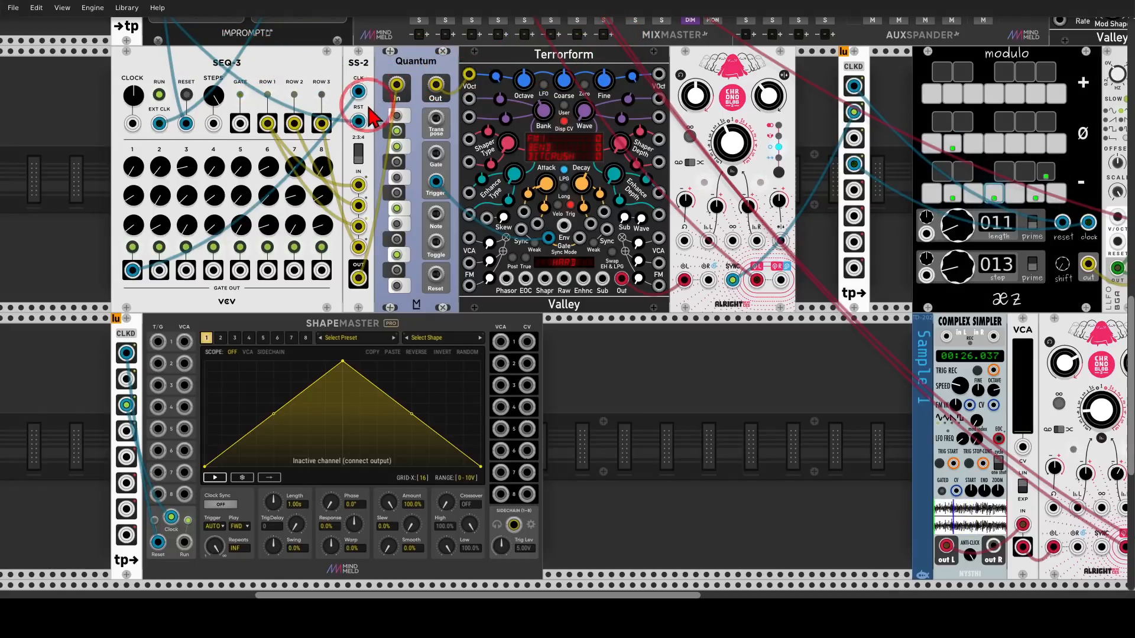
{"action": "mouse_move", "coordinate": [320, 92]}
{"action": "left_mouse_down"}
{"action": "mouse_move", "coordinate": [284, 86]}
{"action": "mouse_move", "coordinate": [296, 142]}
{"action": "mouse_move", "coordinate": [340, 100]}
{"action": "mouse_move", "coordinate": [352, 195]}
{"action": "mouse_move", "coordinate": [343, 183]}
{"action": "mouse_move", "coordinate": [331, 201]}
{"action": "left_mouse_up"}
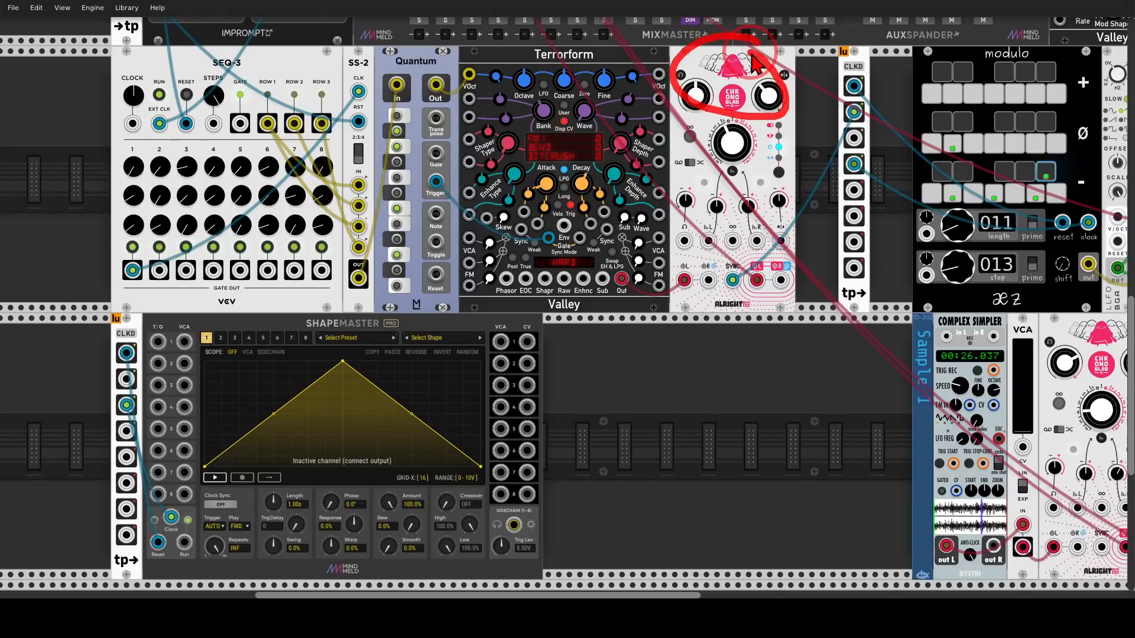
- Unmute the TRRF channel on MixMaster
{"action": "scroll", "coordinate": [425, 92], "scroll_direction": "up", "scroll_amount": 2}
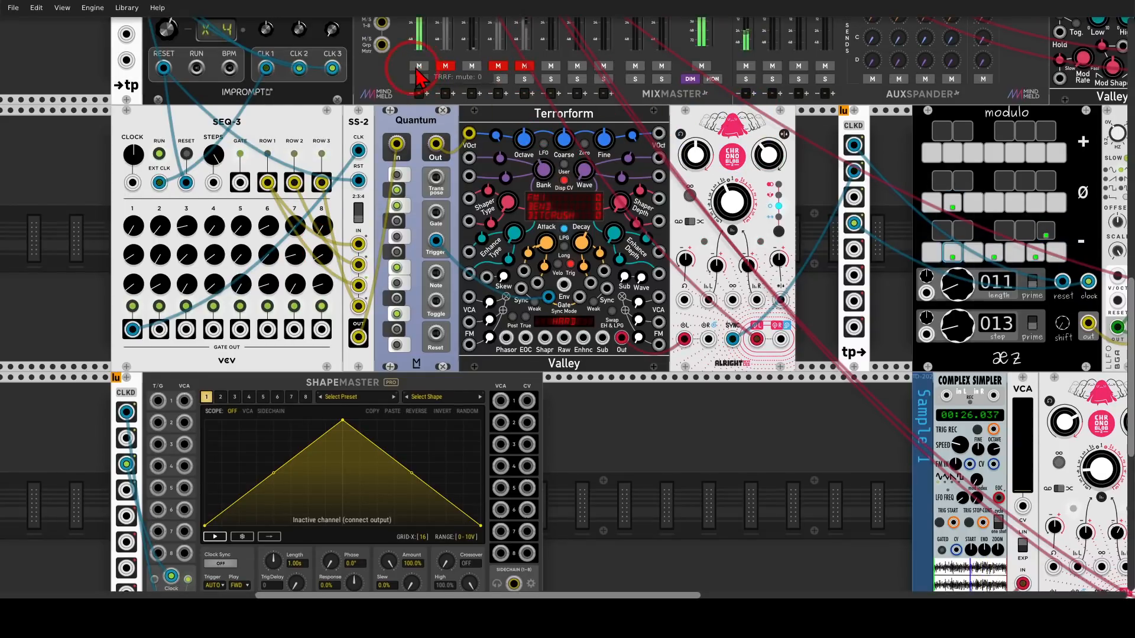
{"action": "scroll", "coordinate": [195, 89], "scroll_direction": "up", "scroll_amount": 4}
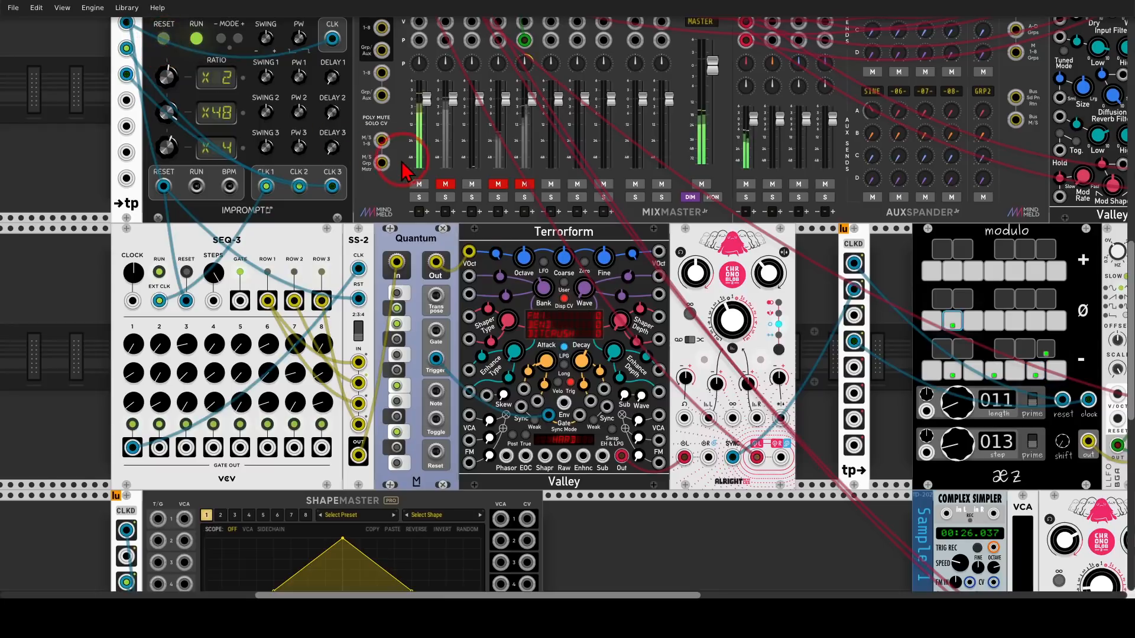
{"action": "scroll", "coordinate": [617, 405], "scroll_direction": "down", "scroll_amount": 4}
{"action": "scroll", "coordinate": [618, 405], "scroll_direction": "down", "scroll_amount": 2}
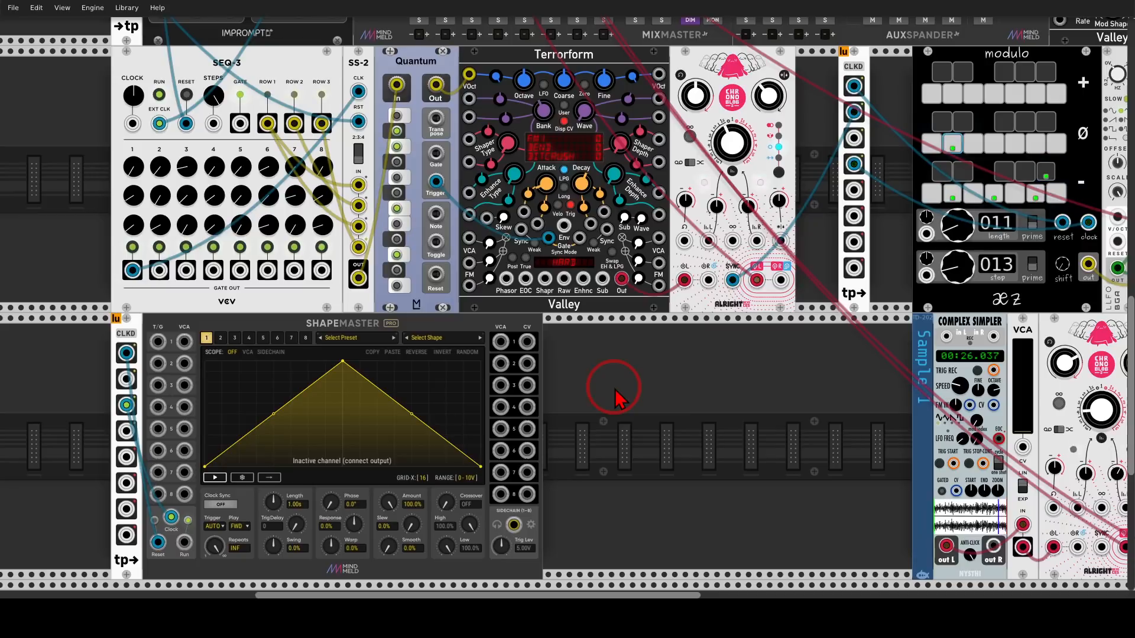
- Patch ShapeMaster's channel 1 CV output into Terrorform's Wave CV input and turn on Clock Sync for that channel
{"action": "mouse_move", "coordinate": [435, 328]}
{"action": "left_mouse_down"}
{"action": "mouse_move", "coordinate": [254, 310]}
{"action": "mouse_move", "coordinate": [414, 334]}
{"action": "left_mouse_up"}
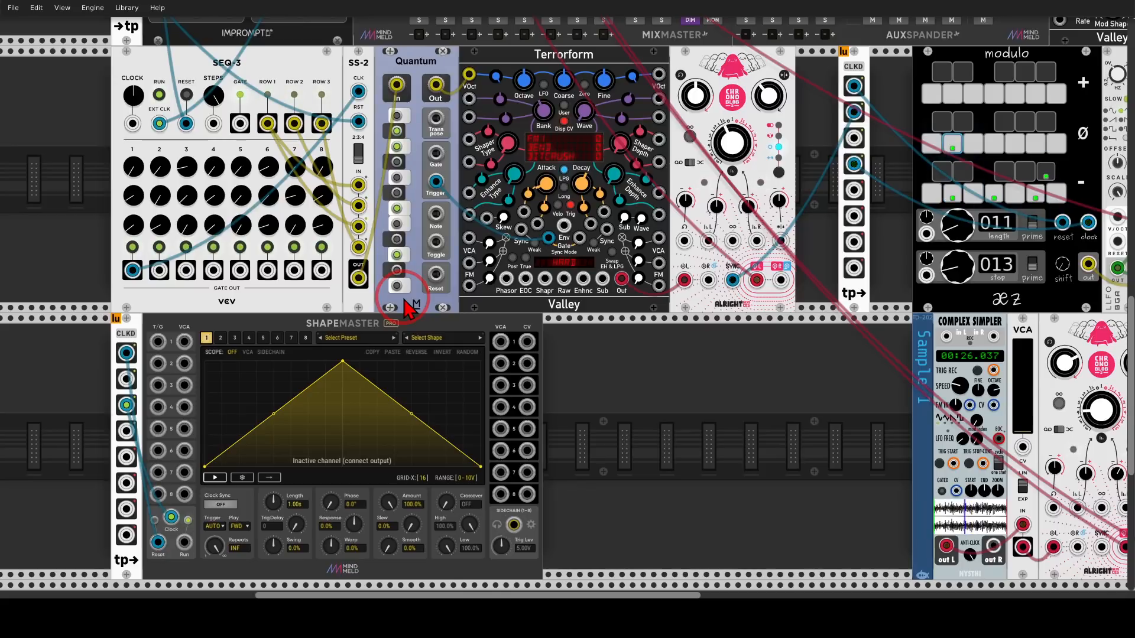
{"action": "left_click_drag", "start_coordinate": [527, 341], "coordinate": [658, 98]}
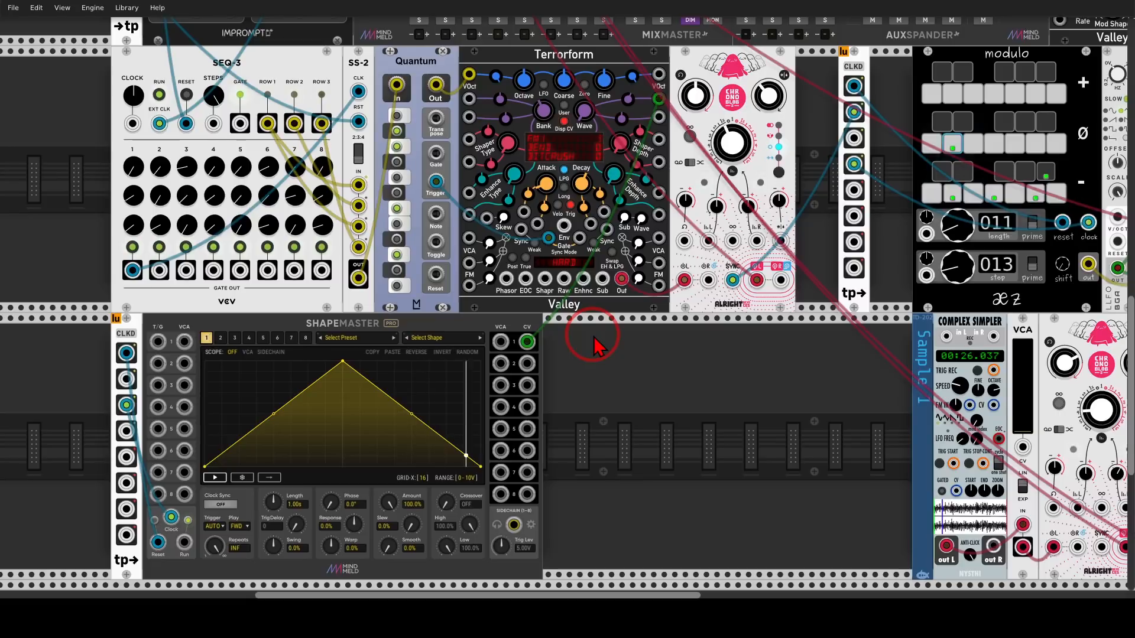
{"action": "mouse_move", "coordinate": [539, 336]}
{"action": "left_mouse_down"}
{"action": "mouse_move", "coordinate": [496, 346]}
{"action": "mouse_move", "coordinate": [546, 329]}
{"action": "left_mouse_up"}
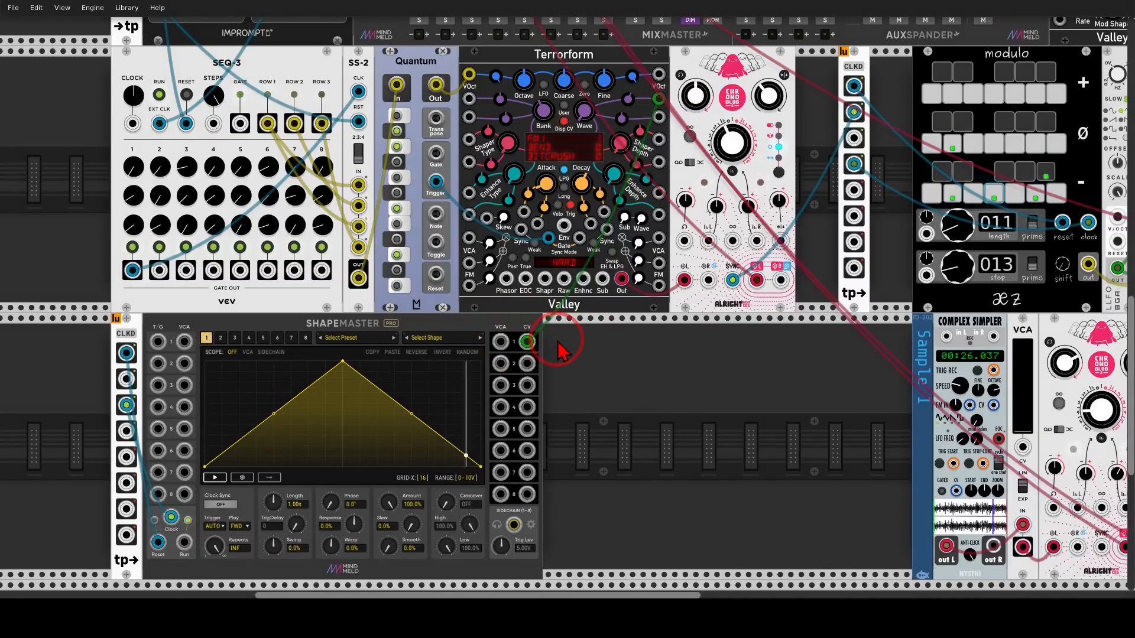
{"action": "left_click", "coordinate": [220, 504]}
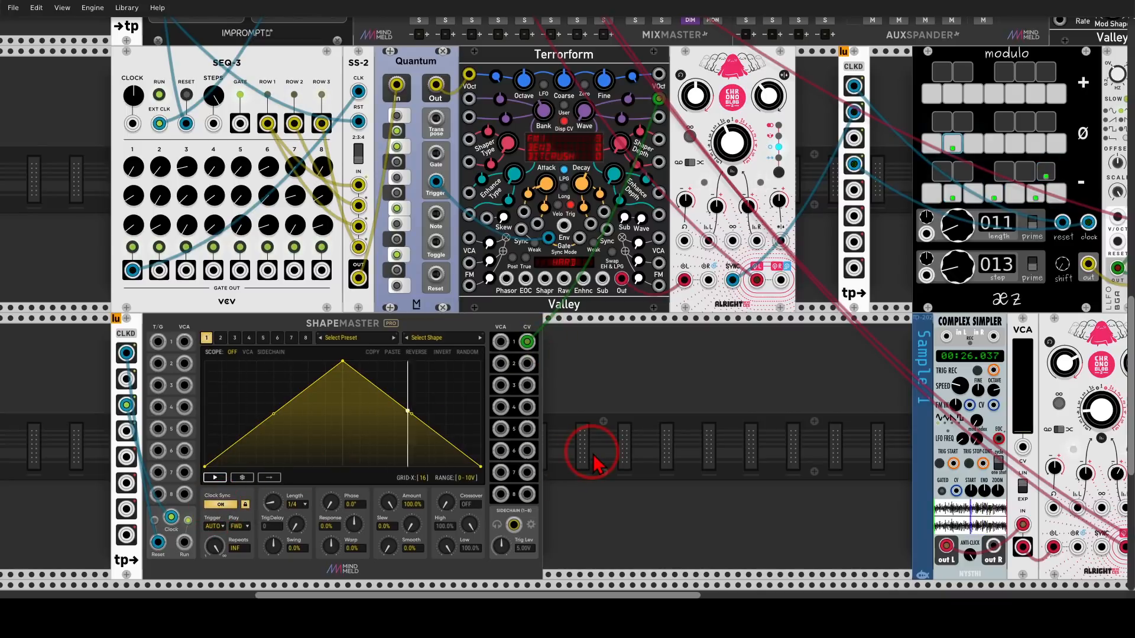
- Set the randomization to 3 minimum and 5 maximum segments, lock it to Grid-X, and randomize channel 1's shape
{"action": "scroll", "coordinate": [679, 385], "scroll_direction": "up", "scroll_amount": 4}
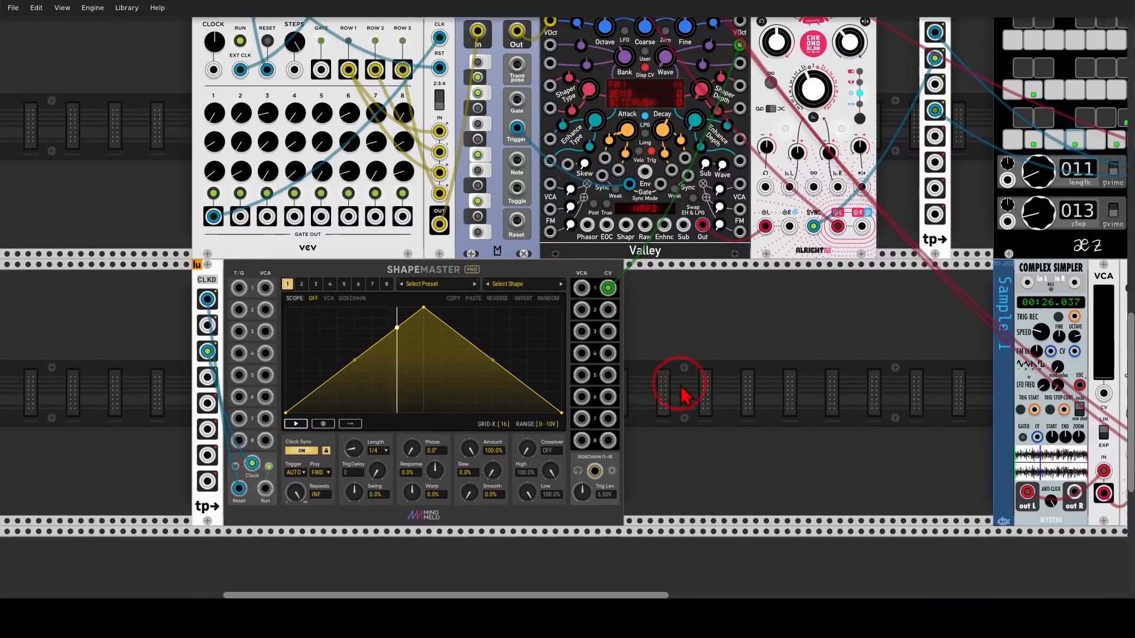
{"action": "scroll", "coordinate": [543, 321], "scroll_direction": "up", "scroll_amount": 1}
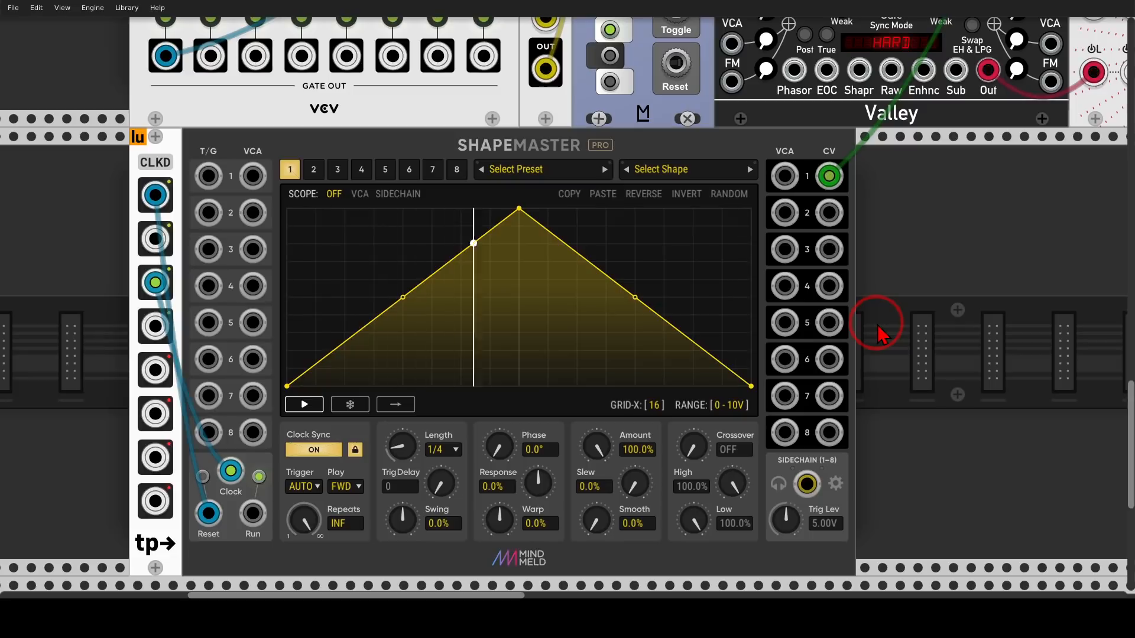
{"action": "right_click", "coordinate": [727, 196]}
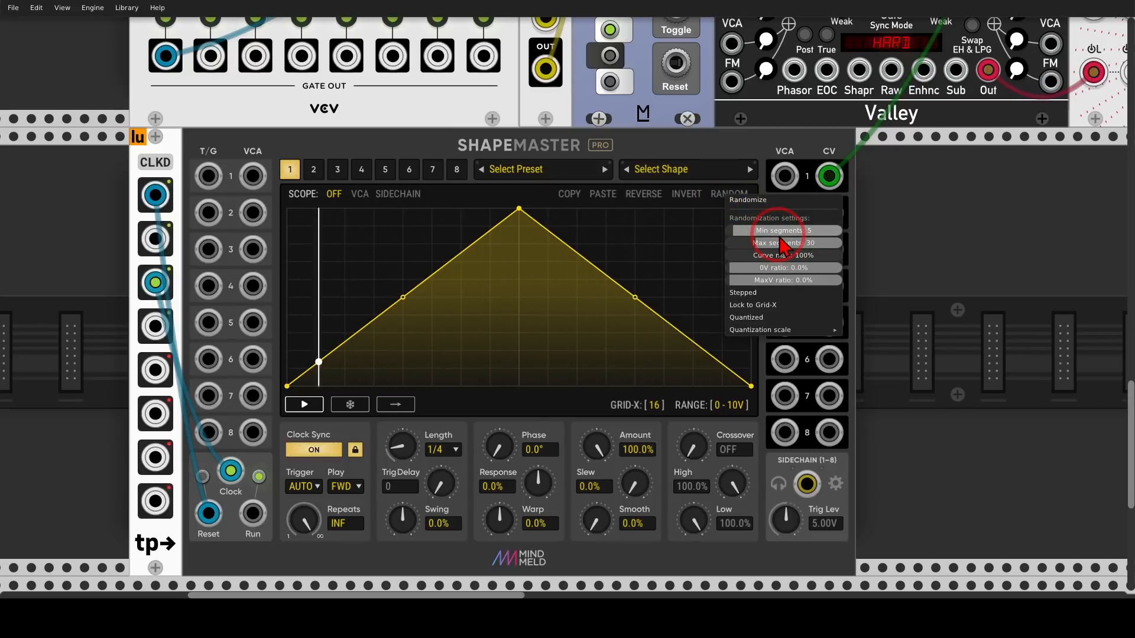
{"action": "left_click_drag", "start_coordinate": [786, 243], "coordinate": [768, 243]}
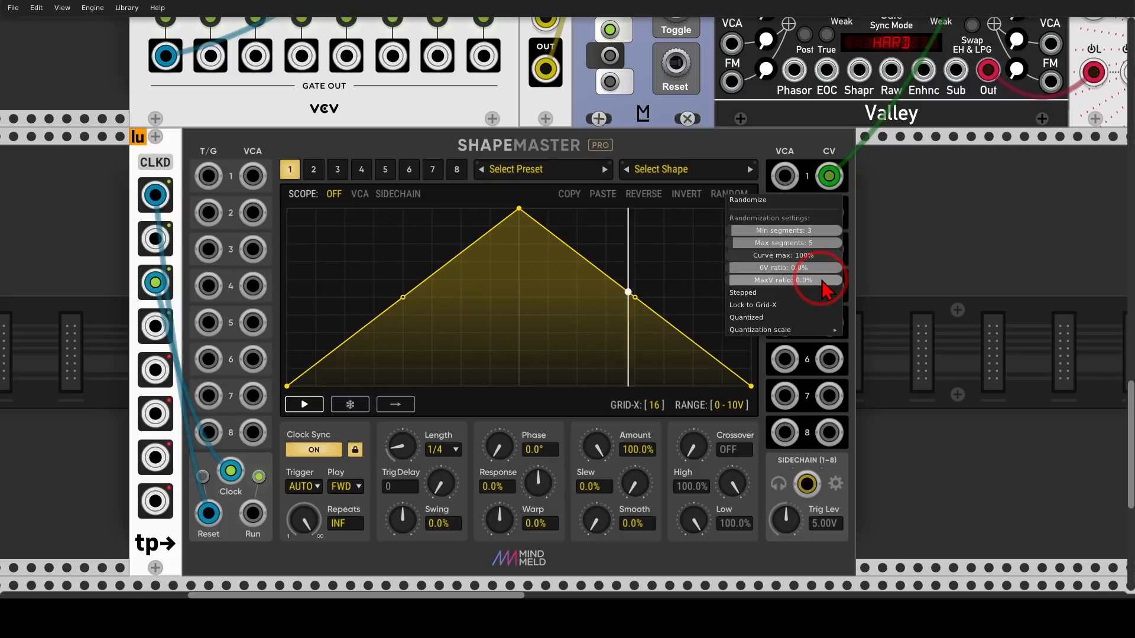
{"action": "left_click", "coordinate": [788, 304]}
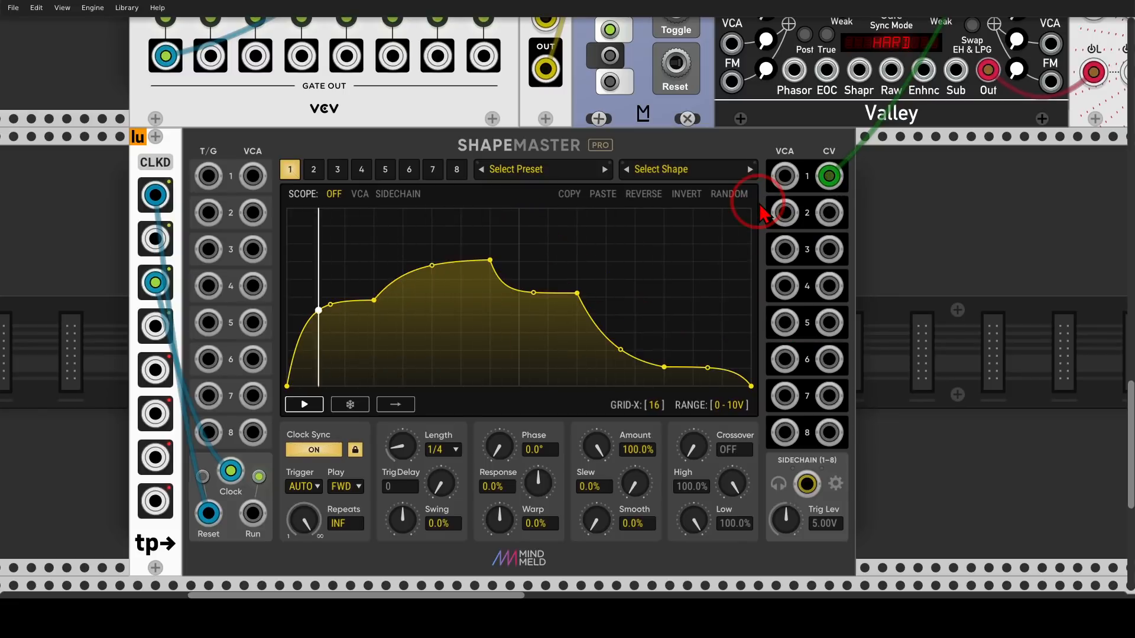
{"action": "left_click", "coordinate": [762, 204]}
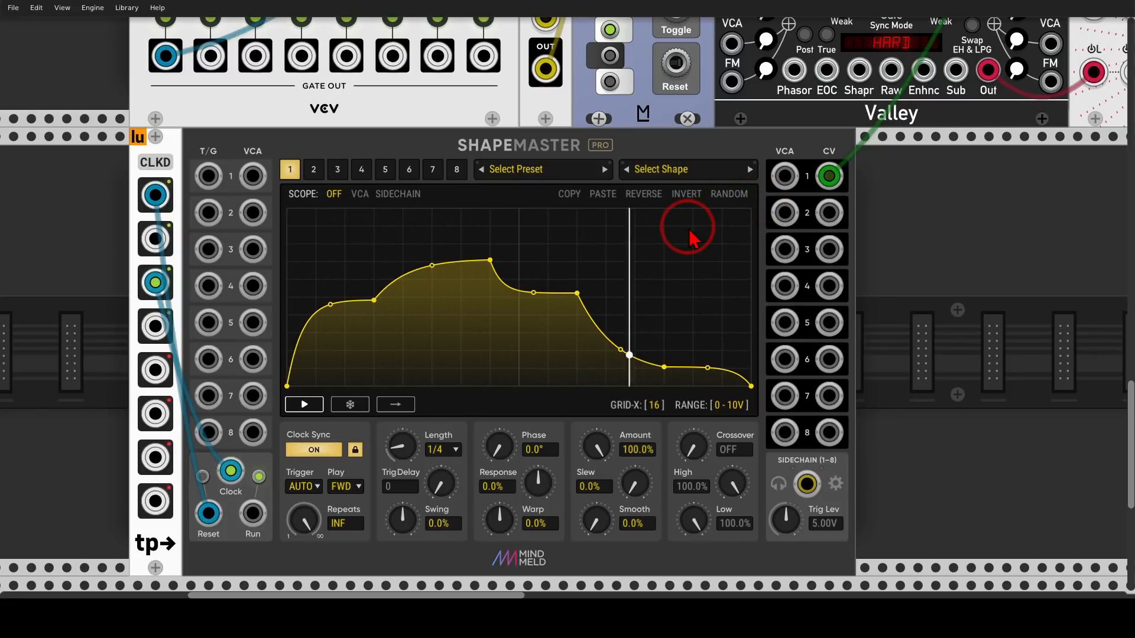
- Set channel 1's length to 1 bar and generate another random shape
{"action": "mouse_move", "coordinate": [401, 446]}
{"action": "left_mouse_down"}
{"action": "mouse_move", "coordinate": [566, 293]}
{"action": "mouse_move", "coordinate": [393, 435]}
{"action": "left_mouse_up"}
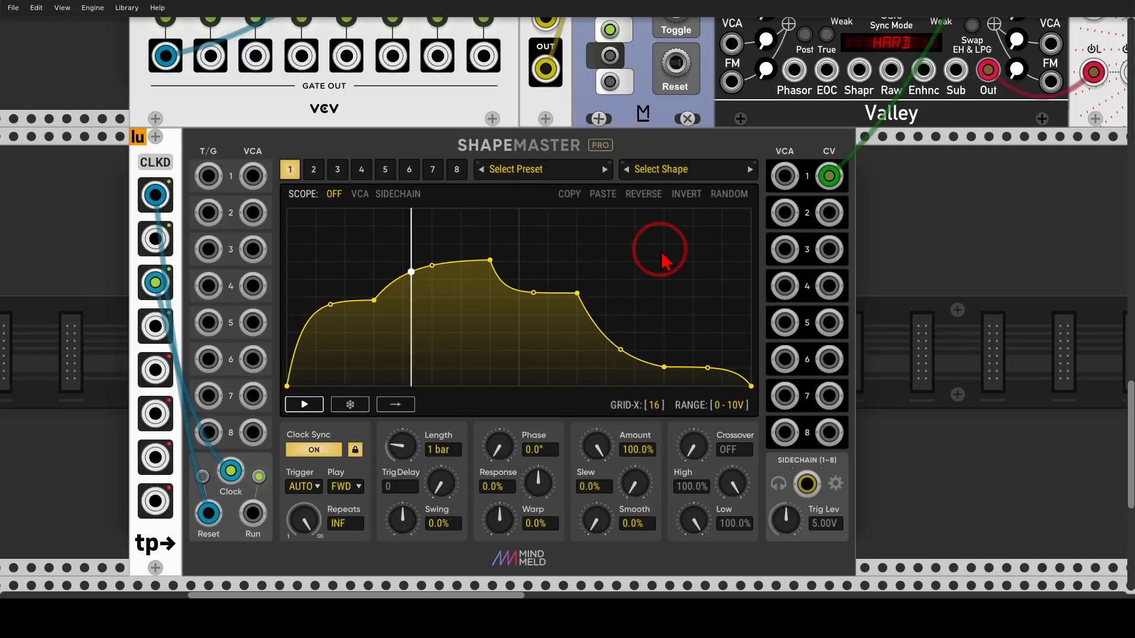
{"action": "left_click", "coordinate": [726, 195]}
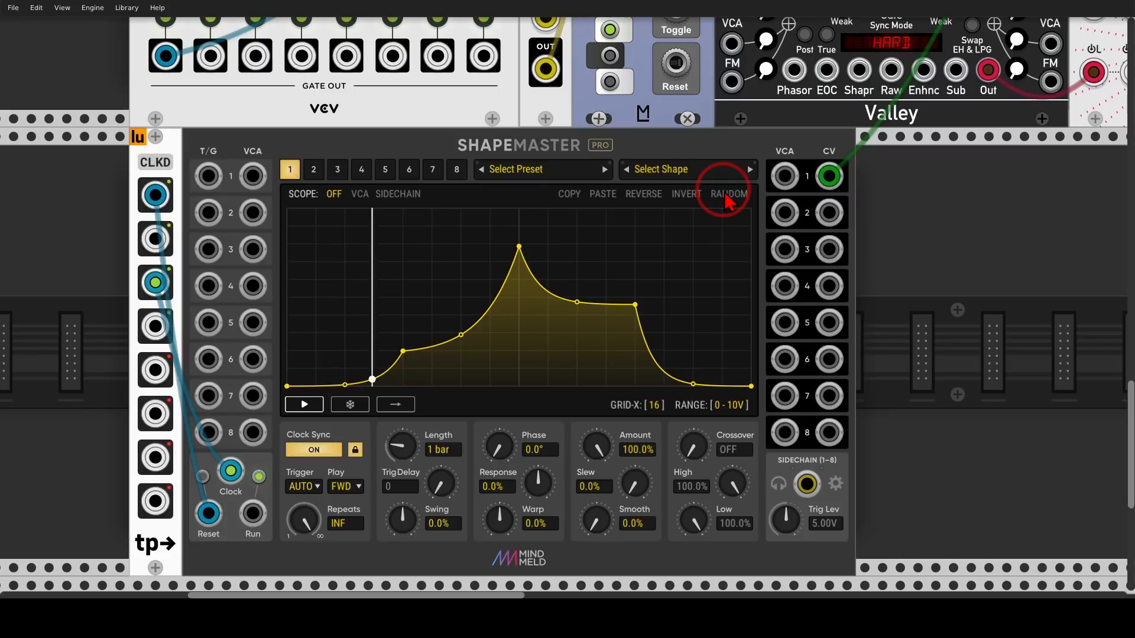
- Generate a series of random shapes for channel 1, keeping the last one
{"action": "left_click", "coordinate": [726, 195]}
{"action": "left_click", "coordinate": [726, 195]}
{"action": "left_click", "coordinate": [725, 192]}
{"action": "left_click", "coordinate": [725, 193]}
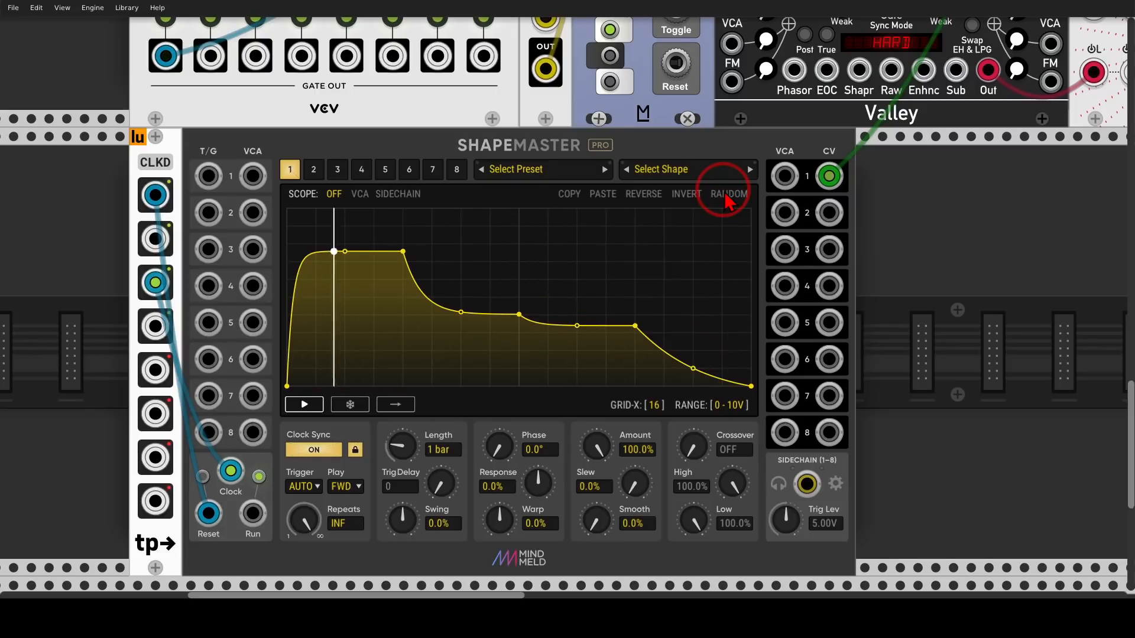
{"action": "left_click", "coordinate": [724, 192]}
{"action": "left_click", "coordinate": [725, 192]}
{"action": "left_click", "coordinate": [725, 195]}
{"action": "left_click", "coordinate": [725, 195]}
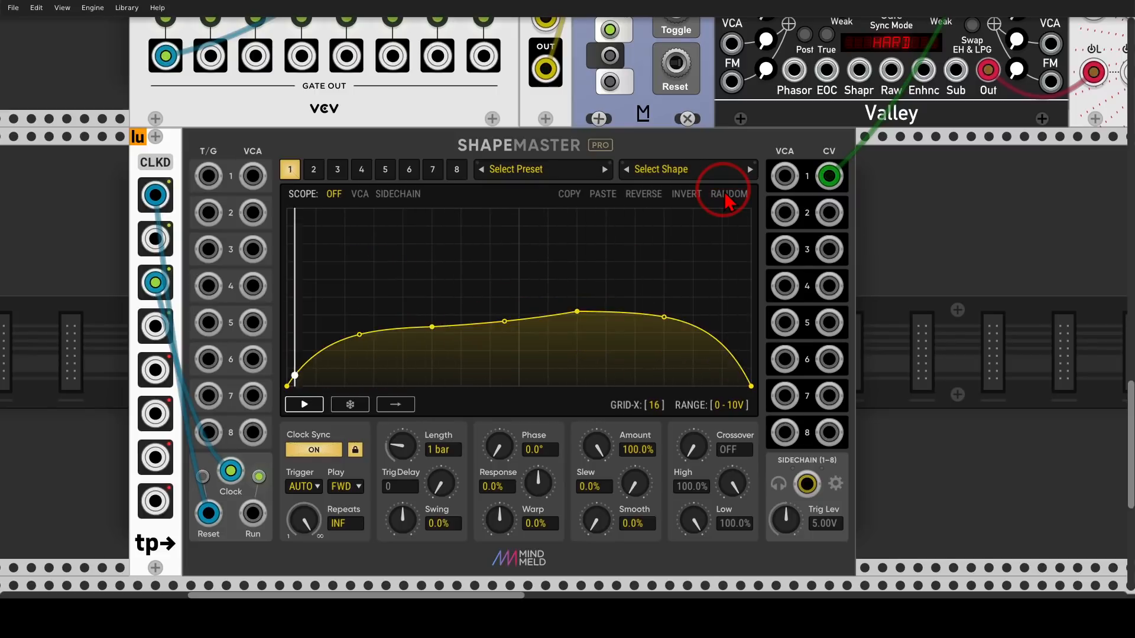
{"action": "left_click", "coordinate": [725, 195]}
{"action": "left_click", "coordinate": [725, 195]}
{"action": "left_click", "coordinate": [726, 195]}
{"action": "left_click", "coordinate": [726, 195]}
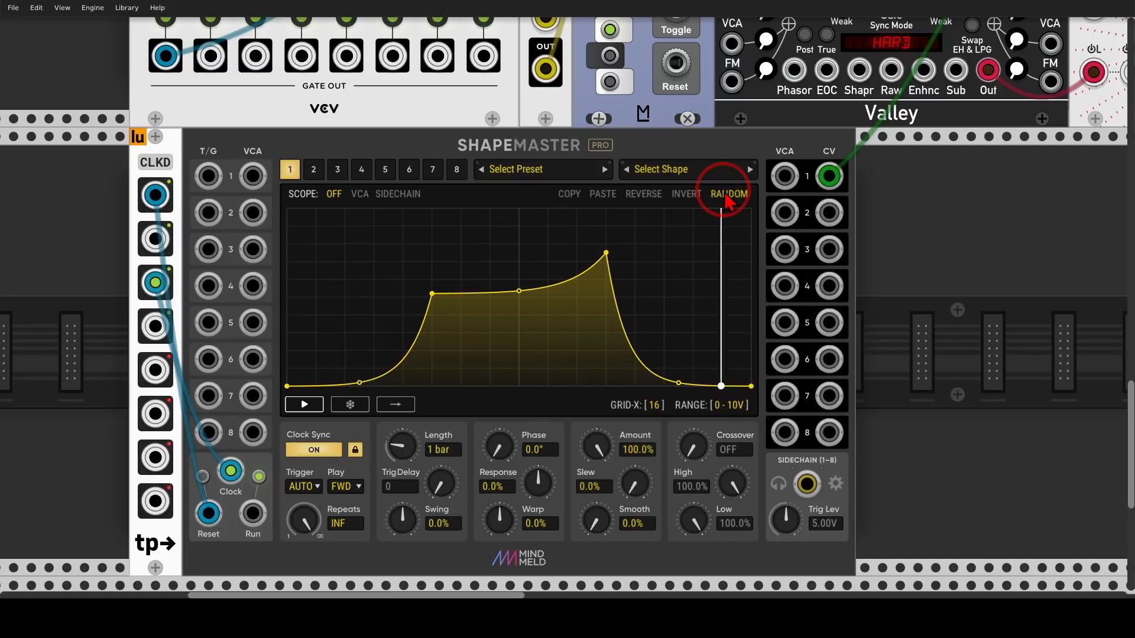
{"action": "left_click", "coordinate": [725, 195]}
{"action": "left_click", "coordinate": [725, 195]}
{"action": "left_click", "coordinate": [725, 195]}
{"action": "left_click", "coordinate": [726, 195]}
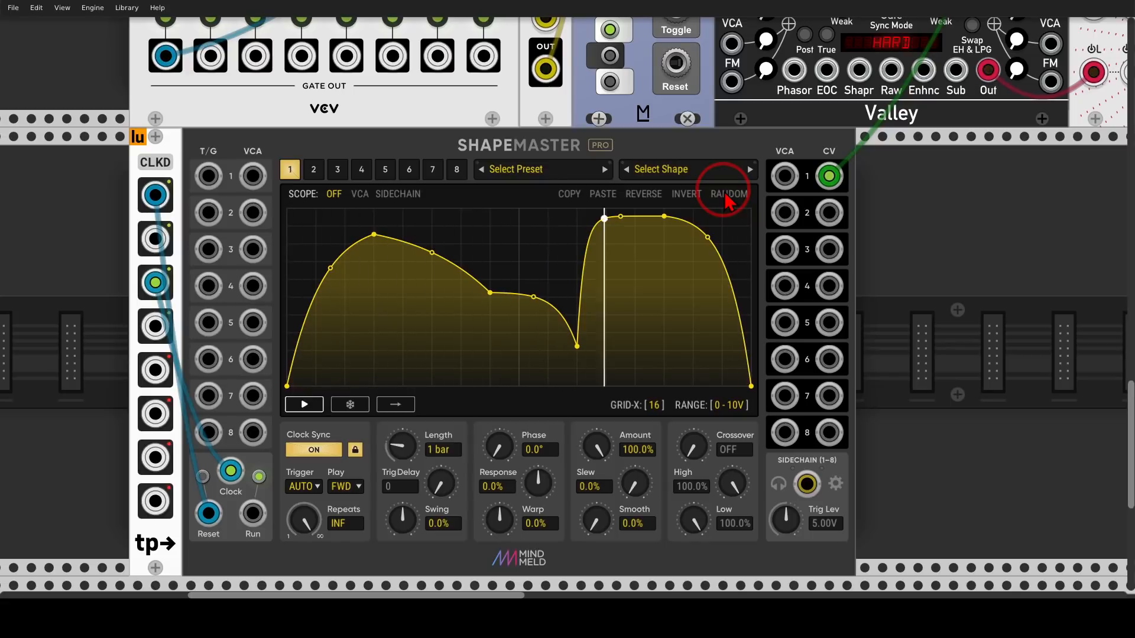
- Invert channel 1's random shape and flip its direction back and forth several times with Reverse
{"action": "left_click", "coordinate": [688, 195]}
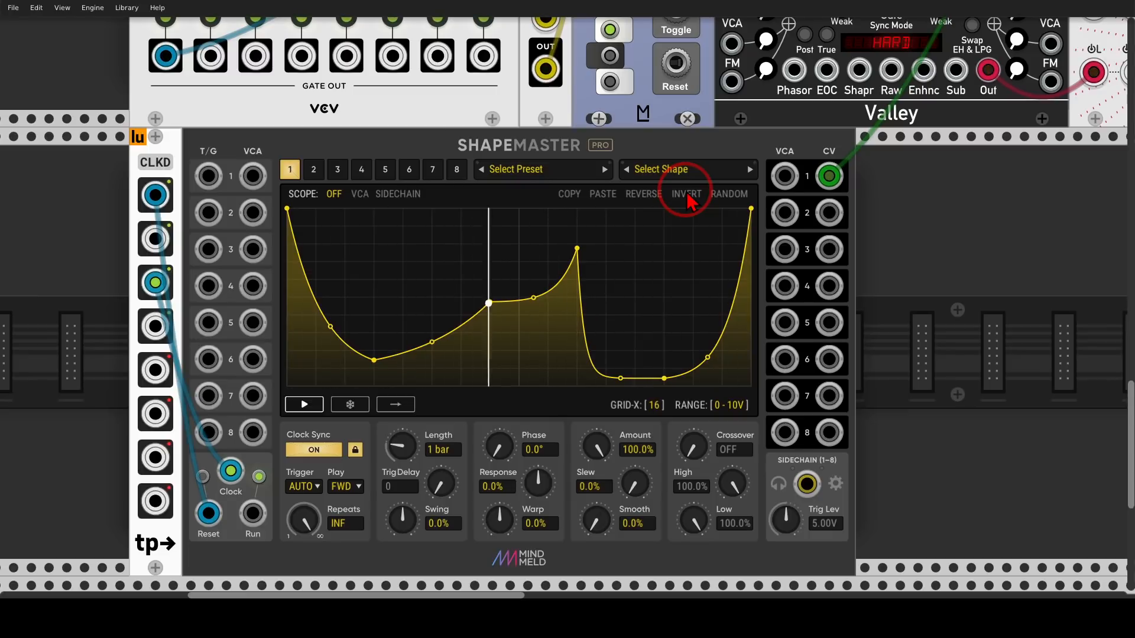
{"action": "left_click", "coordinate": [647, 197]}
{"action": "left_click", "coordinate": [648, 198]}
{"action": "left_click", "coordinate": [650, 199]}
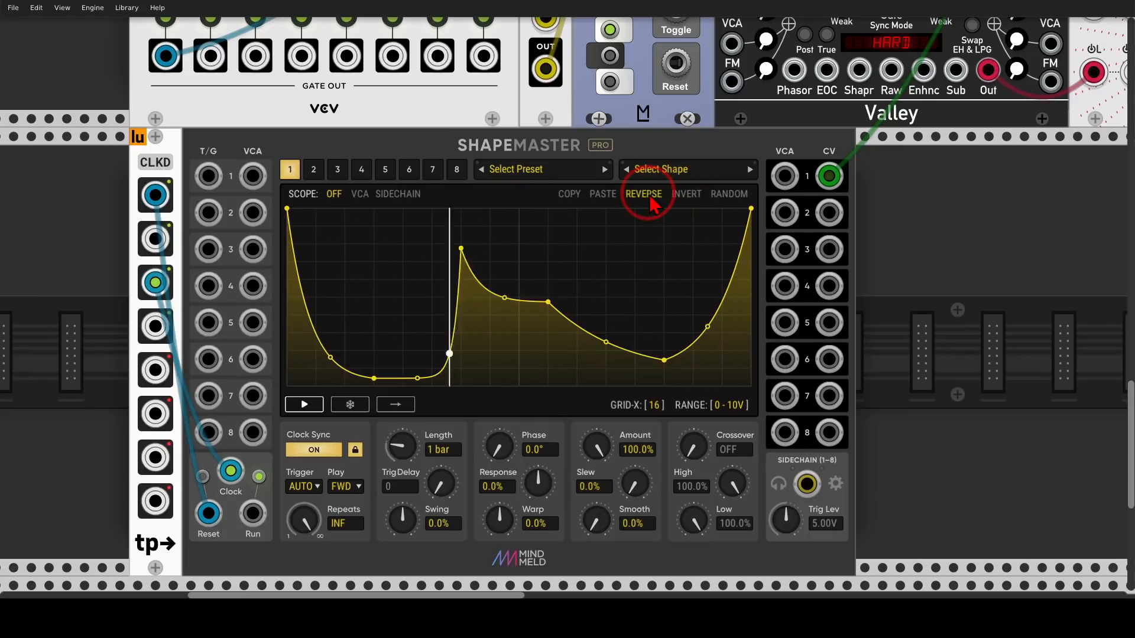
{"action": "left_click", "coordinate": [650, 200]}
{"action": "left_click", "coordinate": [650, 199]}
{"action": "left_click", "coordinate": [650, 199]}
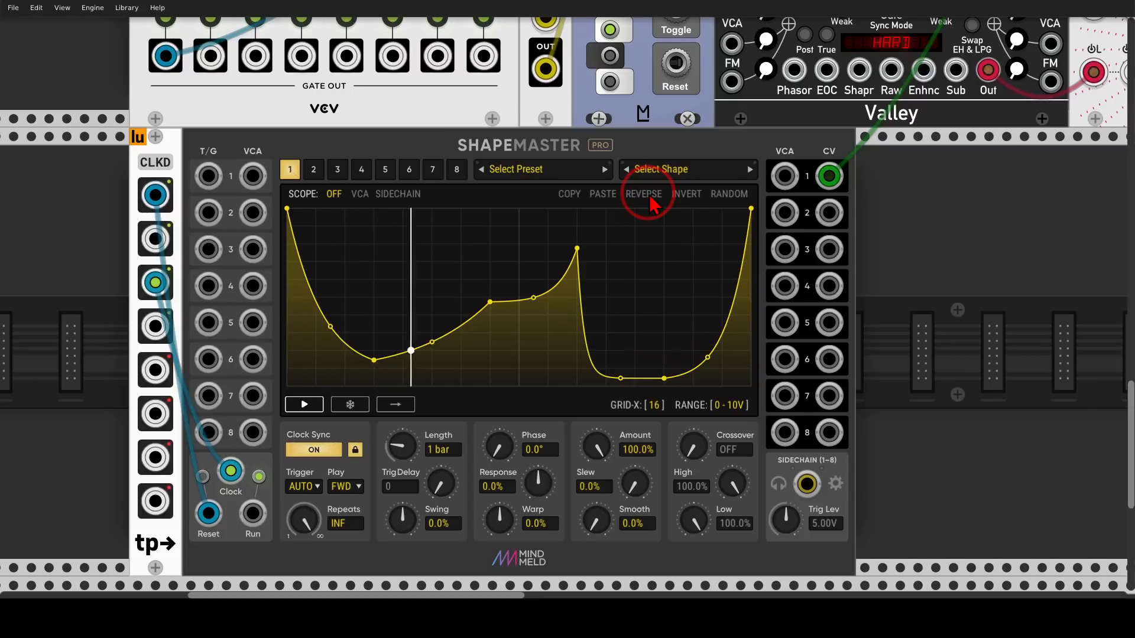
{"action": "mouse_move", "coordinate": [625, 184]}
{"action": "left_mouse_down"}
{"action": "mouse_move", "coordinate": [531, 204]}
{"action": "mouse_move", "coordinate": [624, 185]}
{"action": "left_mouse_up"}
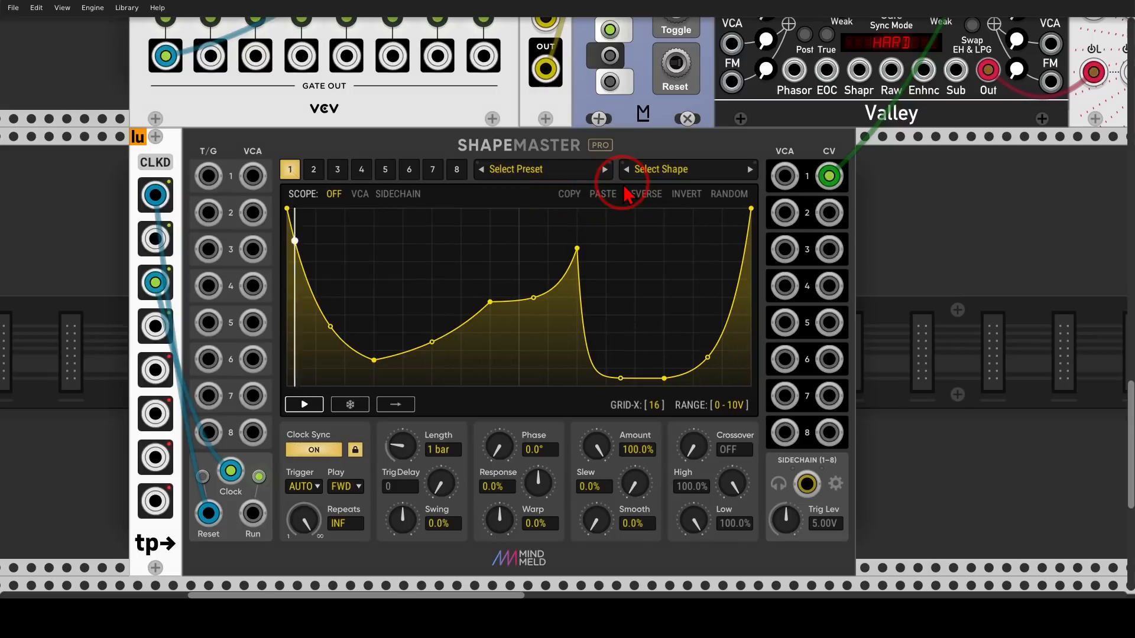
- Select ShapeMaster's channel 2 and patch its CV output into the Tangents filter's Cutoff CV input
{"action": "left_click", "coordinate": [315, 172]}
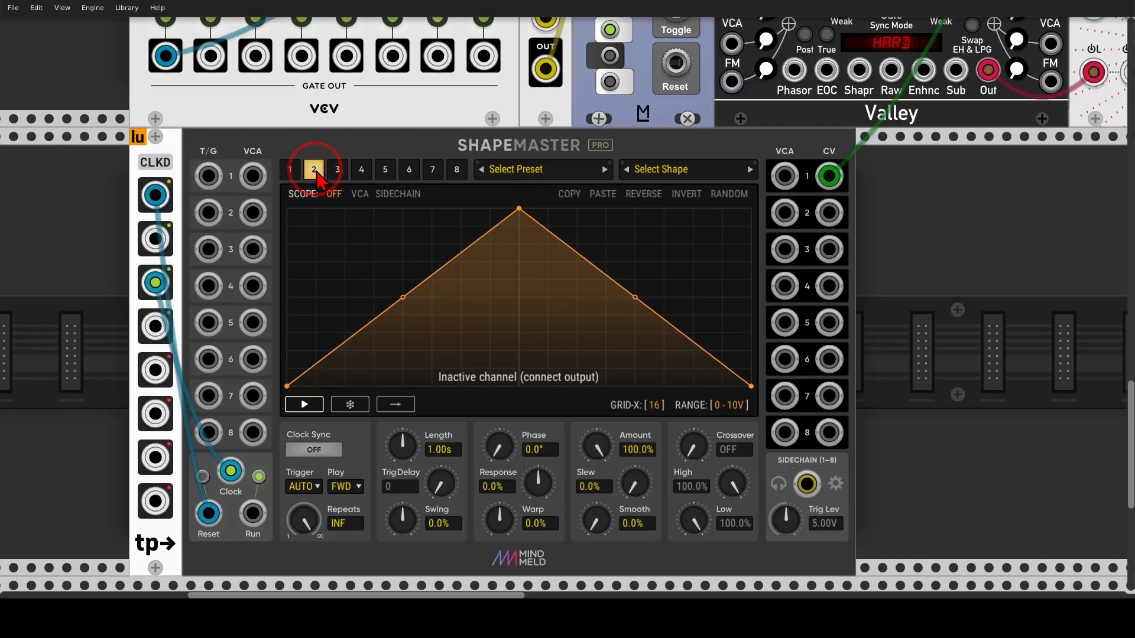
{"action": "scroll", "coordinate": [335, 194], "scroll_direction": "down", "scroll_amount": 3}
{"action": "left_click_drag", "start_coordinate": [886, 199], "coordinate": [265, 382]}
{"action": "mouse_move", "coordinate": [484, 57]}
{"action": "left_mouse_down"}
{"action": "mouse_move", "coordinate": [403, 117]}
{"action": "mouse_move", "coordinate": [454, 61]}
{"action": "mouse_move", "coordinate": [592, 143]}
{"action": "left_mouse_up"}
{"action": "mouse_move", "coordinate": [565, 108]}
{"action": "left_mouse_down"}
{"action": "mouse_move", "coordinate": [576, 159]}
{"action": "mouse_move", "coordinate": [670, 218]}
{"action": "mouse_move", "coordinate": [647, 264]}
{"action": "left_mouse_up"}
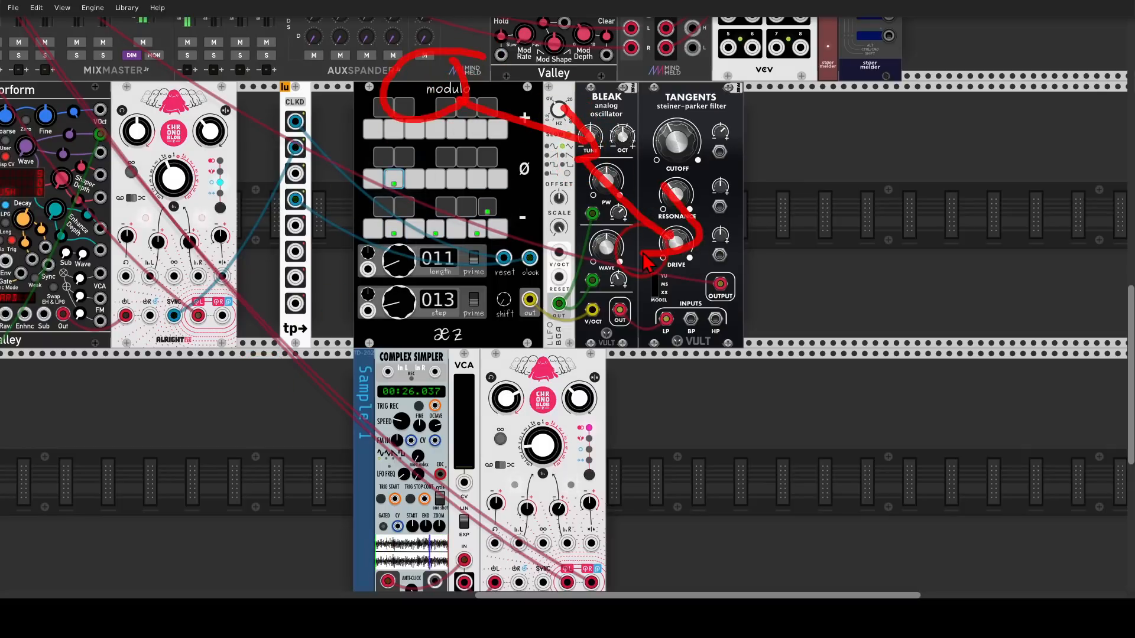
{"action": "key", "text": "Escape"}
{"action": "left_click_drag", "start_coordinate": [332, 194], "coordinate": [654, 252]}
{"action": "left_click", "coordinate": [209, 101]}
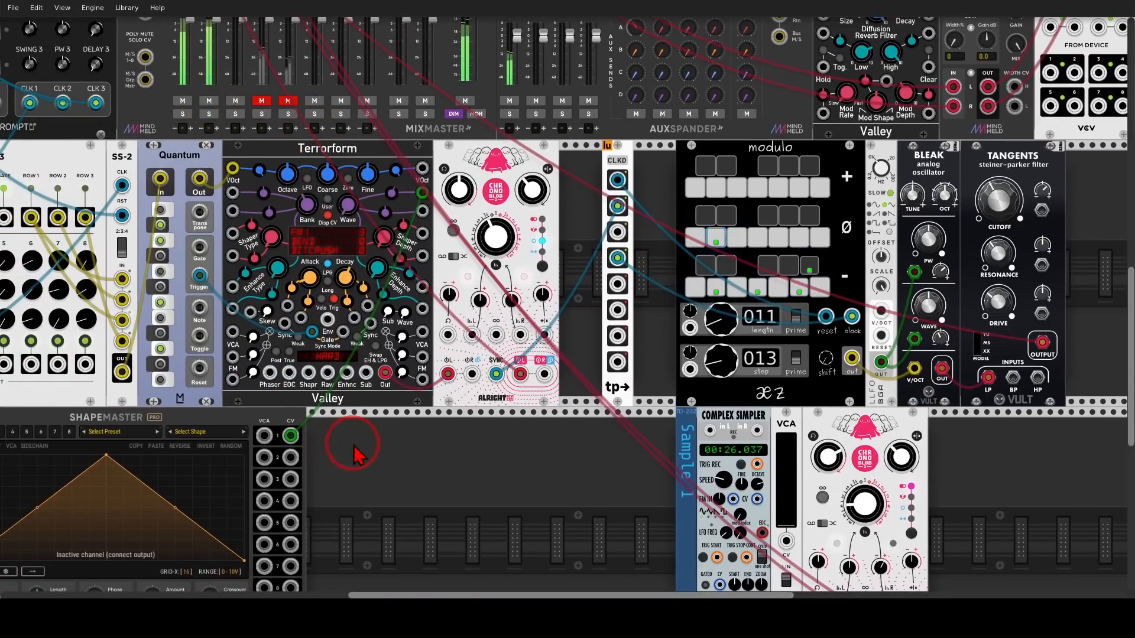
{"action": "left_click_drag", "start_coordinate": [350, 455], "coordinate": [1088, 106]}
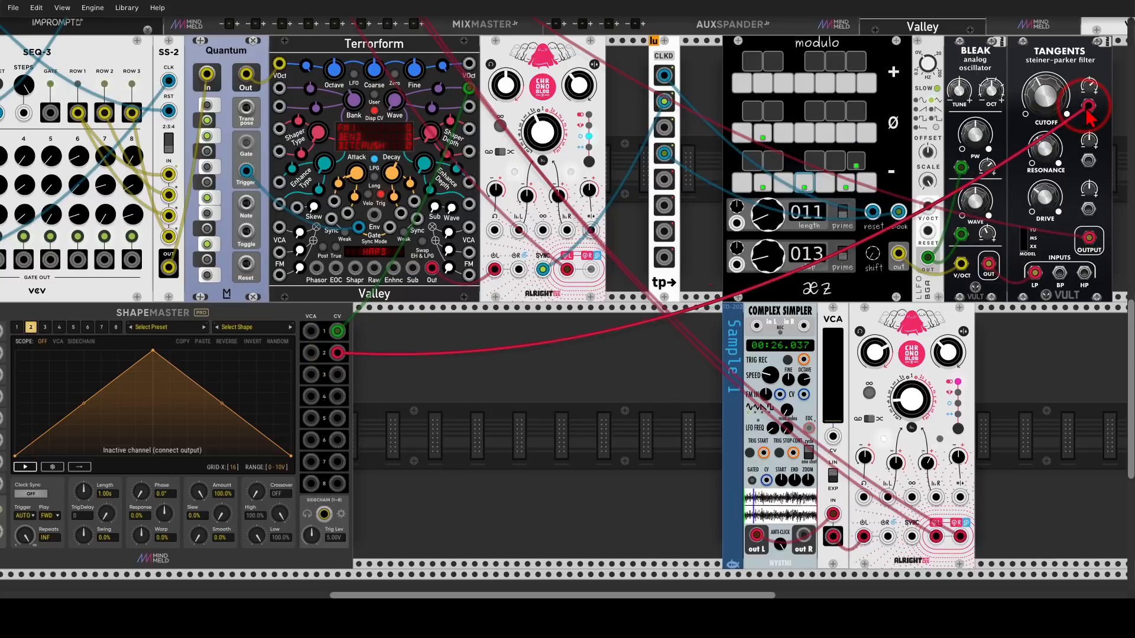
- Turn on Clock Sync for channel 2 and load the Groove 1 shape from Circadian Sound's community Grooves
{"action": "left_click_drag", "start_coordinate": [418, 423], "coordinate": [696, 357]}
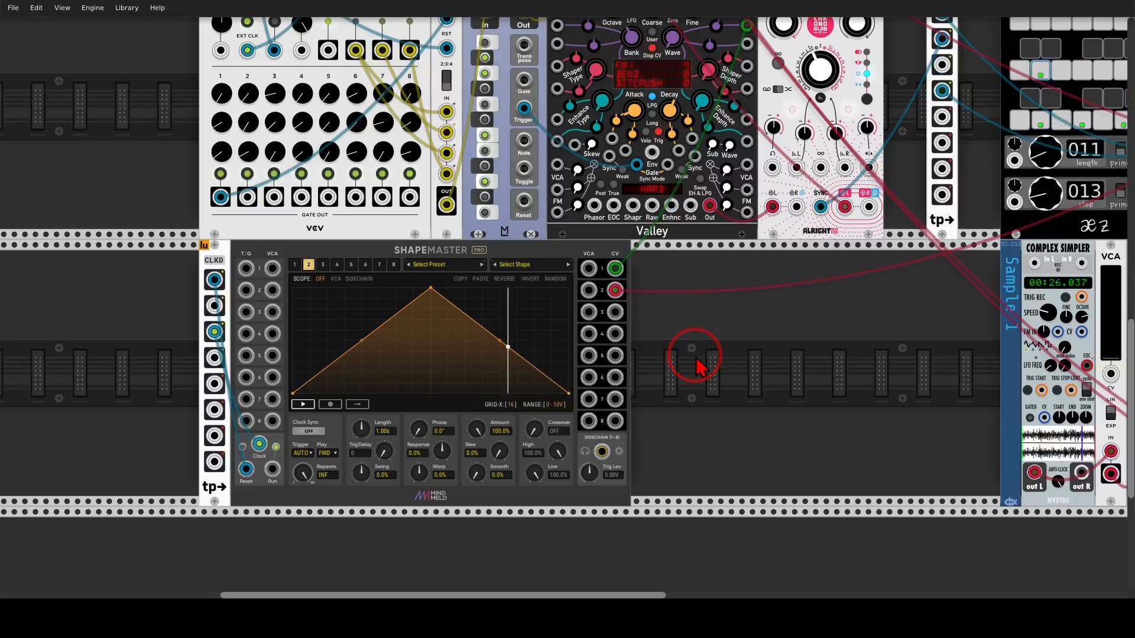
{"action": "left_click", "coordinate": [304, 431]}
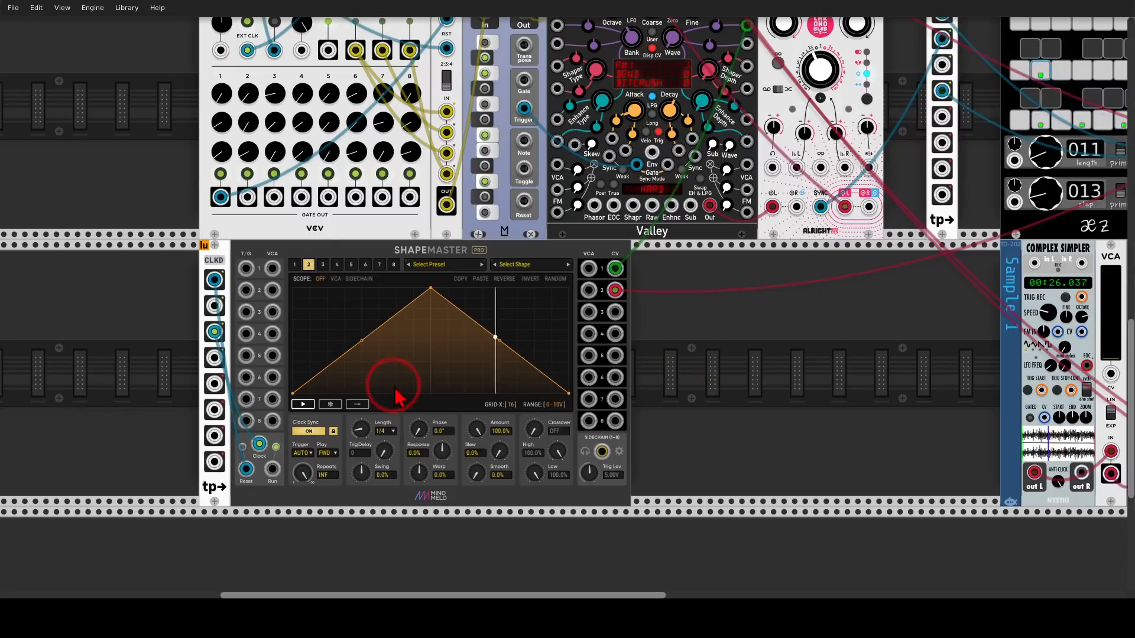
{"action": "scroll", "coordinate": [395, 385], "scroll_direction": "up", "scroll_amount": 2}
{"action": "left_click_drag", "start_coordinate": [768, 334], "coordinate": [847, 299]}
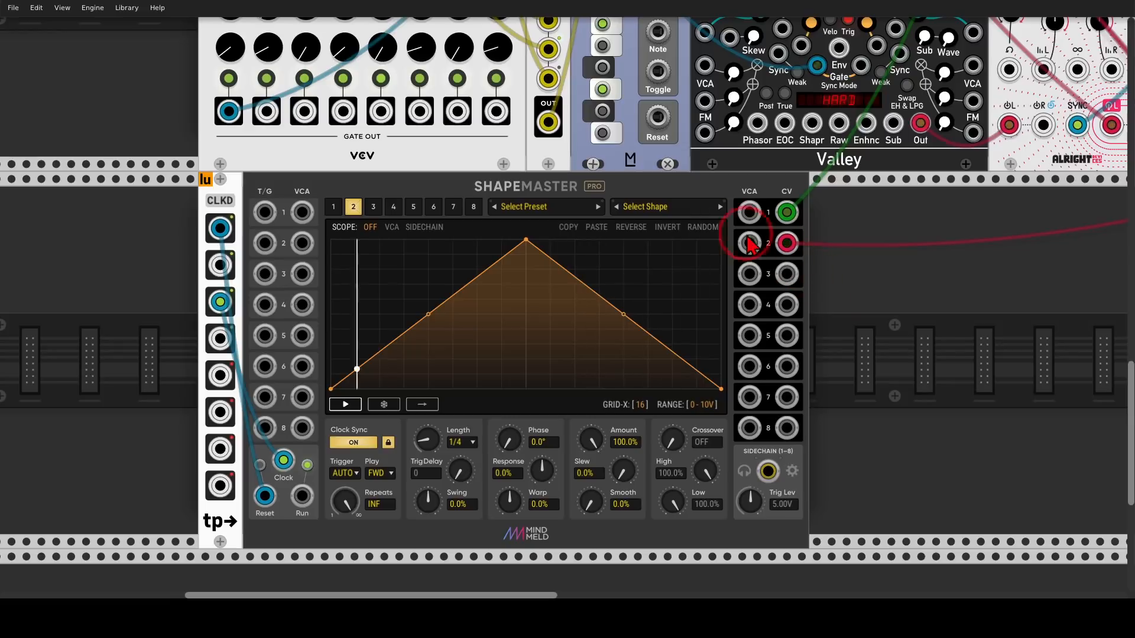
{"action": "left_click", "coordinate": [664, 207]}
{"action": "mouse_move", "coordinate": [697, 240]}
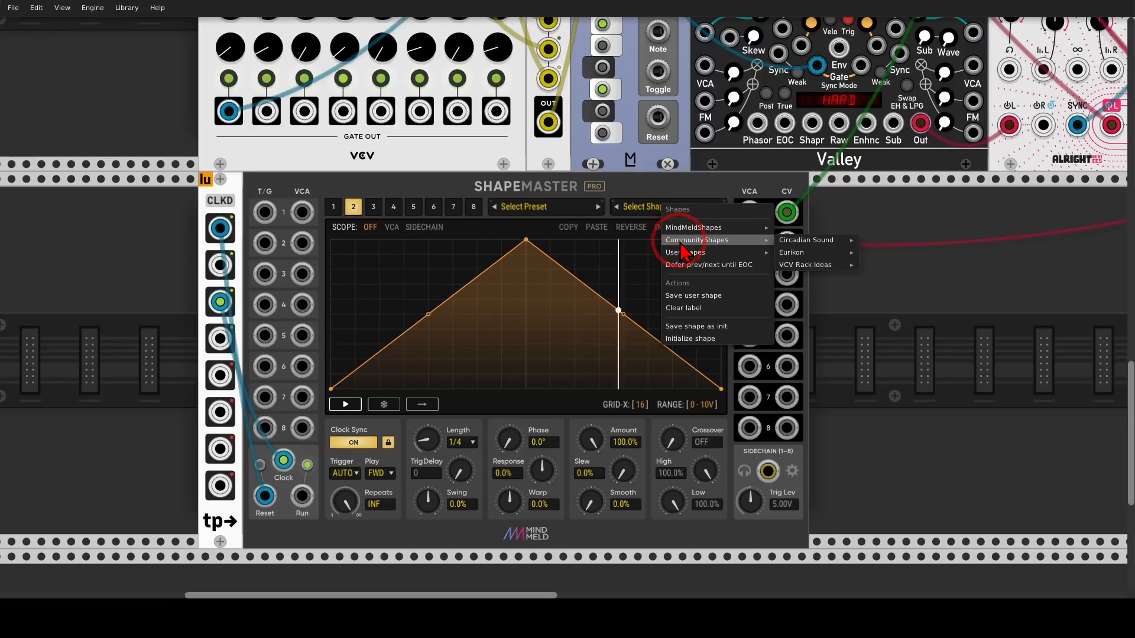
{"action": "mouse_move", "coordinate": [805, 240]}
{"action": "mouse_move", "coordinate": [874, 242]}
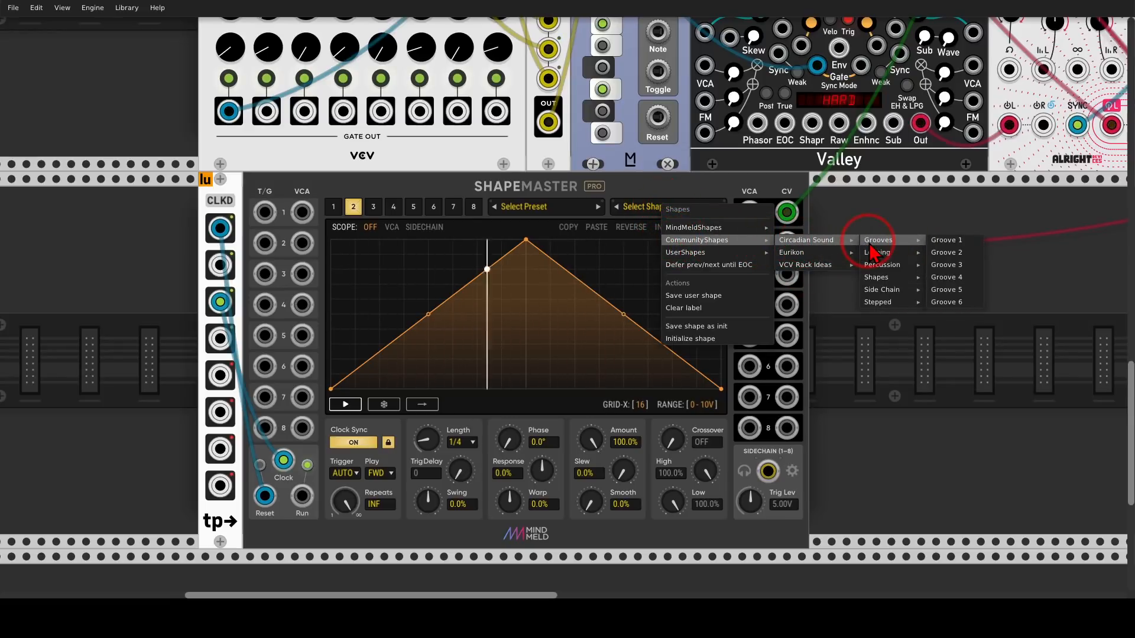
{"action": "left_click", "coordinate": [937, 241]}
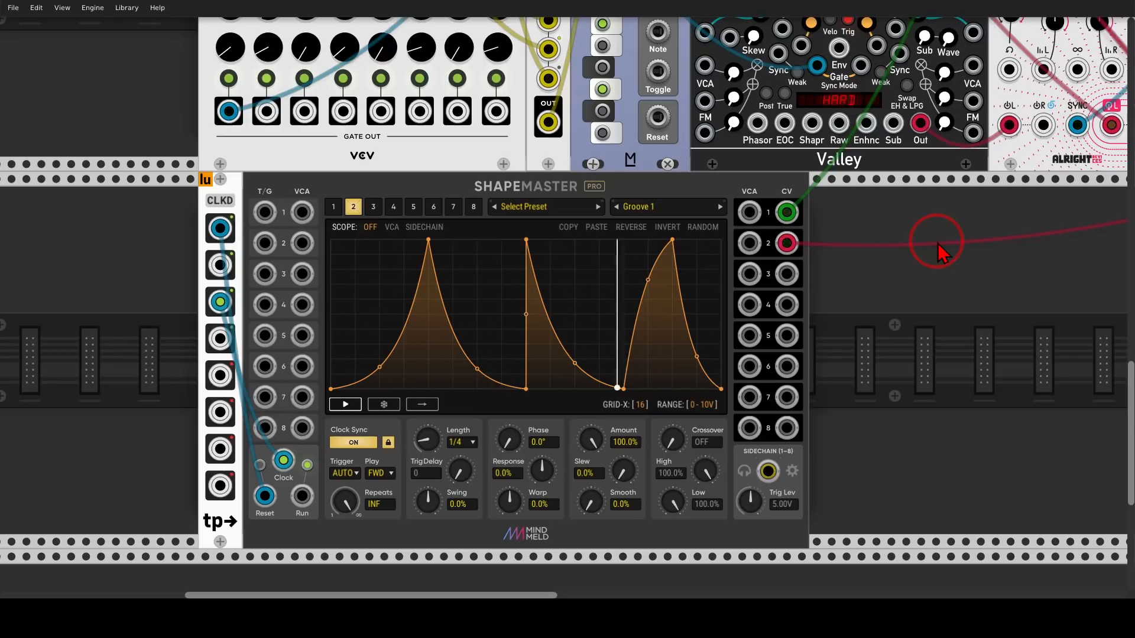
- Set channel 2's Response to -40.5% and its output range to +/- 5V
{"action": "left_click_drag", "start_coordinate": [540, 471], "coordinate": [566, 299]}
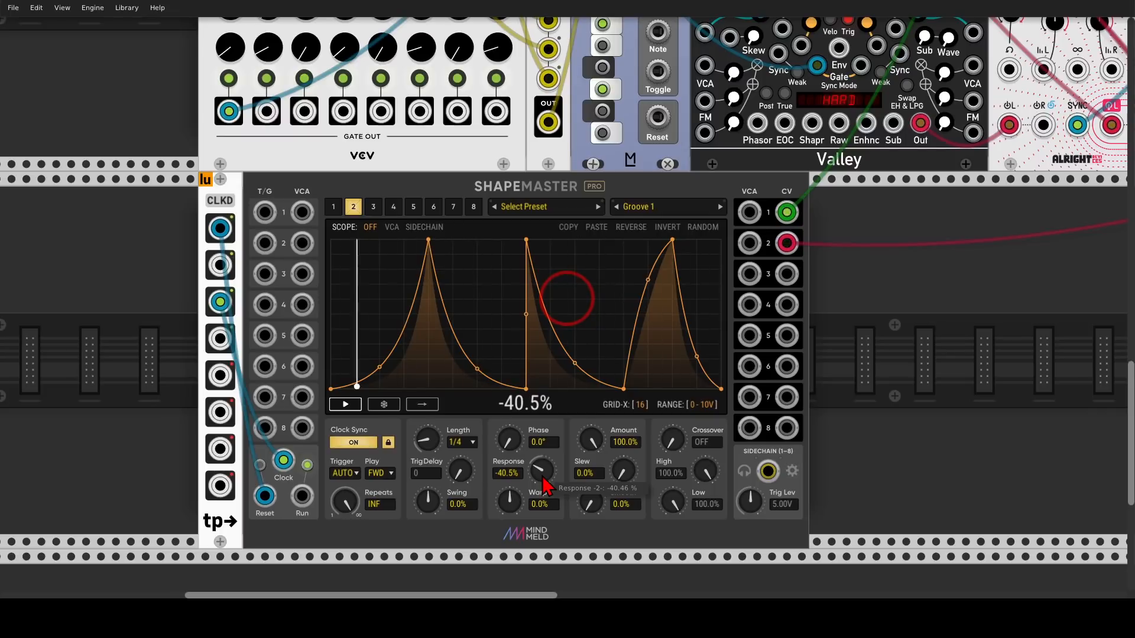
{"action": "left_click_drag", "start_coordinate": [722, 381], "coordinate": [678, 377]}
{"action": "mouse_move", "coordinate": [699, 444]}
{"action": "left_mouse_down"}
{"action": "mouse_move", "coordinate": [745, 414]}
{"action": "mouse_move", "coordinate": [730, 369]}
{"action": "mouse_move", "coordinate": [735, 393]}
{"action": "left_mouse_up"}
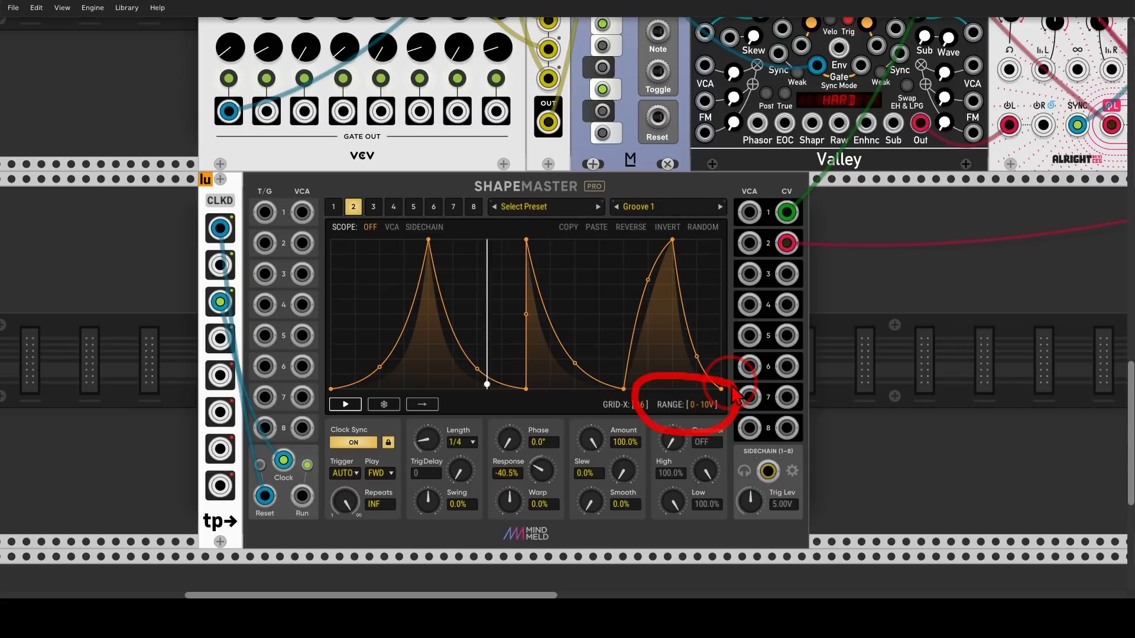
{"action": "left_click", "coordinate": [697, 405]}
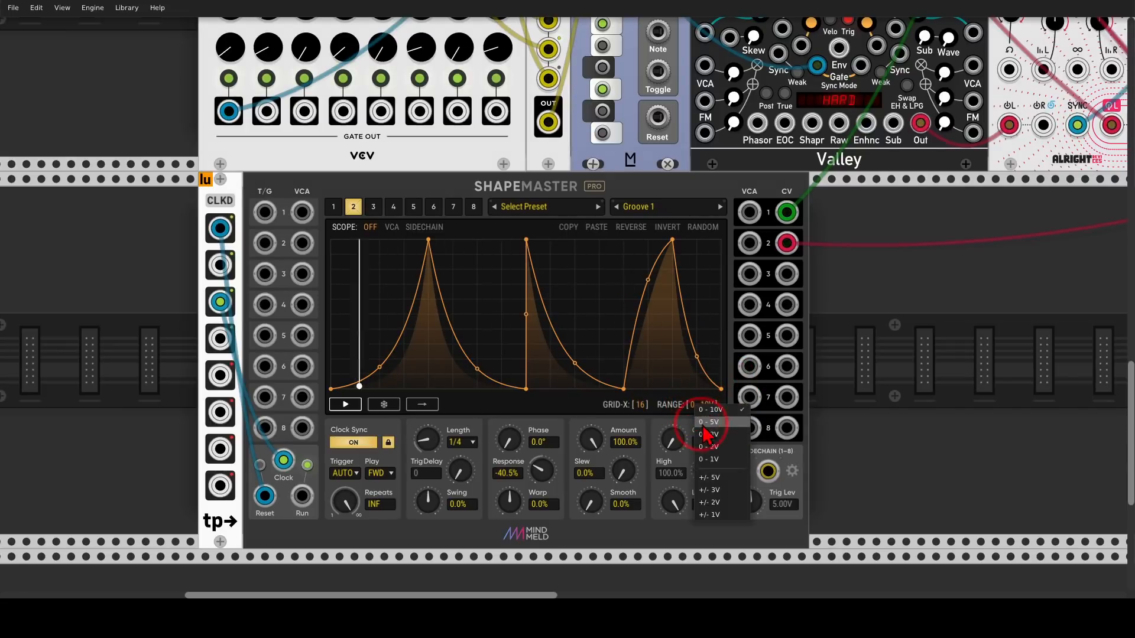
{"action": "left_click", "coordinate": [720, 476]}
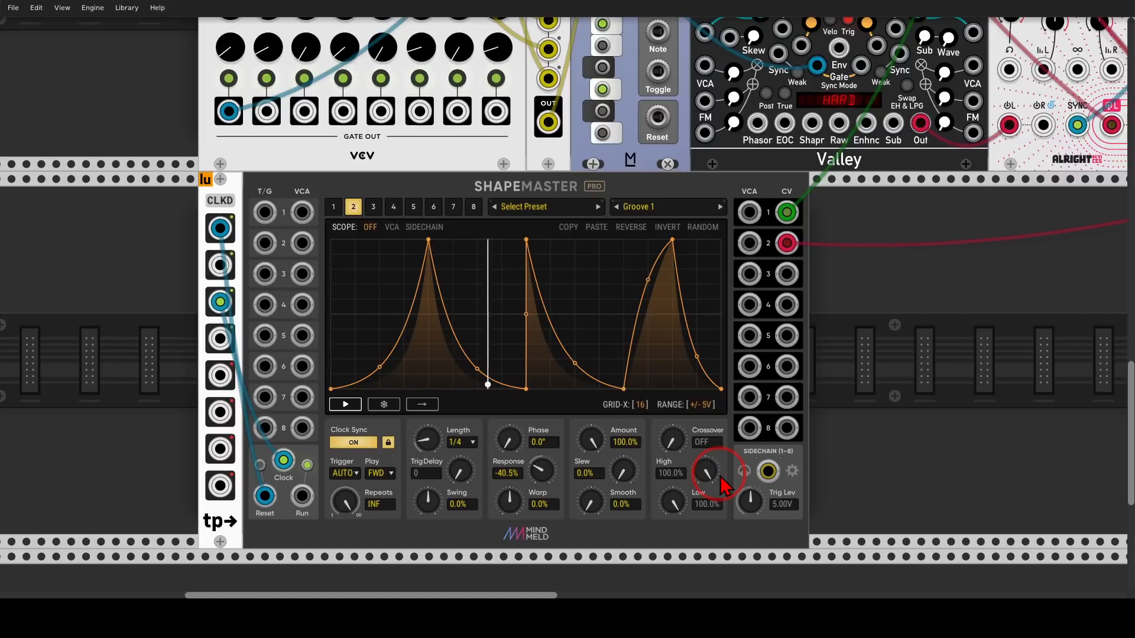
{"action": "left_click", "coordinate": [519, 207]}
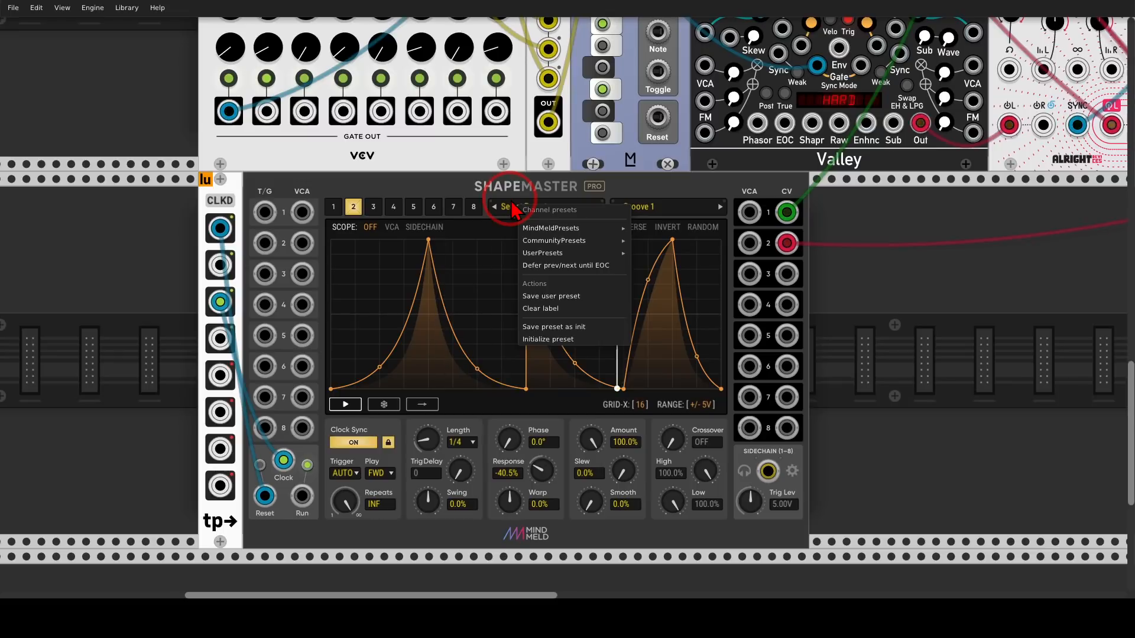
{"action": "left_click", "coordinate": [477, 184]}
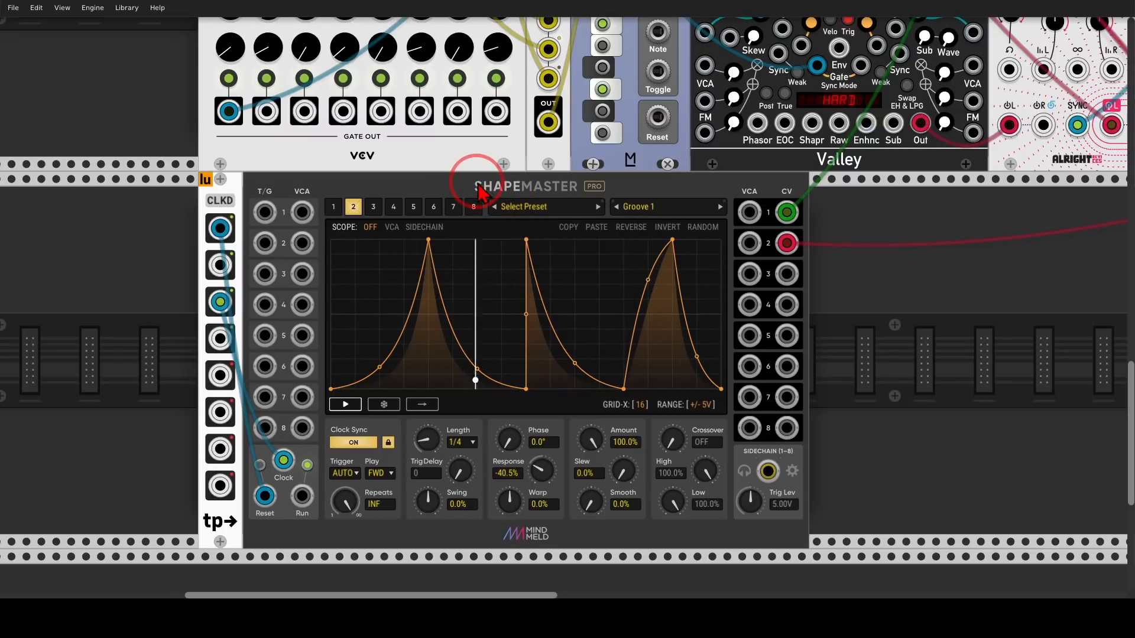
- Select ShapeMaster's channel 3 and patch its CV output into the CV input of the VCA beside Complex Simpler
{"action": "left_click_drag", "start_coordinate": [969, 323], "coordinate": [713, 293]}
{"action": "scroll", "coordinate": [714, 294], "scroll_direction": "down", "scroll_amount": 2}
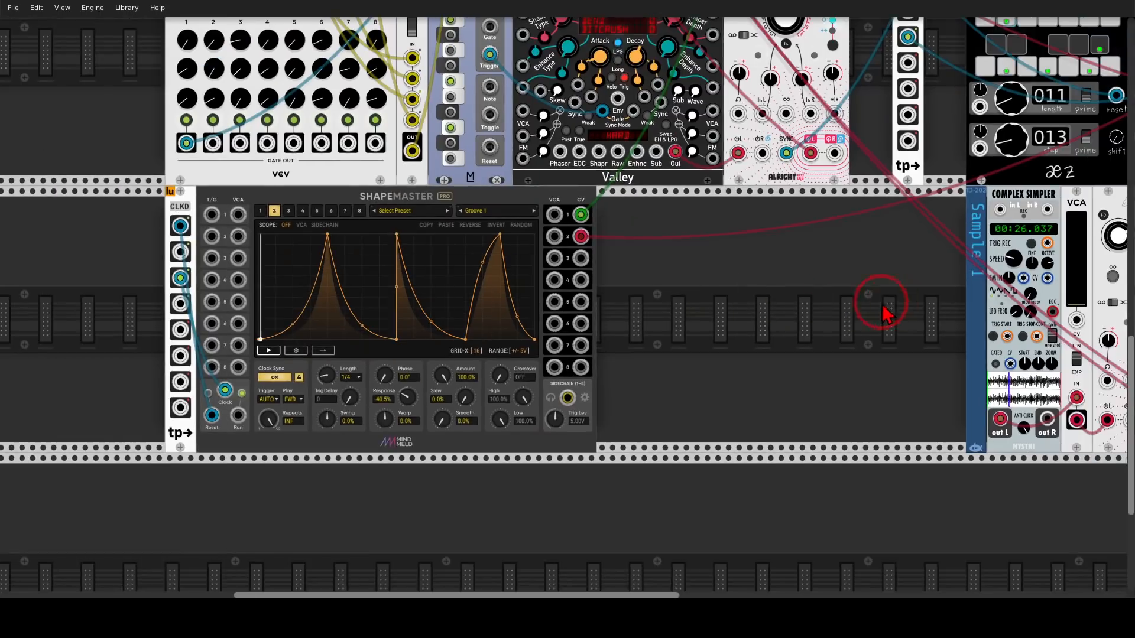
{"action": "left_click_drag", "start_coordinate": [876, 304], "coordinate": [635, 309]}
{"action": "mouse_move", "coordinate": [789, 198]}
{"action": "left_mouse_down"}
{"action": "mouse_move", "coordinate": [724, 189]}
{"action": "mouse_move", "coordinate": [780, 178]}
{"action": "mouse_move", "coordinate": [768, 228]}
{"action": "mouse_move", "coordinate": [795, 287]}
{"action": "mouse_move", "coordinate": [887, 283]}
{"action": "mouse_move", "coordinate": [860, 313]}
{"action": "left_mouse_up"}
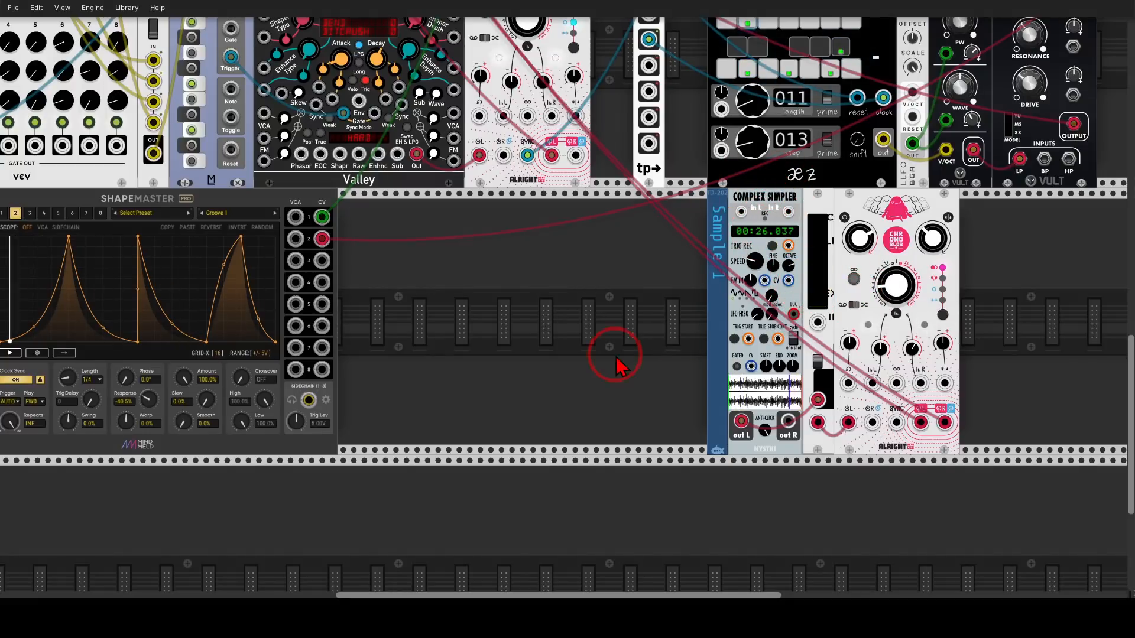
{"action": "left_click_drag", "start_coordinate": [613, 355], "coordinate": [553, 334]}
{"action": "scroll", "coordinate": [553, 337], "scroll_direction": "down", "scroll_amount": 2}
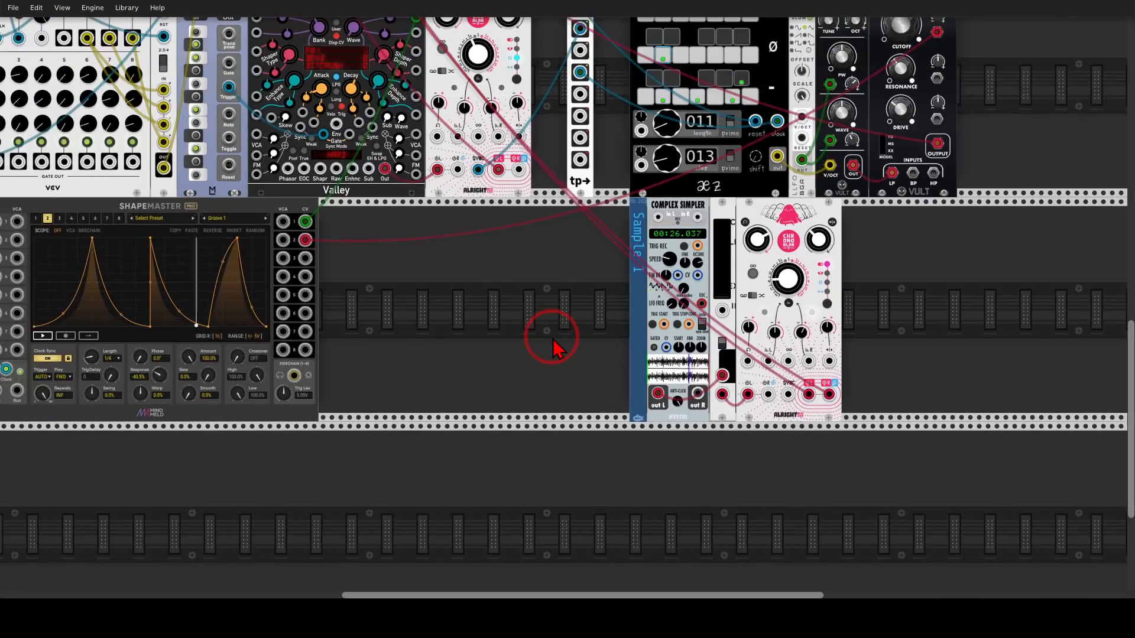
{"action": "left_click_drag", "start_coordinate": [451, 367], "coordinate": [582, 357]}
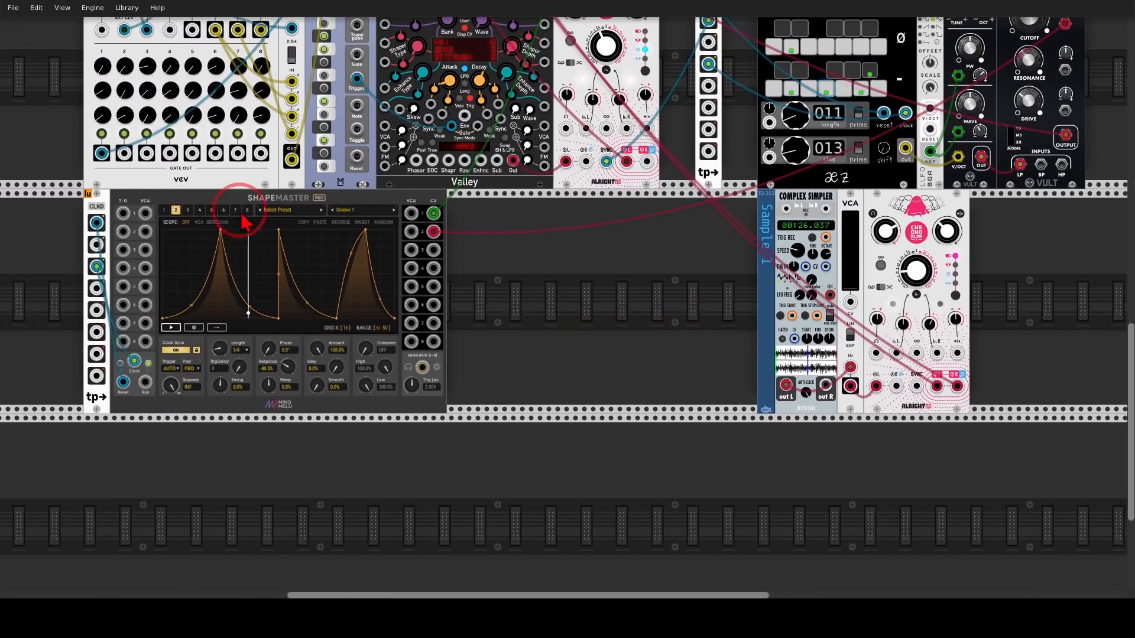
{"action": "left_click", "coordinate": [187, 210]}
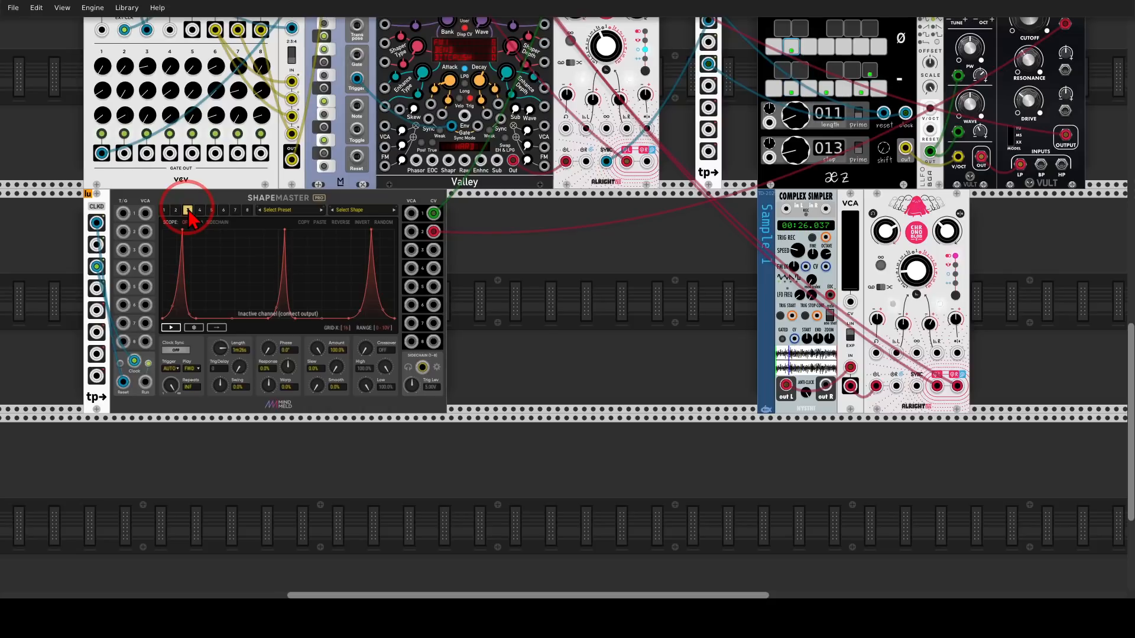
{"action": "scroll", "coordinate": [171, 368], "scroll_direction": "up", "scroll_amount": 3}
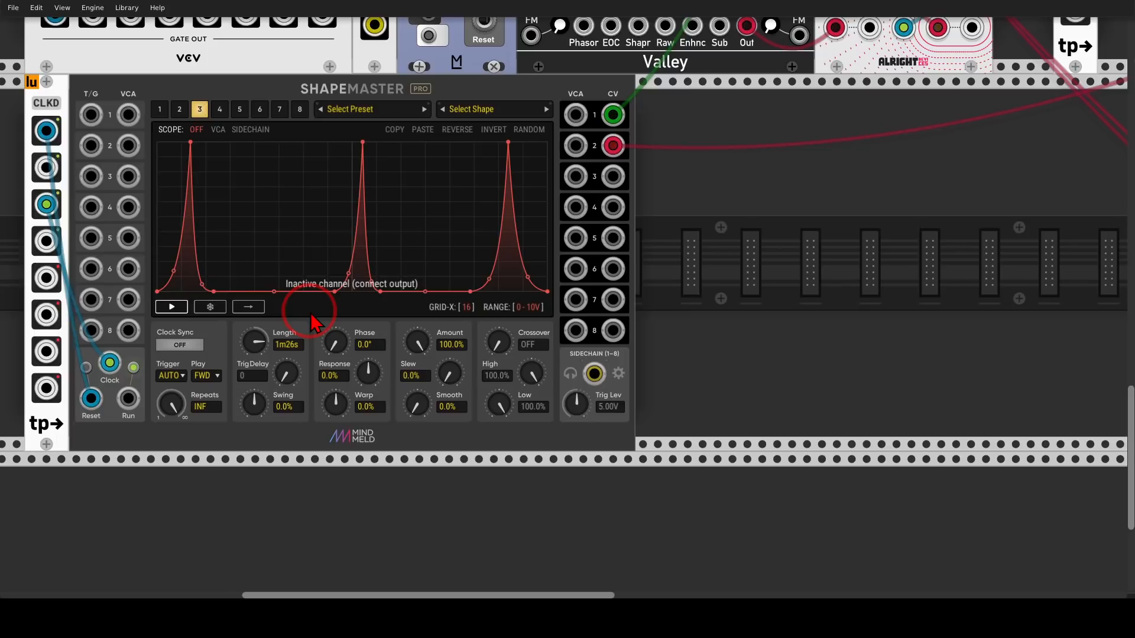
{"action": "scroll", "coordinate": [331, 309], "scroll_direction": "down", "scroll_amount": 2}
{"action": "left_click_drag", "start_coordinate": [756, 319], "coordinate": [566, 325]}
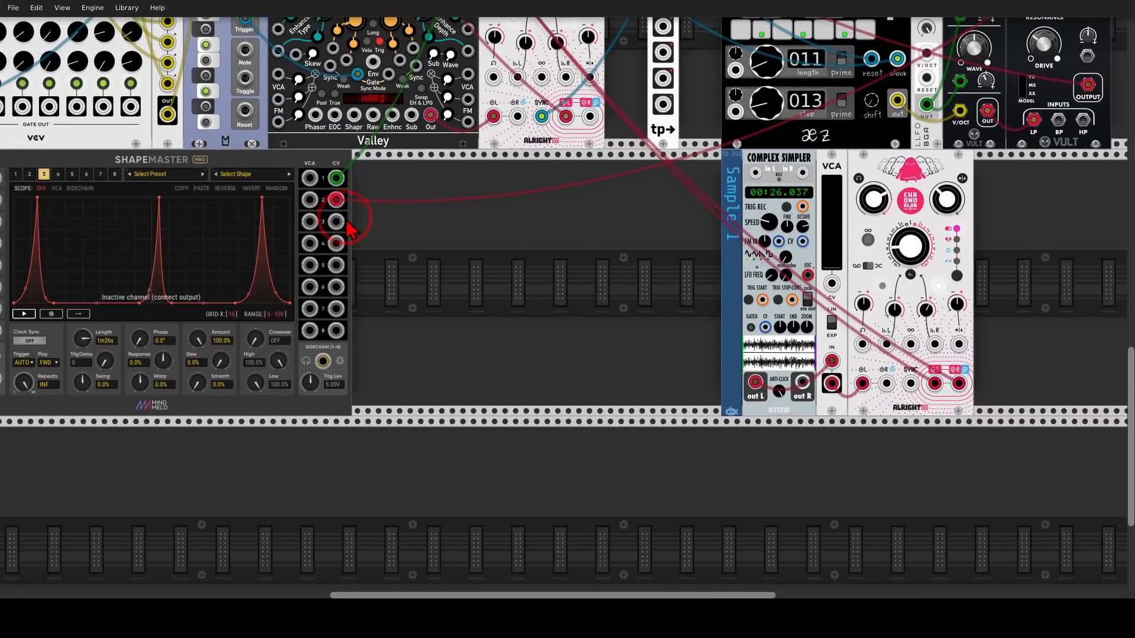
{"action": "left_click_drag", "start_coordinate": [336, 221], "coordinate": [832, 283]}
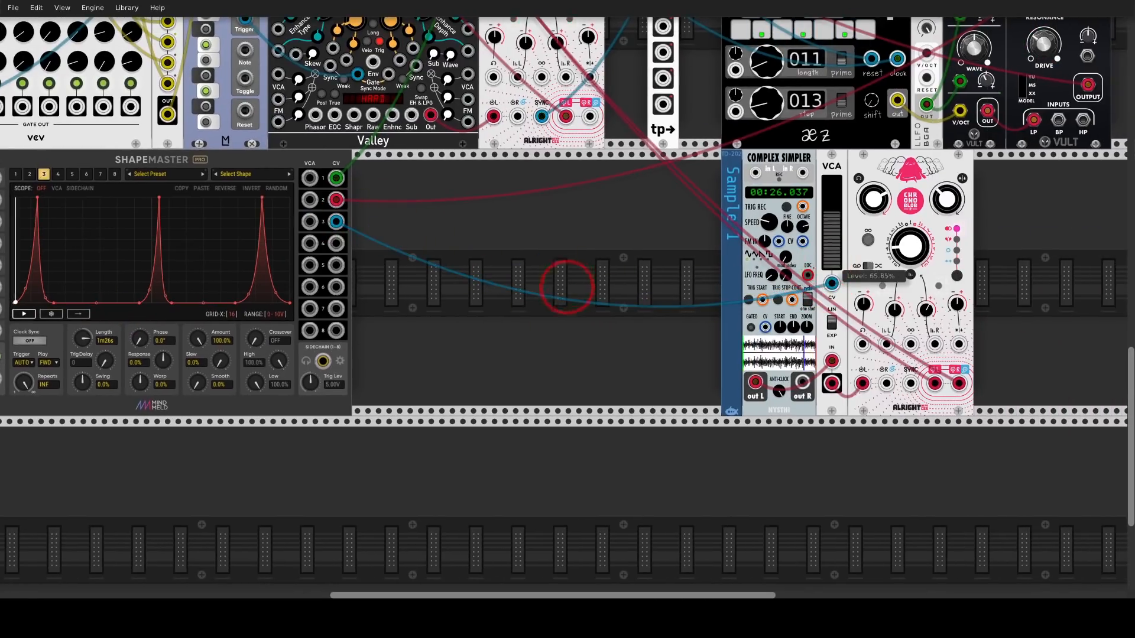
{"action": "left_click_drag", "start_coordinate": [520, 287], "coordinate": [606, 286]}
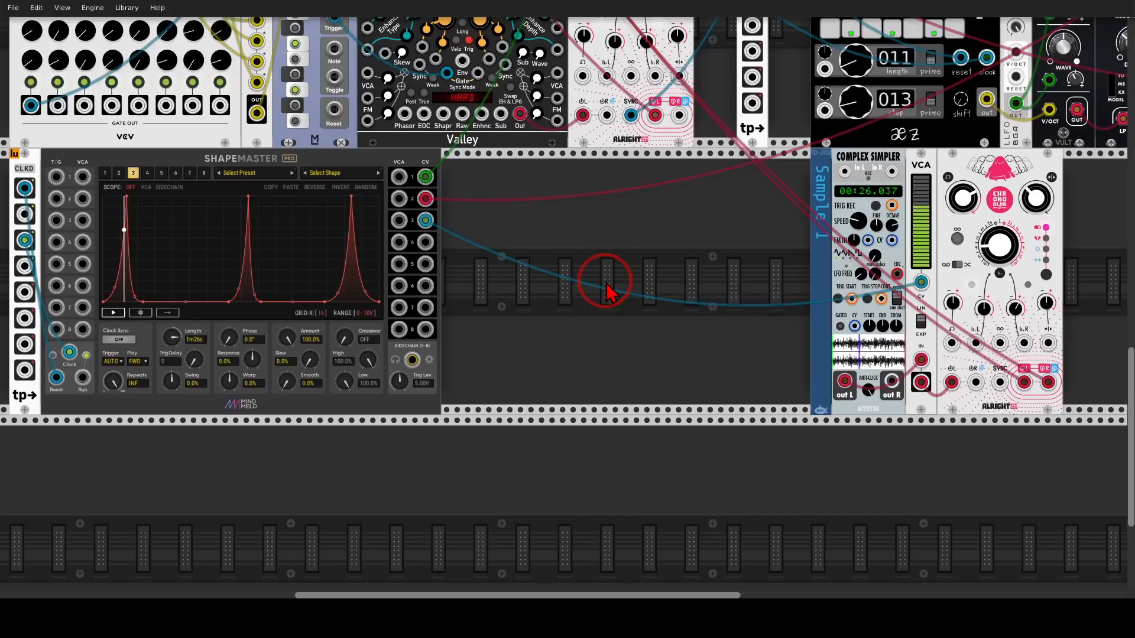
{"action": "scroll", "coordinate": [607, 287], "scroll_direction": "down", "scroll_amount": 1}
{"action": "scroll", "coordinate": [607, 287], "scroll_direction": "down", "scroll_amount": 1}
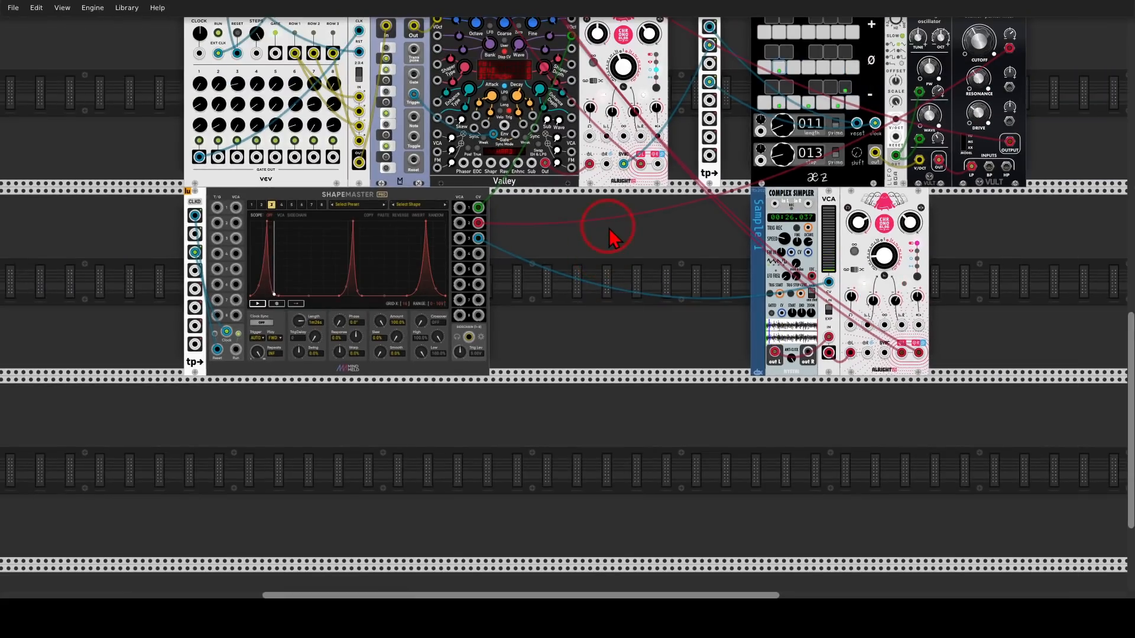
{"action": "left_click_drag", "start_coordinate": [606, 225], "coordinate": [610, 441]}
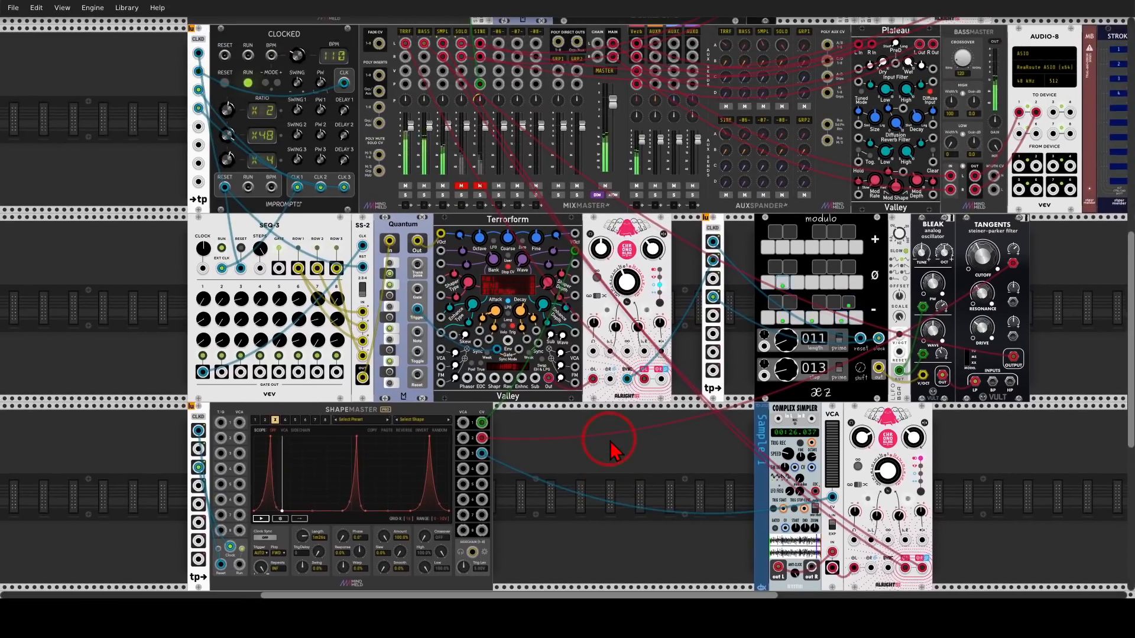
- Unmute the SOLO channel on the MixMaster to hear the XFX Wave voice modulated by ShapeMaster
{"action": "scroll", "coordinate": [613, 451], "scroll_direction": "down", "scroll_amount": 1}
{"action": "scroll", "coordinate": [621, 476], "scroll_direction": "down", "scroll_amount": 1}
{"action": "scroll", "coordinate": [533, 55], "scroll_direction": "up", "scroll_amount": 3}
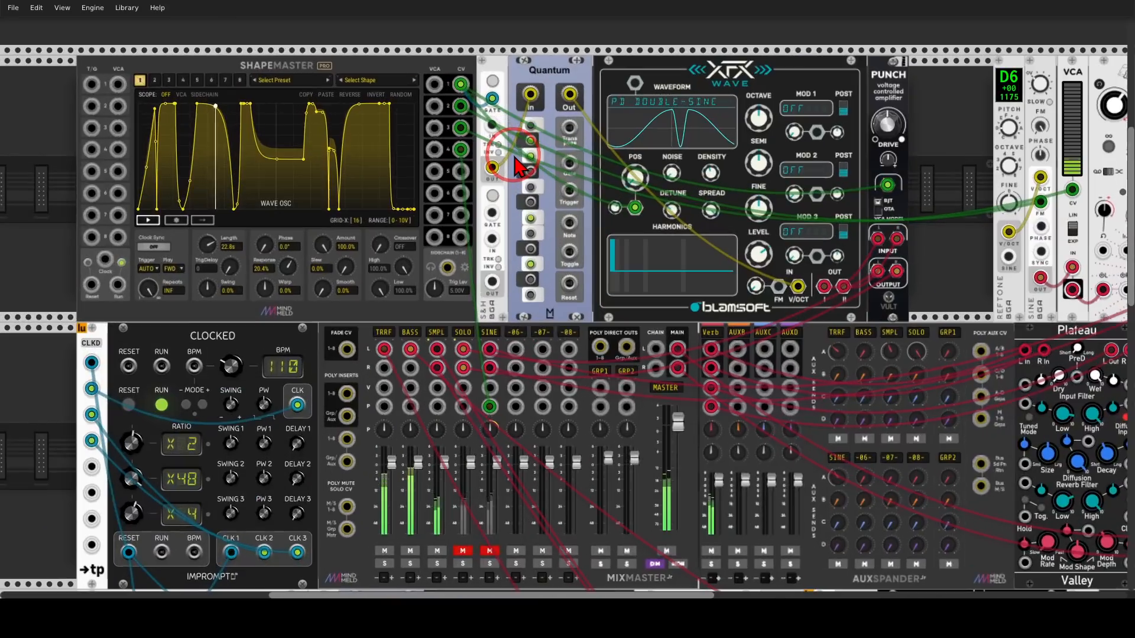
{"action": "scroll", "coordinate": [534, 55], "scroll_direction": "up", "scroll_amount": 1}
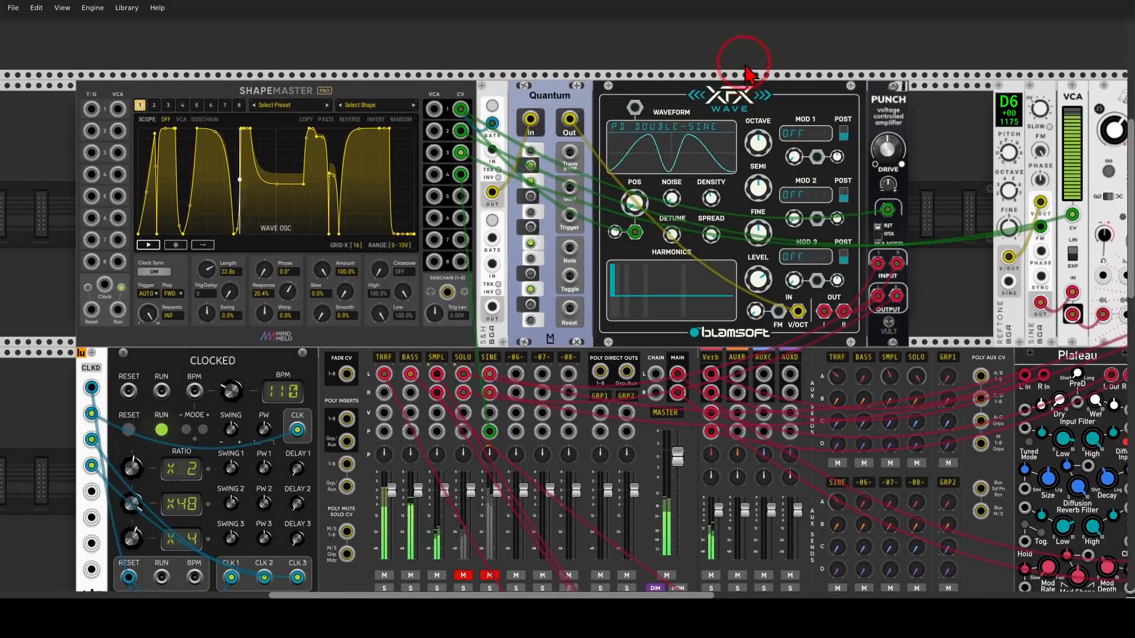
{"action": "left_click_drag", "start_coordinate": [749, 148], "coordinate": [744, 43]}
{"action": "mouse_move", "coordinate": [482, 74]}
{"action": "left_mouse_down"}
{"action": "mouse_move", "coordinate": [485, 111]}
{"action": "mouse_move", "coordinate": [468, 99]}
{"action": "mouse_move", "coordinate": [609, 208]}
{"action": "mouse_move", "coordinate": [598, 217]}
{"action": "left_mouse_up"}
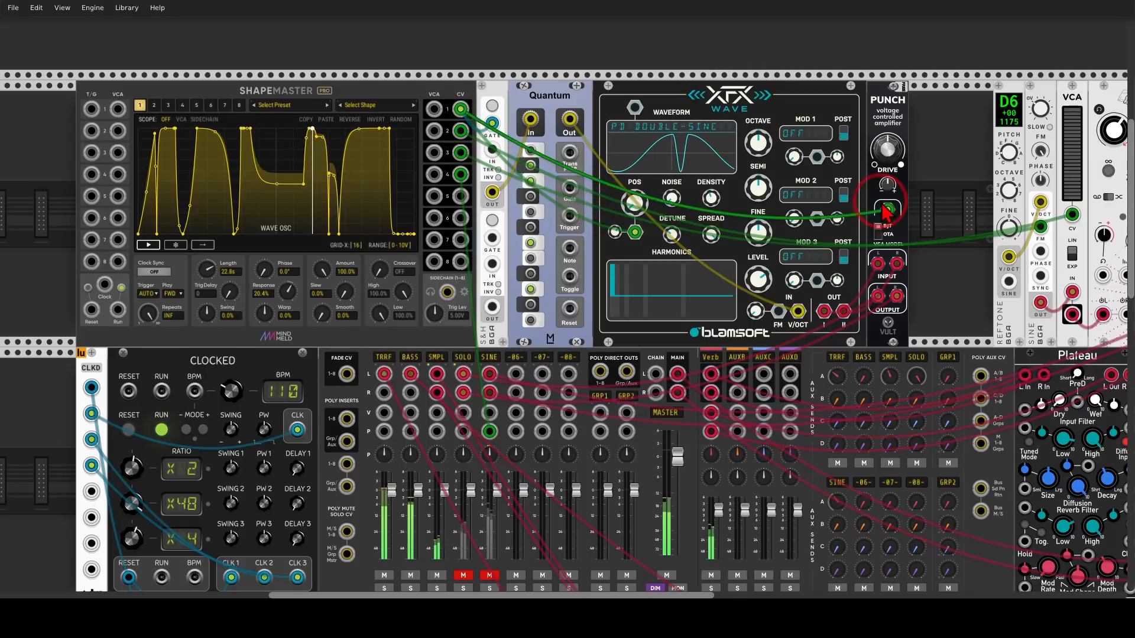
{"action": "left_click_drag", "start_coordinate": [899, 191], "coordinate": [865, 235]}
{"action": "mouse_move", "coordinate": [920, 233]}
{"action": "left_mouse_down"}
{"action": "mouse_move", "coordinate": [915, 177]}
{"action": "mouse_move", "coordinate": [904, 201]}
{"action": "left_mouse_up"}
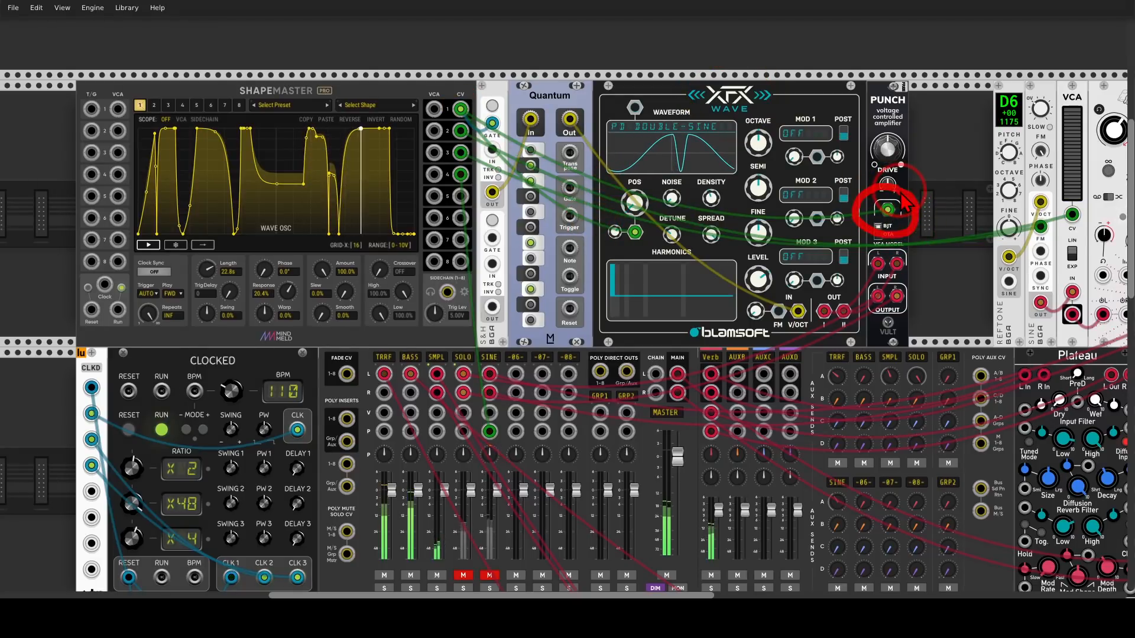
{"action": "left_click", "coordinate": [462, 575]}
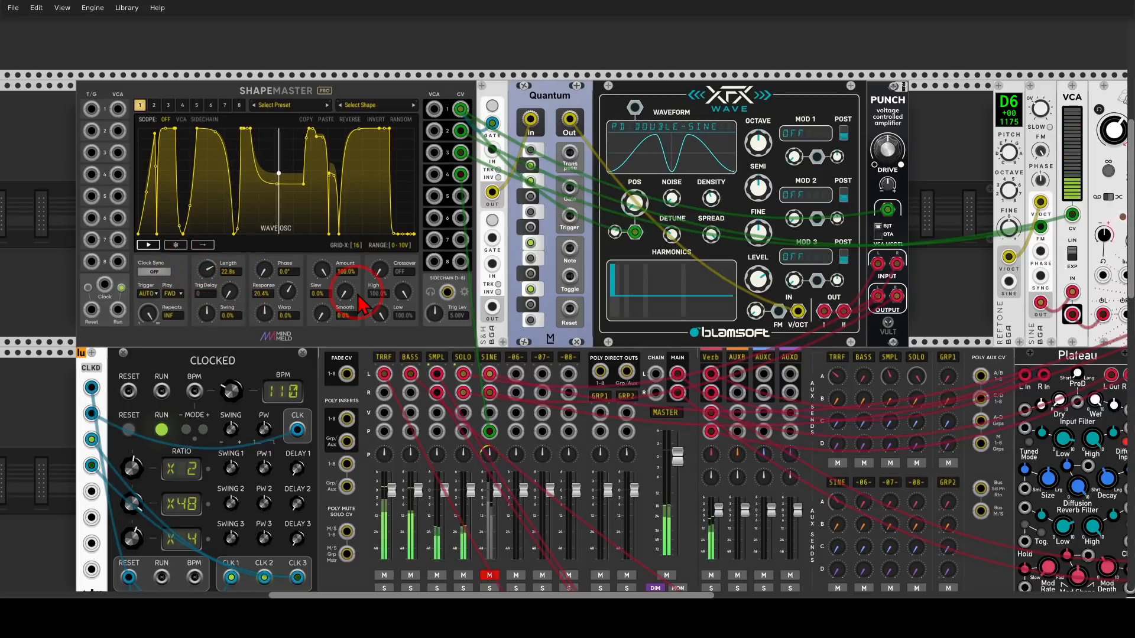
- Examine the FM Sine, VCA Sine and Panning Sine shapes on channels 2, 3 and 4 of the upper ShapeMaster
{"action": "mouse_move", "coordinate": [975, 275]}
{"action": "left_mouse_down"}
{"action": "mouse_move", "coordinate": [659, 278]}
{"action": "mouse_move", "coordinate": [804, 265]}
{"action": "left_mouse_up"}
{"action": "scroll", "coordinate": [759, 265], "scroll_direction": "down", "scroll_amount": 1}
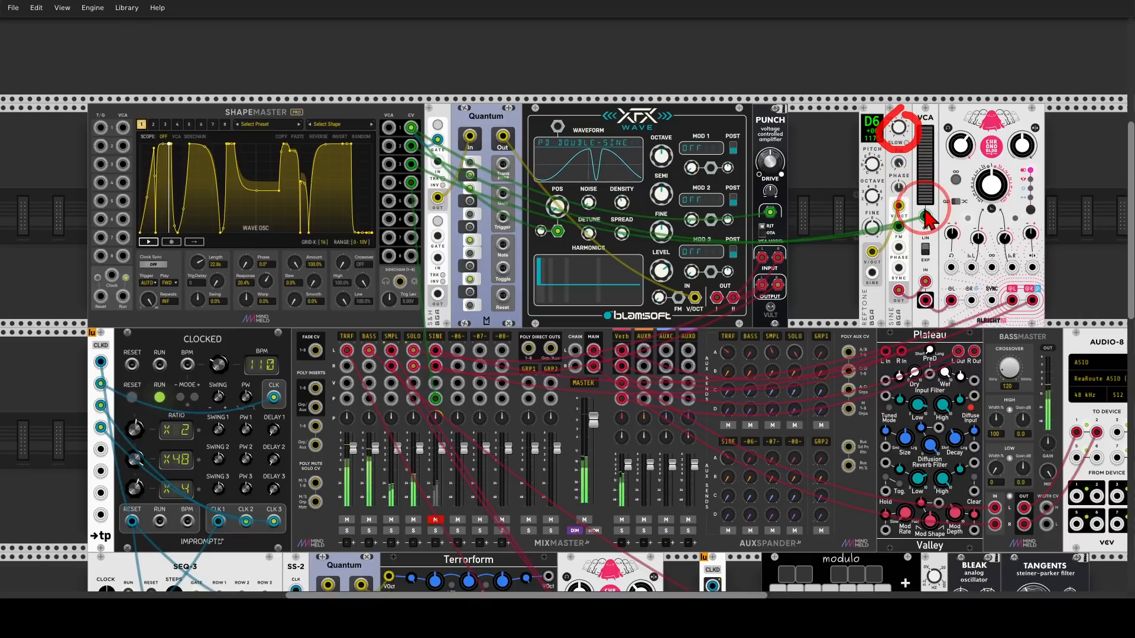
{"action": "left_click", "coordinate": [153, 124]}
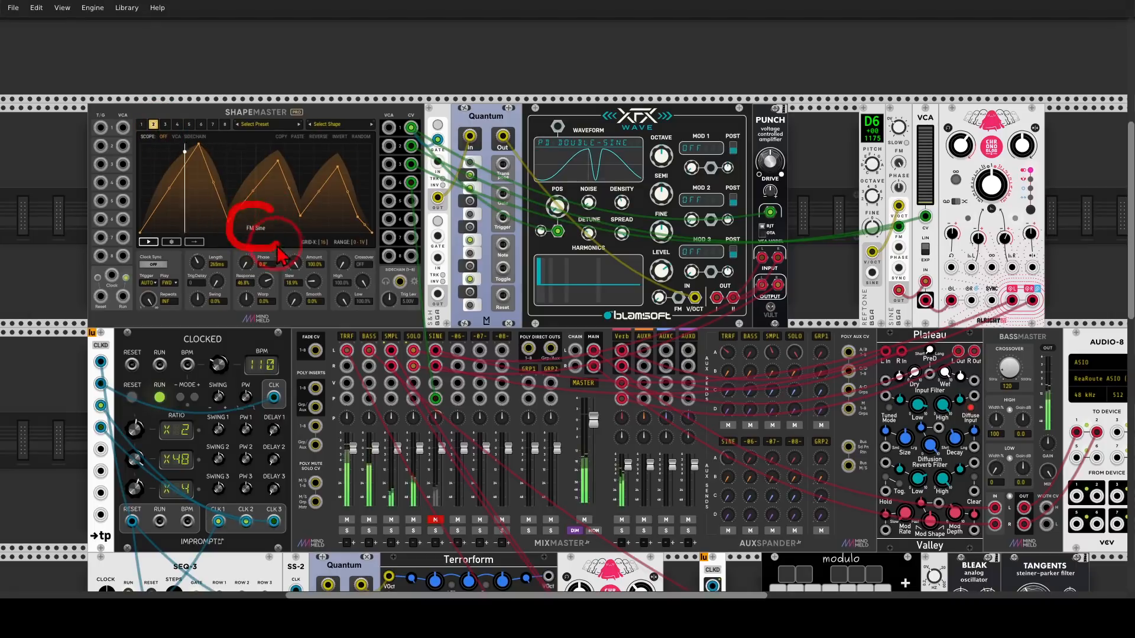
{"action": "left_click", "coordinate": [164, 126]}
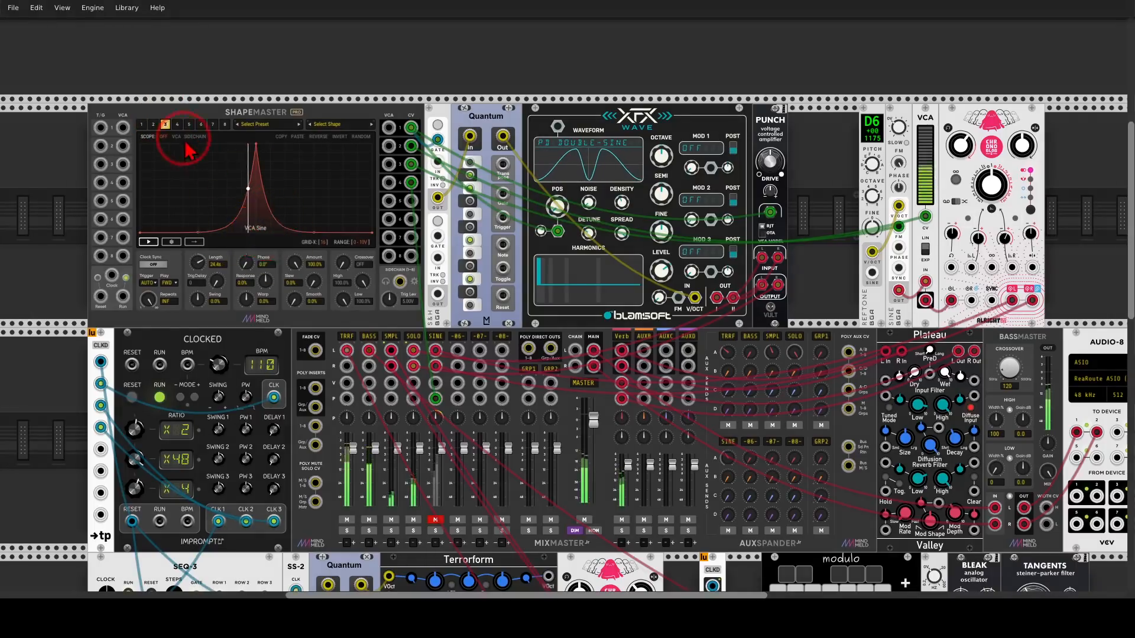
{"action": "left_click", "coordinate": [154, 124]}
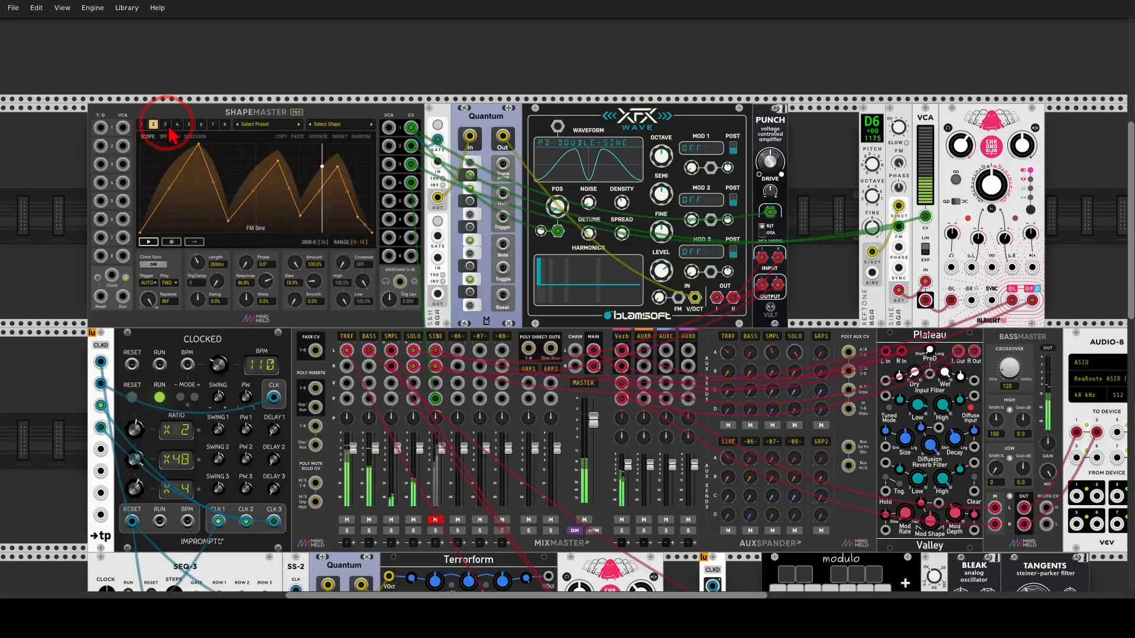
{"action": "left_click", "coordinate": [165, 124]}
{"action": "left_click", "coordinate": [177, 125]}
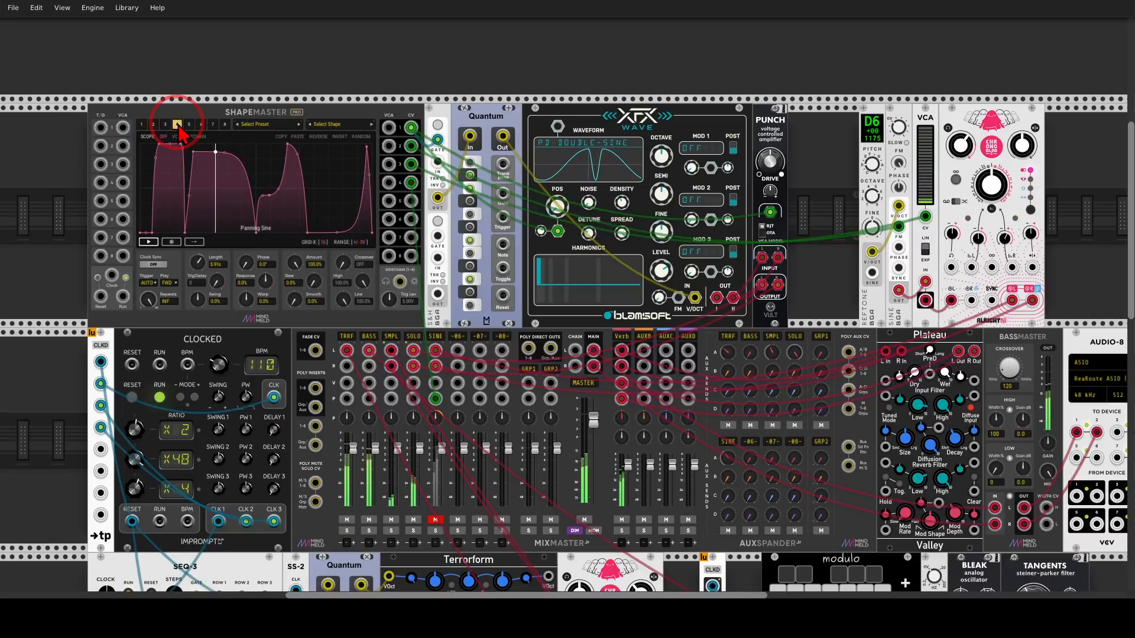
- Unmute the SINE channel on the MixMaster and show ShapeMaster's channel 3 shape
{"action": "mouse_move", "coordinate": [272, 208]}
{"action": "left_mouse_down"}
{"action": "mouse_move", "coordinate": [253, 253]}
{"action": "mouse_move", "coordinate": [285, 203]}
{"action": "mouse_move", "coordinate": [345, 332]}
{"action": "mouse_move", "coordinate": [416, 391]}
{"action": "left_mouse_up"}
{"action": "key", "text": "Escape"}
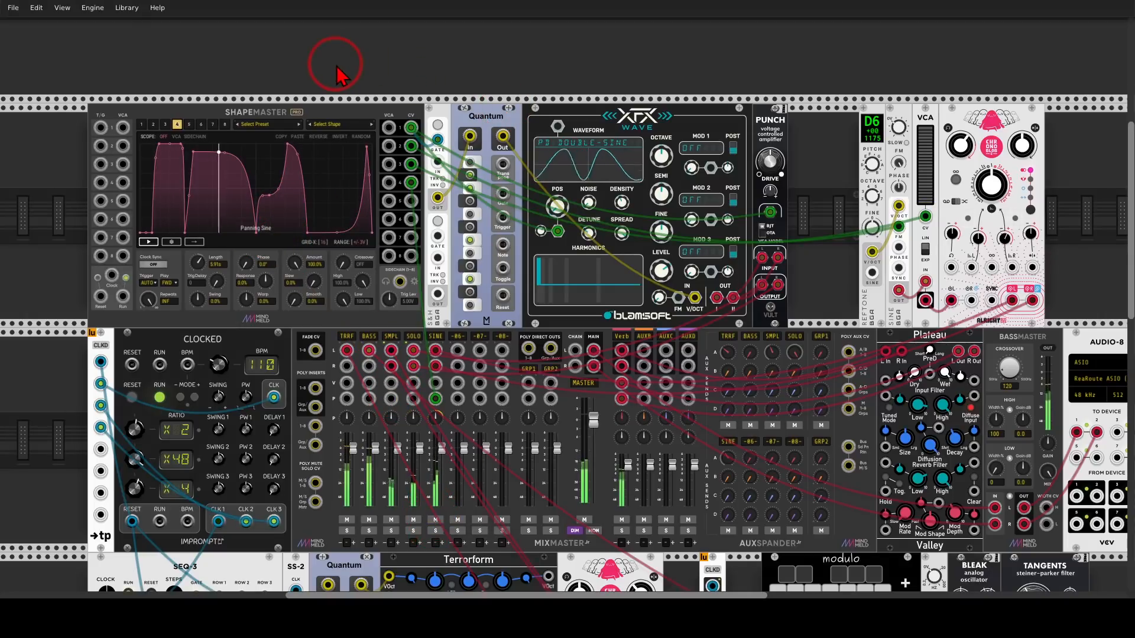
{"action": "left_click", "coordinate": [165, 124]}
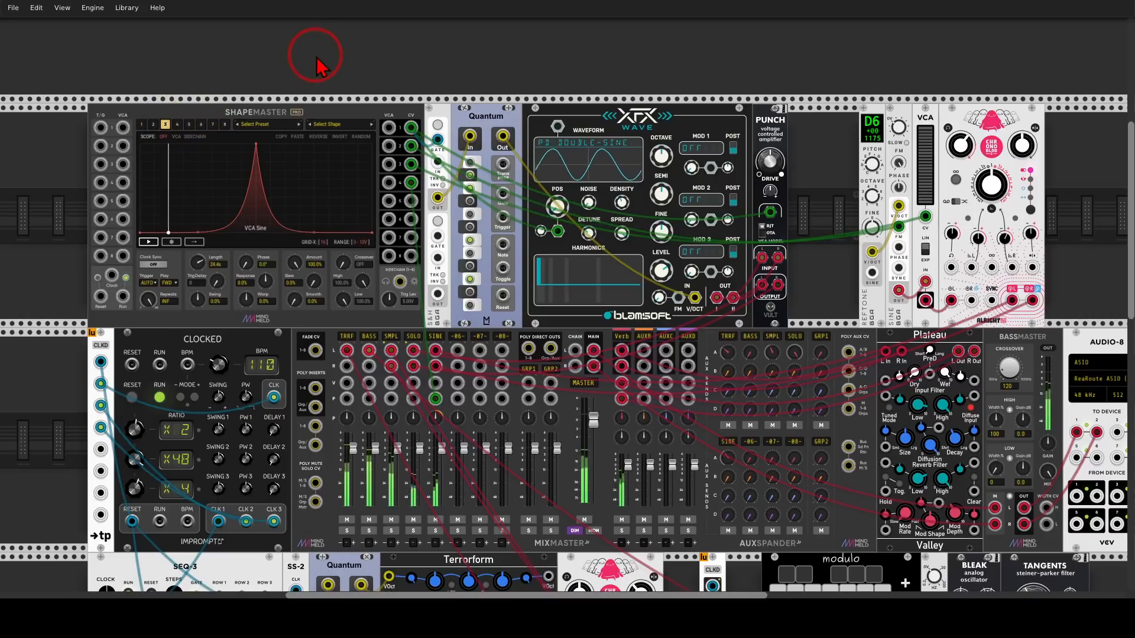
{"action": "scroll", "coordinate": [671, 253], "scroll_direction": "down", "scroll_amount": 3}
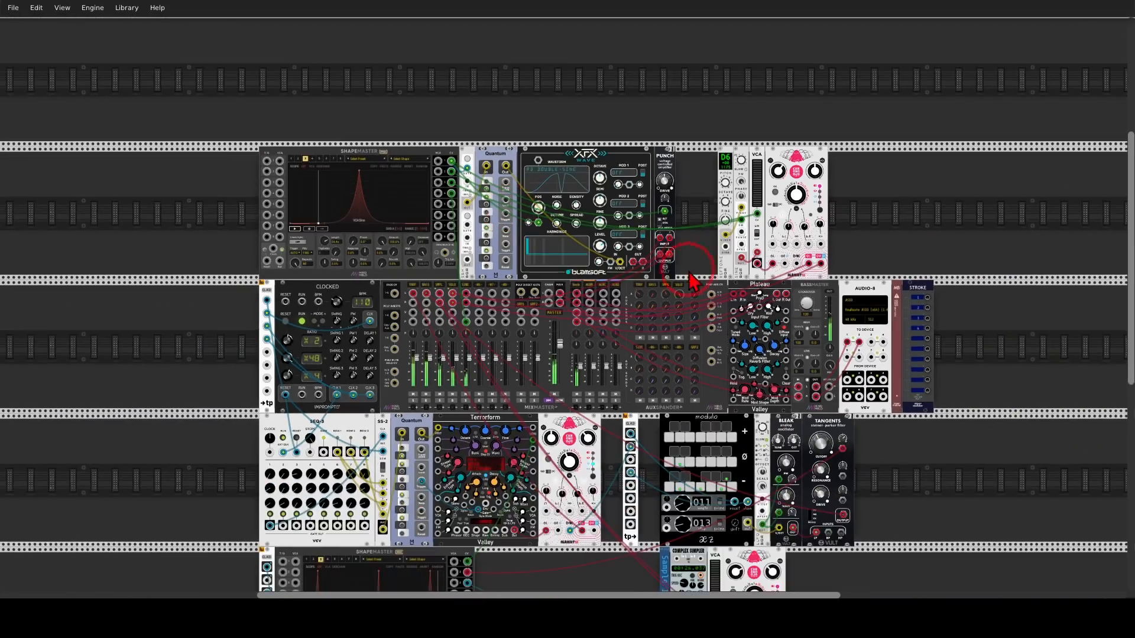
{"action": "scroll", "coordinate": [658, 186], "scroll_direction": "down", "scroll_amount": 2}
- Unmute the GATE and PADD channels on the MixMaster
{"action": "left_click_drag", "start_coordinate": [654, 175], "coordinate": [655, 153]}
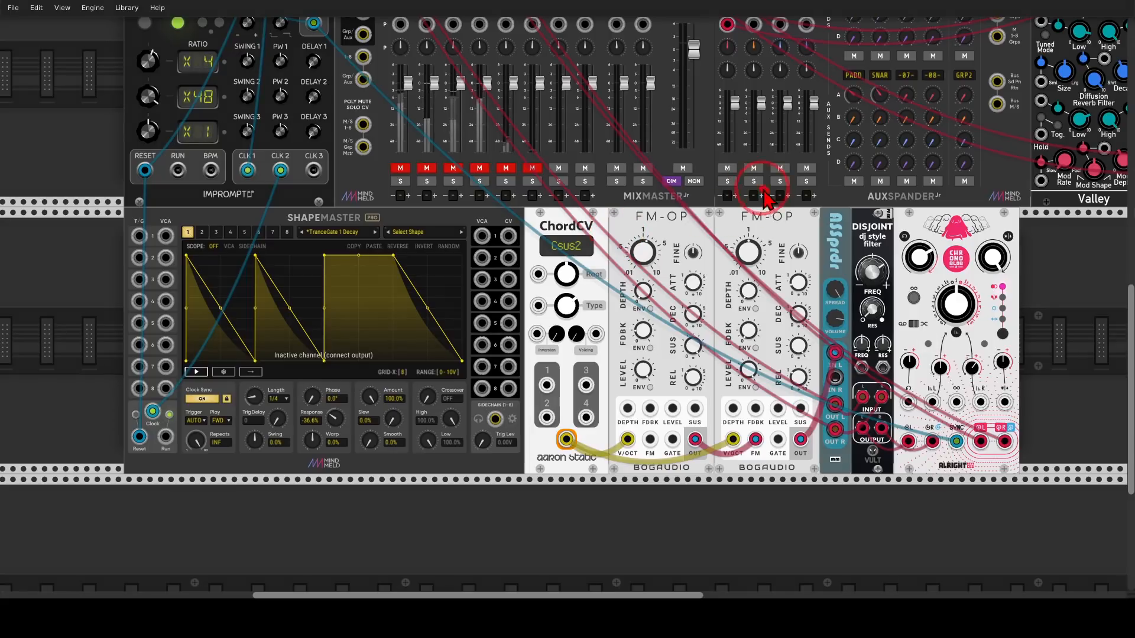
{"action": "mouse_move", "coordinate": [767, 190]}
{"action": "left_mouse_down"}
{"action": "mouse_move", "coordinate": [756, 270]}
{"action": "mouse_move", "coordinate": [758, 198]}
{"action": "left_mouse_up"}
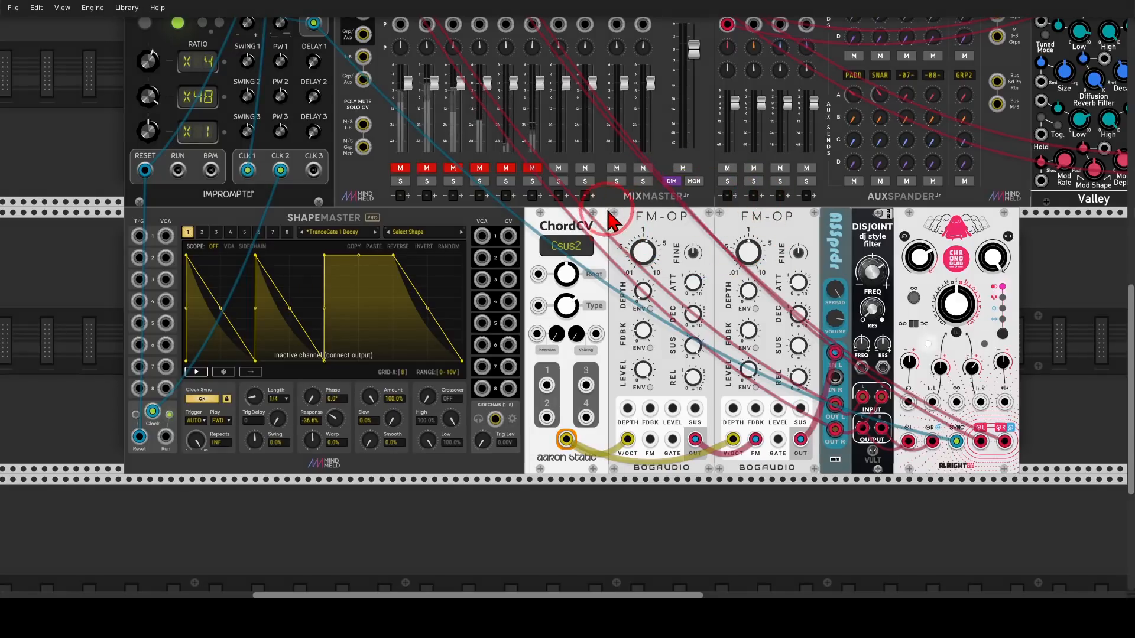
{"action": "mouse_move", "coordinate": [593, 206]}
{"action": "left_mouse_down"}
{"action": "mouse_move", "coordinate": [523, 227]}
{"action": "mouse_move", "coordinate": [617, 260]}
{"action": "mouse_move", "coordinate": [597, 224]}
{"action": "mouse_move", "coordinate": [612, 228]}
{"action": "left_mouse_up"}
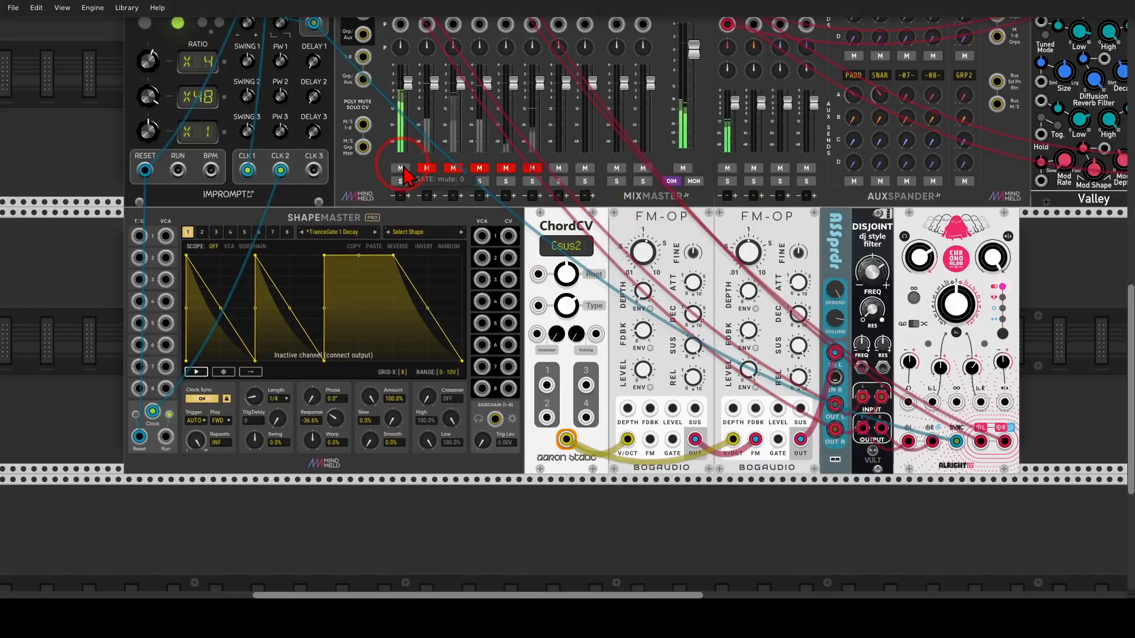
{"action": "mouse_move", "coordinate": [884, 376]}
{"action": "left_mouse_down"}
{"action": "mouse_move", "coordinate": [829, 396]}
{"action": "mouse_move", "coordinate": [880, 363]}
{"action": "mouse_move", "coordinate": [916, 386]}
{"action": "left_mouse_up"}
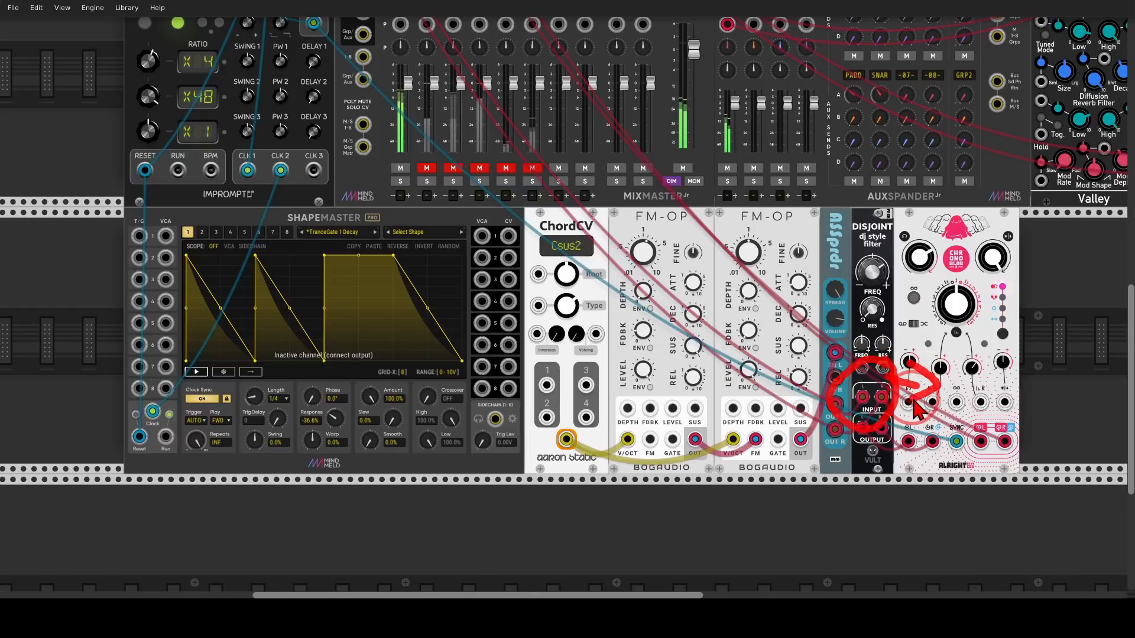
{"action": "left_click", "coordinate": [506, 169]}
{"action": "left_click_drag", "start_coordinate": [748, 295], "coordinate": [747, 302]}
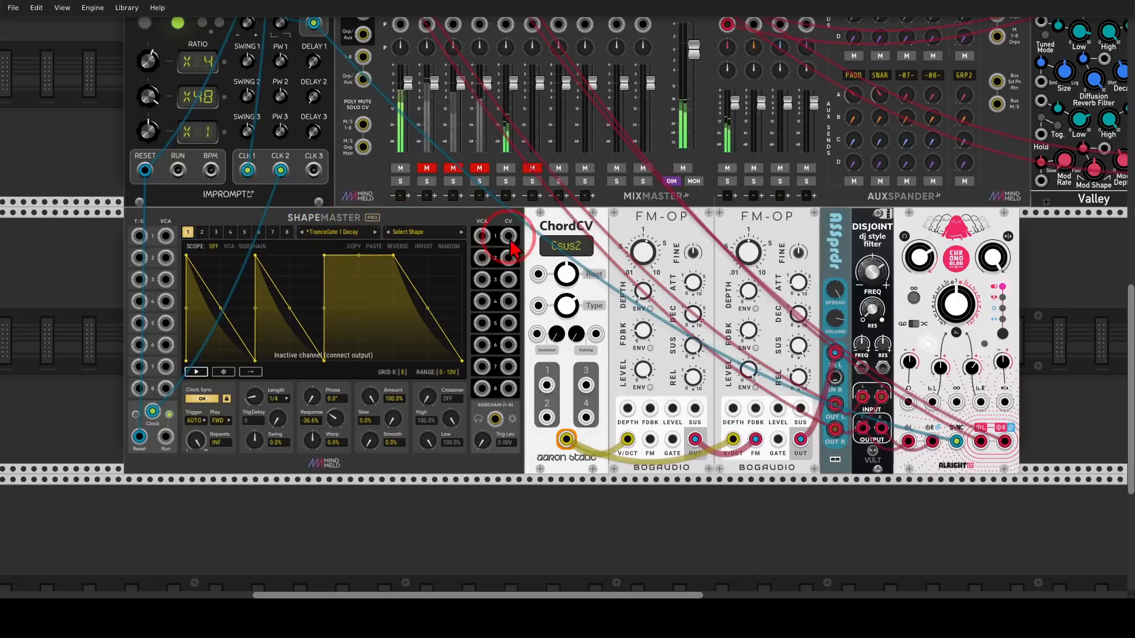
- Patch ShapeMaster's channel 1 CV output into both FM-OPs' Level inputs and channel 2's CV output into the second FM-OP's Depth input
{"action": "left_click_drag", "start_coordinate": [508, 236], "coordinate": [778, 407]}
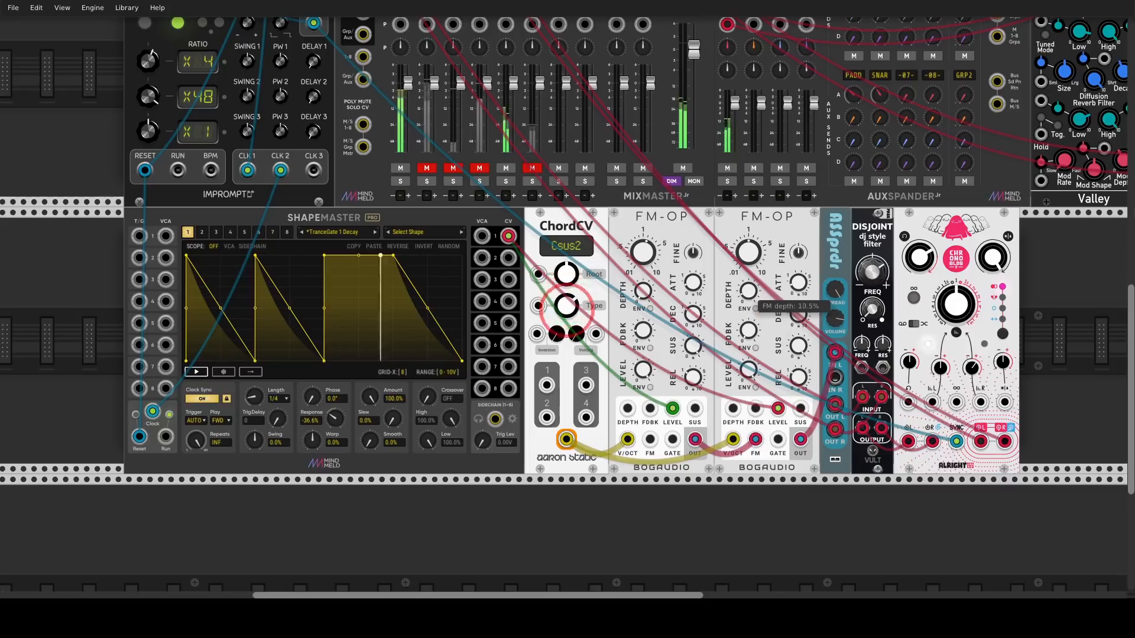
{"action": "left_click", "coordinate": [202, 232]}
{"action": "left_click_drag", "start_coordinate": [508, 258], "coordinate": [733, 408]}
{"action": "left_click_drag", "start_coordinate": [748, 291], "coordinate": [748, 221]}
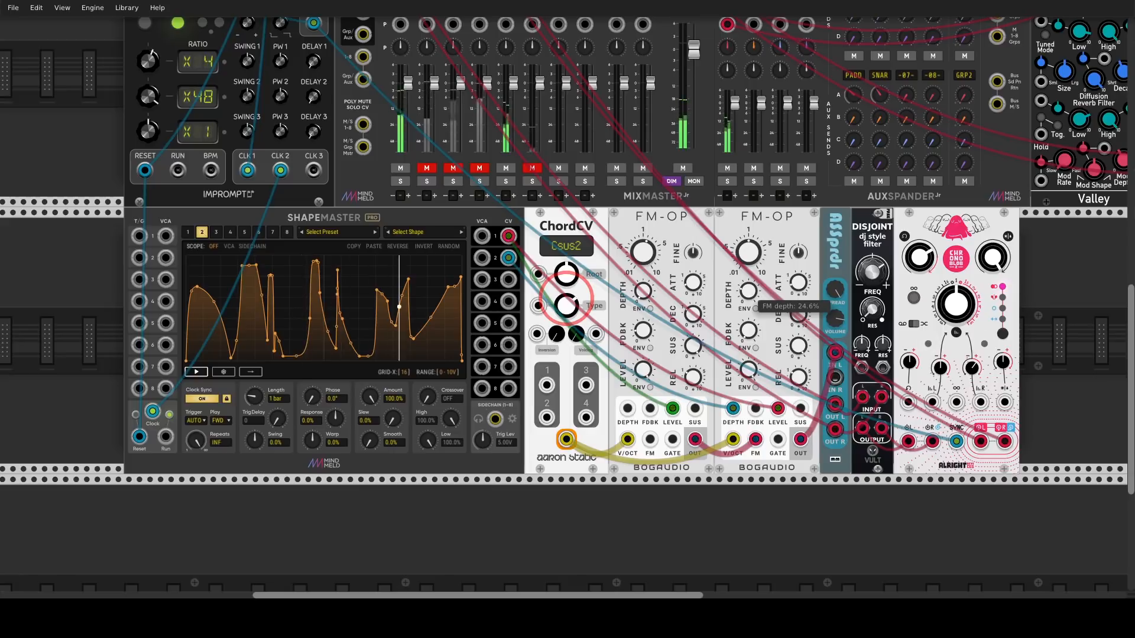
{"action": "double_click", "coordinate": [754, 300]}
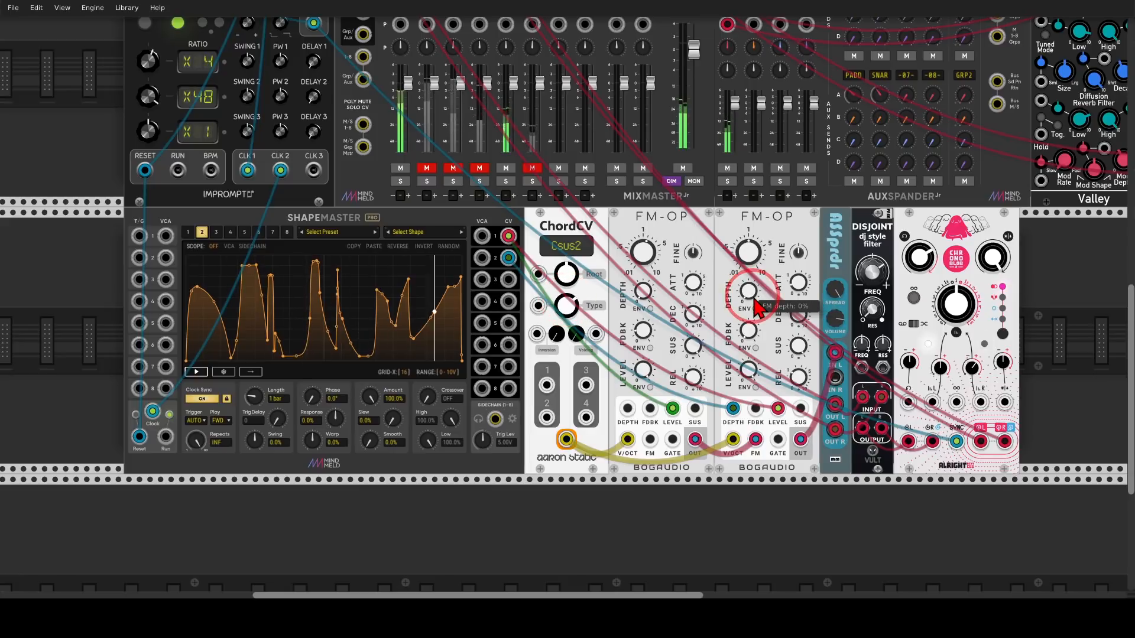
- Unmute the KICK channel on the MixMaster and reset the Clocked module
{"action": "scroll", "coordinate": [531, 248], "scroll_direction": "up", "scroll_amount": 10}
{"action": "left_click", "coordinate": [318, 180]}
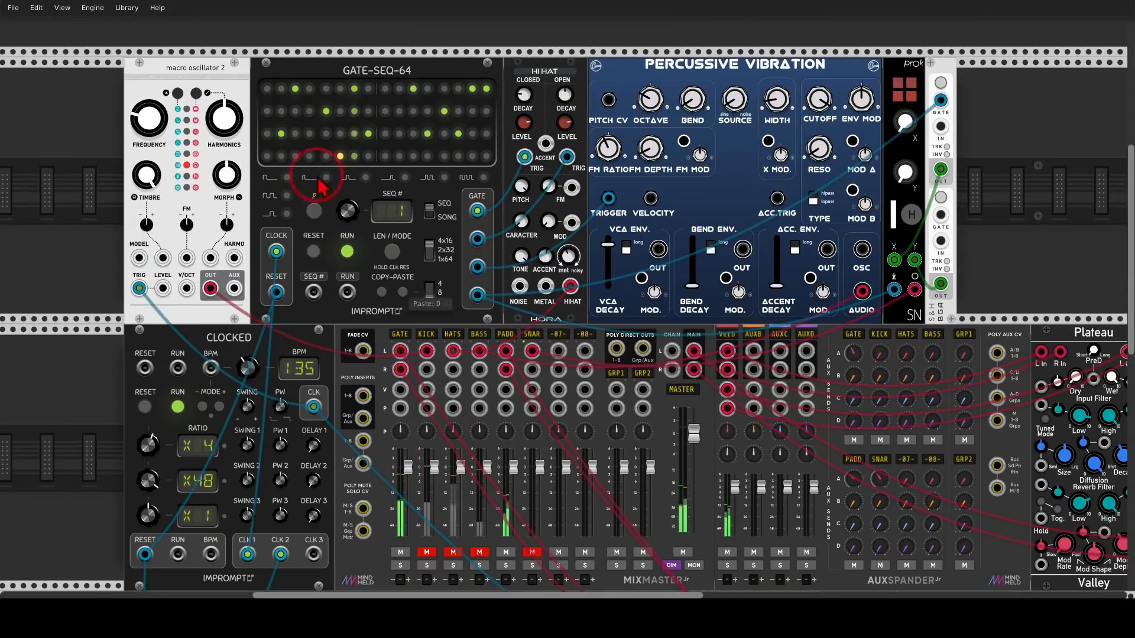
{"action": "mouse_move", "coordinate": [224, 24]}
{"action": "left_mouse_down"}
{"action": "mouse_move", "coordinate": [182, 37]}
{"action": "mouse_move", "coordinate": [252, 48]}
{"action": "mouse_move", "coordinate": [201, 24]}
{"action": "left_mouse_up"}
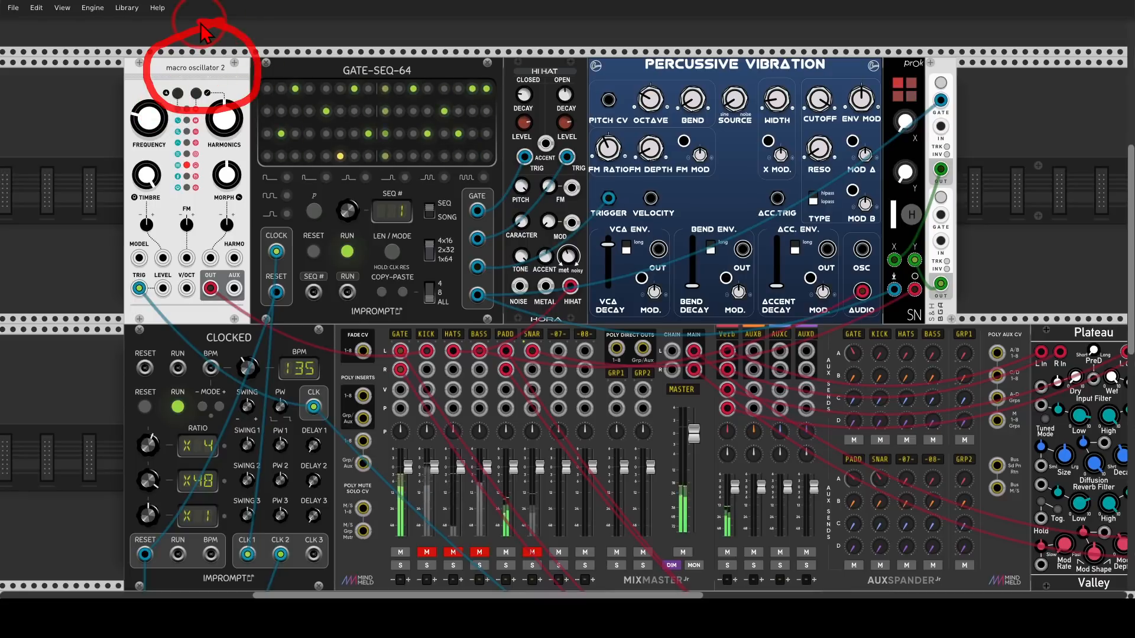
{"action": "left_click", "coordinate": [426, 552]}
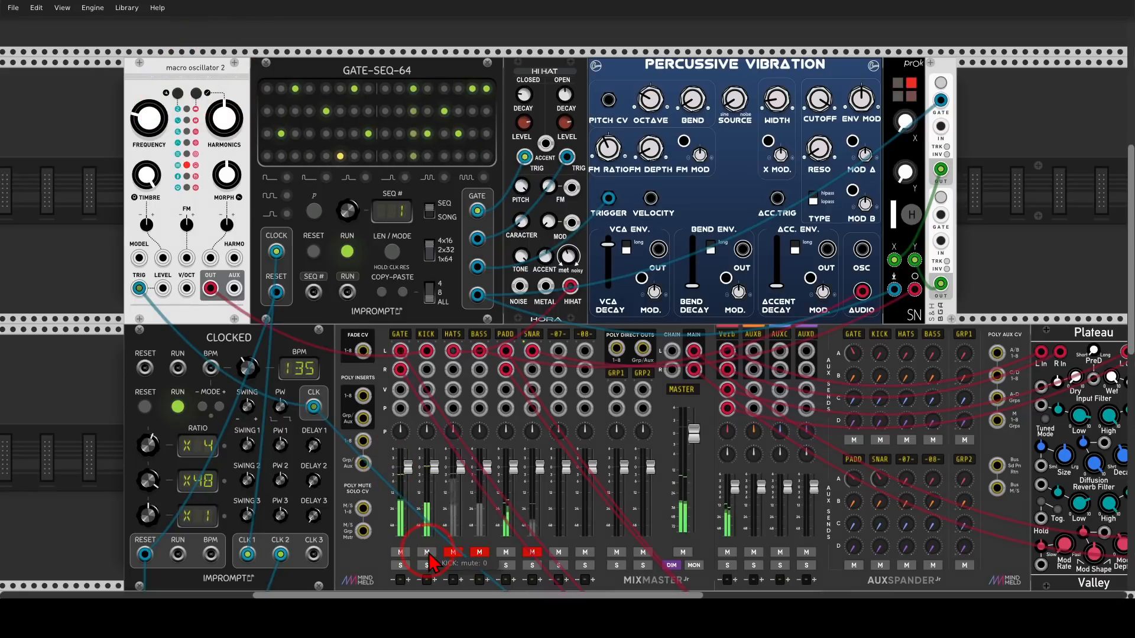
{"action": "left_click", "coordinate": [144, 406]}
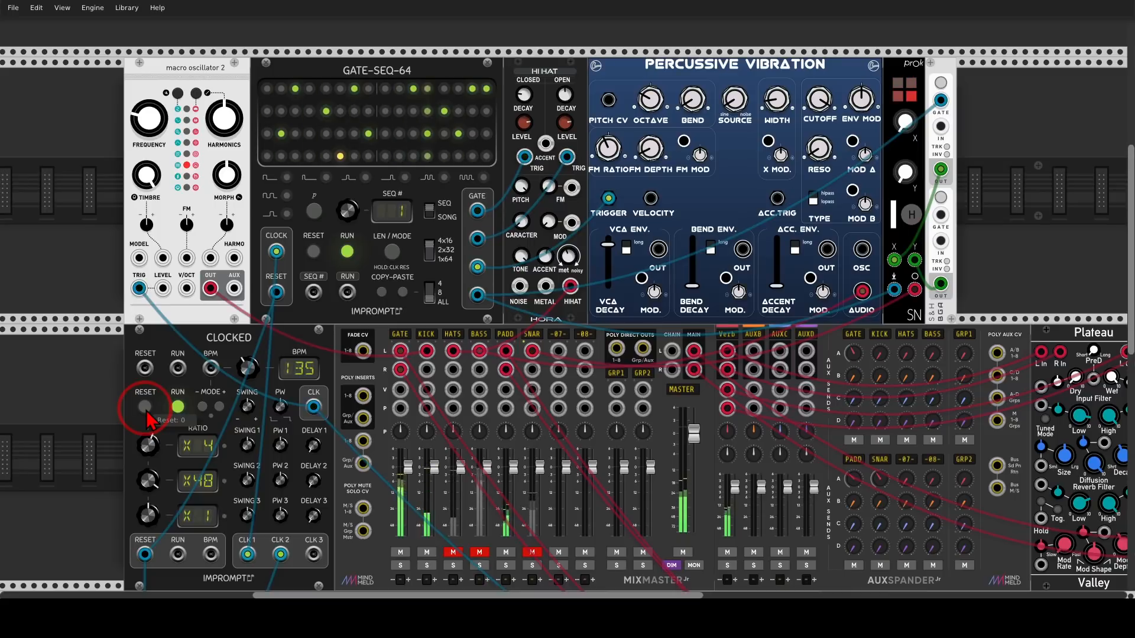
- Reset the second FM-OP's FM depth to 0% and unmute the HATS, BASS and SNAR channels on the MixMaster
{"action": "scroll", "coordinate": [145, 407], "scroll_direction": "down", "scroll_amount": 10}
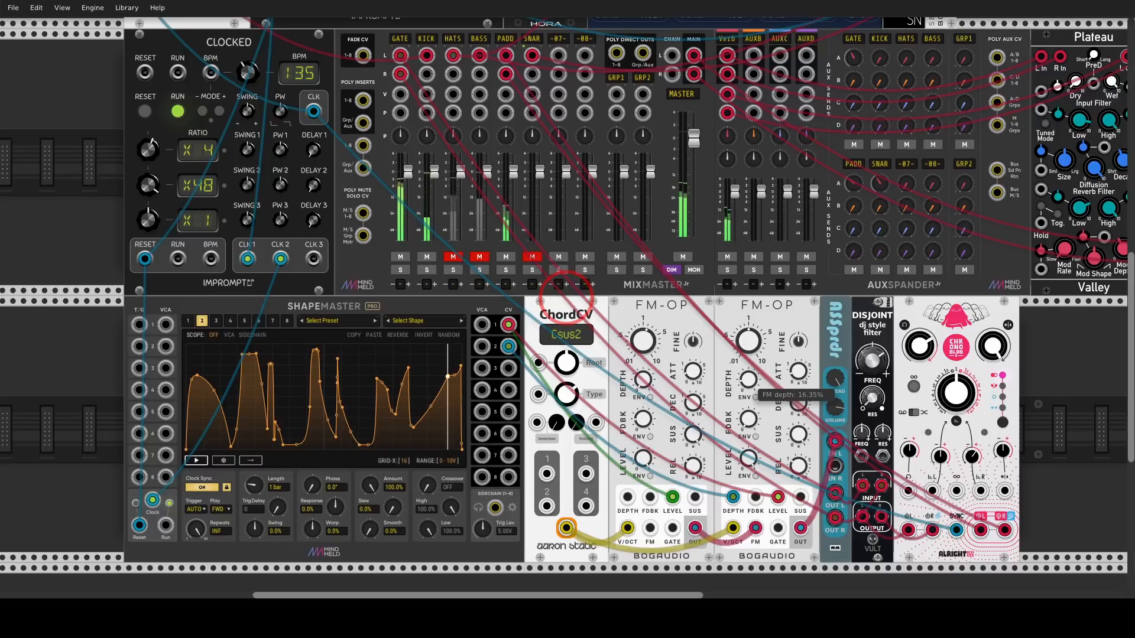
{"action": "double_click", "coordinate": [749, 381]}
{"action": "scroll", "coordinate": [455, 428], "scroll_direction": "up", "scroll_amount": 11}
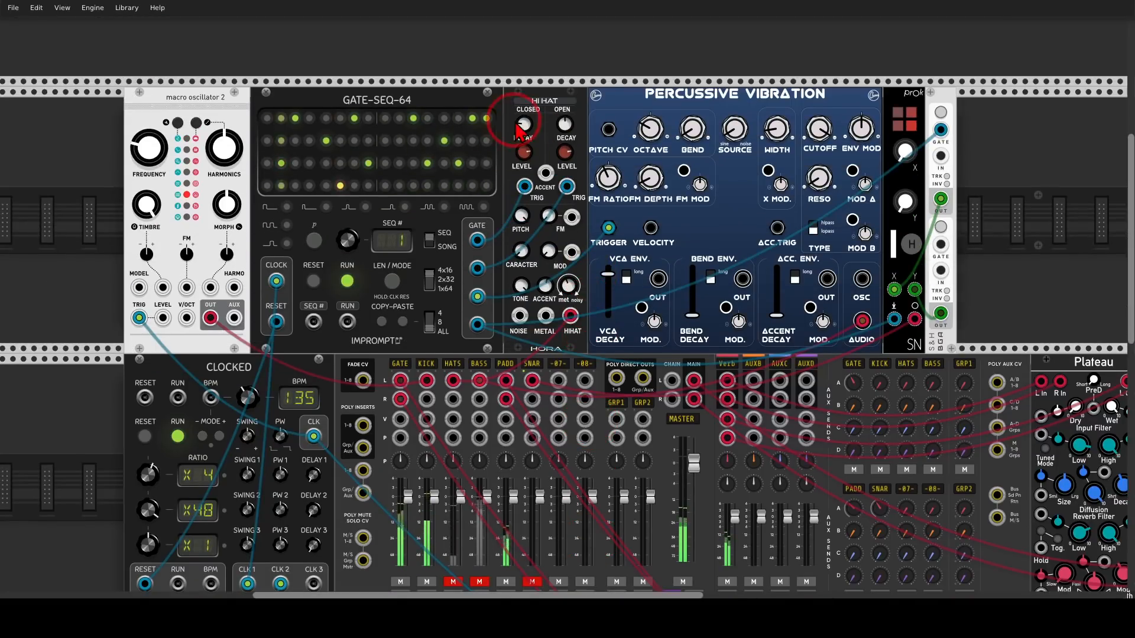
{"action": "scroll", "coordinate": [452, 420], "scroll_direction": "down", "scroll_amount": 2}
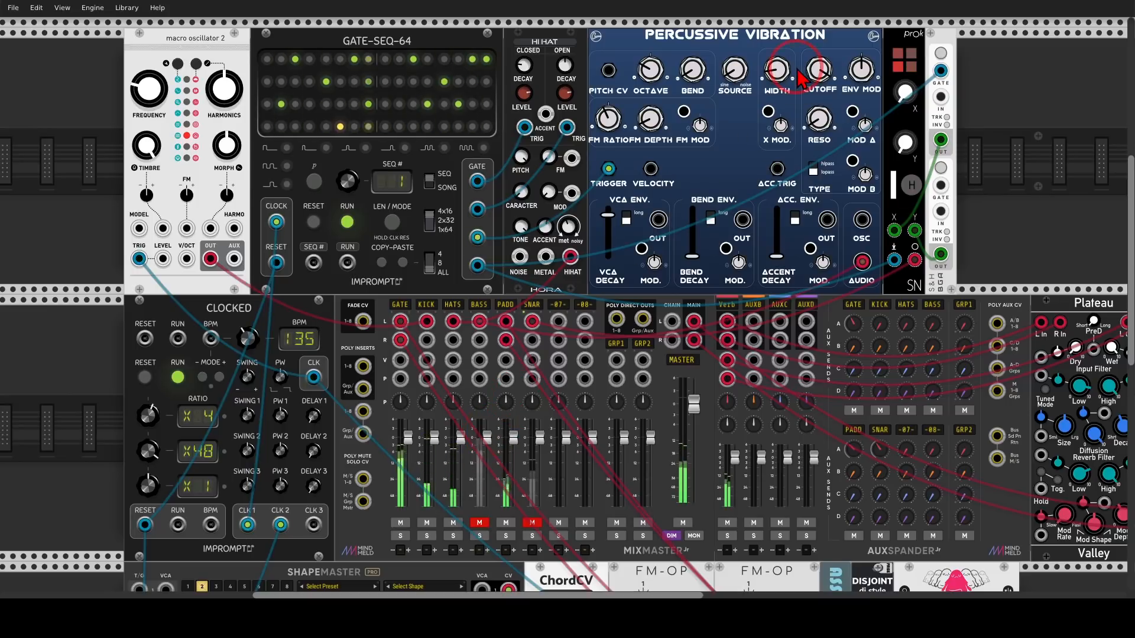
{"action": "mouse_move", "coordinate": [815, 30]}
{"action": "left_mouse_down"}
{"action": "mouse_move", "coordinate": [648, 58]}
{"action": "mouse_move", "coordinate": [761, 25]}
{"action": "left_mouse_up"}
{"action": "left_click", "coordinate": [477, 523]}
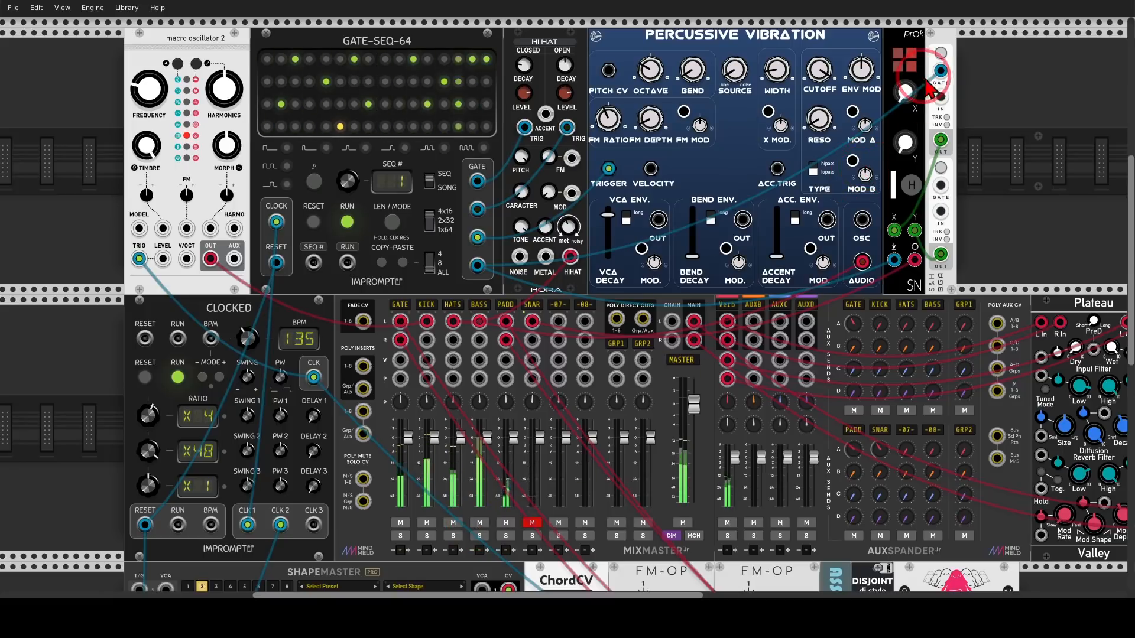
{"action": "left_click", "coordinate": [532, 522]}
- Sweep the FM depth and feedback amounts on the second FM-OP while the full mix plays
{"action": "scroll", "coordinate": [531, 522], "scroll_direction": "down", "scroll_amount": 3}
{"action": "left_click_drag", "start_coordinate": [853, 542], "coordinate": [800, 390]}
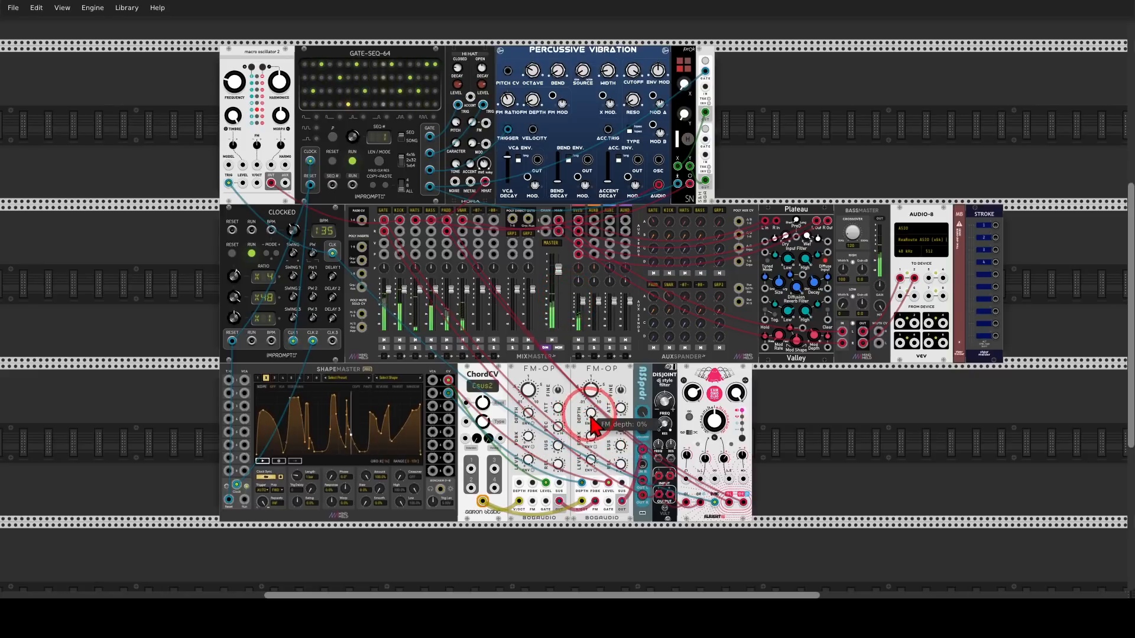
{"action": "left_click_drag", "start_coordinate": [589, 416], "coordinate": [564, 299]}
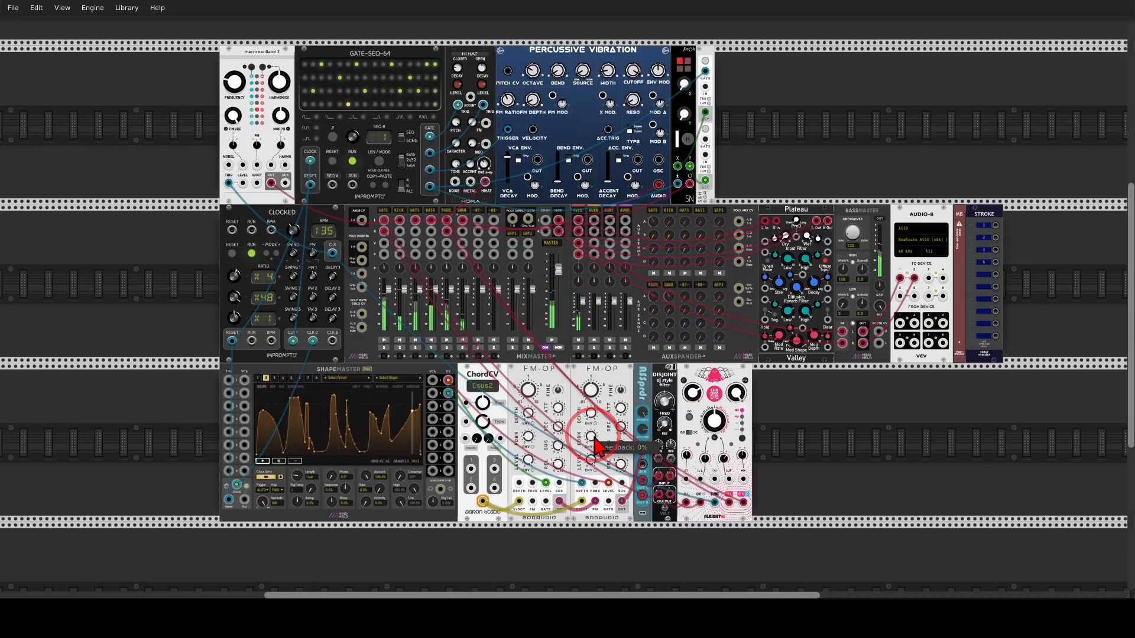
{"action": "left_click_drag", "start_coordinate": [591, 436], "coordinate": [564, 298]}
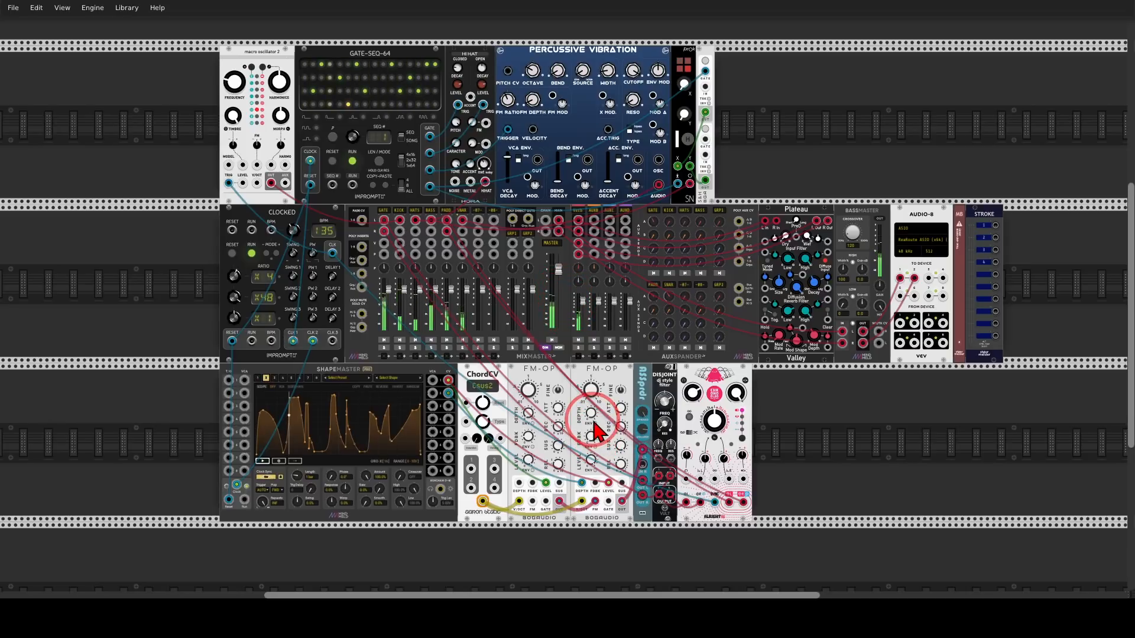
{"action": "left_click_drag", "start_coordinate": [593, 422], "coordinate": [565, 294]}
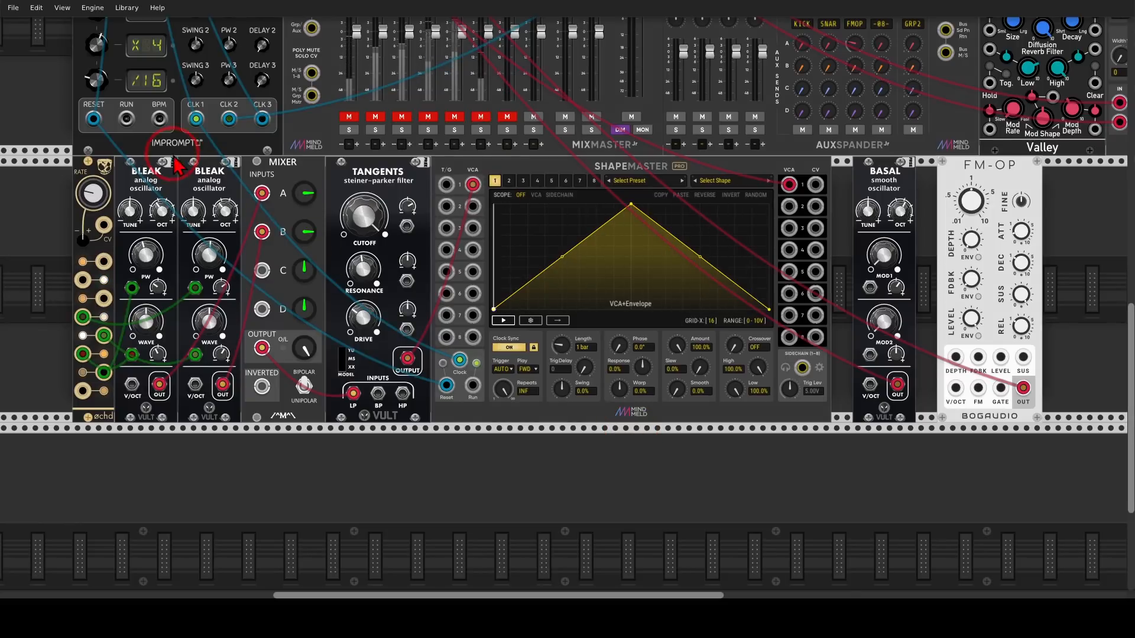
{"action": "mouse_move", "coordinate": [216, 145]}
{"action": "left_mouse_down"}
{"action": "mouse_move", "coordinate": [197, 142]}
{"action": "mouse_move", "coordinate": [177, 198]}
{"action": "mouse_move", "coordinate": [217, 153]}
{"action": "mouse_move", "coordinate": [248, 201]}
{"action": "mouse_move", "coordinate": [367, 231]}
{"action": "mouse_move", "coordinate": [357, 267]}
{"action": "left_mouse_up"}
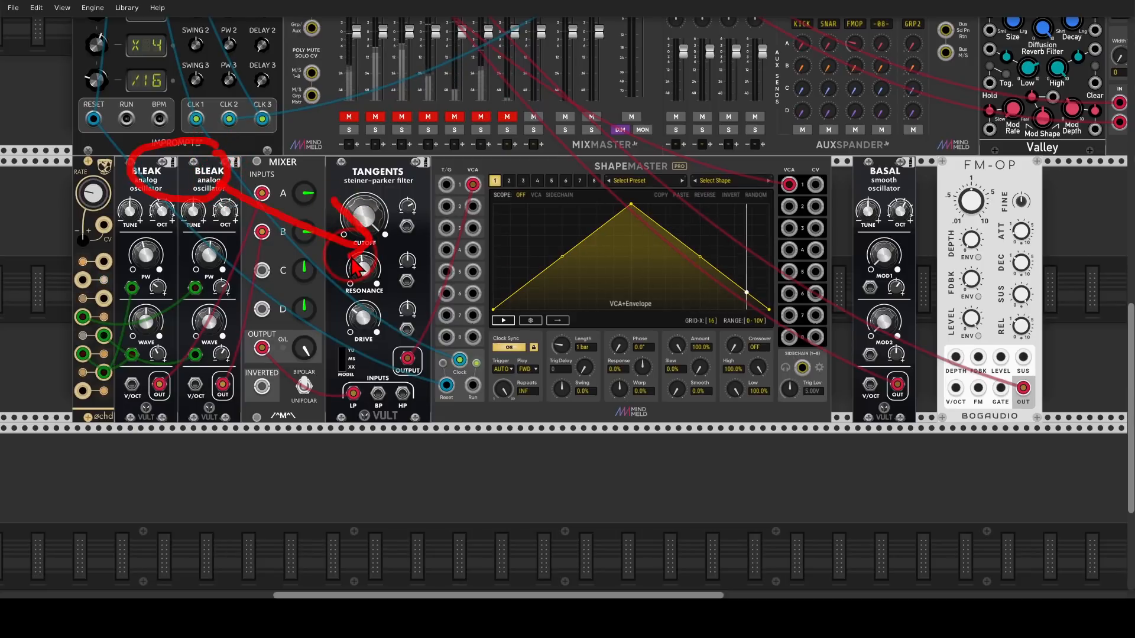
{"action": "mouse_move", "coordinate": [482, 149]}
{"action": "left_mouse_down"}
{"action": "mouse_move", "coordinate": [464, 154]}
{"action": "mouse_move", "coordinate": [496, 208]}
{"action": "mouse_move", "coordinate": [488, 167]}
{"action": "left_mouse_up"}
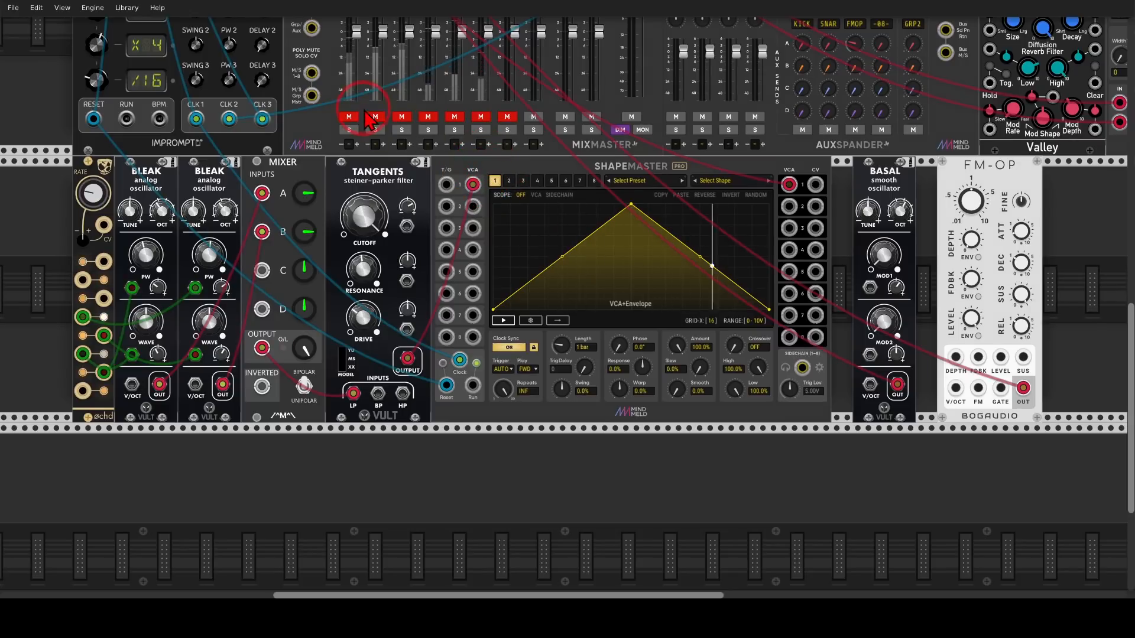
- Unmute the first MixMaster channel and redraw ShapeMaster channel 1's shape as one full-height opening step with all other steps at zero
{"action": "left_click_drag", "start_coordinate": [467, 260], "coordinate": [473, 291]}
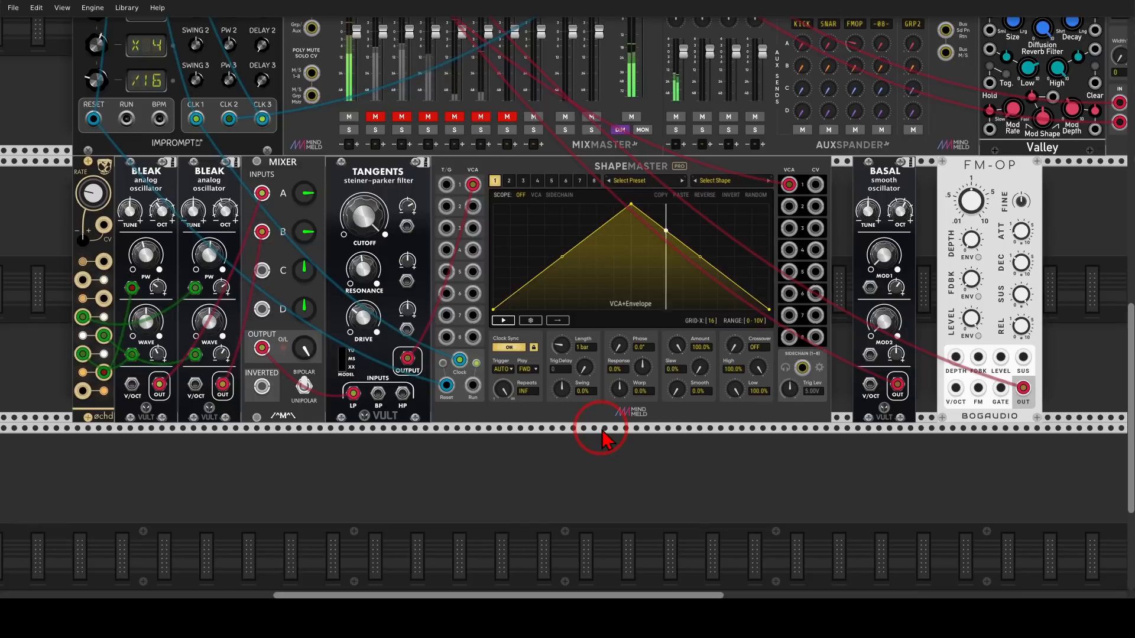
{"action": "scroll", "coordinate": [710, 375], "scroll_direction": "up", "scroll_amount": 2}
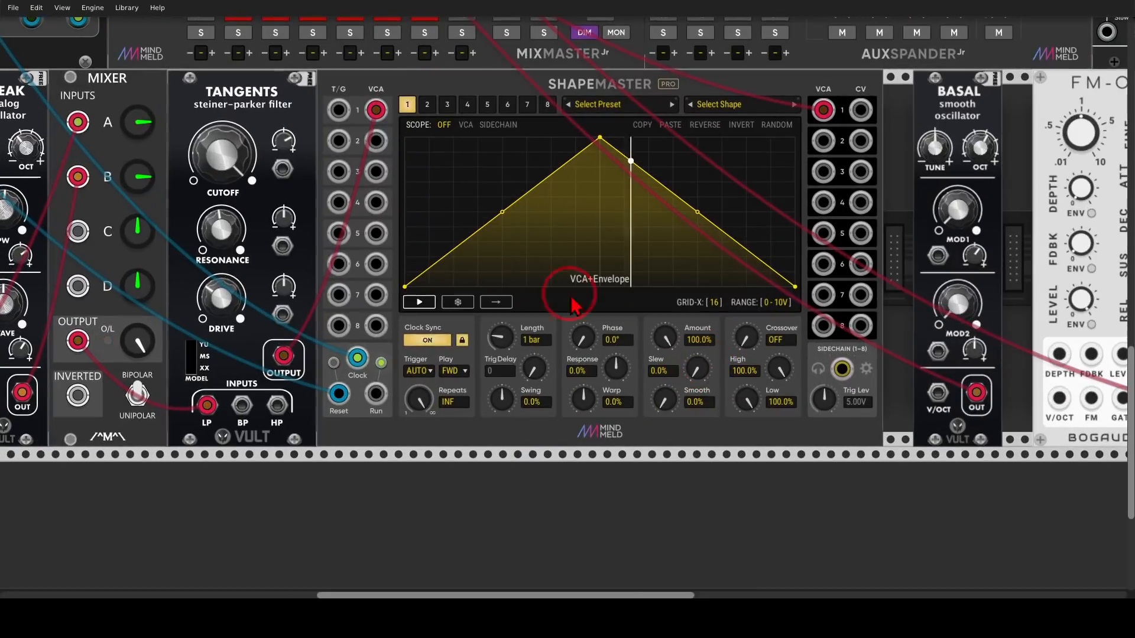
{"action": "left_click_drag", "start_coordinate": [426, 241], "coordinate": [426, 139]}
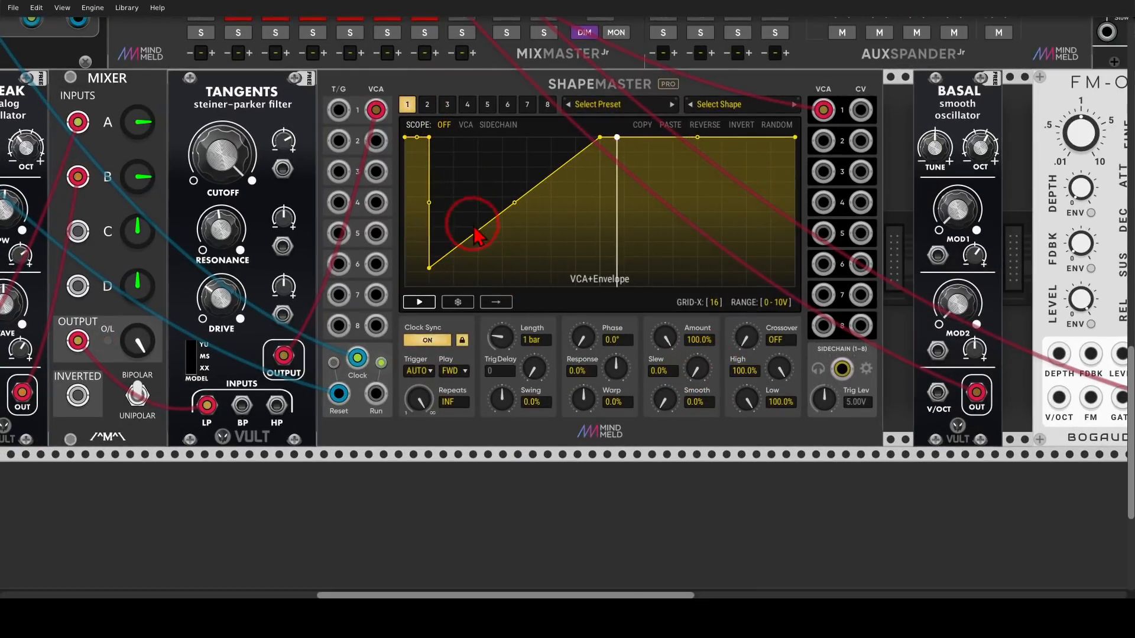
{"action": "left_click_drag", "start_coordinate": [471, 260], "coordinate": [474, 313]}
{"action": "left_click_drag", "start_coordinate": [512, 278], "coordinate": [513, 299]}
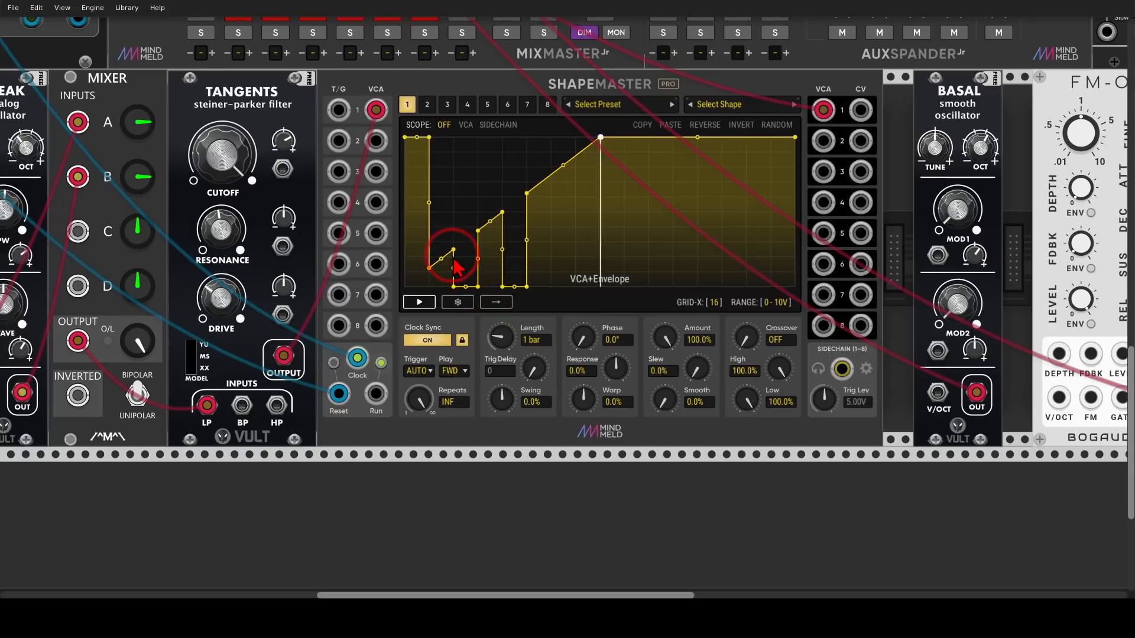
{"action": "double_click", "coordinate": [455, 251]}
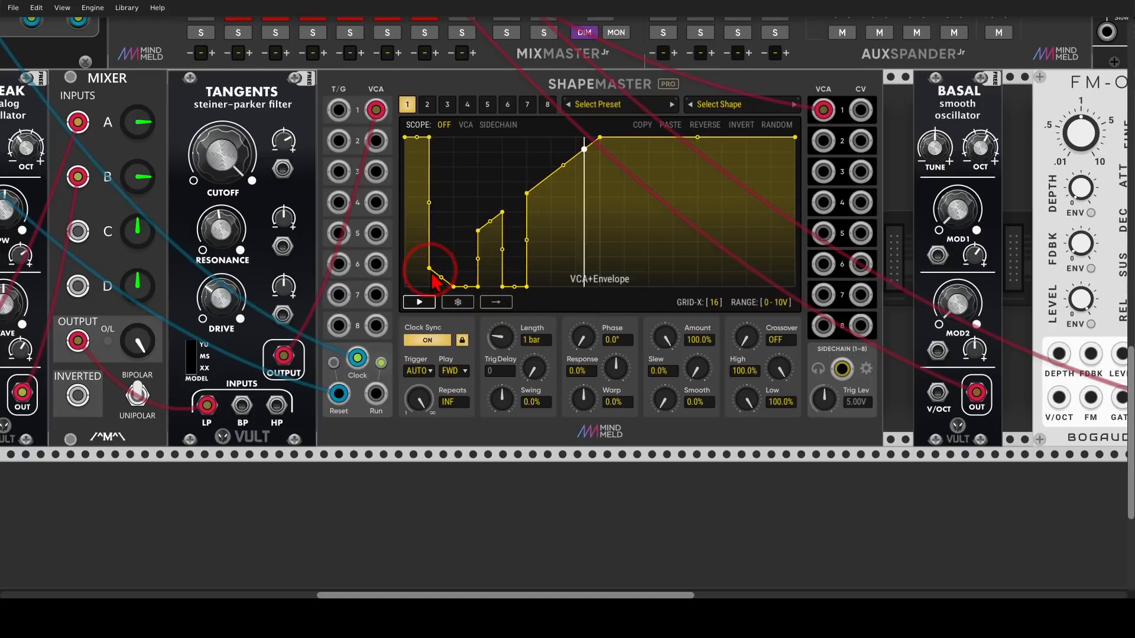
{"action": "left_click_drag", "start_coordinate": [433, 289], "coordinate": [794, 302]}
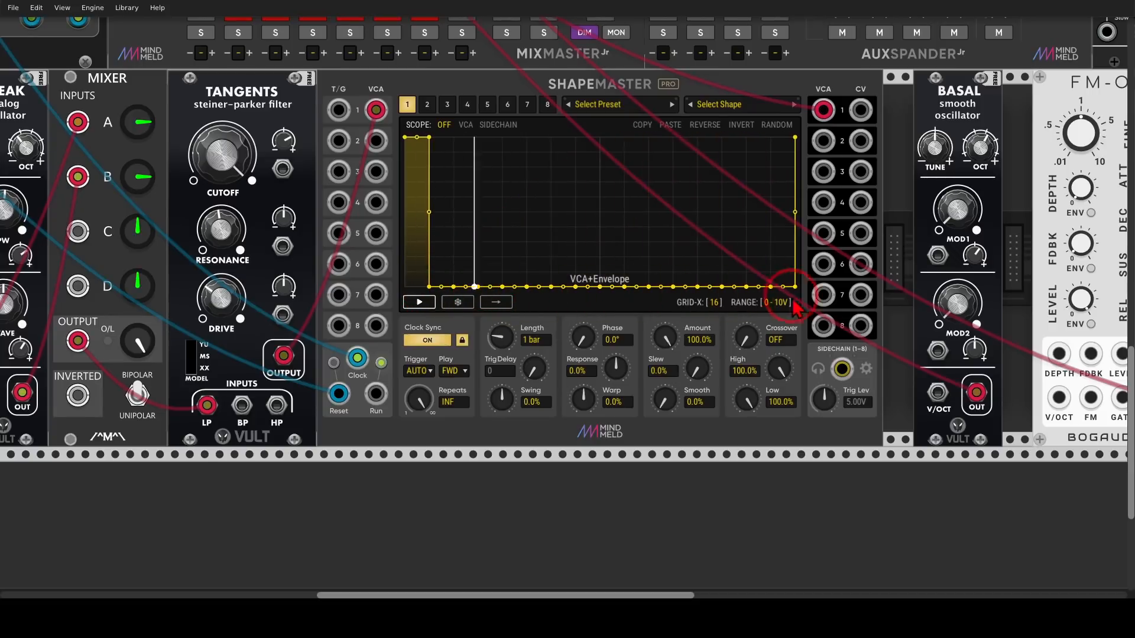
- Draw five more one-step pulses of varying heights across channel 1's shape, with the one just past the middle at full height
{"action": "left_click", "coordinate": [467, 161], "text": "shift"}
{"action": "left_click", "coordinate": [520, 191], "text": "shift"}
{"action": "left_click", "coordinate": [584, 214], "text": "shift"}
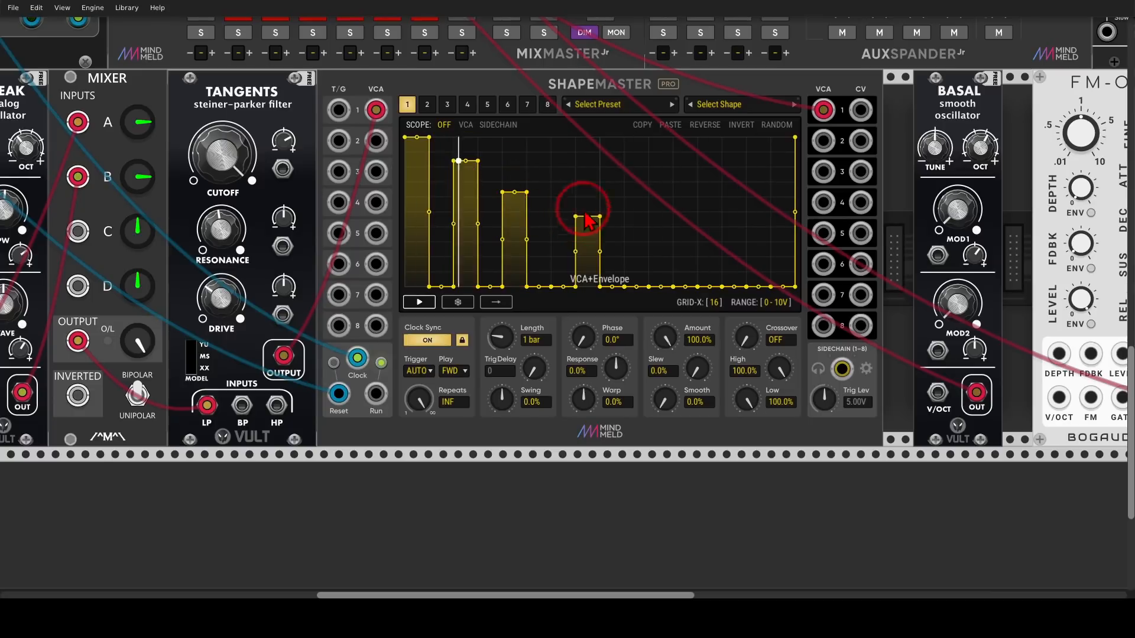
{"action": "left_click", "coordinate": [638, 166], "text": "shift"}
{"action": "left_click", "coordinate": [725, 224], "text": "shift"}
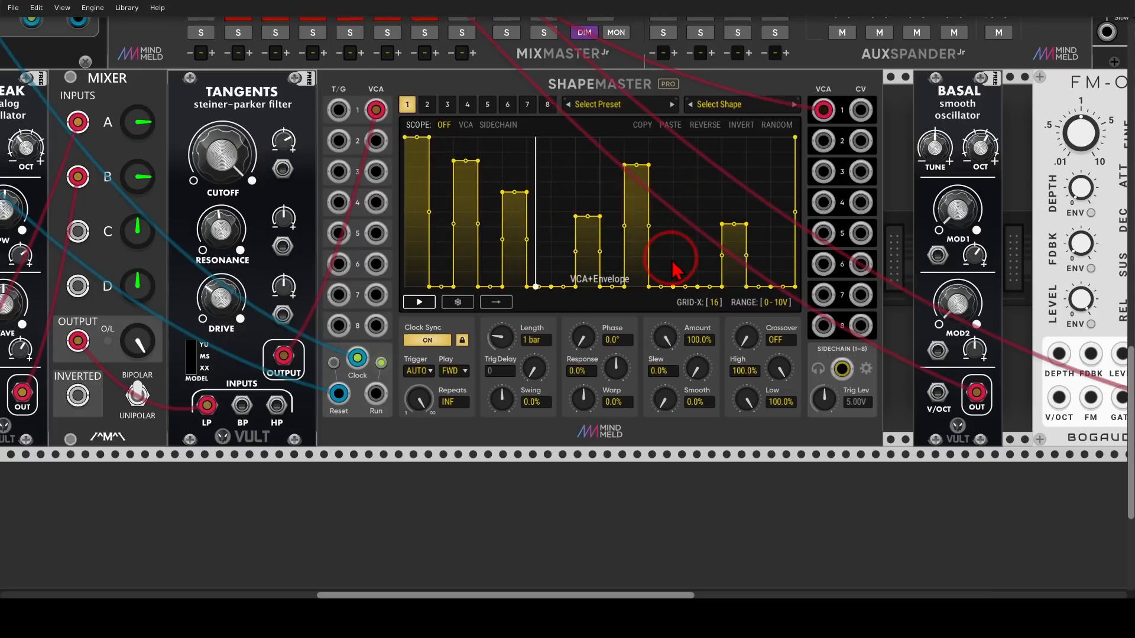
{"action": "left_click_drag", "start_coordinate": [634, 168], "coordinate": [639, 127]}
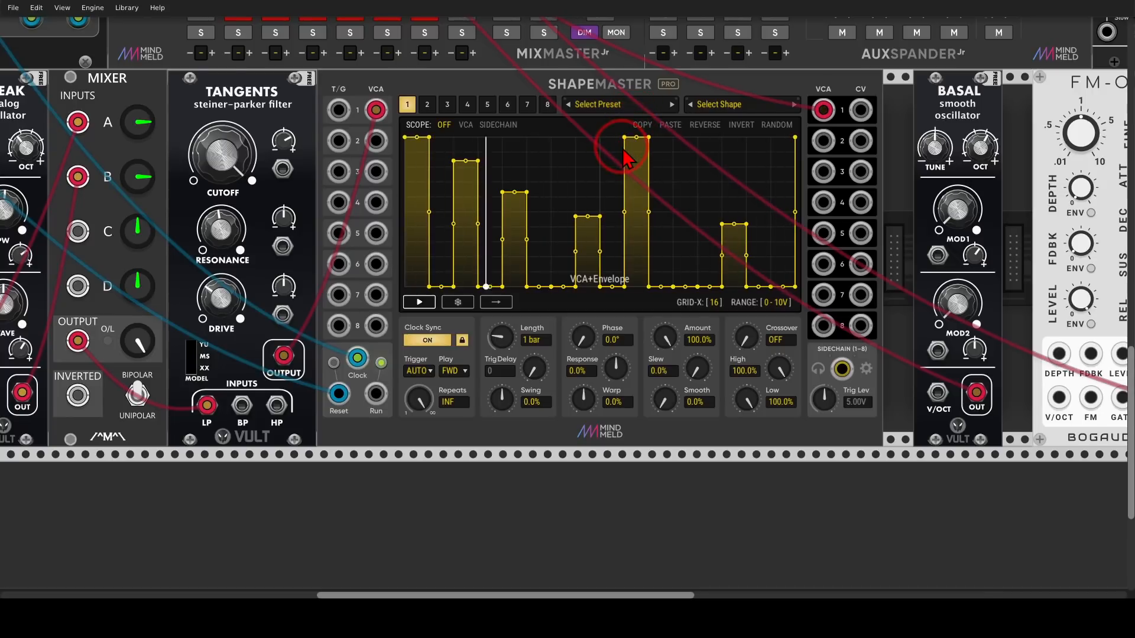
- Set channel 1's Grid-X to 32 for three narrower pulses near the shape's end, and set Smooth to 100%
{"action": "left_click", "coordinate": [715, 305]}
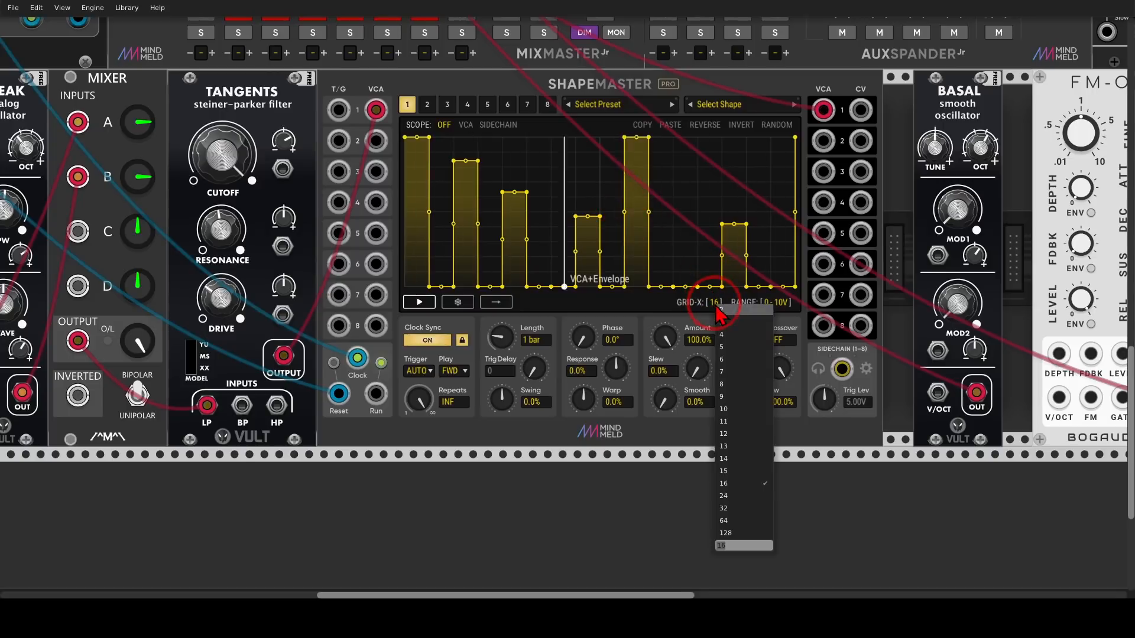
{"action": "left_click", "coordinate": [739, 509]}
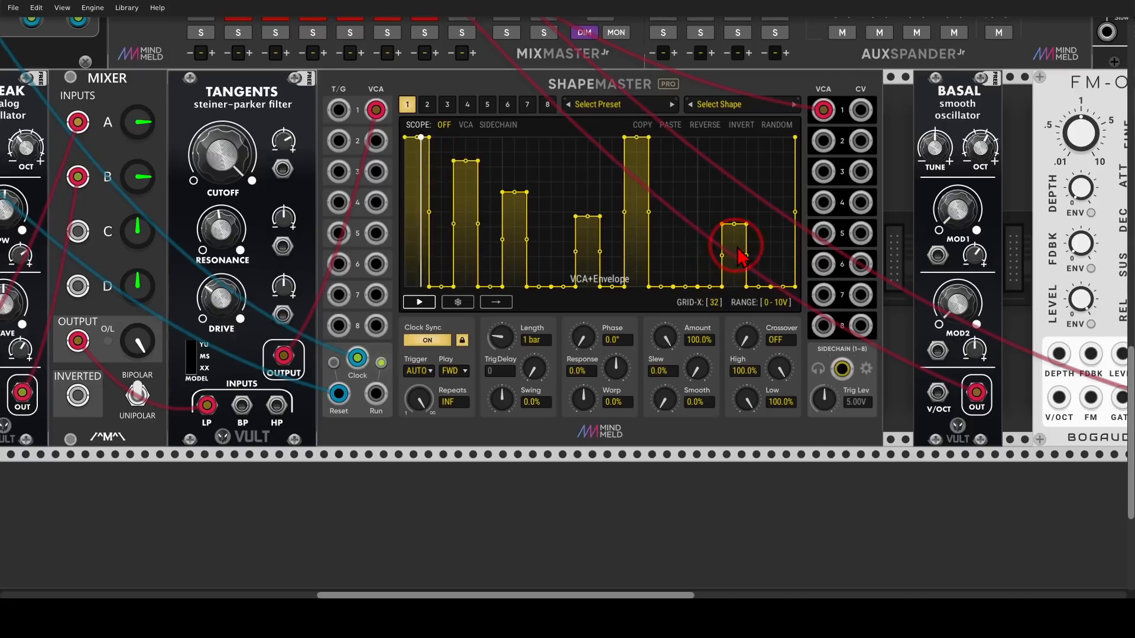
{"action": "mouse_move", "coordinate": [744, 265]}
{"action": "left_mouse_down"}
{"action": "mouse_move", "coordinate": [747, 298]}
{"action": "mouse_move", "coordinate": [762, 263]}
{"action": "mouse_move", "coordinate": [751, 260]}
{"action": "mouse_move", "coordinate": [757, 203]}
{"action": "mouse_move", "coordinate": [774, 216]}
{"action": "mouse_move", "coordinate": [779, 140]}
{"action": "mouse_move", "coordinate": [709, 183]}
{"action": "left_mouse_up"}
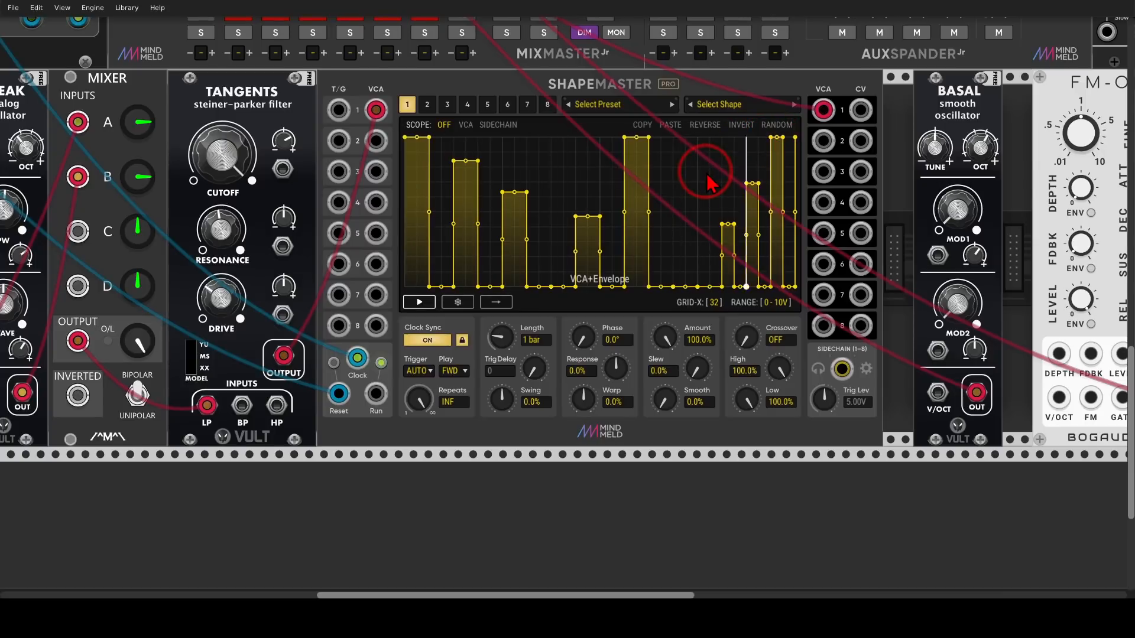
{"action": "left_click", "coordinate": [664, 397]}
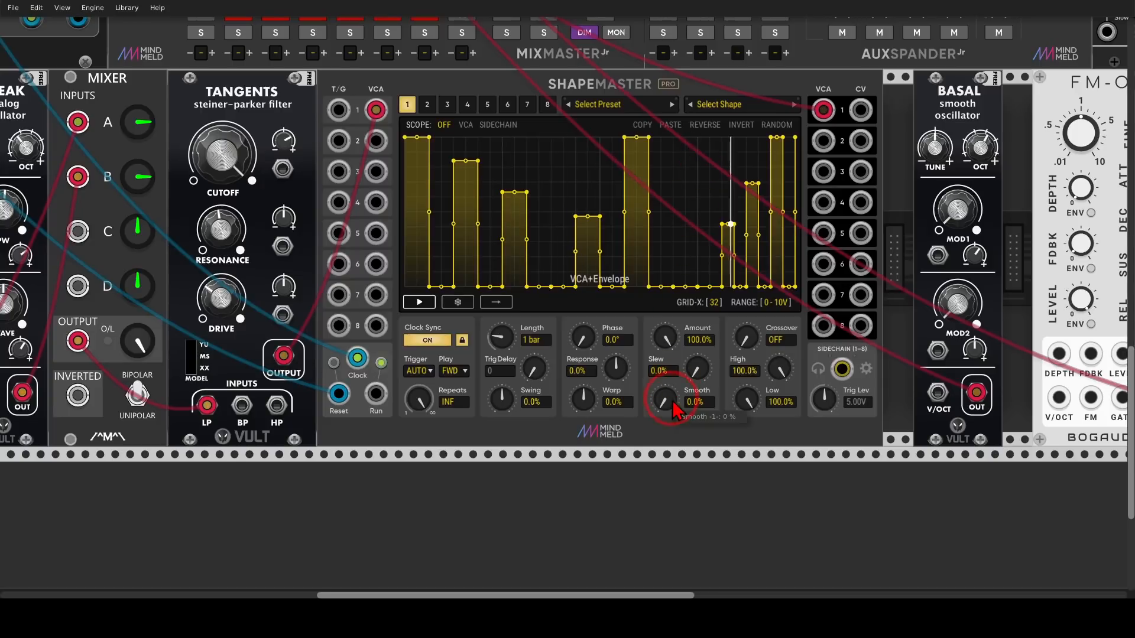
{"action": "left_click_drag", "start_coordinate": [665, 397], "coordinate": [656, 390]}
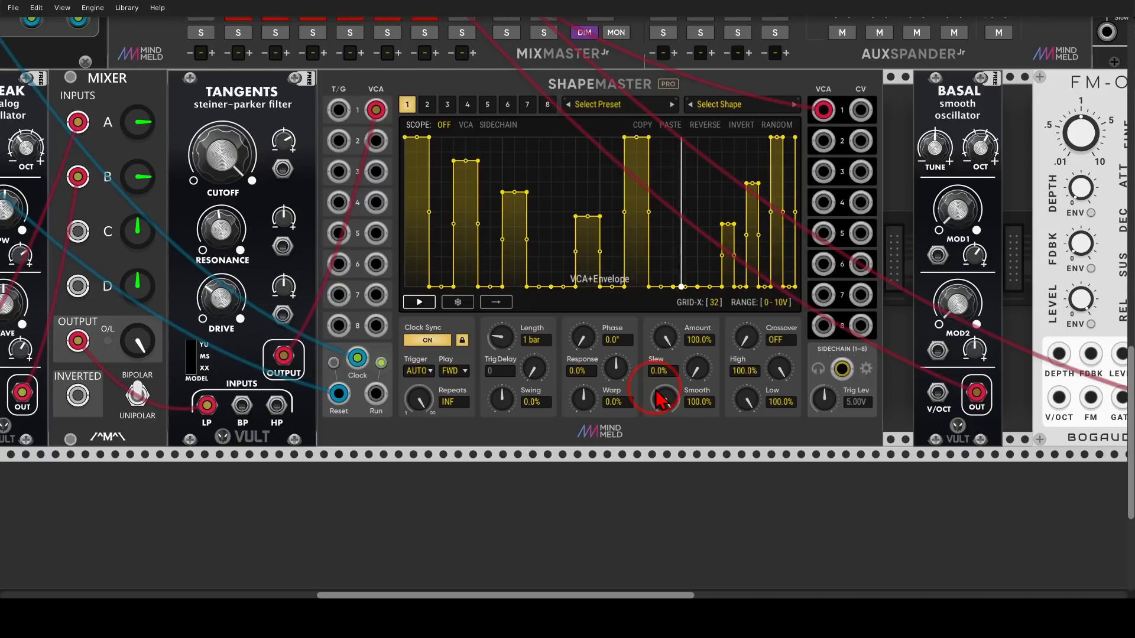
- Patch ShapeMaster channel 2's CV output into the Tangents filter's cutoff CV input and randomize its shape twice with Stepped enabled
{"action": "left_click", "coordinate": [427, 105]}
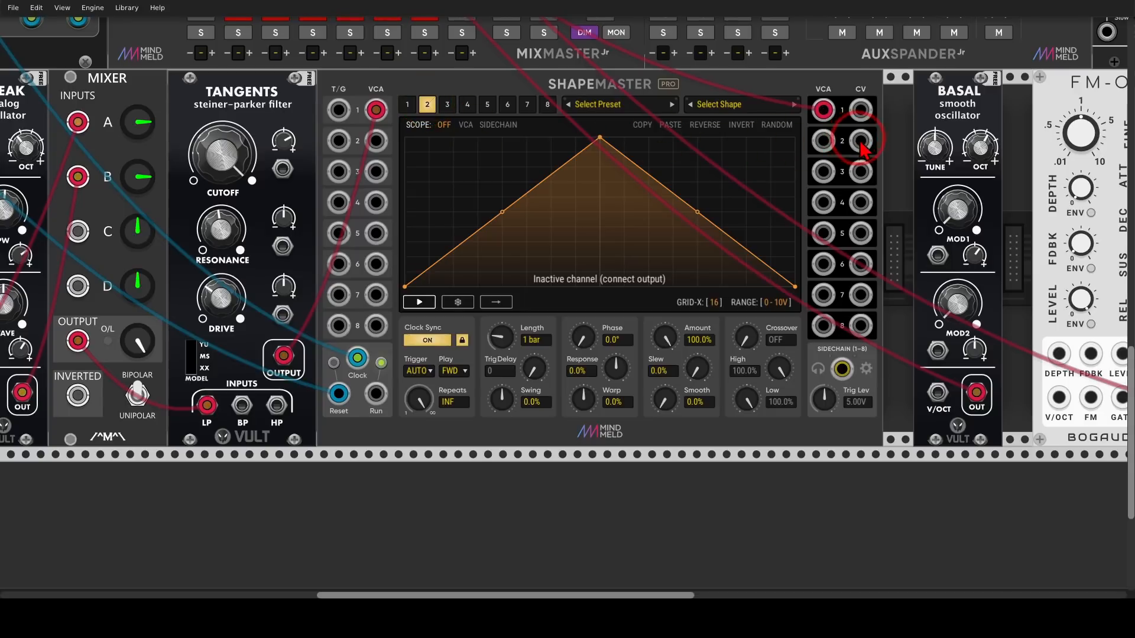
{"action": "left_click_drag", "start_coordinate": [860, 141], "coordinate": [283, 169]}
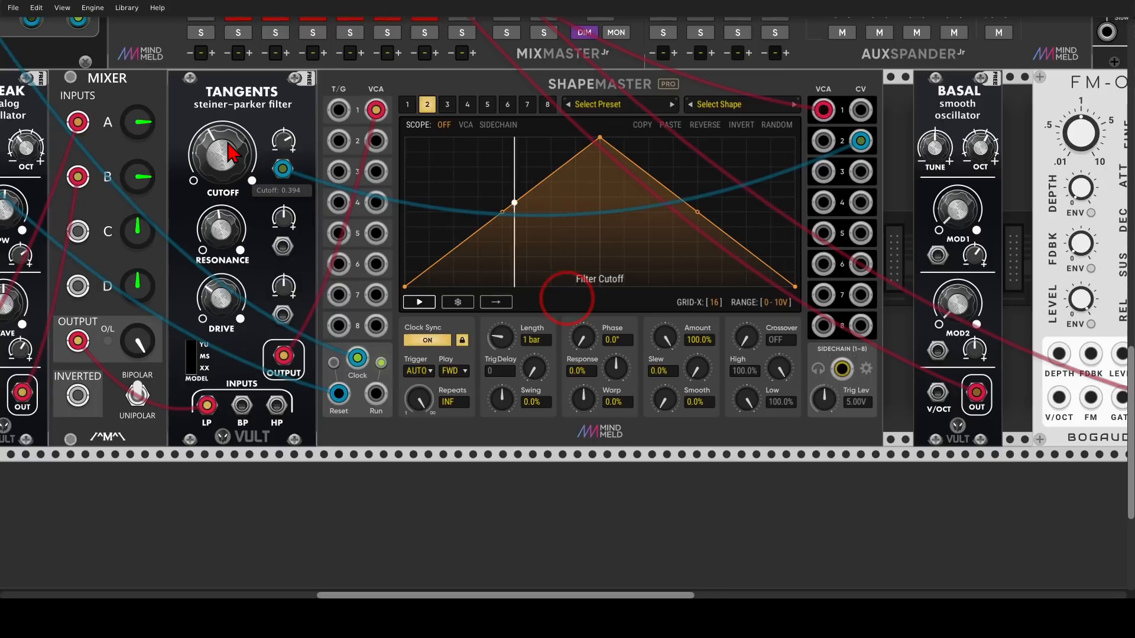
{"action": "right_click", "coordinate": [773, 133]}
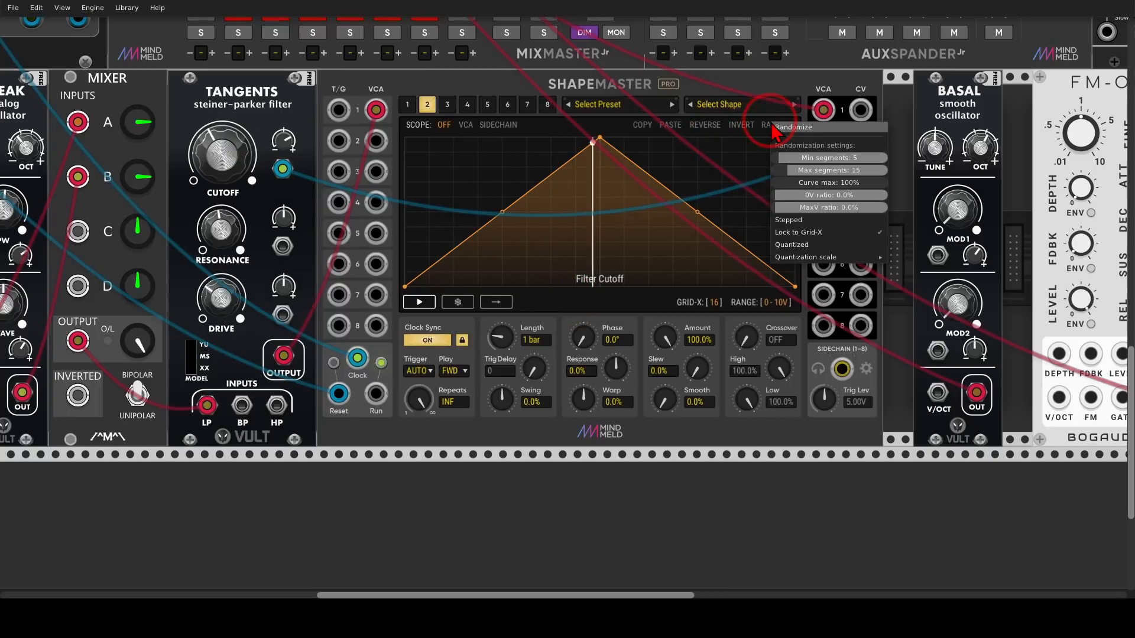
{"action": "left_click", "coordinate": [836, 220]}
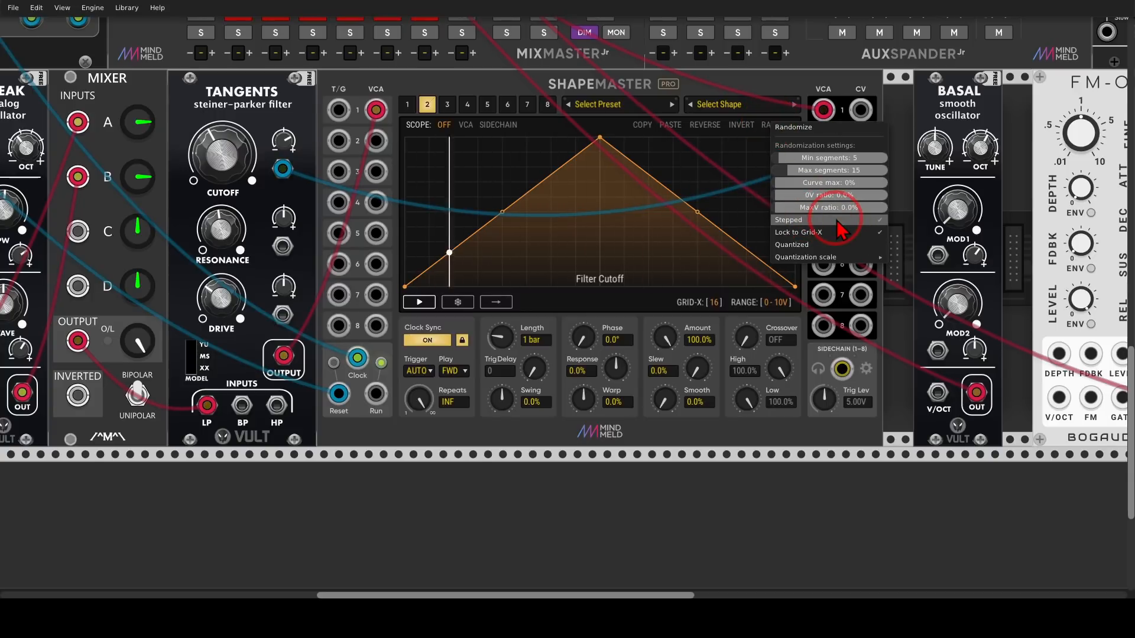
{"action": "left_click", "coordinate": [795, 128]}
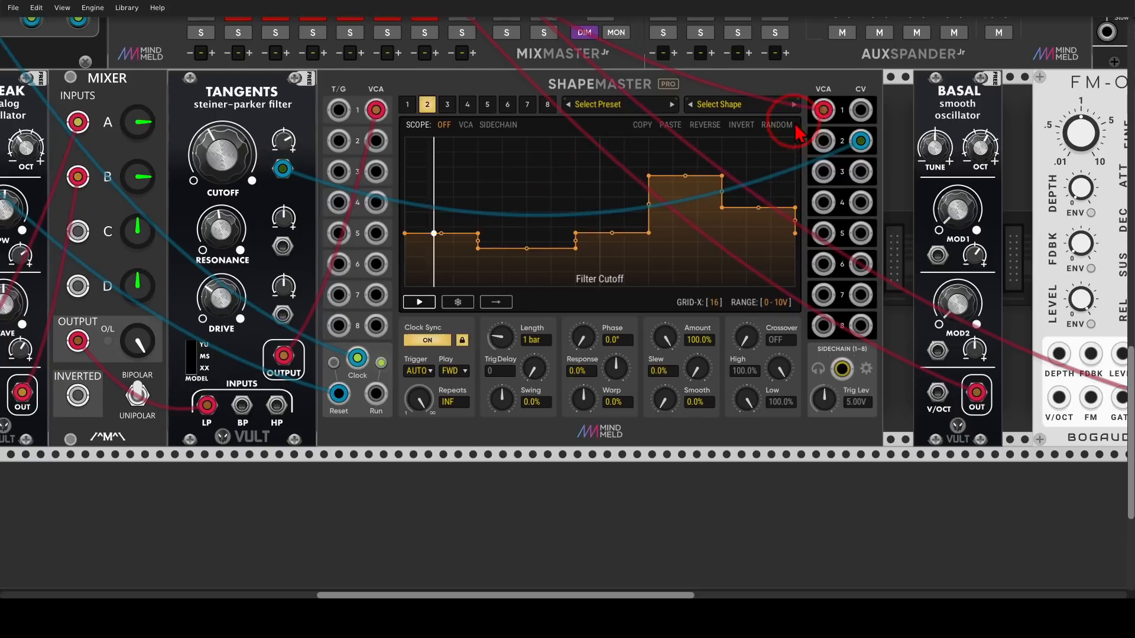
{"action": "left_click", "coordinate": [787, 134]}
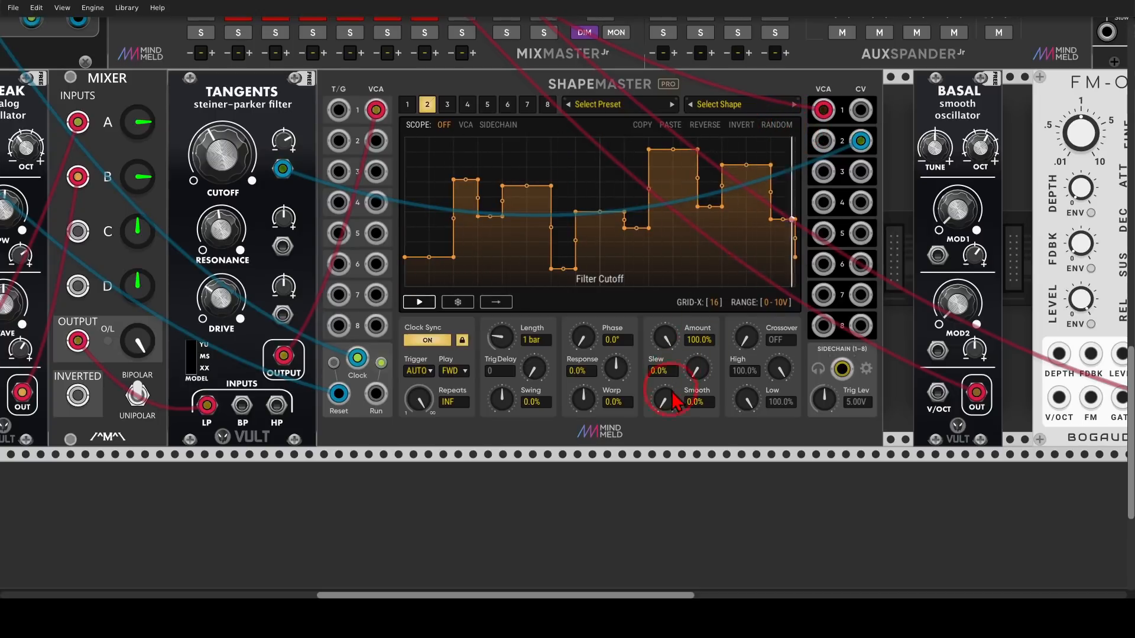
- Set channel 2's Smooth to 100% and its range to +/- 5V
{"action": "left_click_drag", "start_coordinate": [666, 401], "coordinate": [666, 289]}
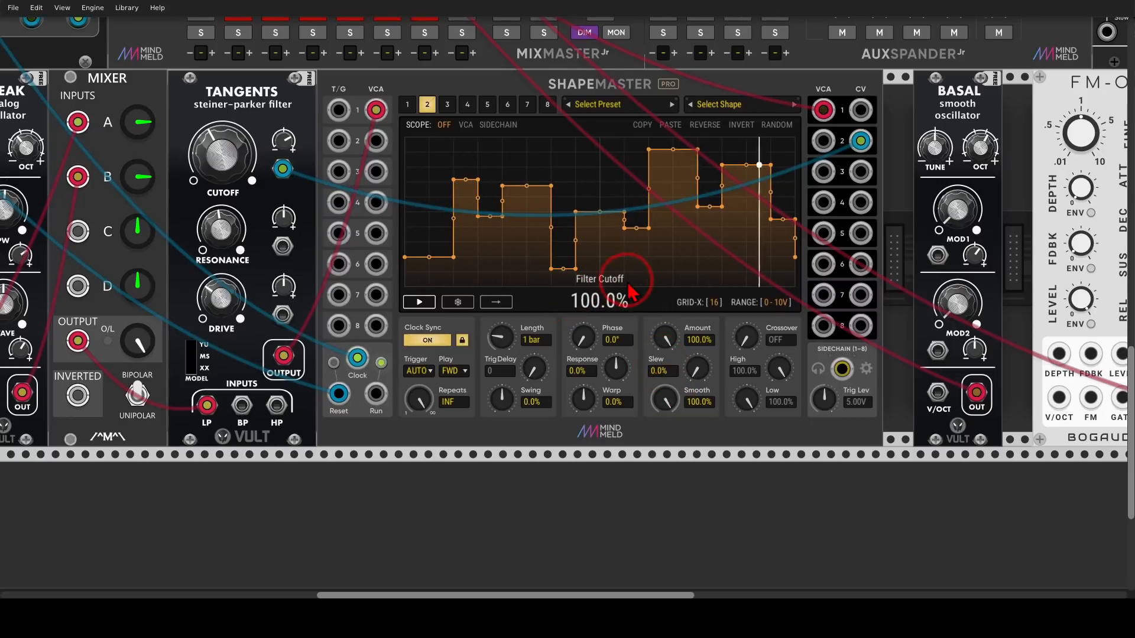
{"action": "left_click", "coordinate": [764, 304]}
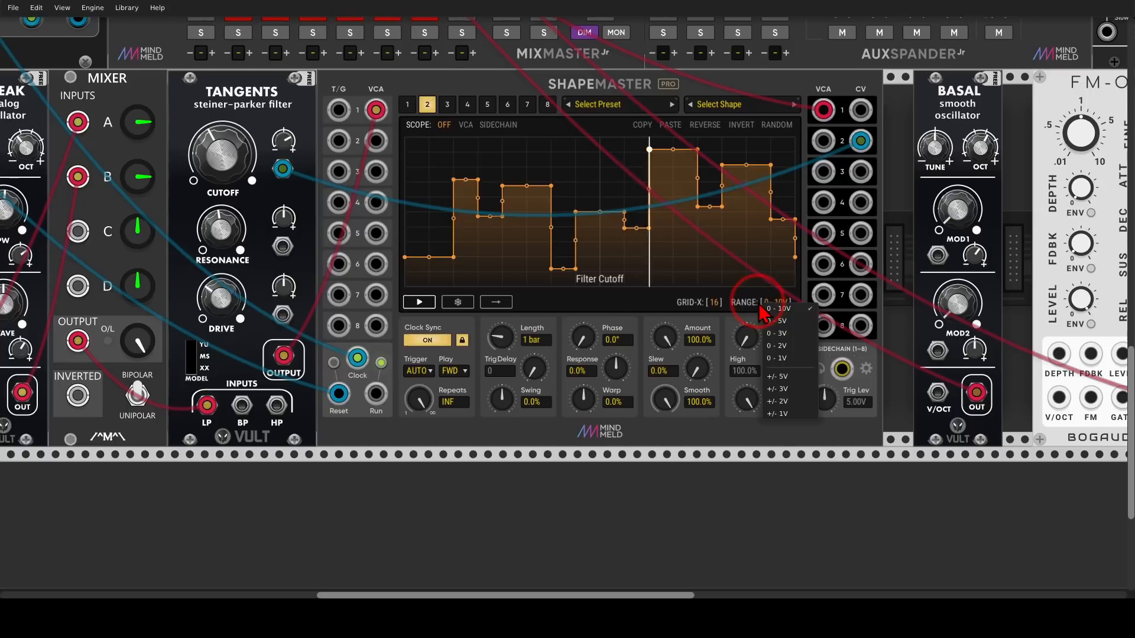
{"action": "left_click", "coordinate": [786, 378]}
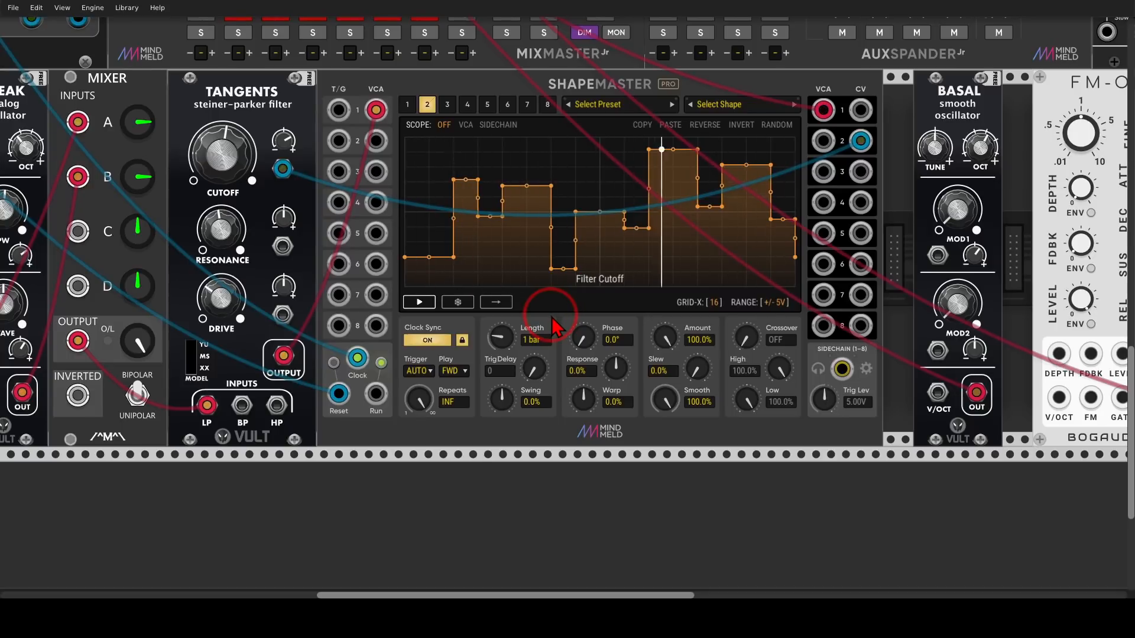
- Unmute the second MixMaster channel and patch ShapeMaster channel 3's CV output into the Basal oscillator's MOD1 CV input
{"action": "scroll", "coordinate": [551, 317], "scroll_direction": "down", "scroll_amount": 2}
{"action": "left_click_drag", "start_coordinate": [738, 384], "coordinate": [686, 405]}
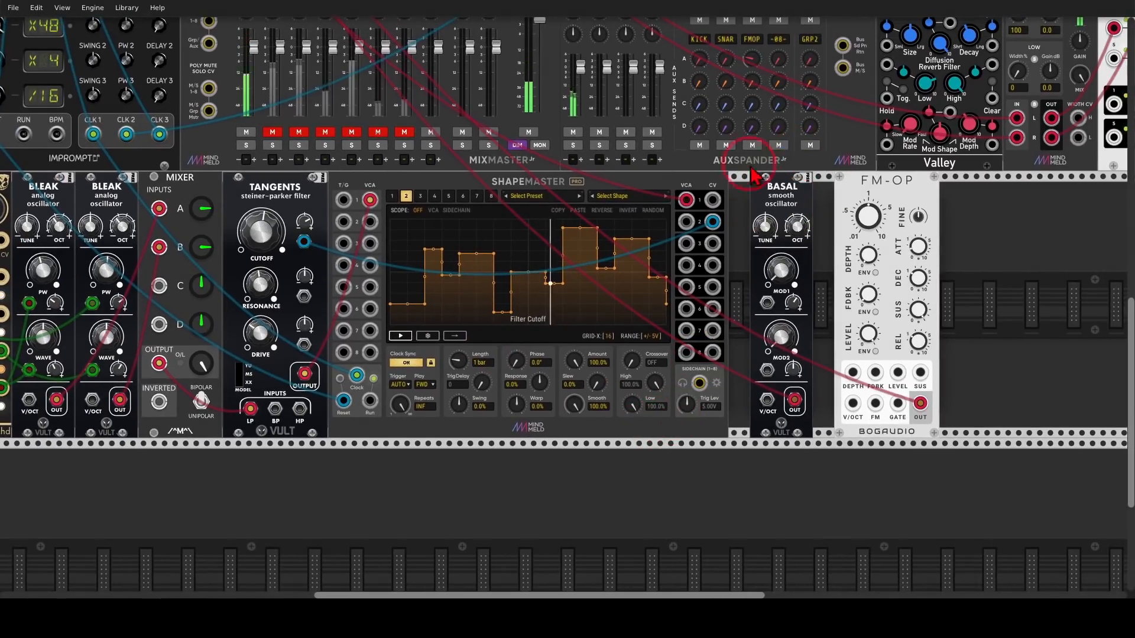
{"action": "left_click", "coordinate": [273, 133]}
{"action": "left_click_drag", "start_coordinate": [469, 436], "coordinate": [551, 421]}
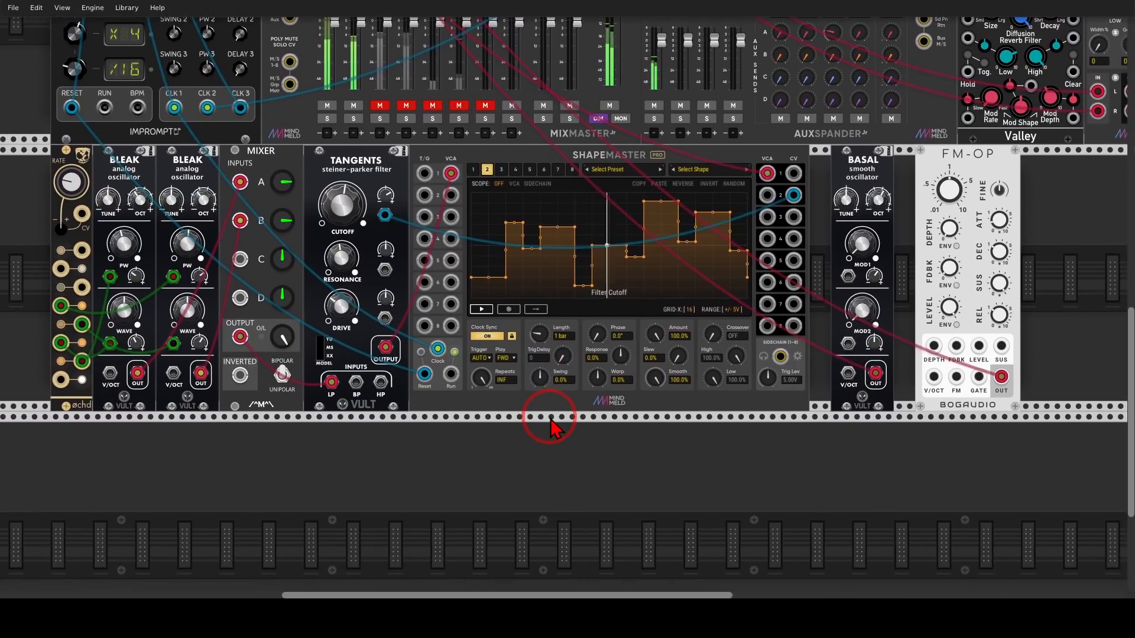
{"action": "left_click", "coordinate": [501, 169]}
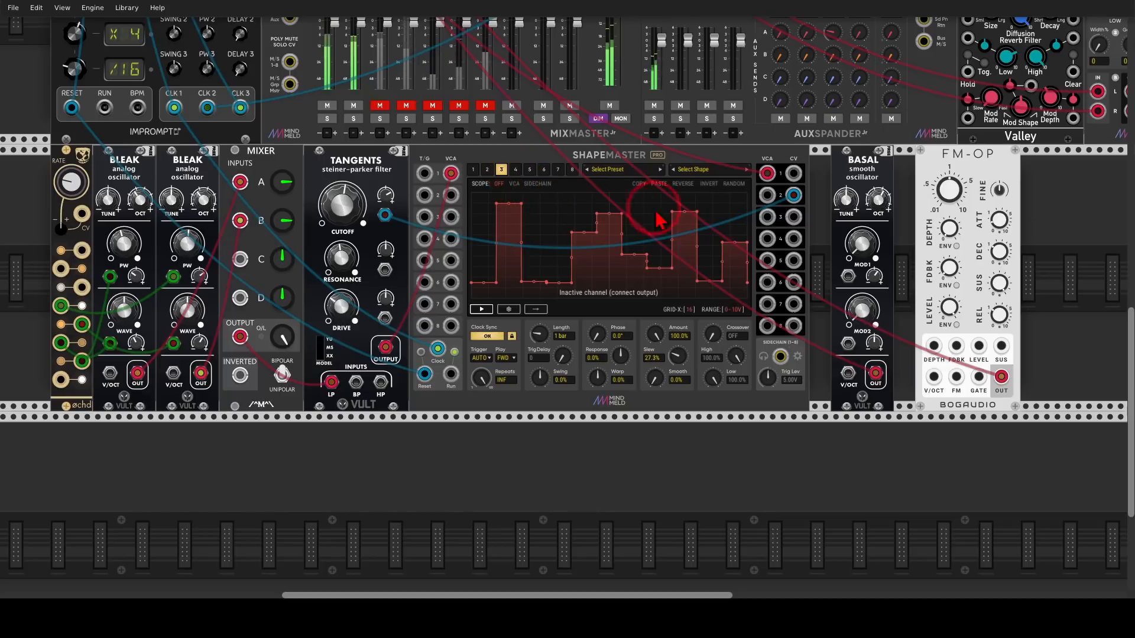
{"action": "left_click_drag", "start_coordinate": [794, 220], "coordinate": [874, 275]}
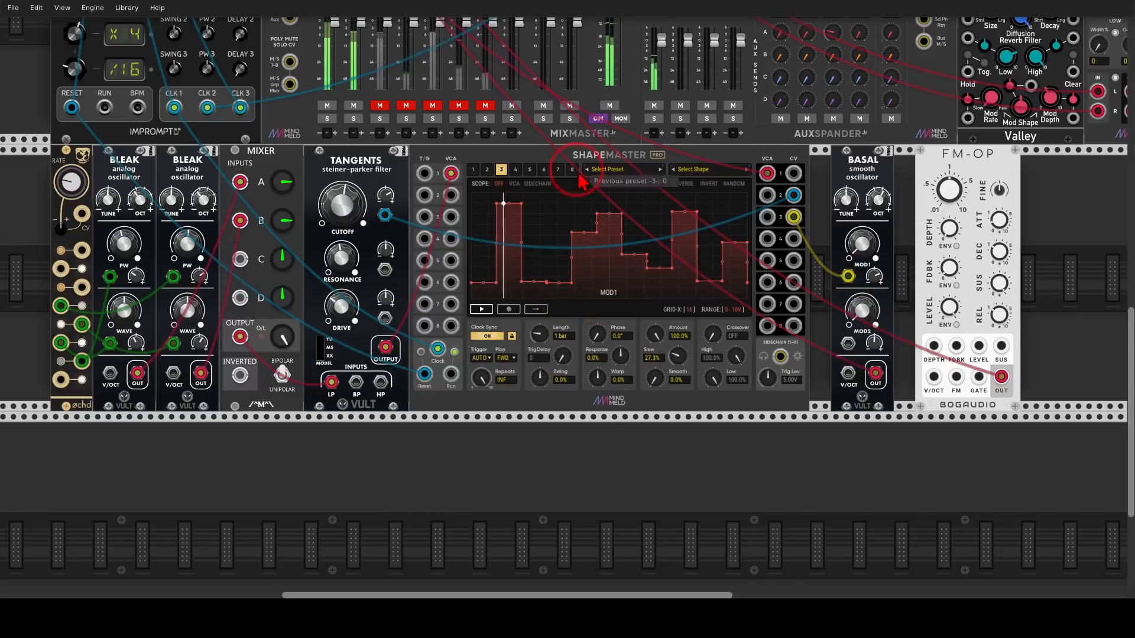
- Set ShapeMaster channel 4's range to 0 - 1V and flatten its whole shape to zero in grid steps
{"action": "left_click", "coordinate": [513, 170]}
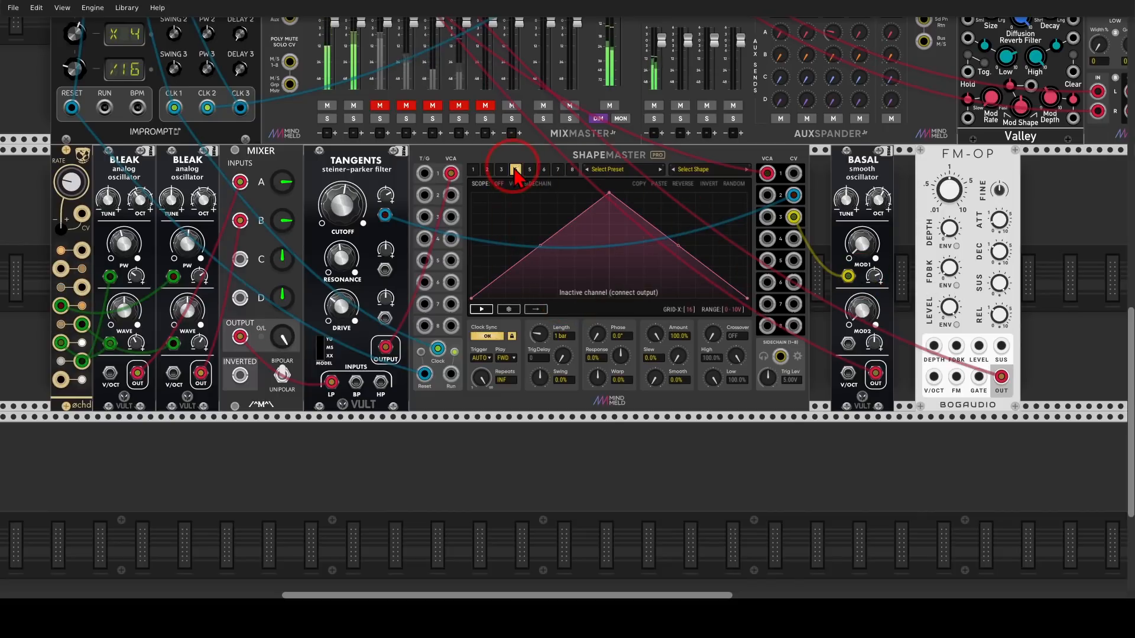
{"action": "scroll", "coordinate": [669, 338], "scroll_direction": "up", "scroll_amount": 2}
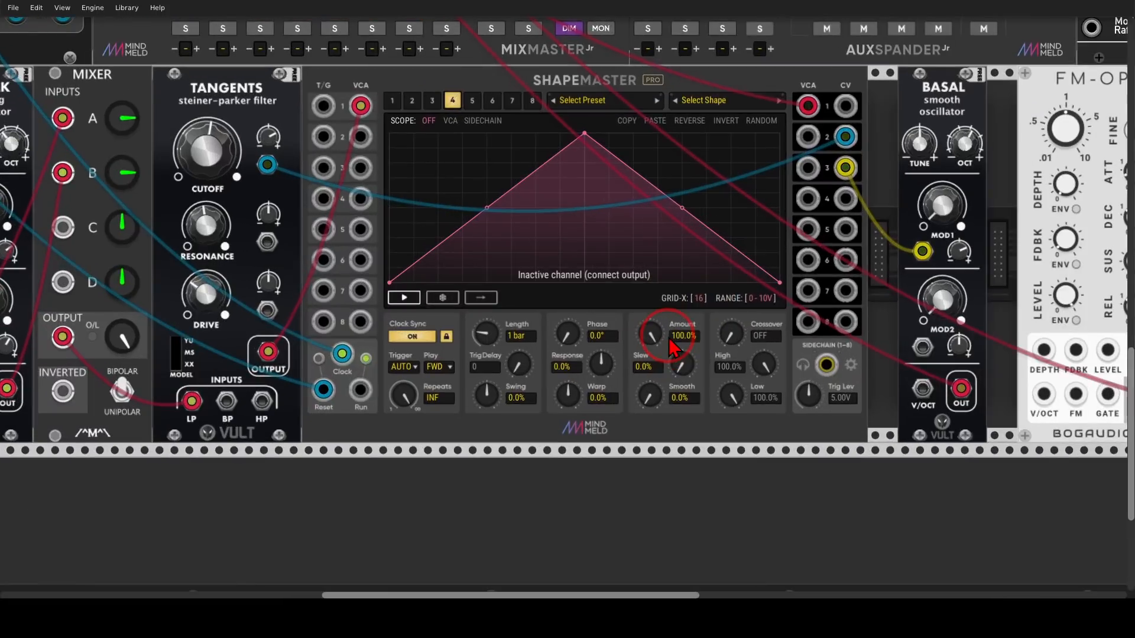
{"action": "left_click", "coordinate": [756, 298]}
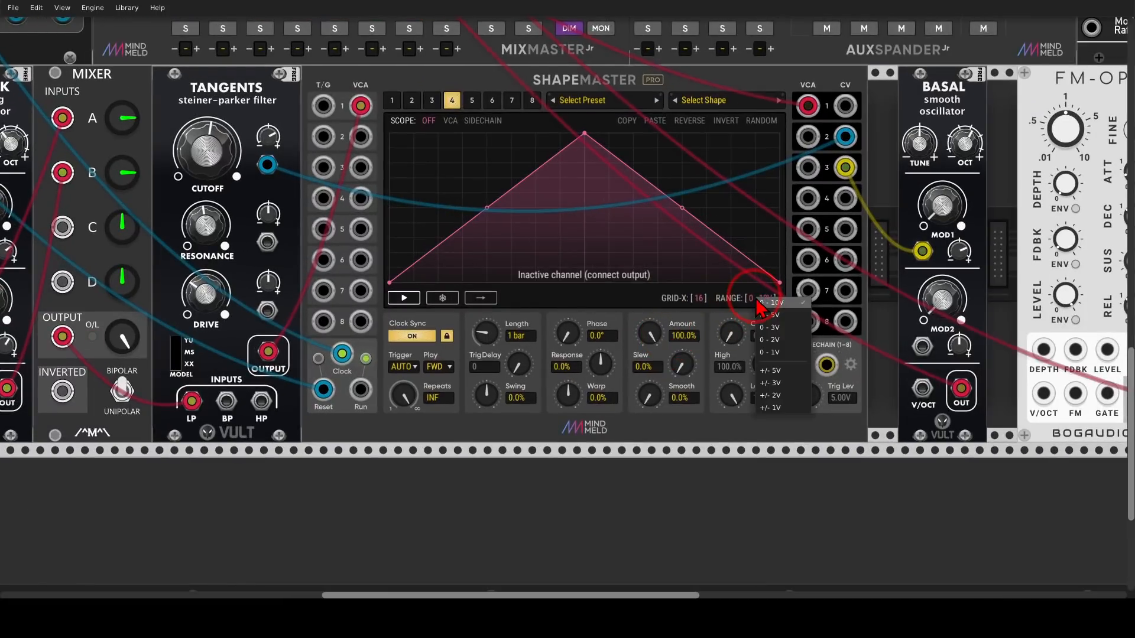
{"action": "left_click", "coordinate": [770, 353]}
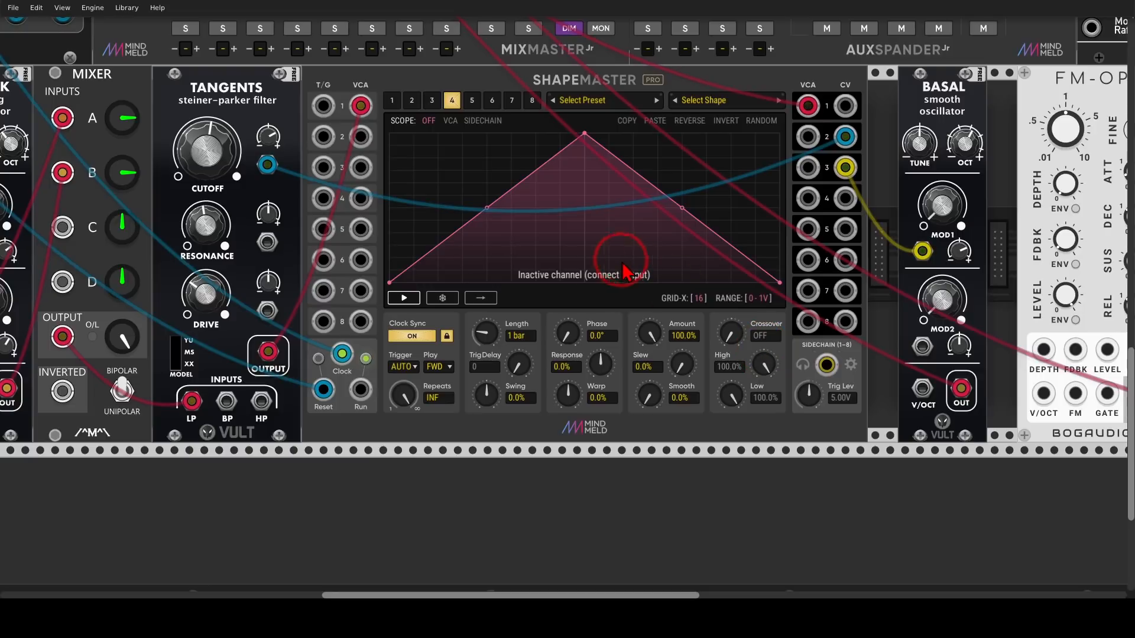
{"action": "mouse_move", "coordinate": [555, 285]}
{"action": "left_mouse_down"}
{"action": "mouse_move", "coordinate": [489, 325]}
{"action": "mouse_move", "coordinate": [732, 301]}
{"action": "mouse_move", "coordinate": [779, 325]}
{"action": "left_mouse_up"}
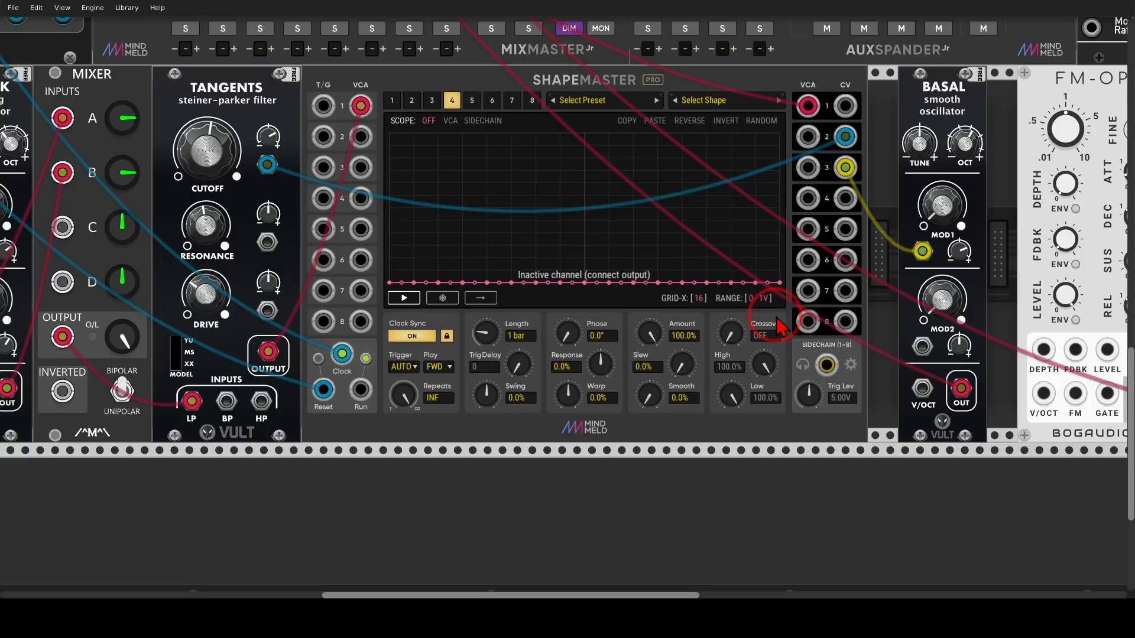
- Patch channel 4's CV output into the Basal oscillator's V/OCT input and draw six pitch steps of varying heights across its shape
{"action": "left_click_drag", "start_coordinate": [845, 198], "coordinate": [922, 388]}
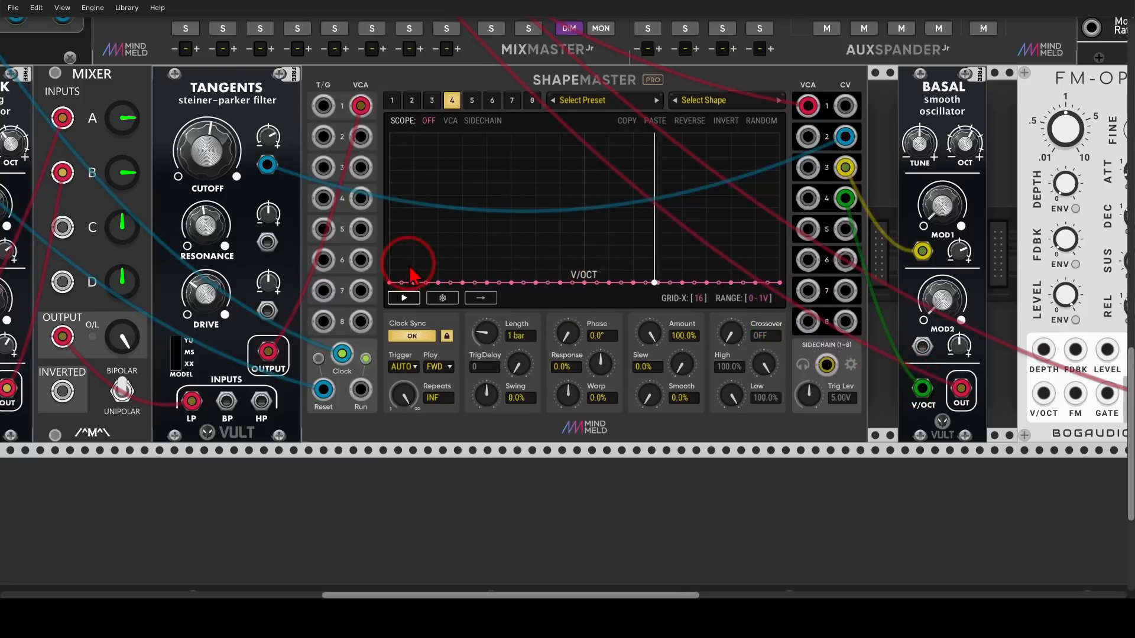
{"action": "left_click_drag", "start_coordinate": [409, 258], "coordinate": [410, 222]}
{"action": "left_click", "coordinate": [448, 251], "text": "shift"}
{"action": "left_click", "coordinate": [554, 223], "text": "shift"}
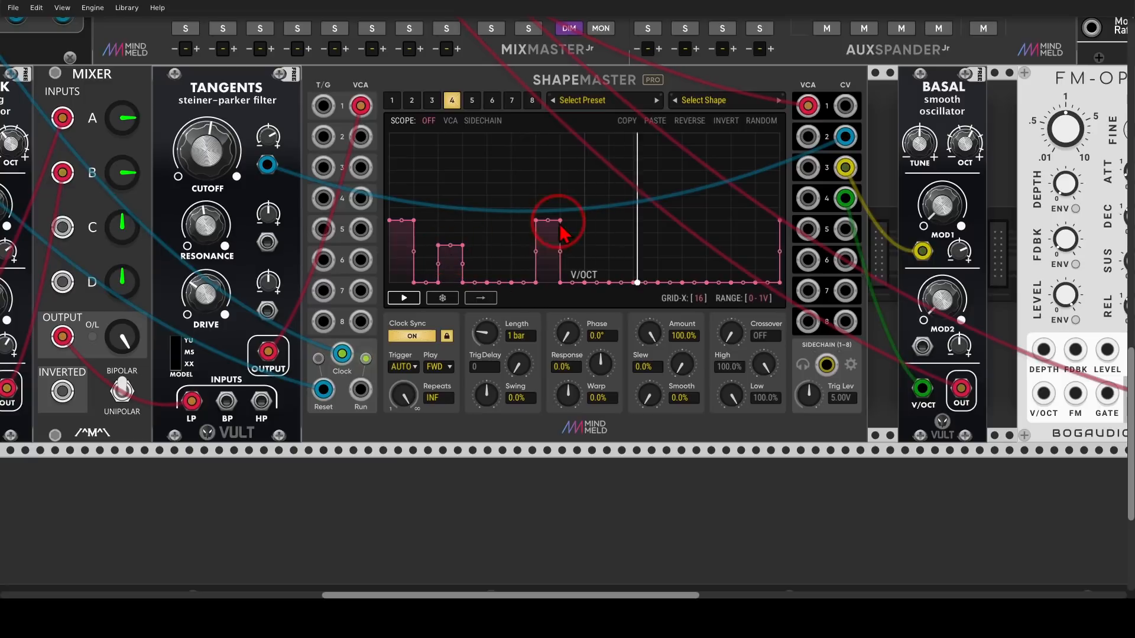
{"action": "left_click", "coordinate": [621, 246], "text": "shift"}
{"action": "left_click", "coordinate": [692, 259], "text": "shift"}
{"action": "left_click", "coordinate": [717, 223], "text": "shift"}
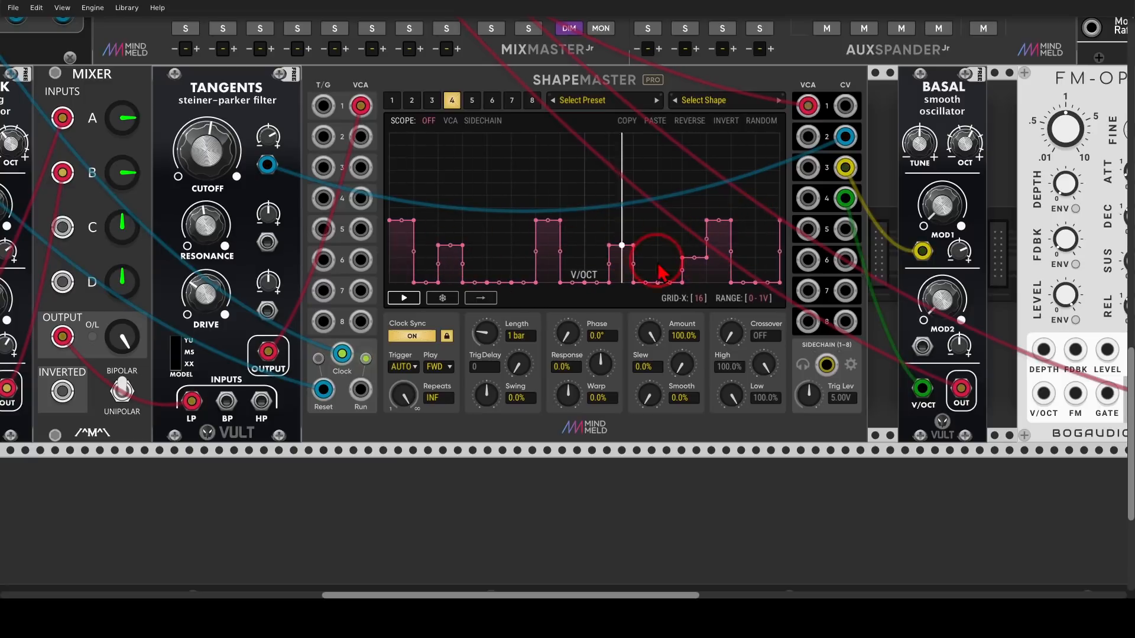
- Raise the middle pitch step of channel 4's shape and enable quantized randomization limited to C, D#, F, G and A#
{"action": "left_click_drag", "start_coordinate": [542, 221], "coordinate": [544, 196]}
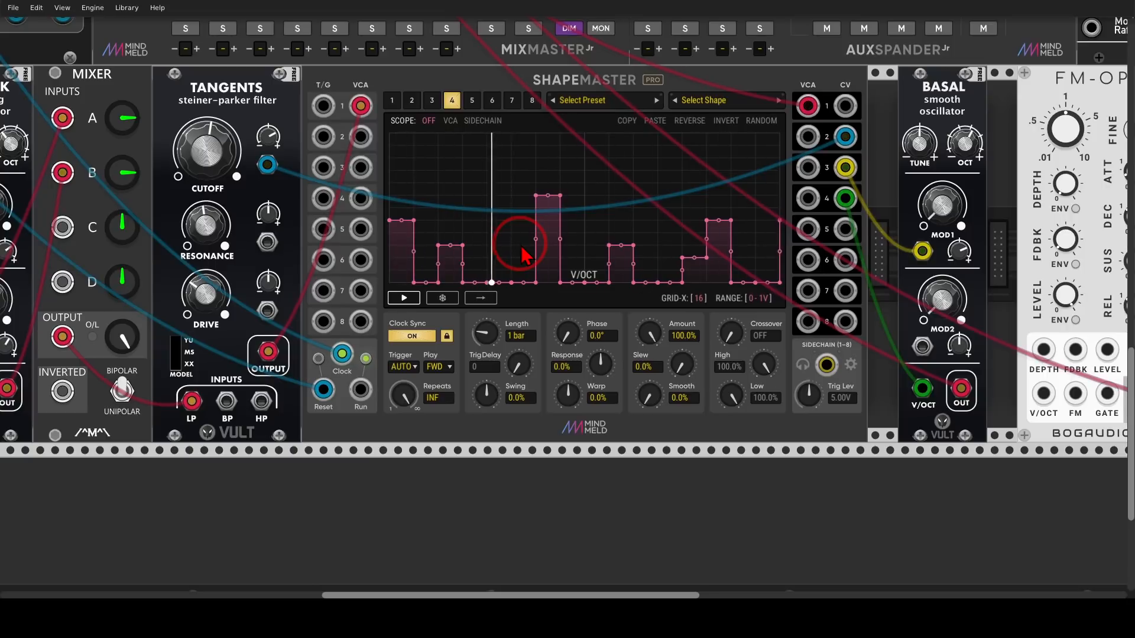
{"action": "right_click", "coordinate": [761, 121]}
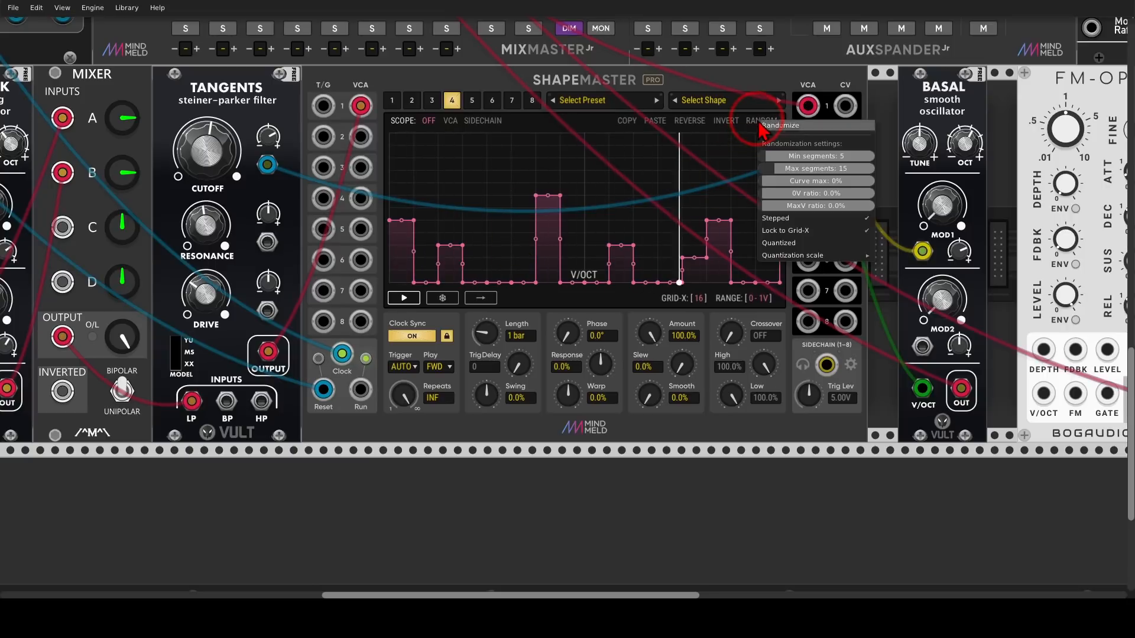
{"action": "left_click", "coordinate": [765, 243]}
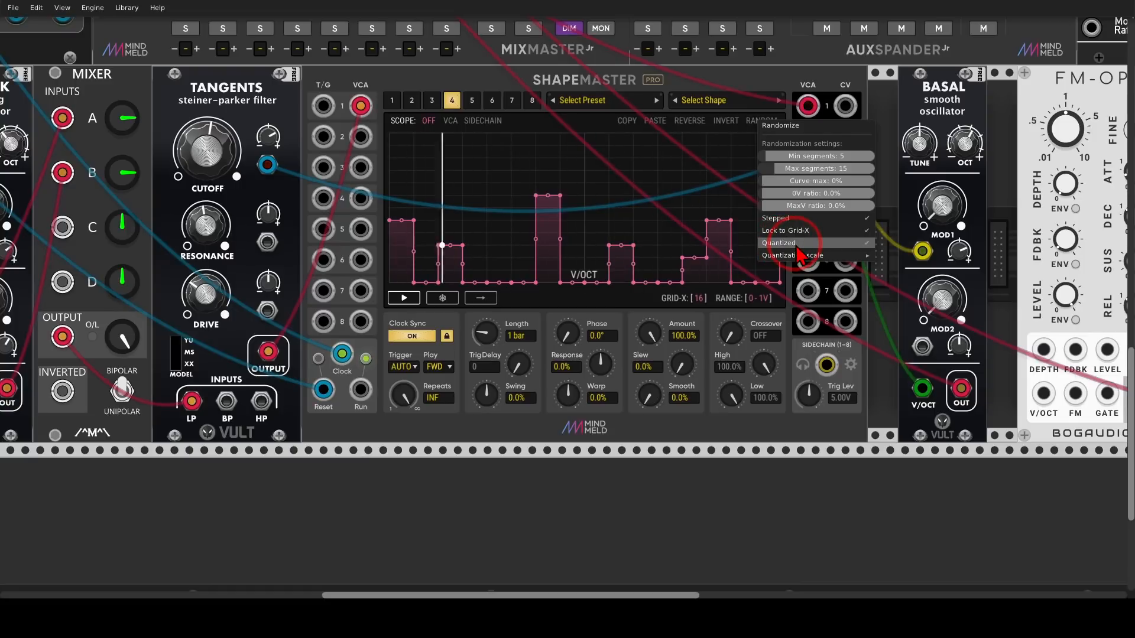
{"action": "mouse_move", "coordinate": [808, 262]}
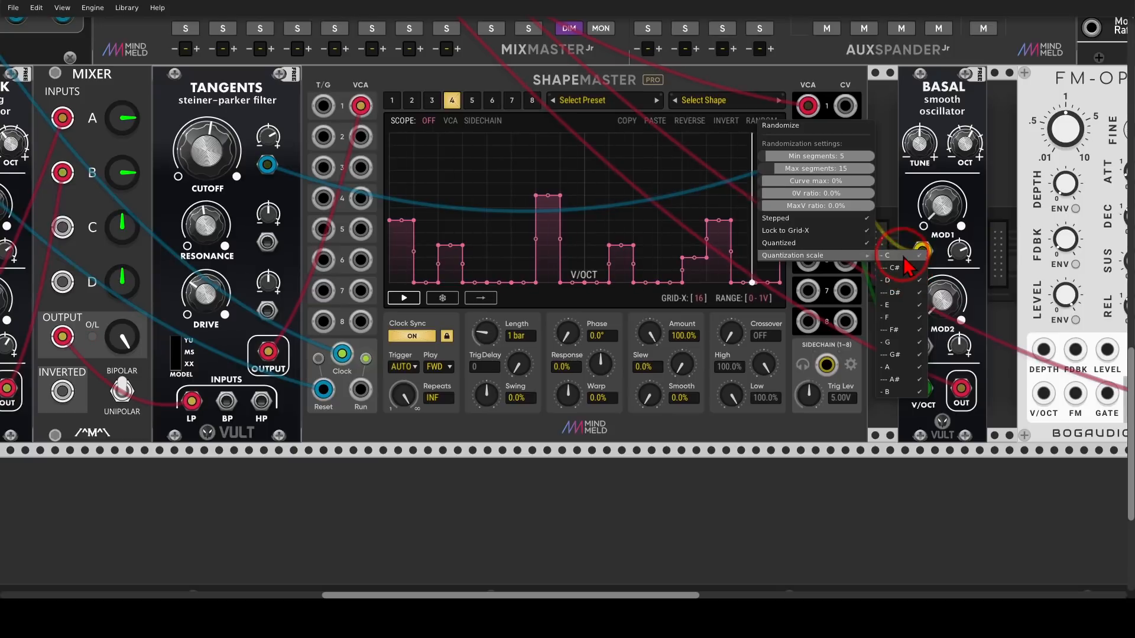
{"action": "left_click", "coordinate": [904, 305]}
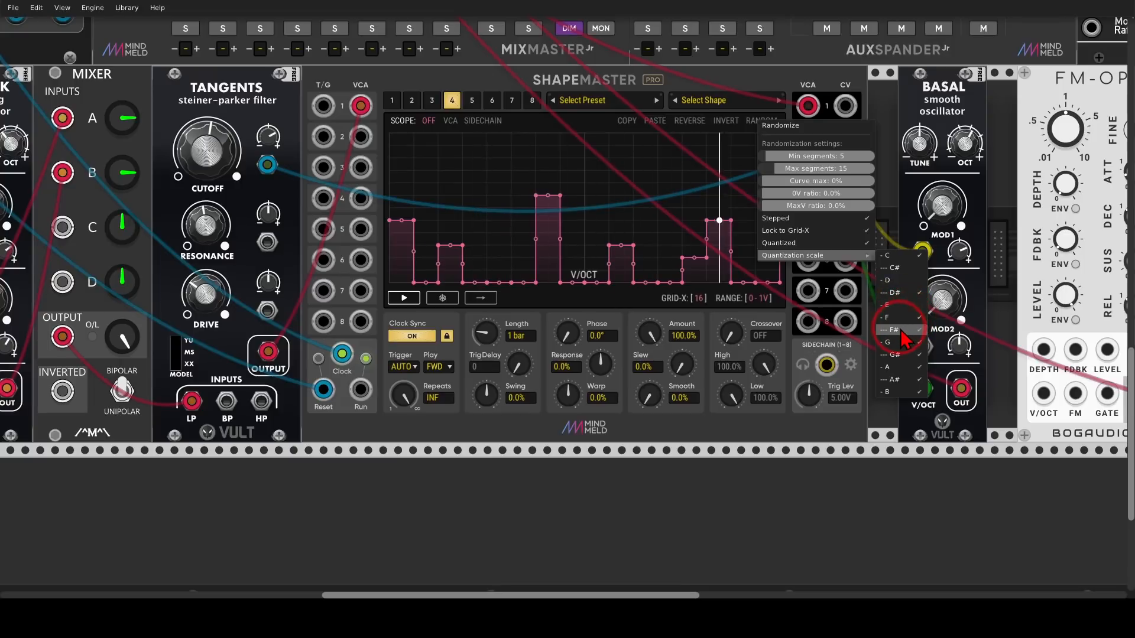
{"action": "left_click", "coordinate": [904, 330]}
{"action": "left_click", "coordinate": [903, 355]}
{"action": "left_click", "coordinate": [898, 367]}
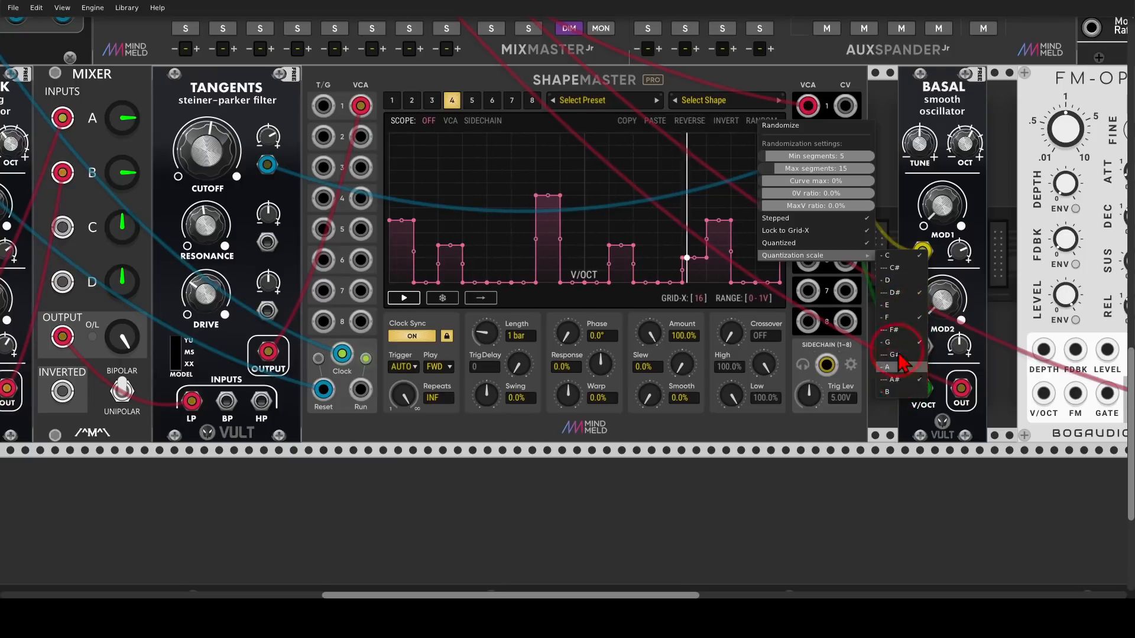
- Randomize channel 4's shape several times with the quantized settings to generate a new stepped pitch pattern
{"action": "left_click", "coordinate": [782, 126]}
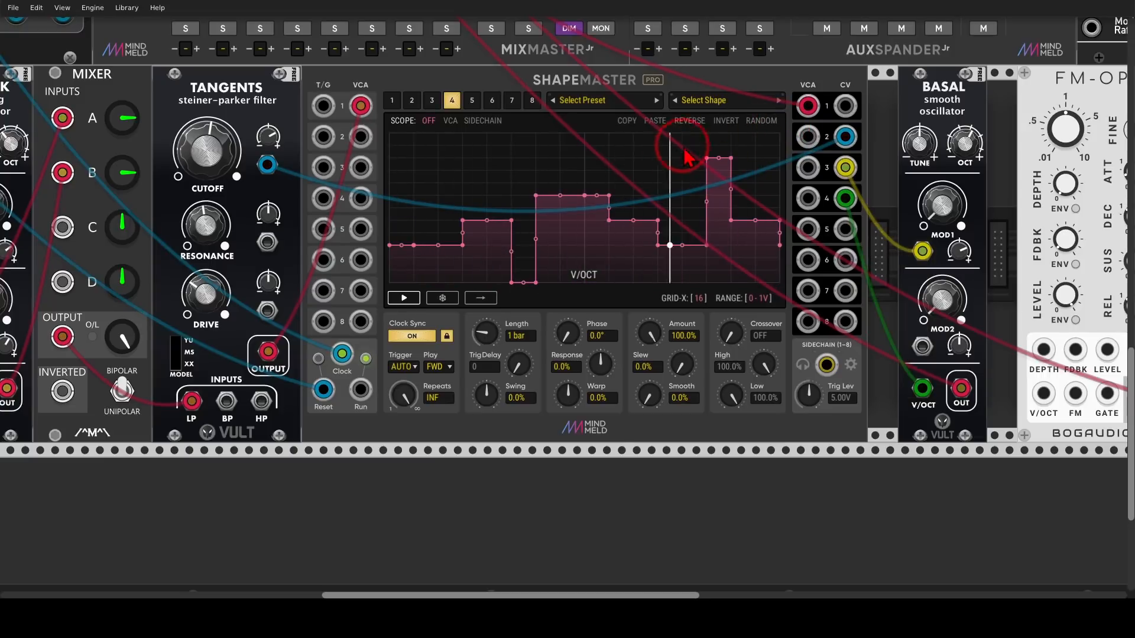
{"action": "left_click", "coordinate": [760, 123]}
{"action": "left_click", "coordinate": [760, 123]}
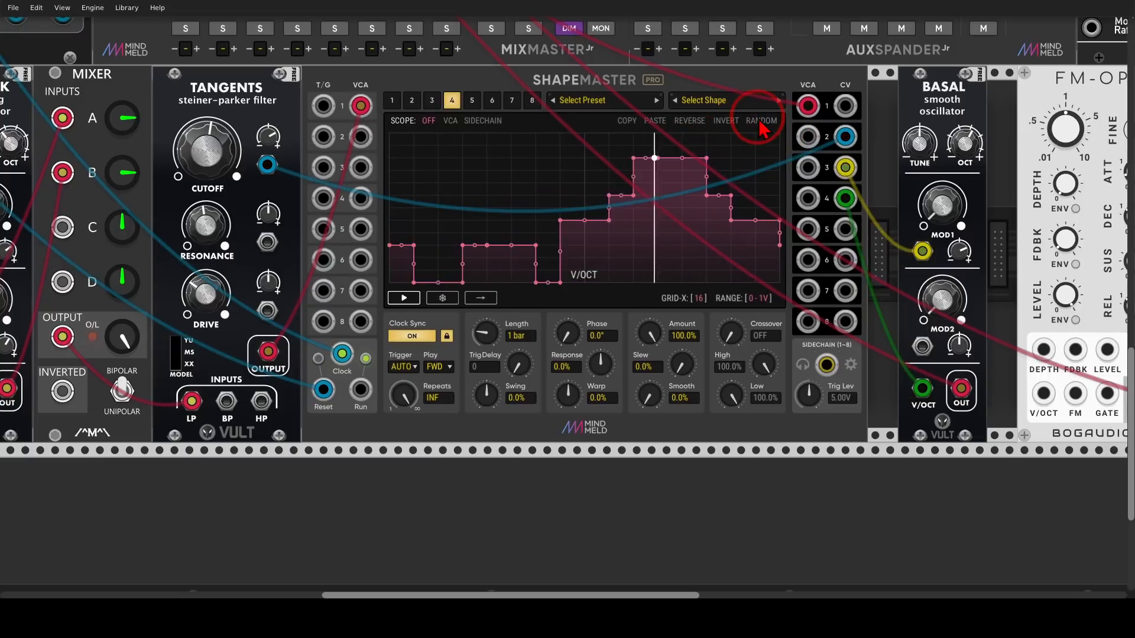
{"action": "left_click", "coordinate": [760, 123]}
{"action": "left_click", "coordinate": [760, 122]}
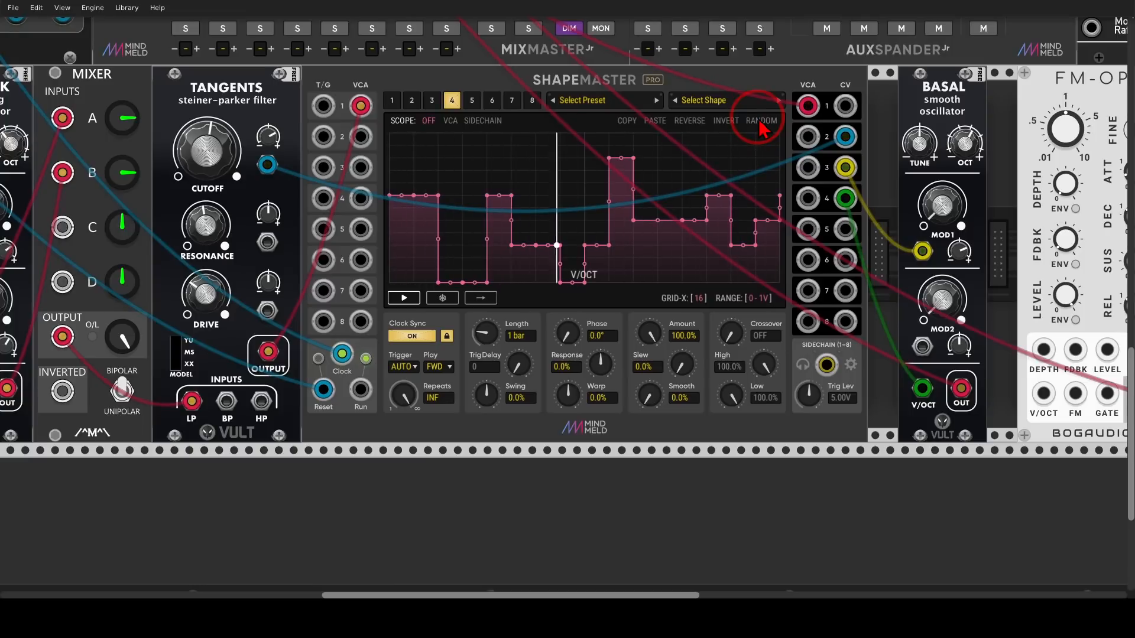
- Paste channel 4's shape into channel 5 and set channel 5's play direction to Reverse
{"action": "left_click", "coordinate": [478, 100]}
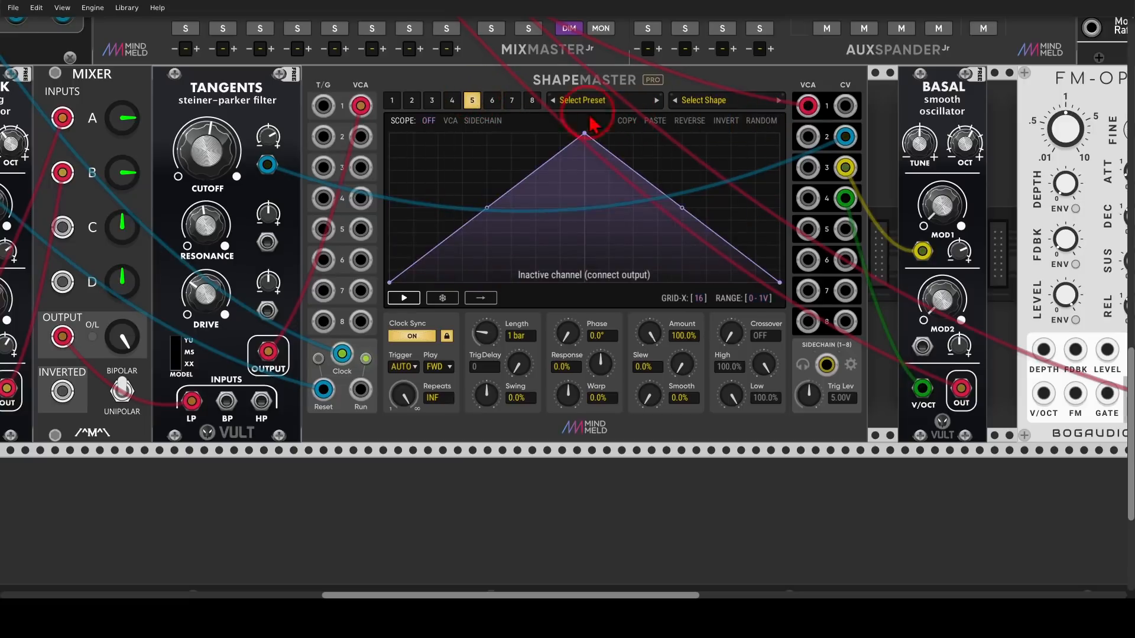
{"action": "left_click", "coordinate": [650, 121]}
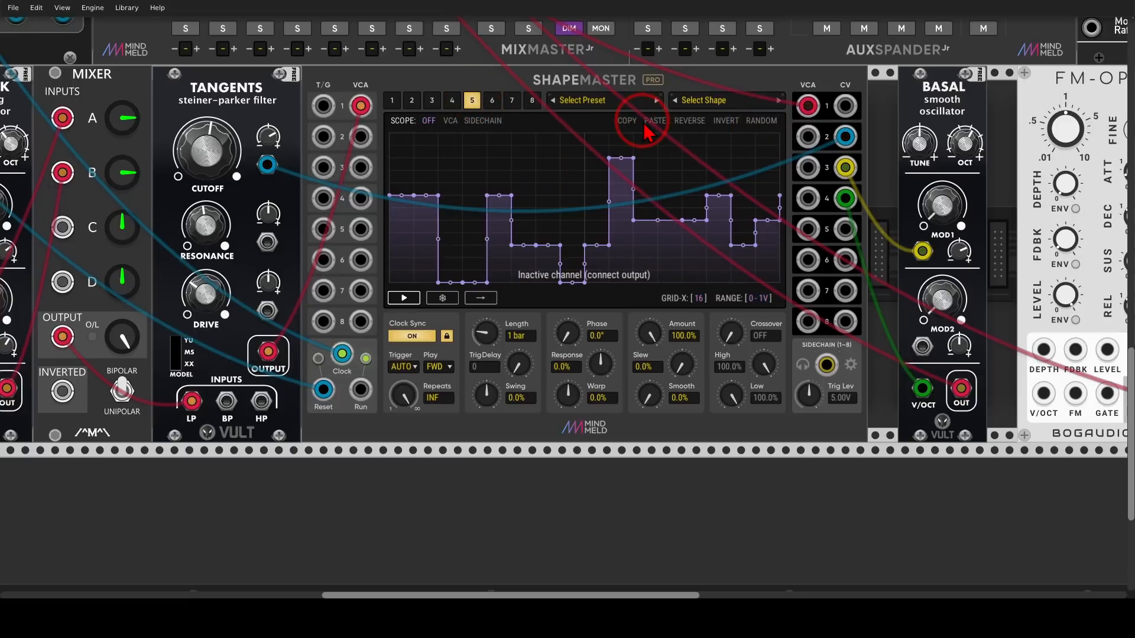
{"action": "left_click", "coordinate": [480, 298]}
{"action": "left_click", "coordinate": [439, 367]}
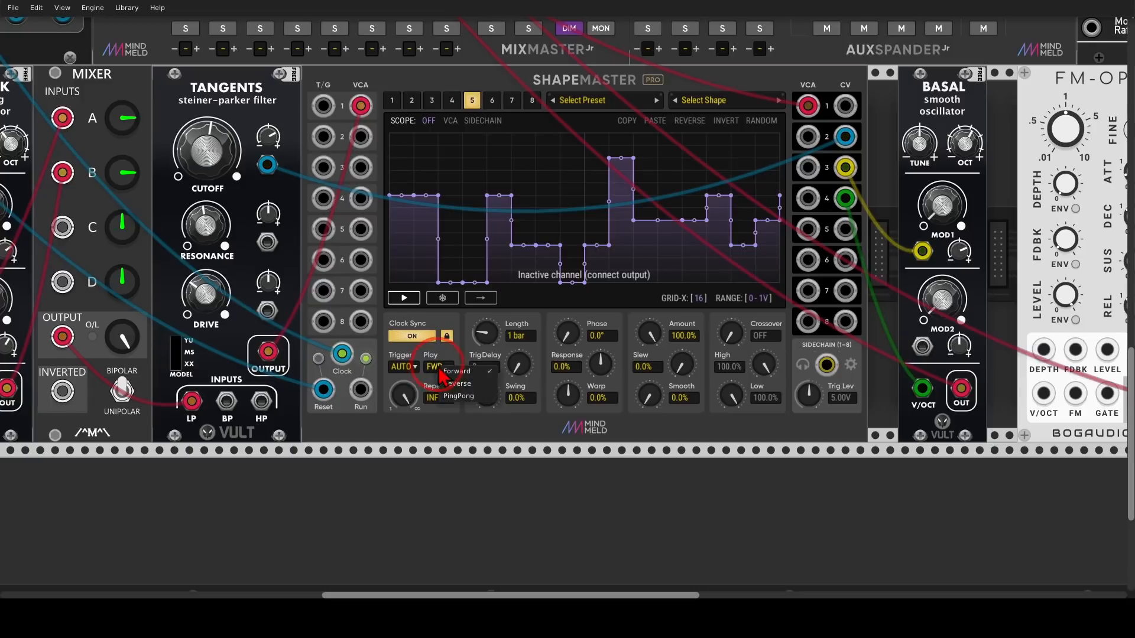
{"action": "left_click", "coordinate": [458, 384]}
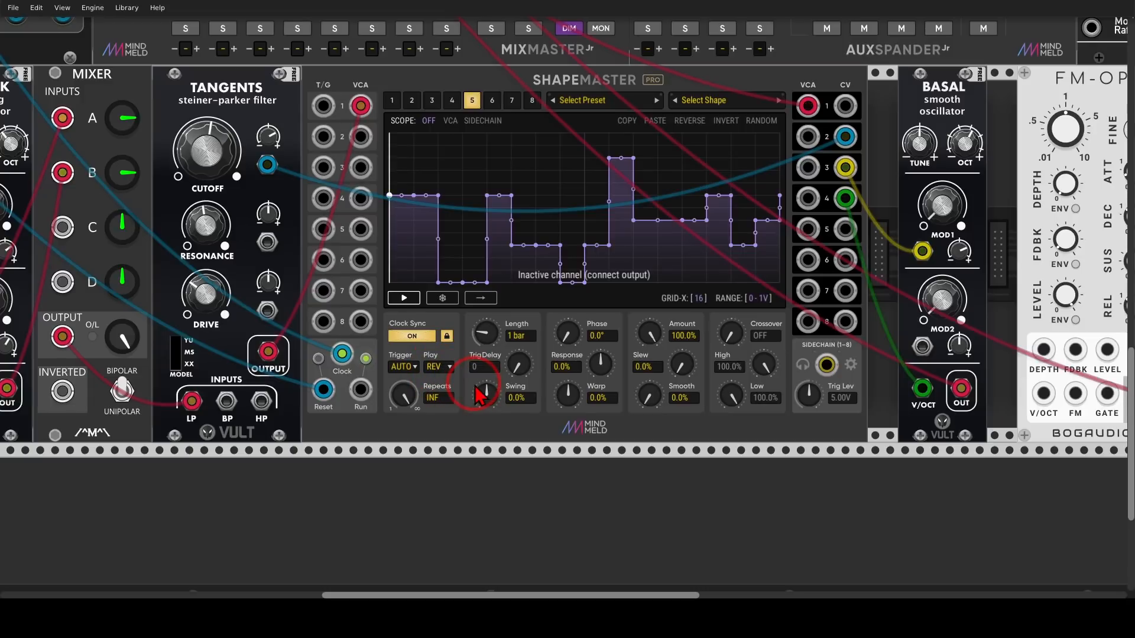
- Patch ShapeMaster's CV outputs 5 and 6 into the FM-OP's V/OCT and FDBK inputs, and unmute the third MixMaster channel
{"action": "scroll", "coordinate": [720, 426], "scroll_direction": "down", "scroll_amount": 5}
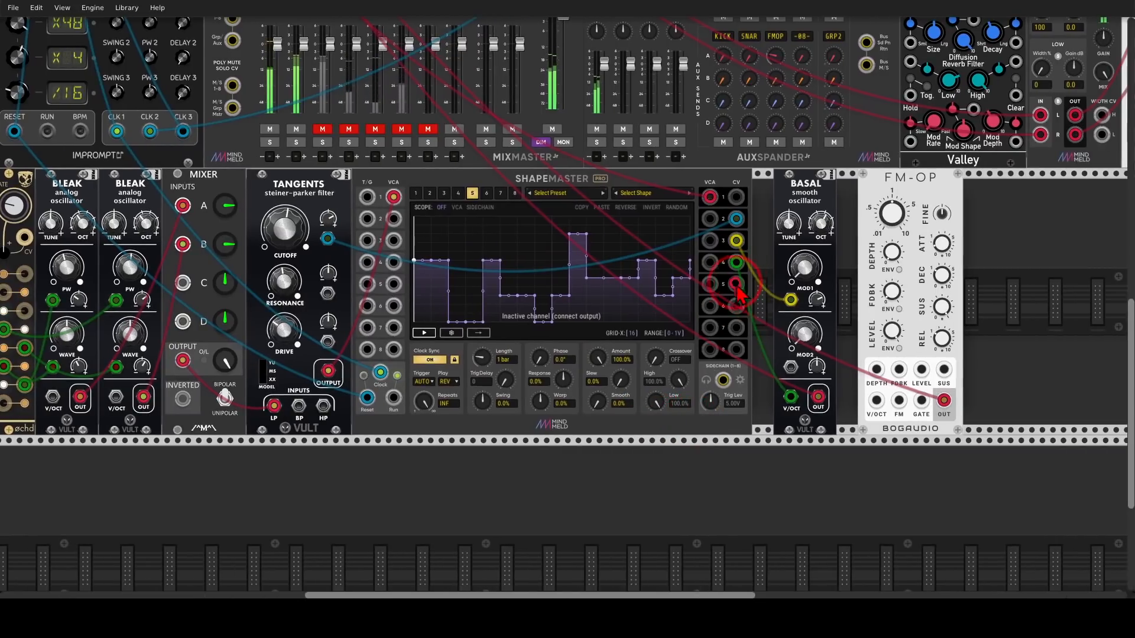
{"action": "left_click_drag", "start_coordinate": [736, 285], "coordinate": [876, 400]}
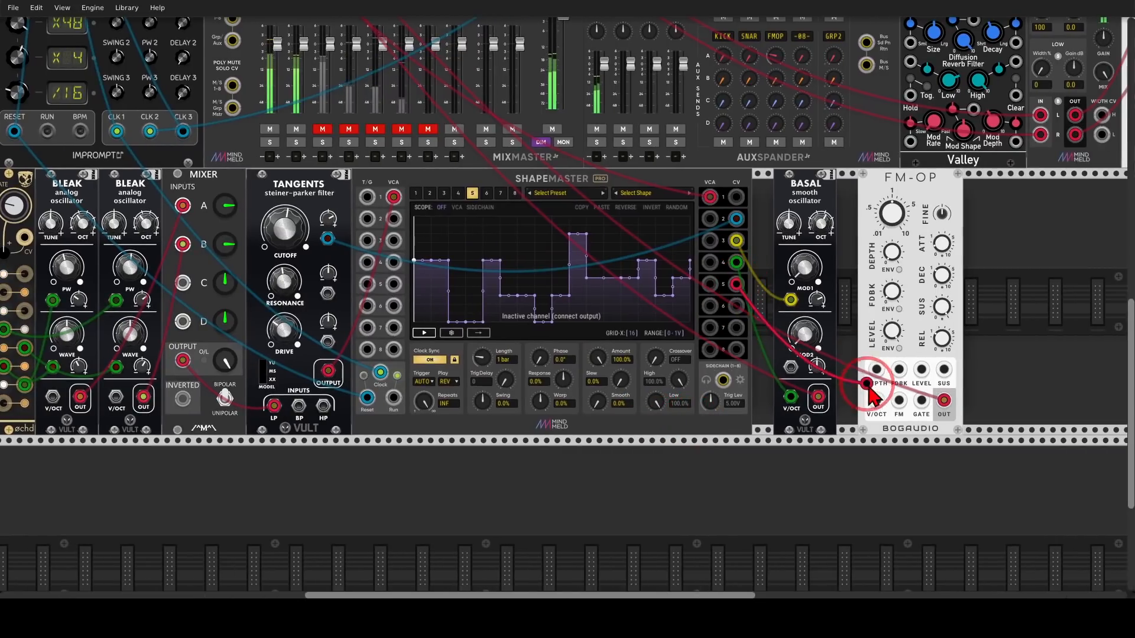
{"action": "scroll", "coordinate": [877, 400], "scroll_direction": "down", "scroll_amount": 2}
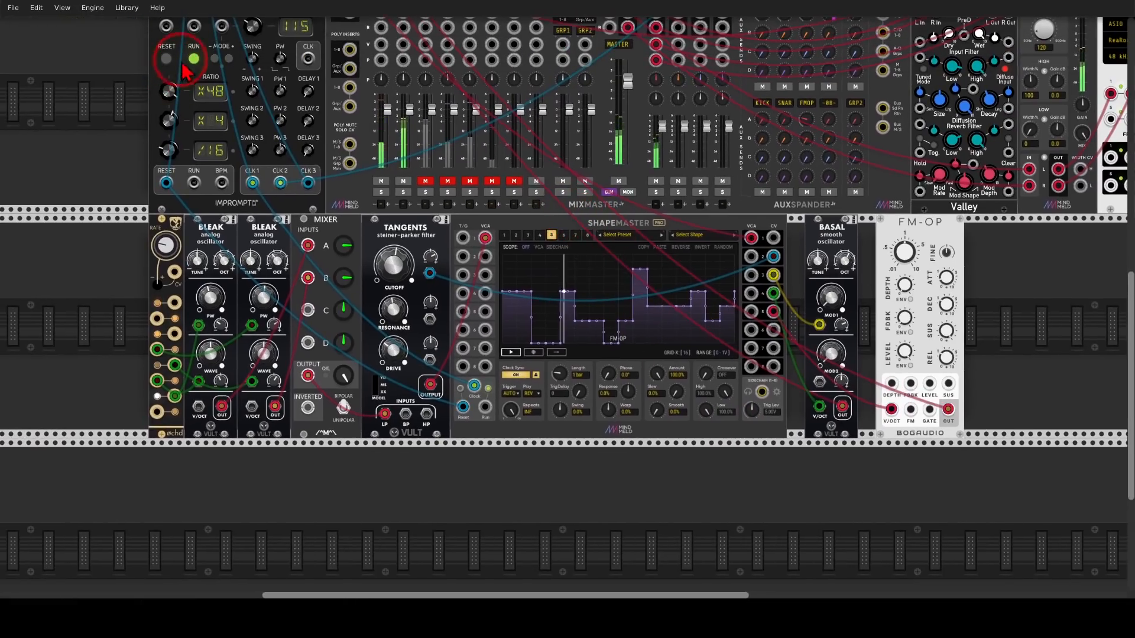
{"action": "left_click", "coordinate": [413, 169]}
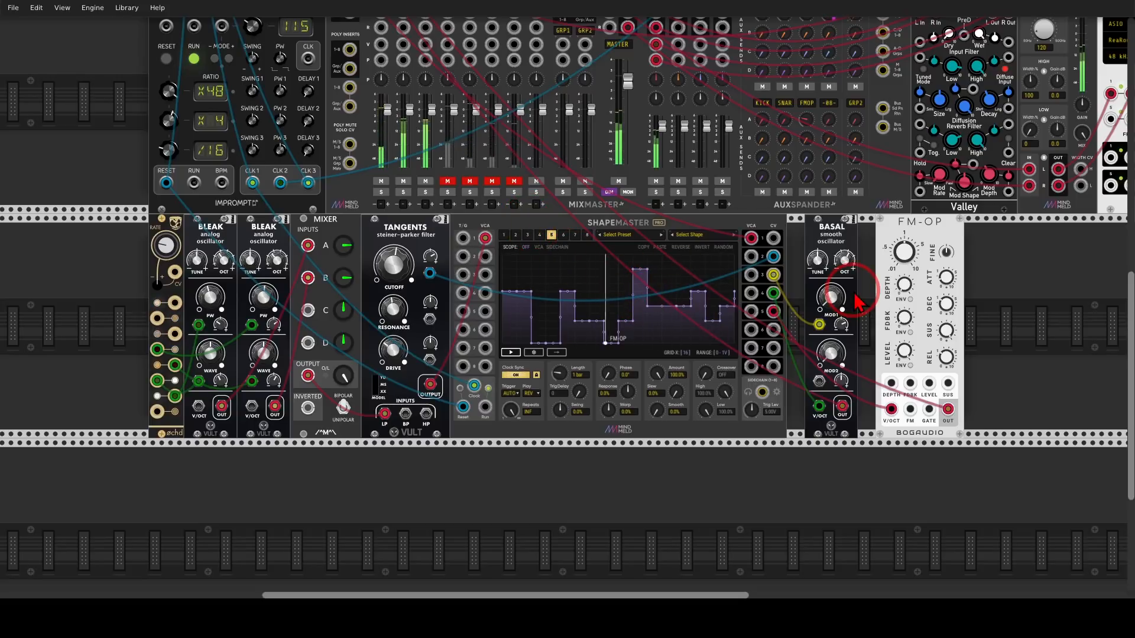
{"action": "left_click", "coordinate": [562, 235]}
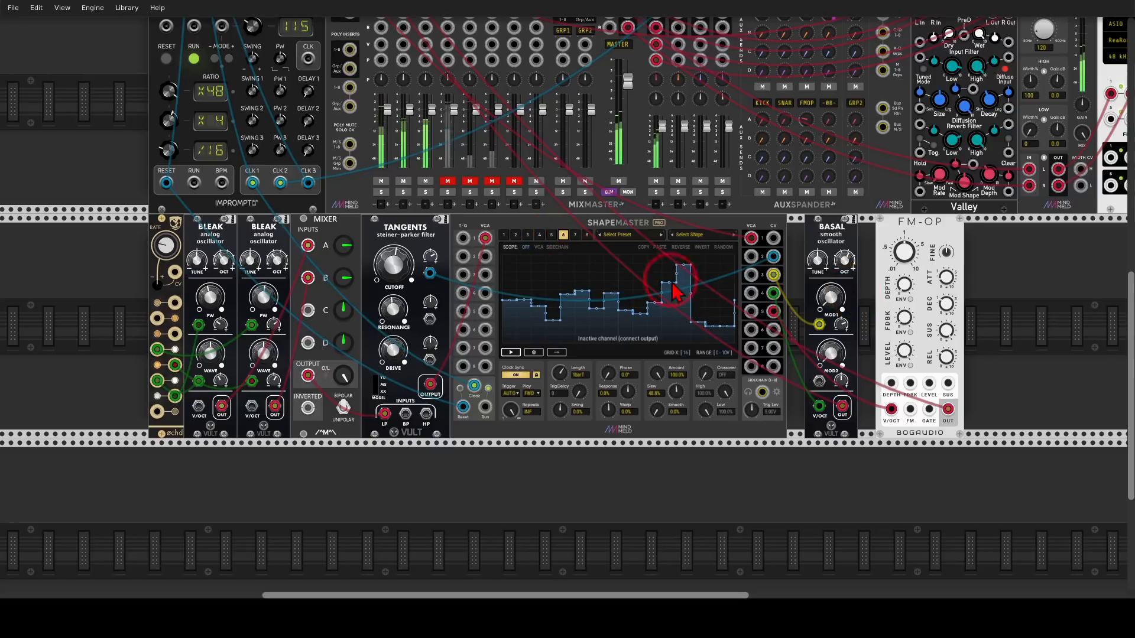
{"action": "left_click_drag", "start_coordinate": [773, 329], "coordinate": [910, 383]}
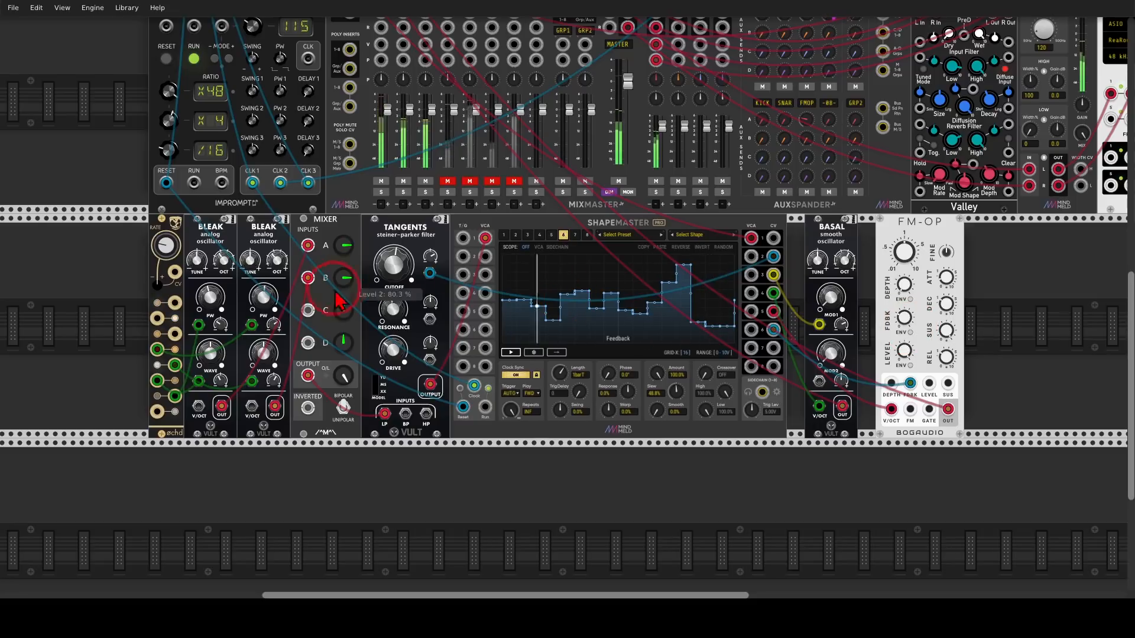
- Trace the noise source's route through the upper ShapeMaster's channel 1 VCA and unmute the HATS mixer channel
{"action": "scroll", "coordinate": [327, 301], "scroll_direction": "up", "scroll_amount": 5}
{"action": "scroll", "coordinate": [327, 303], "scroll_direction": "up", "scroll_amount": 3}
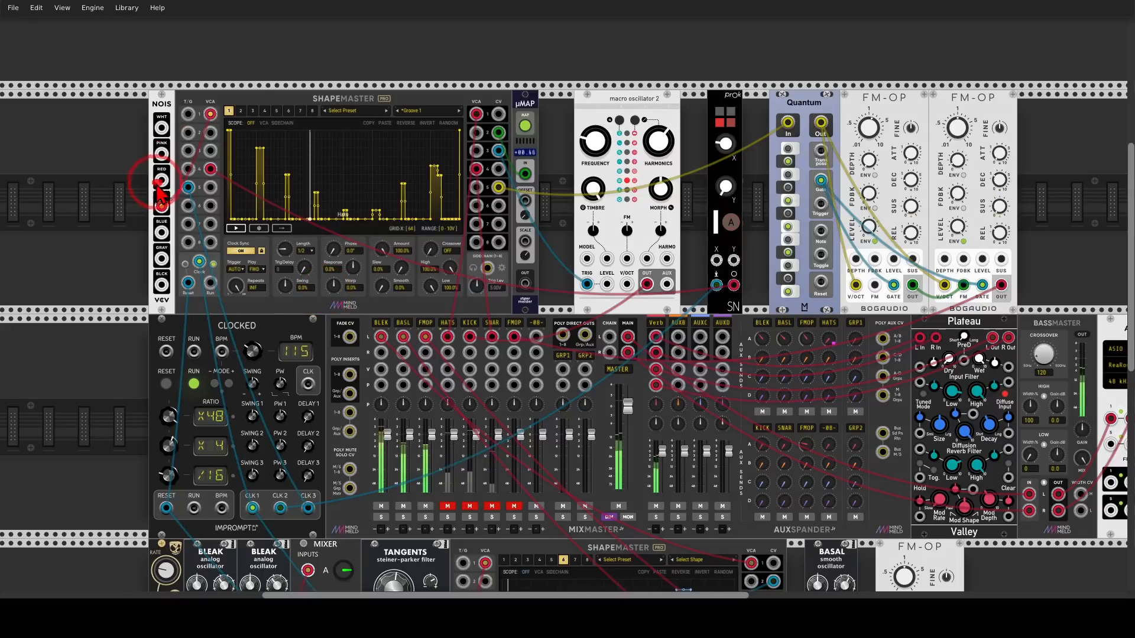
{"action": "mouse_move", "coordinate": [174, 192]}
{"action": "left_mouse_down"}
{"action": "mouse_move", "coordinate": [162, 182]}
{"action": "mouse_move", "coordinate": [203, 126]}
{"action": "mouse_move", "coordinate": [207, 137]}
{"action": "left_mouse_up"}
{"action": "mouse_move", "coordinate": [459, 111]}
{"action": "left_mouse_down"}
{"action": "mouse_move", "coordinate": [303, 107]}
{"action": "mouse_move", "coordinate": [218, 198]}
{"action": "mouse_move", "coordinate": [486, 222]}
{"action": "mouse_move", "coordinate": [447, 114]}
{"action": "left_mouse_up"}
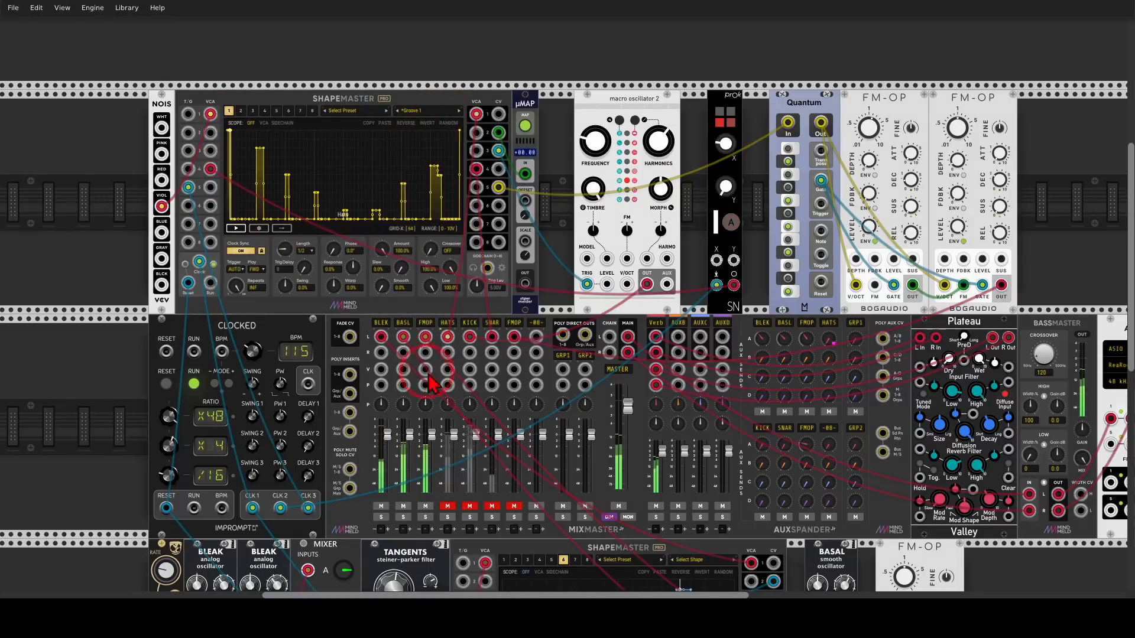
{"action": "left_click", "coordinate": [447, 507]}
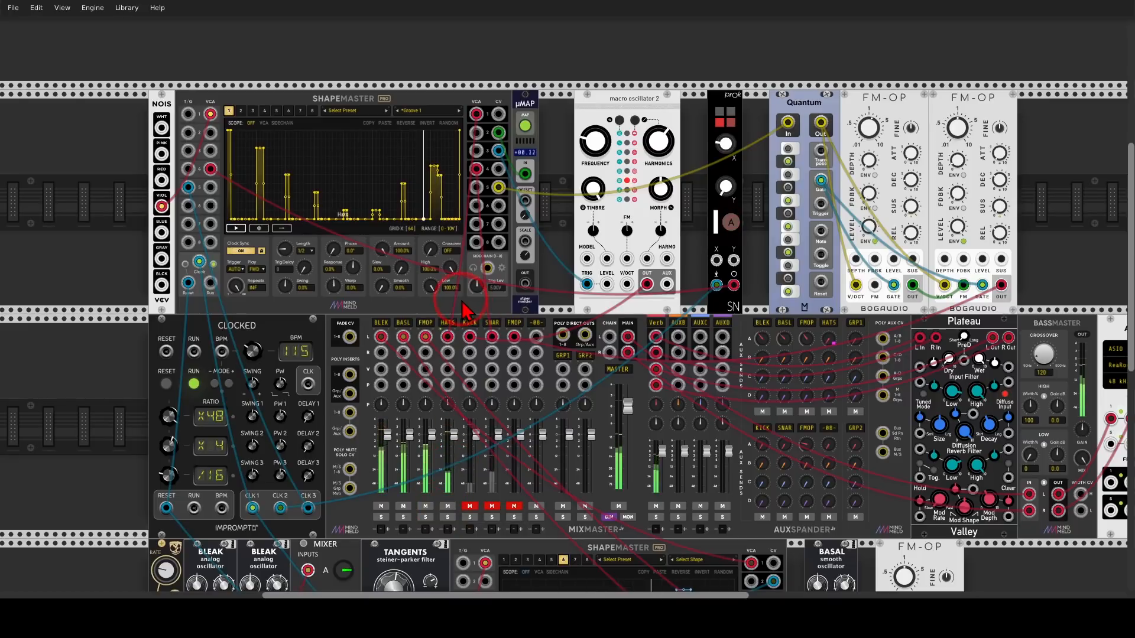
- Examine the upper ShapeMaster's channel 2 Hats Reverb shape and how µMAP links it to the HATS aux send
{"action": "left_click", "coordinate": [242, 112]}
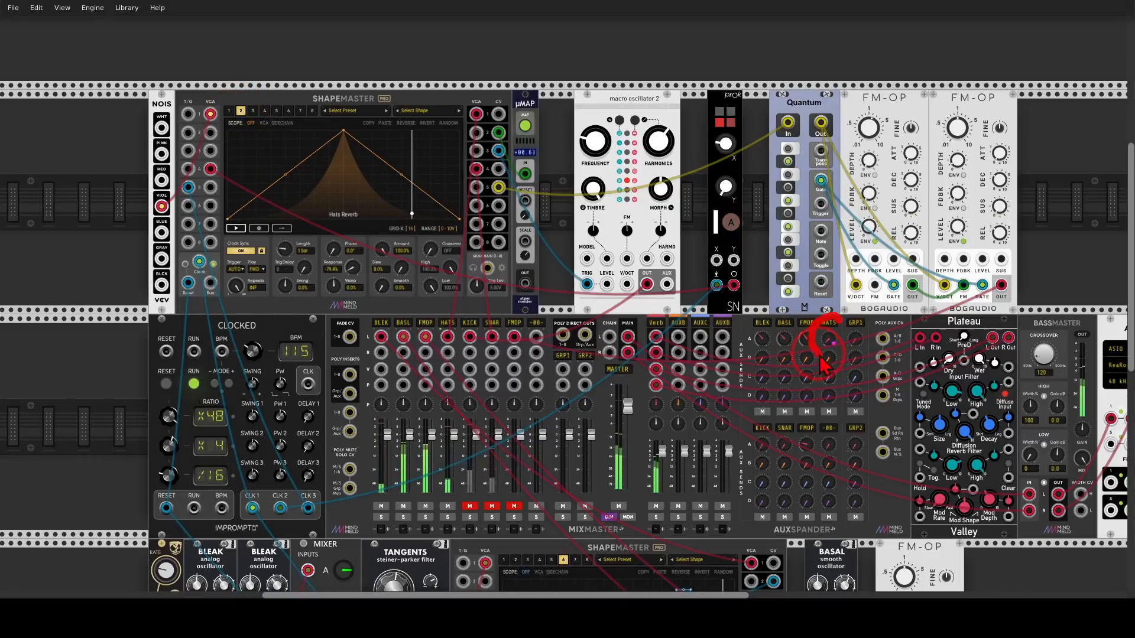
{"action": "mouse_move", "coordinate": [820, 356]}
{"action": "left_mouse_down"}
{"action": "mouse_move", "coordinate": [849, 347]}
{"action": "mouse_move", "coordinate": [831, 320]}
{"action": "mouse_move", "coordinate": [814, 323]}
{"action": "mouse_move", "coordinate": [535, 148]}
{"action": "mouse_move", "coordinate": [520, 113]}
{"action": "mouse_move", "coordinate": [530, 122]}
{"action": "mouse_move", "coordinate": [544, 94]}
{"action": "left_mouse_up"}
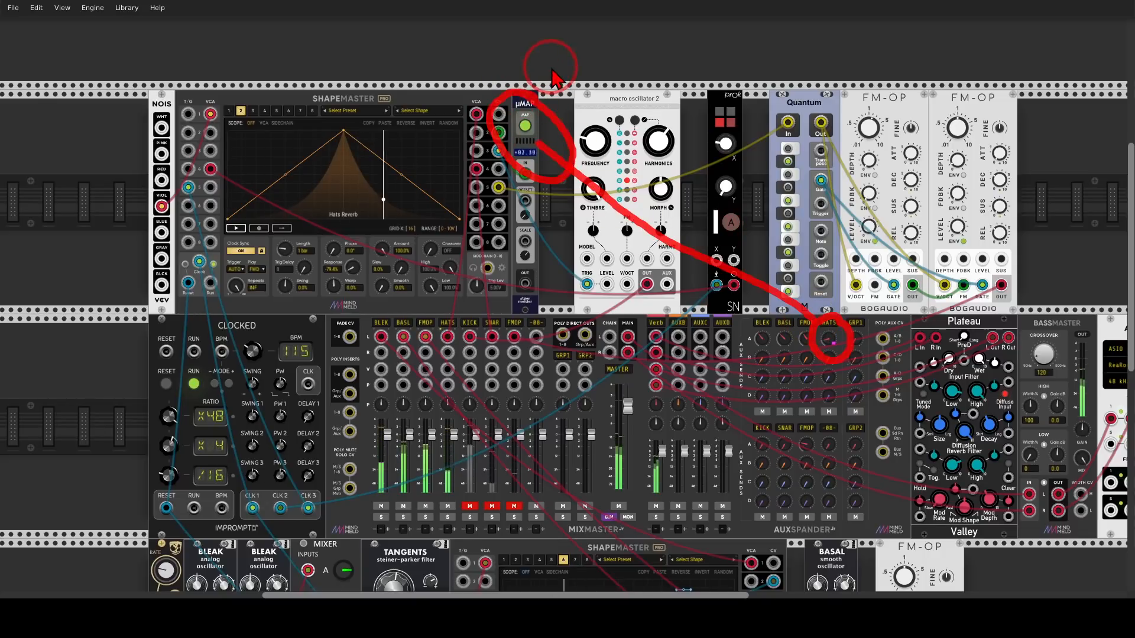
{"action": "key", "text": "Escape"}
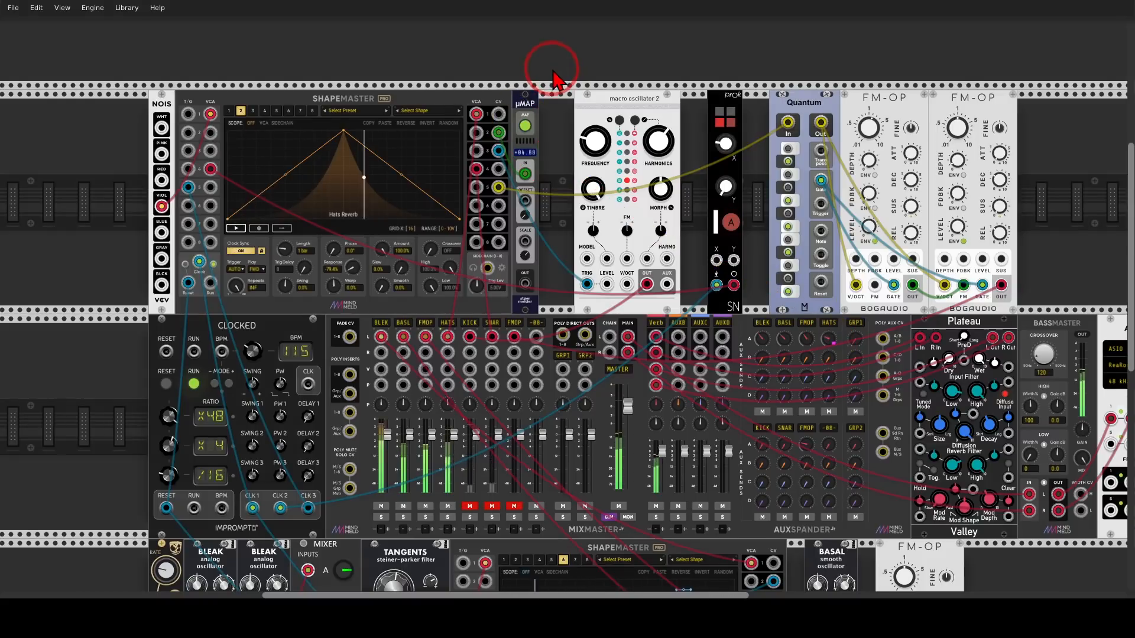
- Show the upper ShapeMaster's Kick and Snare shapes on channels 3 and 4 and unmute the KICK and SNAR mixer channels
{"action": "left_click", "coordinate": [253, 111]}
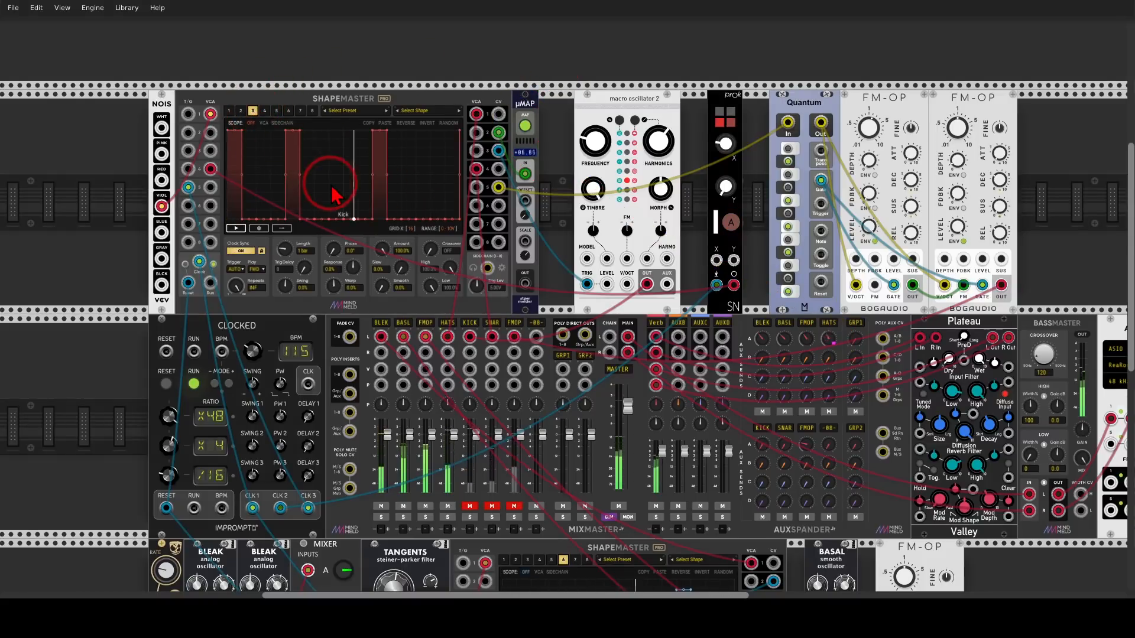
{"action": "mouse_move", "coordinate": [658, 84]}
{"action": "left_mouse_down"}
{"action": "mouse_move", "coordinate": [602, 112]}
{"action": "mouse_move", "coordinate": [660, 83]}
{"action": "left_mouse_up"}
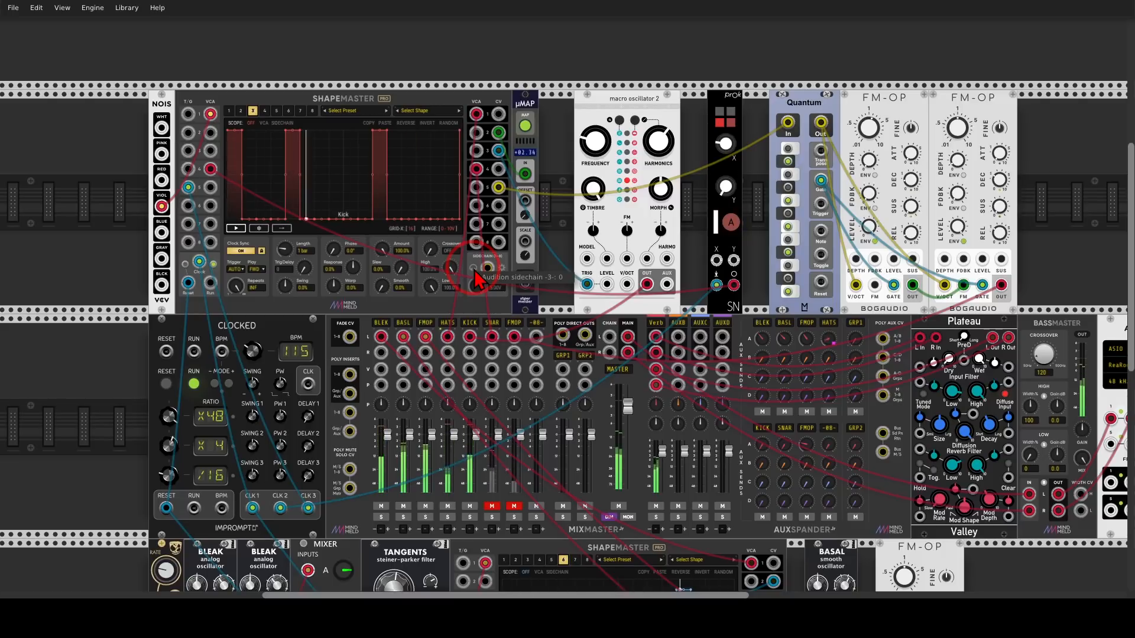
{"action": "left_click", "coordinate": [264, 110]}
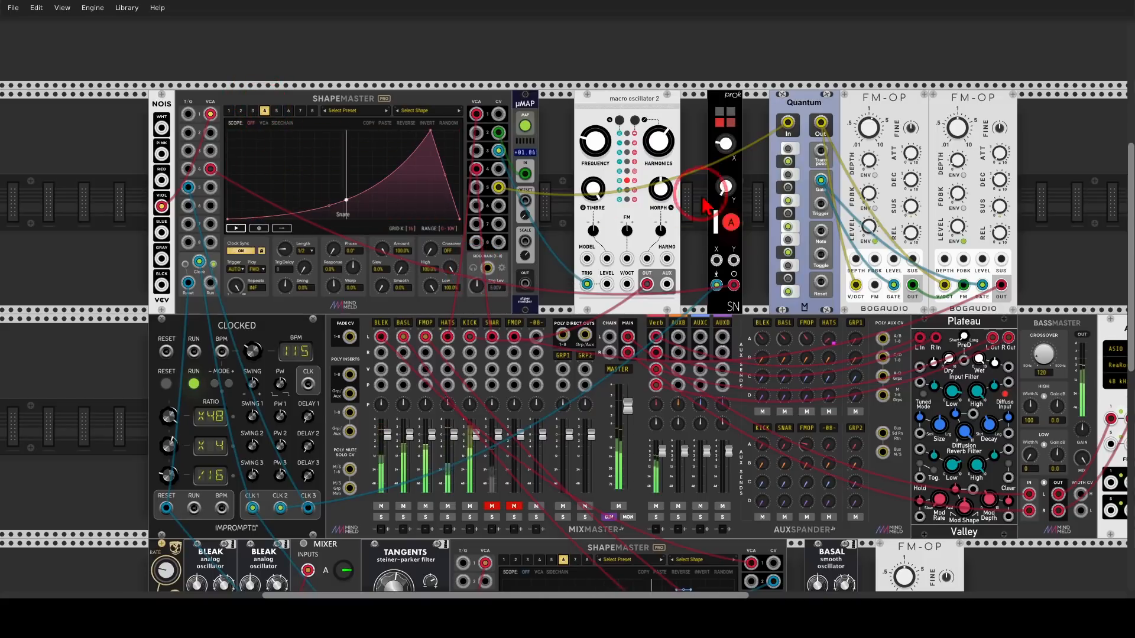
{"action": "left_click", "coordinate": [493, 507]}
{"action": "left_click", "coordinate": [571, 225]}
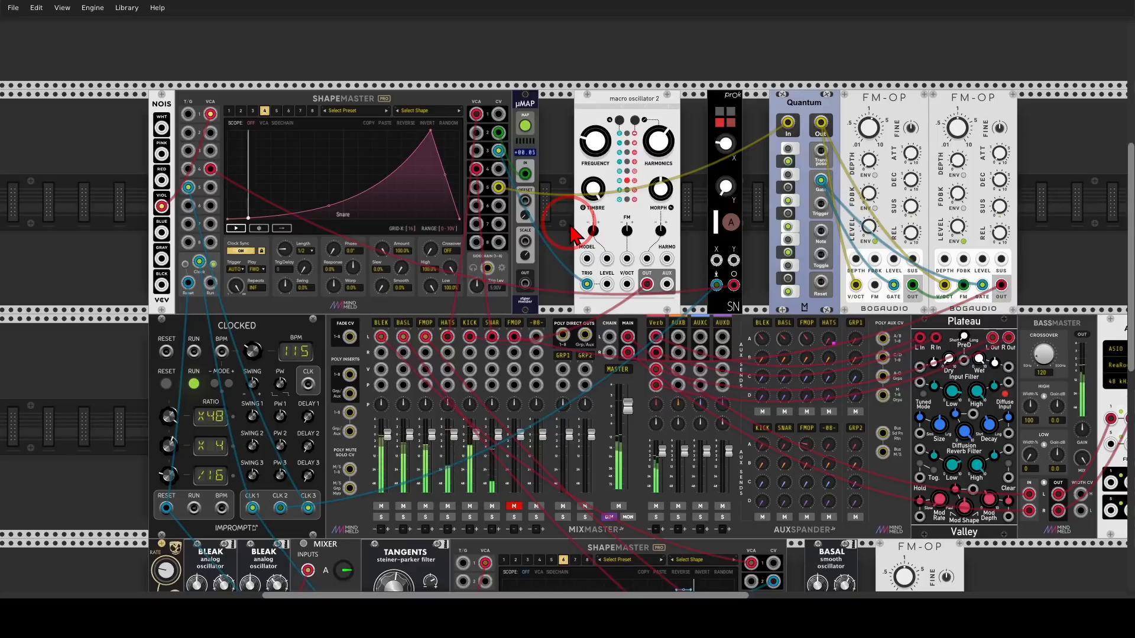
- Show the upper ShapeMaster's channel 5 FM-OP shape and unmute the second FMOP mixer channel
{"action": "left_click", "coordinate": [276, 111]}
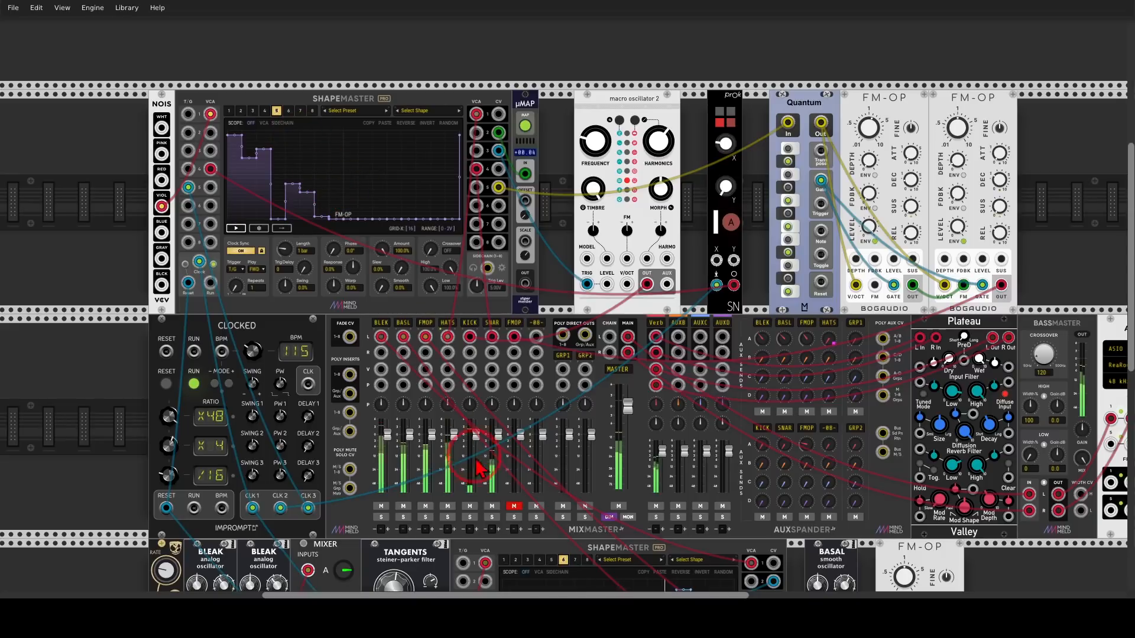
{"action": "left_click", "coordinate": [514, 507]}
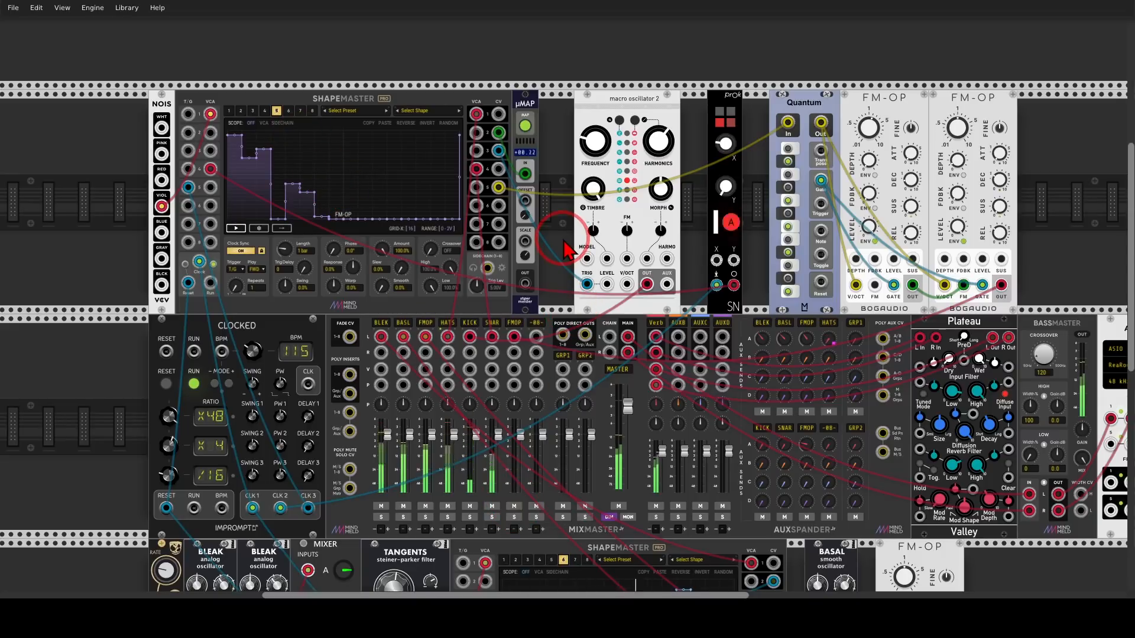
{"action": "scroll", "coordinate": [564, 248], "scroll_direction": "down", "scroll_amount": 3}
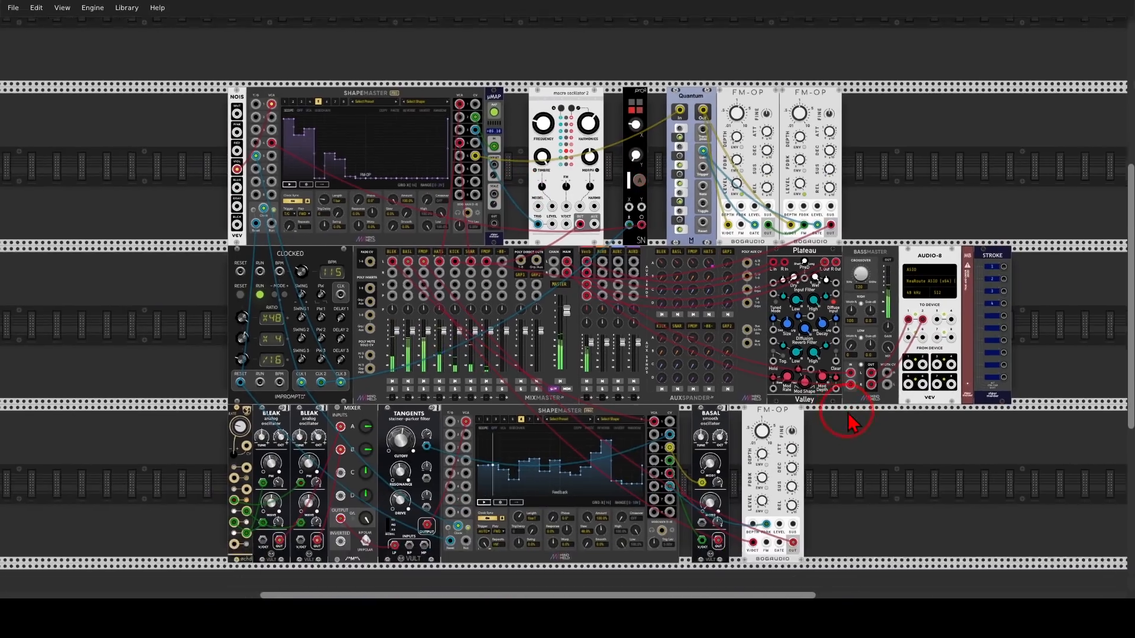
{"action": "left_click_drag", "start_coordinate": [849, 414], "coordinate": [864, 395]}
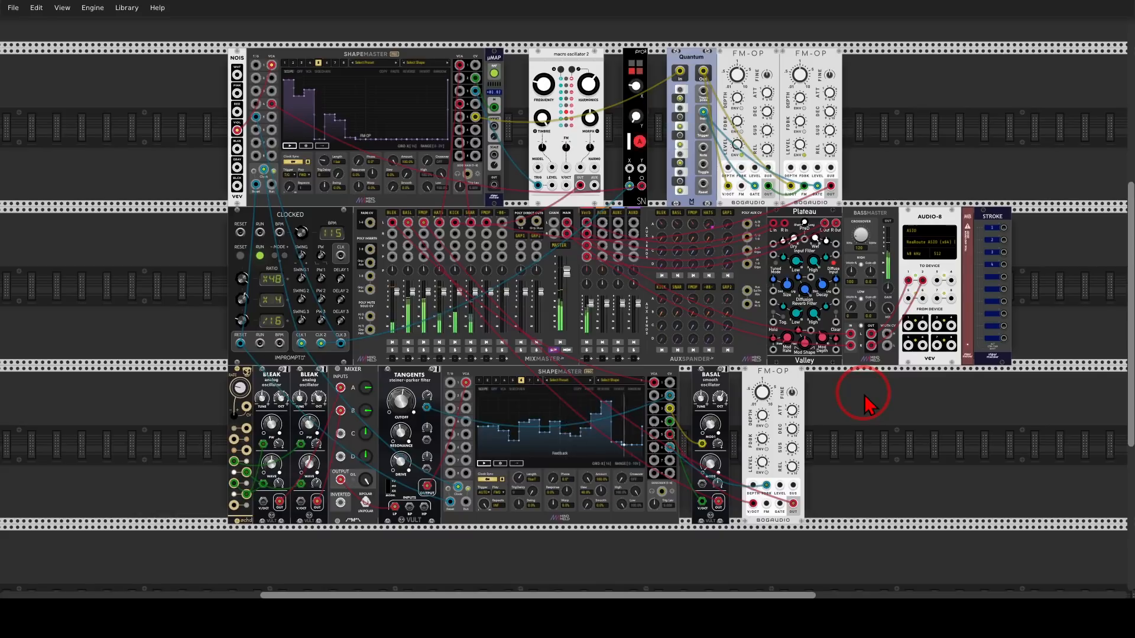
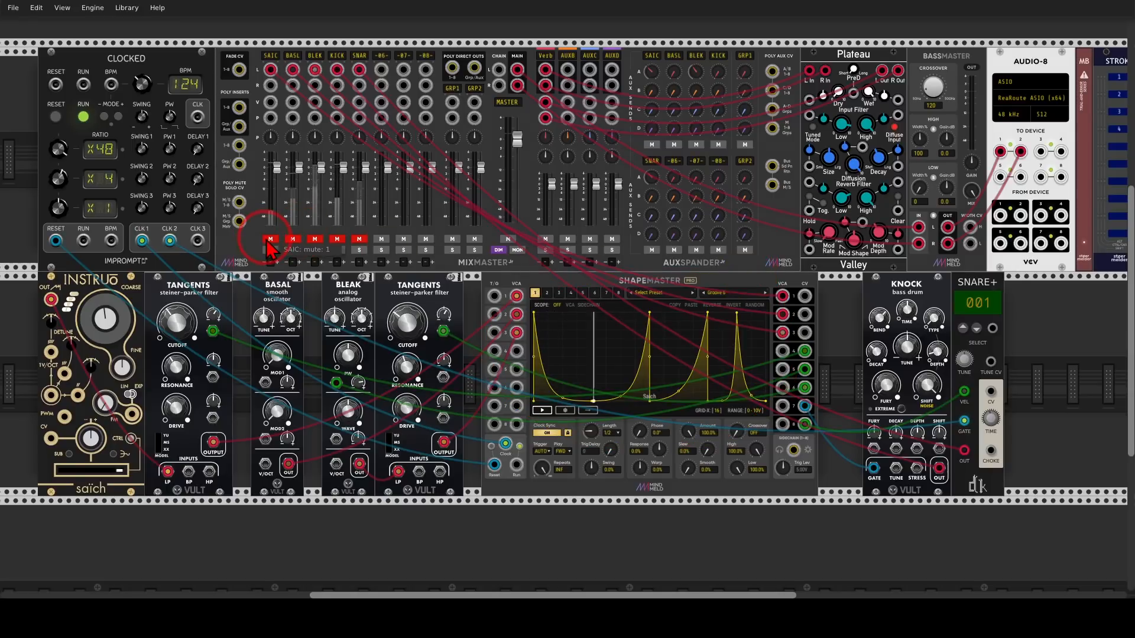
- Unmute the SAIC mixer channel and compare the Length settings of ShapeMaster channels 1 and 2
{"action": "left_click", "coordinate": [269, 240]}
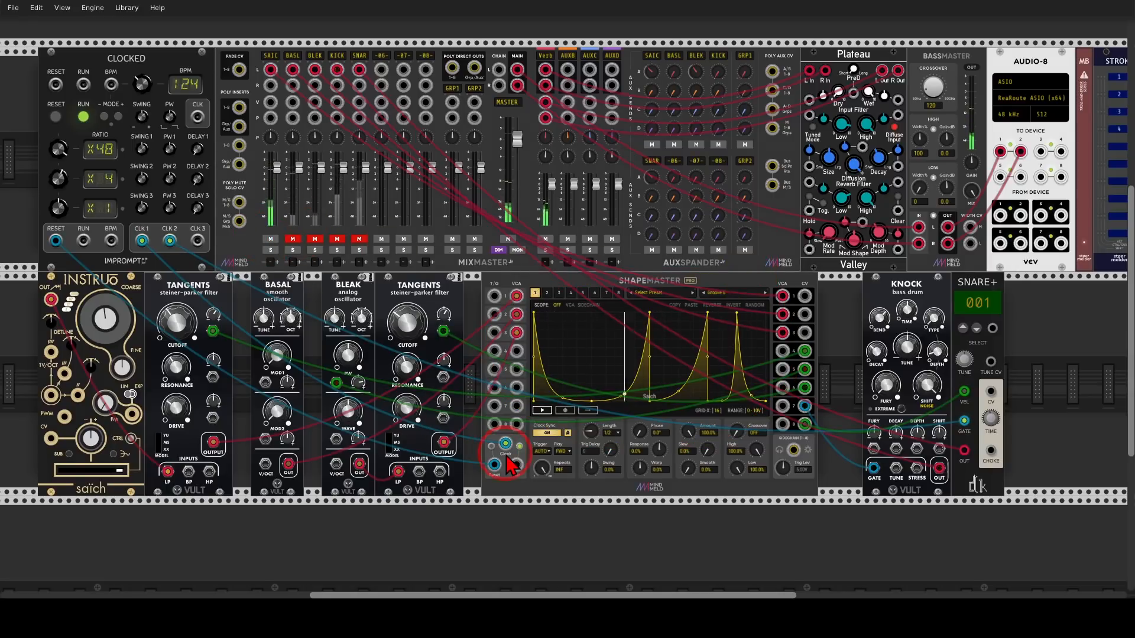
{"action": "left_click", "coordinate": [546, 293]}
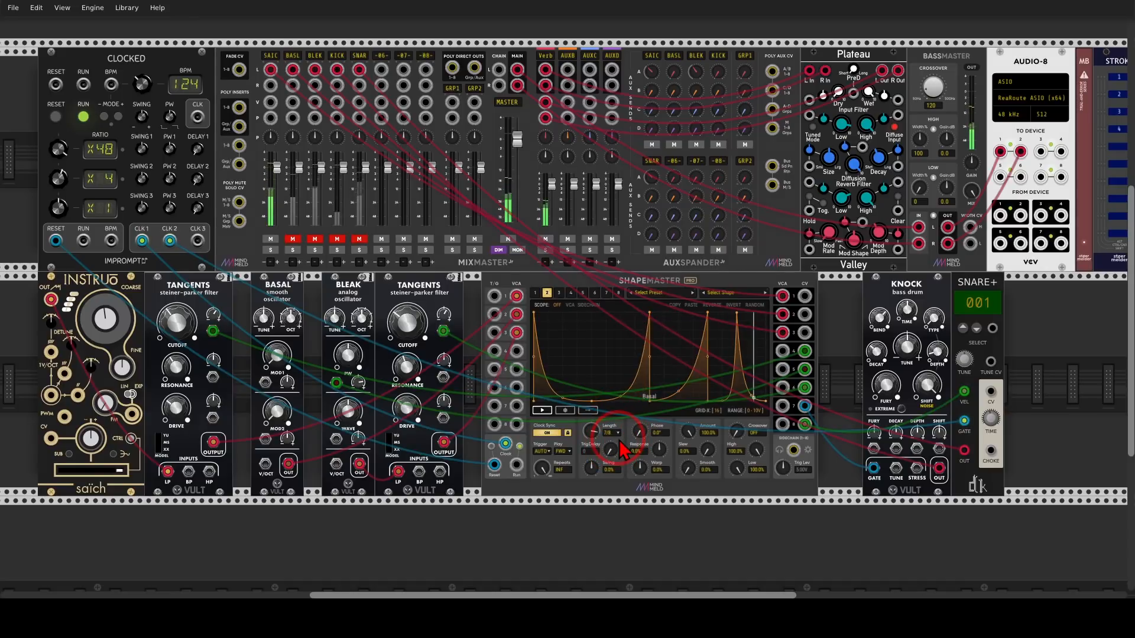
{"action": "scroll", "coordinate": [623, 452], "scroll_direction": "up", "scroll_amount": 5}
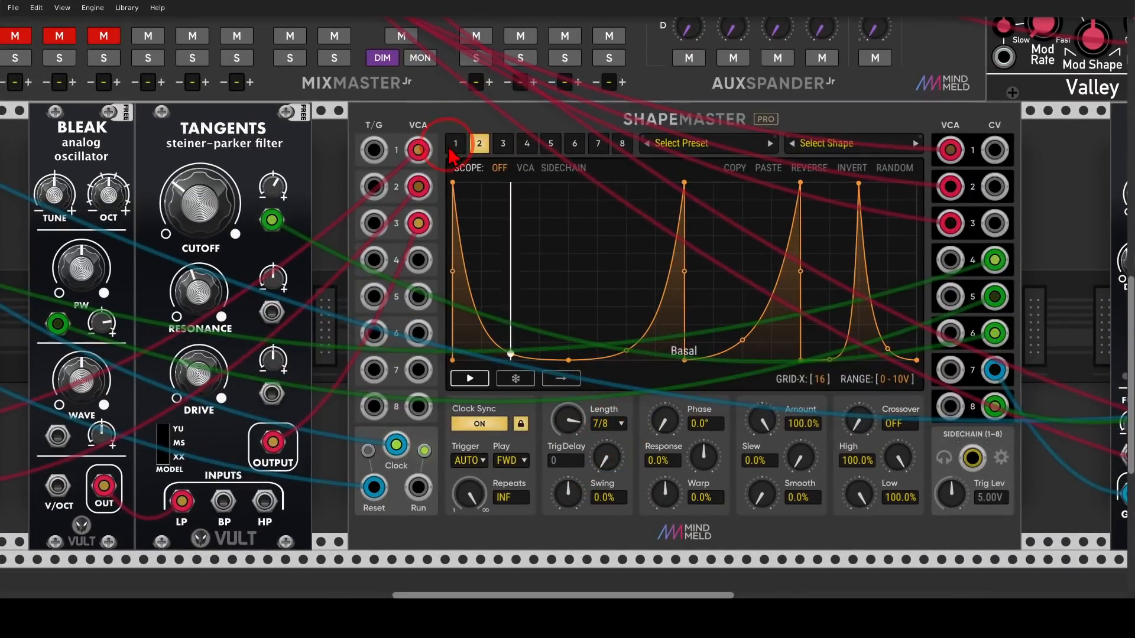
{"action": "left_click", "coordinate": [453, 146]}
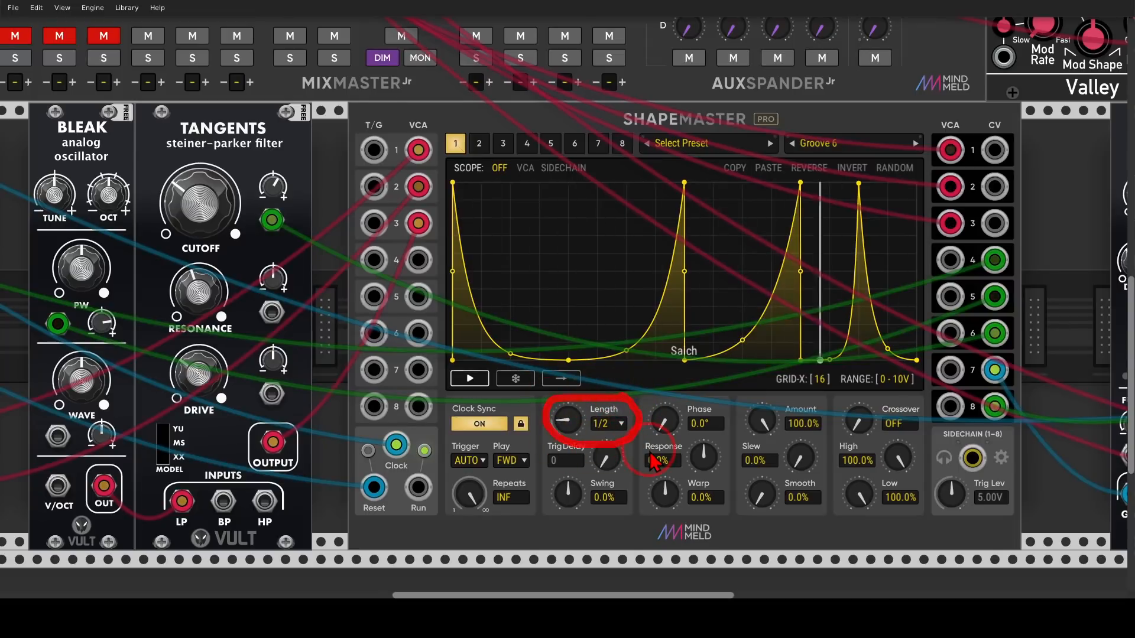
{"action": "left_click", "coordinate": [478, 144]}
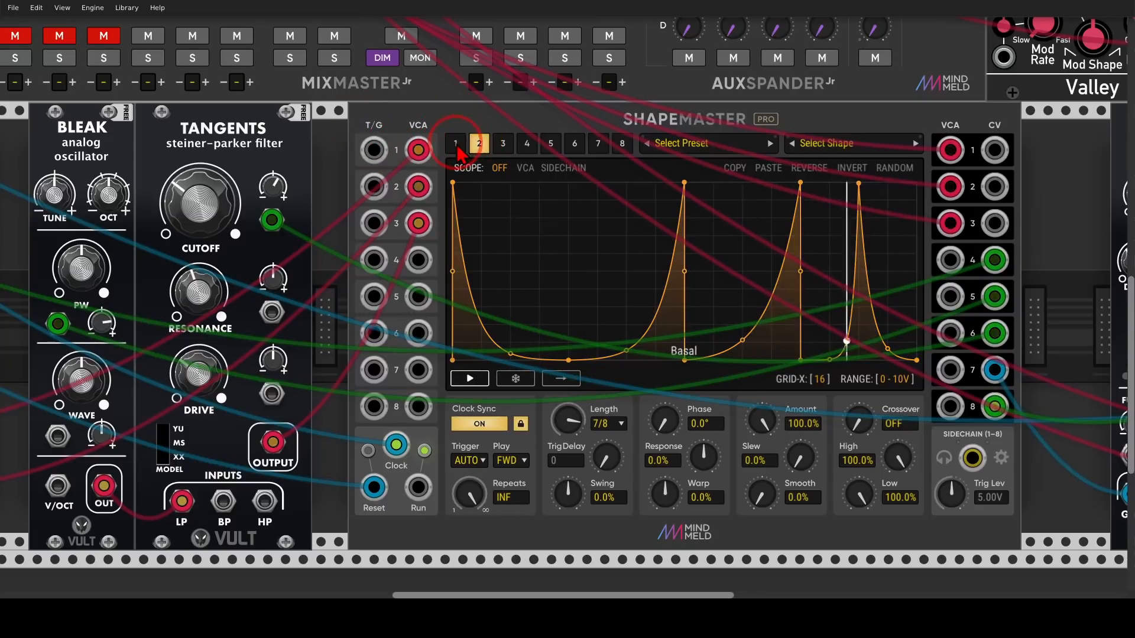
{"action": "left_click", "coordinate": [457, 144]}
{"action": "left_click", "coordinate": [480, 146]}
- Unmute the BASL mixer channel
{"action": "left_click_drag", "start_coordinate": [54, 77], "coordinate": [425, 198]}
{"action": "left_click", "coordinate": [348, 156]}
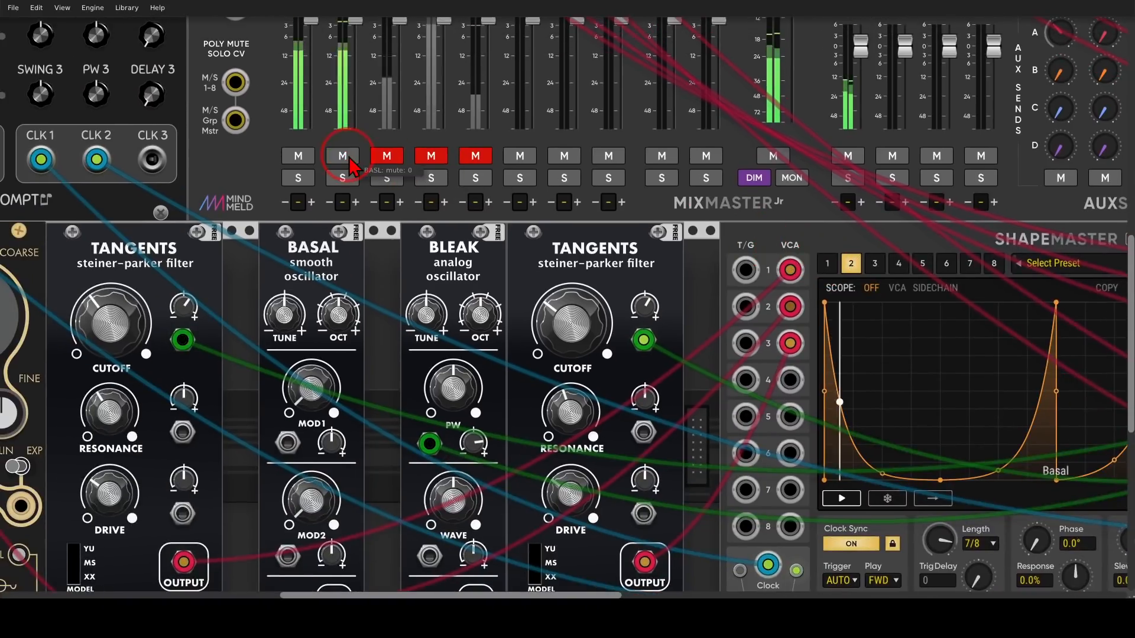
- Compare the Basal and Bleak shapes on ShapeMaster channels 2 and 3, and unmute the Bleak track in the mixer
{"action": "scroll", "coordinate": [649, 331], "scroll_direction": "down", "scroll_amount": 2}
{"action": "left_click_drag", "start_coordinate": [675, 387], "coordinate": [441, 333]}
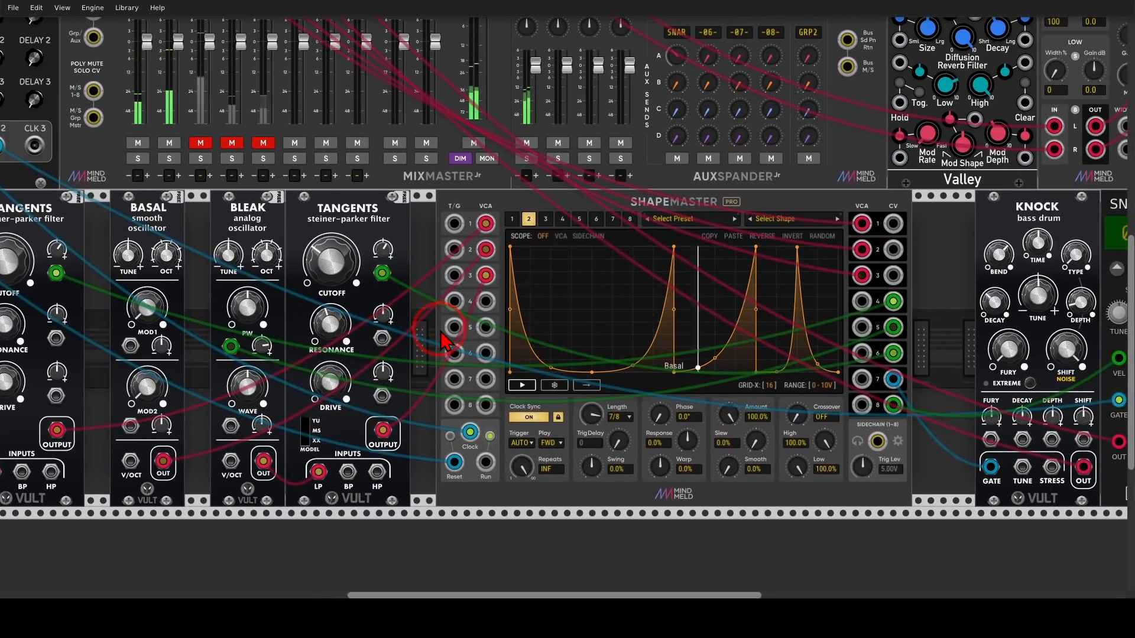
{"action": "left_click", "coordinate": [545, 219]}
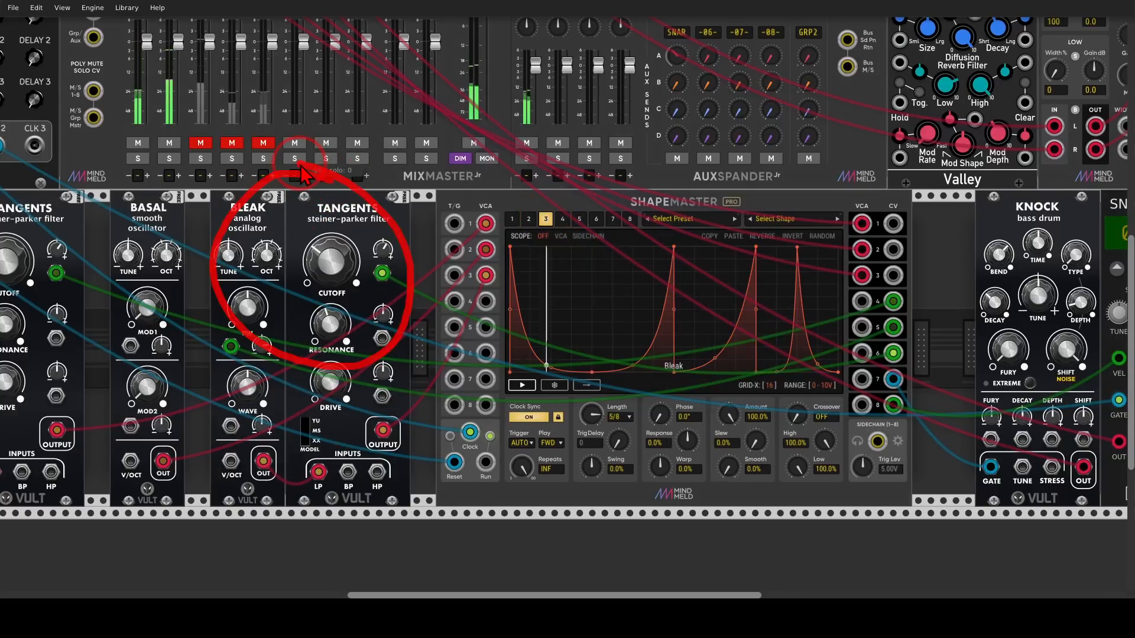
{"action": "left_click", "coordinate": [528, 218]}
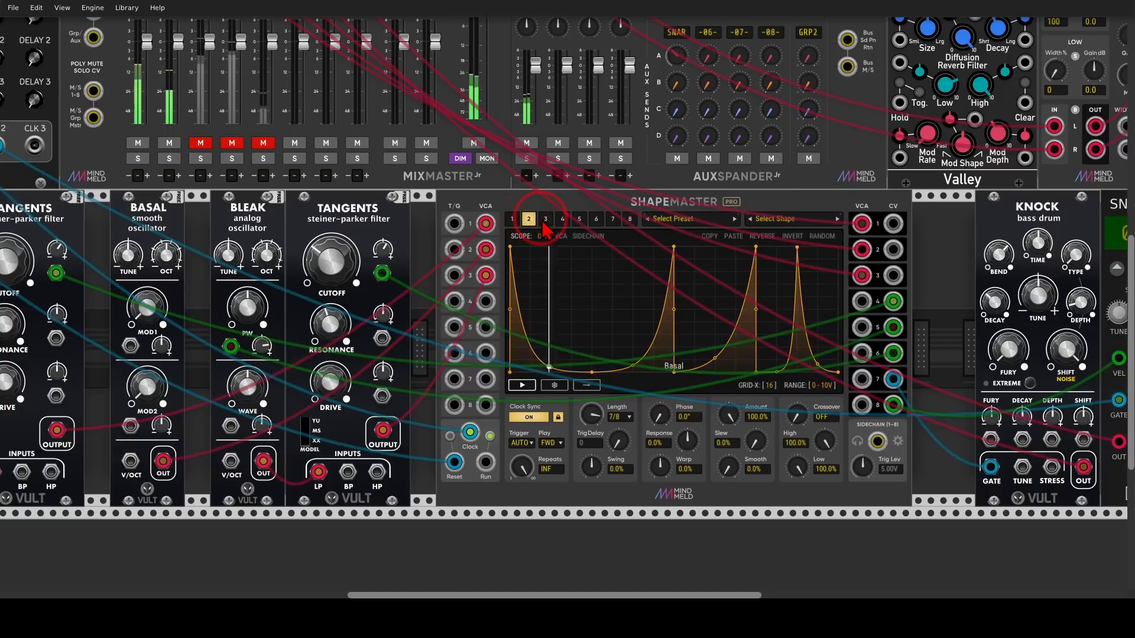
{"action": "left_click", "coordinate": [545, 220]}
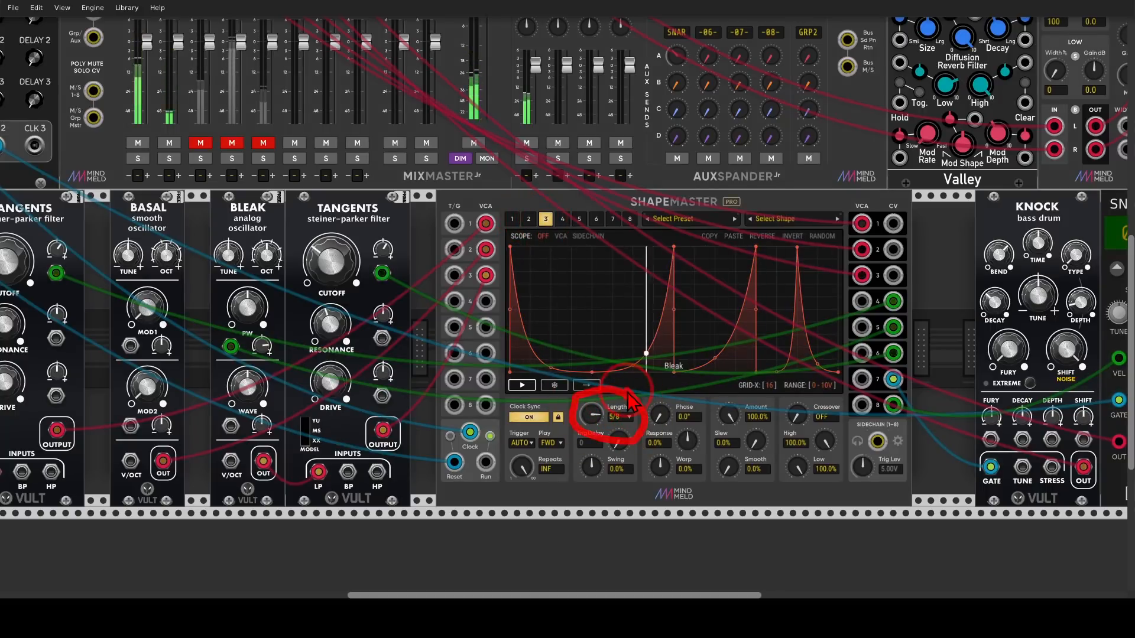
{"action": "left_click", "coordinate": [200, 143]}
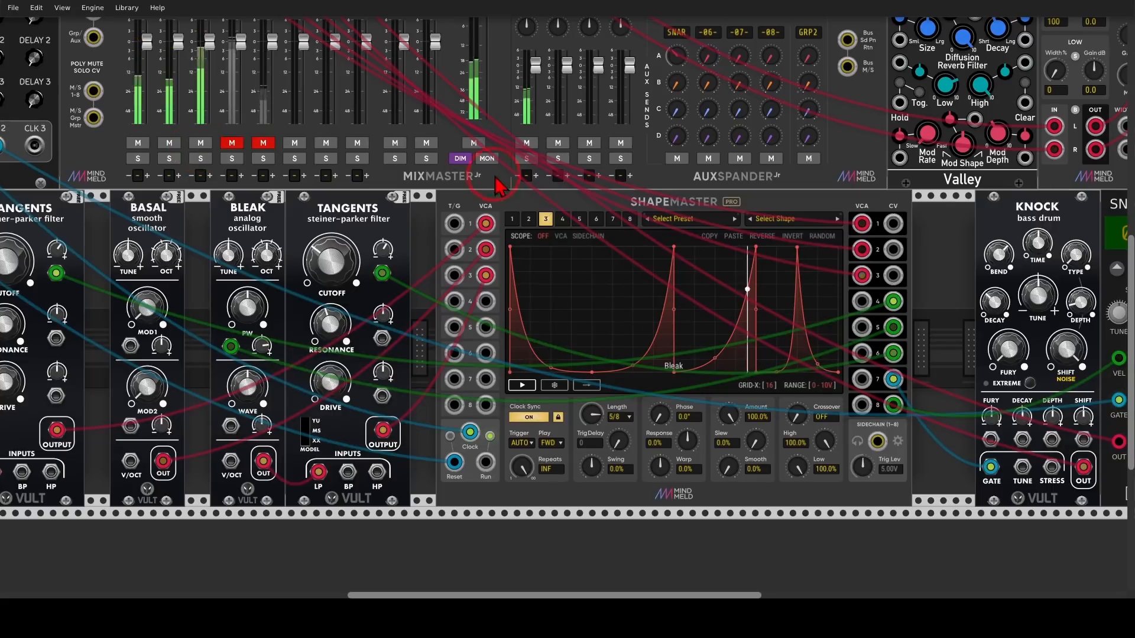
- Examine the Saich Filter, Bleak PWM and Bleak Filter shapes and their length settings on ShapeMaster channels 4 to 6
{"action": "left_click", "coordinate": [563, 221]}
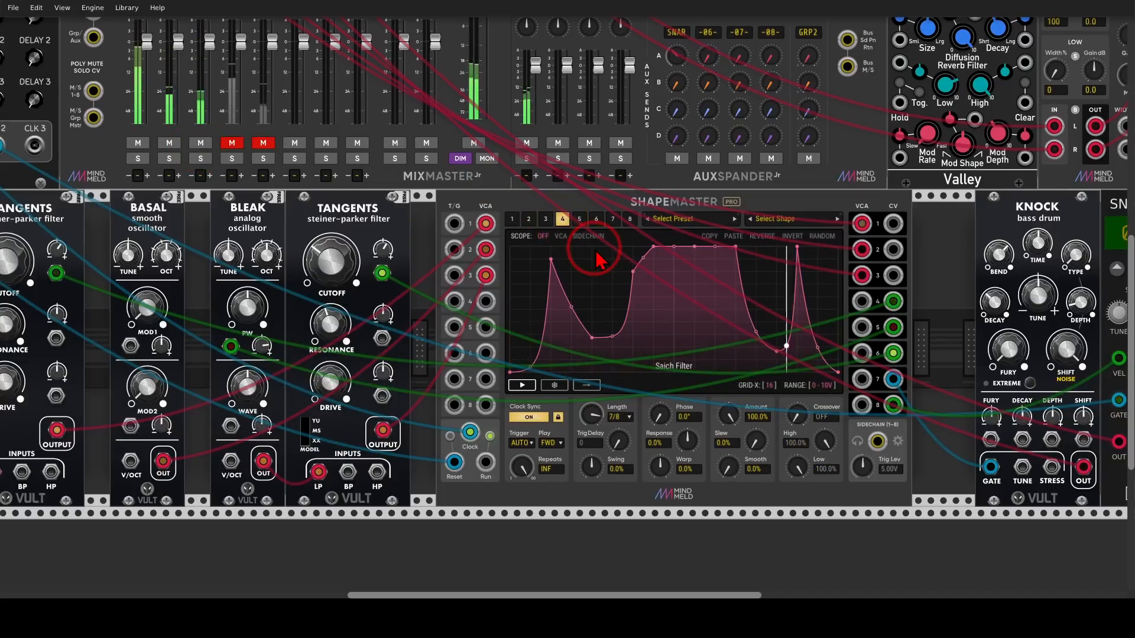
{"action": "left_click", "coordinate": [579, 220]}
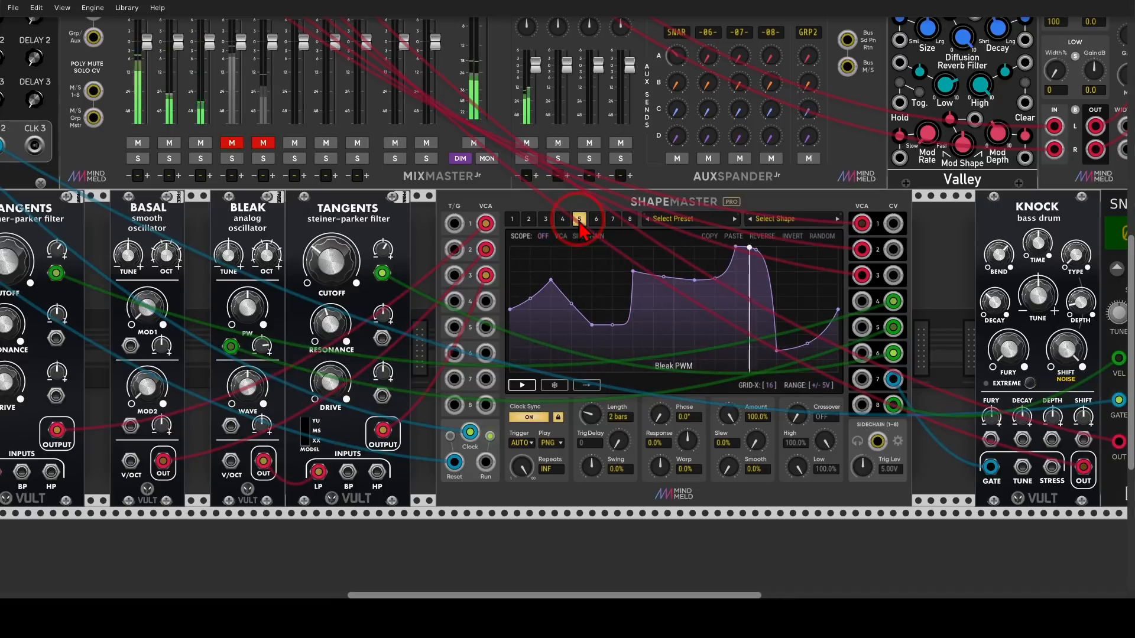
{"action": "left_click", "coordinate": [597, 220]}
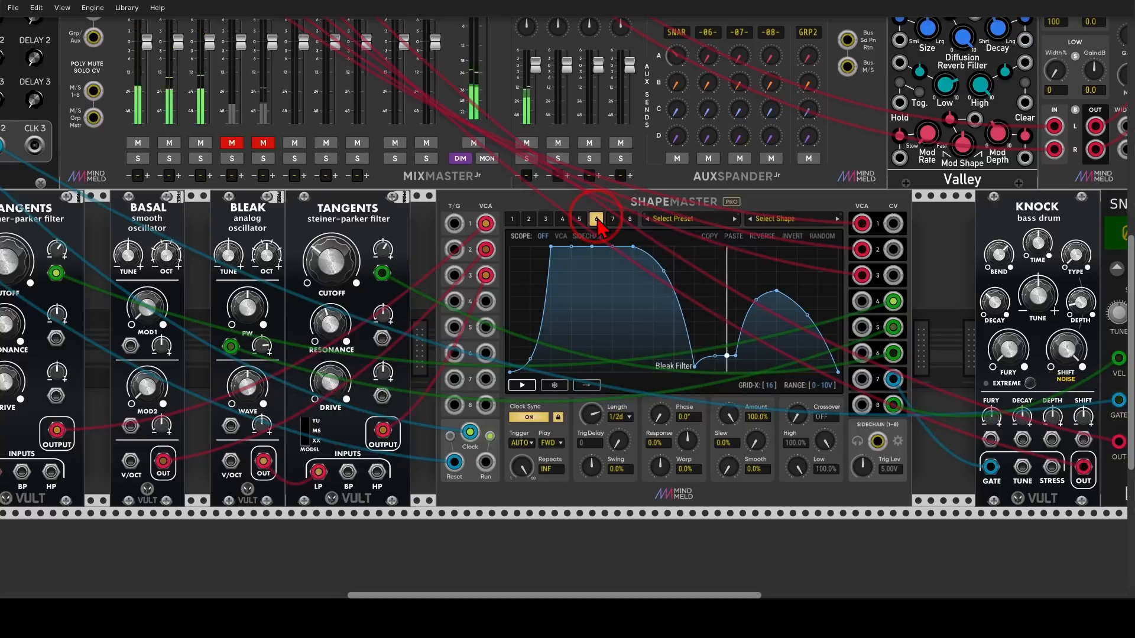
{"action": "left_click", "coordinate": [579, 220]}
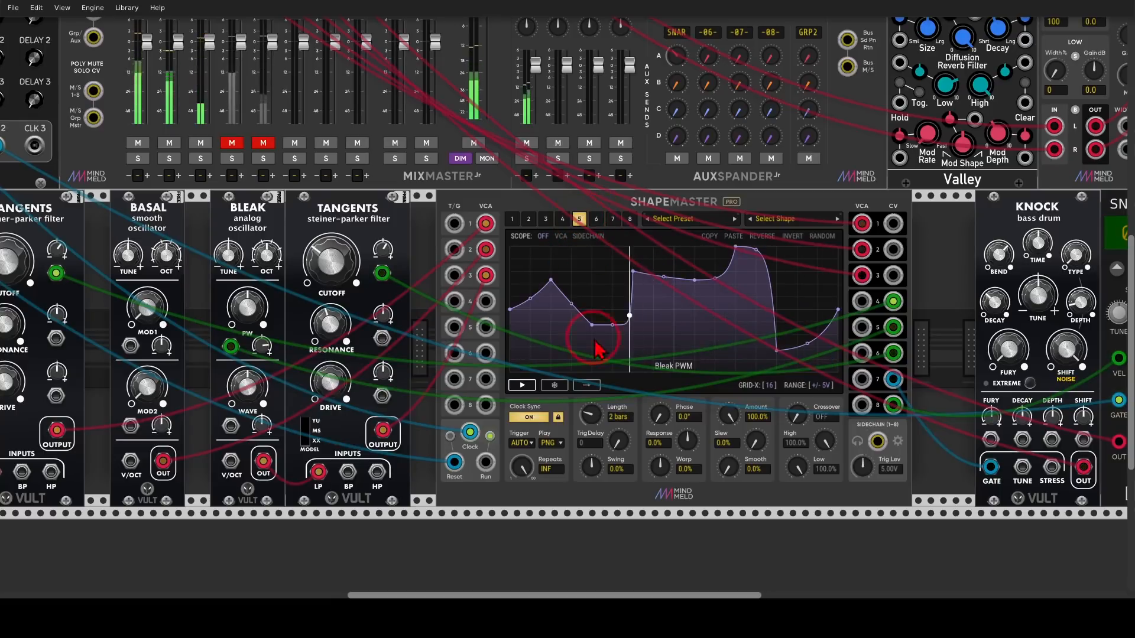
{"action": "left_click", "coordinate": [562, 221]}
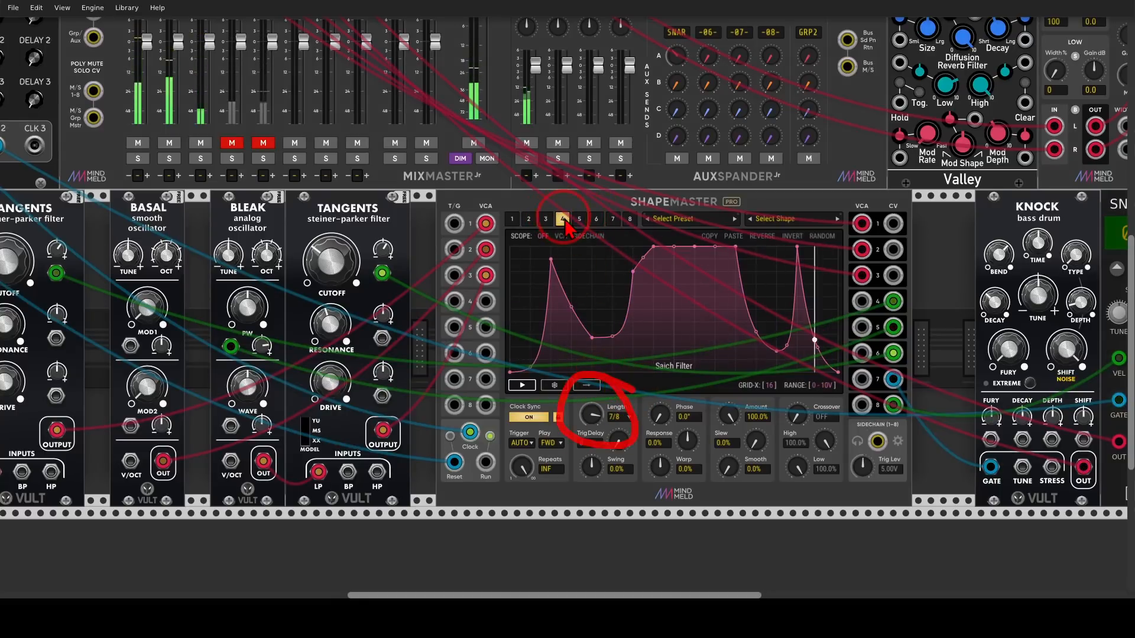
{"action": "left_click", "coordinate": [579, 219]}
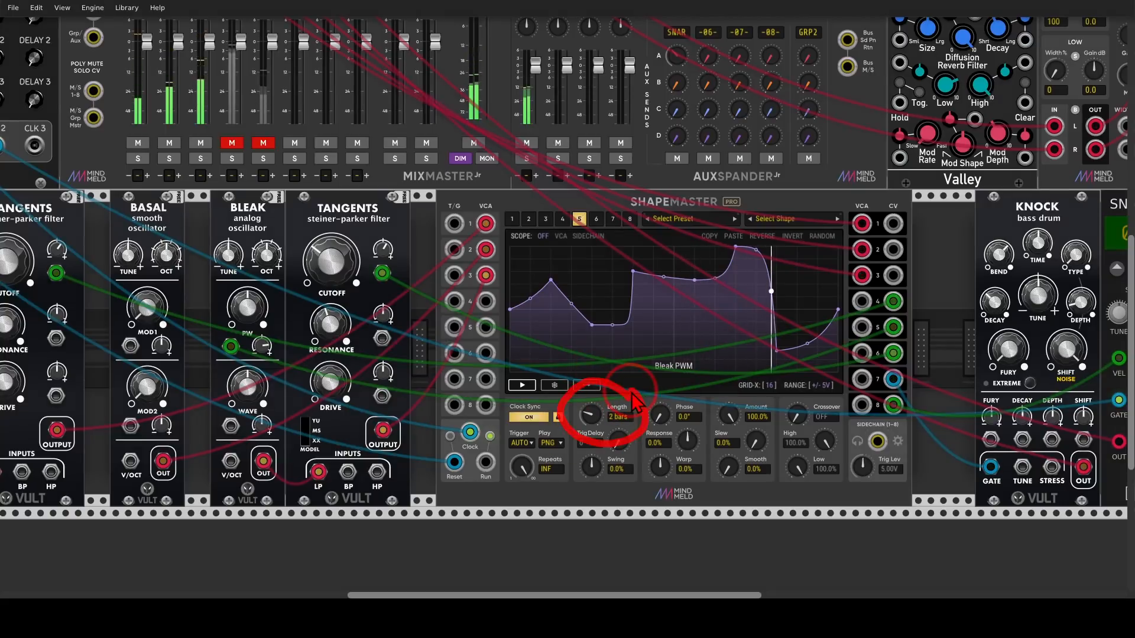
{"action": "left_click", "coordinate": [595, 220]}
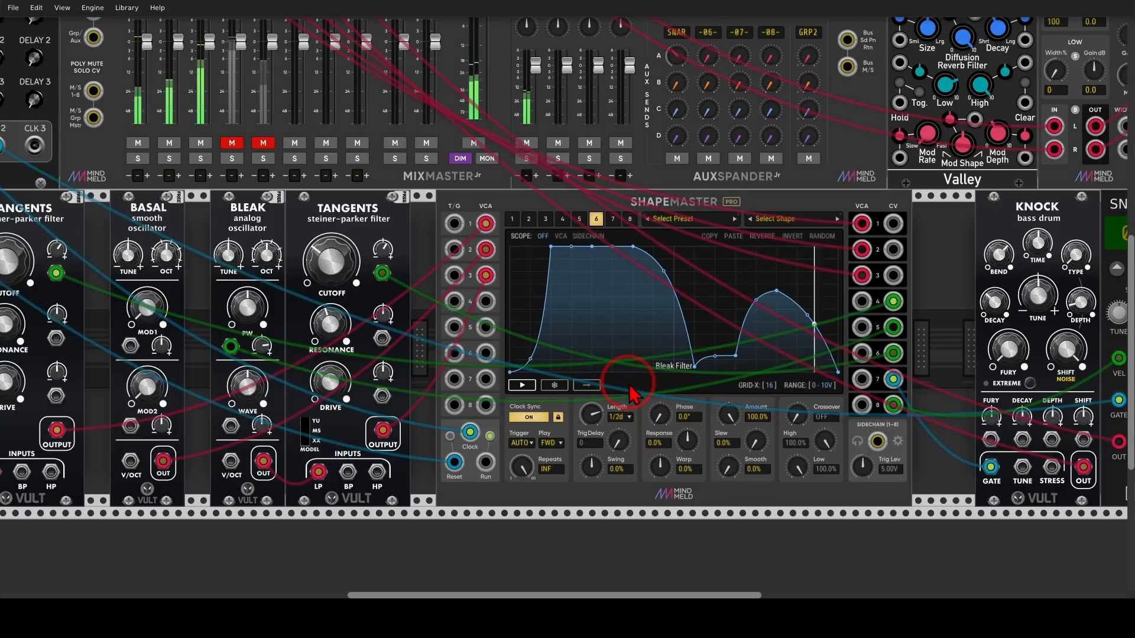
- Show the Knock and Snare shapes on ShapeMaster channels 7 and 8, and unmute the kick and snare mixer tracks
{"action": "left_click", "coordinate": [613, 220]}
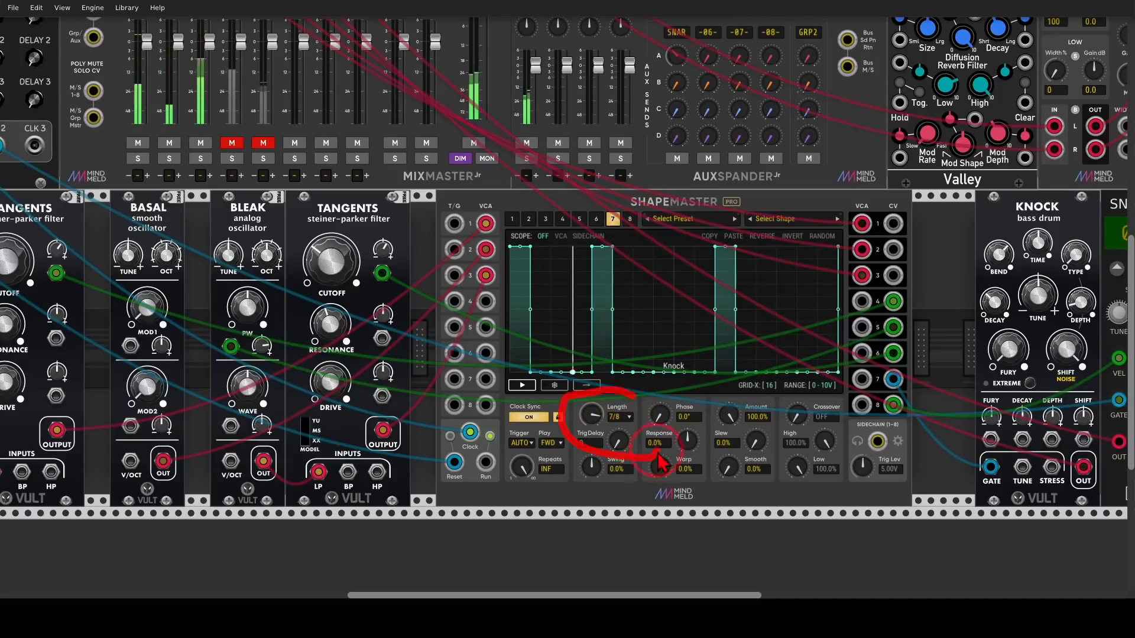
{"action": "left_click", "coordinate": [232, 143]}
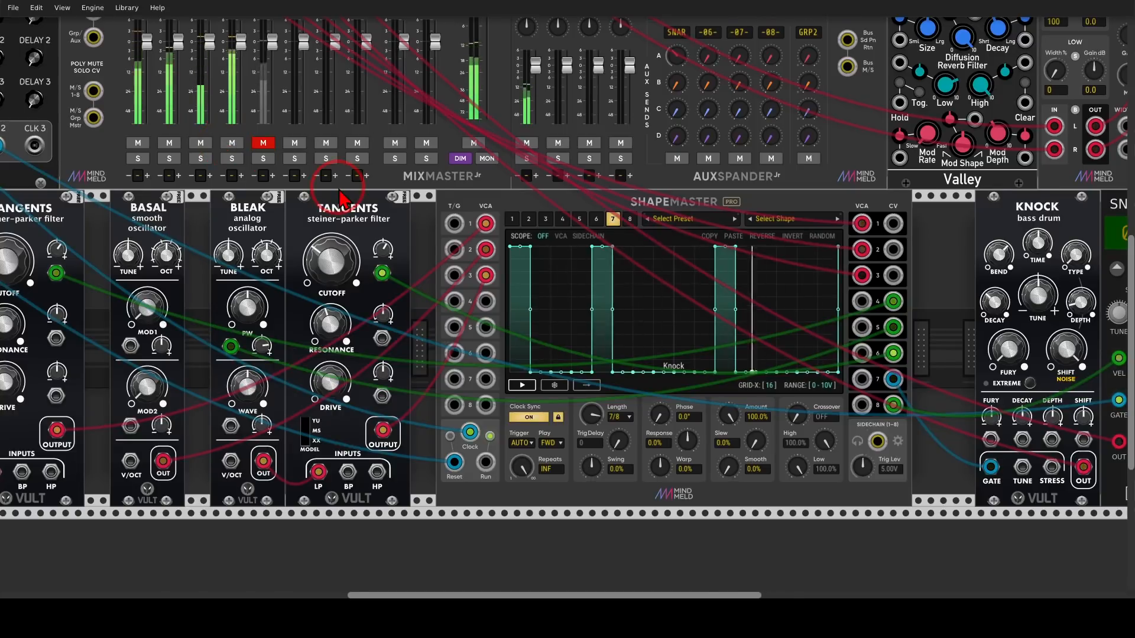
{"action": "scroll", "coordinate": [307, 189], "scroll_direction": "down", "scroll_amount": 2}
{"action": "left_click_drag", "start_coordinate": [466, 200], "coordinate": [464, 207]}
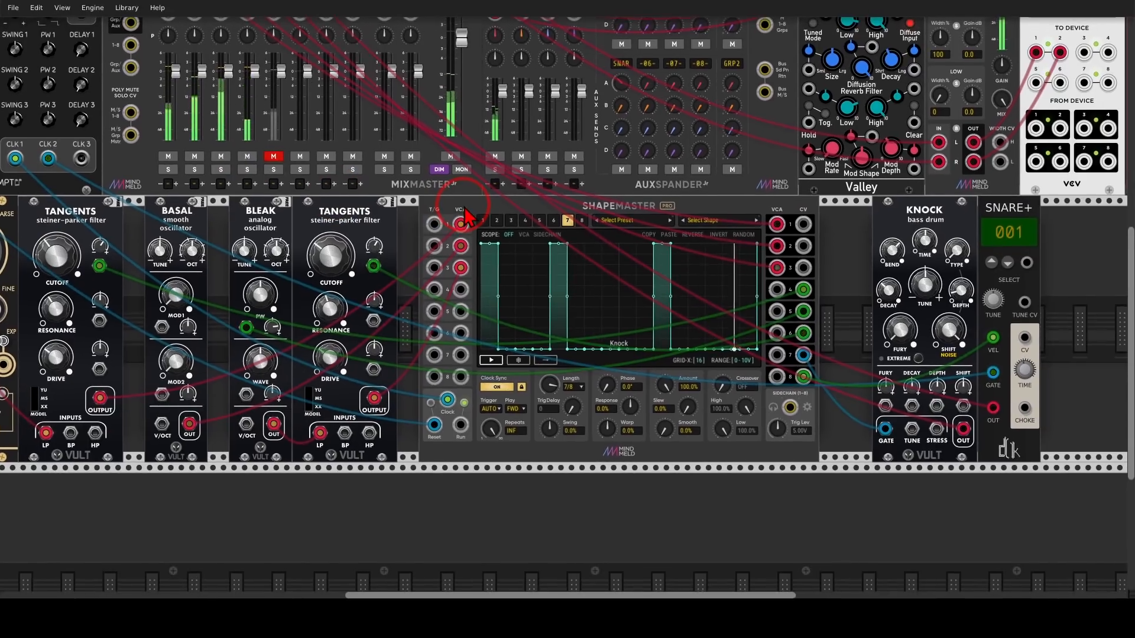
{"action": "left_click", "coordinate": [581, 220]}
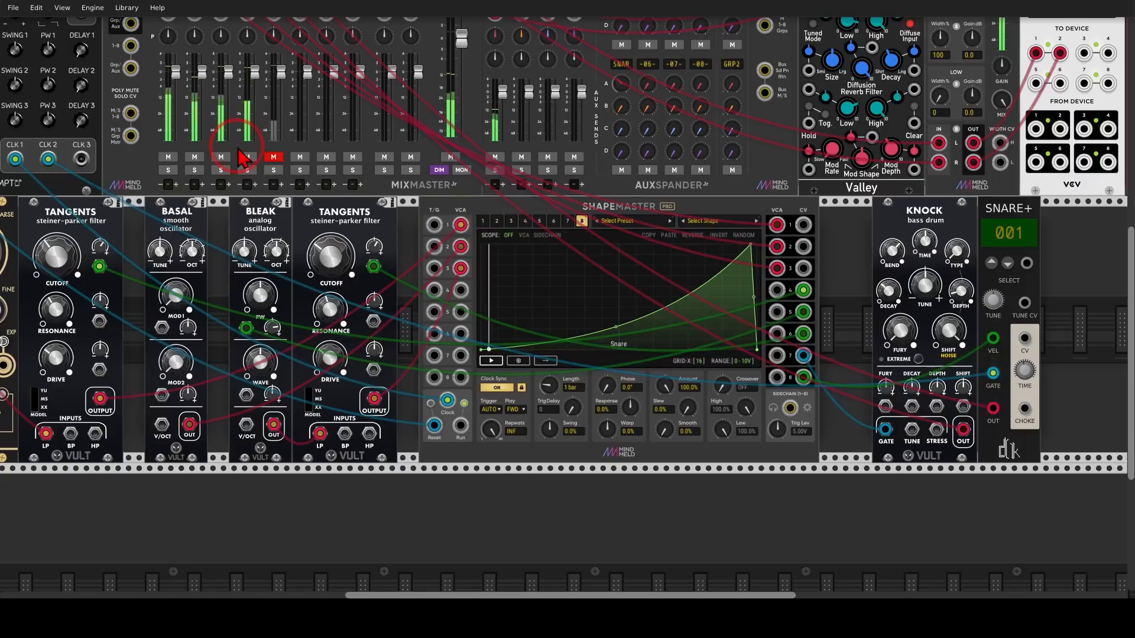
{"action": "left_click", "coordinate": [273, 157]}
{"action": "scroll", "coordinate": [601, 385], "scroll_direction": "down", "scroll_amount": 6}
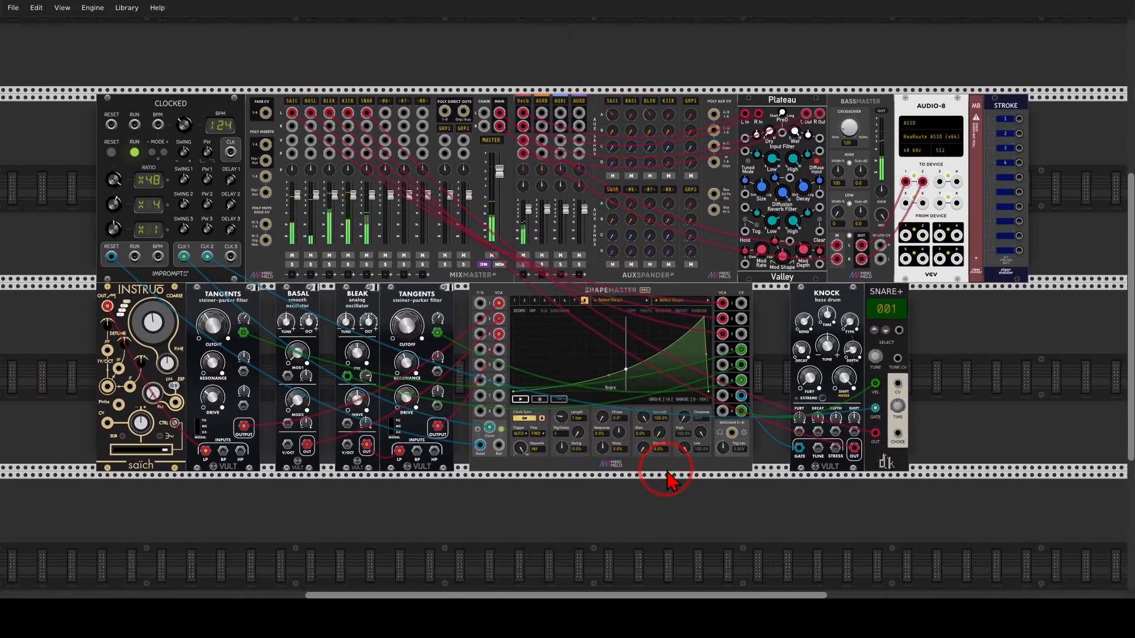
{"action": "left_click_drag", "start_coordinate": [667, 471], "coordinate": [679, 479]}
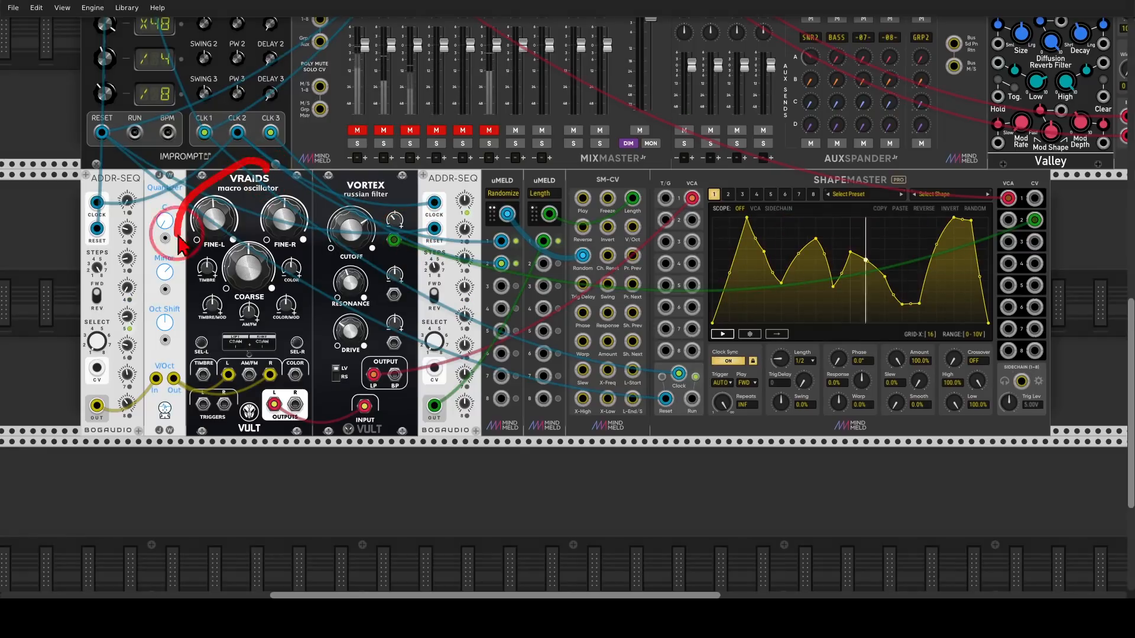
{"action": "mouse_move", "coordinate": [263, 160]}
{"action": "left_mouse_down"}
{"action": "mouse_move", "coordinate": [172, 193]}
{"action": "mouse_move", "coordinate": [100, 172]}
{"action": "mouse_move", "coordinate": [135, 180]}
{"action": "left_mouse_up"}
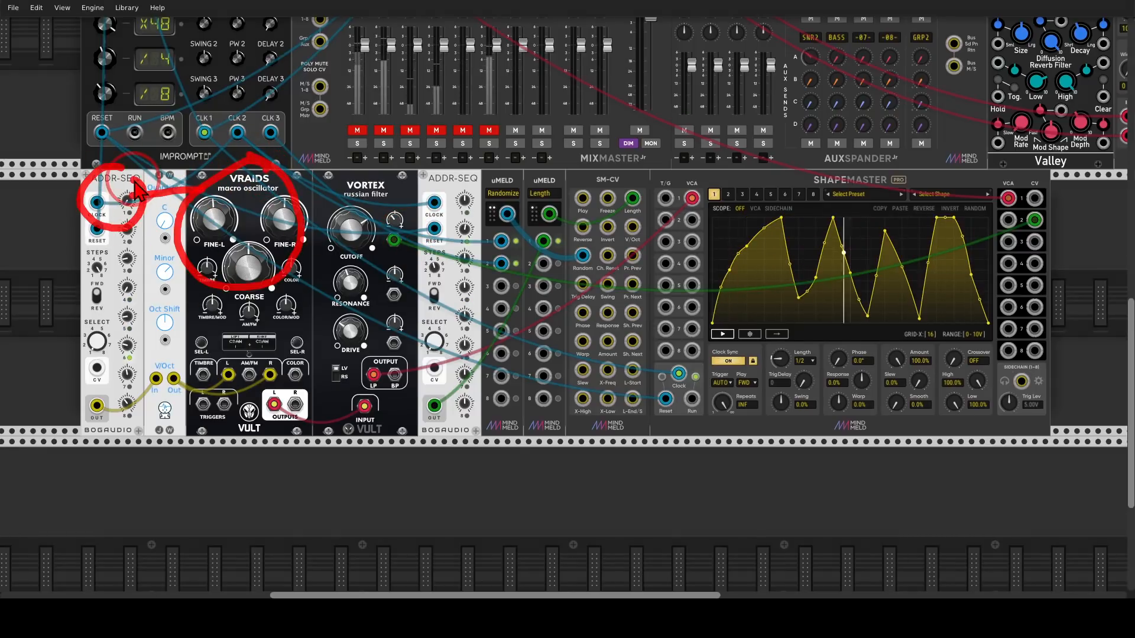
{"action": "mouse_move", "coordinate": [360, 334]}
{"action": "left_mouse_down"}
{"action": "mouse_move", "coordinate": [393, 455]}
{"action": "mouse_move", "coordinate": [367, 334]}
{"action": "left_mouse_up"}
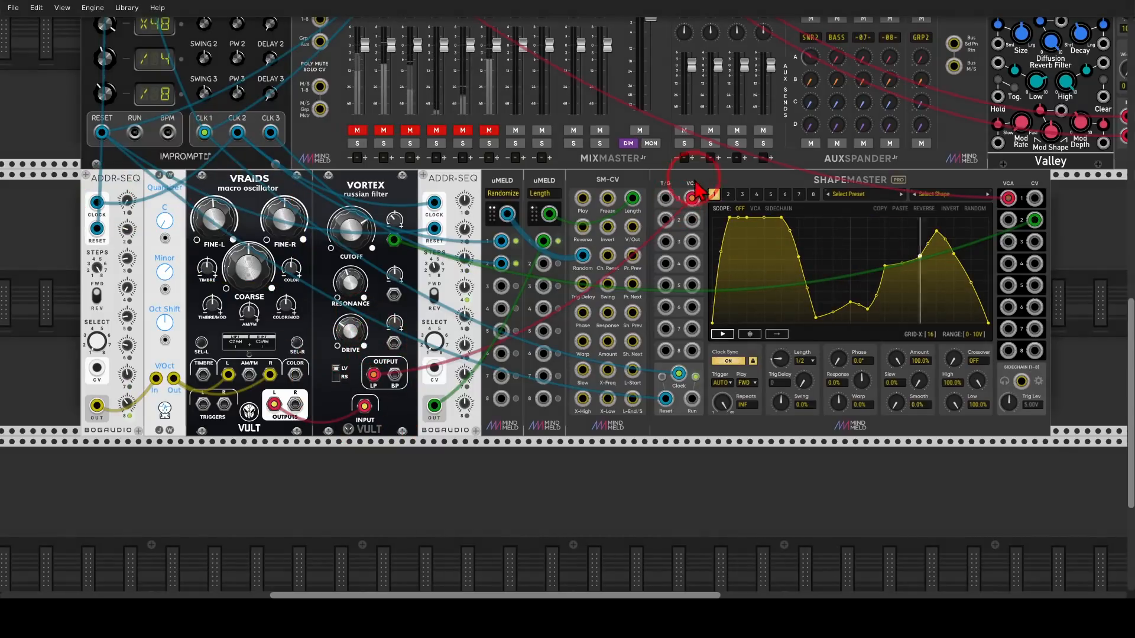
{"action": "mouse_move", "coordinate": [697, 176]}
{"action": "left_mouse_down"}
{"action": "mouse_move", "coordinate": [707, 219]}
{"action": "mouse_move", "coordinate": [696, 180]}
{"action": "left_mouse_up"}
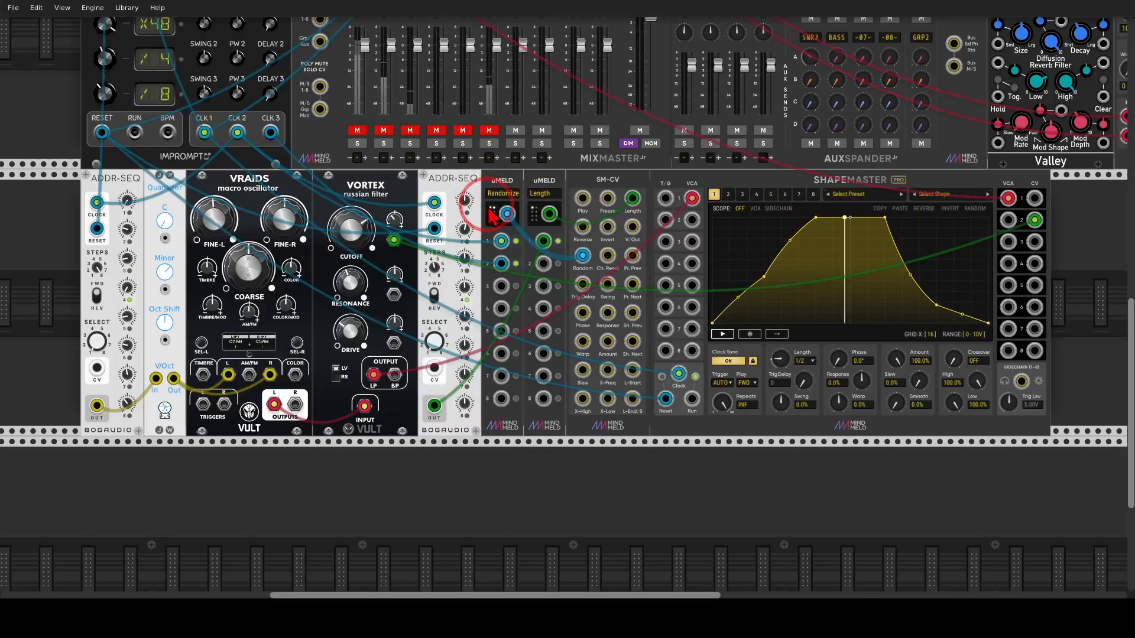
{"action": "left_click", "coordinate": [506, 204]}
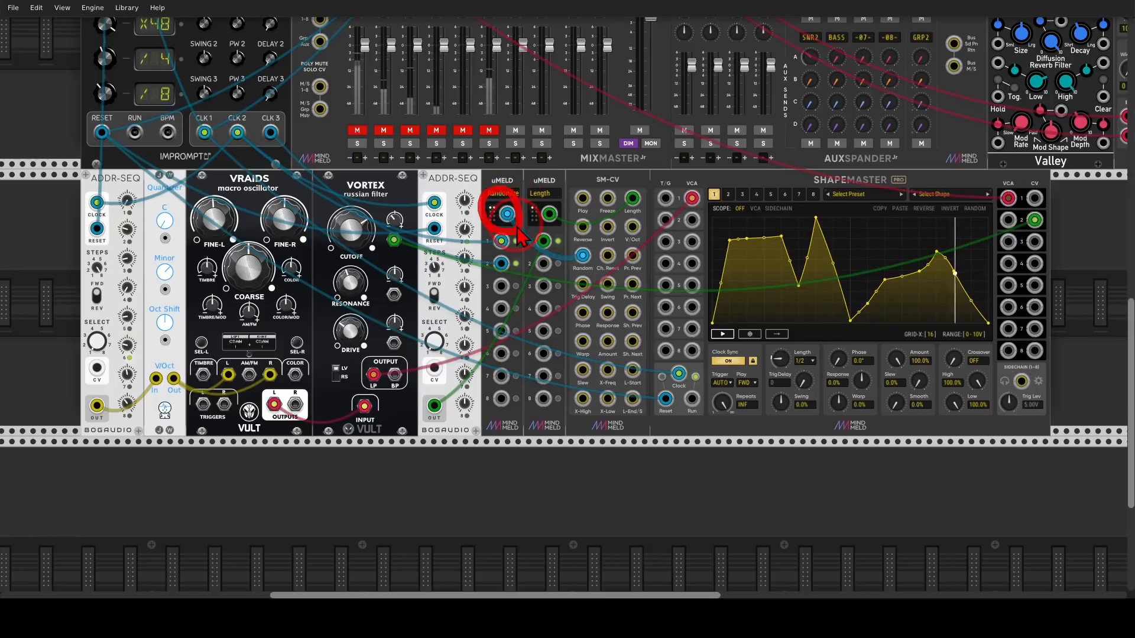
{"action": "mouse_move", "coordinate": [520, 234]}
{"action": "left_mouse_down"}
{"action": "mouse_move", "coordinate": [570, 251]}
{"action": "mouse_move", "coordinate": [560, 270]}
{"action": "left_mouse_up"}
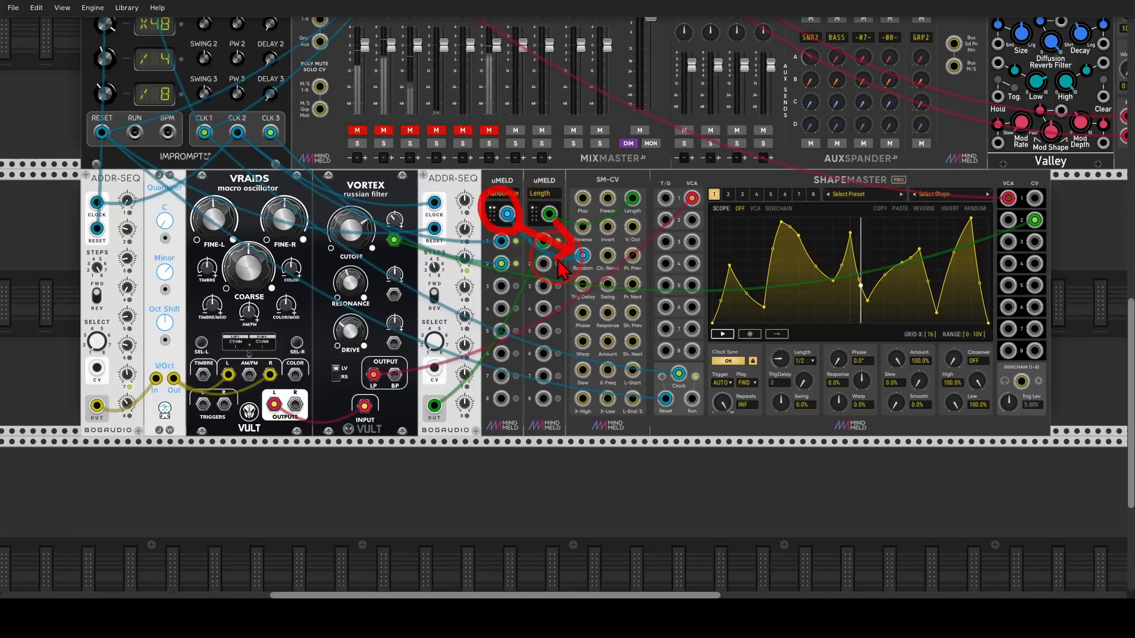
- Compare the randomized shapes on ShapeMaster channels 1 and 2, finishing with channel 1 displayed
{"action": "left_click", "coordinate": [725, 196]}
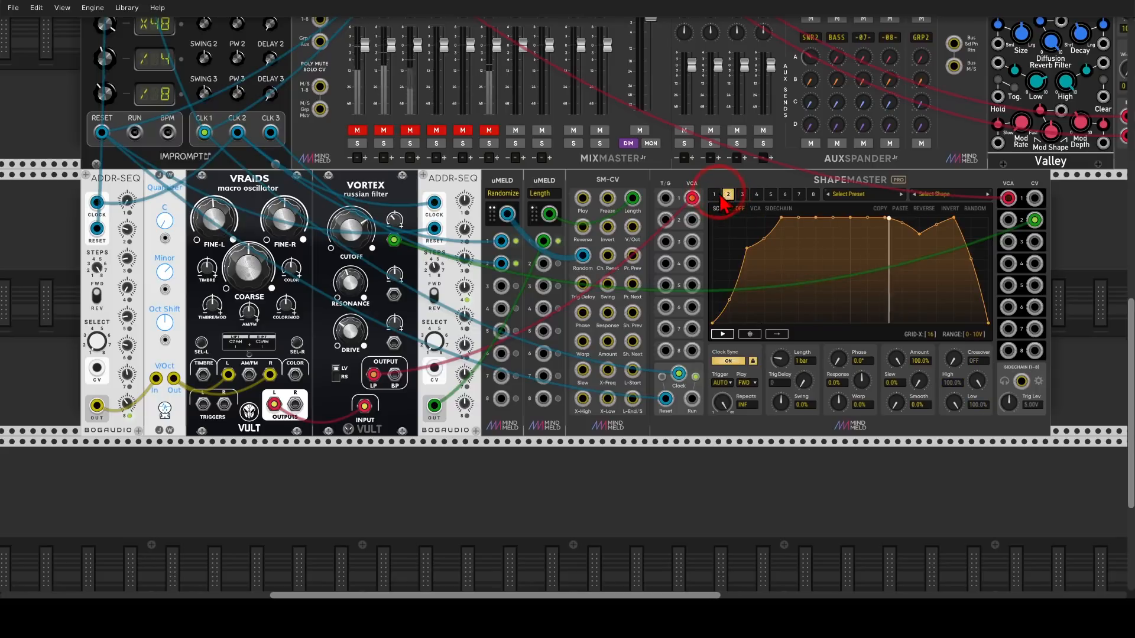
{"action": "left_click", "coordinate": [715, 195]}
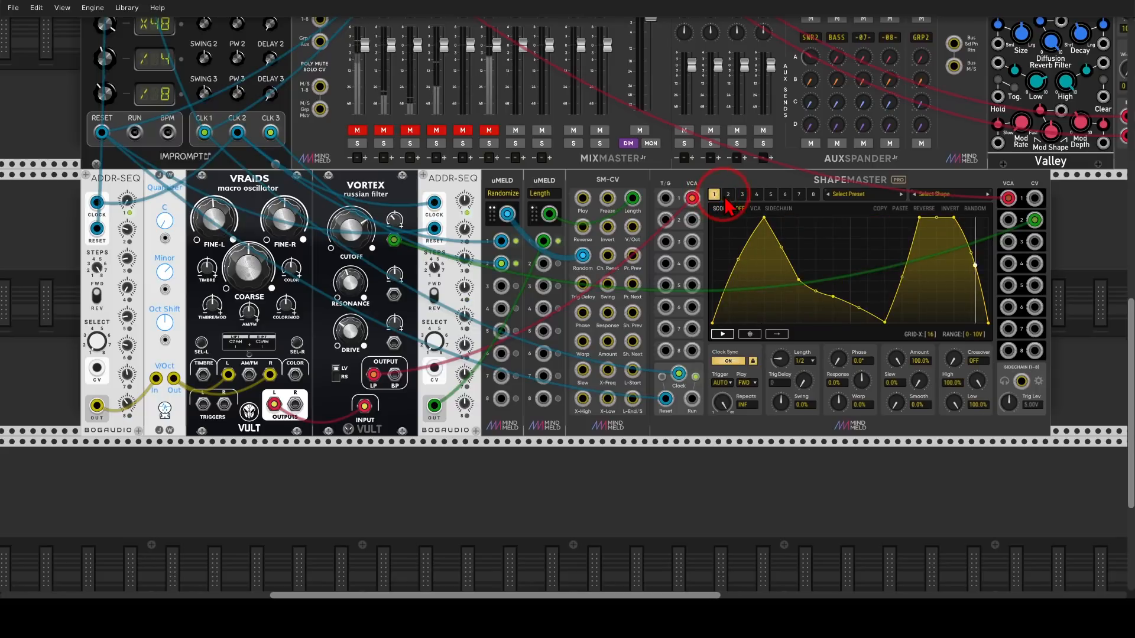
{"action": "left_click", "coordinate": [727, 196]}
{"action": "left_click", "coordinate": [395, 235]}
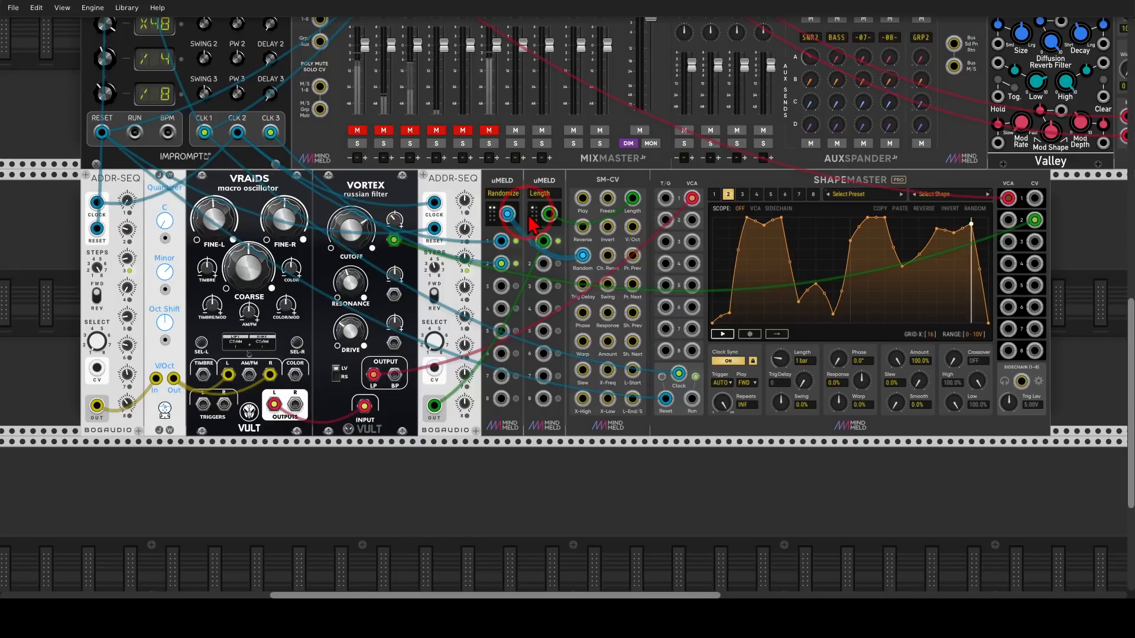
{"action": "mouse_move", "coordinate": [445, 380]}
{"action": "left_mouse_down"}
{"action": "mouse_move", "coordinate": [453, 408]}
{"action": "mouse_move", "coordinate": [449, 377]}
{"action": "mouse_move", "coordinate": [529, 246]}
{"action": "mouse_move", "coordinate": [562, 271]}
{"action": "mouse_move", "coordinate": [549, 291]}
{"action": "left_mouse_up"}
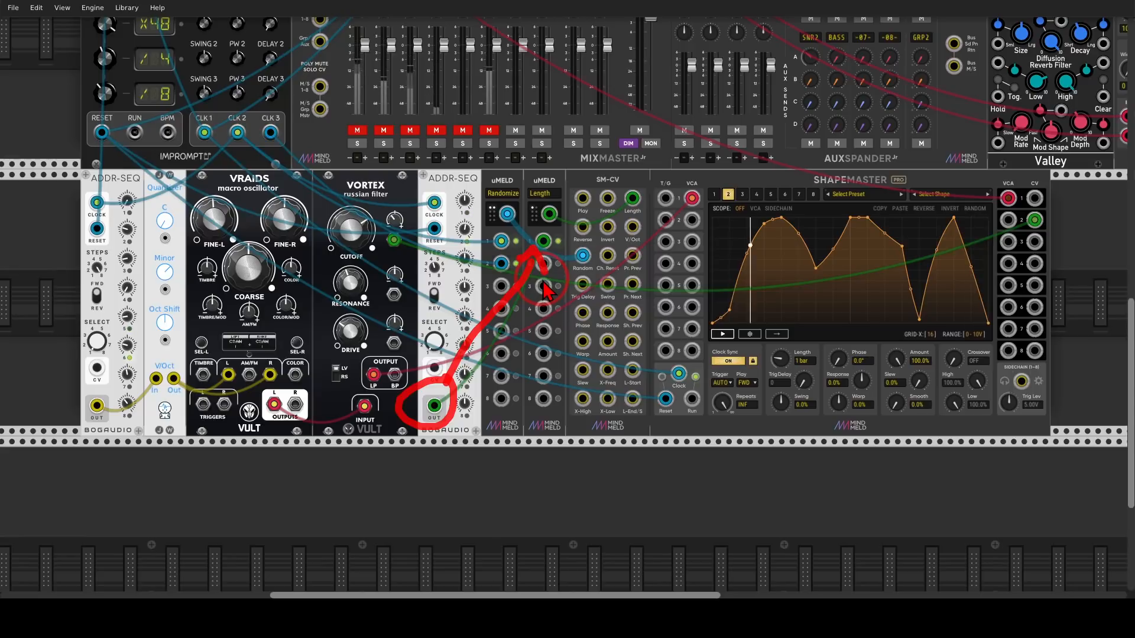
{"action": "left_click", "coordinate": [714, 194]}
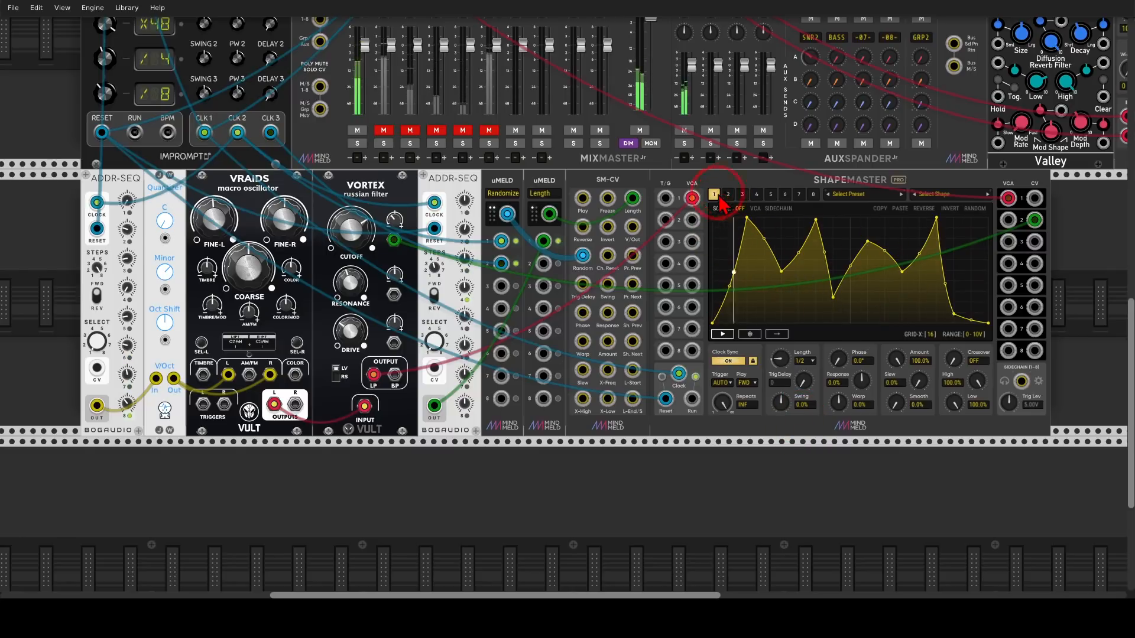
- Unmute the KICK and HATS tracks in the MixMaster mixer
{"action": "mouse_move", "coordinate": [808, 345]}
{"action": "left_mouse_down"}
{"action": "mouse_move", "coordinate": [807, 379]}
{"action": "mouse_move", "coordinate": [804, 335]}
{"action": "mouse_move", "coordinate": [825, 383]}
{"action": "left_mouse_up"}
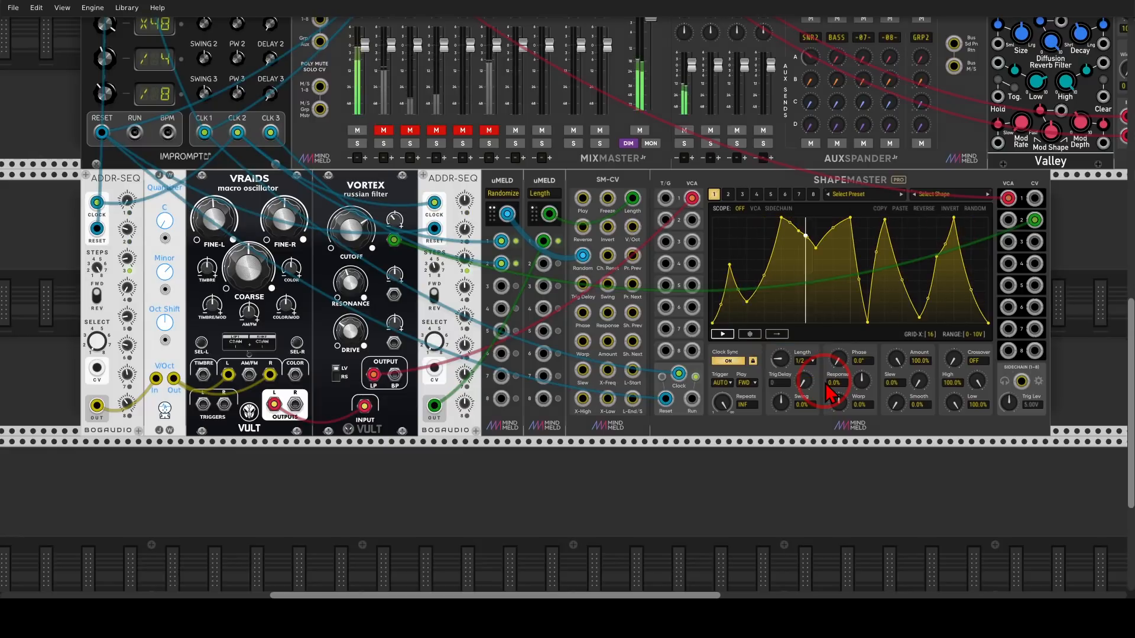
{"action": "left_click_drag", "start_coordinate": [432, 269], "coordinate": [421, 304]}
{"action": "scroll", "coordinate": [420, 305], "scroll_direction": "up", "scroll_amount": 6}
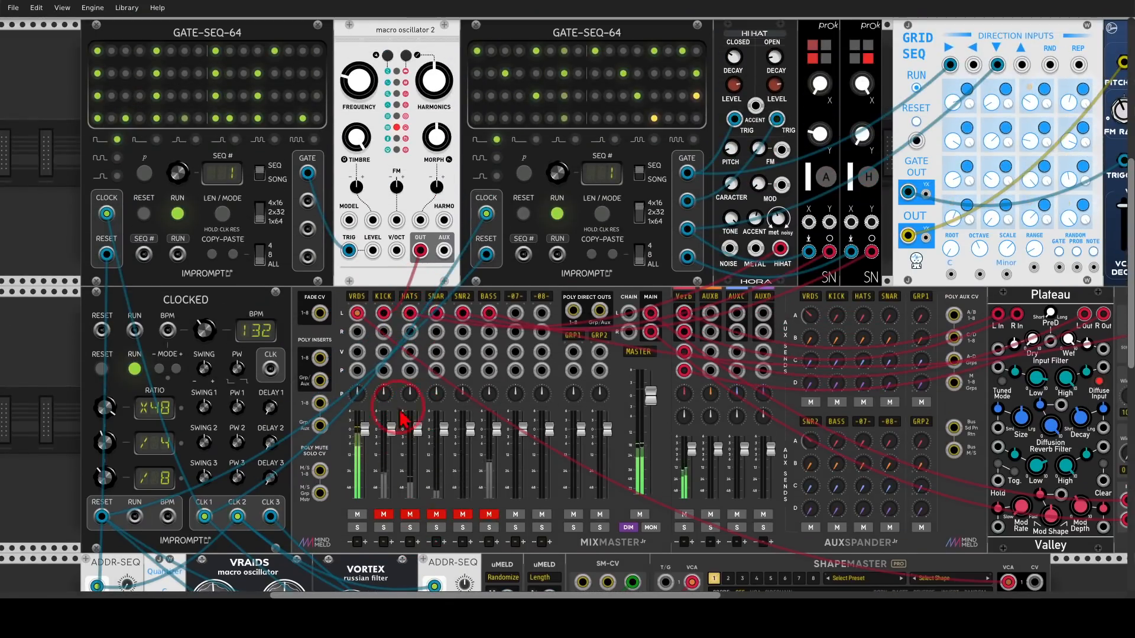
{"action": "left_click_drag", "start_coordinate": [381, 473], "coordinate": [390, 520]}
{"action": "left_click", "coordinate": [388, 515]}
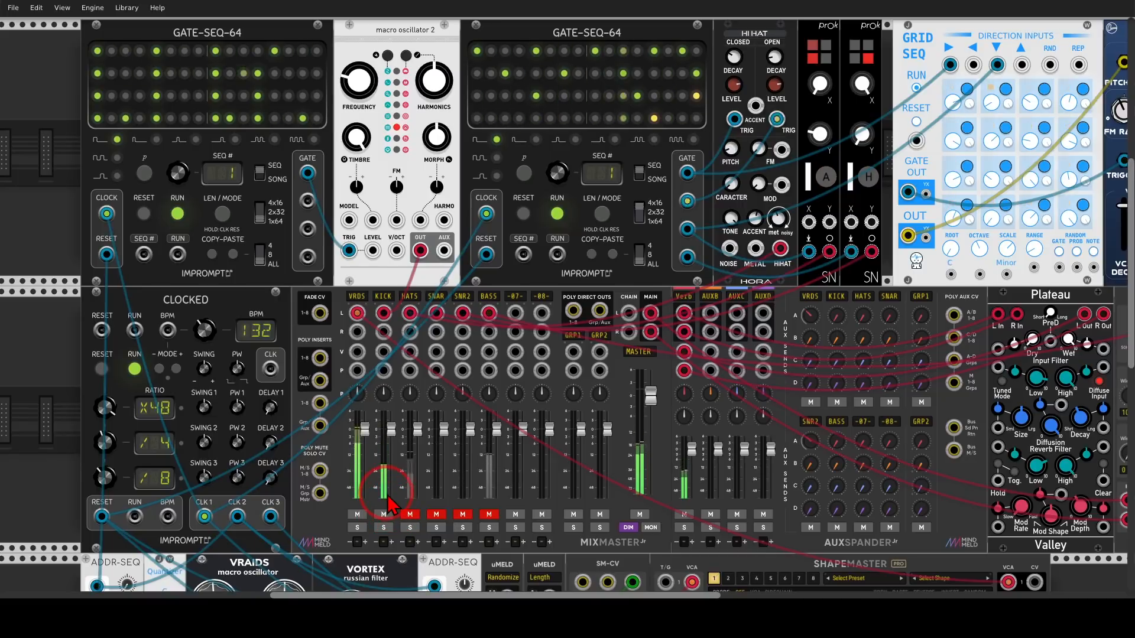
{"action": "left_click", "coordinate": [411, 512]}
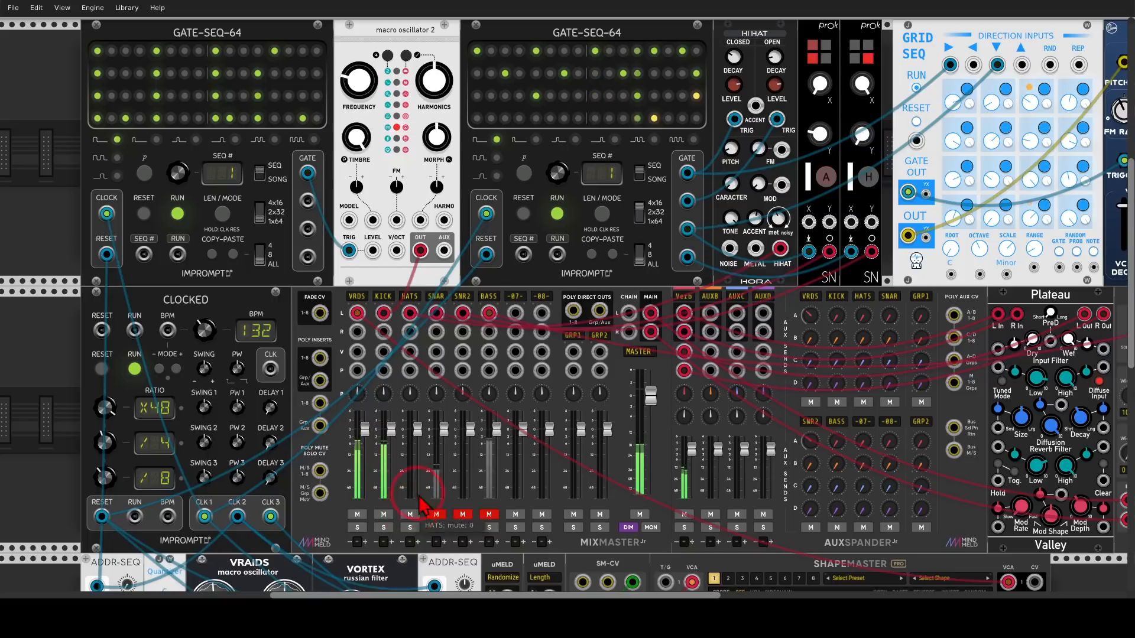
- Unmute the SNAR and SNR2 tracks in the MixMaster mixer
{"action": "mouse_move", "coordinate": [787, 15]}
{"action": "left_mouse_down"}
{"action": "mouse_move", "coordinate": [778, 12]}
{"action": "mouse_move", "coordinate": [793, 26]}
{"action": "mouse_move", "coordinate": [780, 23]}
{"action": "left_mouse_up"}
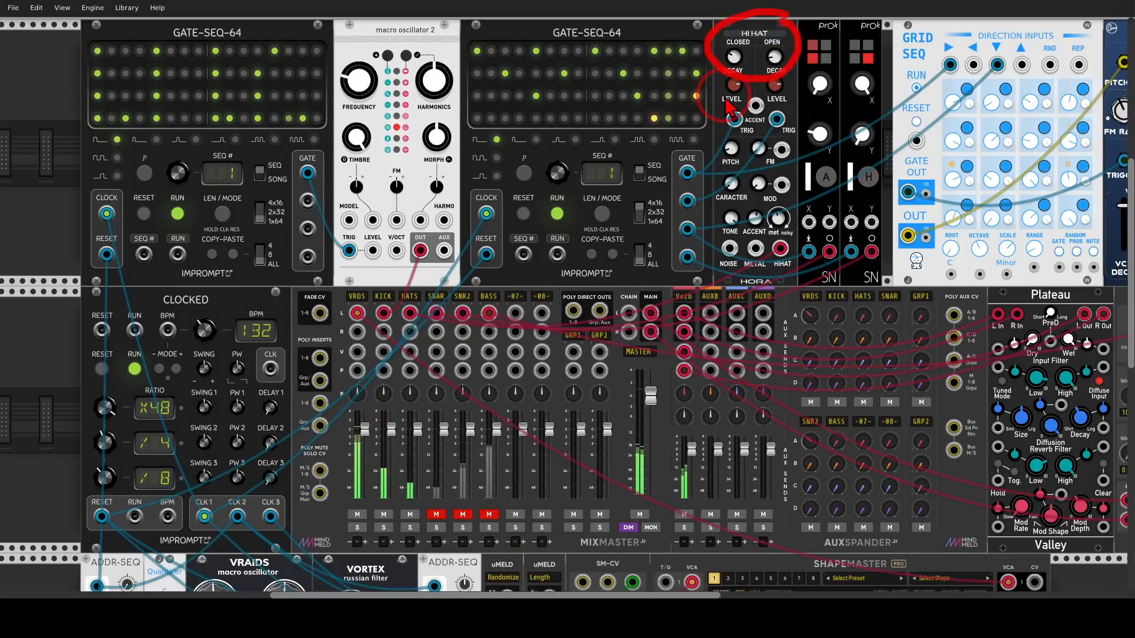
{"action": "mouse_move", "coordinate": [885, 9]}
{"action": "left_mouse_down"}
{"action": "mouse_move", "coordinate": [835, 13]}
{"action": "mouse_move", "coordinate": [905, 33]}
{"action": "mouse_move", "coordinate": [879, 18]}
{"action": "left_mouse_up"}
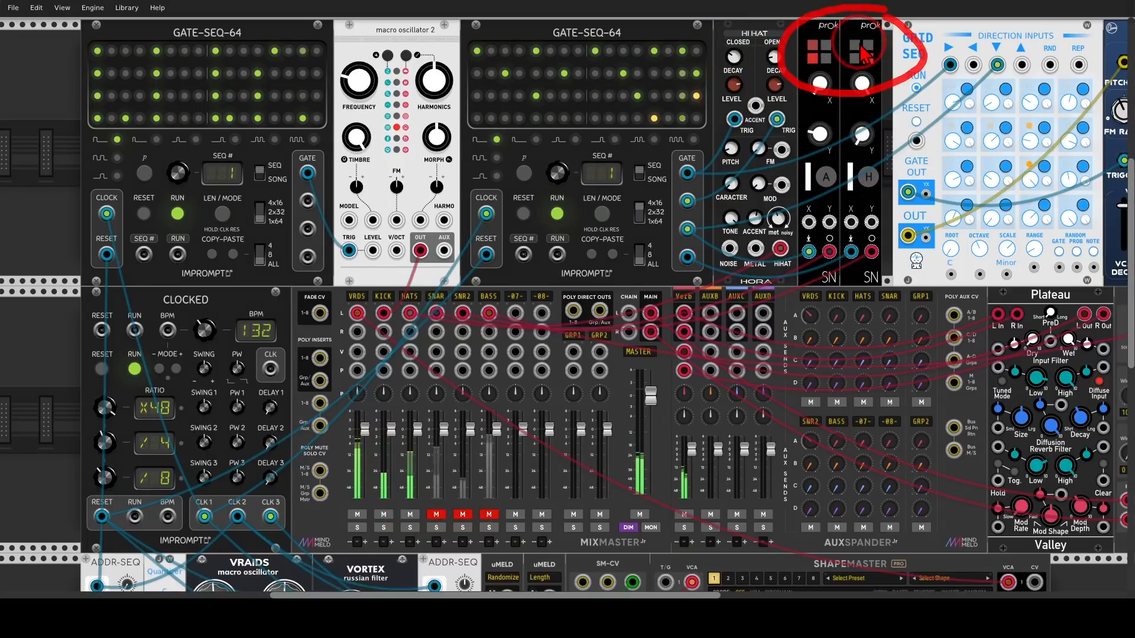
{"action": "left_click", "coordinate": [436, 514]}
{"action": "left_click", "coordinate": [461, 513]}
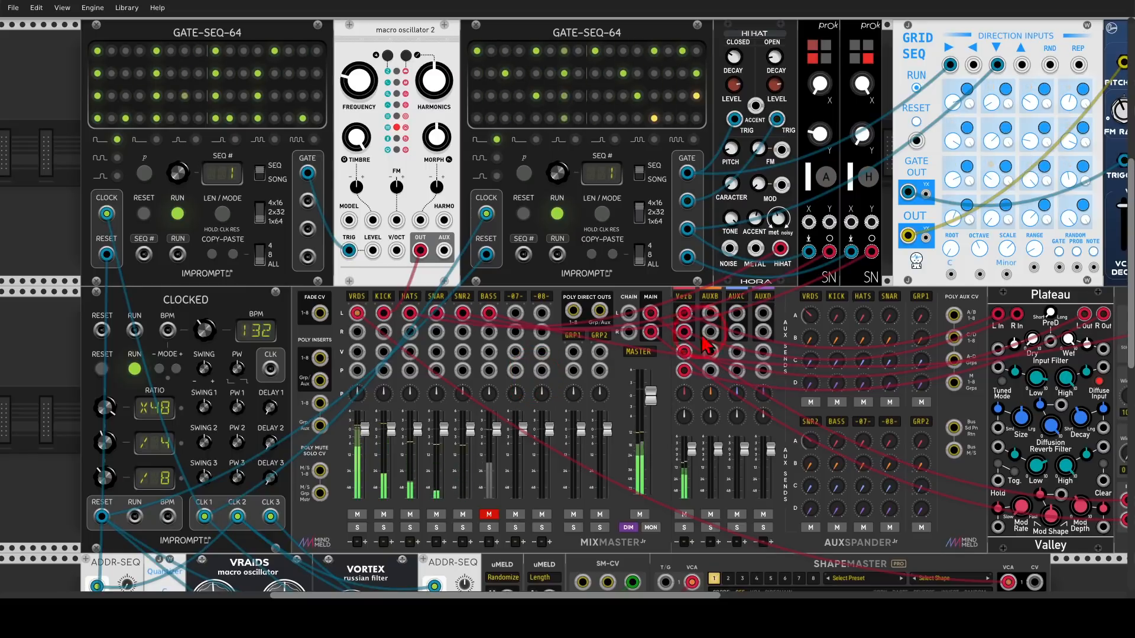
- Unmute the BASS track in the MixMaster mixer and bring the whole patch into view
{"action": "left_click_drag", "start_coordinate": [858, 282], "coordinate": [518, 307]}
{"action": "mouse_move", "coordinate": [884, 22]}
{"action": "left_mouse_down"}
{"action": "mouse_move", "coordinate": [803, 27]}
{"action": "mouse_move", "coordinate": [768, 175]}
{"action": "mouse_move", "coordinate": [892, 26]}
{"action": "left_mouse_up"}
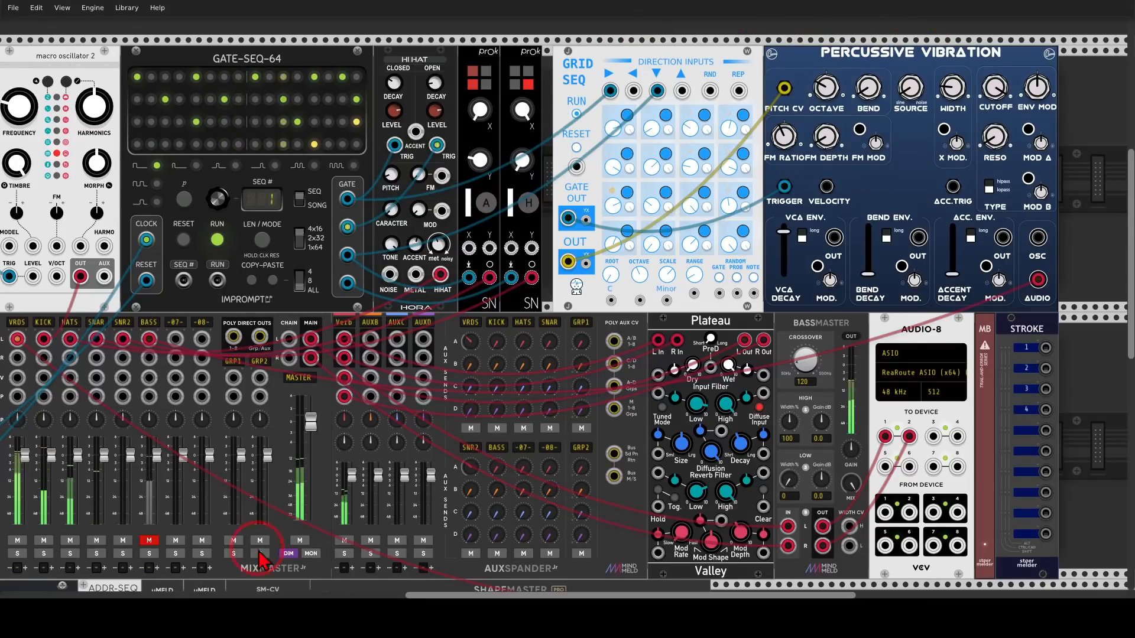
{"action": "left_click", "coordinate": [149, 540]}
{"action": "scroll", "coordinate": [405, 539], "scroll_direction": "down", "scroll_amount": 5}
{"action": "scroll", "coordinate": [562, 380], "scroll_direction": "up", "scroll_amount": 3}
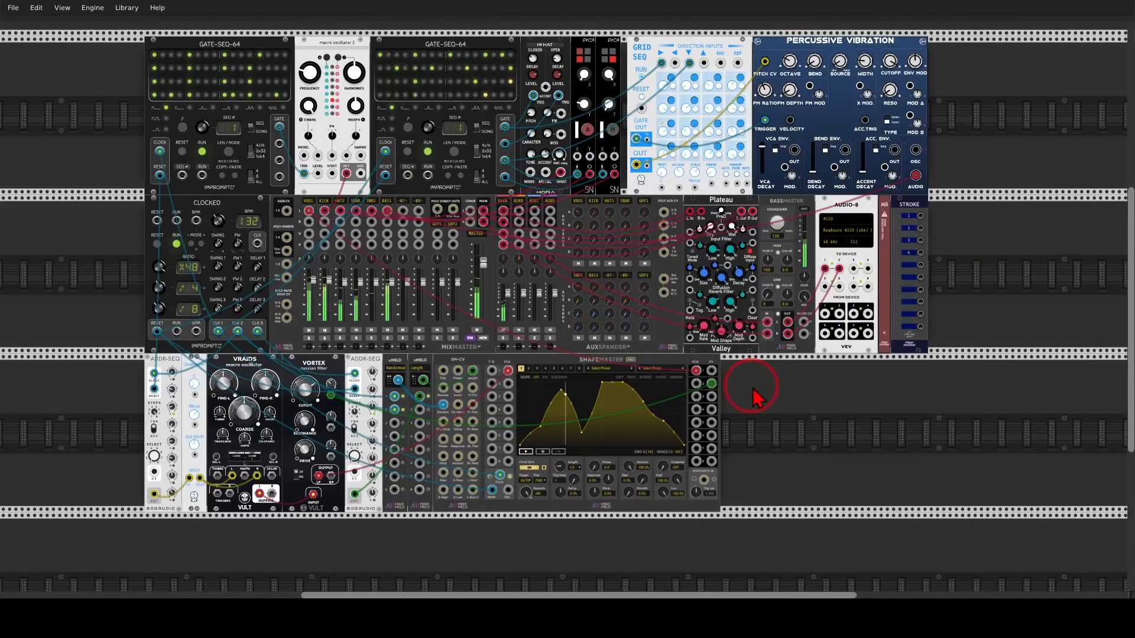
{"action": "left_click_drag", "start_coordinate": [752, 388], "coordinate": [796, 410]}
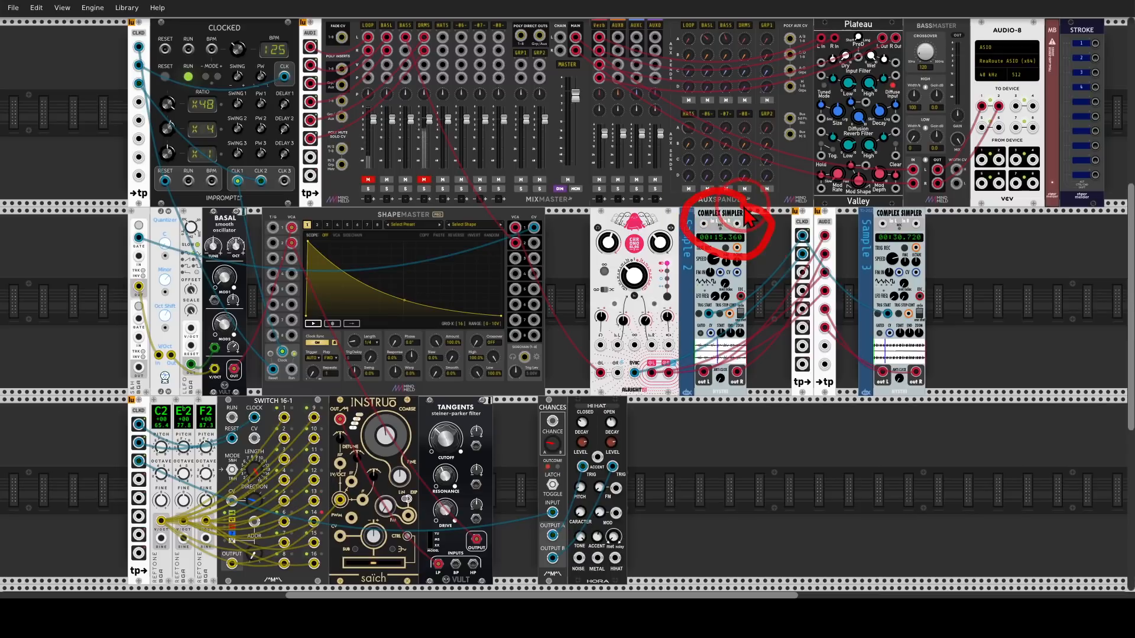
- Unmute the LOOP track in the new patch's mixer and start playback on ShapeMaster channel 1
{"action": "left_click", "coordinate": [367, 180]}
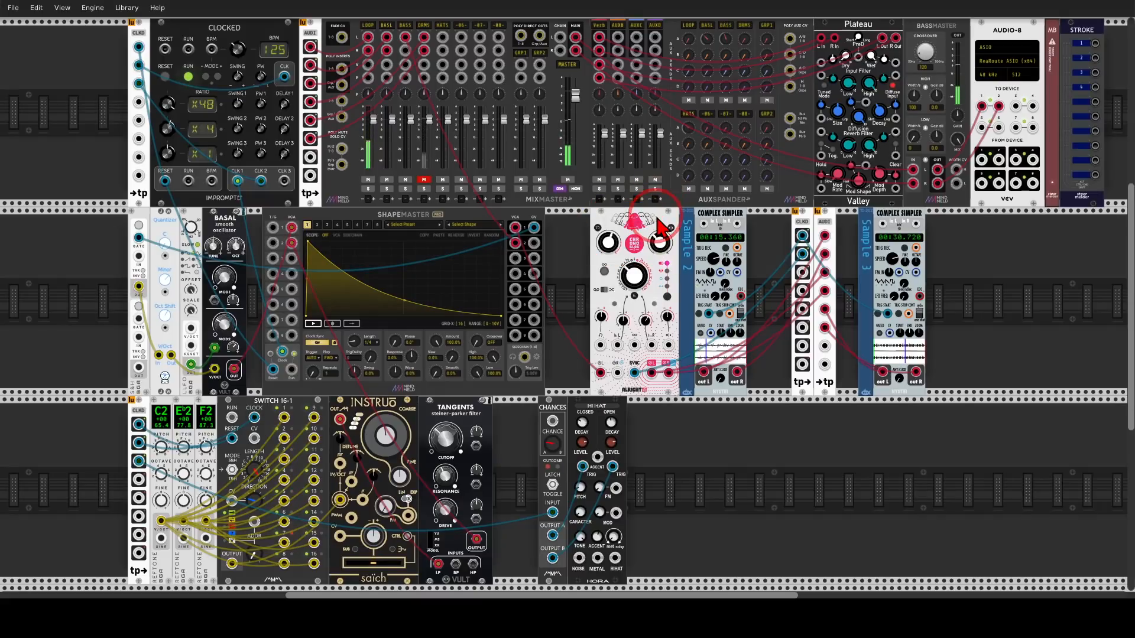
{"action": "scroll", "coordinate": [287, 288], "scroll_direction": "up", "scroll_amount": 3}
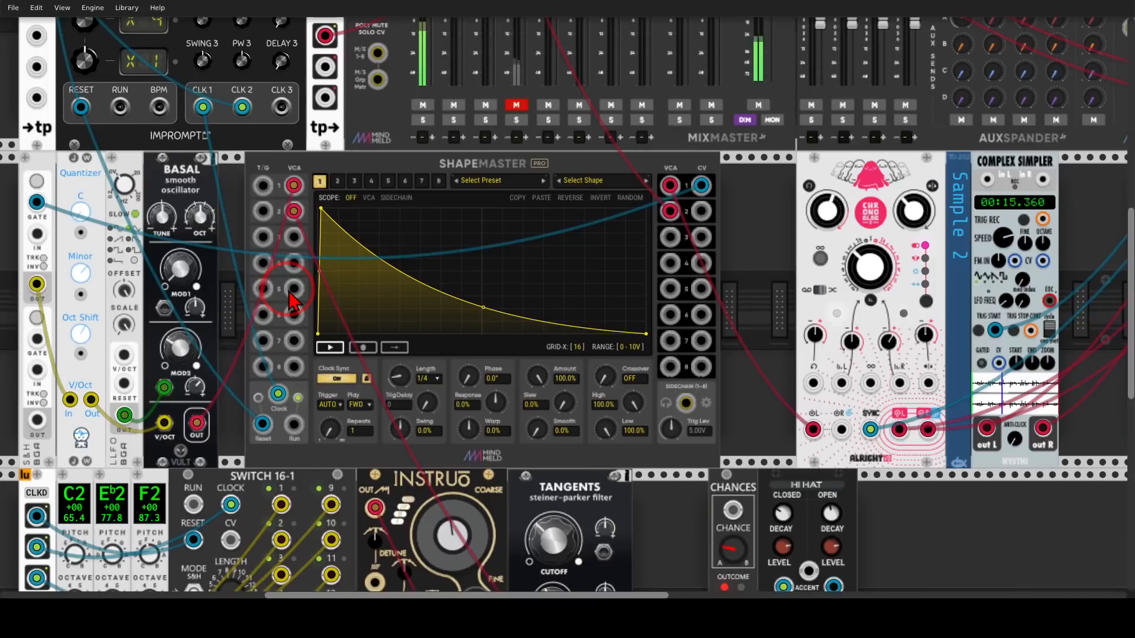
{"action": "left_click", "coordinate": [327, 347]}
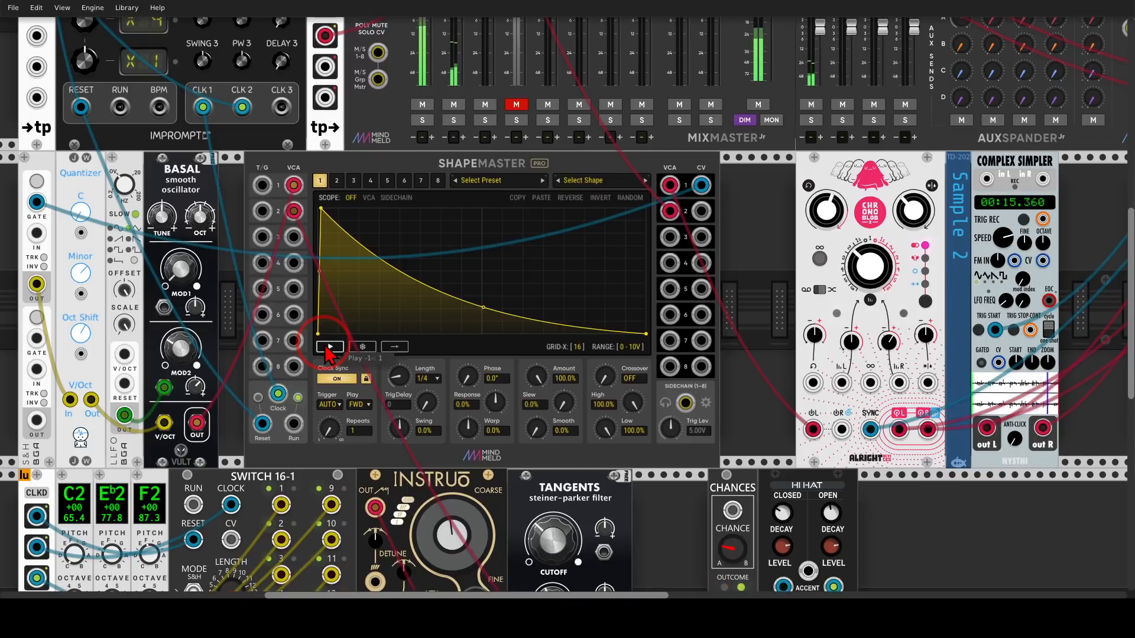
- Patch the left output of the Sample 2 Complex Simpler into ShapeMaster's sidechain input and set channel 1's trigger mode to Sidechain
{"action": "mouse_move", "coordinate": [72, 176]}
{"action": "left_mouse_down"}
{"action": "mouse_move", "coordinate": [17, 199]}
{"action": "mouse_move", "coordinate": [53, 175]}
{"action": "left_mouse_up"}
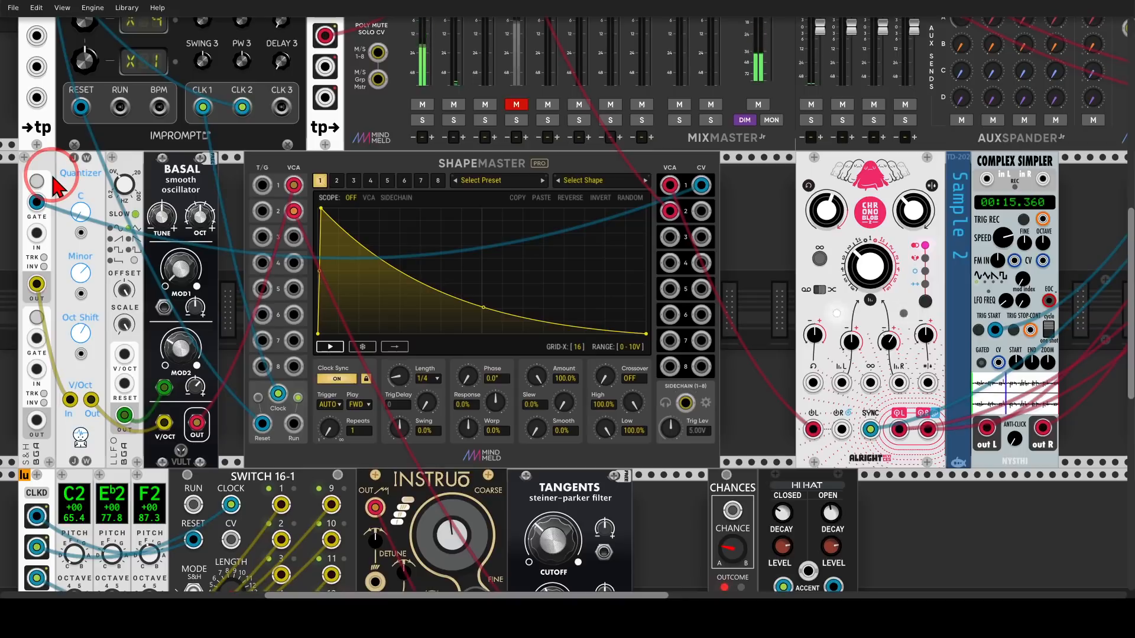
{"action": "left_click_drag", "start_coordinate": [755, 319], "coordinate": [694, 311]}
{"action": "mouse_move", "coordinate": [648, 368]}
{"action": "left_mouse_down"}
{"action": "mouse_move", "coordinate": [569, 387]}
{"action": "mouse_move", "coordinate": [632, 363]}
{"action": "mouse_move", "coordinate": [644, 396]}
{"action": "mouse_move", "coordinate": [869, 417]}
{"action": "left_mouse_up"}
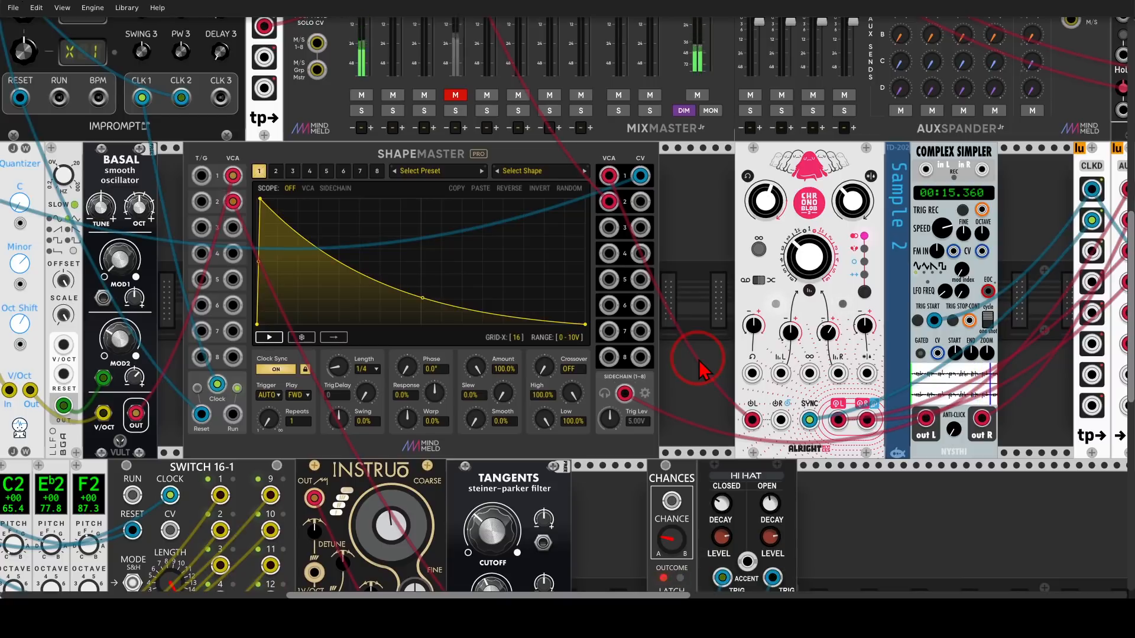
{"action": "left_click", "coordinate": [274, 397]}
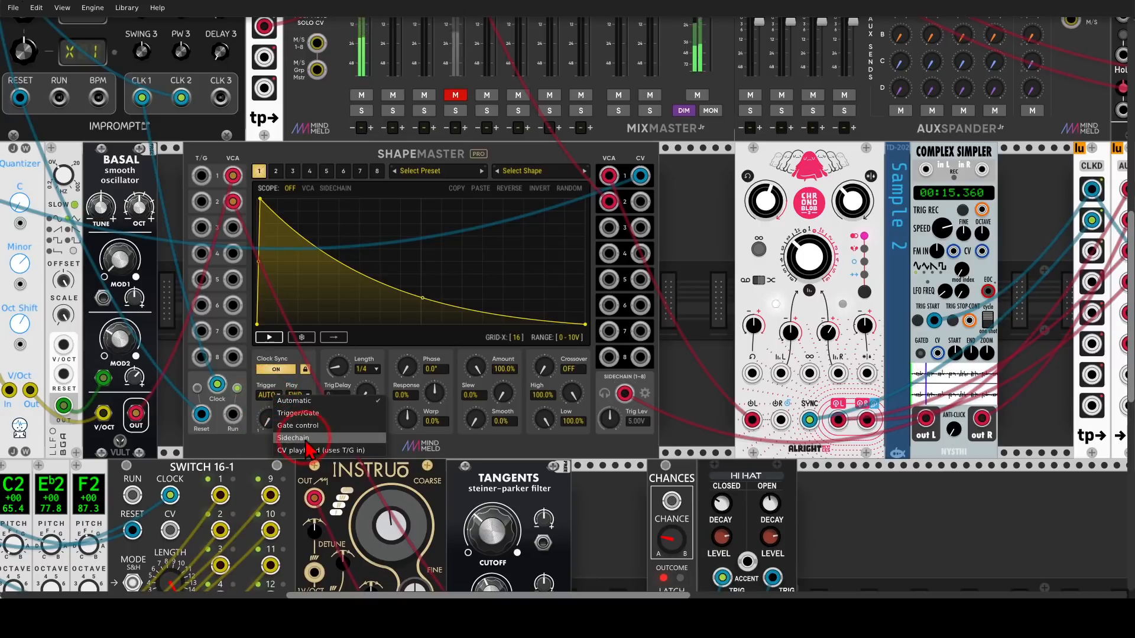
{"action": "left_click", "coordinate": [293, 438]}
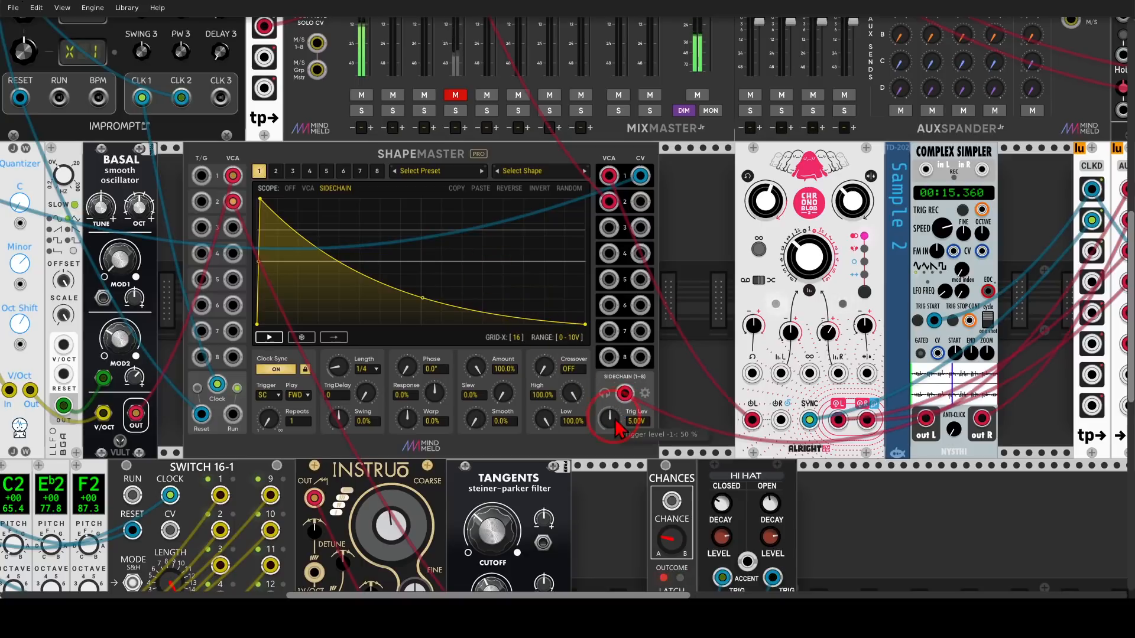
- Set ShapeMaster channel 1's trigger level to 1.37 V and look over the sidechain settings
{"action": "left_click_drag", "start_coordinate": [615, 400], "coordinate": [611, 437]}
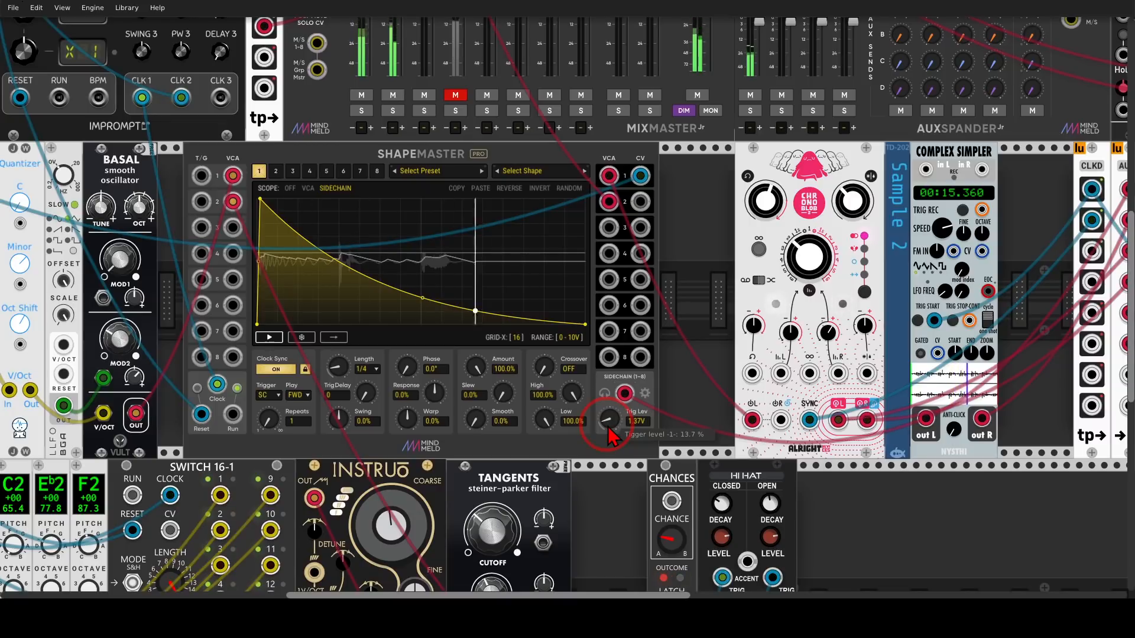
{"action": "left_click", "coordinate": [646, 395]}
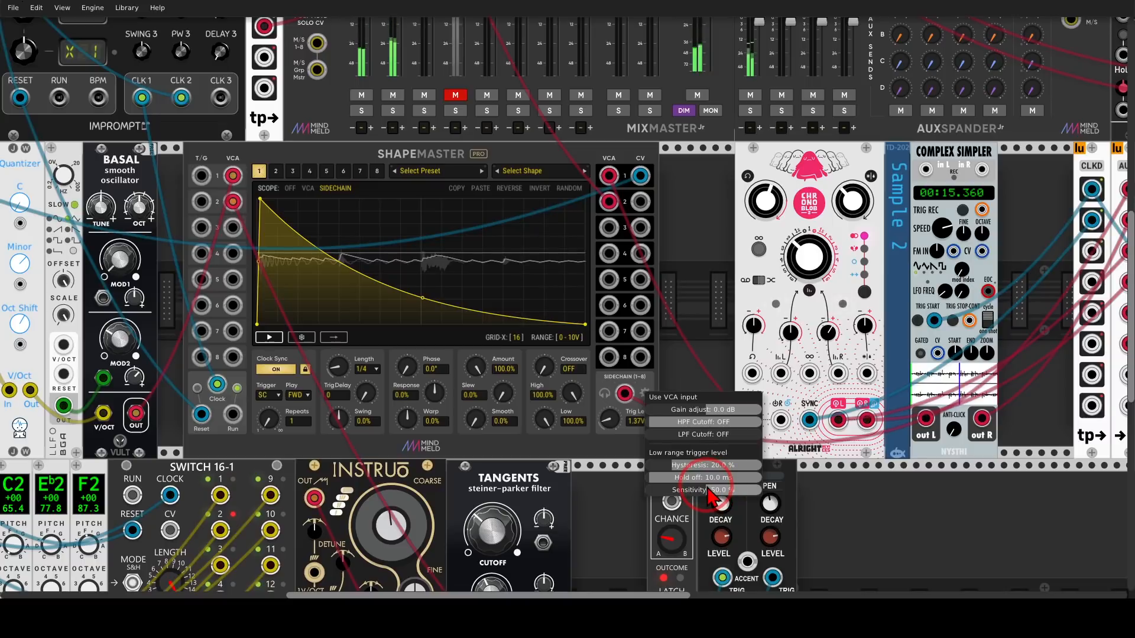
{"action": "left_click", "coordinate": [689, 354]}
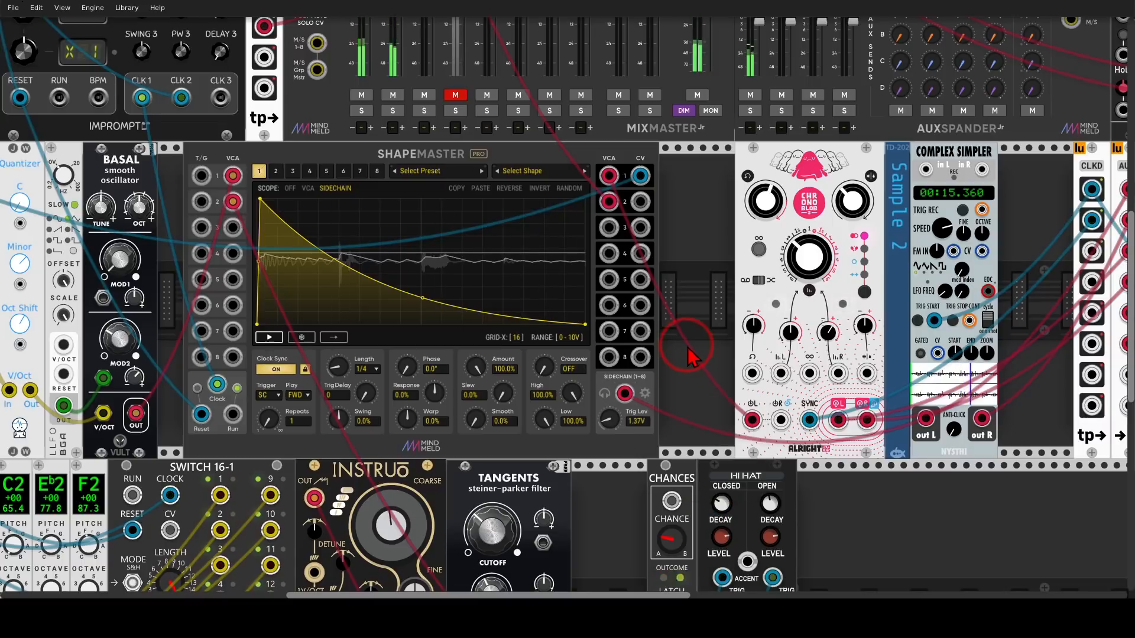
{"action": "left_click", "coordinate": [298, 369]}
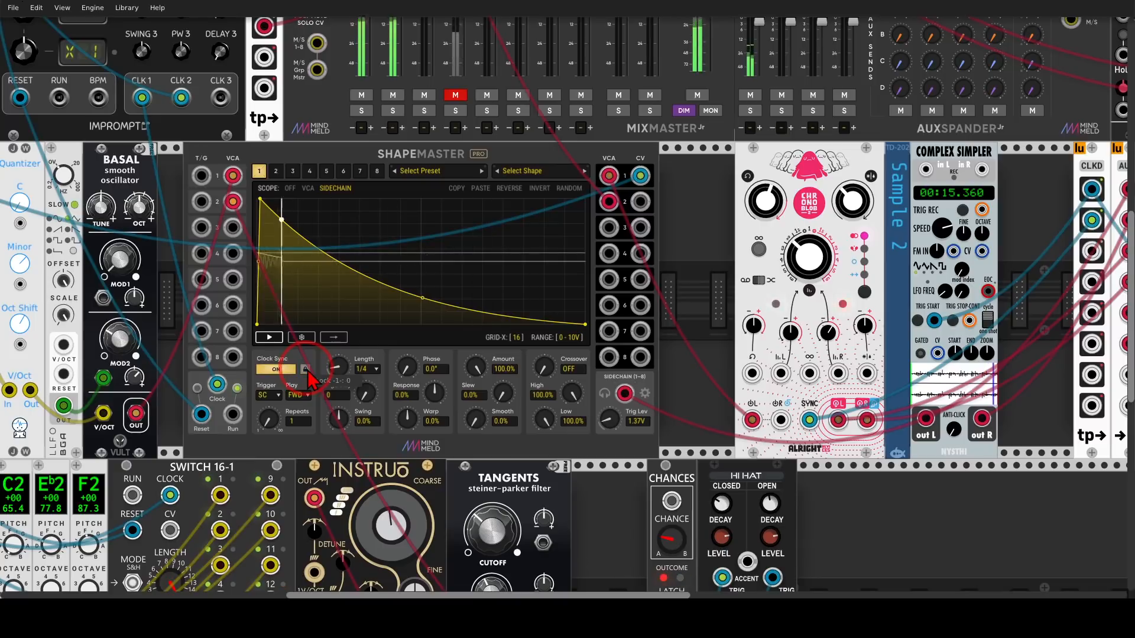
{"action": "left_click", "coordinate": [684, 324]}
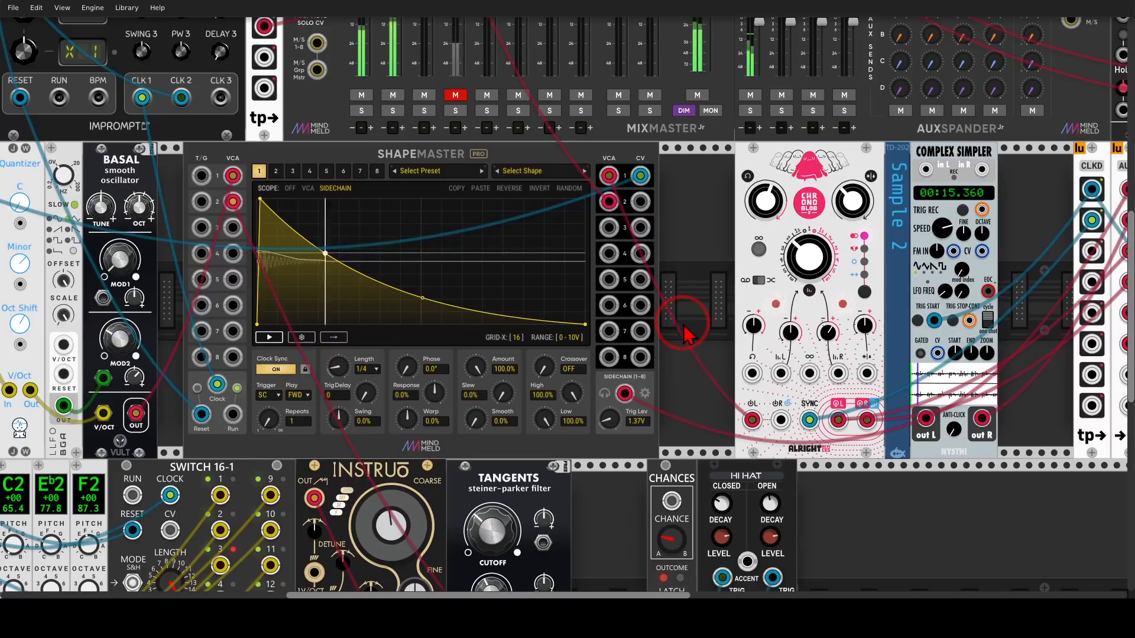
{"action": "left_click", "coordinate": [361, 286]}
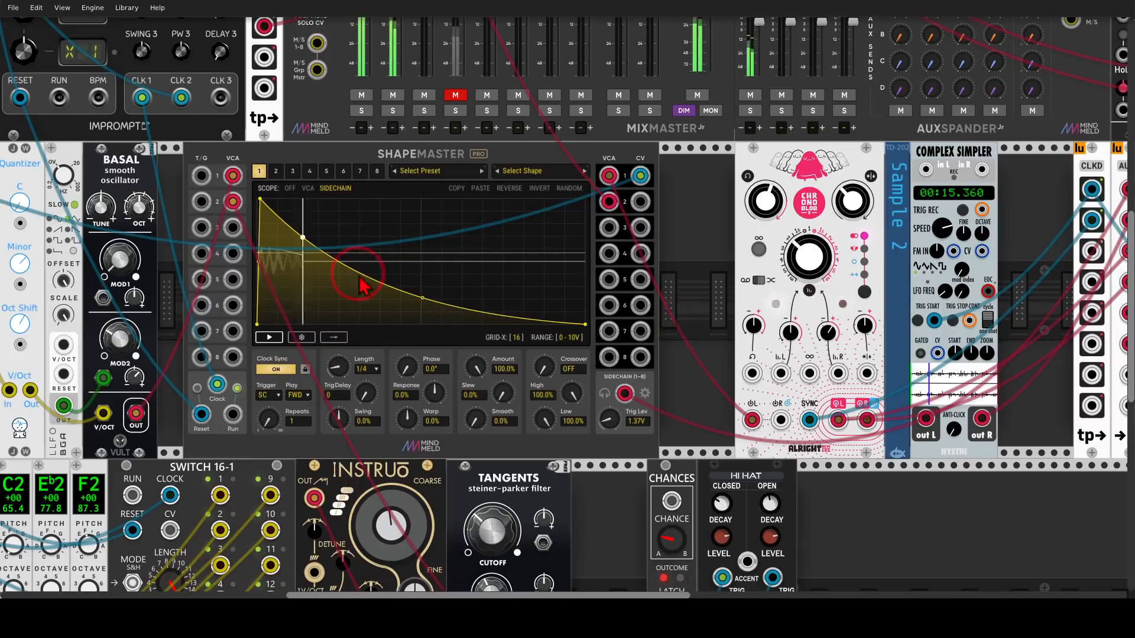
{"action": "left_click_drag", "start_coordinate": [134, 378], "coordinate": [135, 358]}
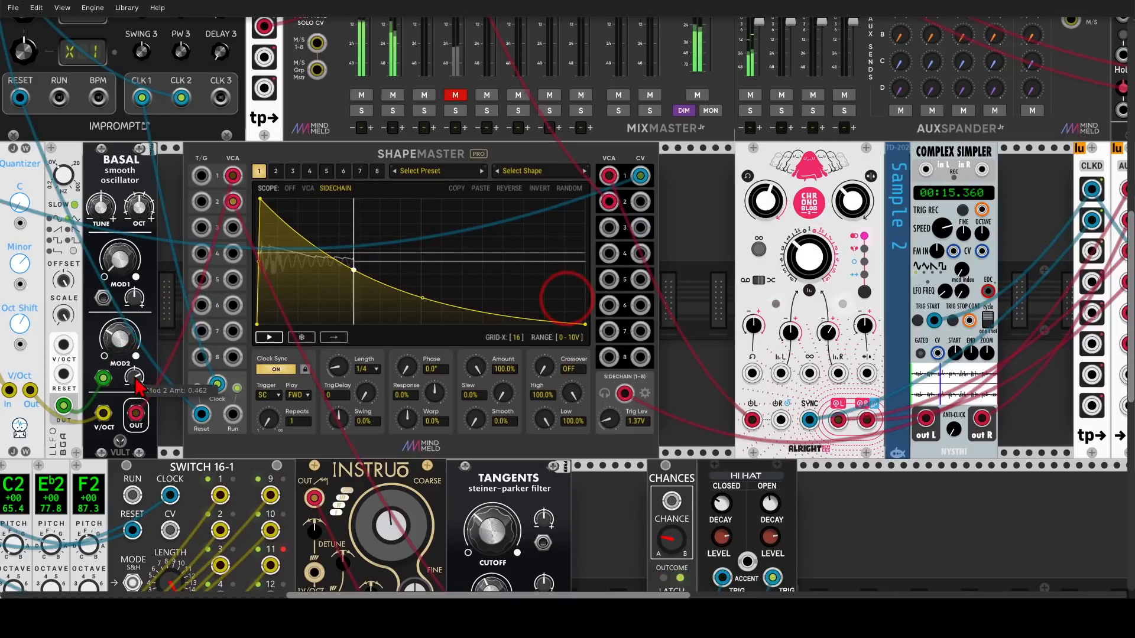
{"action": "left_click", "coordinate": [693, 304]}
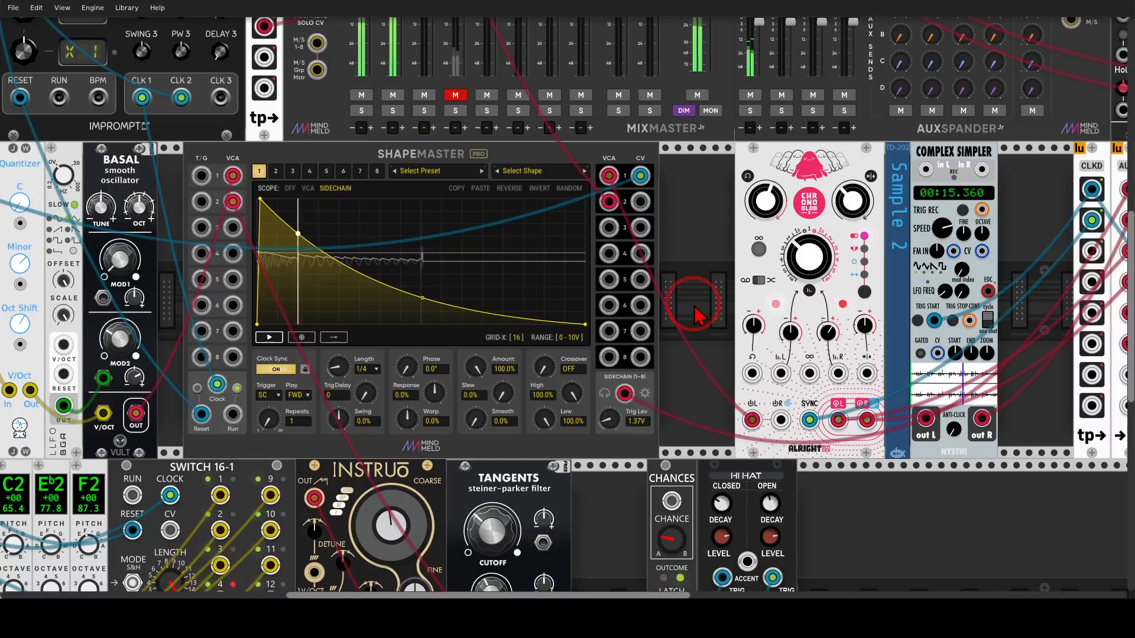
- Unmute the DRMS track in the MixMaster mixer
{"action": "left_click_drag", "start_coordinate": [708, 293], "coordinate": [304, 307]}
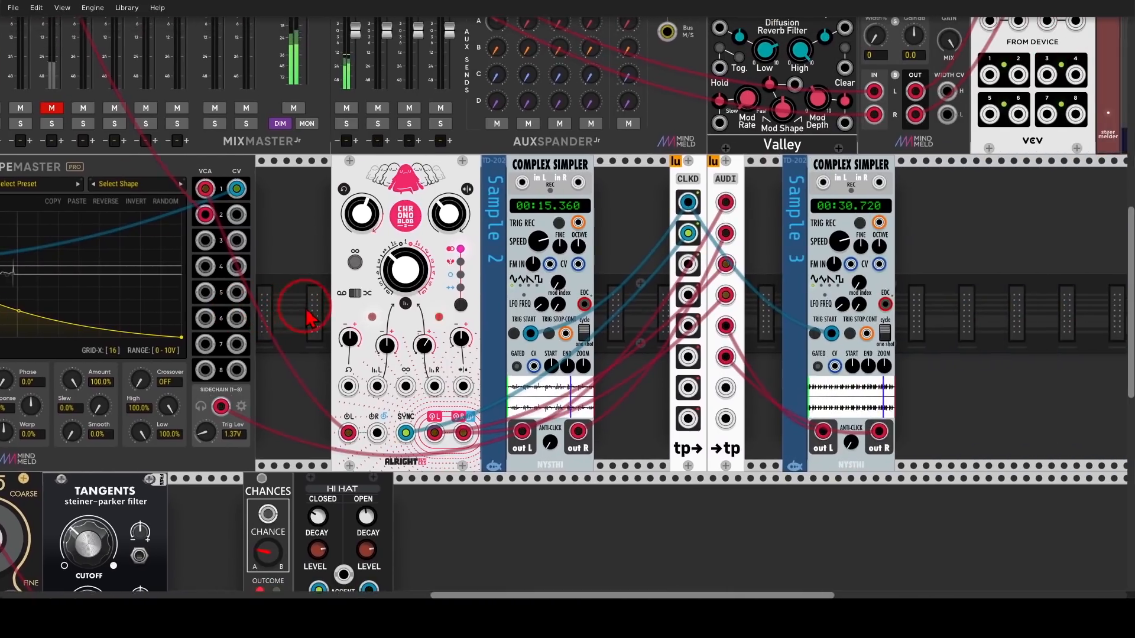
{"action": "mouse_move", "coordinate": [904, 153]}
{"action": "left_mouse_down"}
{"action": "mouse_move", "coordinate": [823, 261]}
{"action": "mouse_move", "coordinate": [891, 170]}
{"action": "left_mouse_up"}
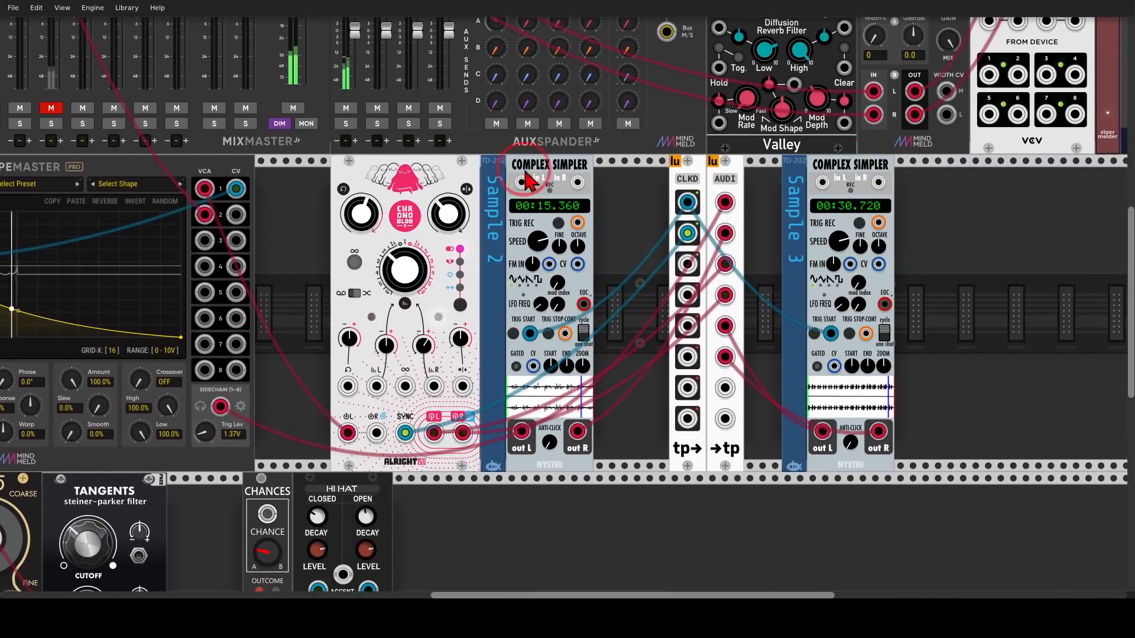
{"action": "mouse_move", "coordinate": [51, 108]}
{"action": "left_mouse_down"}
{"action": "mouse_move", "coordinate": [215, 177]}
{"action": "mouse_move", "coordinate": [507, 222]}
{"action": "left_mouse_up"}
{"action": "left_click", "coordinate": [507, 223]}
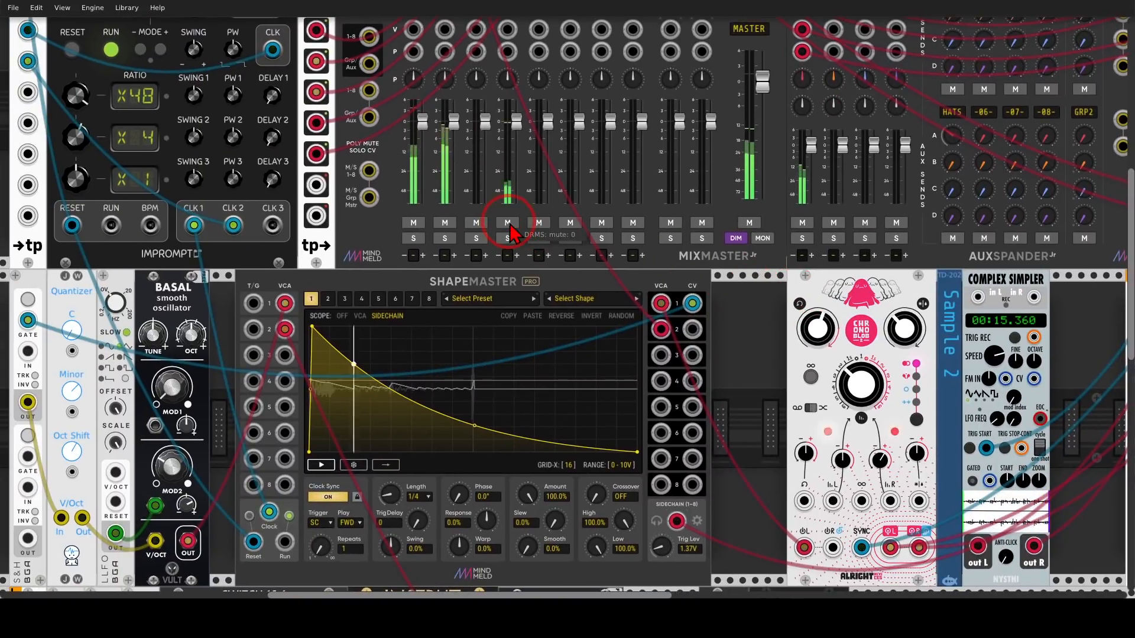
- Examine the Instruō saïch oscillator and the Switch 16-1 with its C2, Eb2 and F2 reference pitches, and display ShapeMaster channel 2
{"action": "scroll", "coordinate": [507, 222], "scroll_direction": "down", "scroll_amount": 2}
{"action": "left_click_drag", "start_coordinate": [694, 358], "coordinate": [630, 228]}
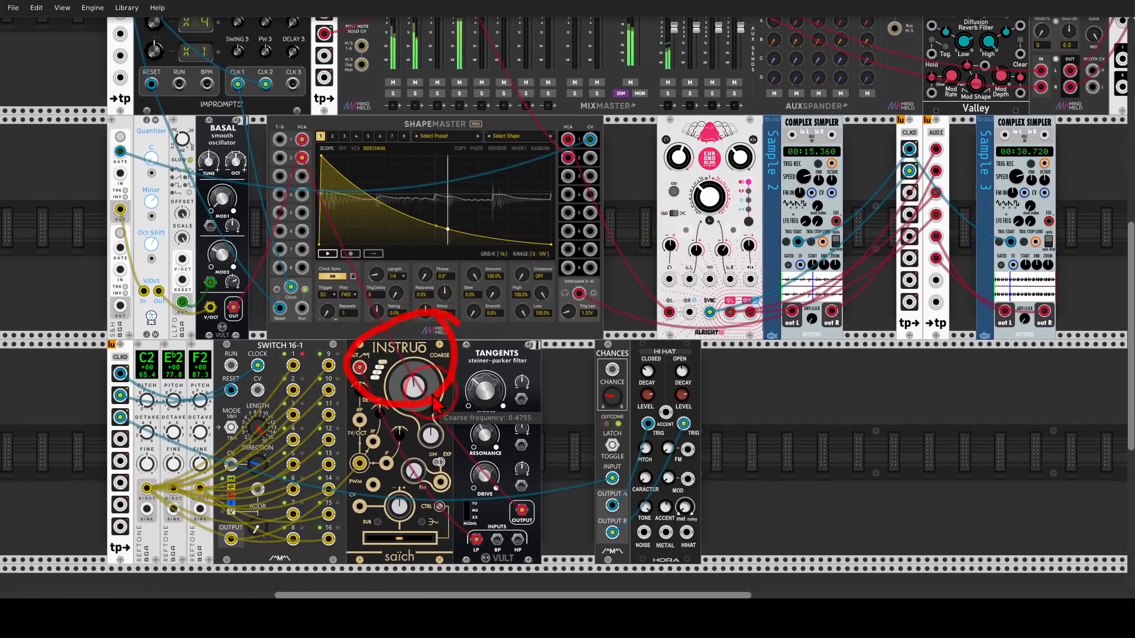
{"action": "left_click_drag", "start_coordinate": [431, 394], "coordinate": [483, 432]}
{"action": "left_click_drag", "start_coordinate": [477, 391], "coordinate": [471, 454]}
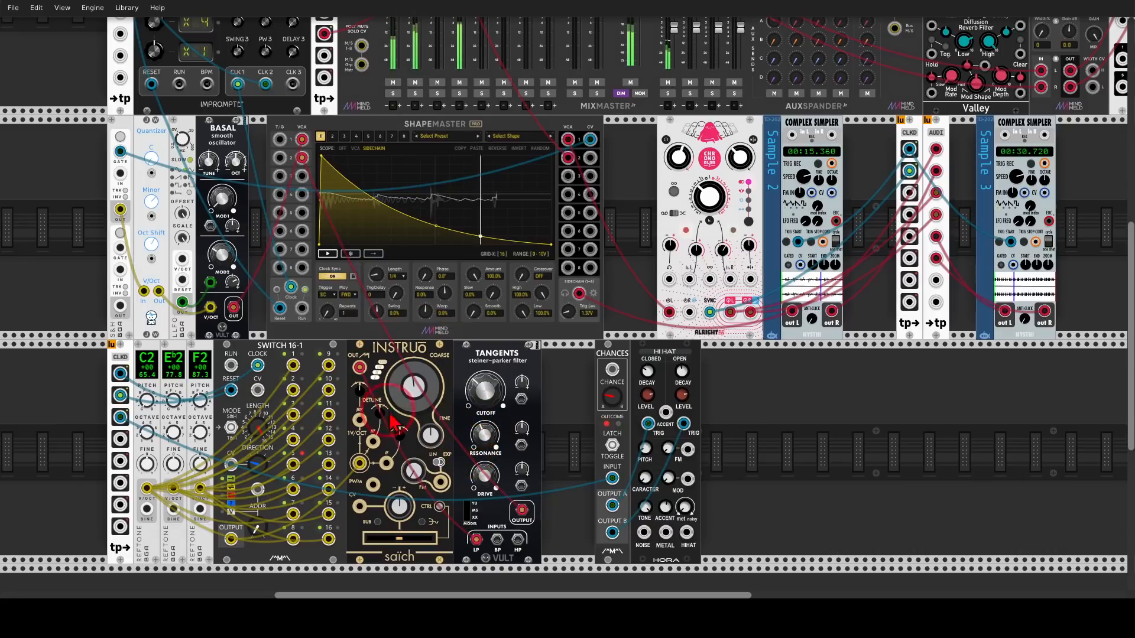
{"action": "mouse_move", "coordinate": [334, 342]}
{"action": "left_mouse_down"}
{"action": "mouse_move", "coordinate": [153, 335]}
{"action": "mouse_move", "coordinate": [192, 547]}
{"action": "mouse_move", "coordinate": [274, 514]}
{"action": "left_mouse_up"}
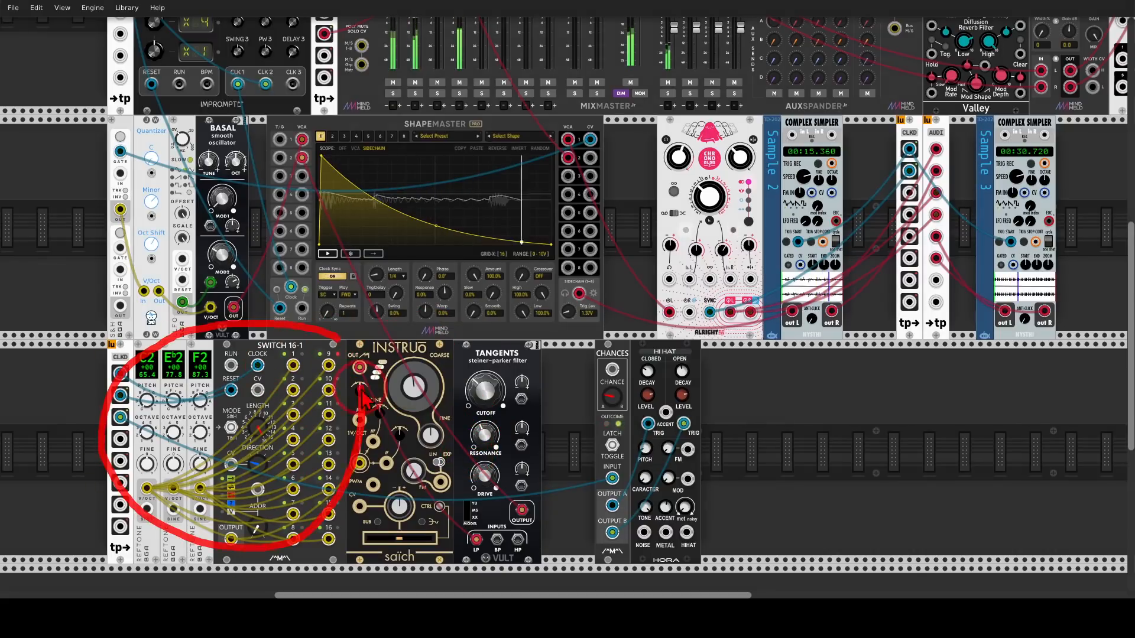
{"action": "mouse_move", "coordinate": [220, 324]}
{"action": "left_mouse_down"}
{"action": "mouse_move", "coordinate": [201, 350]}
{"action": "mouse_move", "coordinate": [132, 366]}
{"action": "mouse_move", "coordinate": [224, 405]}
{"action": "mouse_move", "coordinate": [202, 354]}
{"action": "left_mouse_up"}
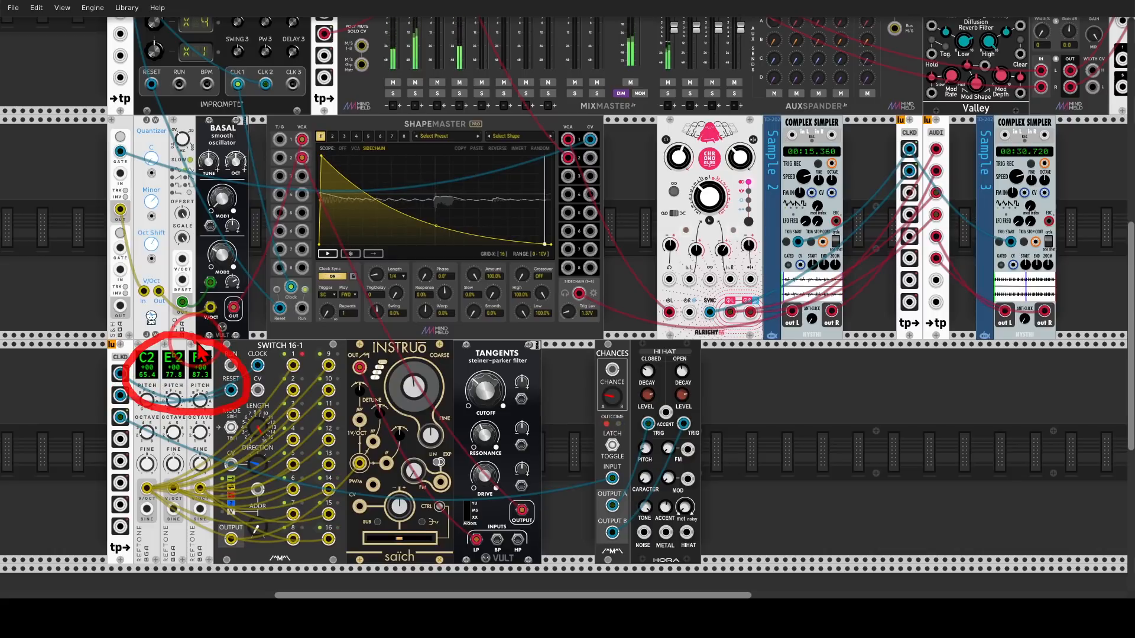
{"action": "mouse_move", "coordinate": [322, 151]}
{"action": "left_mouse_down"}
{"action": "mouse_move", "coordinate": [285, 141]}
{"action": "mouse_move", "coordinate": [313, 158]}
{"action": "left_mouse_up"}
{"action": "left_click", "coordinate": [331, 136]}
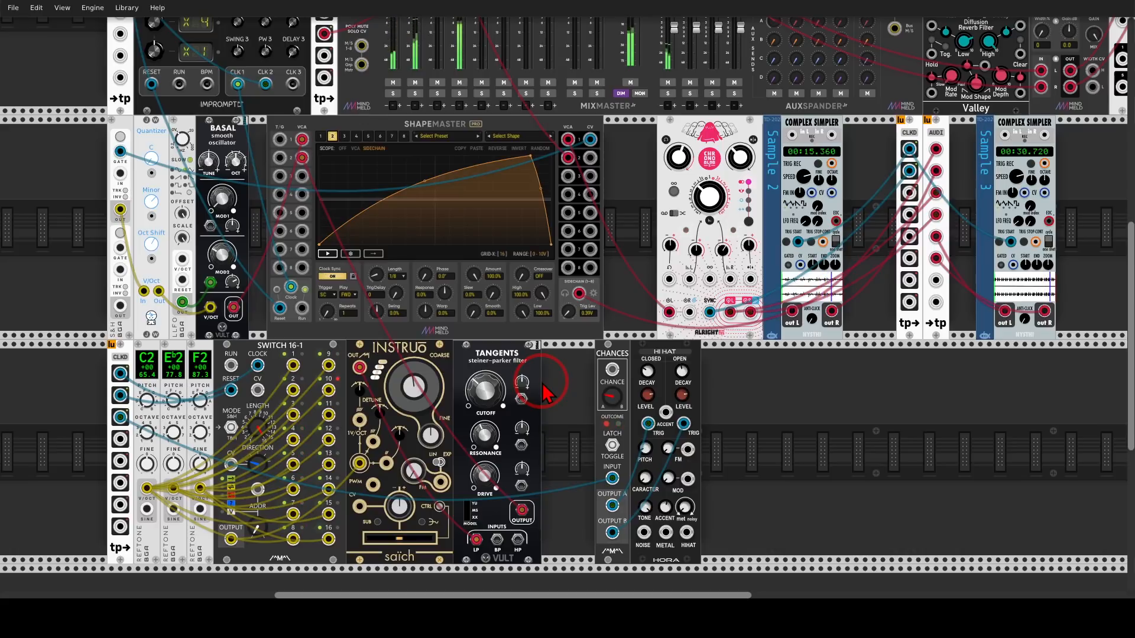
- Add a uMELD module to the rack between ShapeMaster and the Chronoblob
{"action": "right_click", "coordinate": [627, 286]}
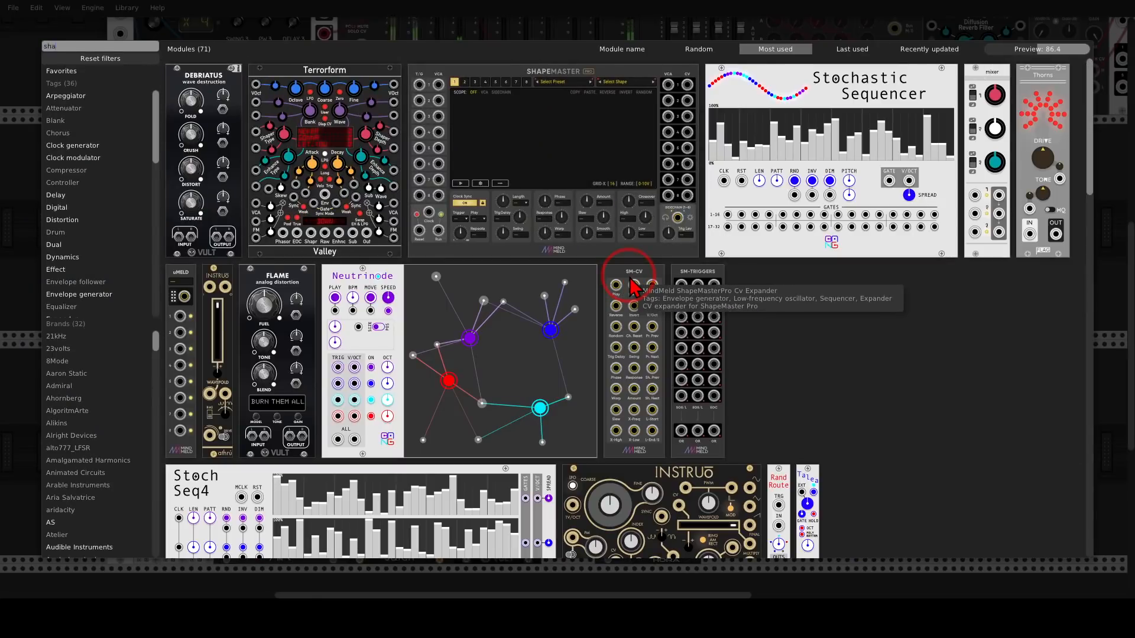
{"action": "left_click_drag", "start_coordinate": [180, 271], "coordinate": [618, 179]}
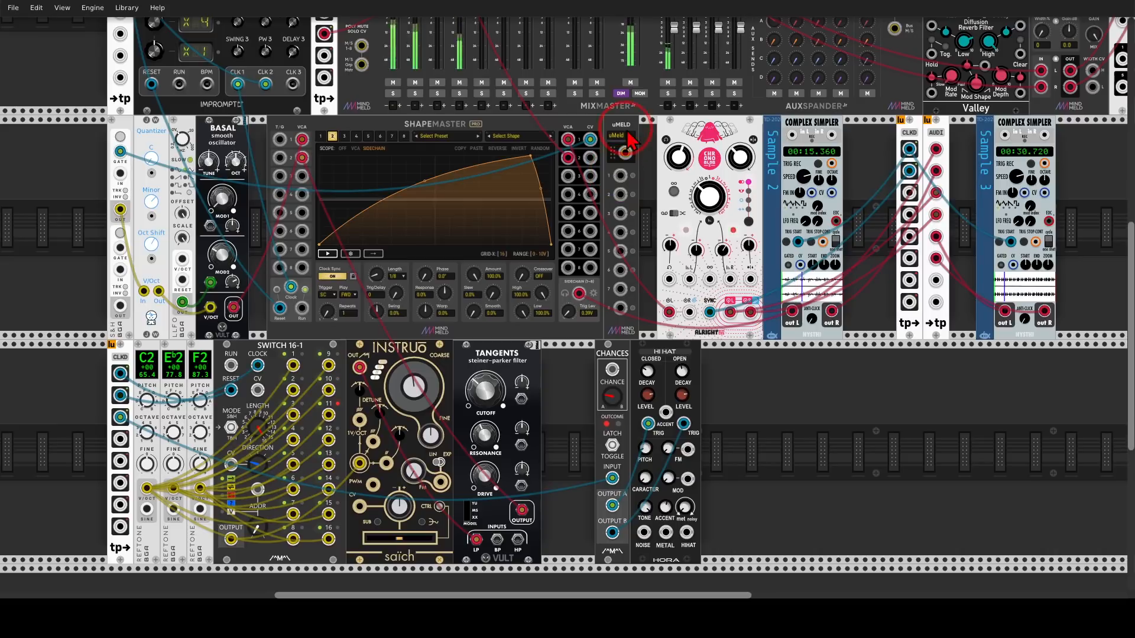
{"action": "scroll", "coordinate": [636, 139], "scroll_direction": "up", "scroll_amount": 3}
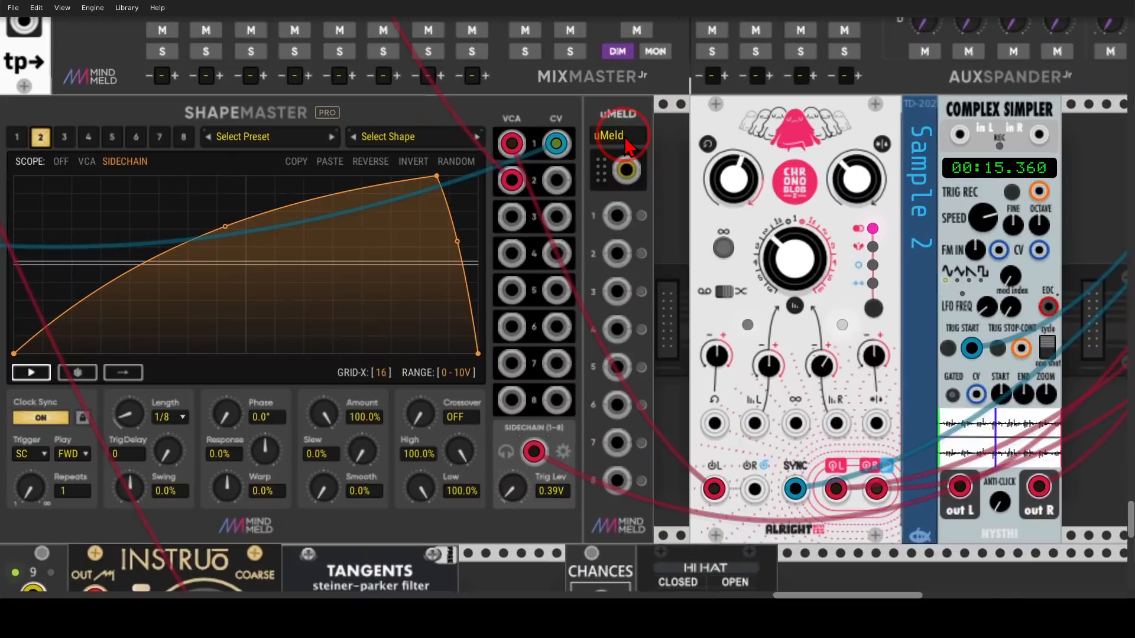
- Relabel the new uMELD module as Side
{"action": "key", "text": "BackSpace"}
{"action": "key", "text": "BackSpace"}
{"action": "key", "text": "BackSpace"}
{"action": "key", "text": "BackSpace"}
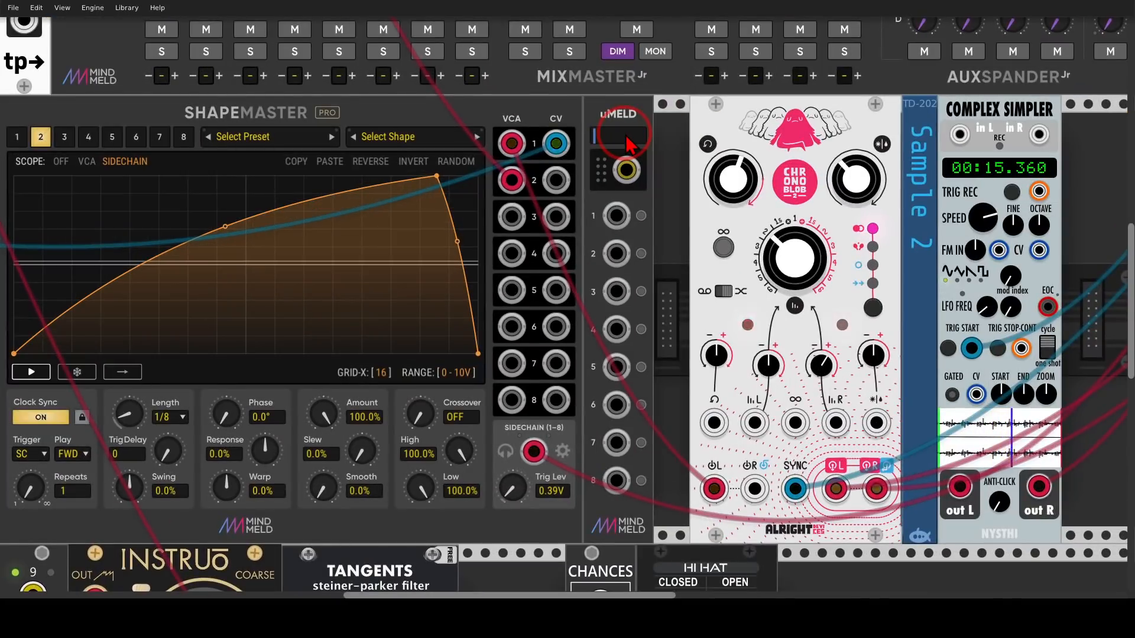
{"action": "type", "text": "Side"}
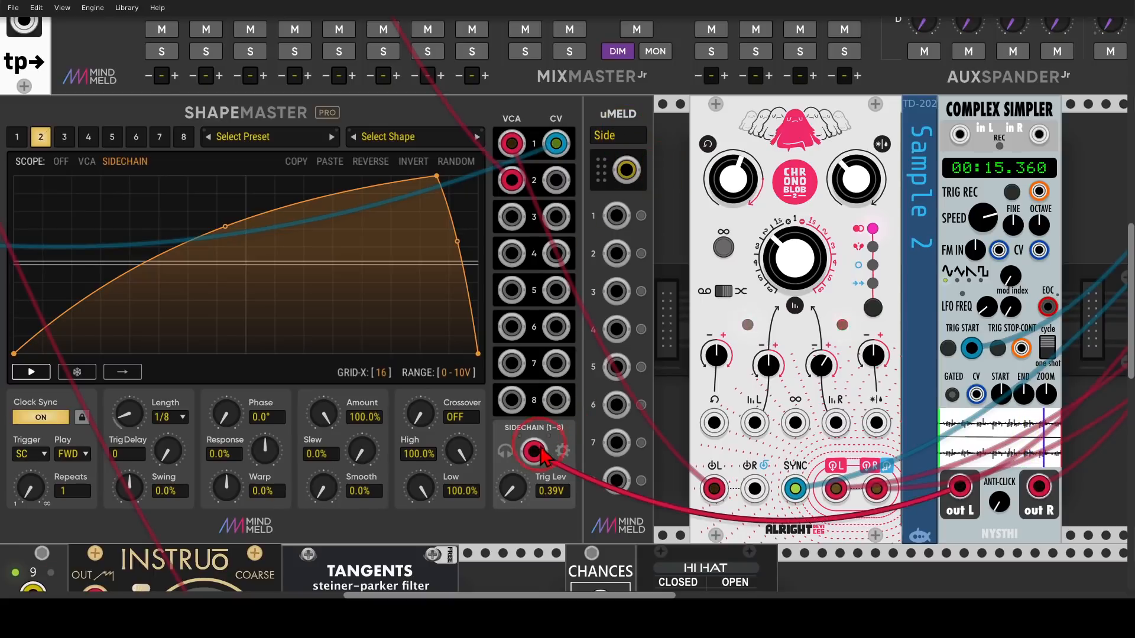
- Move the sidechain cable to uMELD input 1 and patch uMELD's polyphonic output into ShapeMaster's sidechain input
{"action": "left_click_drag", "start_coordinate": [533, 451], "coordinate": [616, 216]}
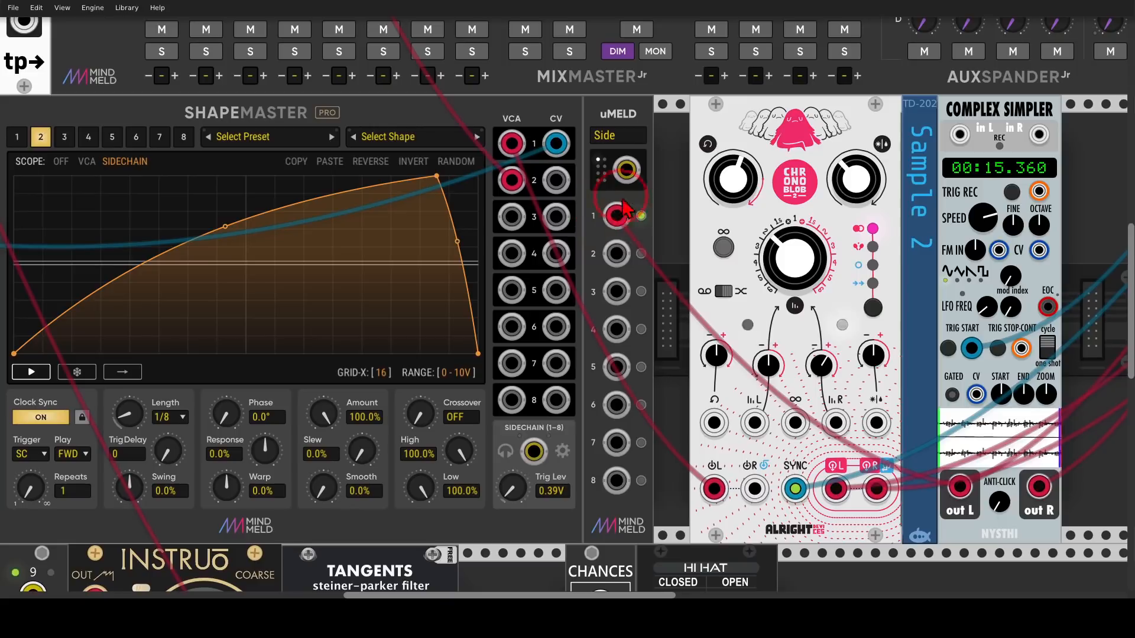
{"action": "left_click_drag", "start_coordinate": [626, 170], "coordinate": [543, 451]}
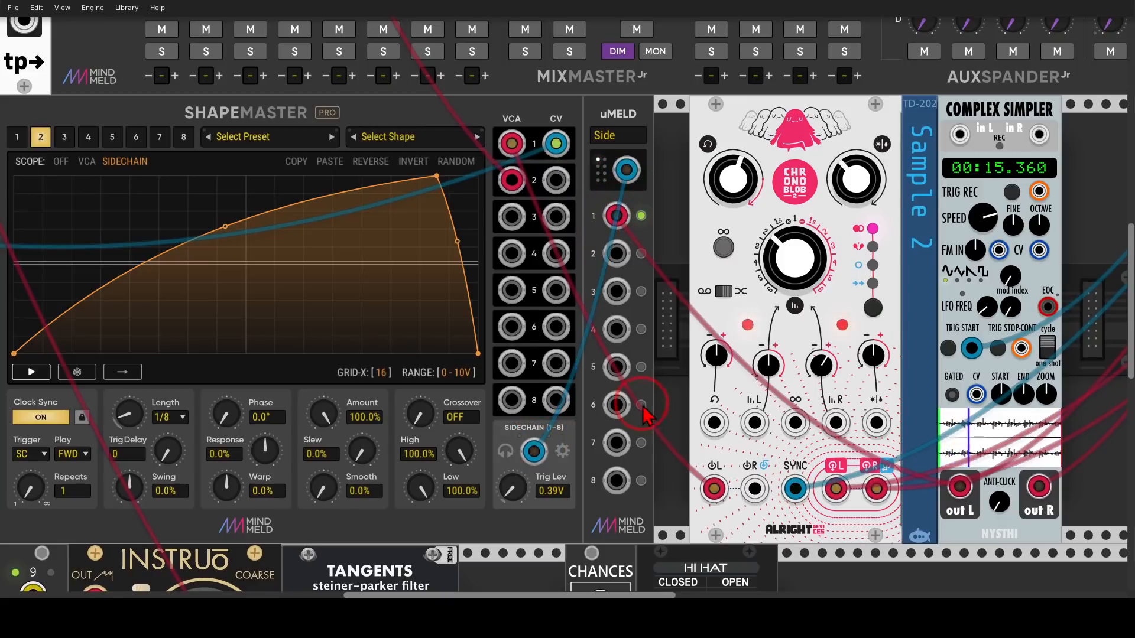
- Patch the left output of the Sample 3 Complex Simpler into uMELD input 2
{"action": "scroll", "coordinate": [643, 408], "scroll_direction": "down", "scroll_amount": 1}
{"action": "scroll", "coordinate": [639, 402], "scroll_direction": "down", "scroll_amount": 2}
{"action": "scroll", "coordinate": [689, 469], "scroll_direction": "up", "scroll_amount": 2}
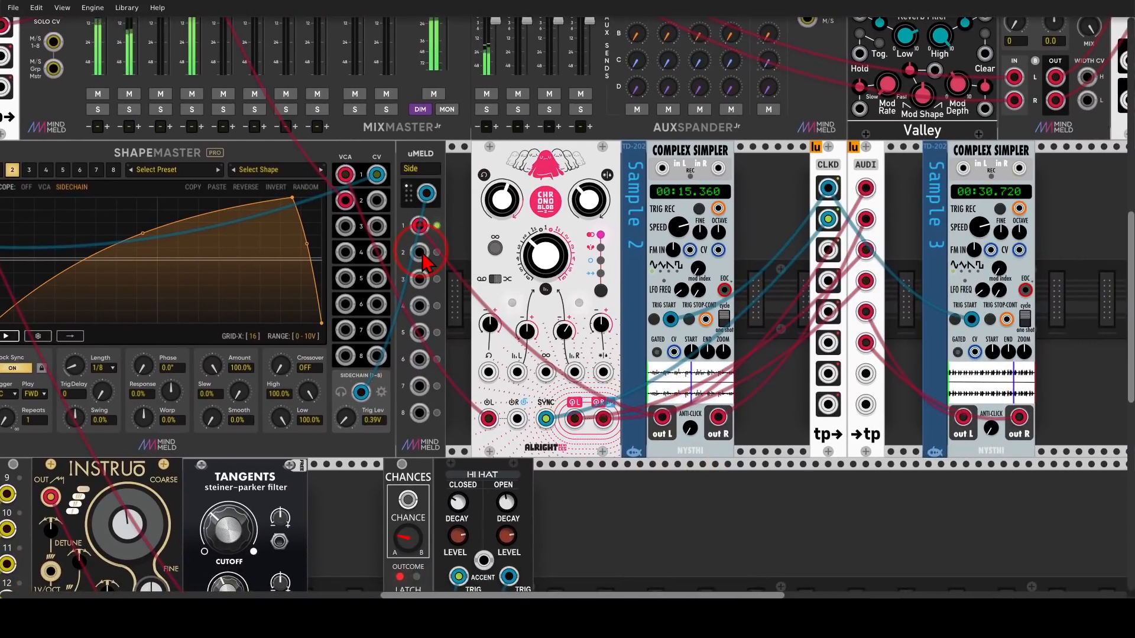
{"action": "left_click_drag", "start_coordinate": [420, 253], "coordinate": [962, 417]}
{"action": "left_click_drag", "start_coordinate": [470, 303], "coordinate": [830, 277]}
{"action": "scroll", "coordinate": [831, 273], "scroll_direction": "down", "scroll_amount": 2}
{"action": "left_click_drag", "start_coordinate": [914, 416], "coordinate": [807, 332]}
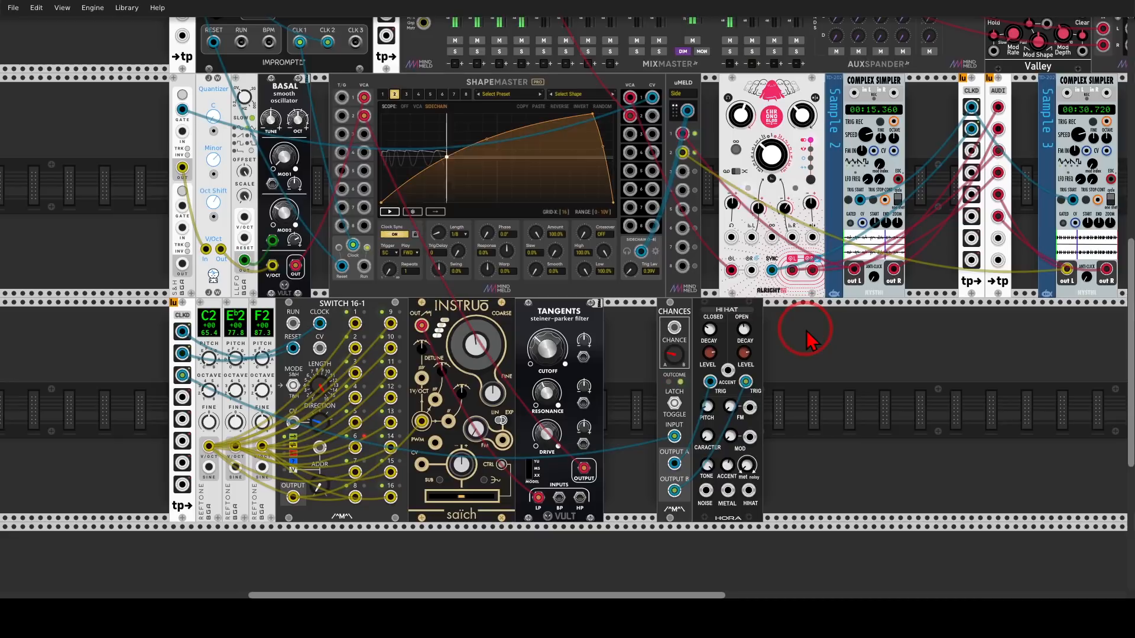
- Set ShapeMaster channel 2's crossover to 585 Hz and its high band amount to 0%
{"action": "mouse_move", "coordinate": [614, 118]}
{"action": "left_mouse_down"}
{"action": "mouse_move", "coordinate": [370, 192]}
{"action": "mouse_move", "coordinate": [635, 189]}
{"action": "mouse_move", "coordinate": [618, 110]}
{"action": "left_mouse_up"}
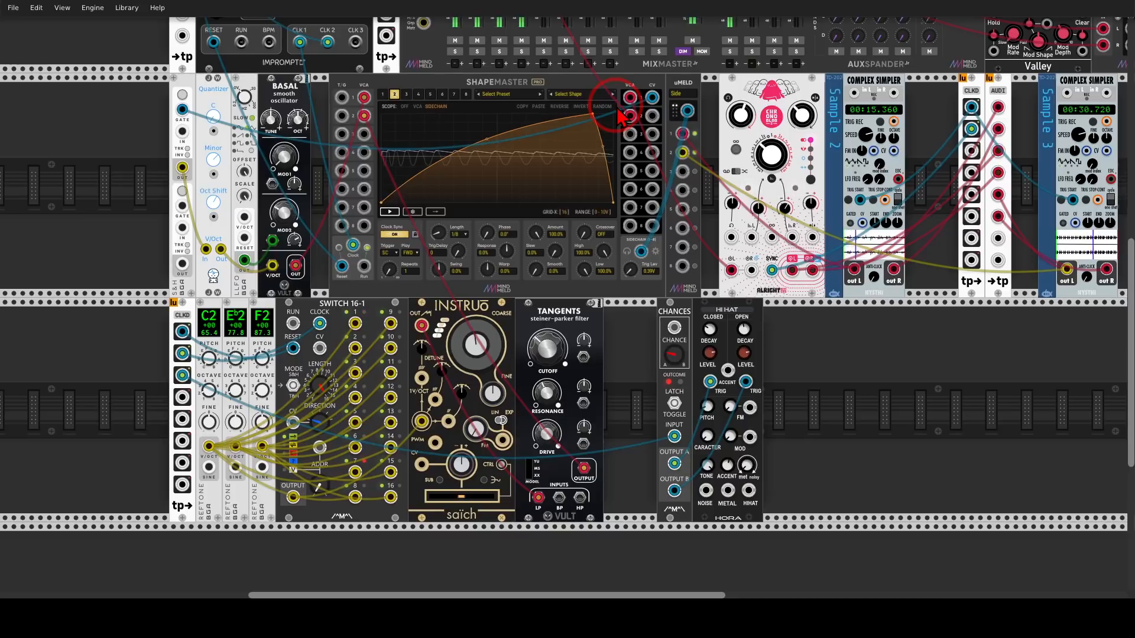
{"action": "scroll", "coordinate": [623, 268], "scroll_direction": "up", "scroll_amount": 2}
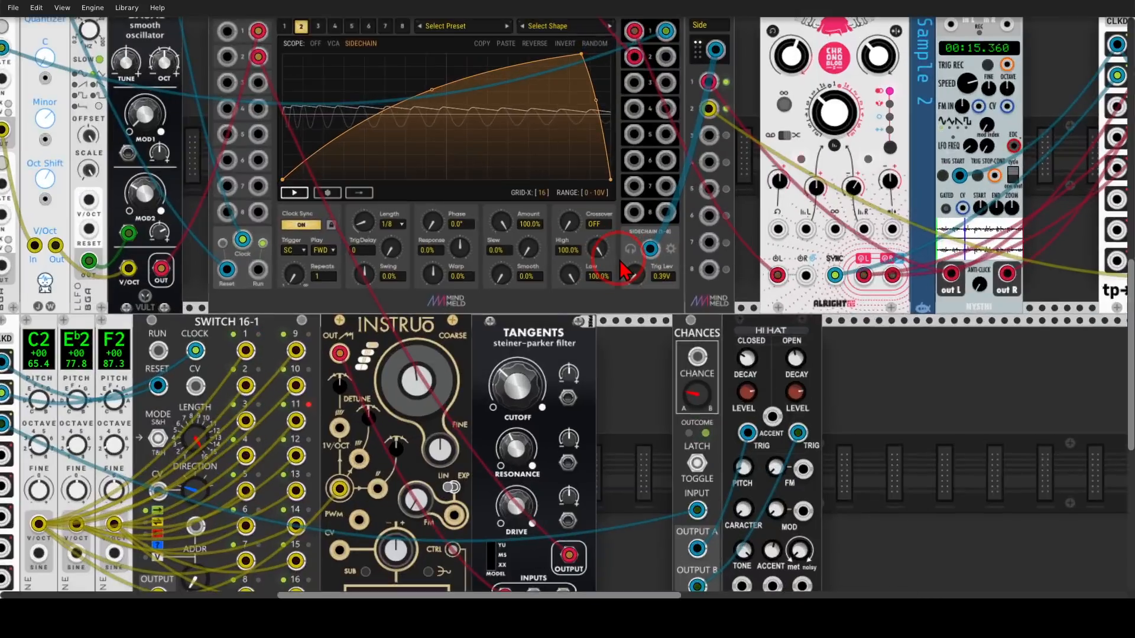
{"action": "scroll", "coordinate": [619, 260], "scroll_direction": "up", "scroll_amount": 2}
{"action": "mouse_move", "coordinate": [609, 174]}
{"action": "left_mouse_down"}
{"action": "mouse_move", "coordinate": [528, 182]}
{"action": "mouse_move", "coordinate": [623, 280]}
{"action": "mouse_move", "coordinate": [609, 181]}
{"action": "left_mouse_up"}
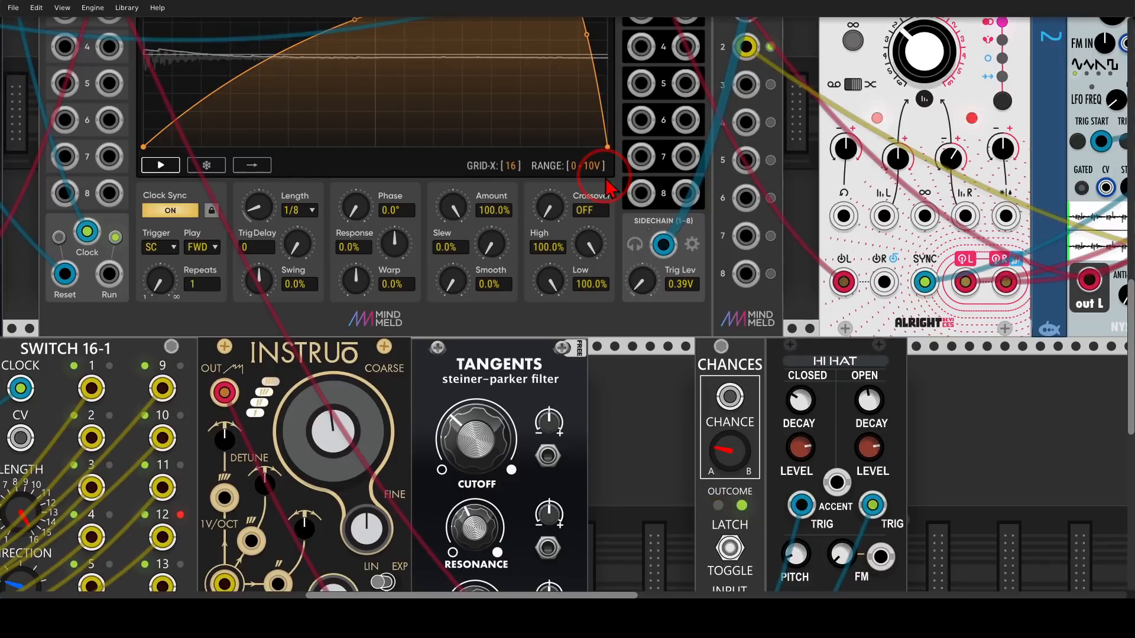
{"action": "left_click_drag", "start_coordinate": [549, 207], "coordinate": [566, 304]}
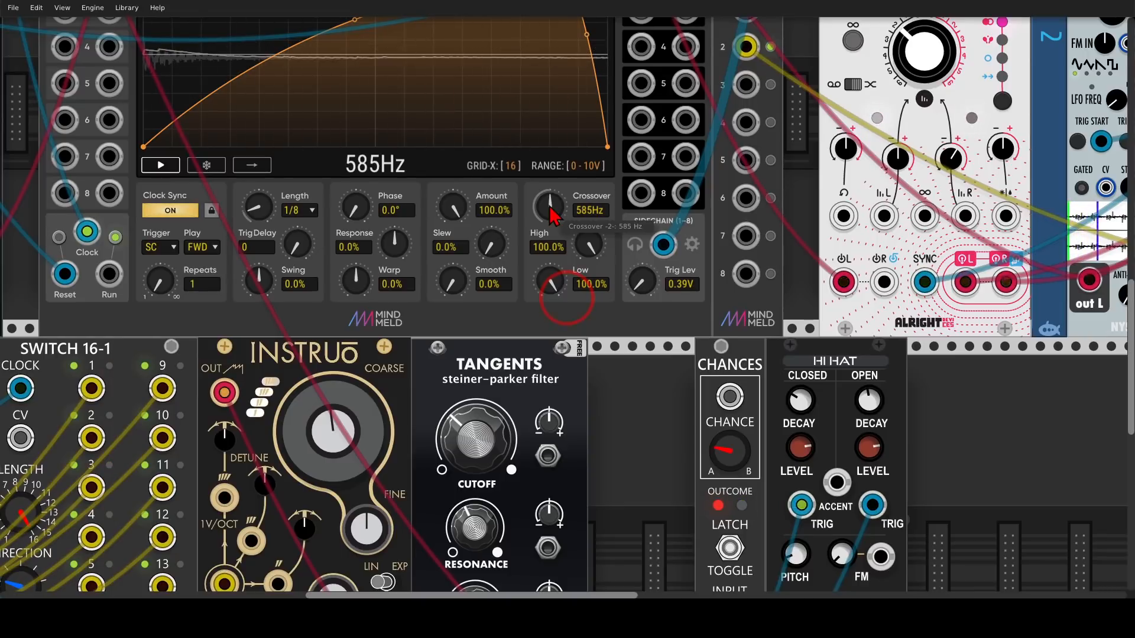
{"action": "left_click_drag", "start_coordinate": [588, 244], "coordinate": [588, 301]}
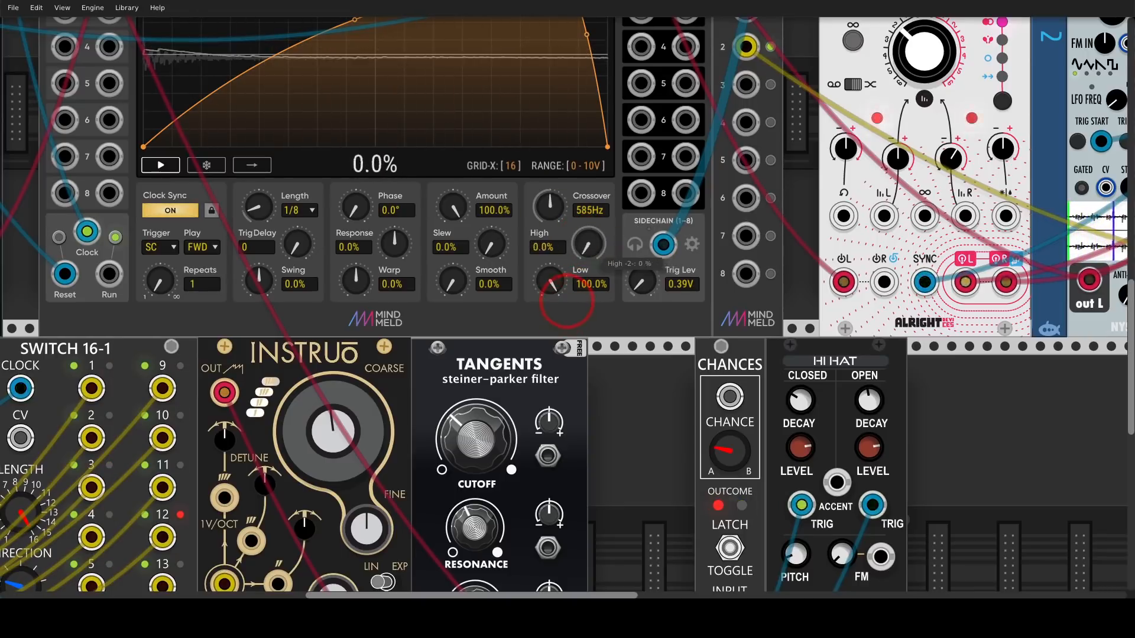
- Sweep the Tangents filter's cutoff up to about 0.798, and bring it down to about 0.28
{"action": "scroll", "coordinate": [582, 245], "scroll_direction": "down", "scroll_amount": 3}
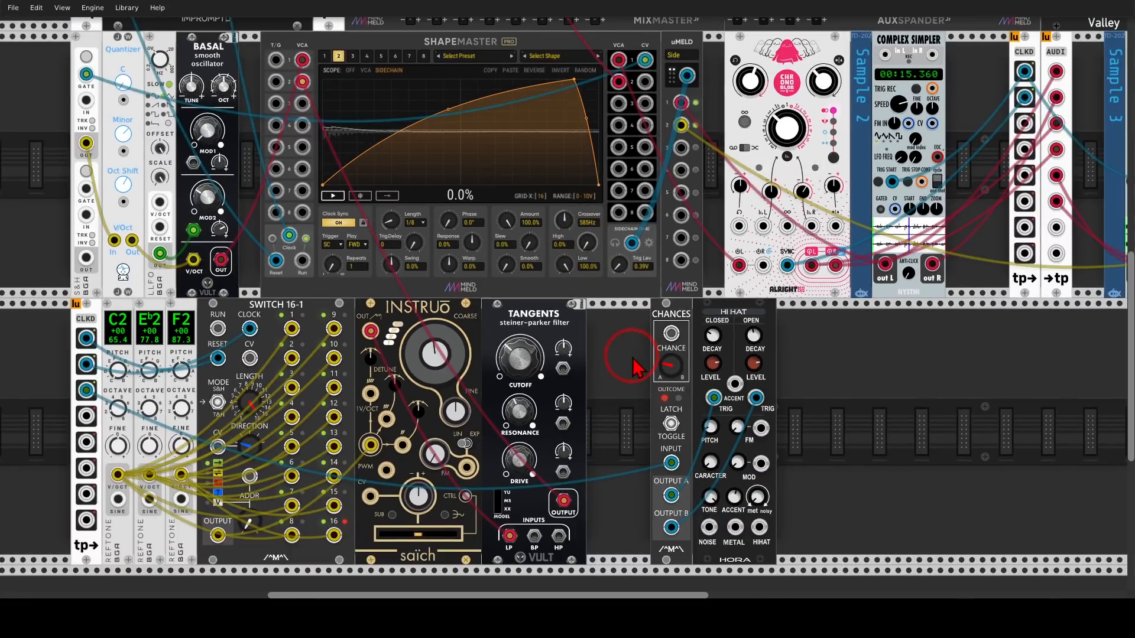
{"action": "left_click_drag", "start_coordinate": [525, 355], "coordinate": [566, 294]}
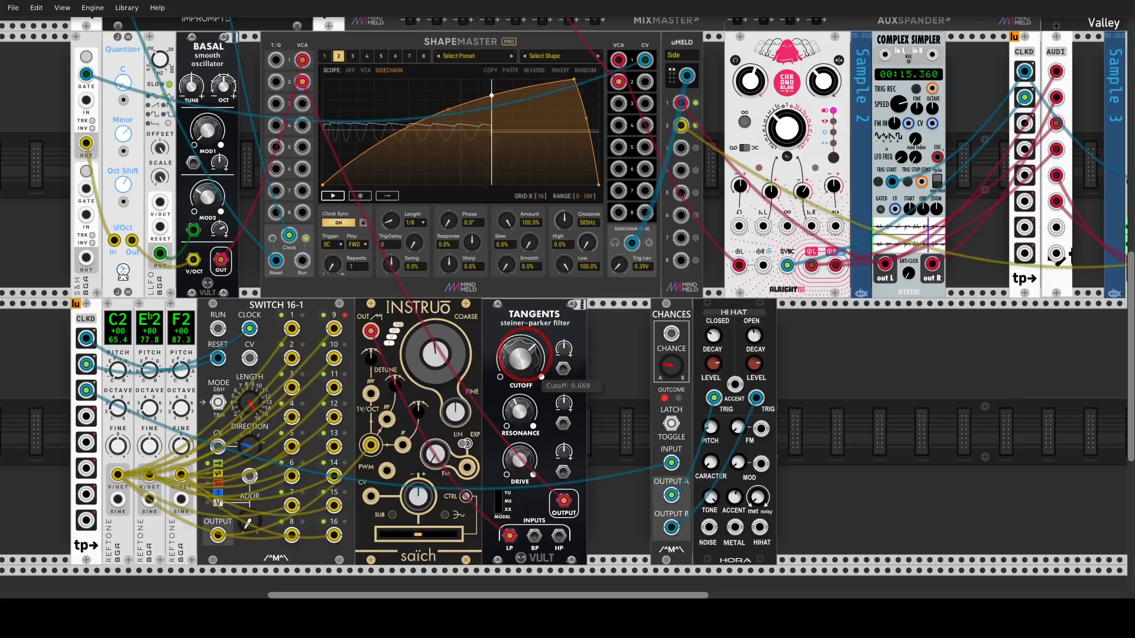
{"action": "left_click_drag", "start_coordinate": [523, 355], "coordinate": [567, 293]}
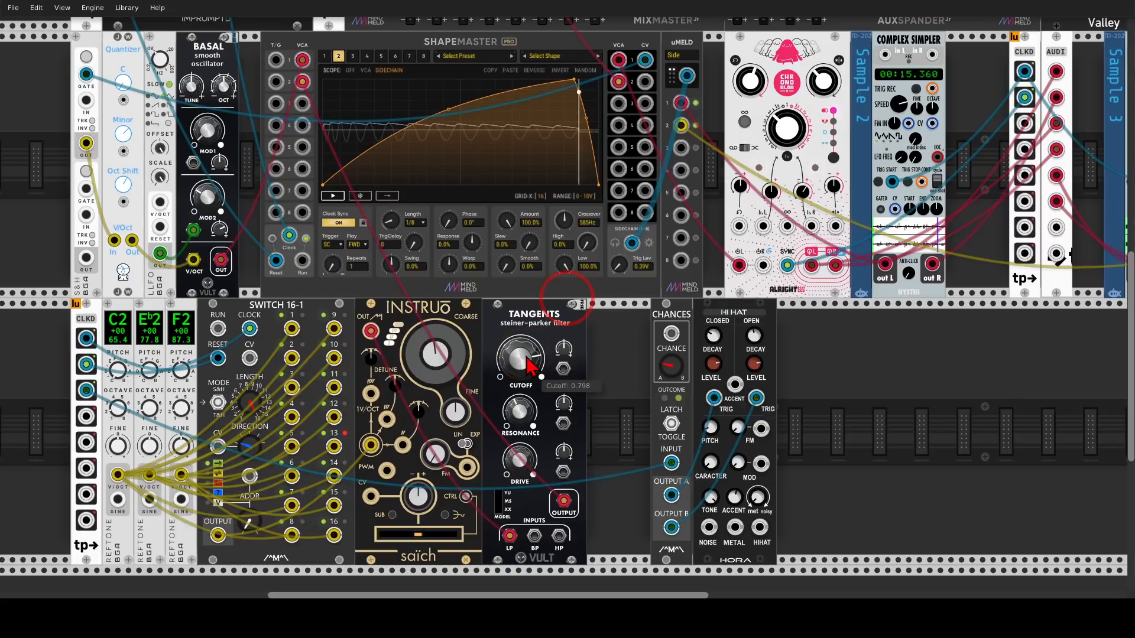
{"action": "left_click_drag", "start_coordinate": [526, 357], "coordinate": [566, 294]}
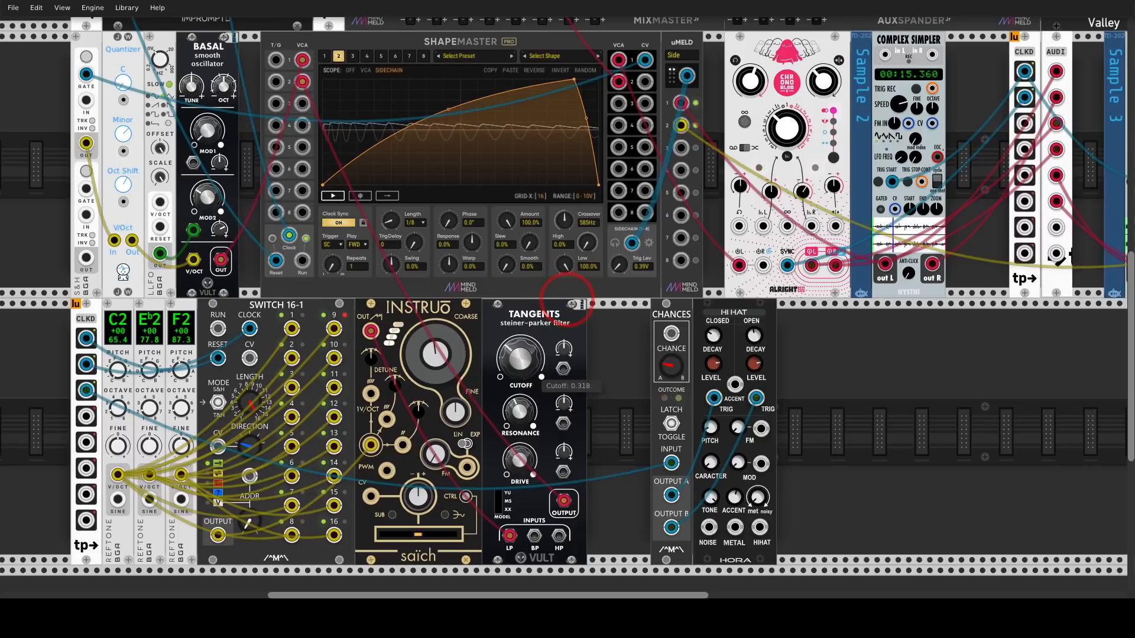
{"action": "left_click", "coordinate": [581, 227]}
{"action": "mouse_move", "coordinate": [543, 220]}
{"action": "left_mouse_down"}
{"action": "mouse_move", "coordinate": [598, 211]}
{"action": "mouse_move", "coordinate": [582, 199]}
{"action": "left_mouse_up"}
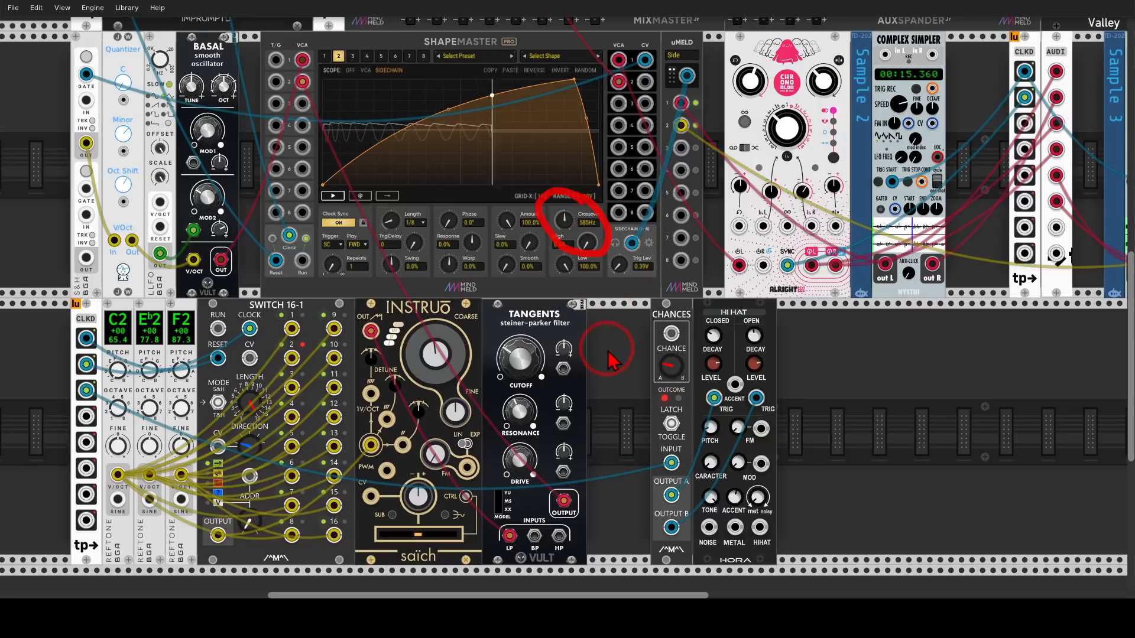
{"action": "mouse_move", "coordinate": [593, 64]}
{"action": "left_mouse_down"}
{"action": "mouse_move", "coordinate": [431, 62]}
{"action": "mouse_move", "coordinate": [304, 189]}
{"action": "mouse_move", "coordinate": [582, 215]}
{"action": "mouse_move", "coordinate": [594, 56]}
{"action": "left_mouse_up"}
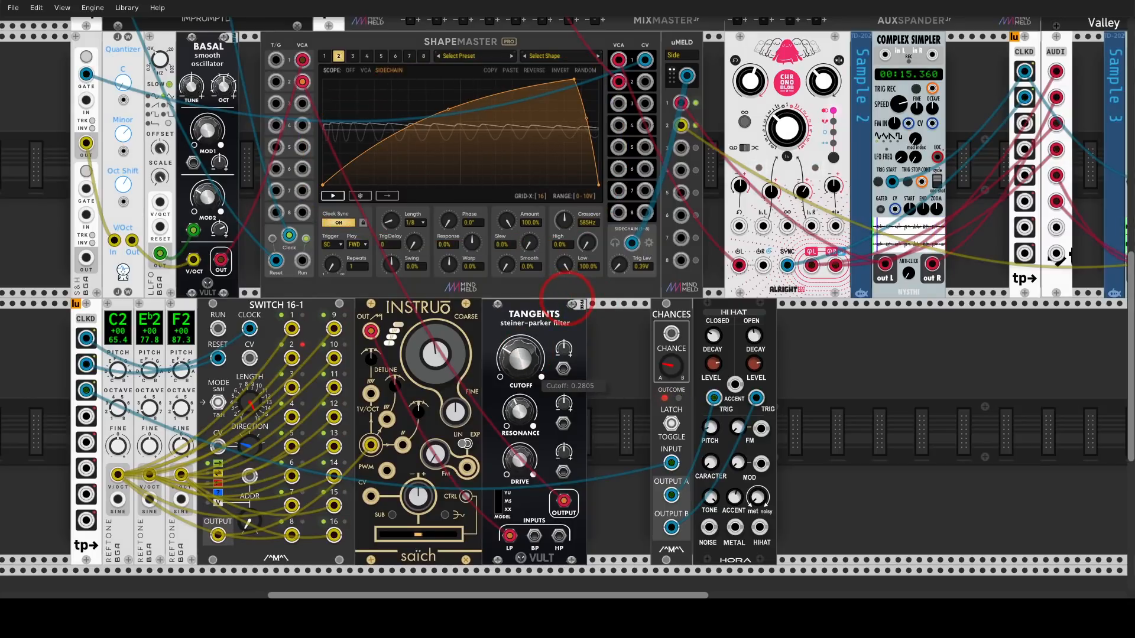
- Show ShapeMaster channel 3 and patch the Hi Hat module's HIHAT output into its VCA input 3
{"action": "left_click_drag", "start_coordinate": [830, 410], "coordinate": [765, 350]}
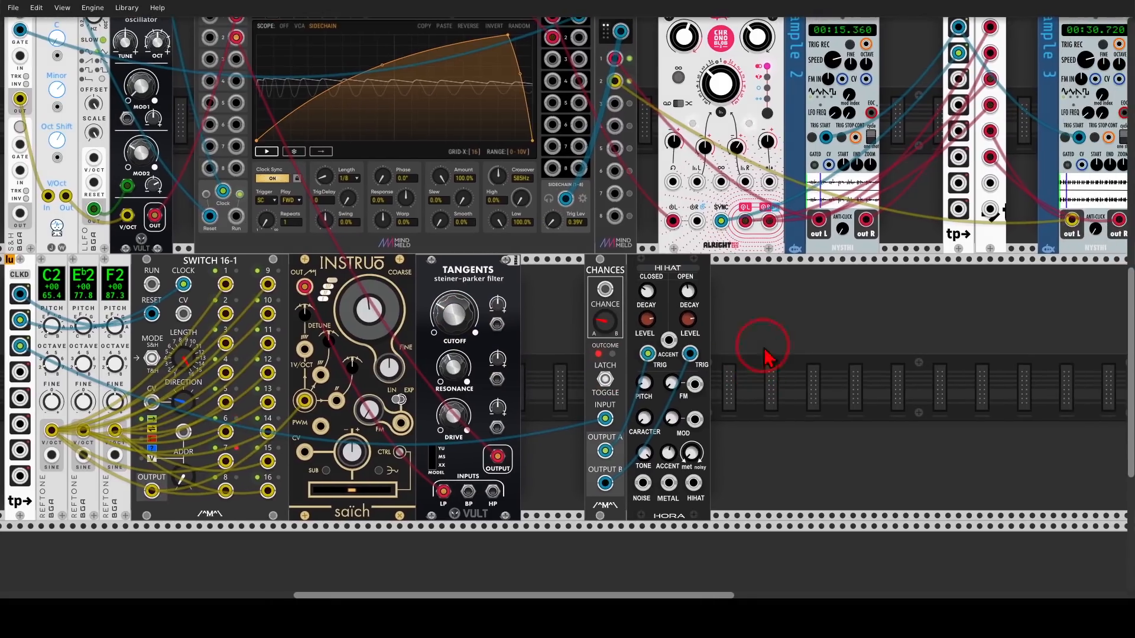
{"action": "mouse_move", "coordinate": [762, 309]}
{"action": "left_mouse_down"}
{"action": "mouse_move", "coordinate": [562, 474]}
{"action": "mouse_move", "coordinate": [732, 329]}
{"action": "left_mouse_up"}
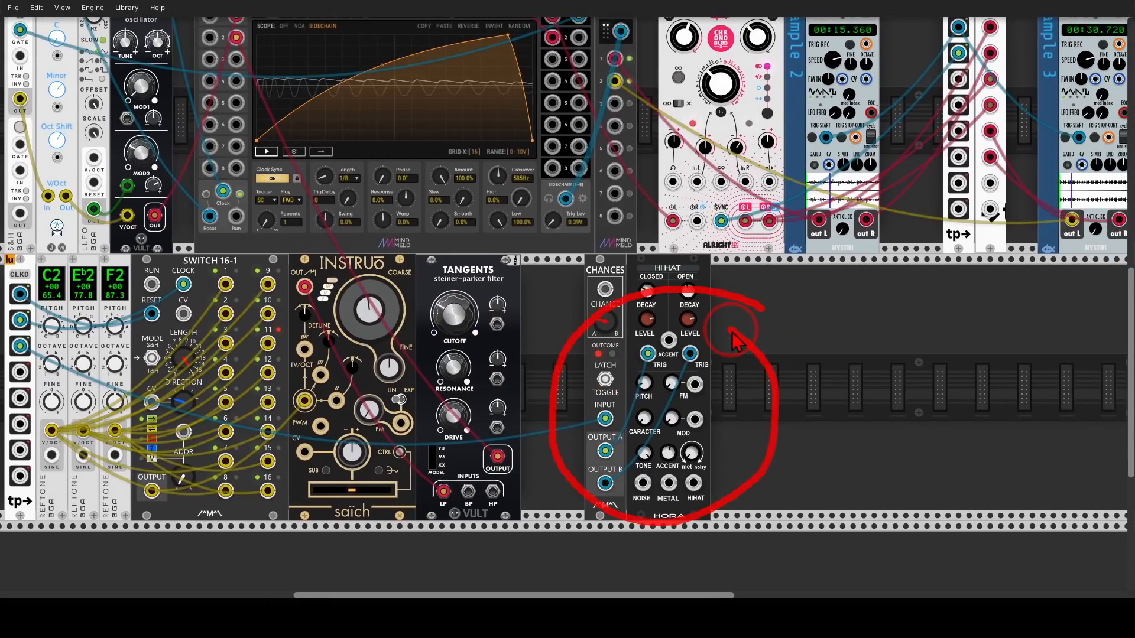
{"action": "scroll", "coordinate": [506, 317], "scroll_direction": "up", "scroll_amount": 2}
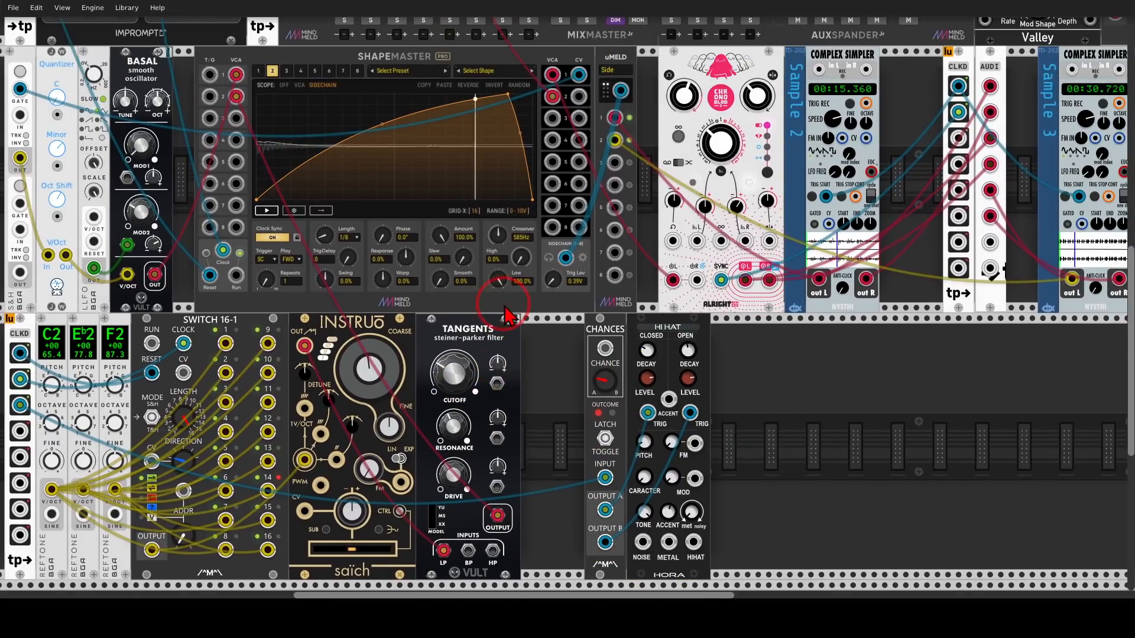
{"action": "left_click", "coordinate": [286, 71]}
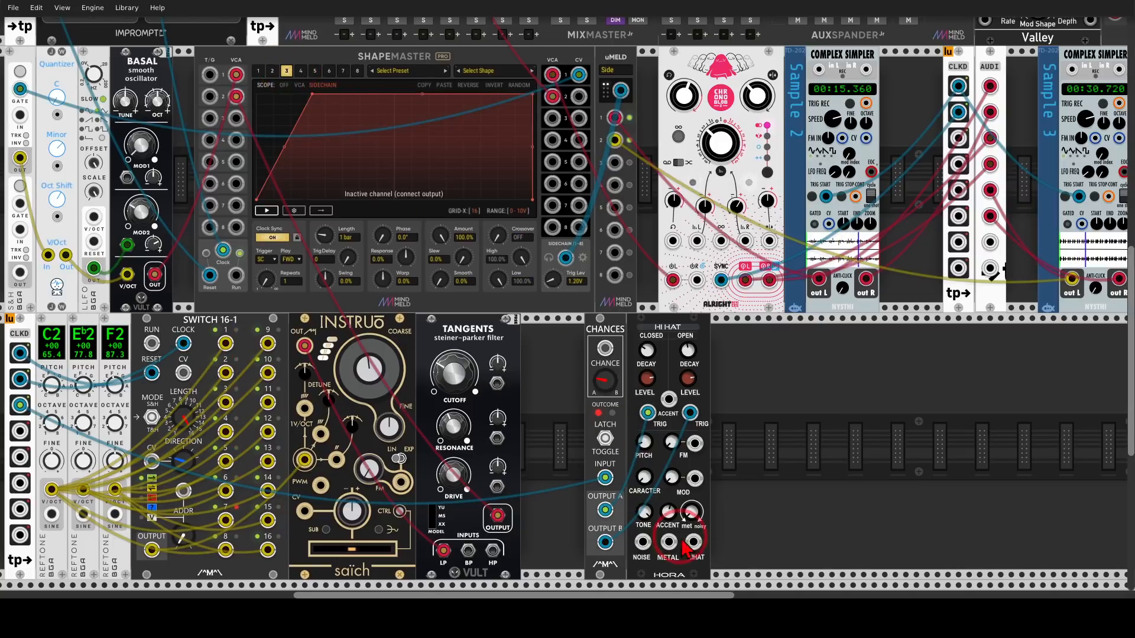
{"action": "left_click_drag", "start_coordinate": [694, 542], "coordinate": [237, 119]}
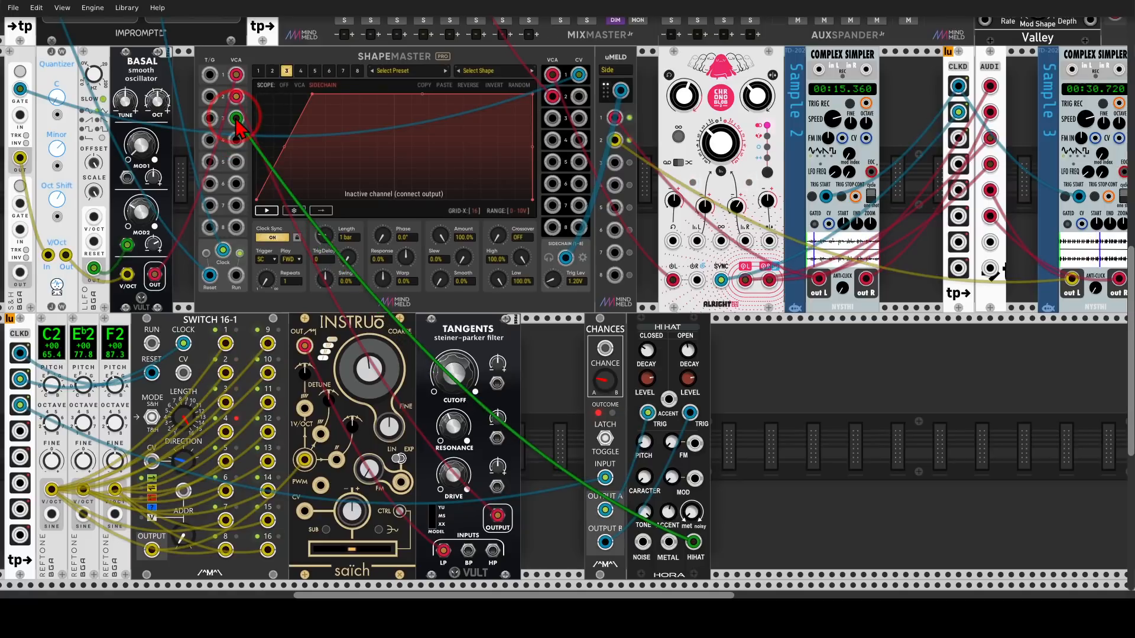
- Connect uMELD input 3 to the Sample 2 Complex Simpler's left output, and ShapeMaster's VCA output 3 to the mixer's HATS track
{"action": "left_click_drag", "start_coordinate": [615, 165], "coordinate": [798, 264]}
{"action": "left_click_drag", "start_coordinate": [553, 118], "coordinate": [476, 71]}
{"action": "scroll", "coordinate": [444, 253], "scroll_direction": "down", "scroll_amount": 5}
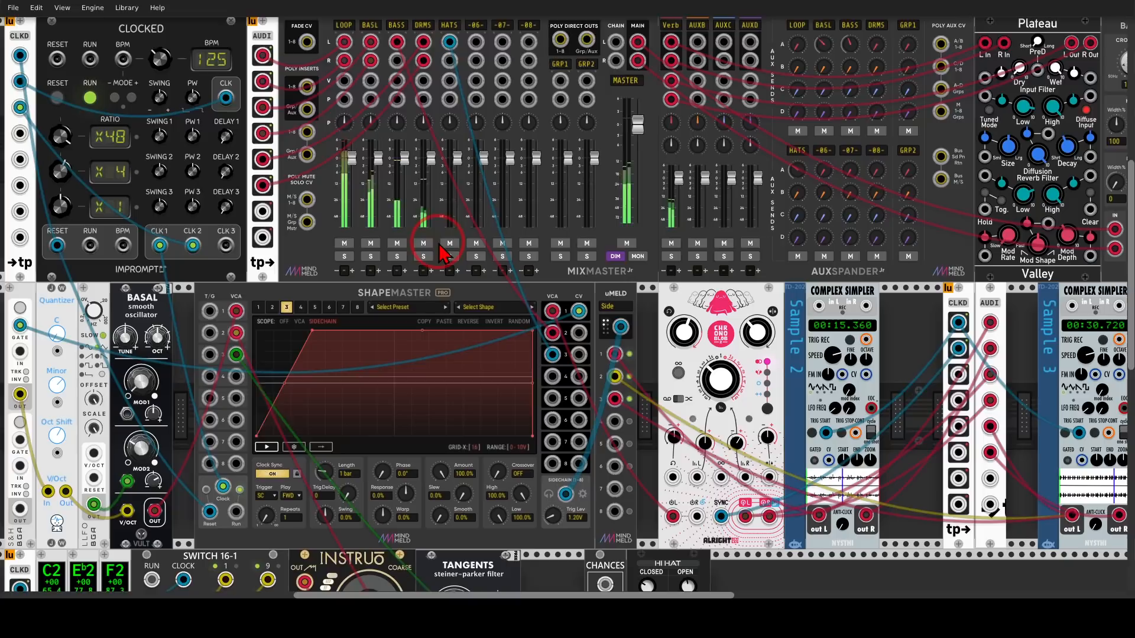
{"action": "scroll", "coordinate": [444, 253], "scroll_direction": "down", "scroll_amount": 2}
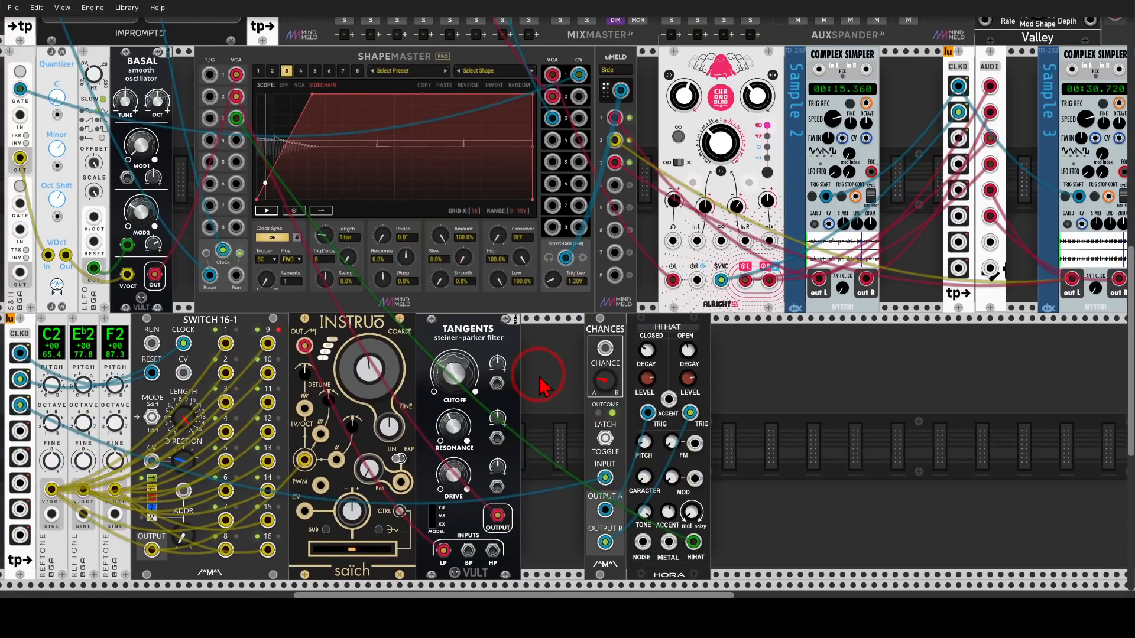
{"action": "scroll", "coordinate": [541, 378], "scroll_direction": "down", "scroll_amount": 2}
{"action": "left_click_drag", "start_coordinate": [552, 371], "coordinate": [541, 368]}
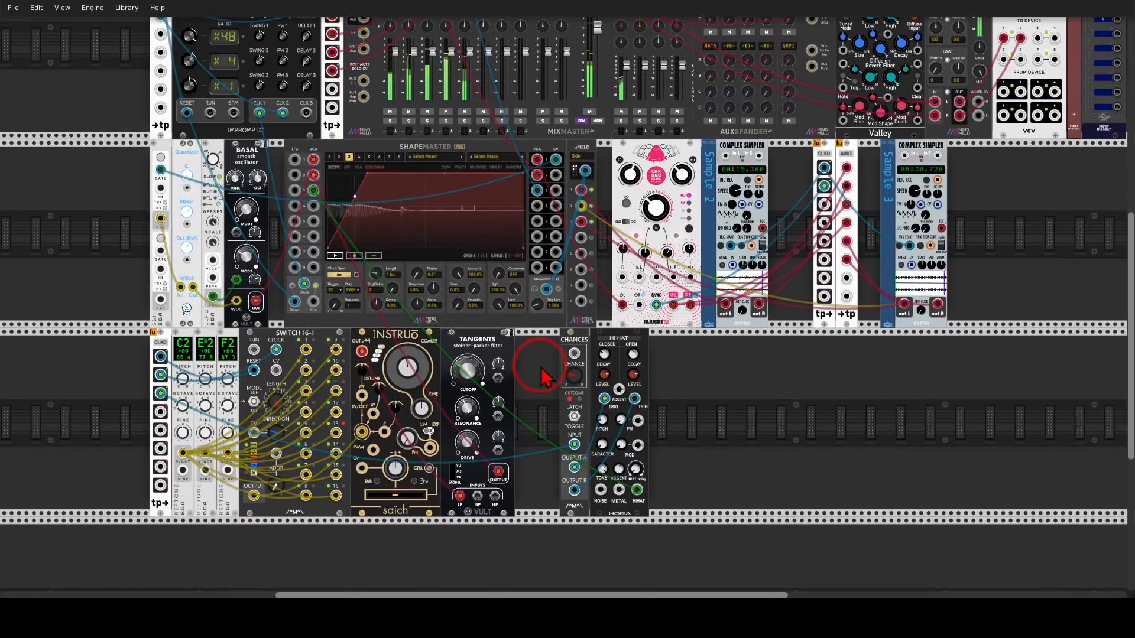
{"action": "left_click_drag", "start_coordinate": [389, 220], "coordinate": [377, 202]}
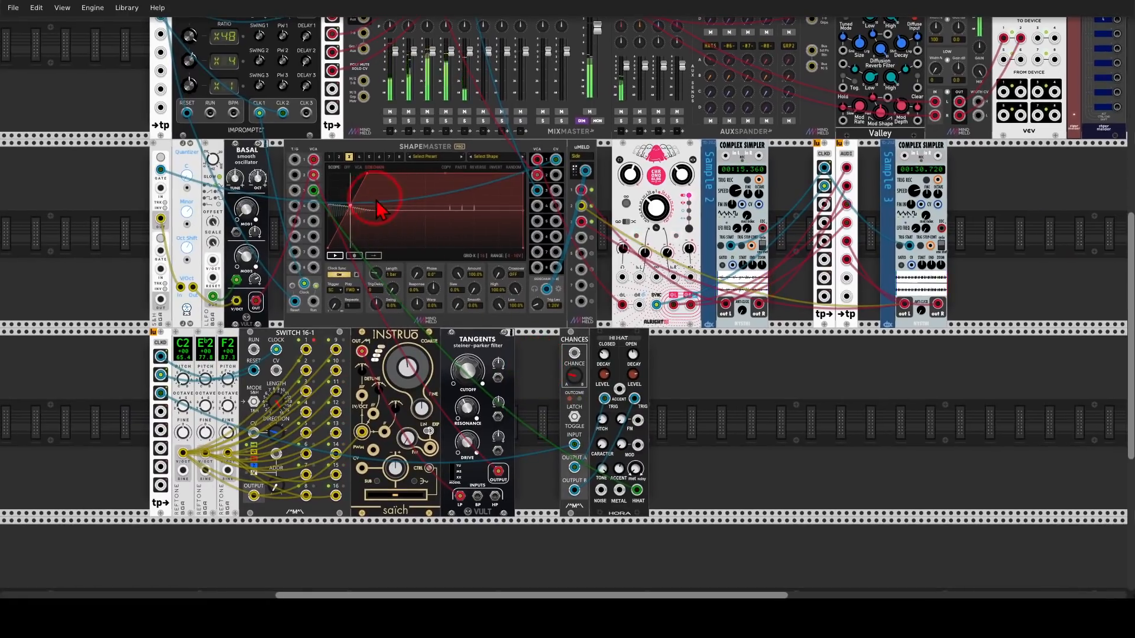
{"action": "mouse_move", "coordinate": [376, 159]}
{"action": "left_mouse_down"}
{"action": "mouse_move", "coordinate": [311, 195]}
{"action": "mouse_move", "coordinate": [374, 246]}
{"action": "mouse_move", "coordinate": [387, 179]}
{"action": "left_mouse_up"}
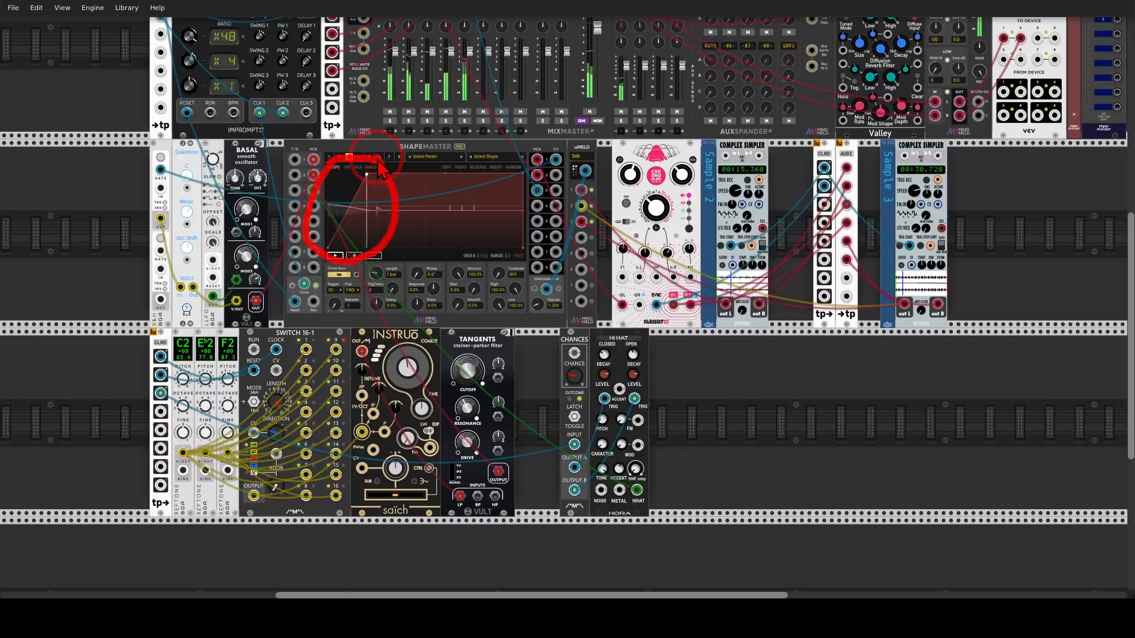
{"action": "left_click", "coordinate": [410, 162]}
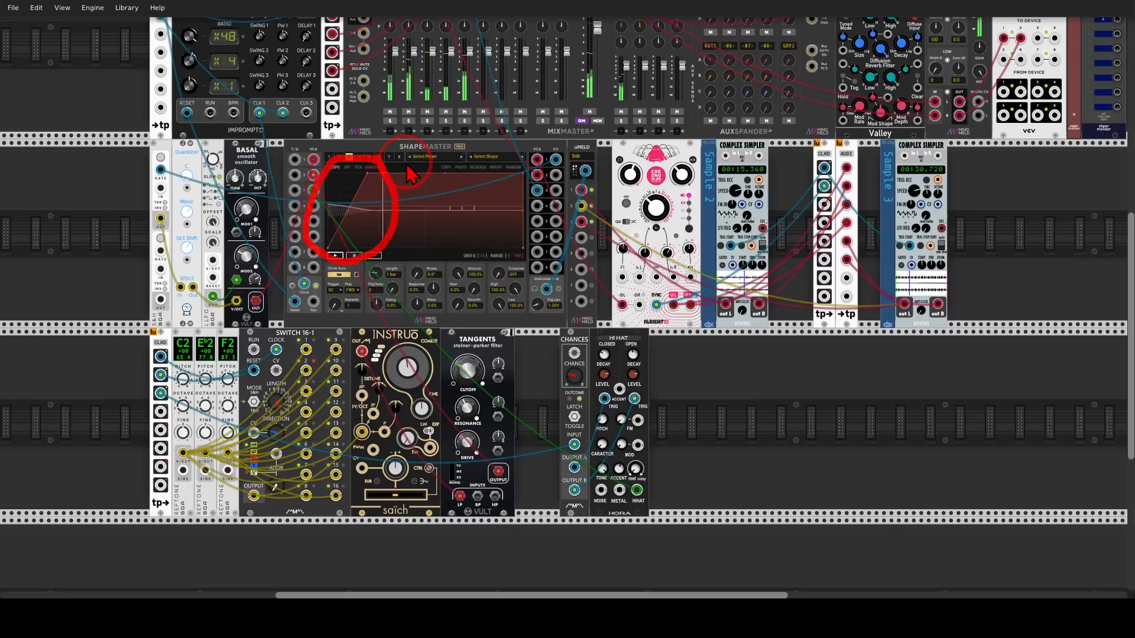
{"action": "left_click", "coordinate": [407, 168]}
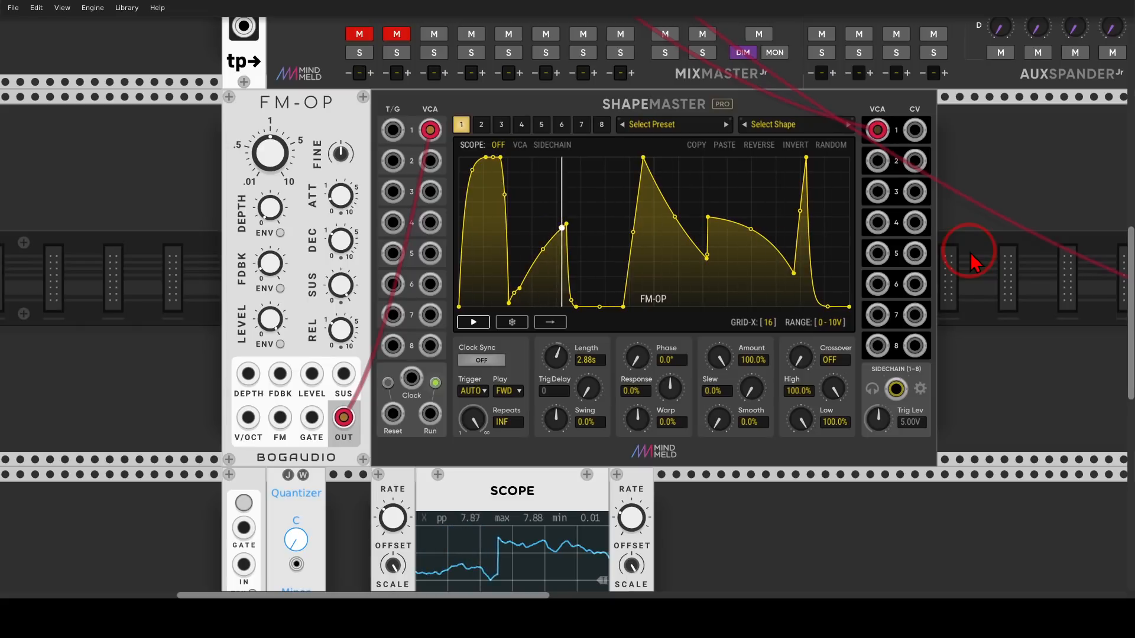
- Unmute the first mixer track, which carries the FM-OP voice
{"action": "mouse_move", "coordinate": [319, 66]}
{"action": "left_mouse_down"}
{"action": "mouse_move", "coordinate": [254, 157]}
{"action": "mouse_move", "coordinate": [343, 106]}
{"action": "mouse_move", "coordinate": [405, 131]}
{"action": "left_mouse_up"}
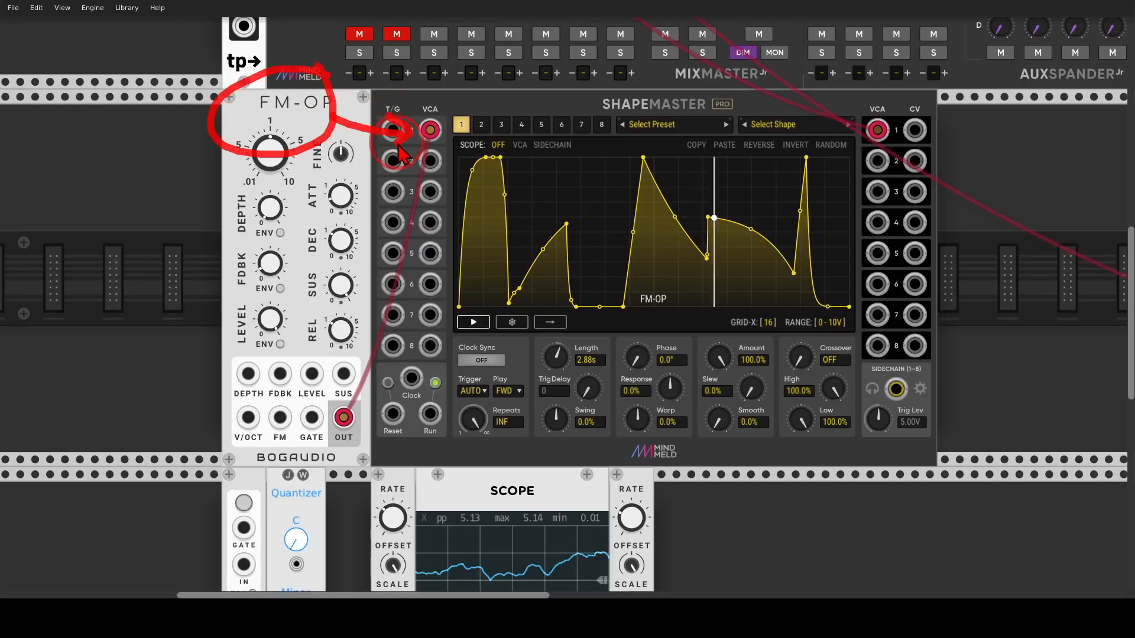
{"action": "left_click", "coordinate": [359, 34]}
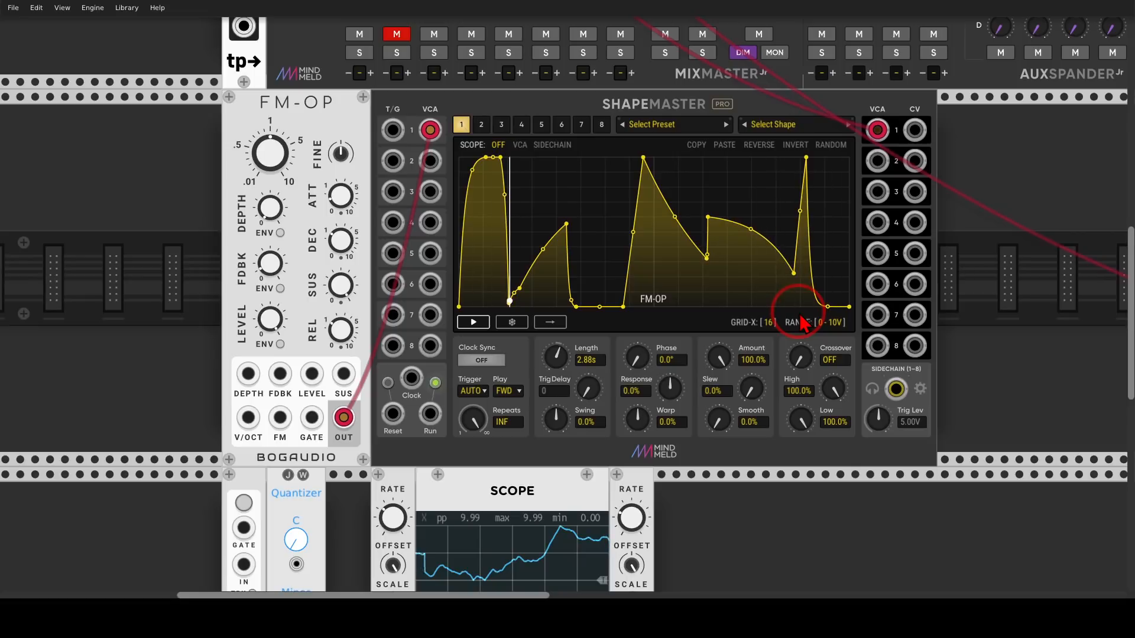
- Set ShapeMaster channel 1's trigger mode to CV playhead and patch the first Walk module's output into T/G input 1
{"action": "scroll", "coordinate": [605, 286], "scroll_direction": "down", "scroll_amount": 5}
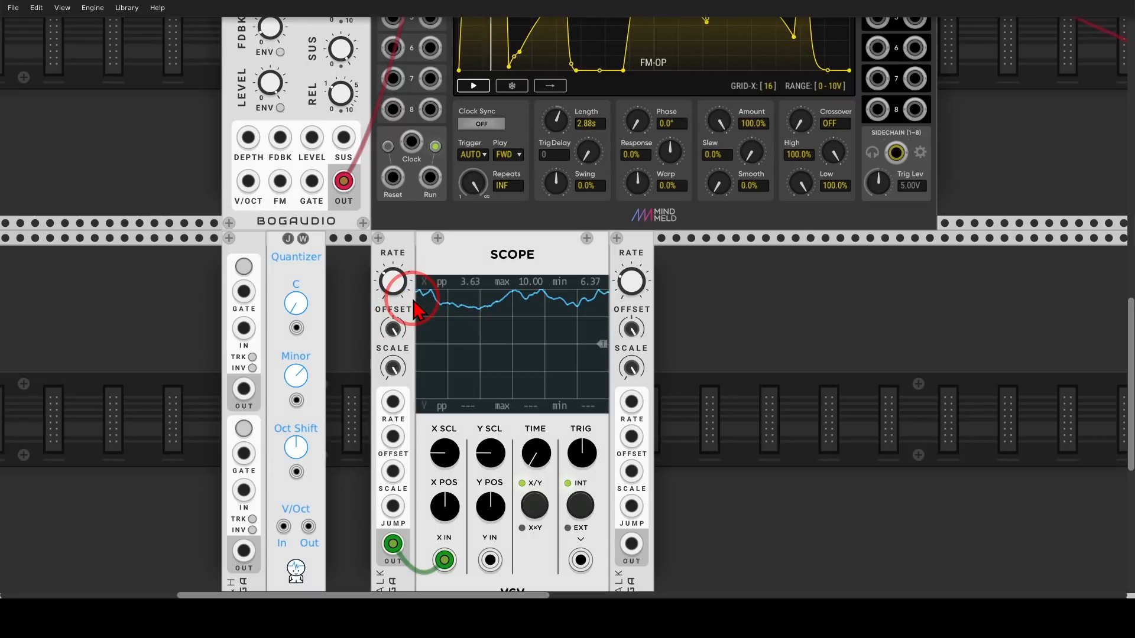
{"action": "scroll", "coordinate": [413, 307], "scroll_direction": "up", "scroll_amount": 3}
{"action": "left_click", "coordinate": [475, 244]}
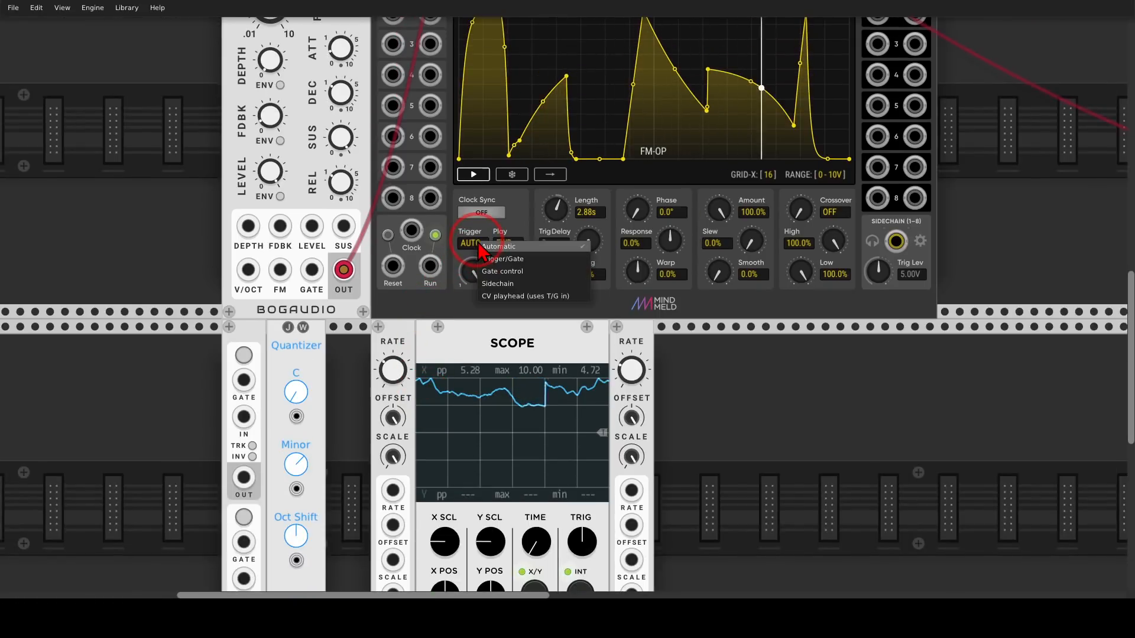
{"action": "left_click", "coordinate": [513, 295]}
{"action": "scroll", "coordinate": [430, 329], "scroll_direction": "down", "scroll_amount": 3}
{"action": "scroll", "coordinate": [391, 493], "scroll_direction": "up", "scroll_amount": 5}
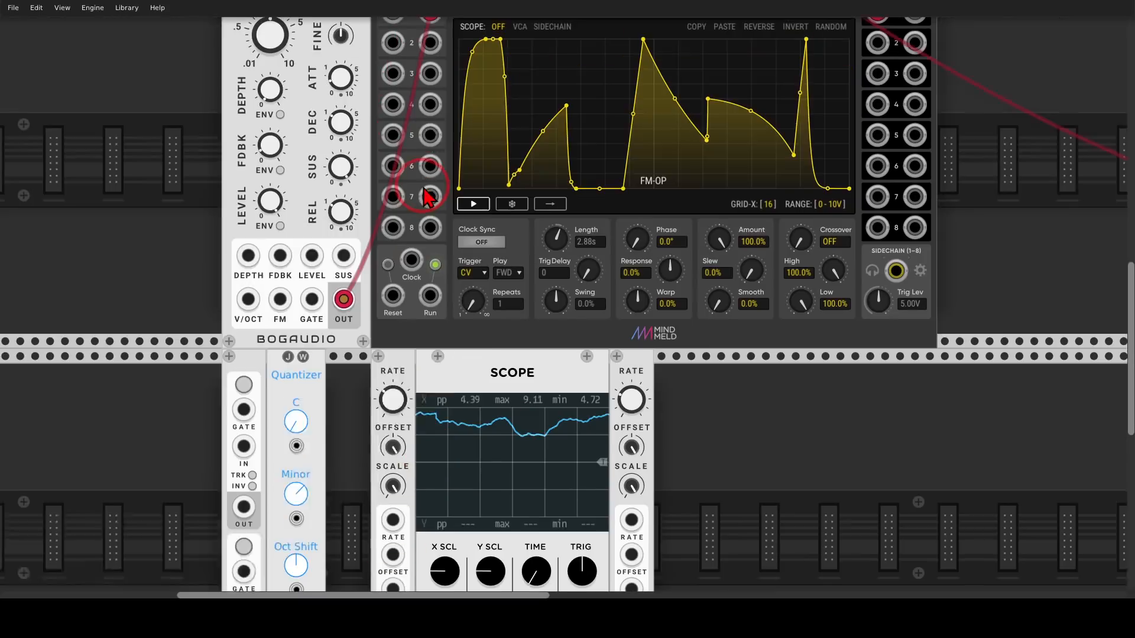
{"action": "left_click_drag", "start_coordinate": [397, 59], "coordinate": [395, 489]}
{"action": "scroll", "coordinate": [634, 203], "scroll_direction": "up", "scroll_amount": 5}
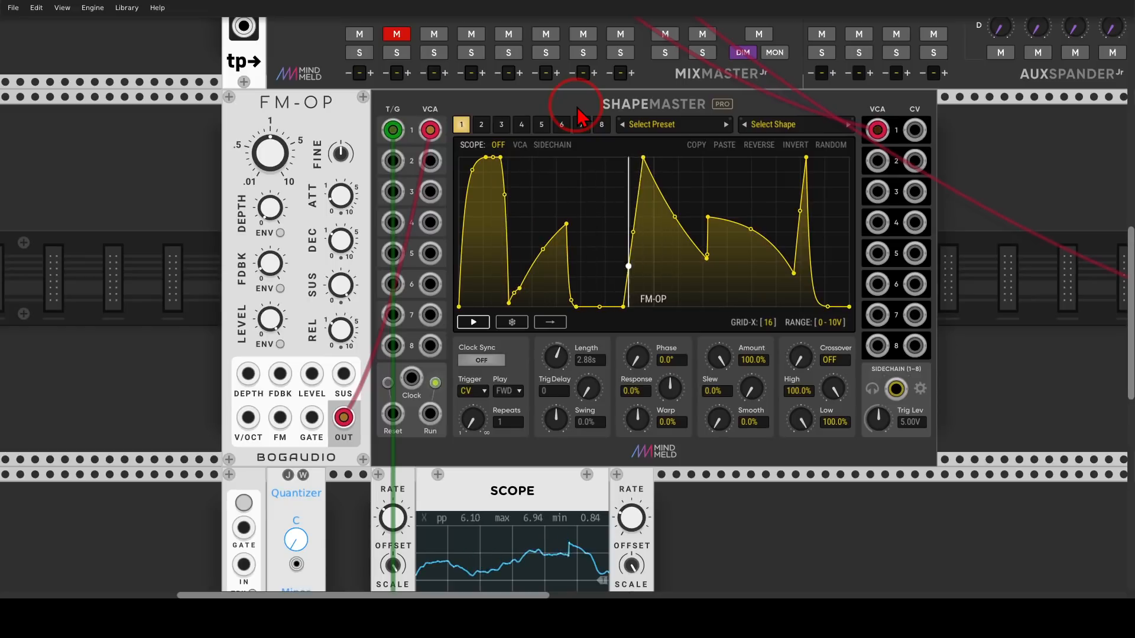
- Patch ShapeMaster channel 2's CV output into FM-OP's FDBK input and set FM-OP's feedback knob to about 13.95%
{"action": "left_click", "coordinate": [481, 124]}
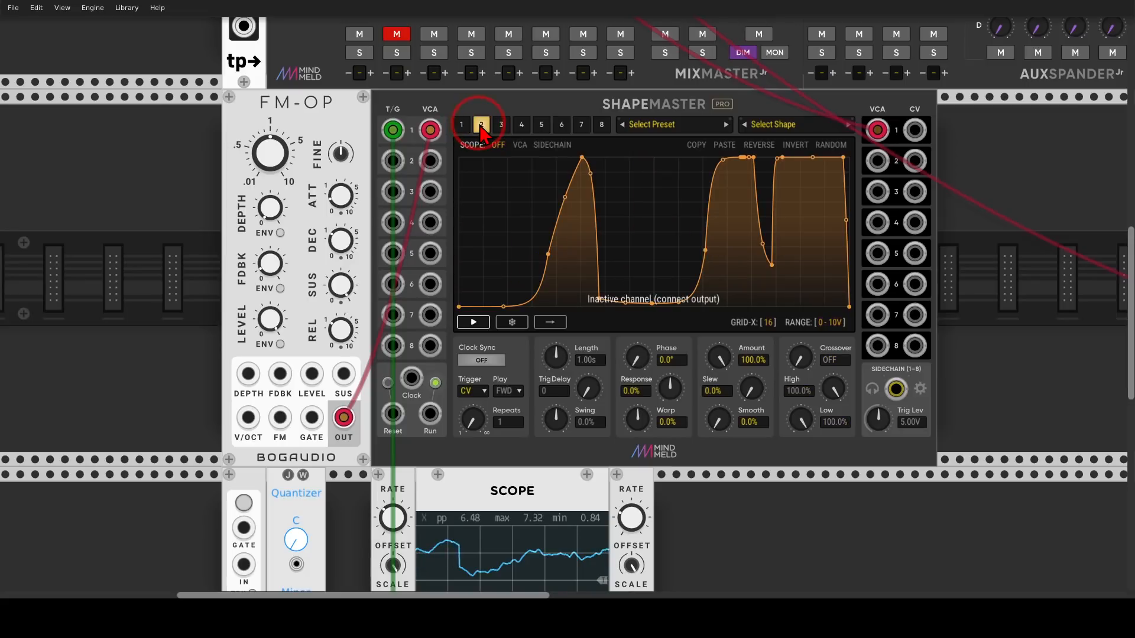
{"action": "left_click_drag", "start_coordinate": [914, 161], "coordinate": [281, 373]}
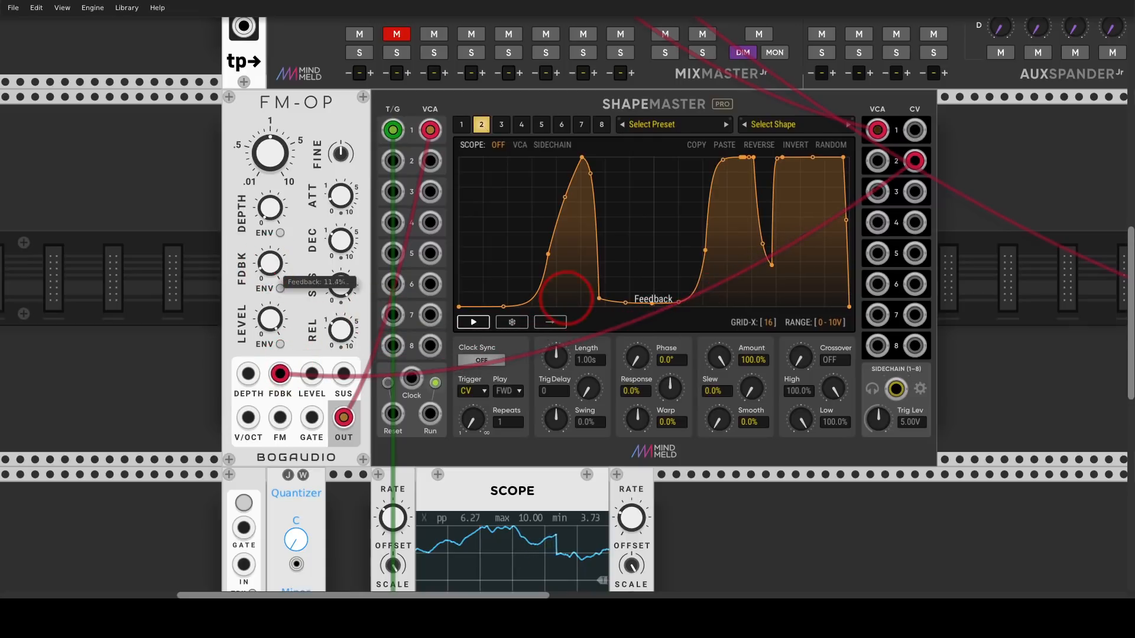
{"action": "left_click_drag", "start_coordinate": [277, 274], "coordinate": [278, 272]}
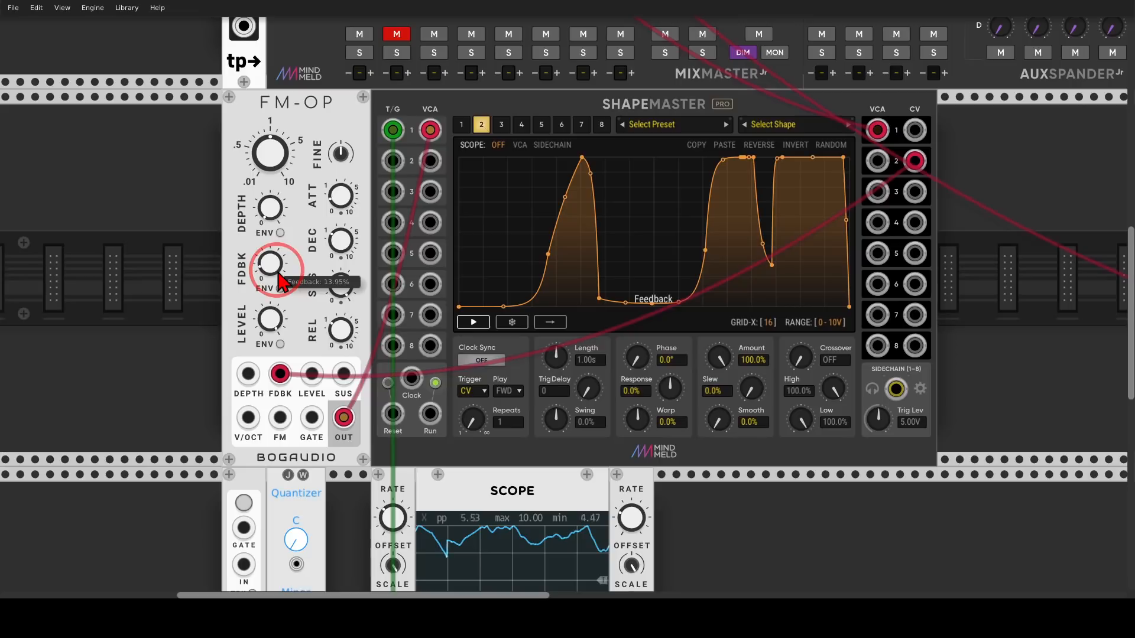
- Patch the second Walk module's output into ShapeMaster's T/G input 2 and show channel 1's shape again
{"action": "scroll", "coordinate": [455, 284], "scroll_direction": "down", "scroll_amount": 5}
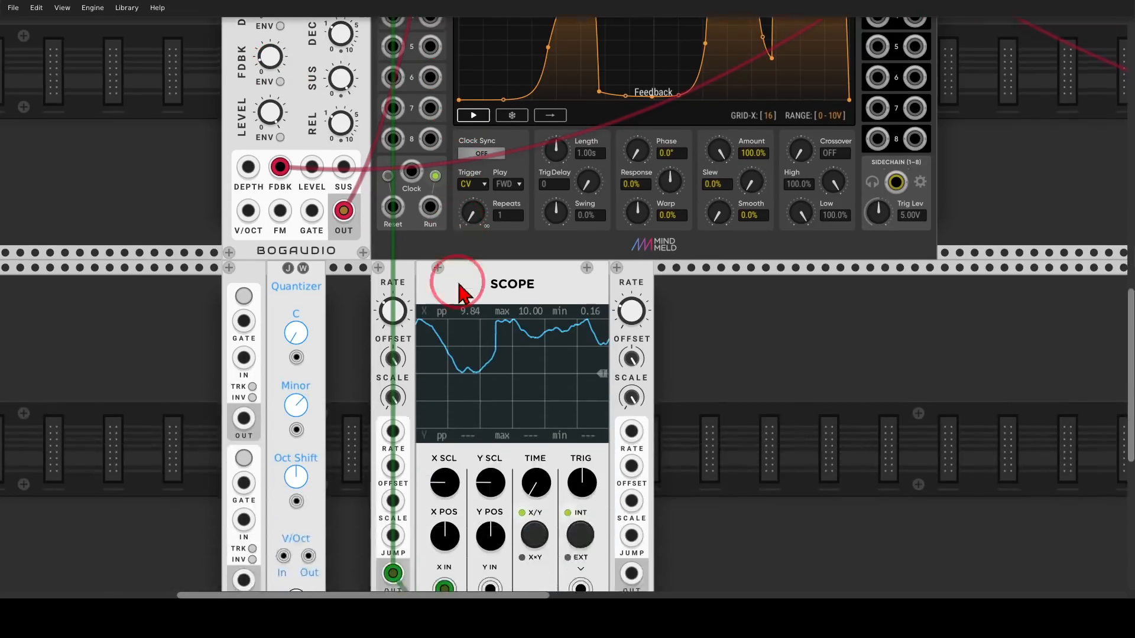
{"action": "left_click_drag", "start_coordinate": [632, 514], "coordinate": [390, 138]}
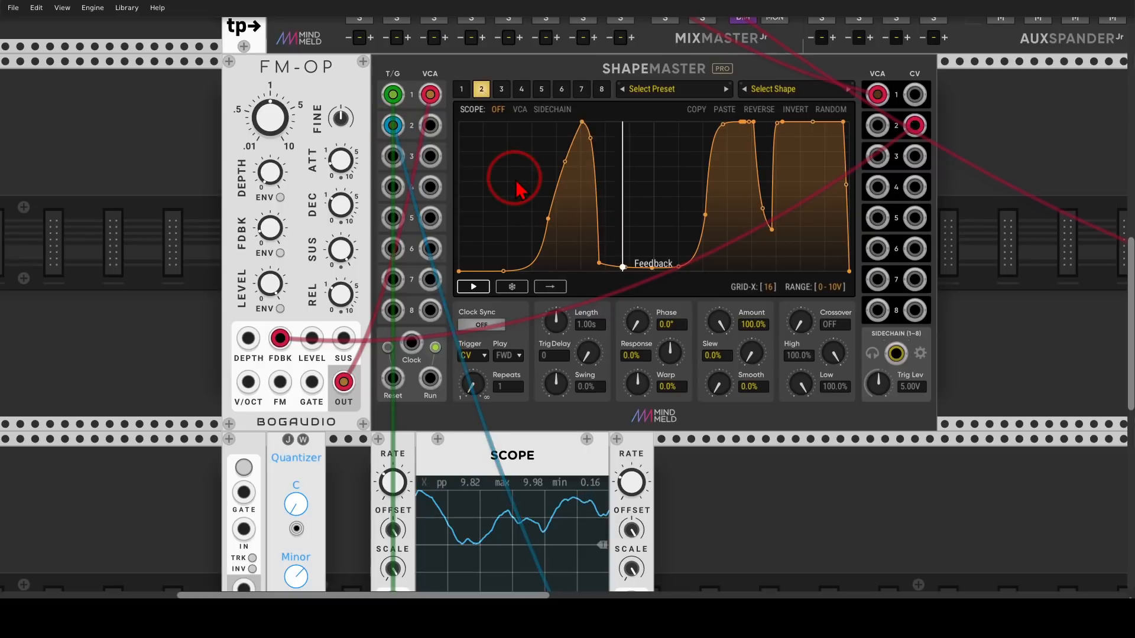
{"action": "left_click", "coordinate": [462, 90]}
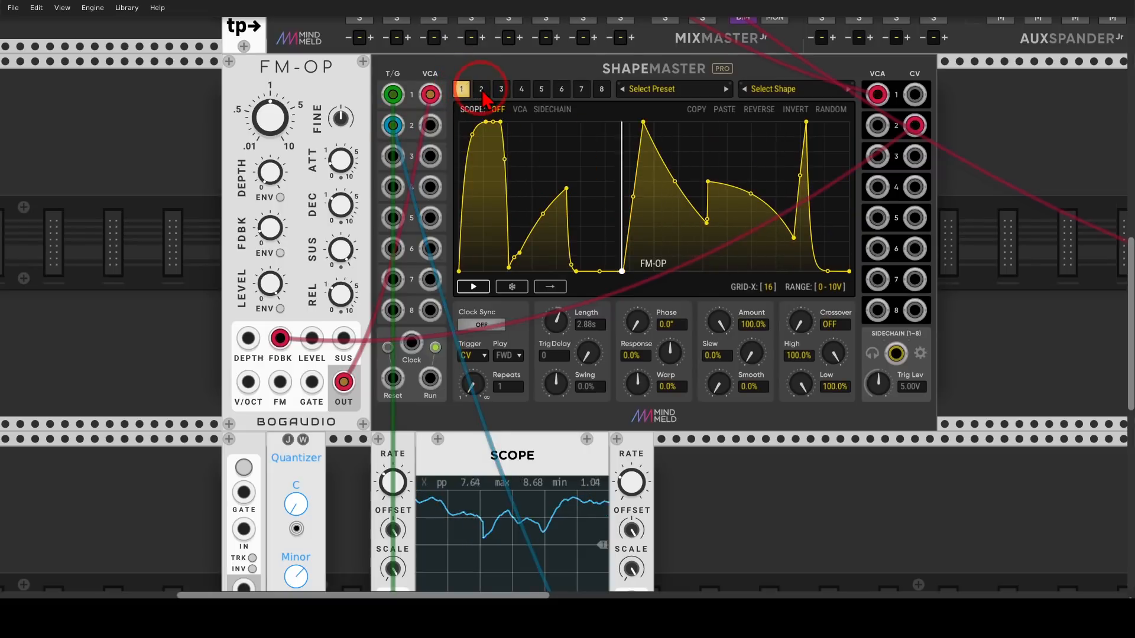
- Patch ShapeMaster channel 1's CV output into the sample-and-hold's gate, and its output through the Quantizer into FM-OP's V/OCT input
{"action": "left_click", "coordinate": [482, 90]}
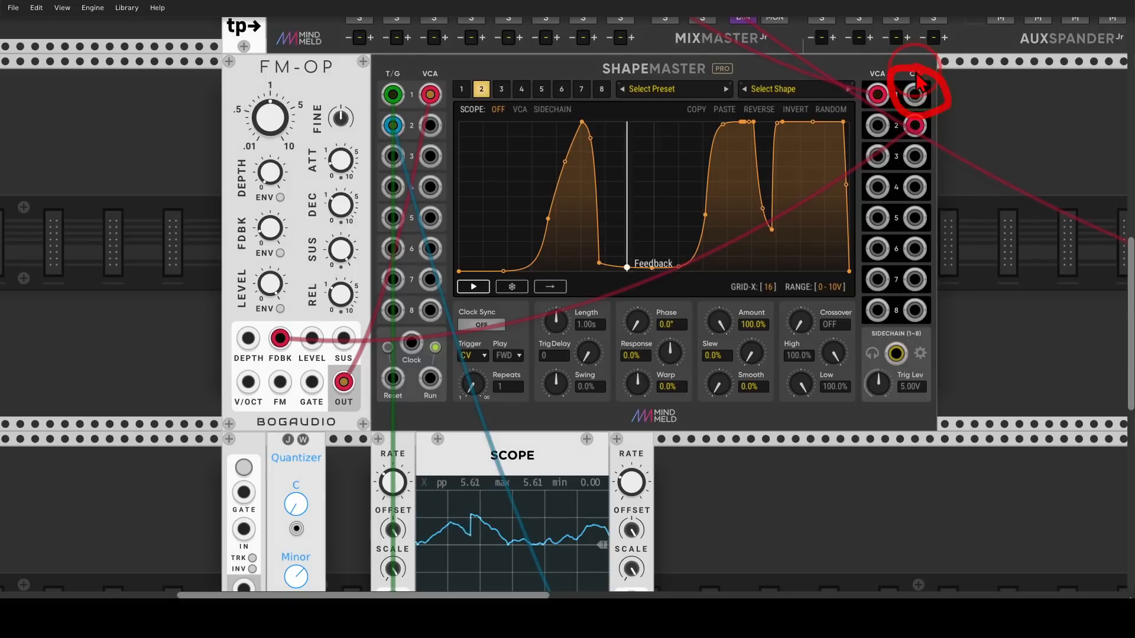
{"action": "left_click_drag", "start_coordinate": [915, 94], "coordinate": [251, 121]}
{"action": "scroll", "coordinate": [734, 483], "scroll_direction": "down", "scroll_amount": 3}
{"action": "scroll", "coordinate": [734, 483], "scroll_direction": "down", "scroll_amount": 1}
{"action": "scroll", "coordinate": [233, 438], "scroll_direction": "down", "scroll_amount": 3}
{"action": "scroll", "coordinate": [518, 231], "scroll_direction": "up", "scroll_amount": 6}
{"action": "left_click", "coordinate": [462, 86]}
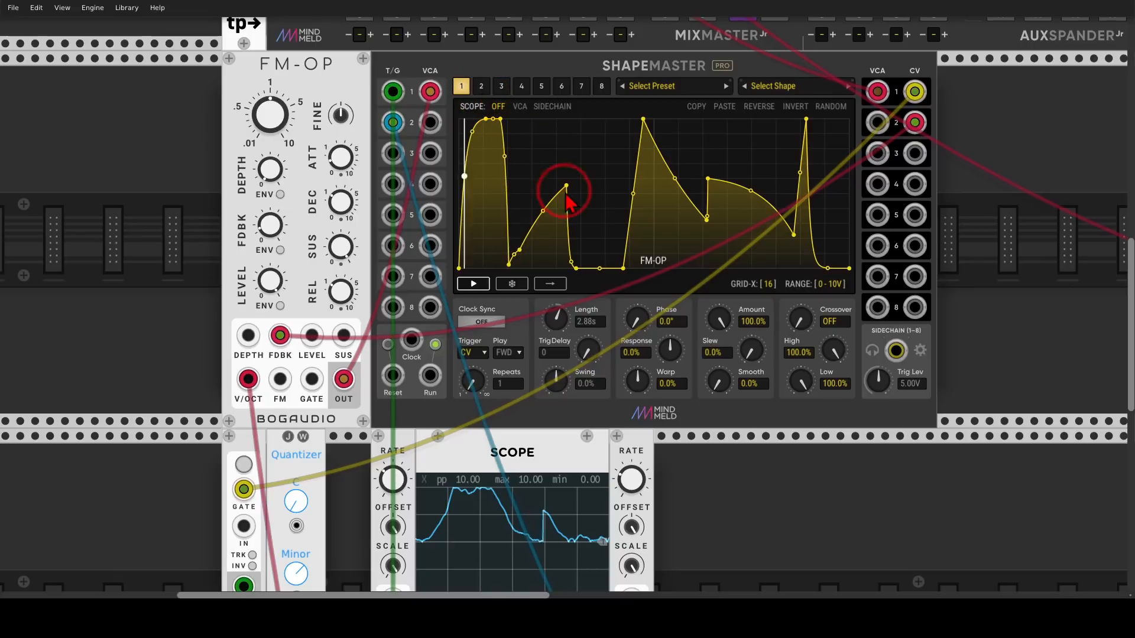
- Search the module library for "sha" and add the SM-TRIGGERS expander directly beside ShapeMaster
{"action": "scroll", "coordinate": [568, 201], "scroll_direction": "down", "scroll_amount": 3}
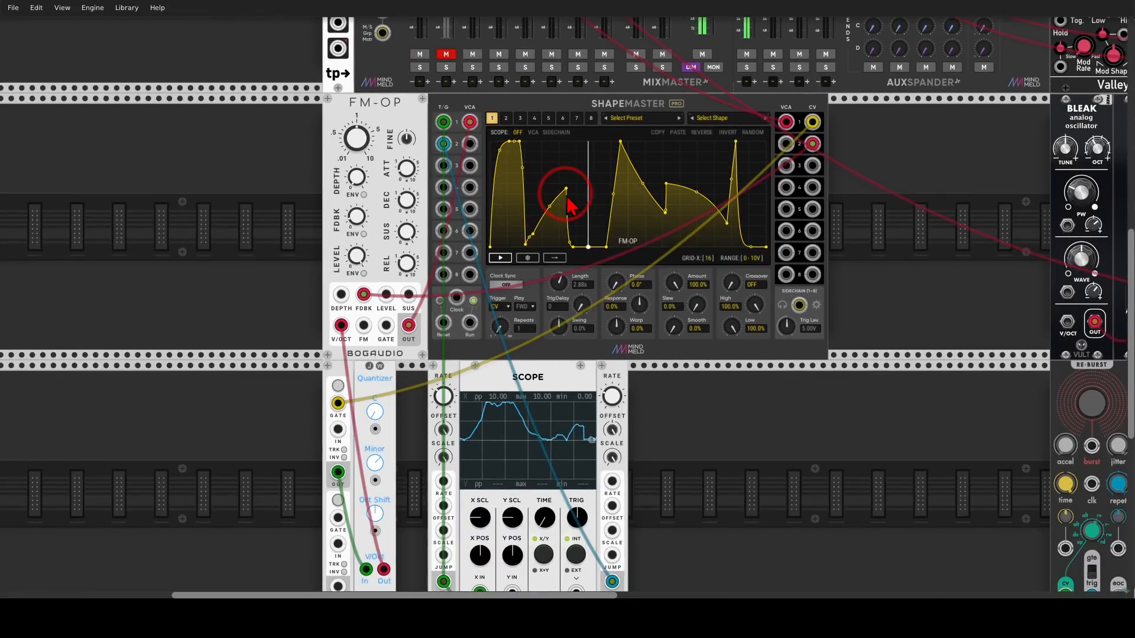
{"action": "left_click_drag", "start_coordinate": [754, 387], "coordinate": [646, 379]}
{"action": "right_click", "coordinate": [646, 378]}
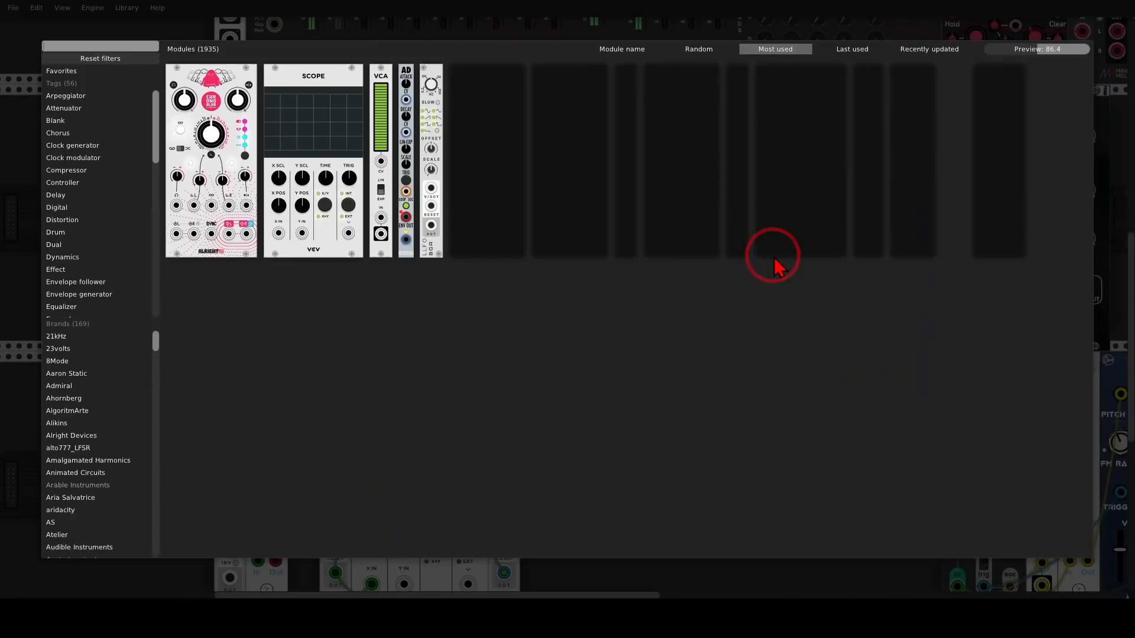
{"action": "scroll", "coordinate": [774, 259], "scroll_direction": "down", "scroll_amount": 5}
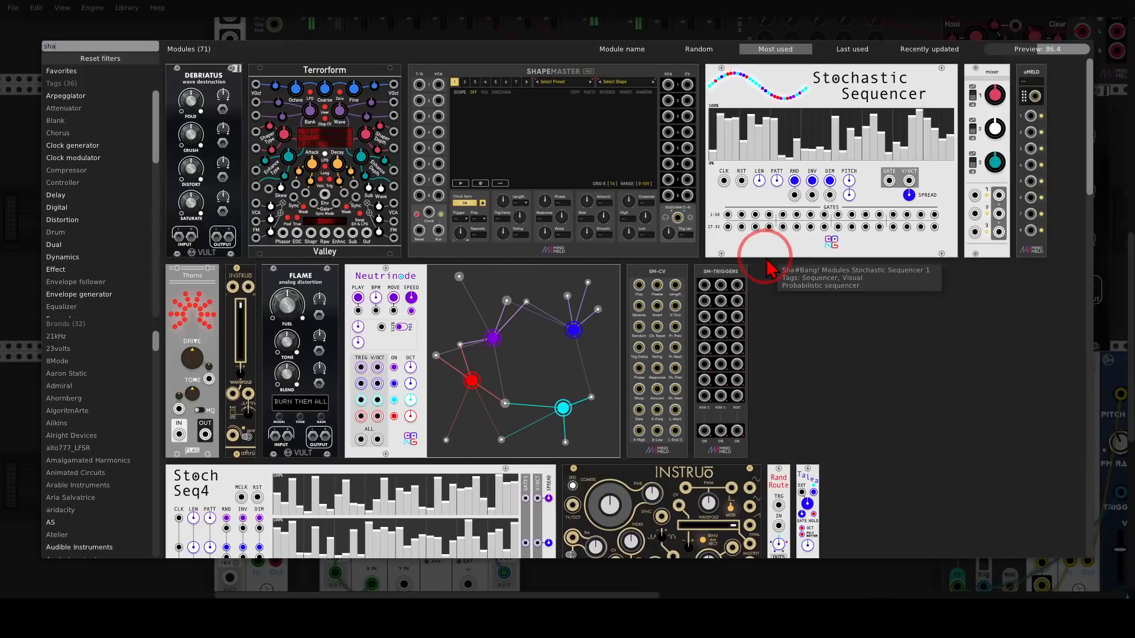
{"action": "key", "text": "Escape"}
{"action": "mouse_move", "coordinate": [738, 271]}
{"action": "left_mouse_down"}
{"action": "mouse_move", "coordinate": [758, 223]}
{"action": "mouse_move", "coordinate": [744, 211]}
{"action": "mouse_move", "coordinate": [762, 80]}
{"action": "mouse_move", "coordinate": [765, 119]}
{"action": "mouse_move", "coordinate": [717, 181]}
{"action": "mouse_move", "coordinate": [660, 204]}
{"action": "mouse_move", "coordinate": [710, 225]}
{"action": "left_mouse_up"}
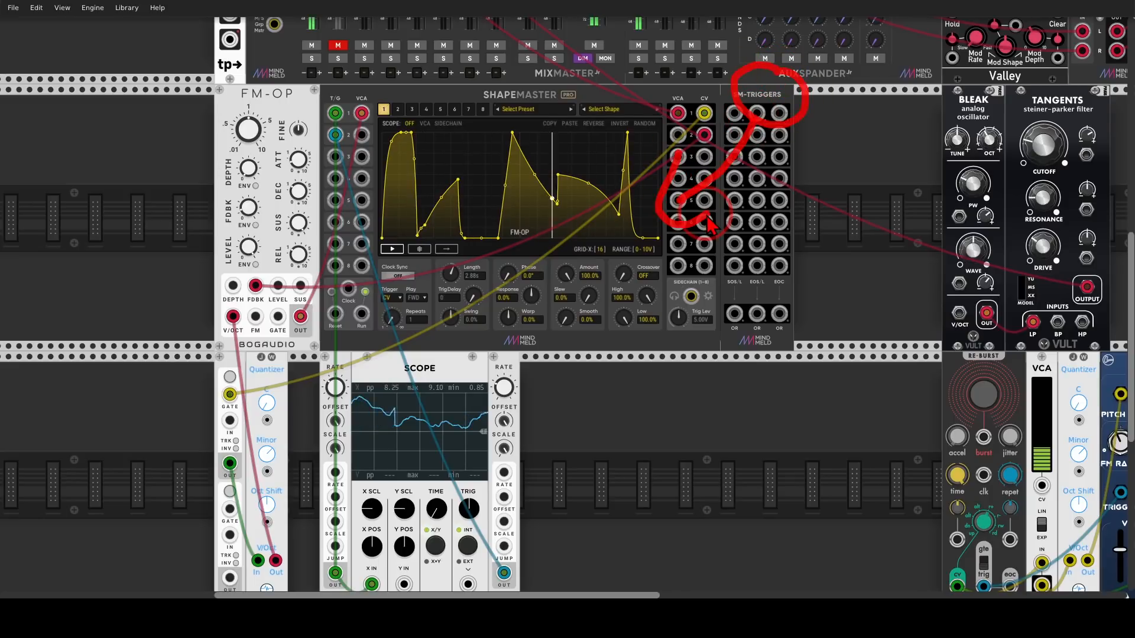
{"action": "key", "text": "Escape"}
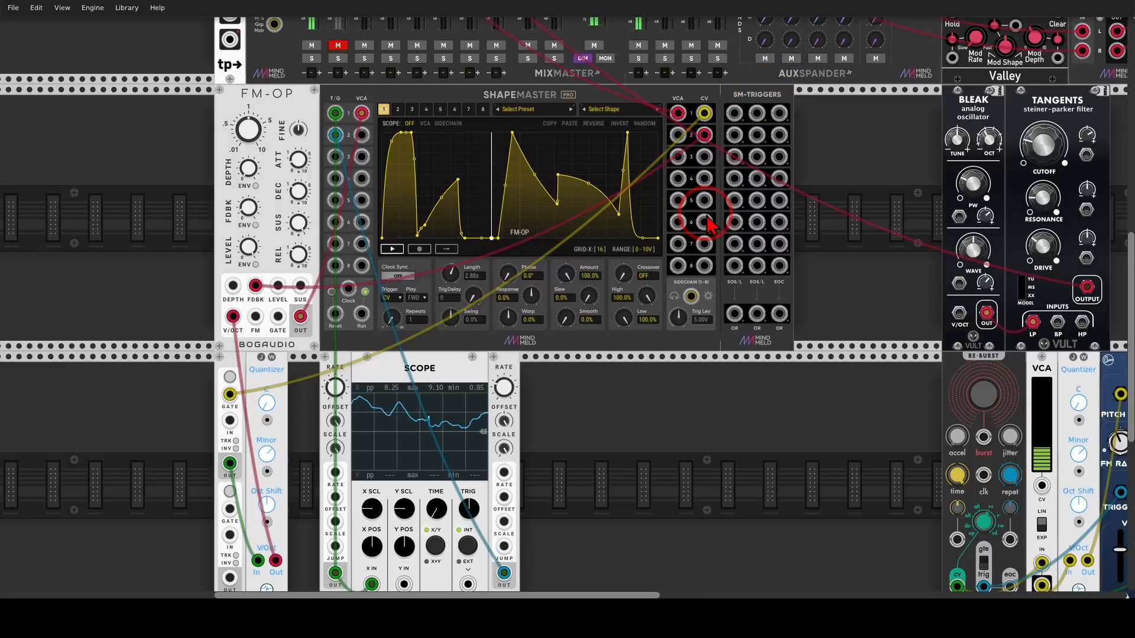
{"action": "scroll", "coordinate": [770, 227], "scroll_direction": "up", "scroll_amount": 3}
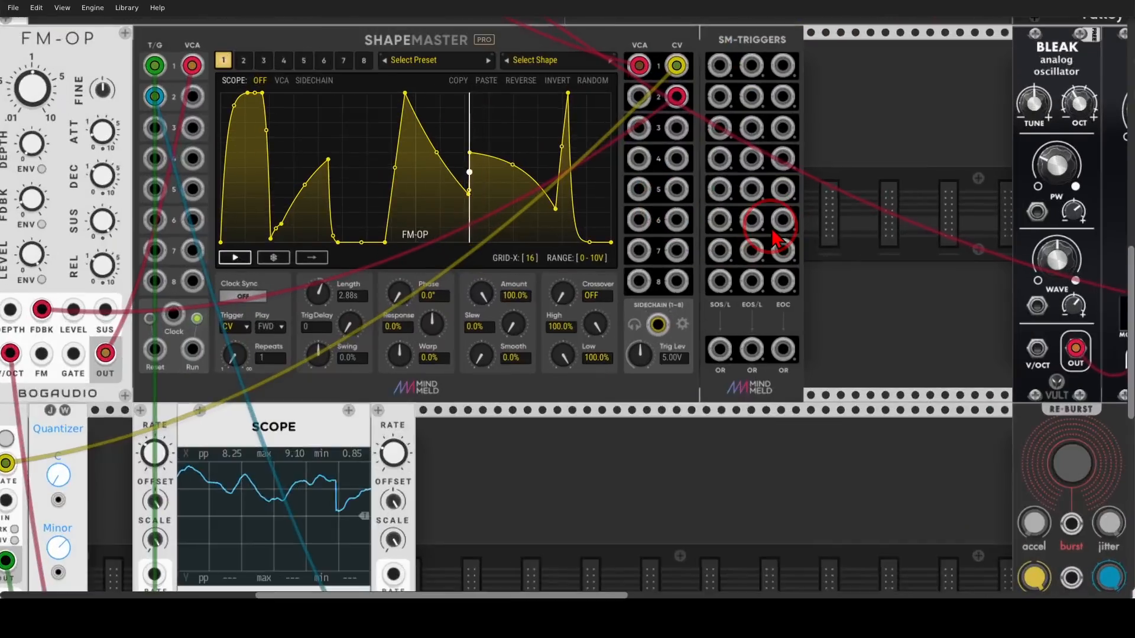
{"action": "scroll", "coordinate": [772, 229], "scroll_direction": "up", "scroll_amount": 3}
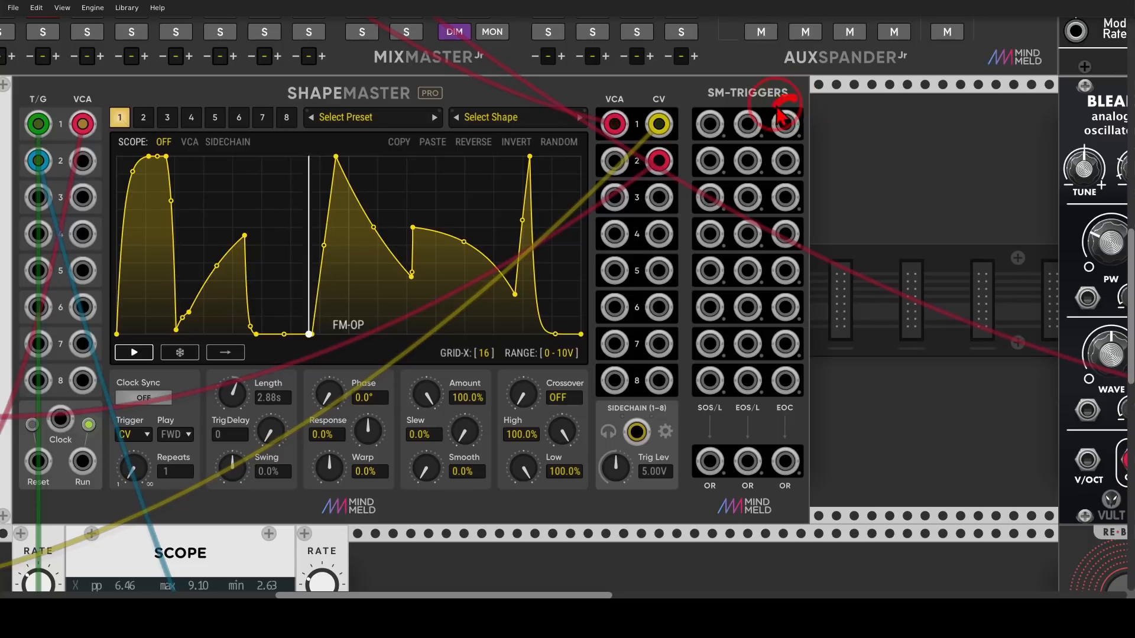
{"action": "mouse_move", "coordinate": [792, 104]}
{"action": "left_mouse_down"}
{"action": "mouse_move", "coordinate": [804, 151]}
{"action": "mouse_move", "coordinate": [801, 111]}
{"action": "left_mouse_up"}
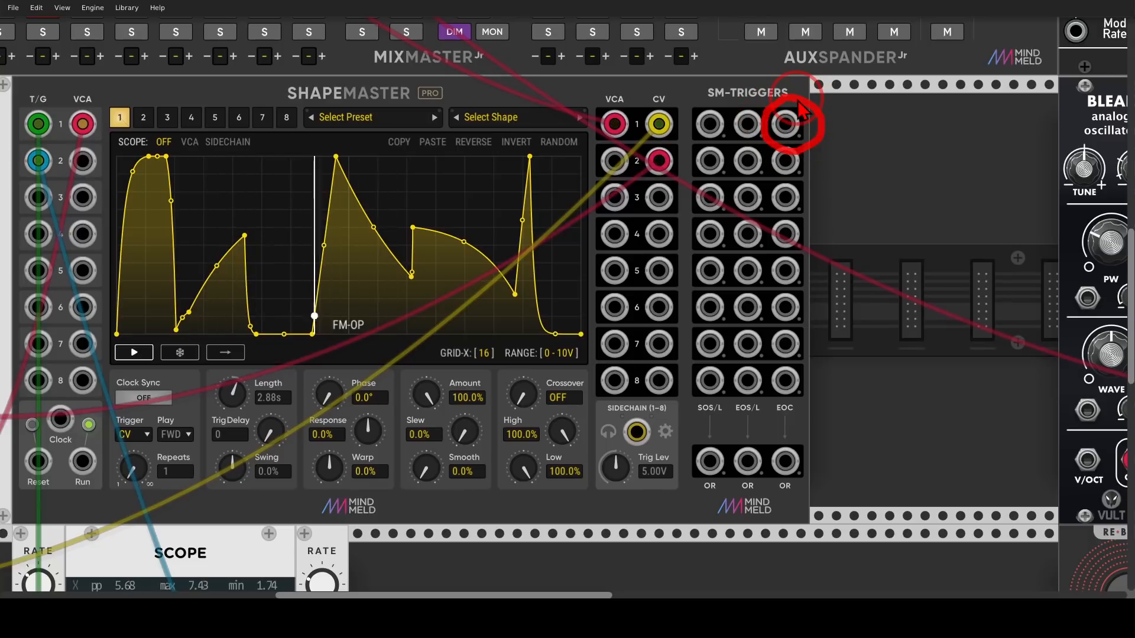
{"action": "mouse_move", "coordinate": [745, 99]}
{"action": "left_mouse_down"}
{"action": "mouse_move", "coordinate": [697, 142]}
{"action": "mouse_move", "coordinate": [768, 145]}
{"action": "mouse_move", "coordinate": [755, 113]}
{"action": "left_mouse_up"}
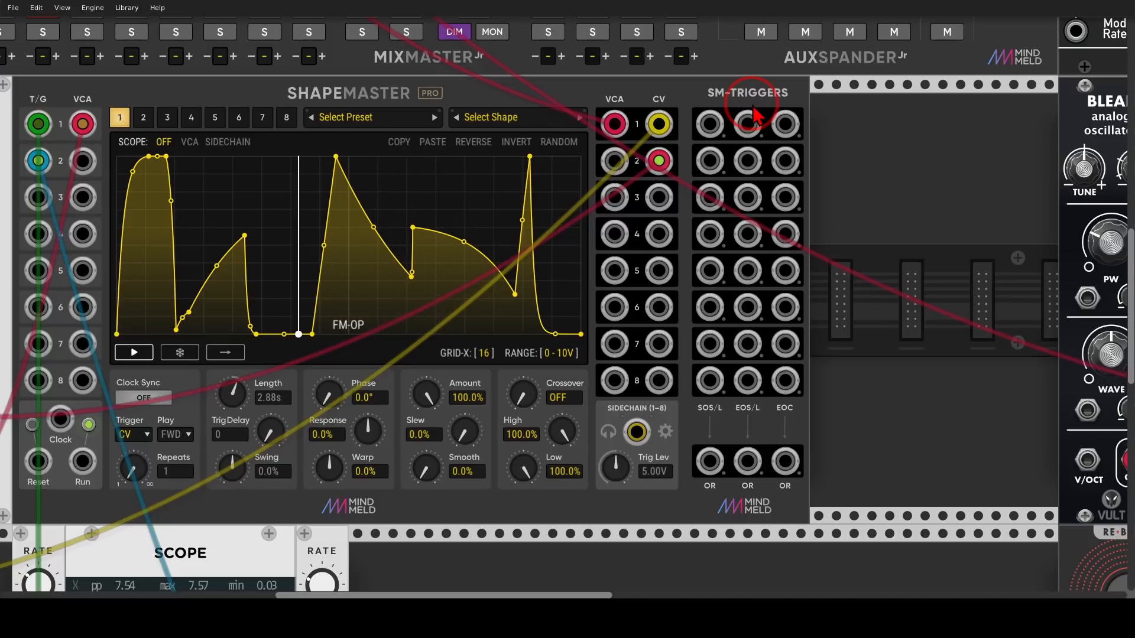
- Unmute the second mixer track and adjust the cutoff of the Tangents filter next to Bleak
{"action": "scroll", "coordinate": [753, 112], "scroll_direction": "down", "scroll_amount": 2}
{"action": "scroll", "coordinate": [753, 113], "scroll_direction": "down", "scroll_amount": 3}
{"action": "scroll", "coordinate": [861, 190], "scroll_direction": "up", "scroll_amount": 2}
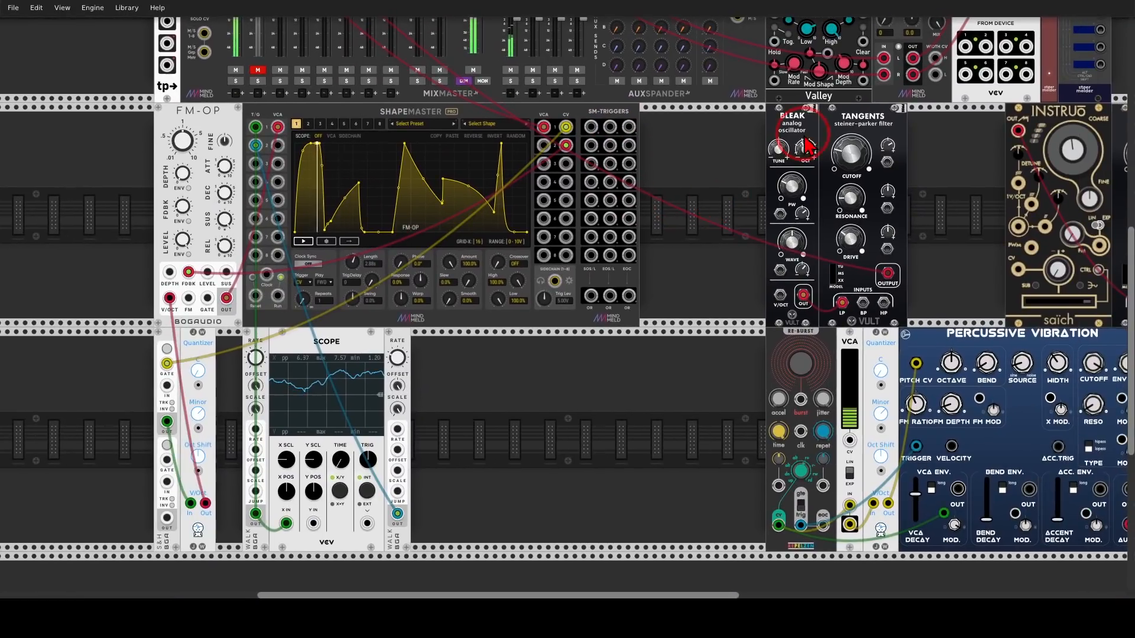
{"action": "mouse_move", "coordinate": [910, 119]}
{"action": "left_mouse_down"}
{"action": "mouse_move", "coordinate": [718, 133]}
{"action": "mouse_move", "coordinate": [920, 101]}
{"action": "left_mouse_up"}
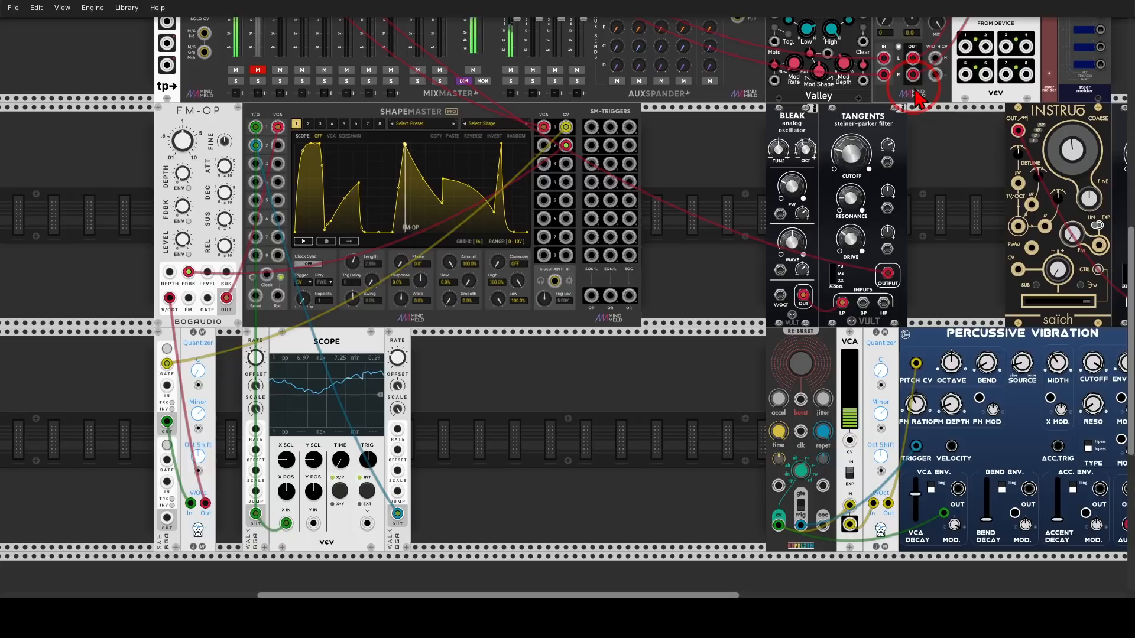
{"action": "left_click", "coordinate": [258, 70]}
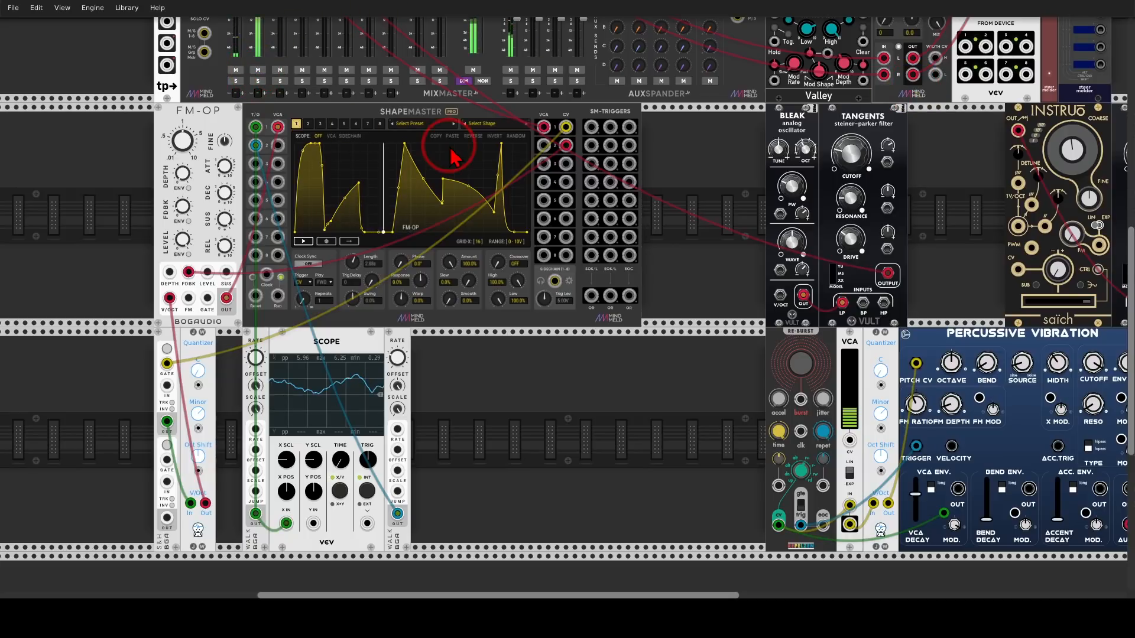
{"action": "mouse_move", "coordinate": [850, 159]}
{"action": "left_click_drag", "start_coordinate": [850, 158], "coordinate": [567, 304]}
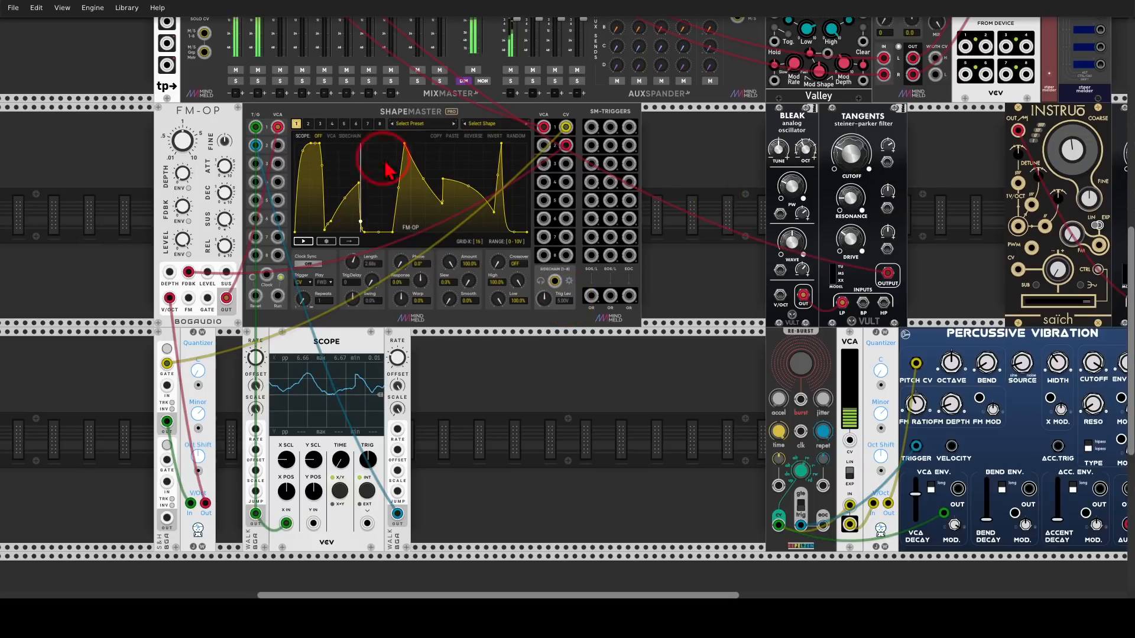
- Show ShapeMaster channel 3 and patch its CV output into the Tangents cutoff CV input and Bleak's PW CV input
{"action": "left_click", "coordinate": [320, 124]}
{"action": "mouse_move", "coordinate": [434, 144]}
{"action": "left_mouse_down"}
{"action": "mouse_move", "coordinate": [293, 123]}
{"action": "mouse_move", "coordinate": [431, 301]}
{"action": "mouse_move", "coordinate": [490, 142]}
{"action": "left_mouse_up"}
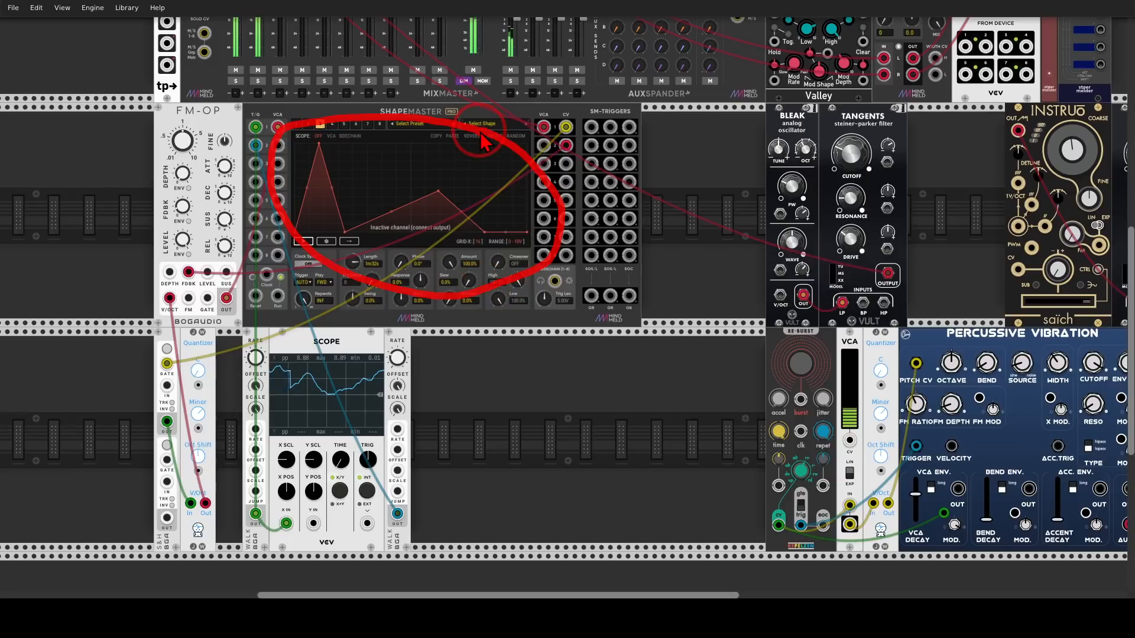
{"action": "left_click_drag", "start_coordinate": [565, 164], "coordinate": [886, 163]}
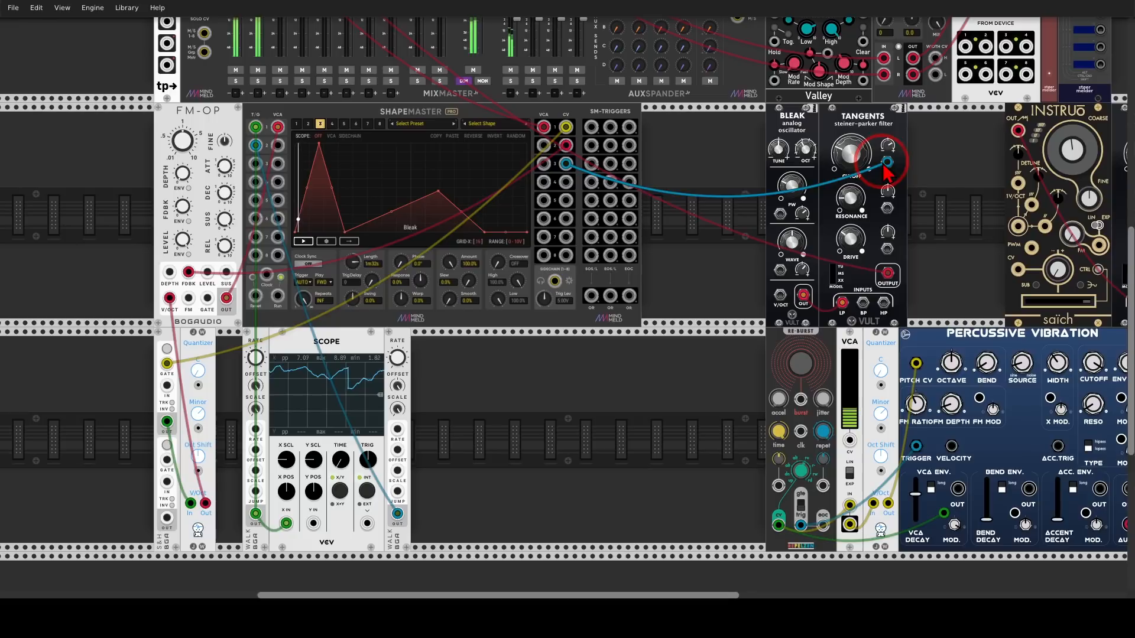
{"action": "left_click_drag", "start_coordinate": [779, 215], "coordinate": [566, 163]}
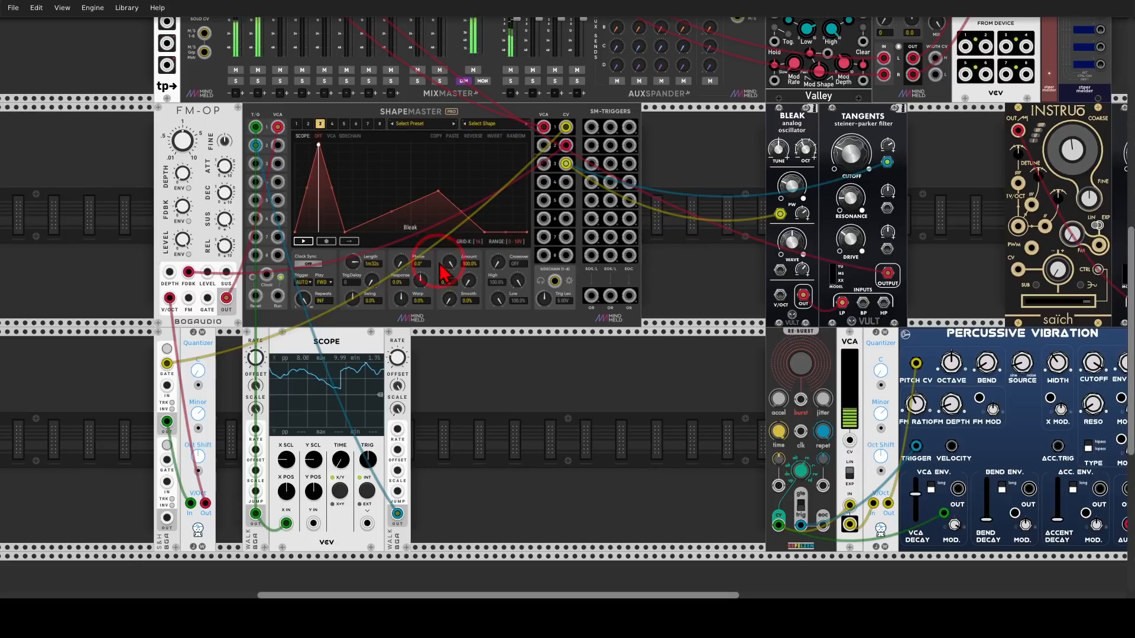
{"action": "scroll", "coordinate": [346, 251], "scroll_direction": "up", "scroll_amount": 2}
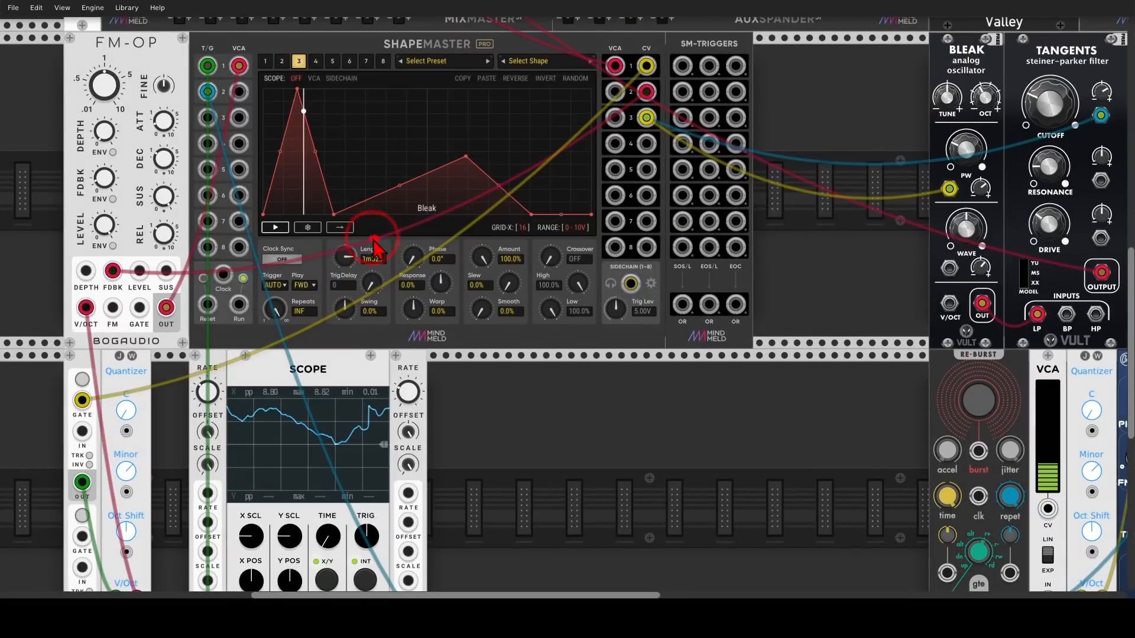
{"action": "mouse_move", "coordinate": [377, 240]}
{"action": "left_mouse_down"}
{"action": "mouse_move", "coordinate": [320, 262]}
{"action": "mouse_move", "coordinate": [396, 285]}
{"action": "mouse_move", "coordinate": [386, 243]}
{"action": "mouse_move", "coordinate": [429, 287]}
{"action": "left_mouse_up"}
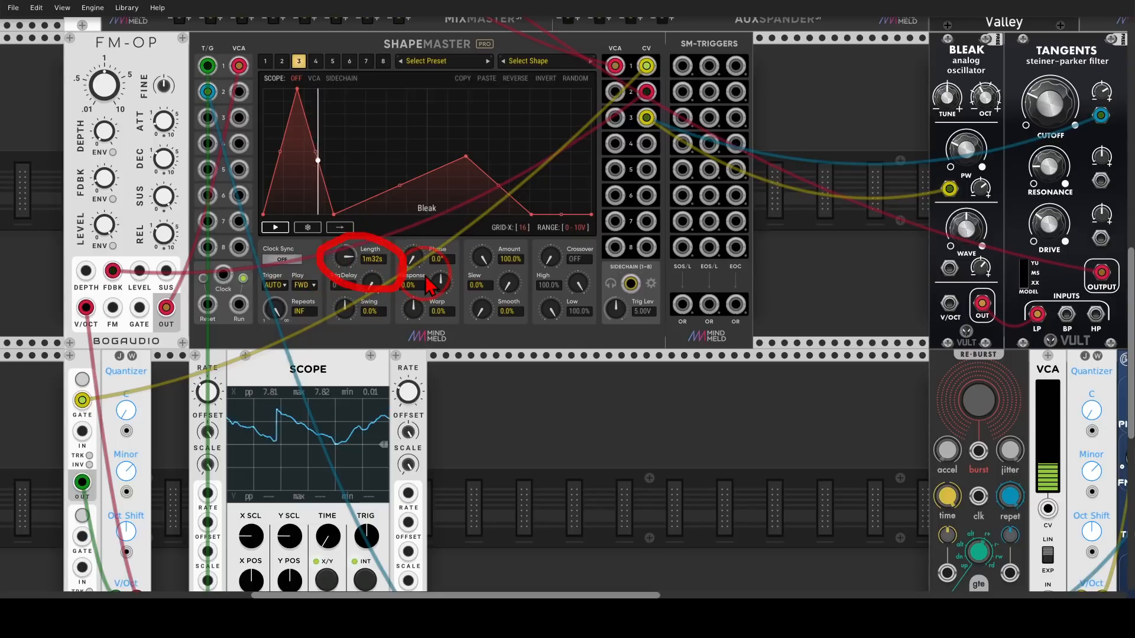
- Patch the channel 3 EOC output of SM-TRIGGERS into Re-Burst's burst input
{"action": "scroll", "coordinate": [566, 388], "scroll_direction": "right", "scroll_amount": 2}
{"action": "scroll", "coordinate": [566, 387], "scroll_direction": "right", "scroll_amount": 2}
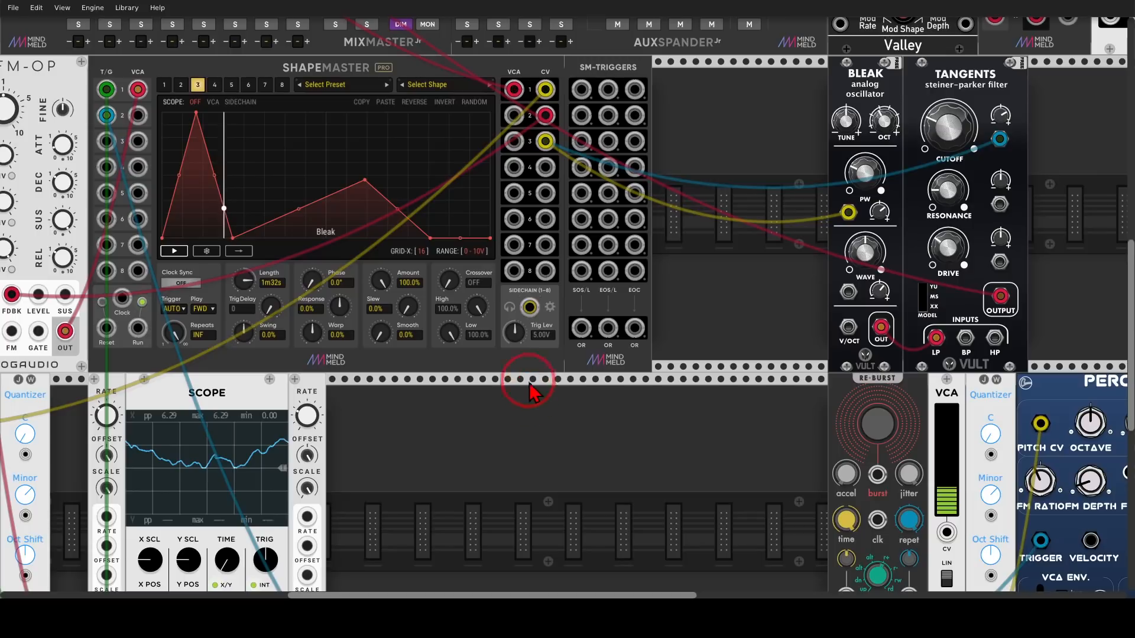
{"action": "mouse_move", "coordinate": [640, 166]}
{"action": "left_mouse_down"}
{"action": "mouse_move", "coordinate": [649, 155]}
{"action": "mouse_move", "coordinate": [860, 470]}
{"action": "left_mouse_up"}
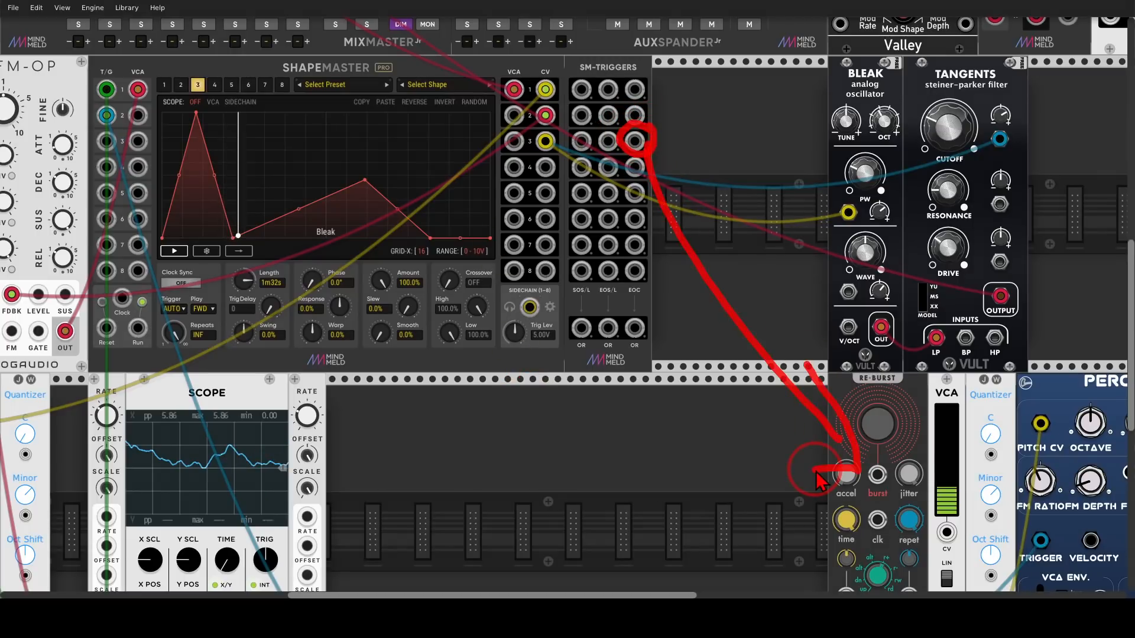
{"action": "scroll", "coordinate": [793, 463], "scroll_direction": "right", "scroll_amount": 4}
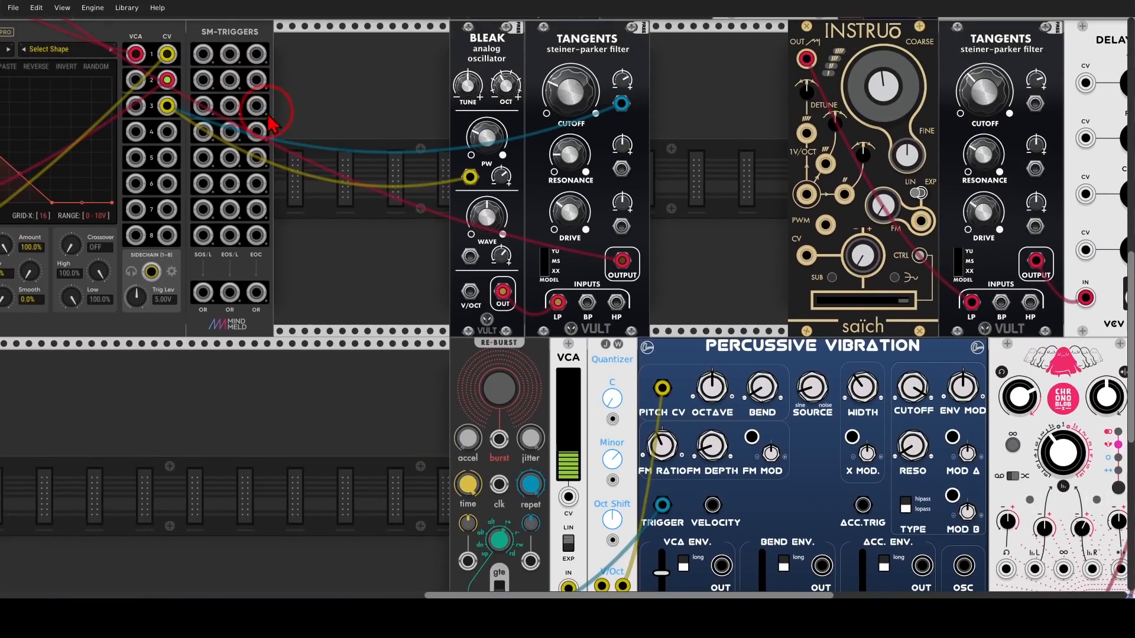
{"action": "left_click_drag", "start_coordinate": [266, 116], "coordinate": [499, 438]}
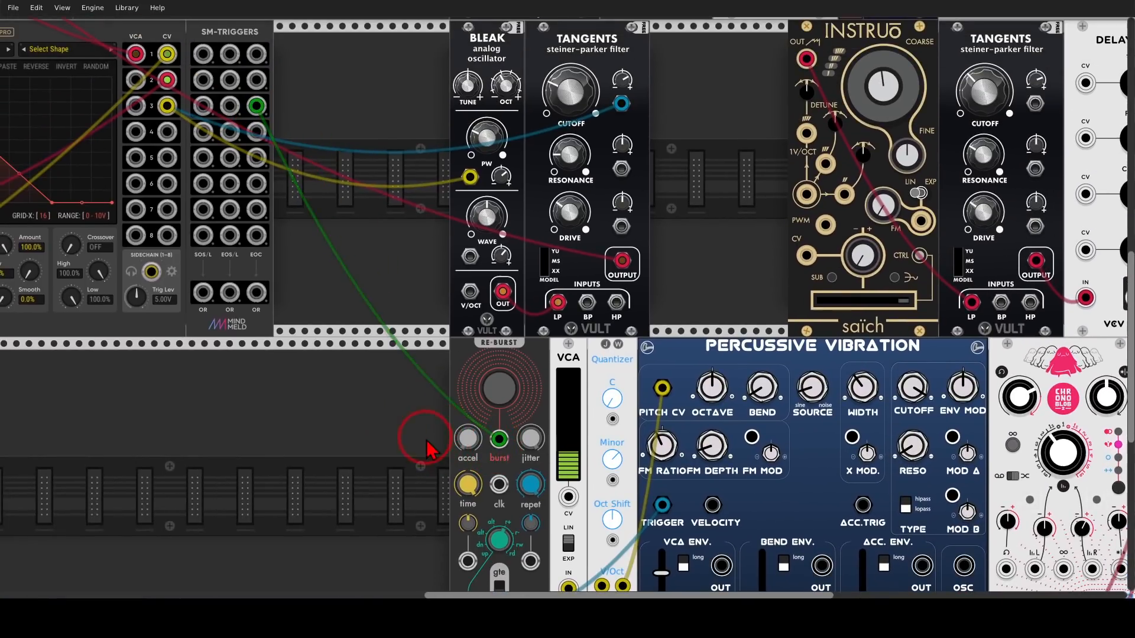
- Set ShapeMaster channel 3's length to 1m18s
{"action": "left_click_drag", "start_coordinate": [430, 450], "coordinate": [233, 295]}
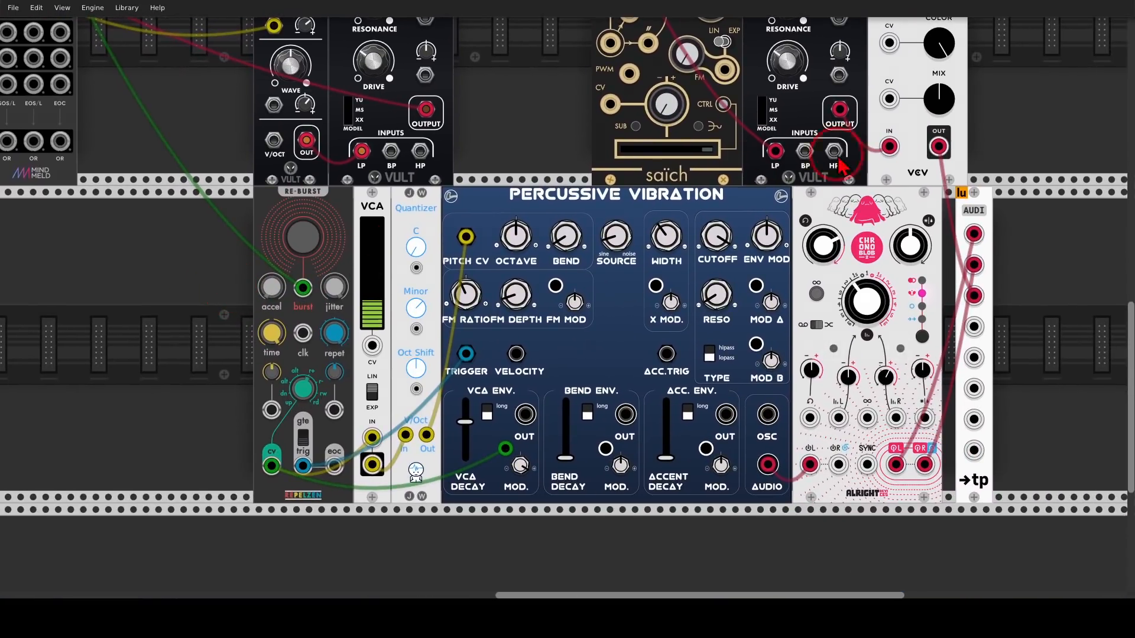
{"action": "mouse_move", "coordinate": [936, 180]}
{"action": "left_mouse_down"}
{"action": "mouse_move", "coordinate": [506, 180]}
{"action": "mouse_move", "coordinate": [396, 462]}
{"action": "mouse_move", "coordinate": [910, 414]}
{"action": "mouse_move", "coordinate": [940, 201]}
{"action": "mouse_move", "coordinate": [892, 175]}
{"action": "left_mouse_up"}
{"action": "left_click_drag", "start_coordinate": [736, 248], "coordinate": [732, 258]}
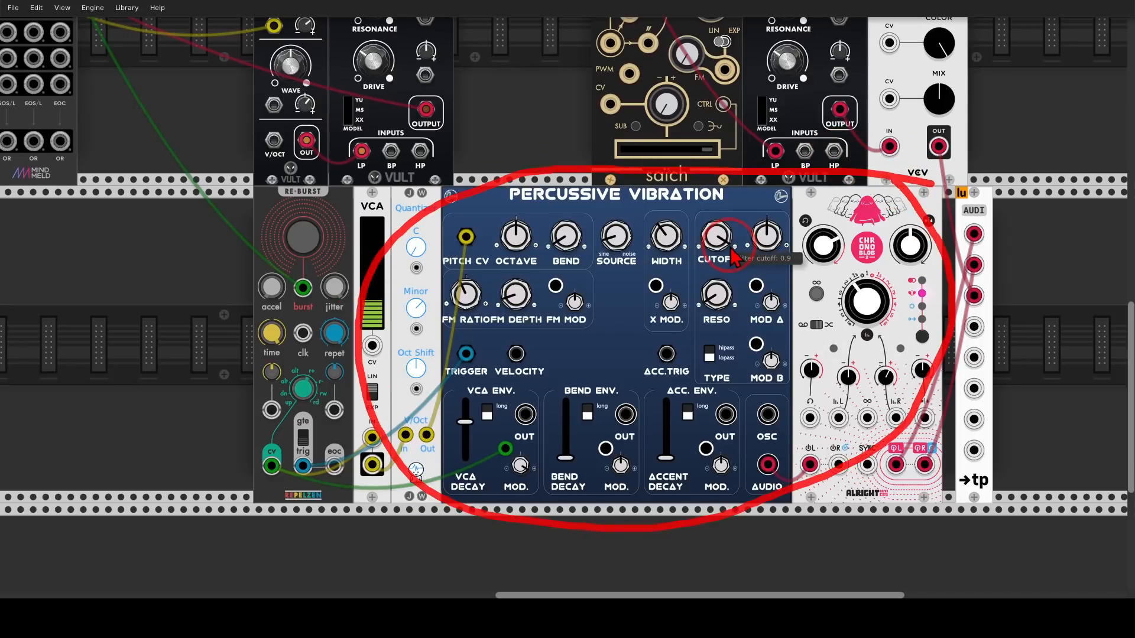
{"action": "mouse_move", "coordinate": [127, 140]}
{"action": "left_mouse_down"}
{"action": "mouse_move", "coordinate": [735, 301]}
{"action": "mouse_move", "coordinate": [807, 339]}
{"action": "left_mouse_up"}
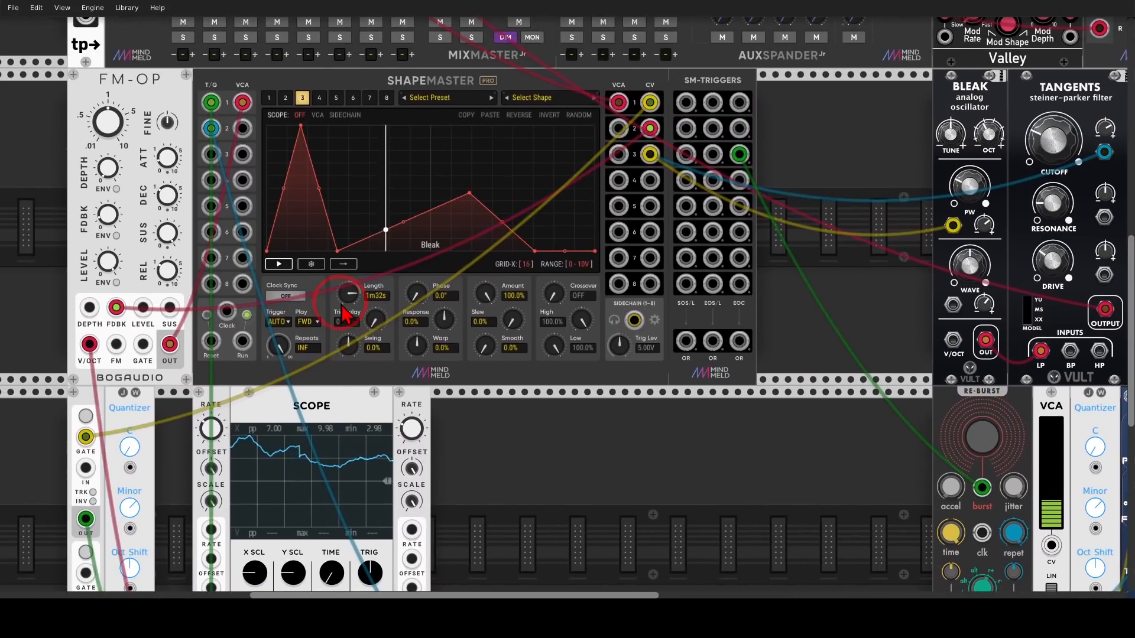
{"action": "mouse_move", "coordinate": [350, 295]}
{"action": "left_mouse_down"}
{"action": "mouse_move", "coordinate": [350, 404]}
{"action": "mouse_move", "coordinate": [350, 304]}
{"action": "left_mouse_up"}
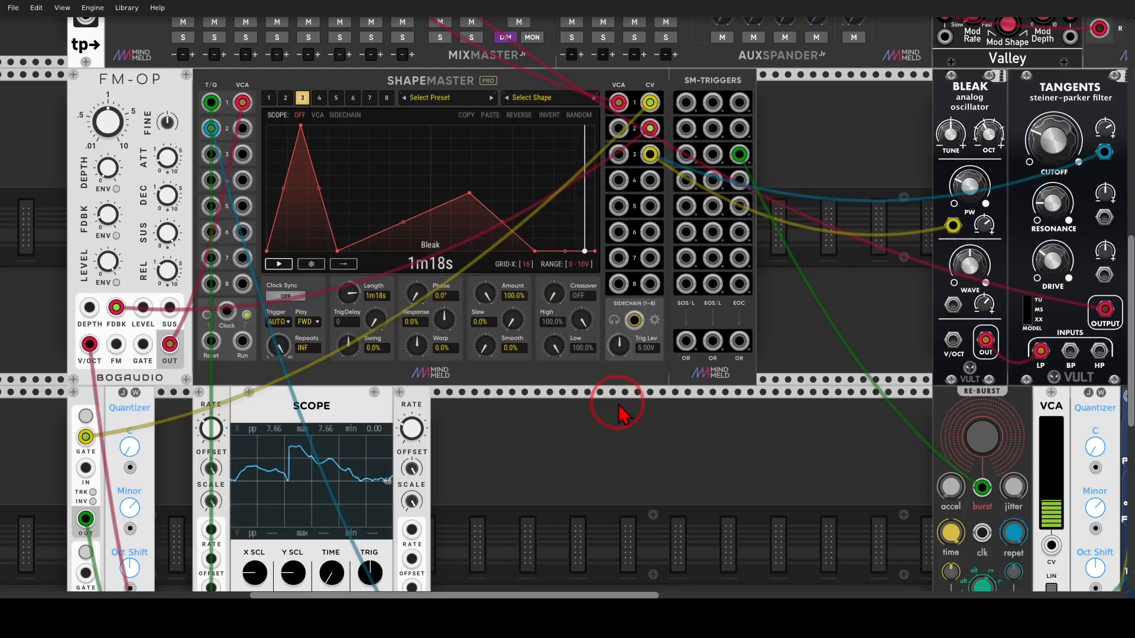
{"action": "scroll", "coordinate": [614, 405], "scroll_direction": "down", "scroll_amount": 5, "text": "ctrl"}
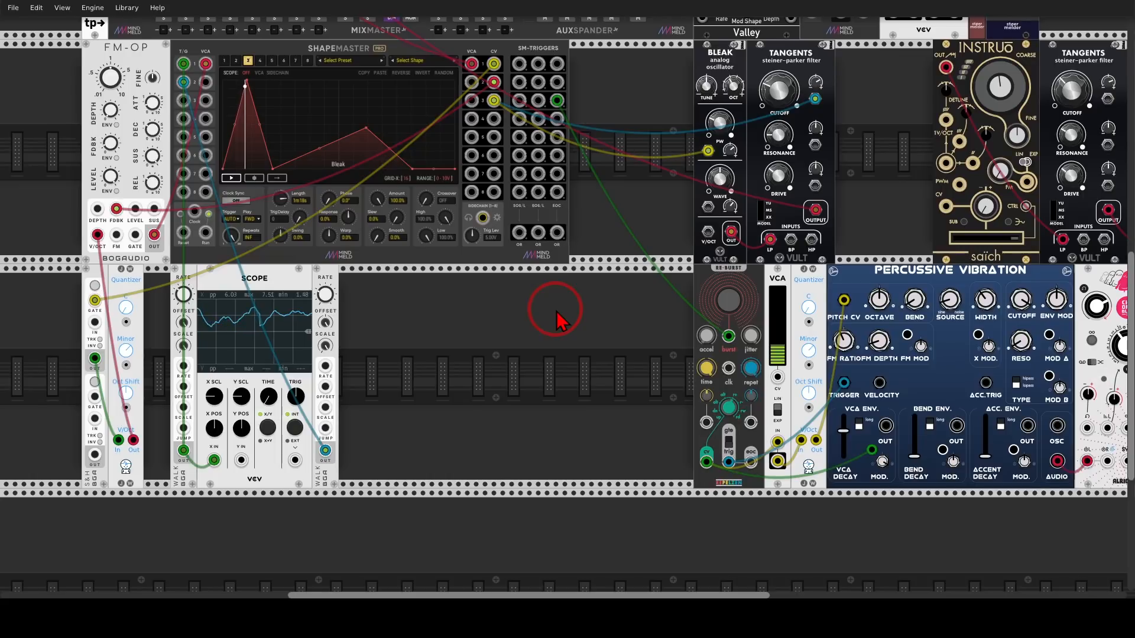
{"action": "left_click_drag", "start_coordinate": [557, 312], "coordinate": [533, 332]}
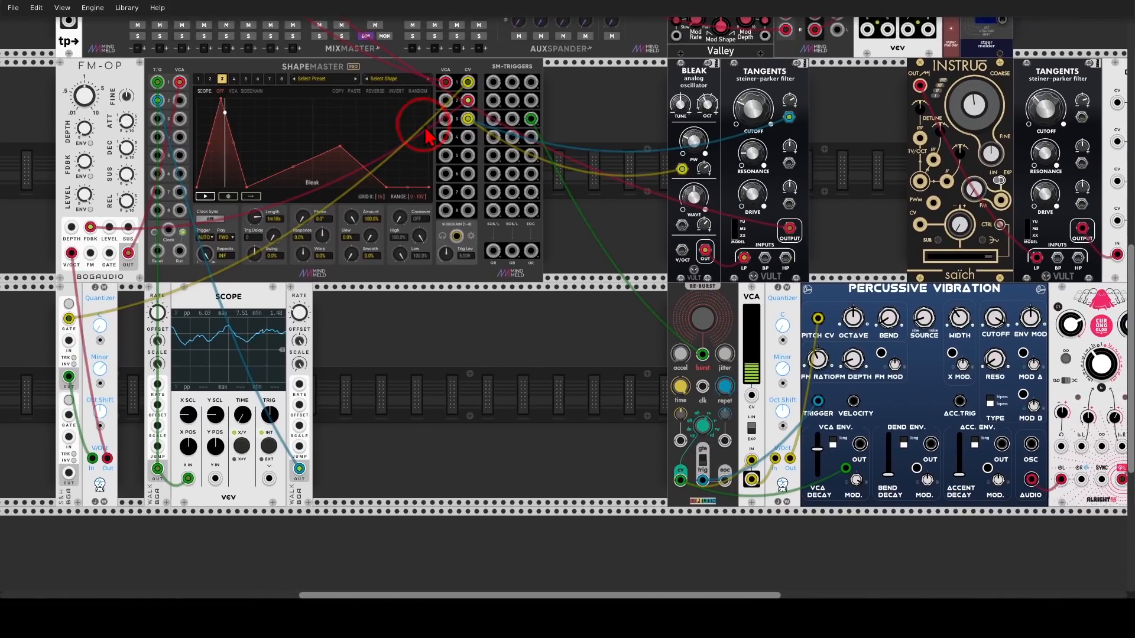
{"action": "mouse_move", "coordinate": [411, 95]}
{"action": "left_mouse_down"}
{"action": "mouse_move", "coordinate": [195, 83]}
{"action": "mouse_move", "coordinate": [278, 230]}
{"action": "mouse_move", "coordinate": [407, 109]}
{"action": "left_mouse_up"}
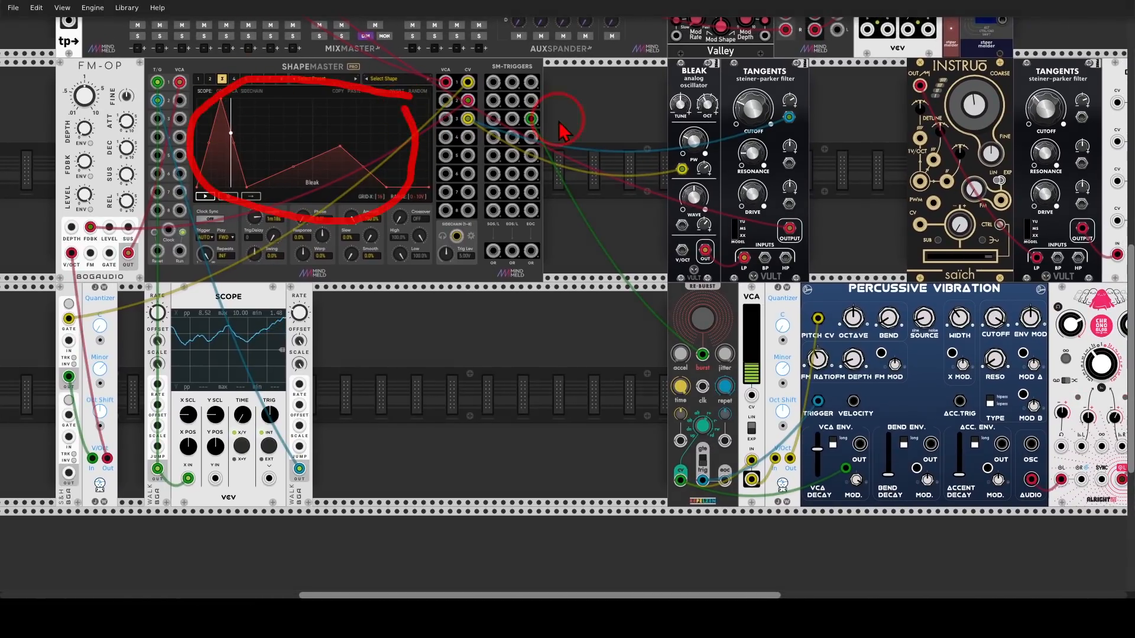
{"action": "mouse_move", "coordinate": [535, 109]}
{"action": "left_mouse_down"}
{"action": "mouse_move", "coordinate": [514, 124]}
{"action": "mouse_move", "coordinate": [541, 133]}
{"action": "mouse_move", "coordinate": [664, 354]}
{"action": "mouse_move", "coordinate": [702, 387]}
{"action": "left_mouse_up"}
{"action": "mouse_move", "coordinate": [1013, 283]}
{"action": "left_mouse_down"}
{"action": "mouse_move", "coordinate": [748, 402]}
{"action": "mouse_move", "coordinate": [1035, 461]}
{"action": "mouse_move", "coordinate": [1024, 293]}
{"action": "left_mouse_up"}
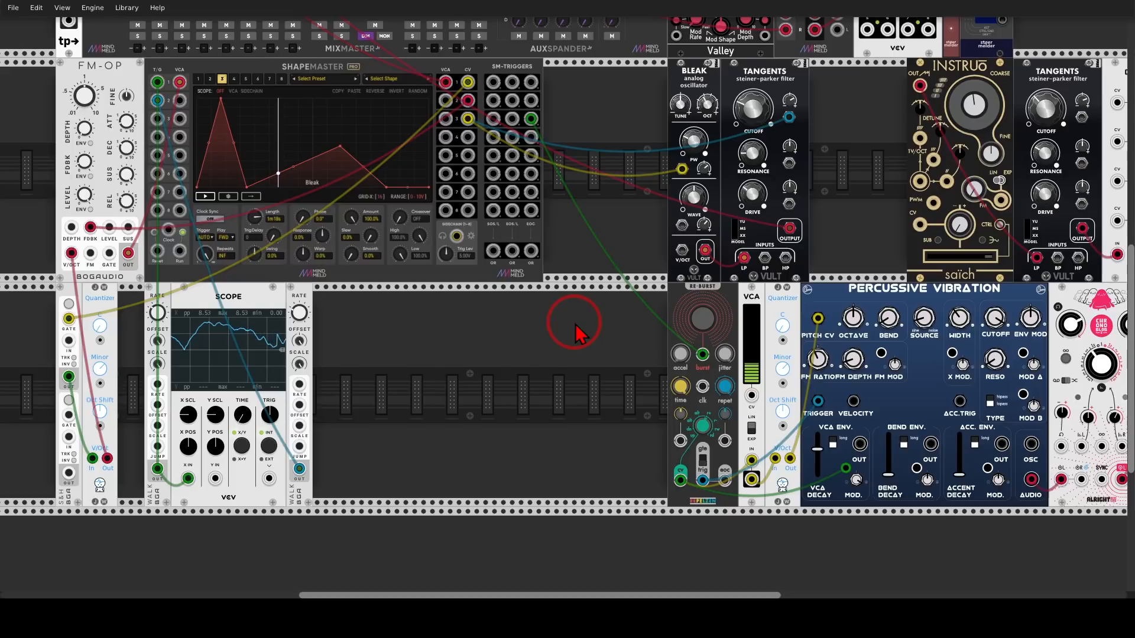
- Show ShapeMaster channel 4 and patch its CV output into Bleak's WAVE CV input
{"action": "left_click", "coordinate": [234, 79]}
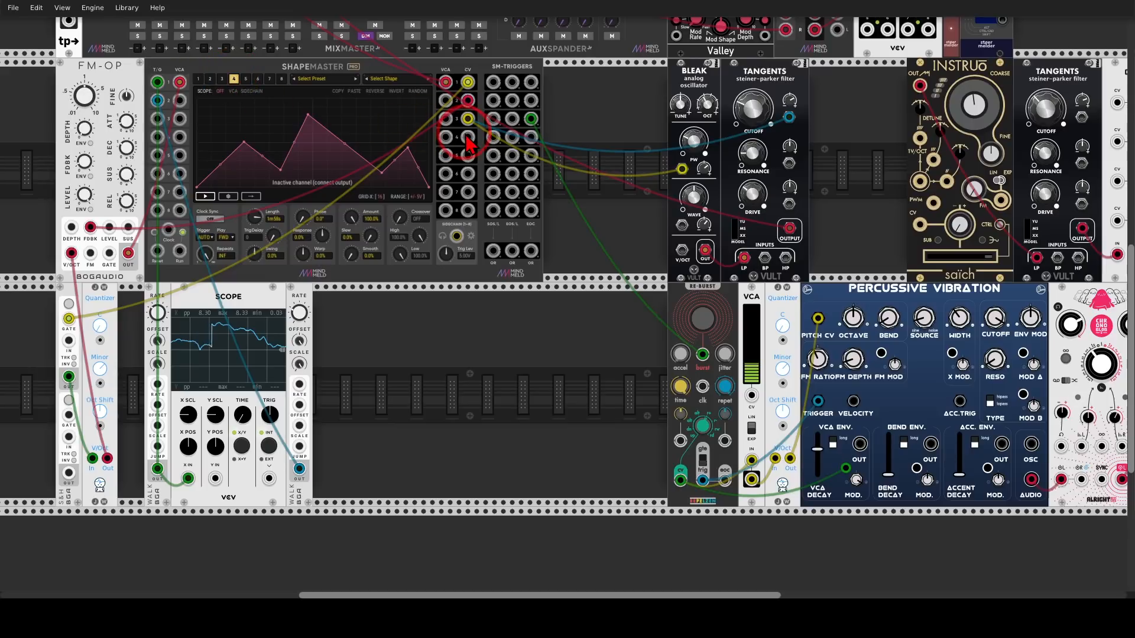
{"action": "left_click_drag", "start_coordinate": [467, 142], "coordinate": [682, 227]}
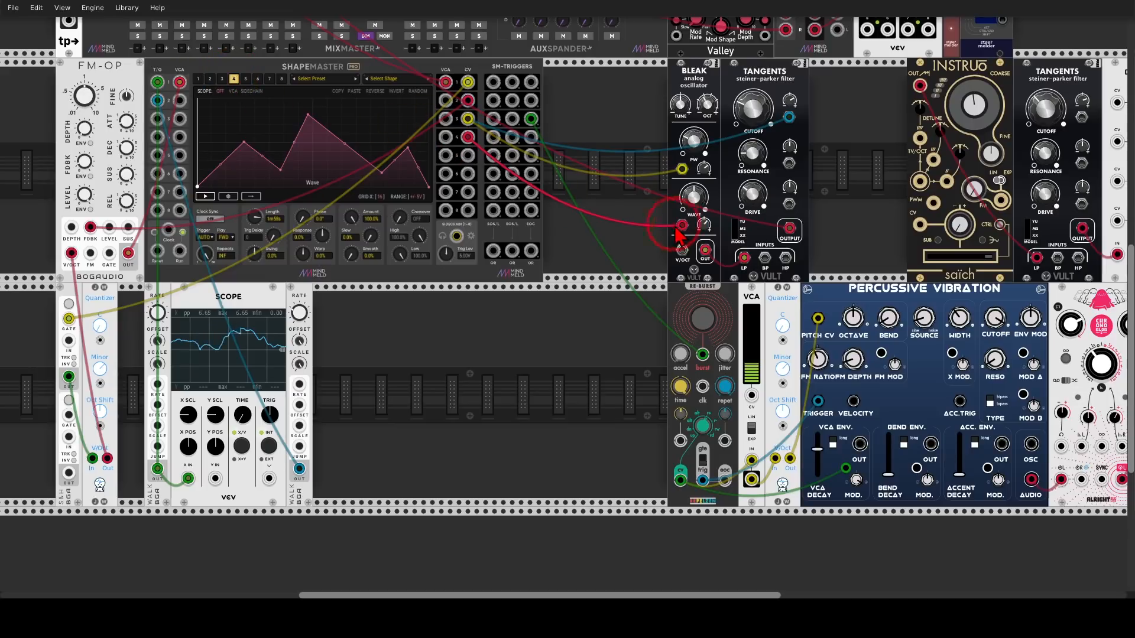
{"action": "scroll", "coordinate": [254, 237], "scroll_direction": "up", "scroll_amount": 3}
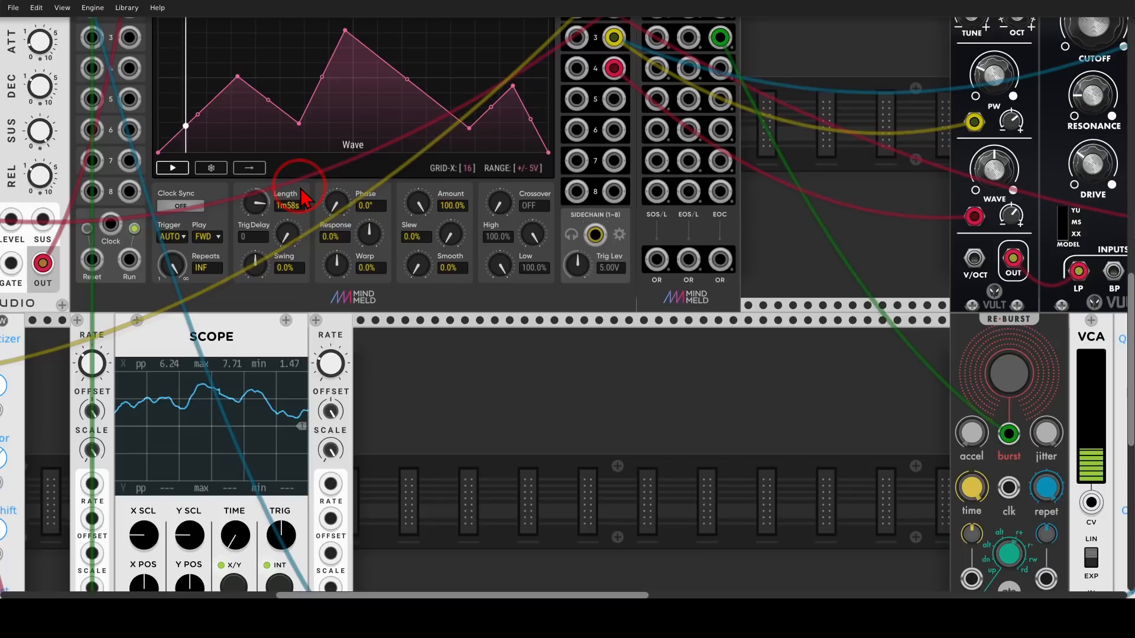
- Show ShapeMaster channel 5
{"action": "scroll", "coordinate": [305, 198], "scroll_direction": "up", "scroll_amount": 5}
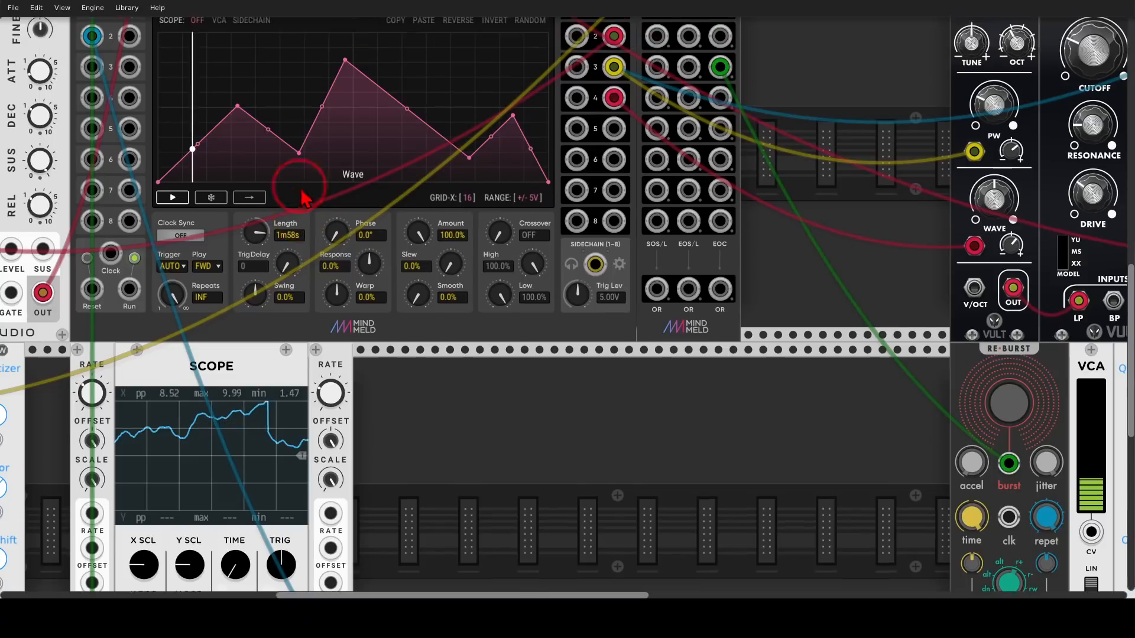
{"action": "left_click", "coordinate": [241, 147]}
{"action": "scroll", "coordinate": [318, 226], "scroll_direction": "down", "scroll_amount": 2}
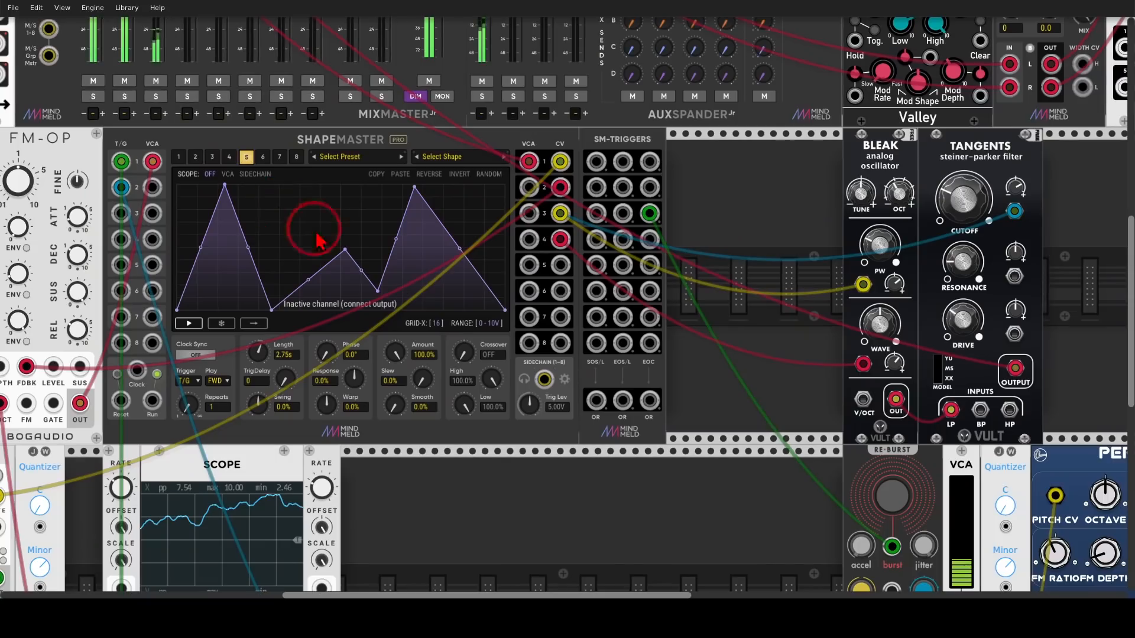
- Examine the Instruō Saïch oscillator and the Tangents filter next to it
{"action": "left_click_drag", "start_coordinate": [658, 281], "coordinate": [145, 288]}
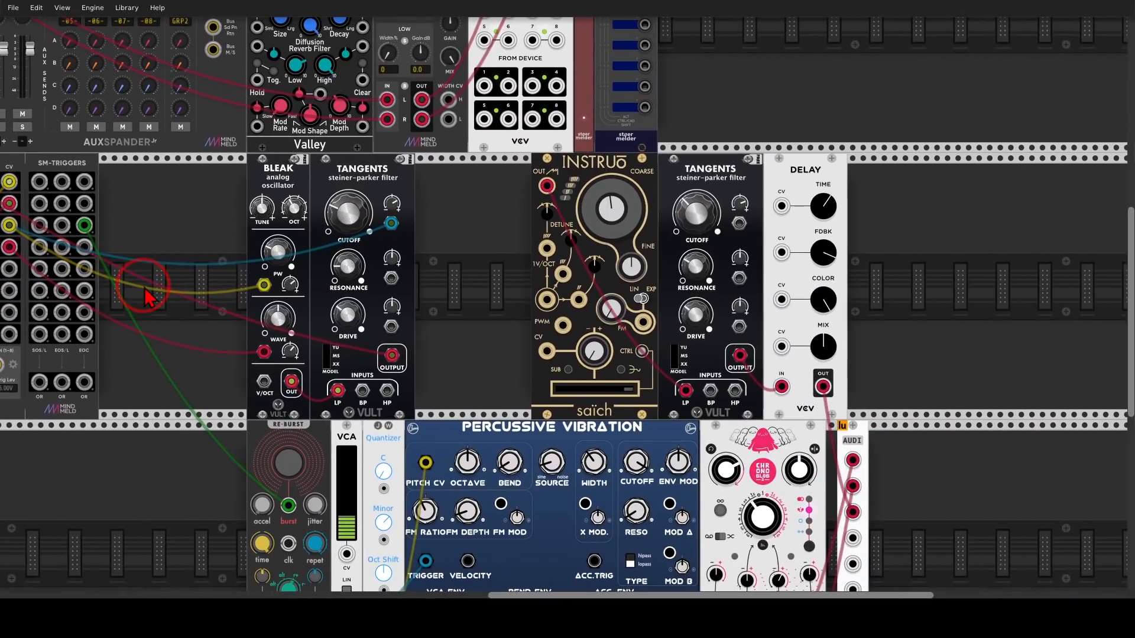
{"action": "mouse_move", "coordinate": [606, 180]}
{"action": "left_mouse_down"}
{"action": "mouse_move", "coordinate": [613, 224]}
{"action": "mouse_move", "coordinate": [600, 188]}
{"action": "left_mouse_up"}
{"action": "left_click_drag", "start_coordinate": [591, 209], "coordinate": [701, 260]}
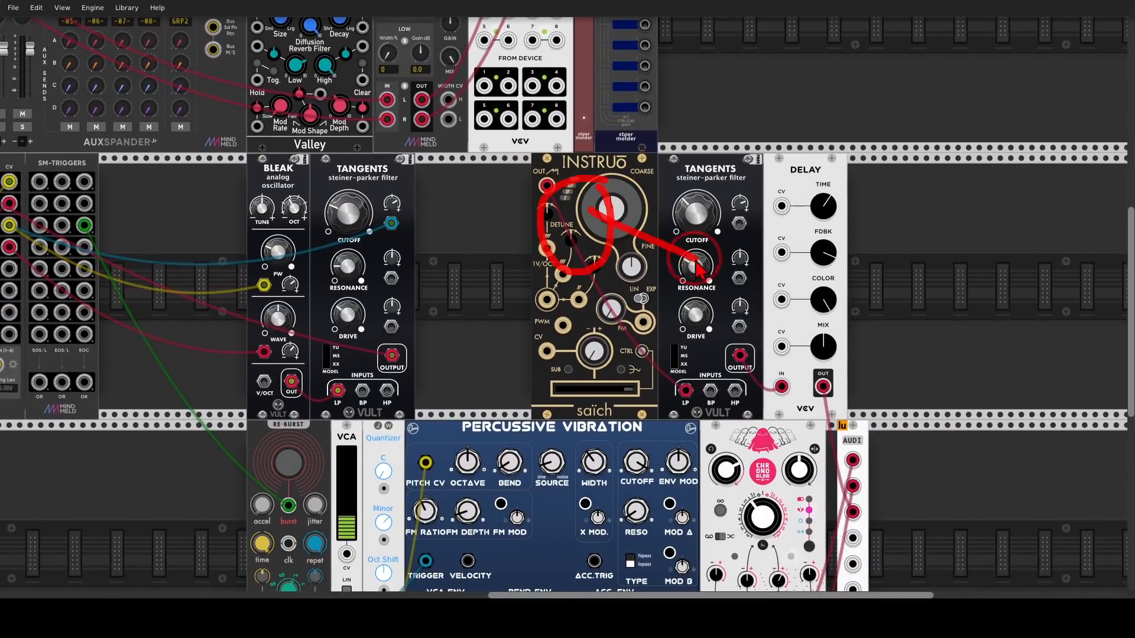
{"action": "left_click_drag", "start_coordinate": [676, 211], "coordinate": [674, 289]}
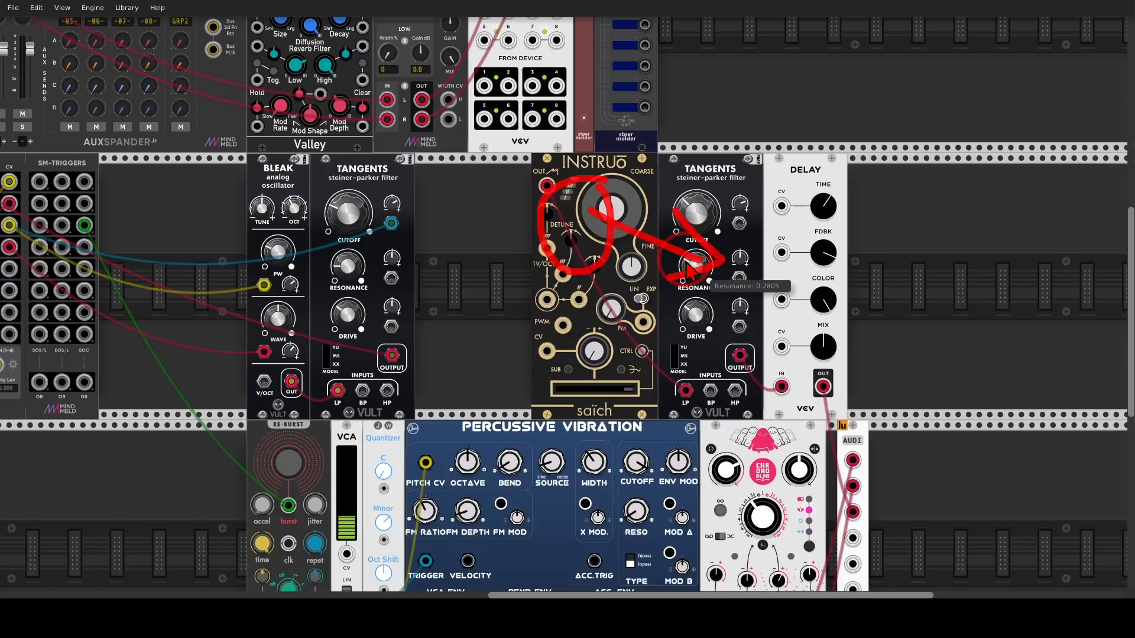
{"action": "key", "text": "shift+F9"}
{"action": "mouse_move", "coordinate": [606, 332]}
{"action": "left_mouse_down"}
{"action": "mouse_move", "coordinate": [520, 333]}
{"action": "mouse_move", "coordinate": [638, 331]}
{"action": "mouse_move", "coordinate": [536, 323]}
{"action": "mouse_move", "coordinate": [647, 441]}
{"action": "left_mouse_up"}
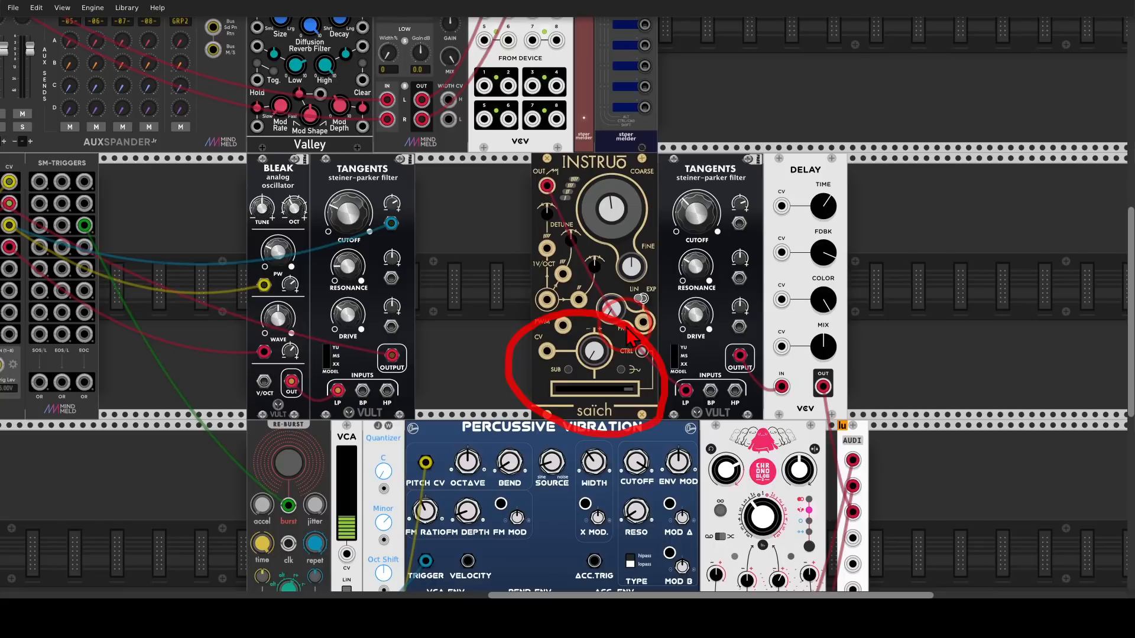
{"action": "key", "text": "shift+F9"}
{"action": "mouse_move", "coordinate": [733, 184]}
{"action": "left_mouse_down"}
{"action": "mouse_move", "coordinate": [713, 255]}
{"action": "mouse_move", "coordinate": [734, 167]}
{"action": "left_mouse_up"}
{"action": "key", "text": "shift+F9"}
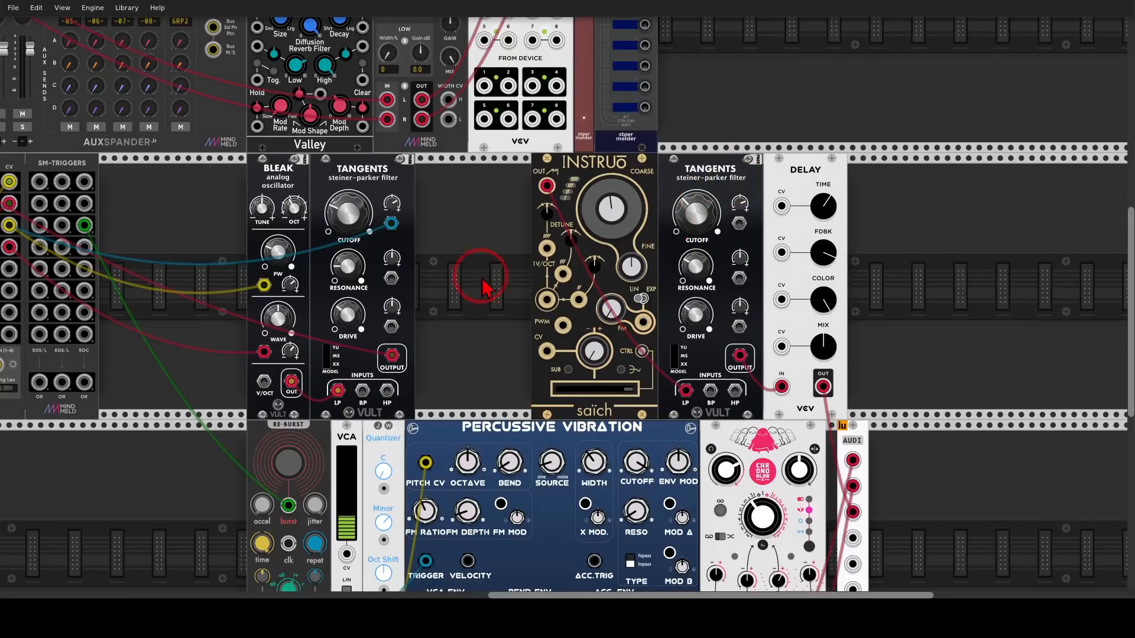
- Patch ShapeMaster channel 5's CV output into Saïch's CV input and the cutoff CV input of the Tangents filter beside Saïch
{"action": "scroll", "coordinate": [482, 282], "scroll_direction": "left", "scroll_amount": 5}
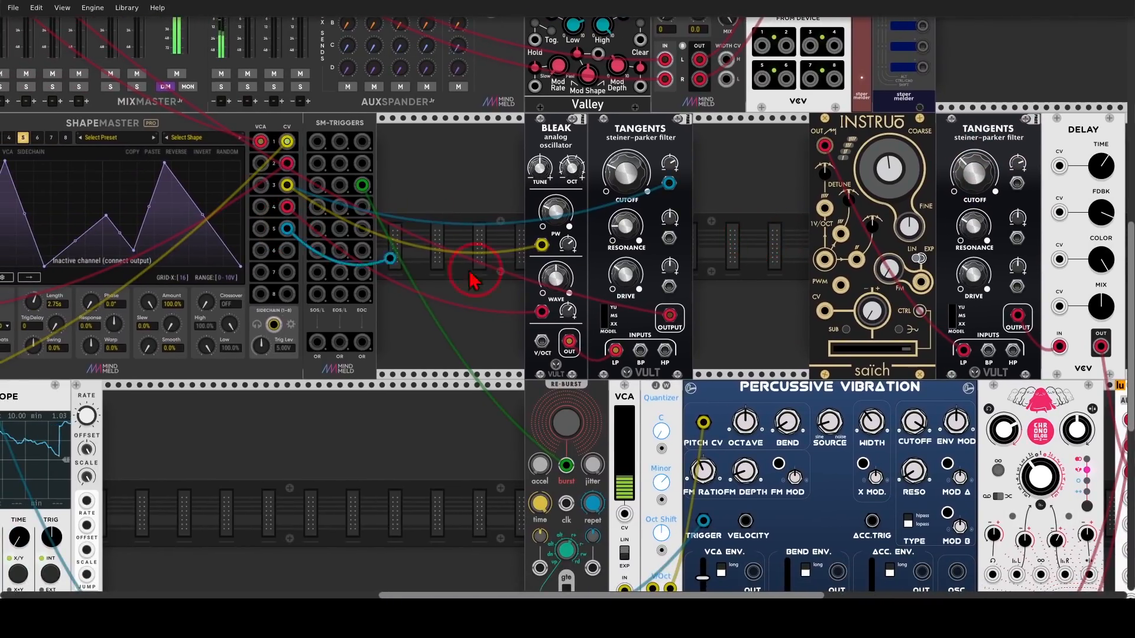
{"action": "left_click_drag", "start_coordinate": [473, 282], "coordinate": [1016, 184]}
{"action": "left_click_drag", "start_coordinate": [455, 294], "coordinate": [751, 276]}
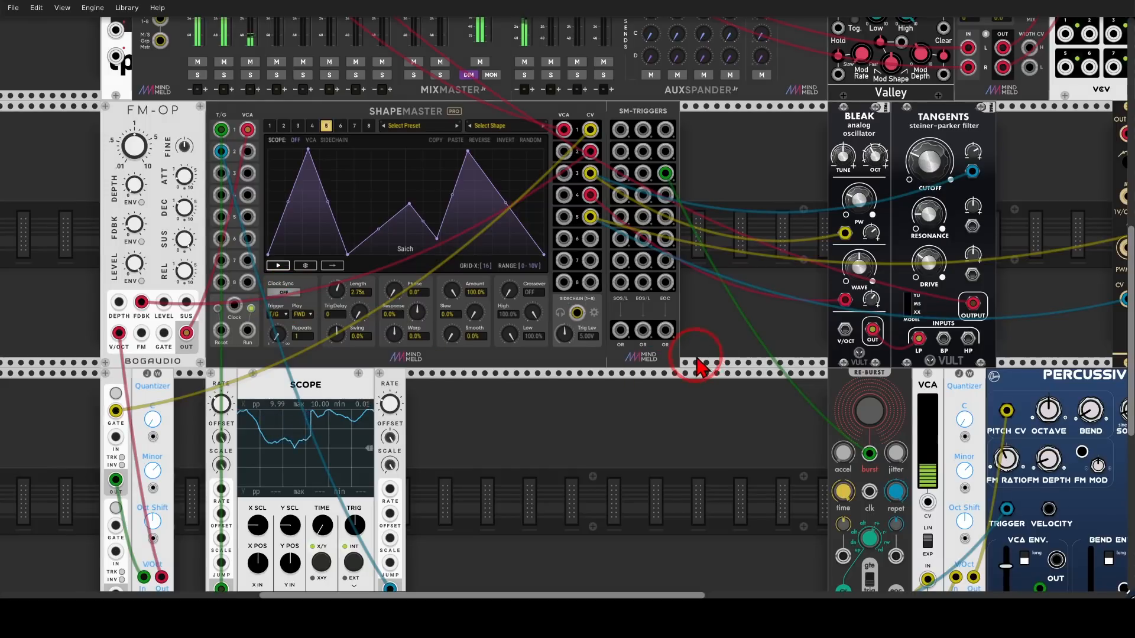
- Patch the EOC OR output of SM-TRIGGERS into ShapeMaster channel 5's T/G input
{"action": "scroll", "coordinate": [697, 367], "scroll_direction": "up", "scroll_amount": 2}
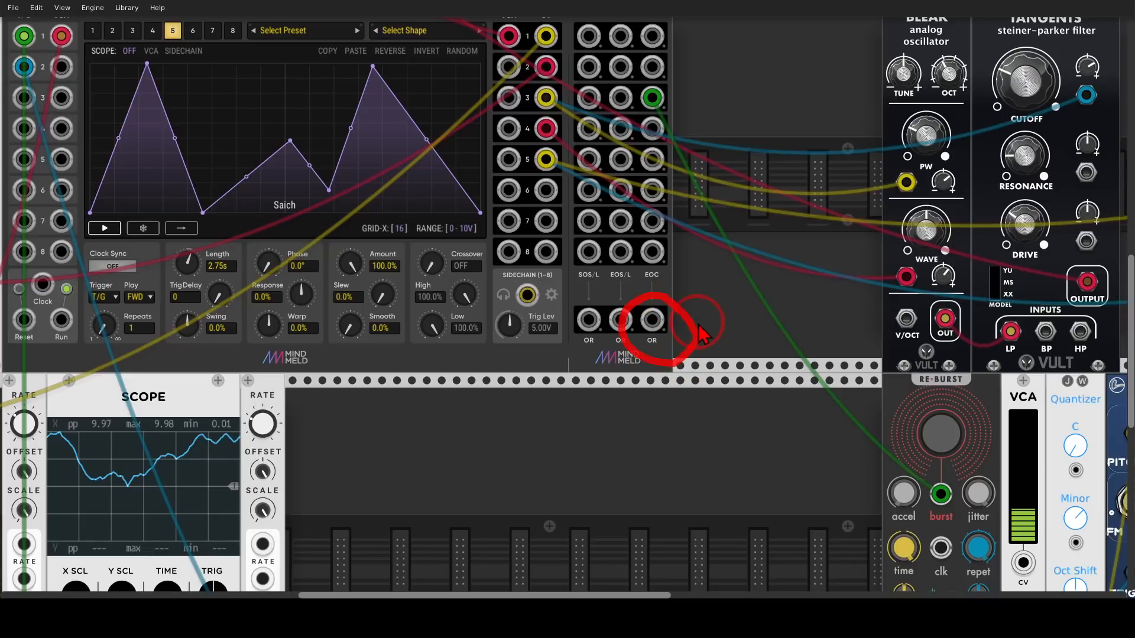
{"action": "scroll", "coordinate": [701, 310], "scroll_direction": "up", "scroll_amount": 1}
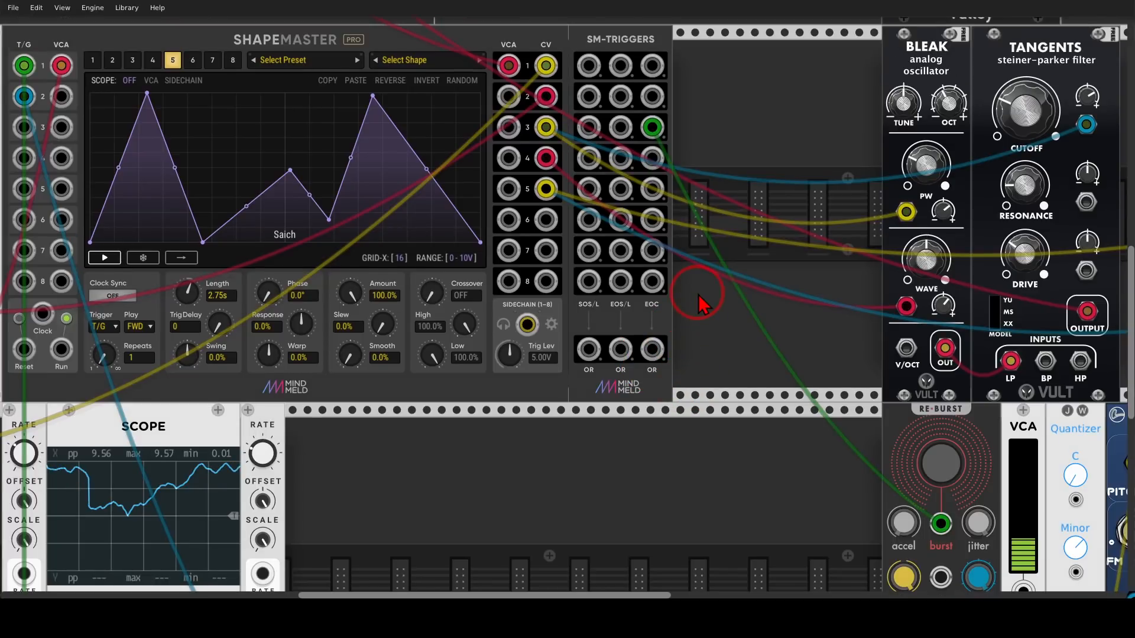
{"action": "mouse_move", "coordinate": [625, 141]}
{"action": "left_mouse_down"}
{"action": "mouse_move", "coordinate": [647, 310]}
{"action": "mouse_move", "coordinate": [688, 142]}
{"action": "mouse_move", "coordinate": [670, 50]}
{"action": "left_mouse_up"}
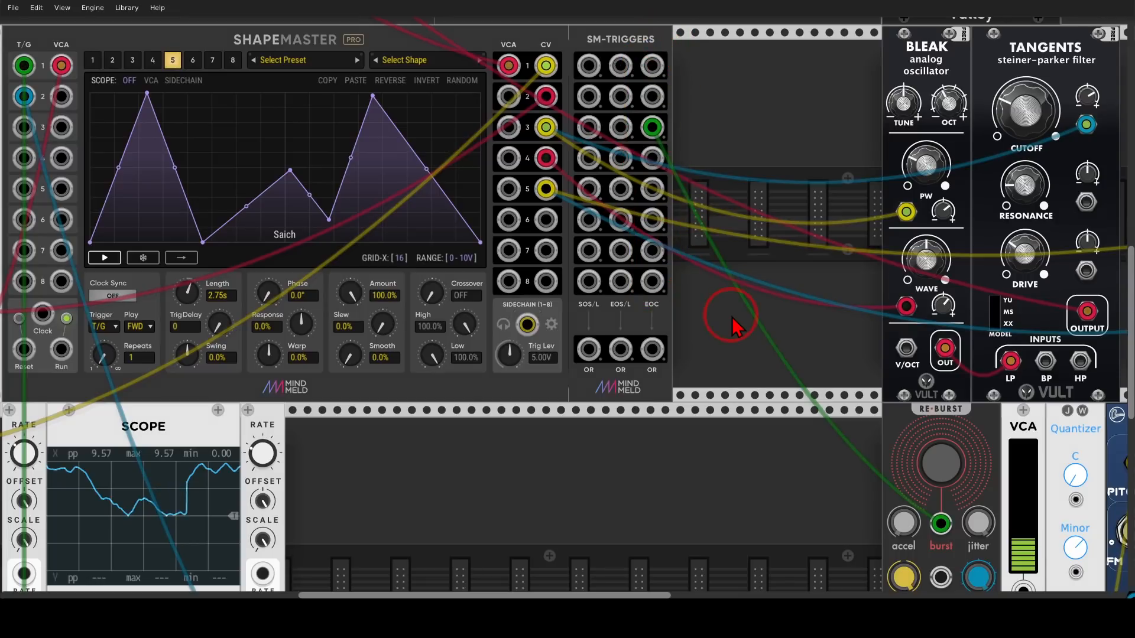
{"action": "scroll", "coordinate": [732, 317], "scroll_direction": "down", "scroll_amount": 1}
{"action": "left_click_drag", "start_coordinate": [546, 441], "coordinate": [689, 422]}
{"action": "left_click_drag", "start_coordinate": [794, 350], "coordinate": [271, 224]}
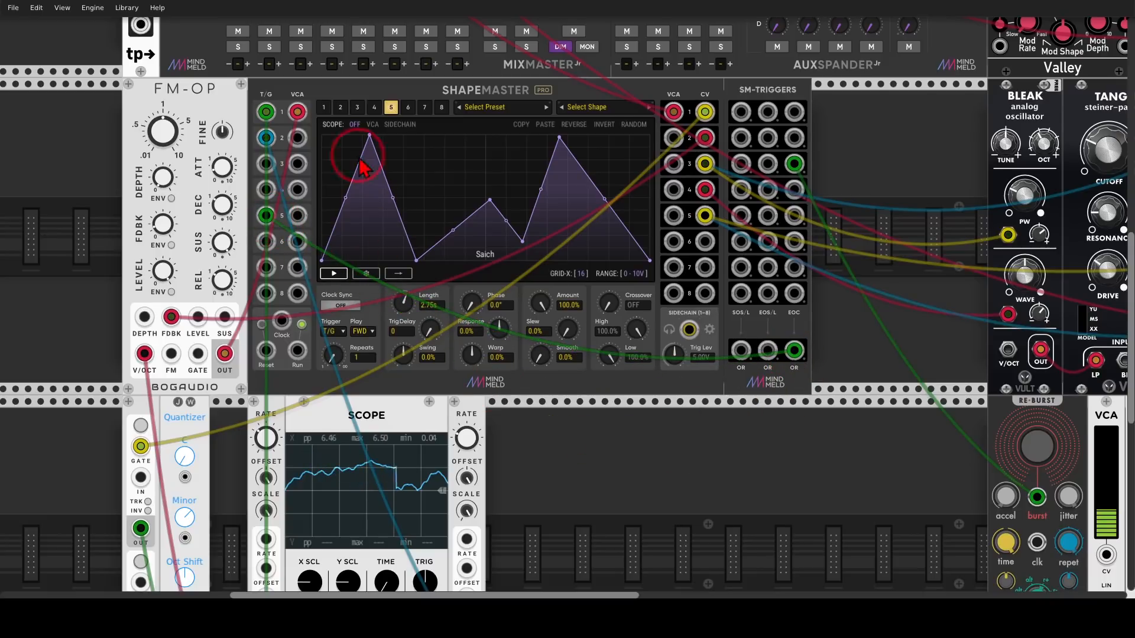
- Show ShapeMaster channel 3, switch to channel 4 and set its length to 27.3s
{"action": "left_click", "coordinate": [358, 108]}
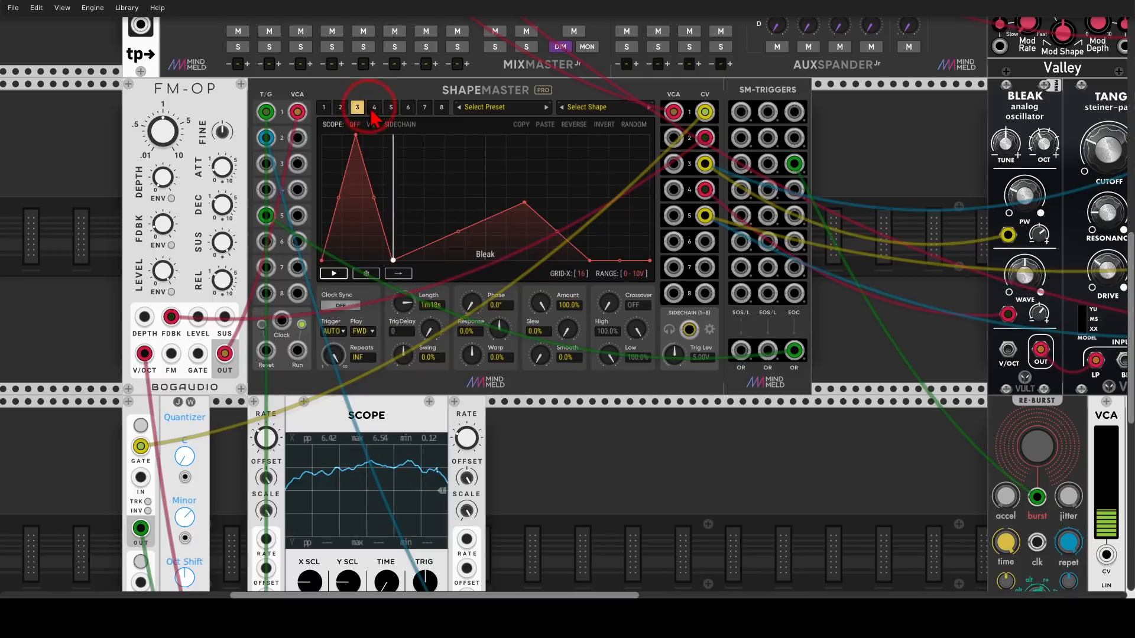
{"action": "left_click", "coordinate": [374, 107]}
{"action": "left_click_drag", "start_coordinate": [403, 303], "coordinate": [567, 299]}
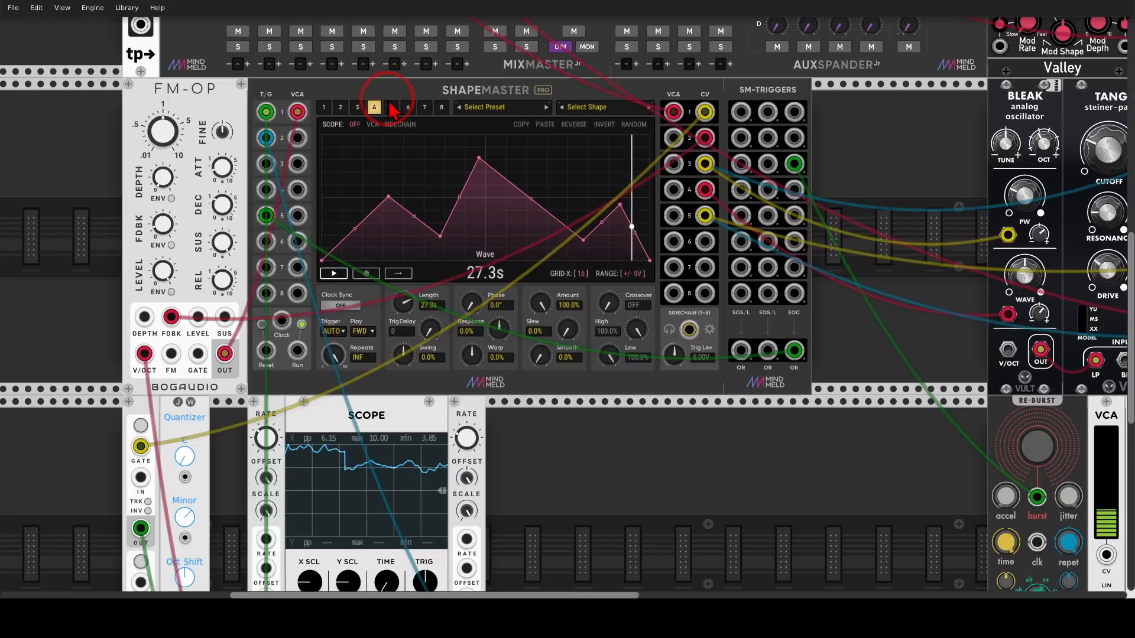
- Exclude ShapeMaster channel 5's EOC from the OR output in its SM-Triggers settings
{"action": "left_click", "coordinate": [390, 107]}
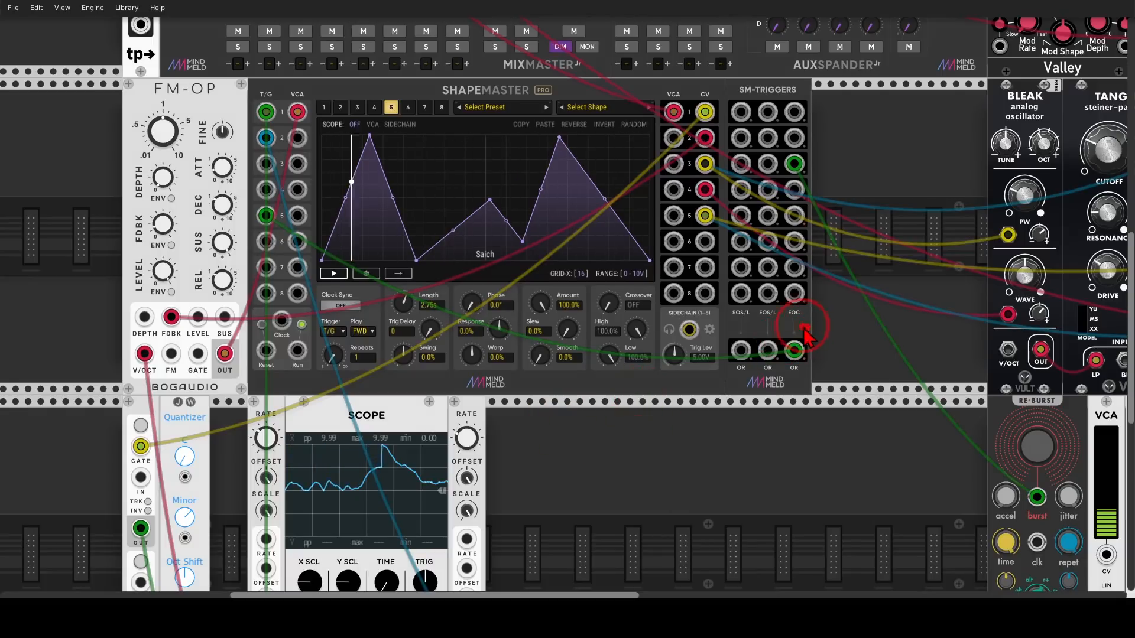
{"action": "mouse_move", "coordinate": [804, 337]}
{"action": "left_mouse_down"}
{"action": "mouse_move", "coordinate": [768, 374]}
{"action": "mouse_move", "coordinate": [811, 383]}
{"action": "mouse_move", "coordinate": [818, 340]}
{"action": "left_mouse_up"}
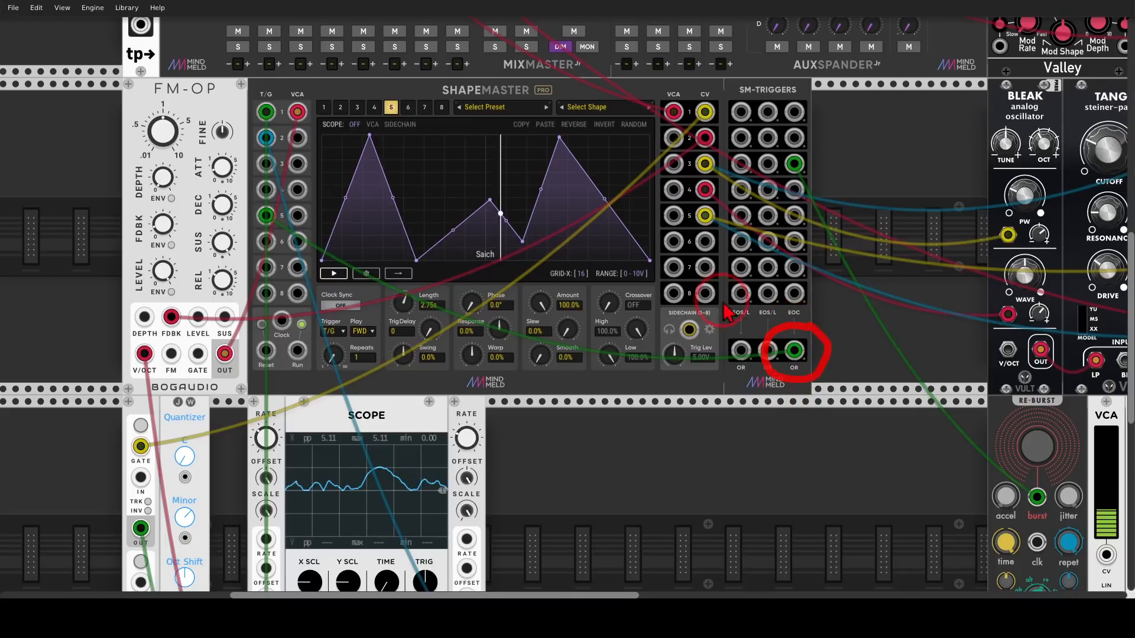
{"action": "mouse_move", "coordinate": [582, 161]}
{"action": "left_mouse_down"}
{"action": "mouse_move", "coordinate": [345, 213]}
{"action": "mouse_move", "coordinate": [591, 278]}
{"action": "mouse_move", "coordinate": [588, 165]}
{"action": "mouse_move", "coordinate": [608, 233]}
{"action": "mouse_move", "coordinate": [766, 307]}
{"action": "mouse_move", "coordinate": [803, 378]}
{"action": "mouse_move", "coordinate": [650, 372]}
{"action": "mouse_move", "coordinate": [414, 307]}
{"action": "mouse_move", "coordinate": [264, 218]}
{"action": "mouse_move", "coordinate": [287, 214]}
{"action": "left_mouse_up"}
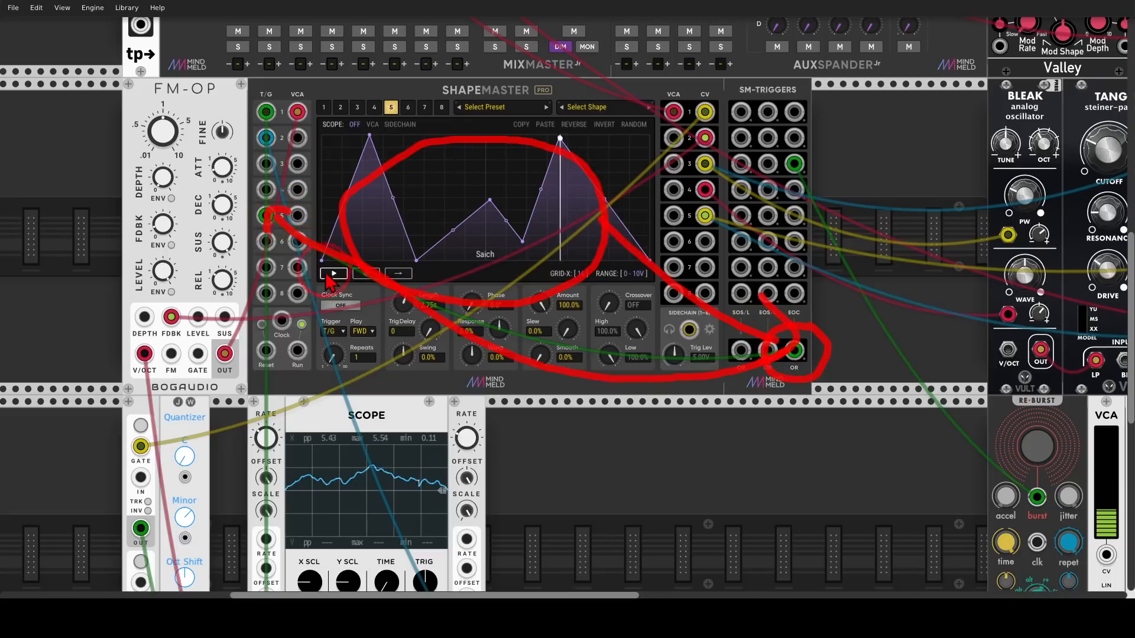
{"action": "left_click", "coordinate": [331, 277]}
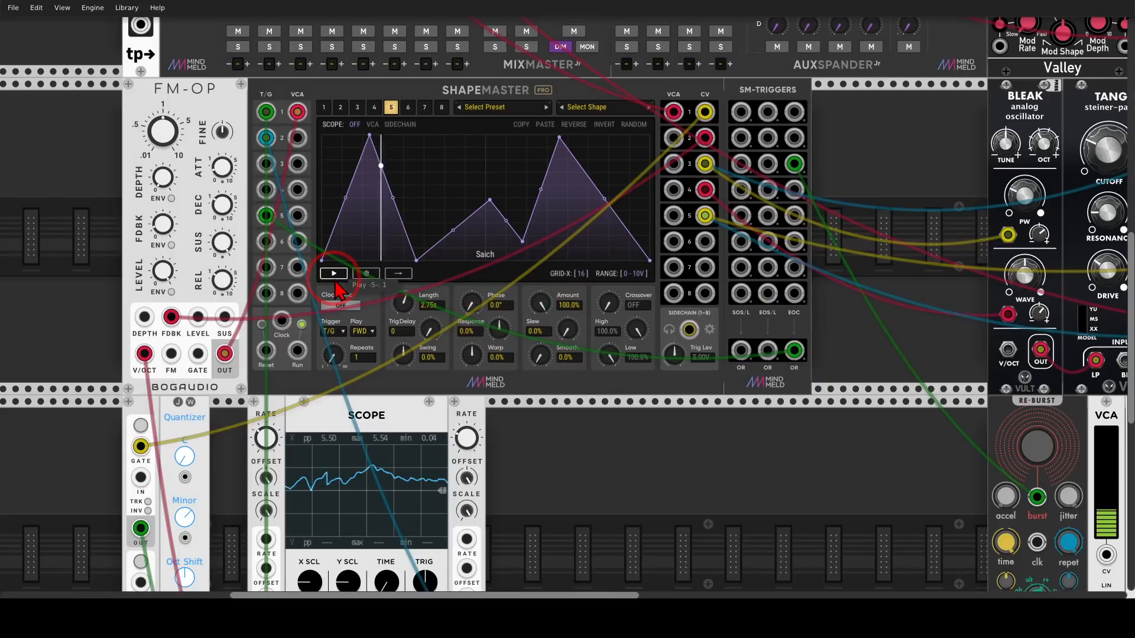
{"action": "right_click", "coordinate": [391, 108]}
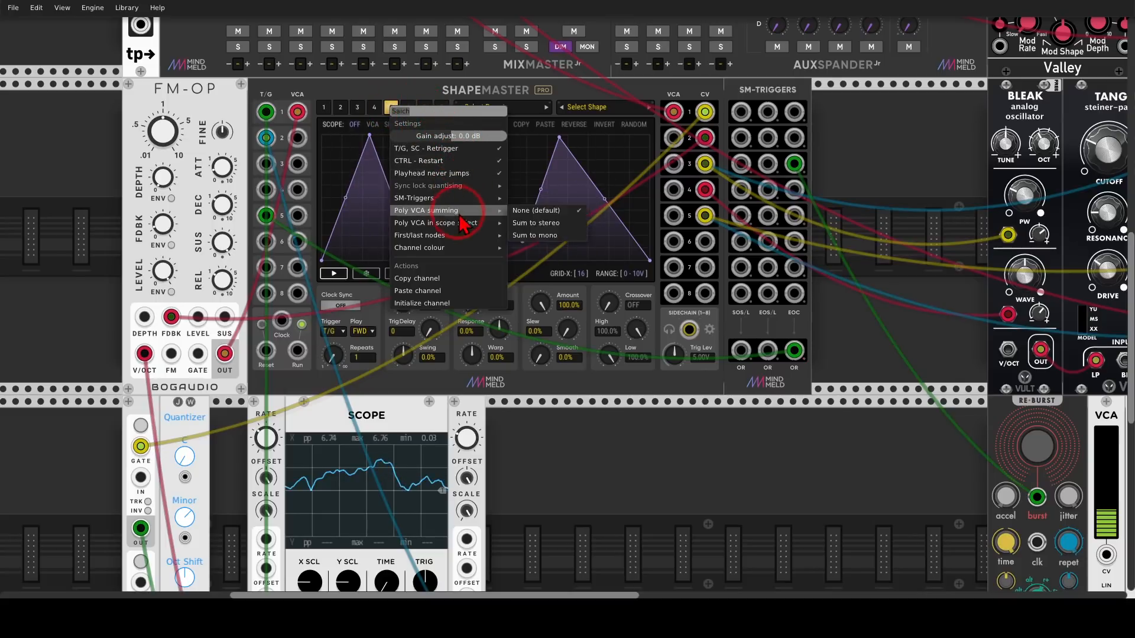
{"action": "mouse_move", "coordinate": [467, 211]}
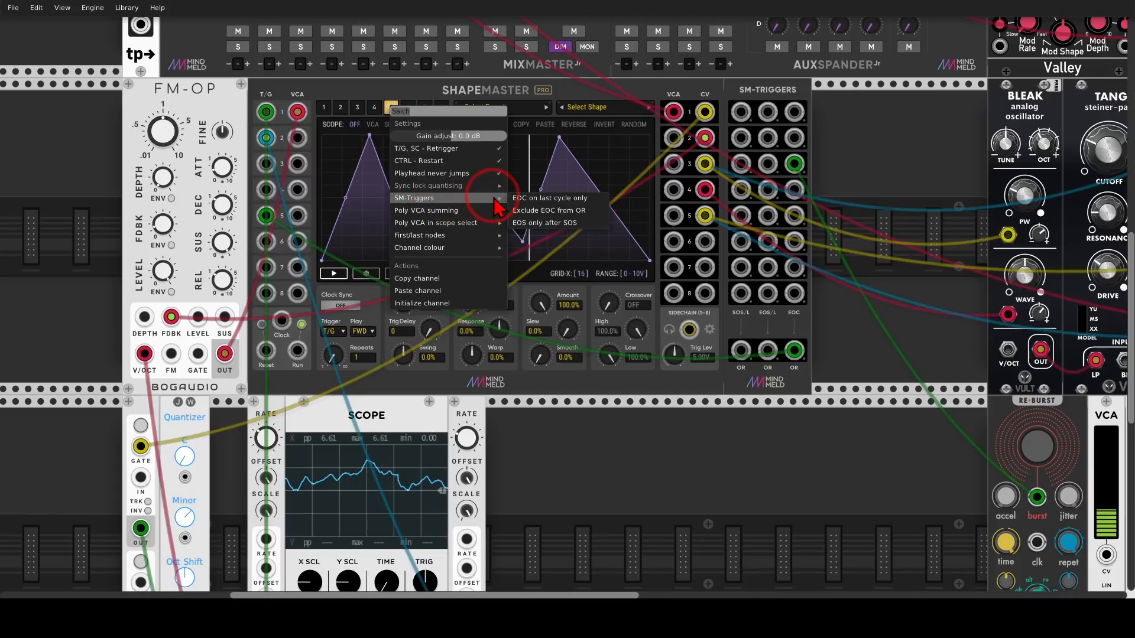
{"action": "left_click", "coordinate": [556, 212]}
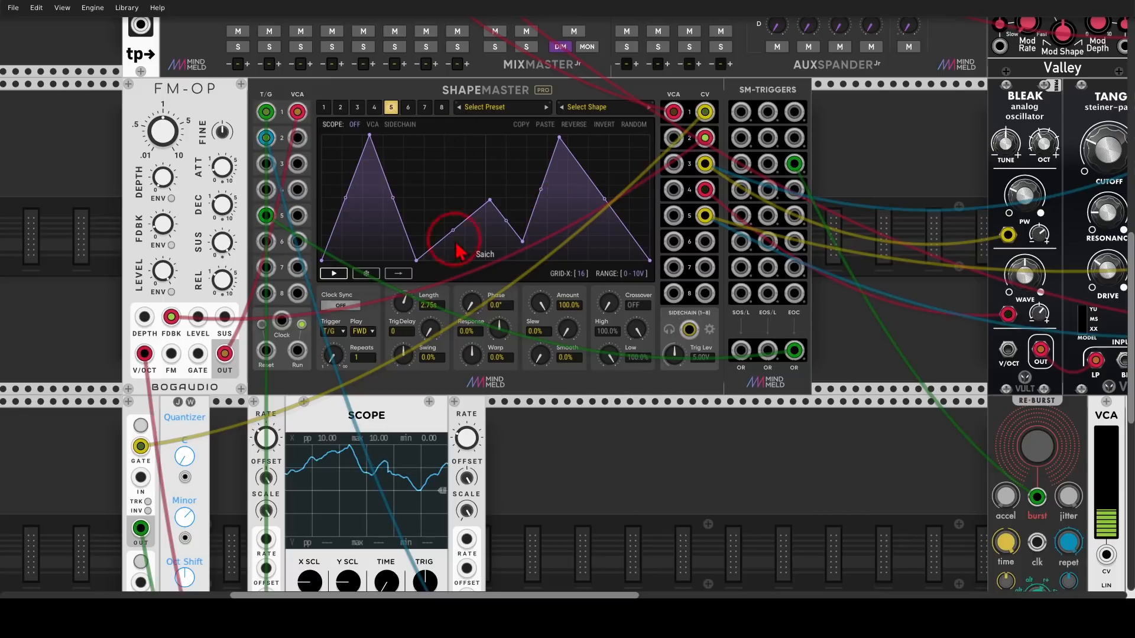
- Review ShapeMaster channels 4, 3 and 5 and look over the whole patch
{"action": "left_click", "coordinate": [373, 108]}
{"action": "left_click", "coordinate": [358, 108]}
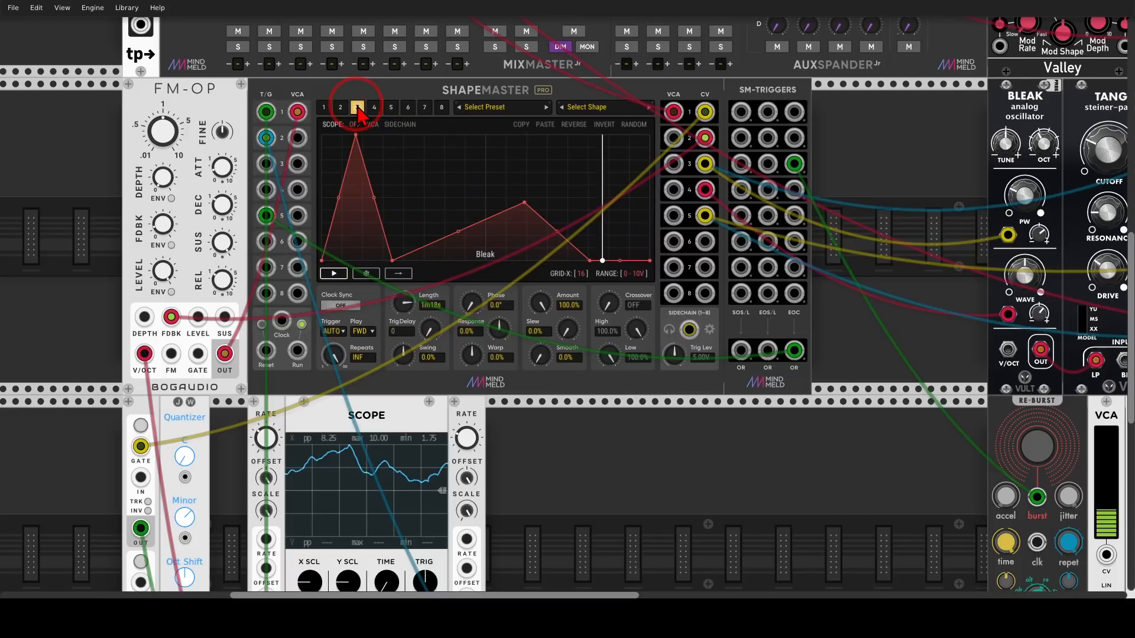
{"action": "left_click", "coordinate": [391, 107]}
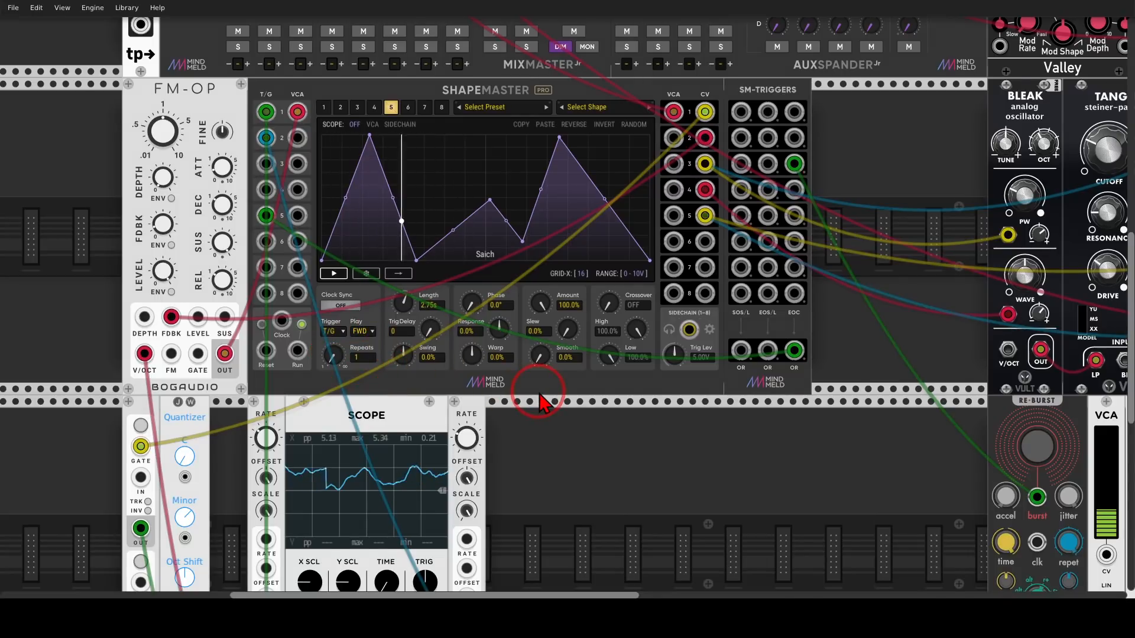
{"action": "scroll", "coordinate": [540, 396], "scroll_direction": "down", "scroll_amount": 5}
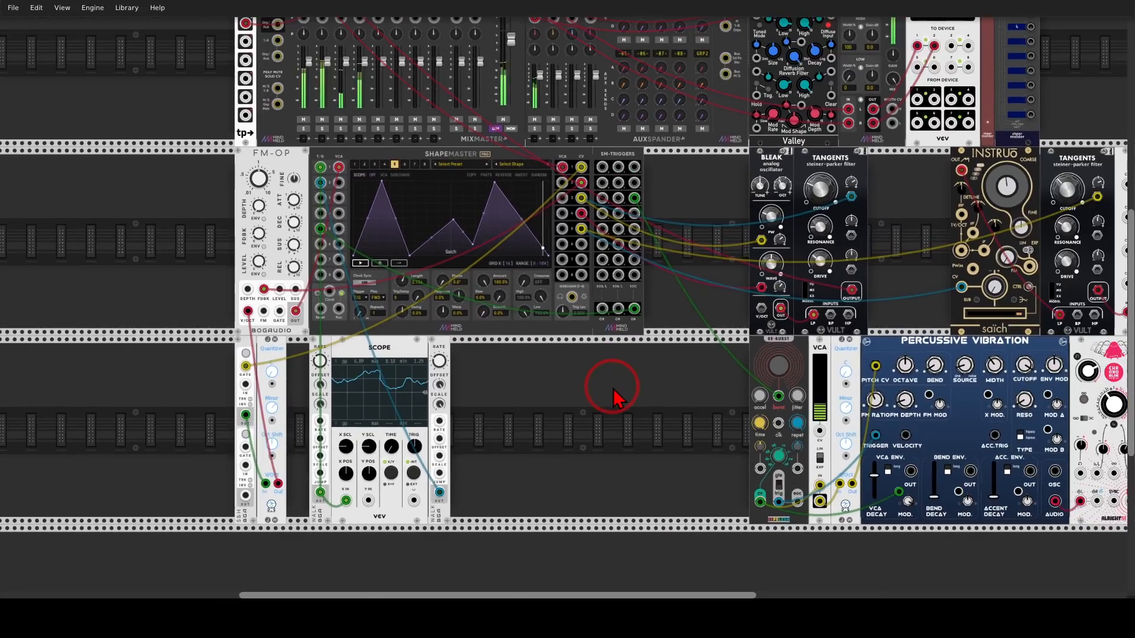
{"action": "scroll", "coordinate": [557, 406], "scroll_direction": "down", "scroll_amount": 4}
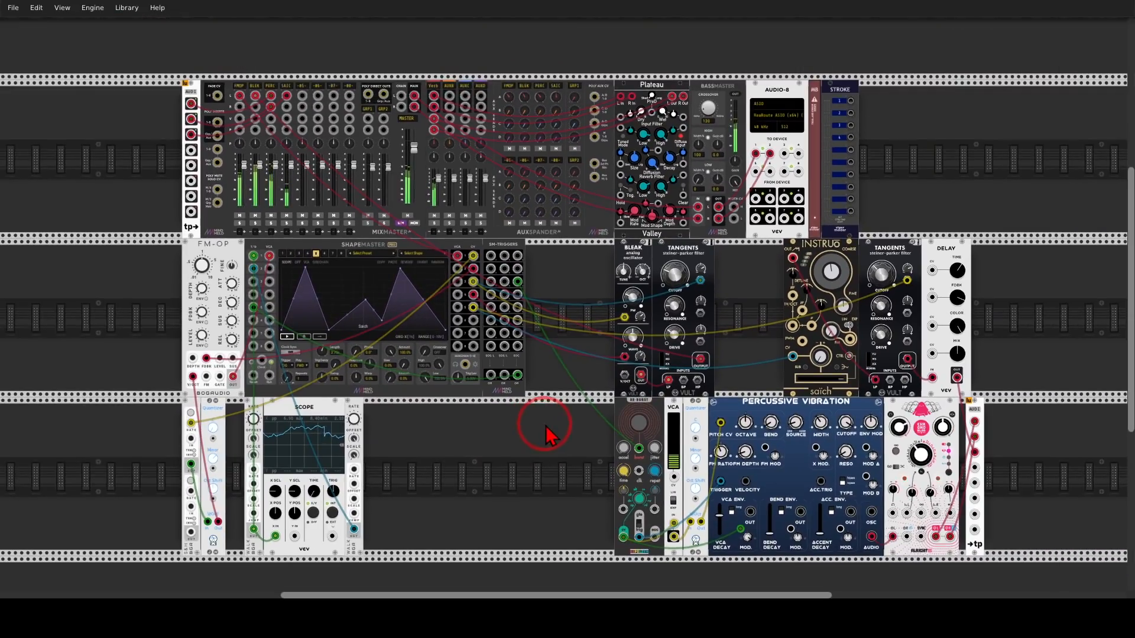
{"action": "left_click_drag", "start_coordinate": [546, 426], "coordinate": [534, 402]}
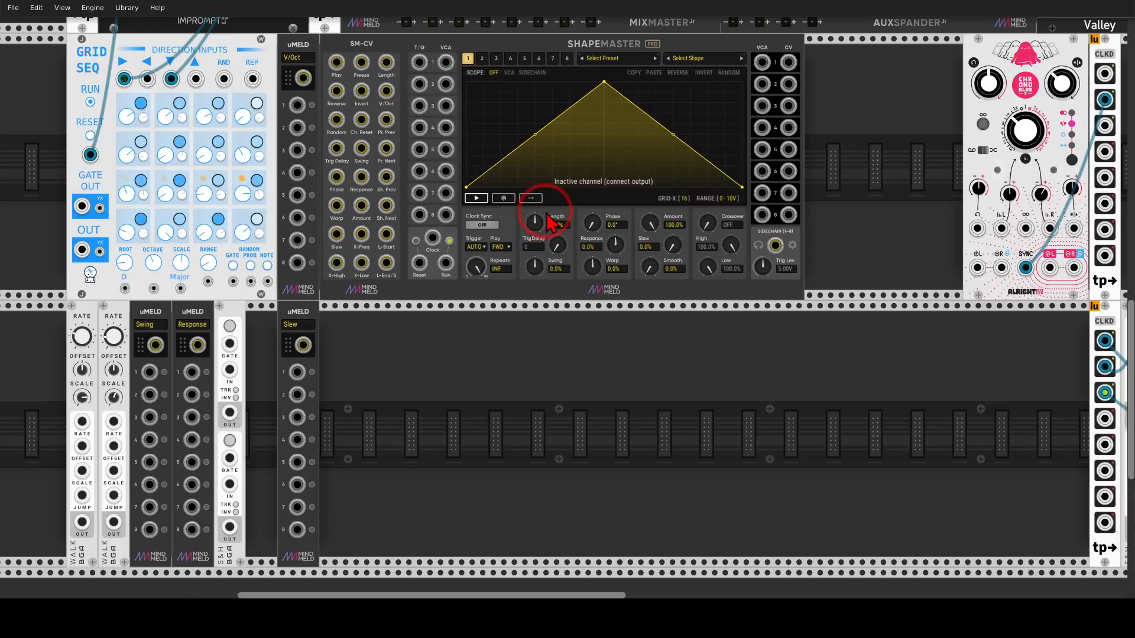
- Change the unsynced length display of ShapeMaster channel 1 to Note
{"action": "scroll", "coordinate": [554, 228], "scroll_direction": "up", "scroll_amount": 5}
{"action": "scroll", "coordinate": [565, 258], "scroll_direction": "up", "scroll_amount": 2}
{"action": "scroll", "coordinate": [563, 254], "scroll_direction": "down", "scroll_amount": 3}
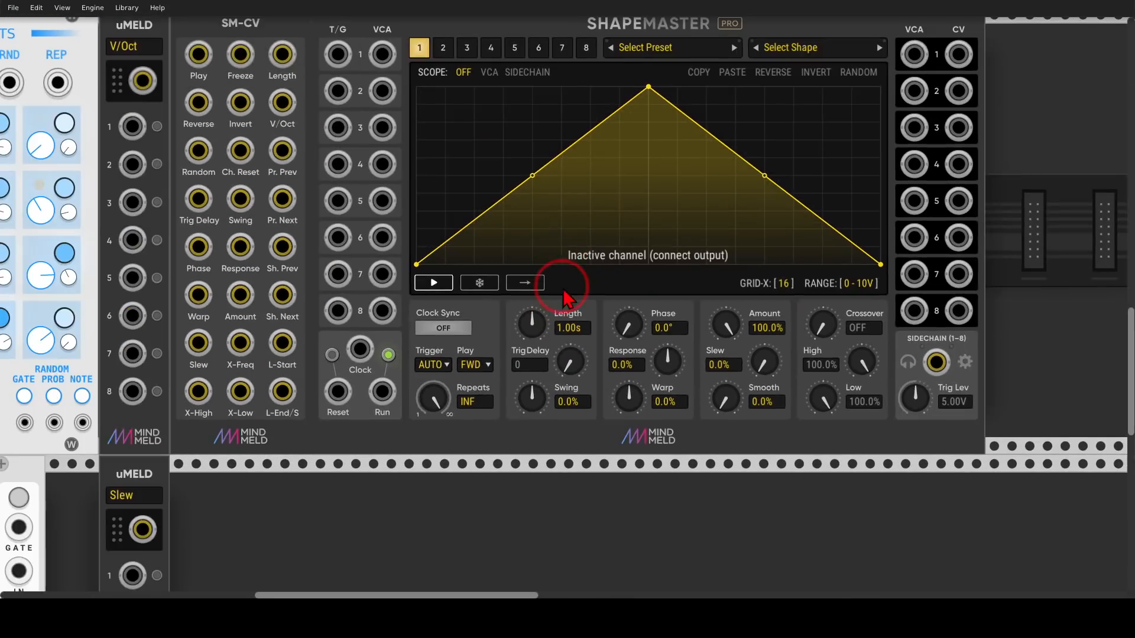
{"action": "right_click", "coordinate": [573, 332]}
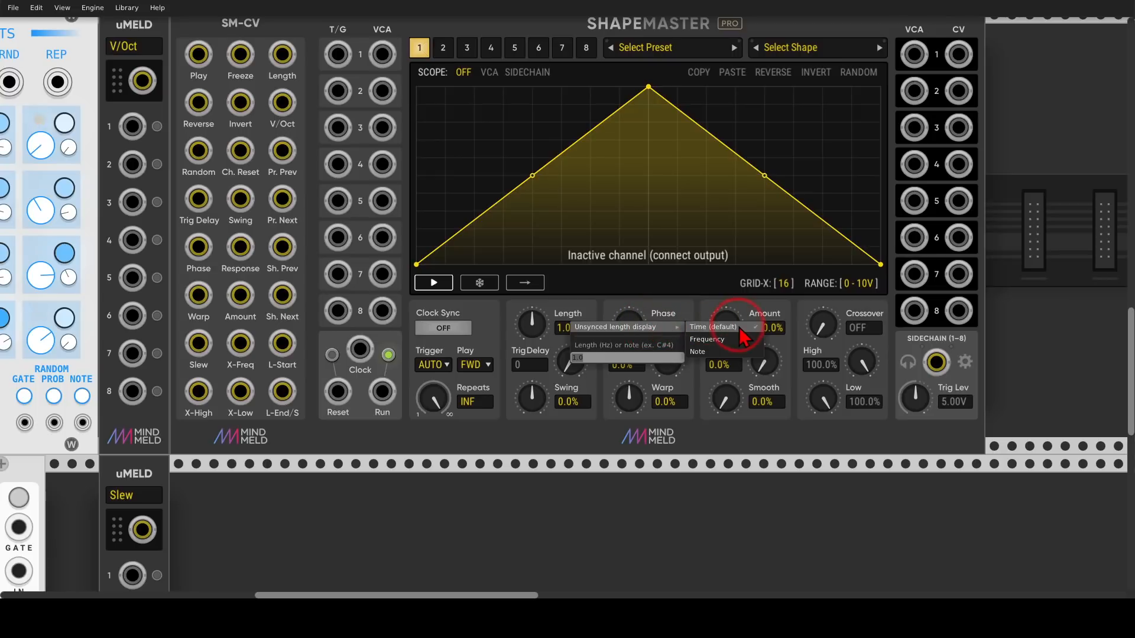
{"action": "left_click", "coordinate": [702, 354]}
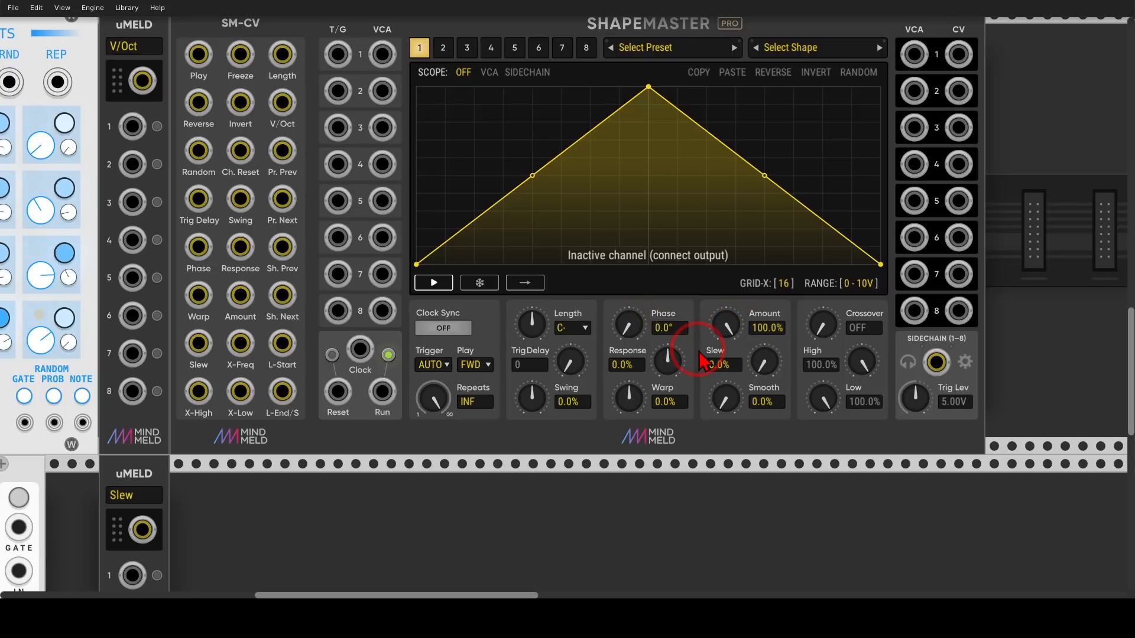
- Patch ShapeMaster channel 1's CV output into the left input of MixMaster's first track
{"action": "scroll", "coordinate": [699, 360], "scroll_direction": "down", "scroll_amount": 2}
{"action": "scroll", "coordinate": [721, 341], "scroll_direction": "up", "scroll_amount": 5}
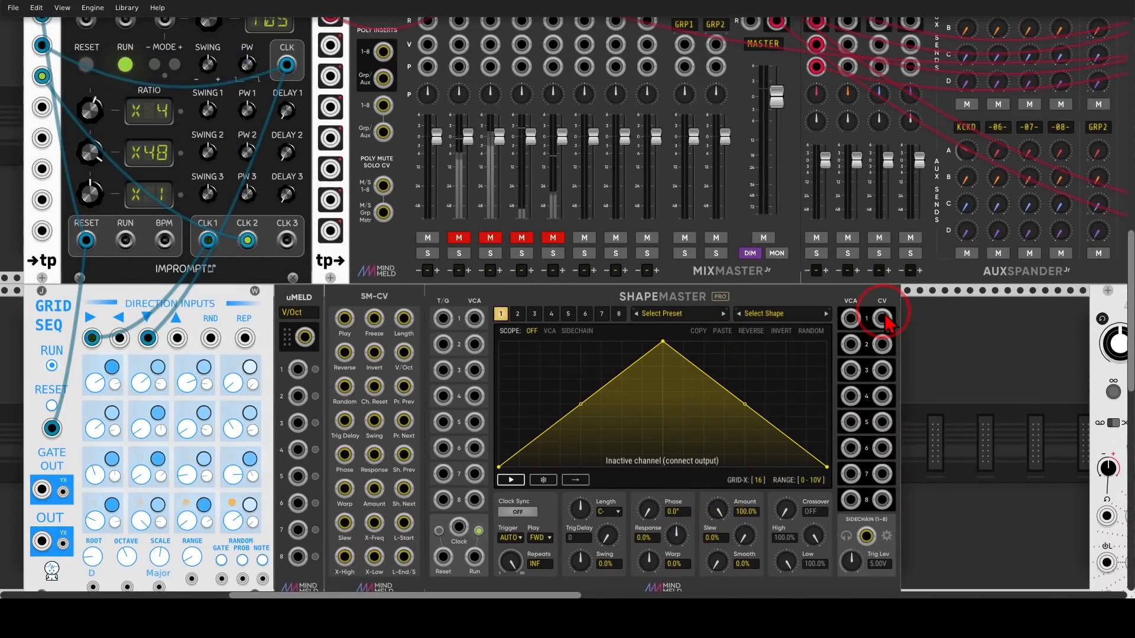
{"action": "scroll", "coordinate": [762, 195], "scroll_direction": "up", "scroll_amount": 2}
{"action": "scroll", "coordinate": [589, 271], "scroll_direction": "down", "scroll_amount": 5}
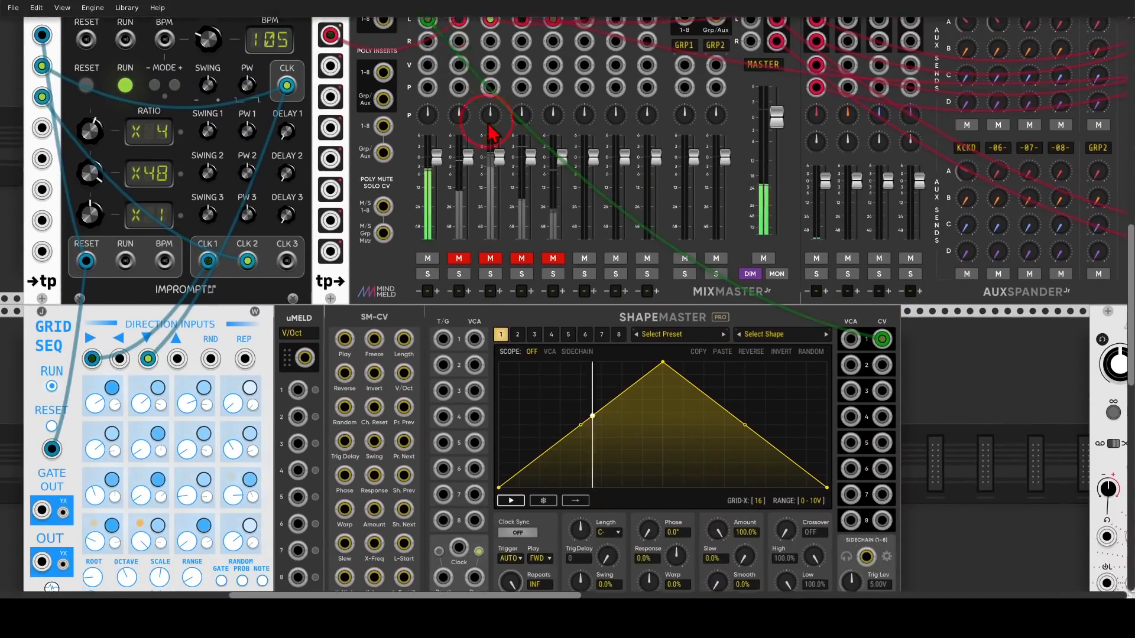
- Set ShapeMaster channel 1's length to the note C4
{"action": "scroll", "coordinate": [600, 315], "scroll_direction": "up", "scroll_amount": 4}
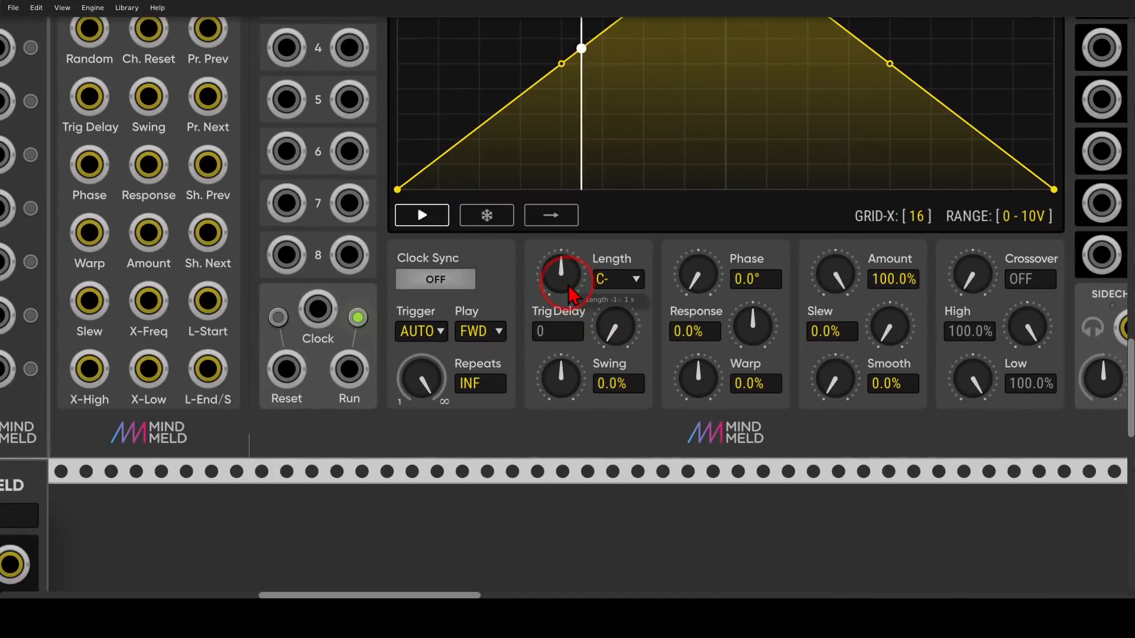
{"action": "mouse_move", "coordinate": [562, 278]}
{"action": "left_mouse_down"}
{"action": "mouse_move", "coordinate": [561, 297]}
{"action": "mouse_move", "coordinate": [569, 291]}
{"action": "left_mouse_up"}
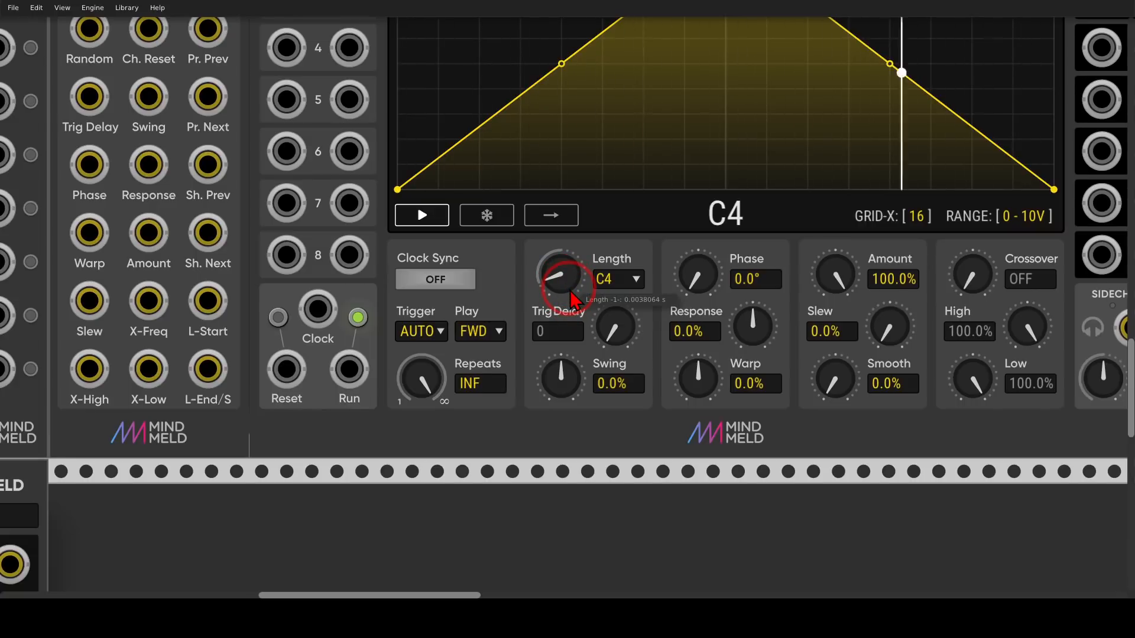
{"action": "scroll", "coordinate": [569, 292], "scroll_direction": "down", "scroll_amount": 5}
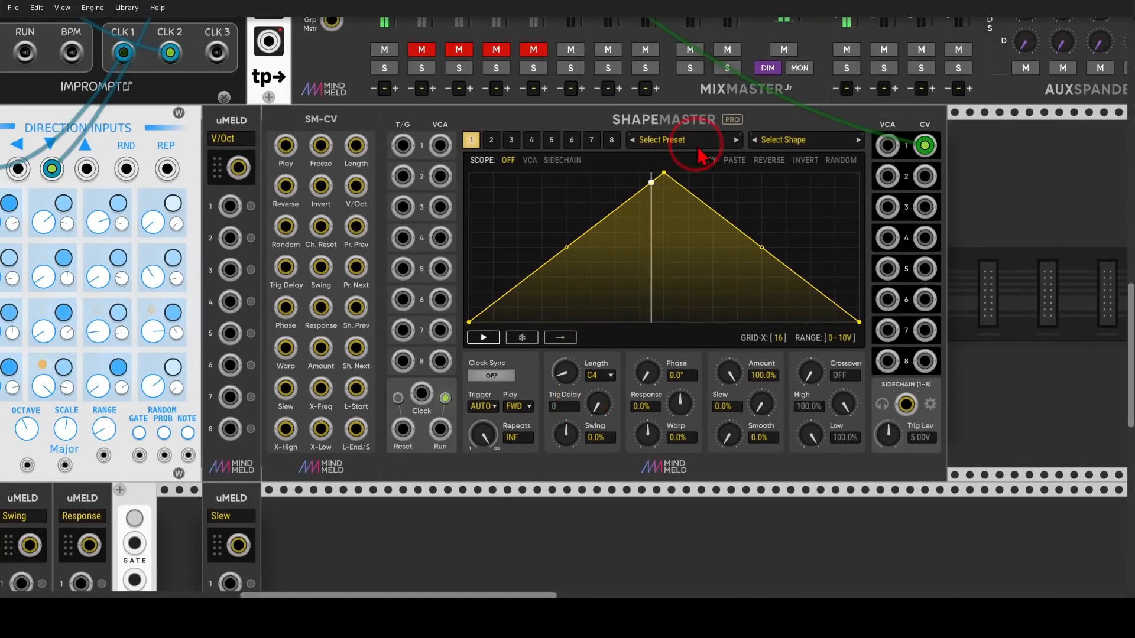
- Try out the Swing, Response and Warp controls on ShapeMaster channel 1, then reset them to 0.0%
{"action": "mouse_move", "coordinate": [742, 143]}
{"action": "left_mouse_down"}
{"action": "mouse_move", "coordinate": [680, 420]}
{"action": "mouse_move", "coordinate": [732, 142]}
{"action": "left_mouse_up"}
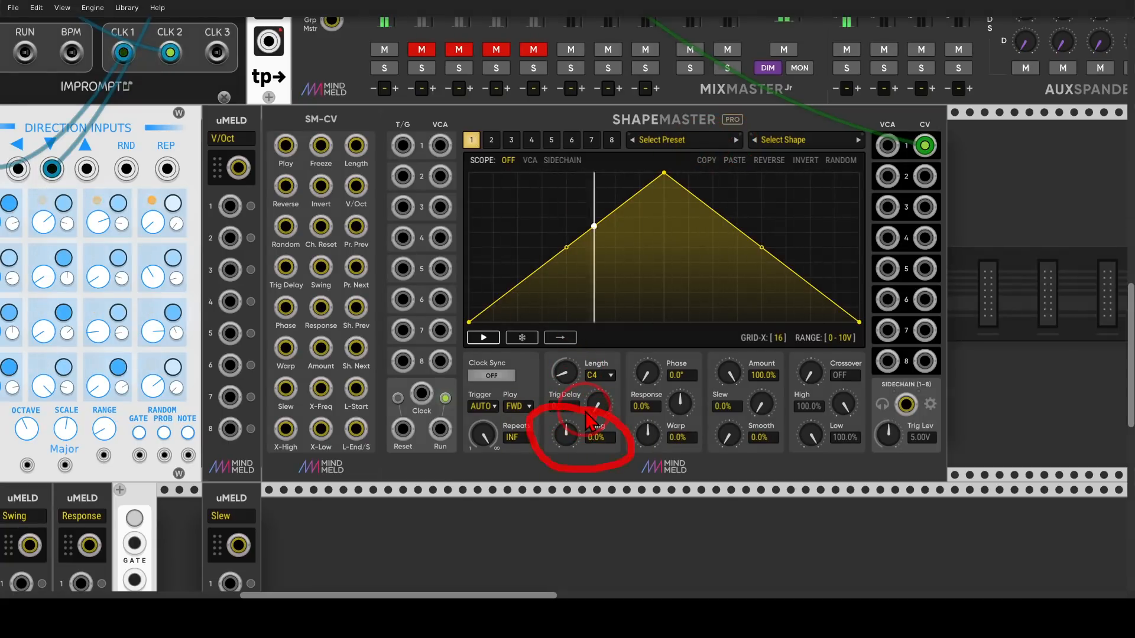
{"action": "left_click_drag", "start_coordinate": [566, 434], "coordinate": [567, 299]}
{"action": "double_click", "coordinate": [567, 434]}
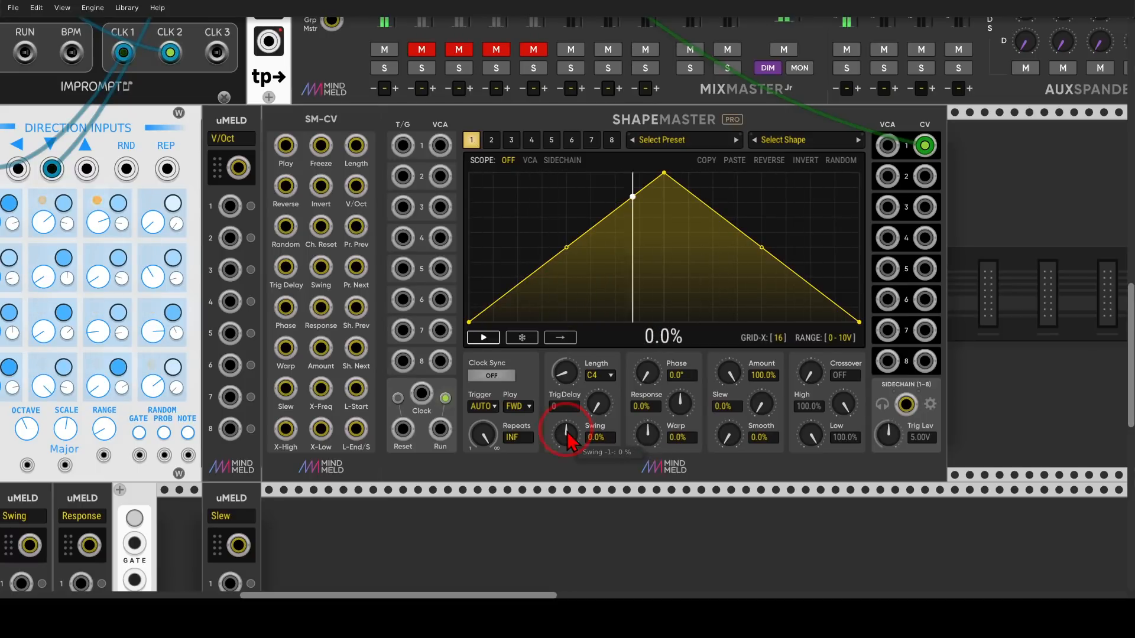
{"action": "left_click_drag", "start_coordinate": [680, 403], "coordinate": [566, 272]}
{"action": "double_click", "coordinate": [679, 402]}
{"action": "double_click", "coordinate": [647, 434]}
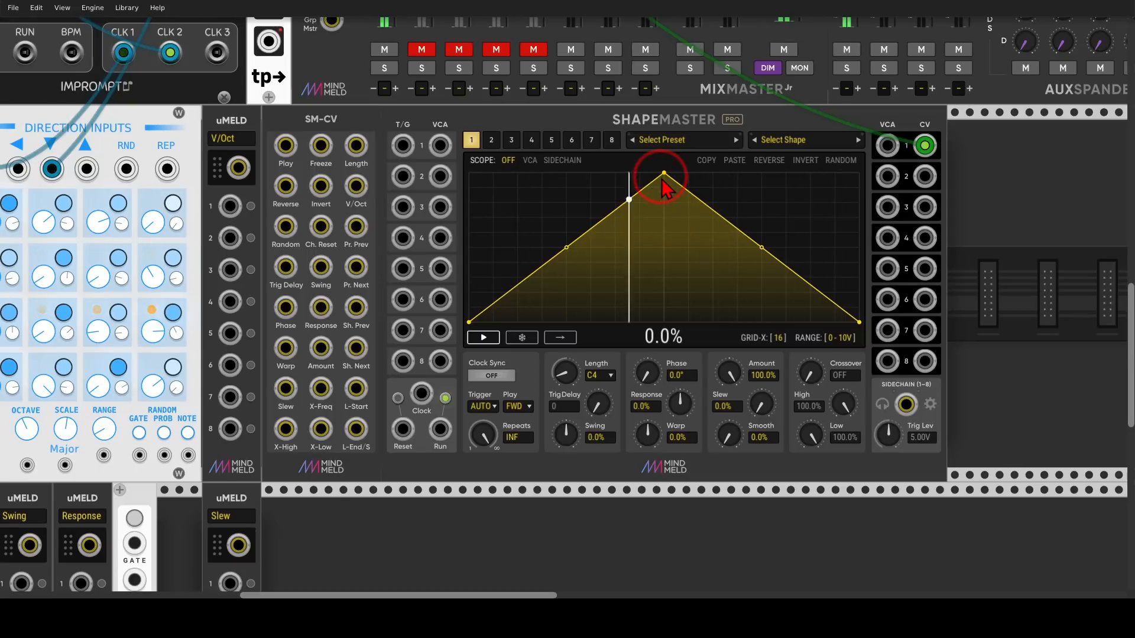
- Move the peak of channel 1's triangle shape close to its start and add extra nodes to form a second peak
{"action": "left_click_drag", "start_coordinate": [664, 179], "coordinate": [494, 161]}
{"action": "double_click", "coordinate": [582, 213]}
{"action": "left_click_drag", "start_coordinate": [582, 214], "coordinate": [812, 334]}
{"action": "double_click", "coordinate": [595, 270]}
{"action": "double_click", "coordinate": [597, 319]}
{"action": "double_click", "coordinate": [729, 255]}
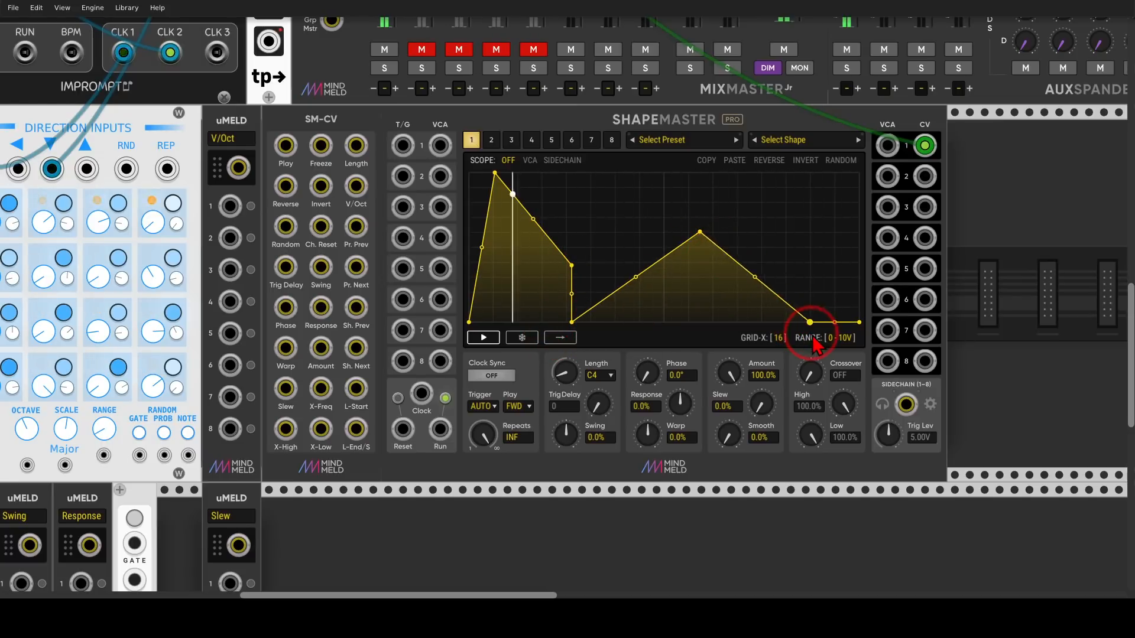
- Simplify channel 1's shape to a fast rise and one long linear fall, deleting the second peak's nodes and lowering the middle node to zero
{"action": "left_click_drag", "start_coordinate": [699, 232], "coordinate": [780, 175]}
{"action": "double_click", "coordinate": [572, 321]}
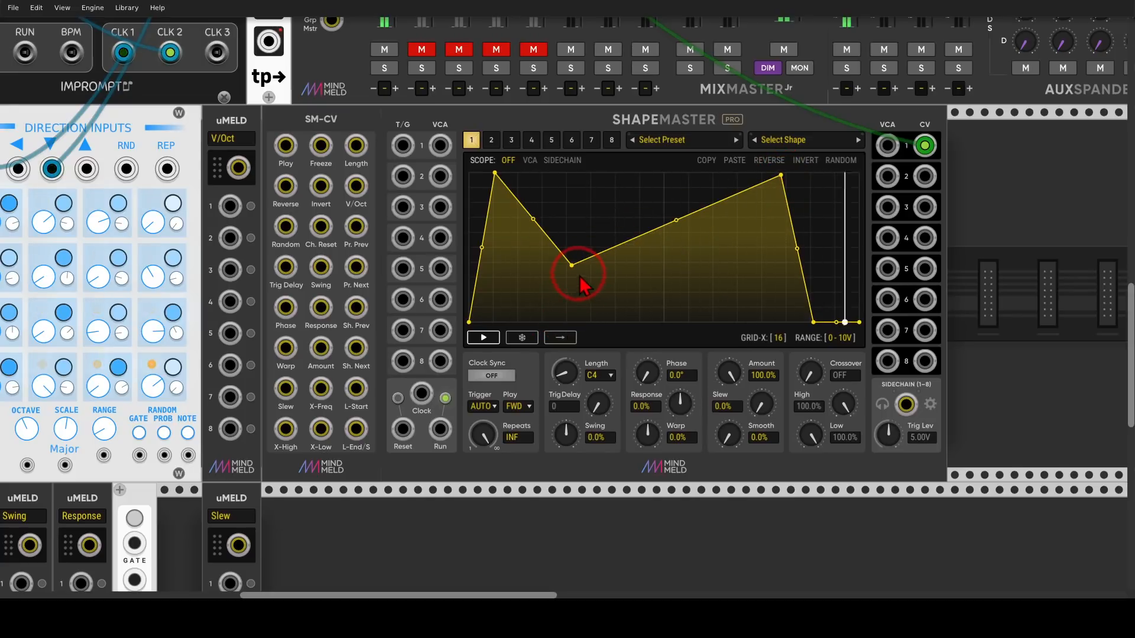
{"action": "double_click", "coordinate": [780, 175]}
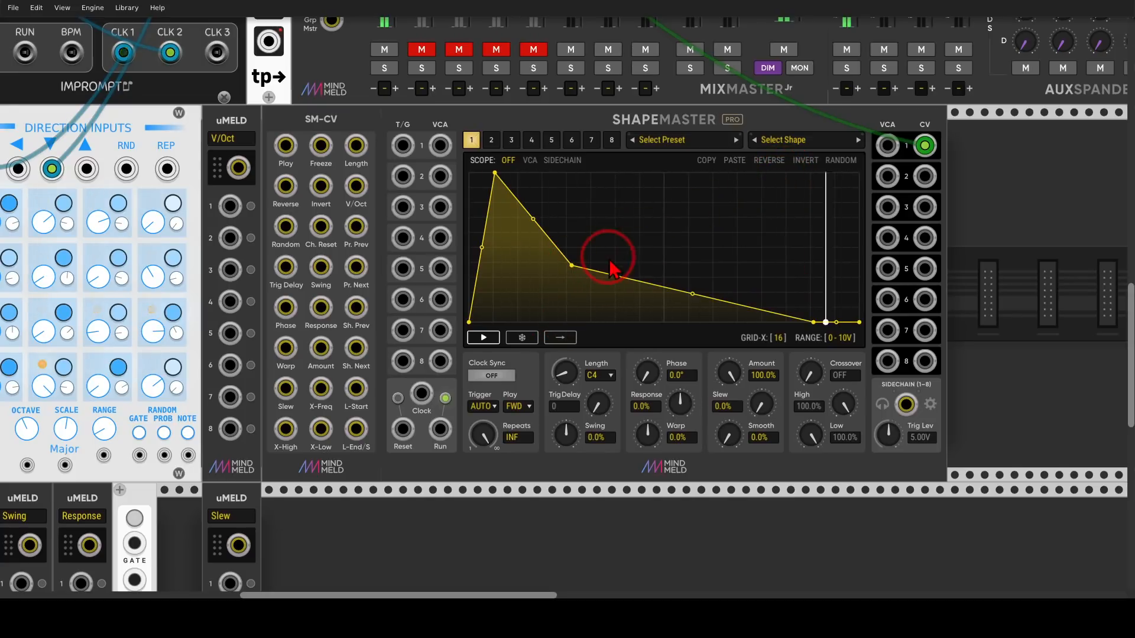
{"action": "left_click_drag", "start_coordinate": [572, 265], "coordinate": [793, 324]}
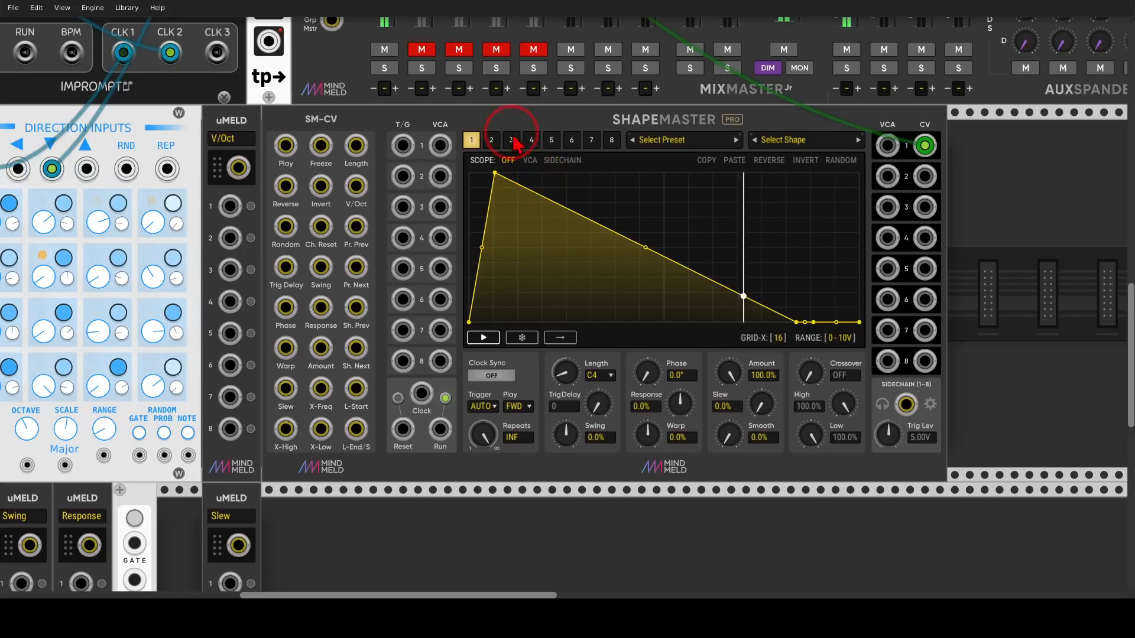
- Patch GRID SEQ's OUT into input 1 of the V/Oct uMELD, and that uMELD's output into SM-CV's V/Oct input
{"action": "left_click_drag", "start_coordinate": [471, 126], "coordinate": [628, 125]}
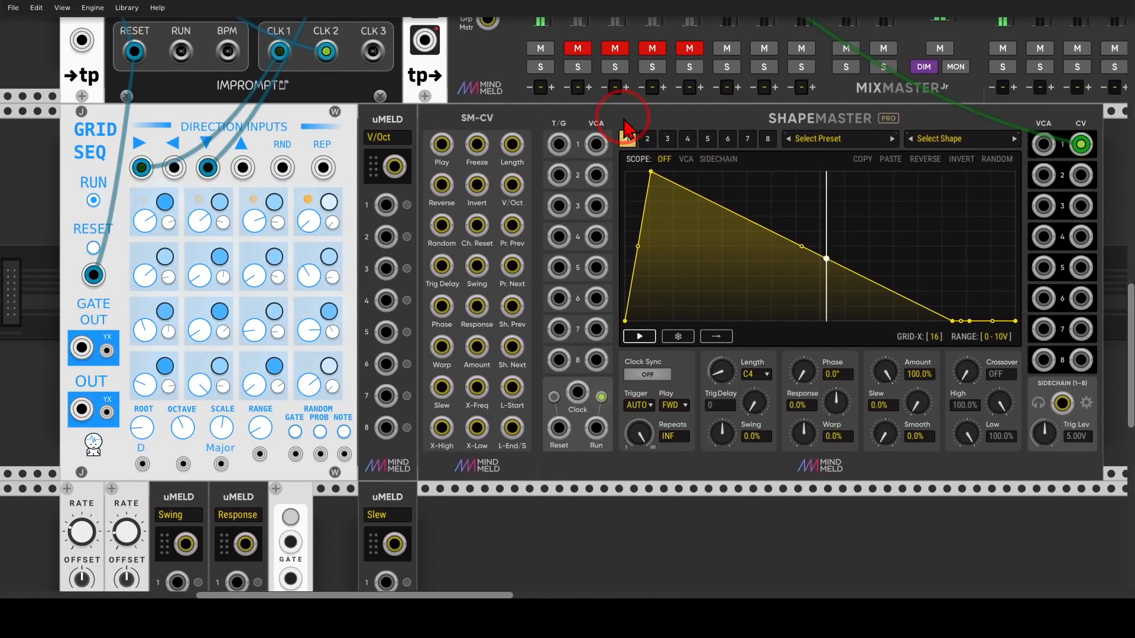
{"action": "left_click_drag", "start_coordinate": [435, 144], "coordinate": [519, 120]}
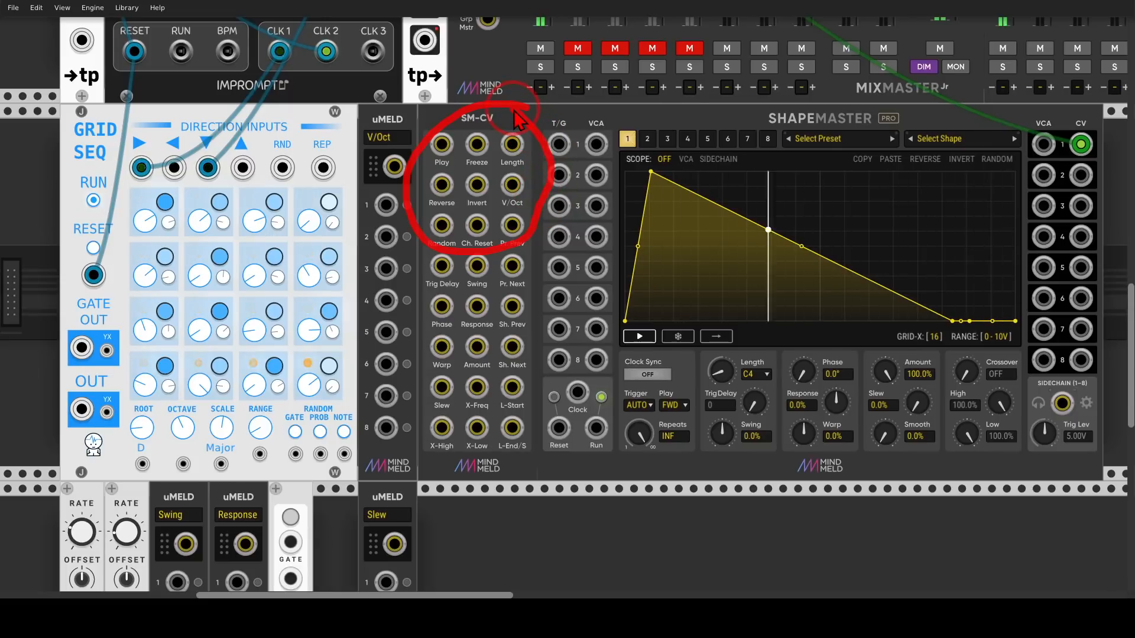
{"action": "left_click_drag", "start_coordinate": [418, 120], "coordinate": [414, 125]}
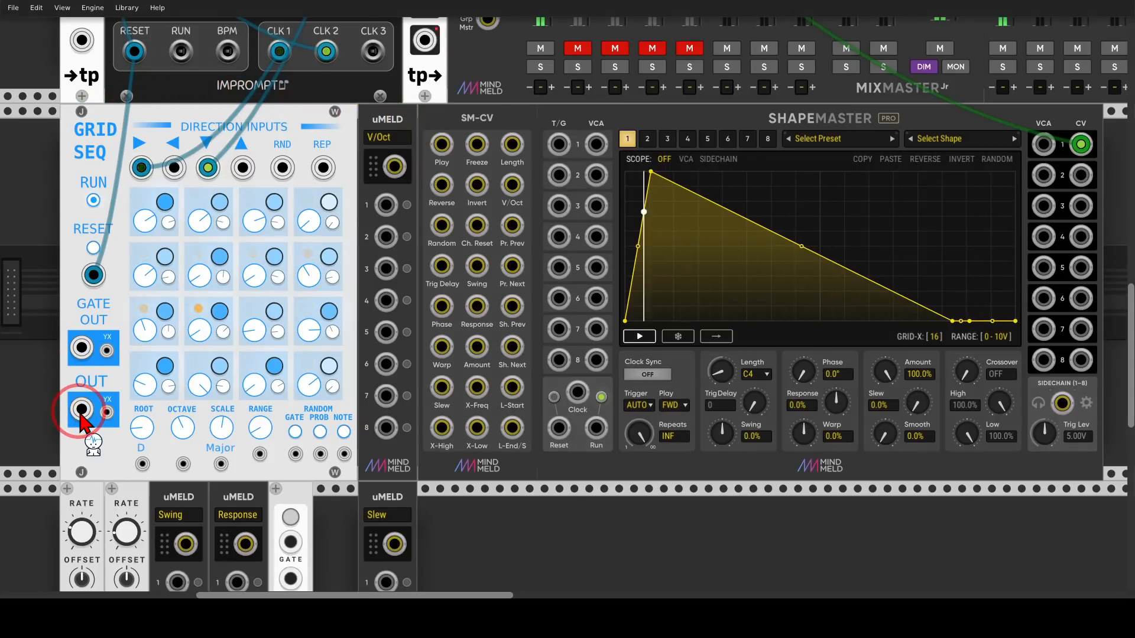
{"action": "left_click_drag", "start_coordinate": [83, 408], "coordinate": [382, 215]}
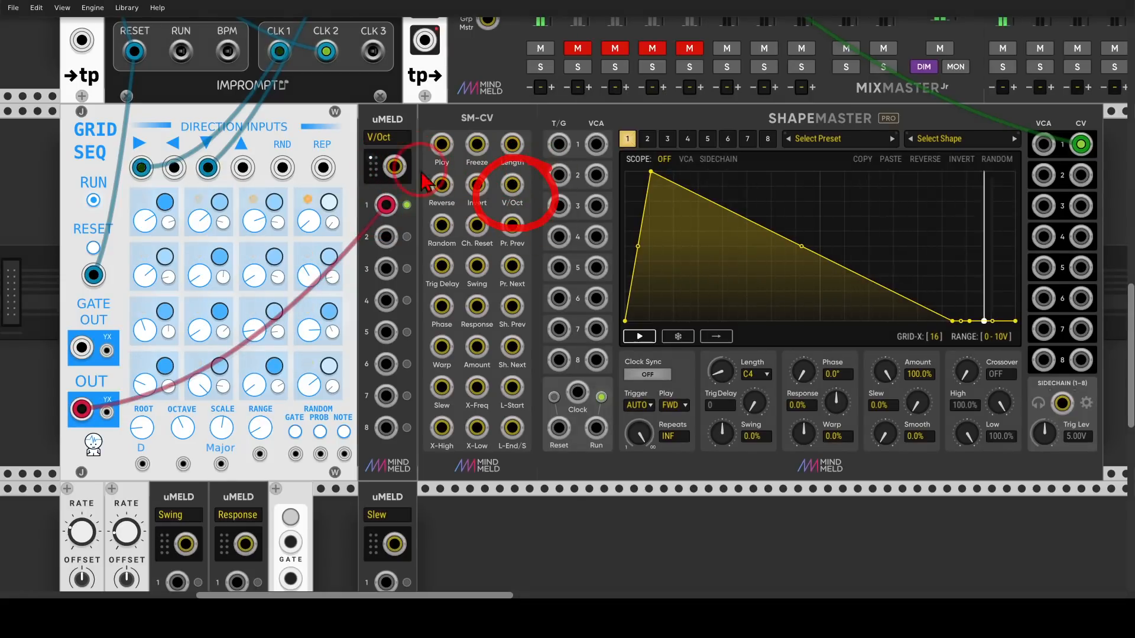
{"action": "left_click_drag", "start_coordinate": [394, 166], "coordinate": [522, 187]}
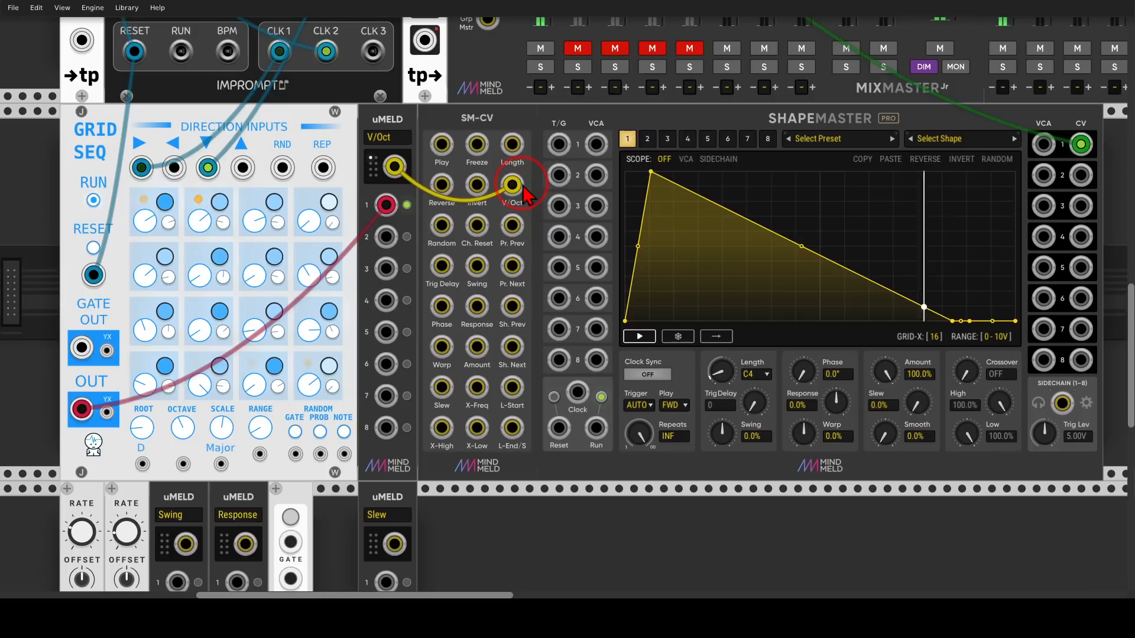
- Move the peak node of channel 1's shape slightly later, keeping it at full height
{"action": "scroll", "coordinate": [520, 195], "scroll_direction": "down", "scroll_amount": 2}
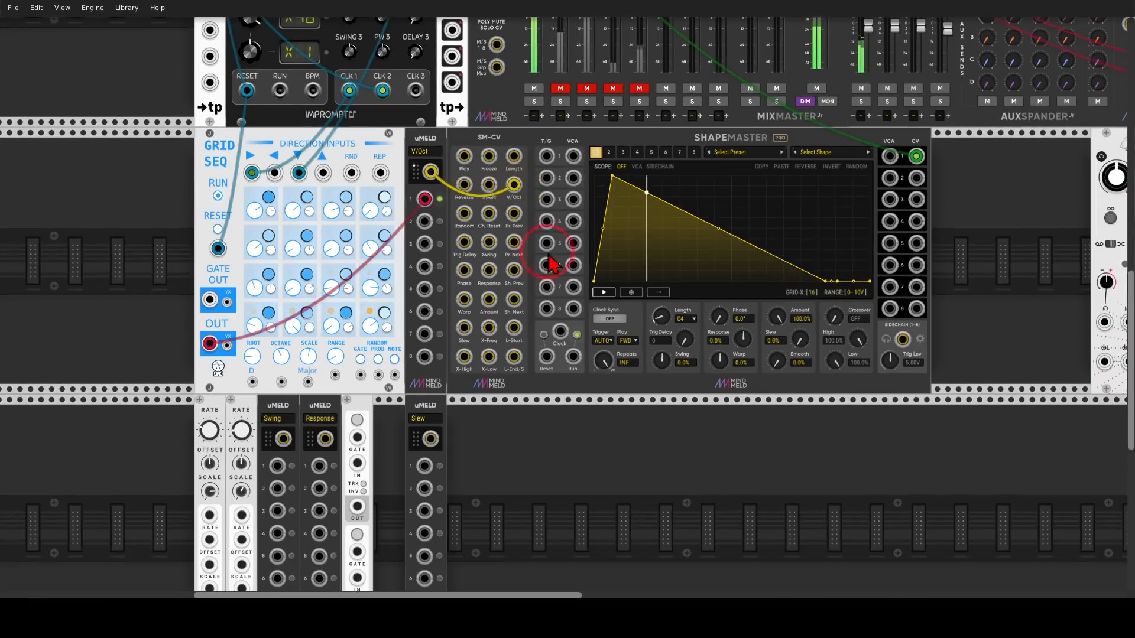
{"action": "left_click_drag", "start_coordinate": [669, 406], "coordinate": [583, 428]}
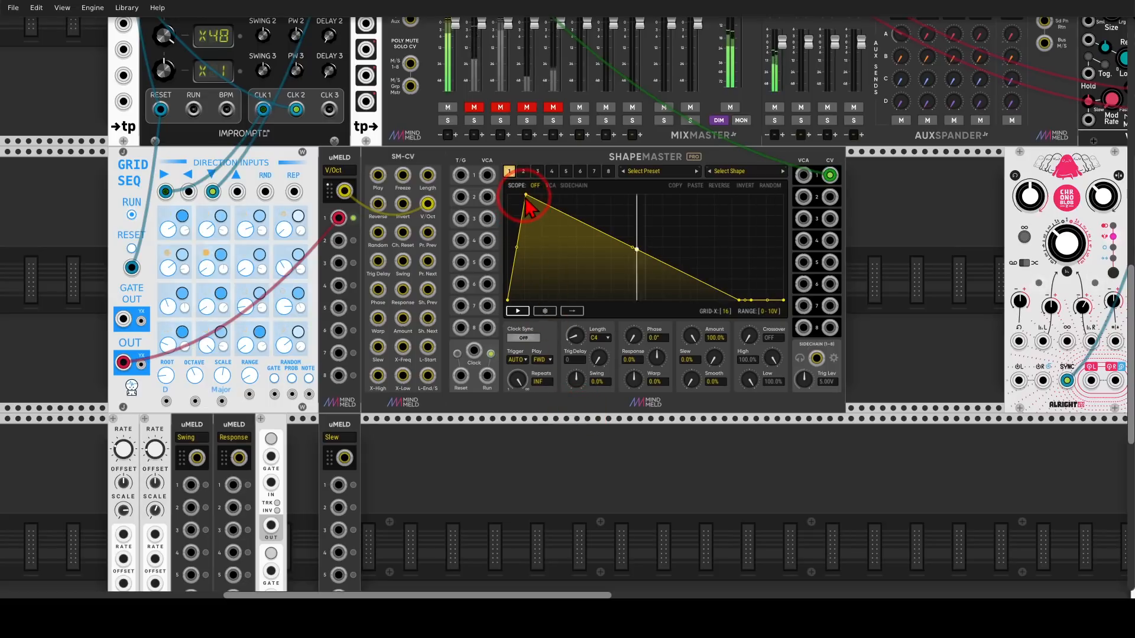
{"action": "left_click_drag", "start_coordinate": [525, 197], "coordinate": [545, 195]}
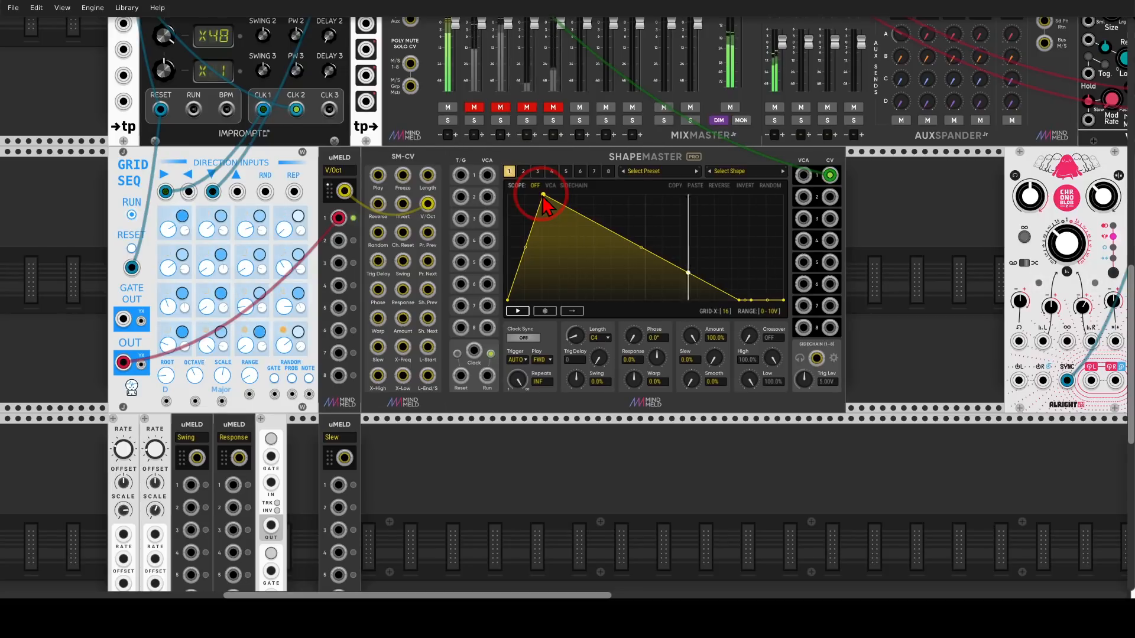
- Patch the first WALK module's output into input 1 of the Swing uMELD, and that uMELD's output into SM-CV's Swing input
{"action": "scroll", "coordinate": [544, 207], "scroll_direction": "down", "scroll_amount": 4}
{"action": "scroll", "coordinate": [412, 397], "scroll_direction": "up", "scroll_amount": 2}
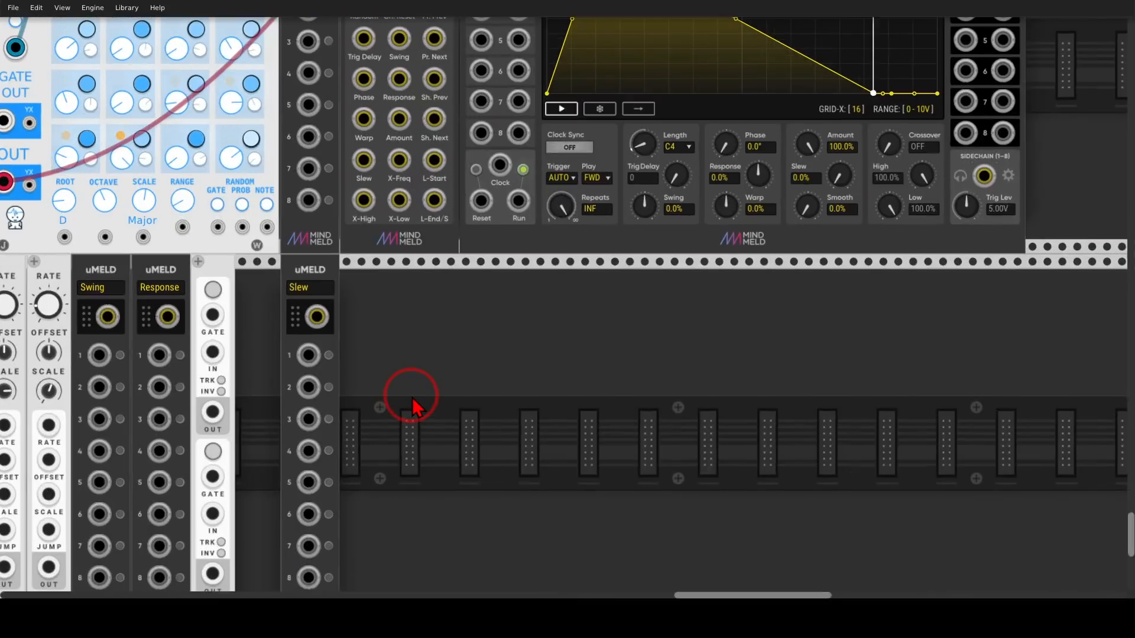
{"action": "left_click_drag", "start_coordinate": [411, 397], "coordinate": [550, 330]}
{"action": "scroll", "coordinate": [551, 329], "scroll_direction": "down", "scroll_amount": 1}
{"action": "left_click_drag", "start_coordinate": [583, 290], "coordinate": [586, 321]}
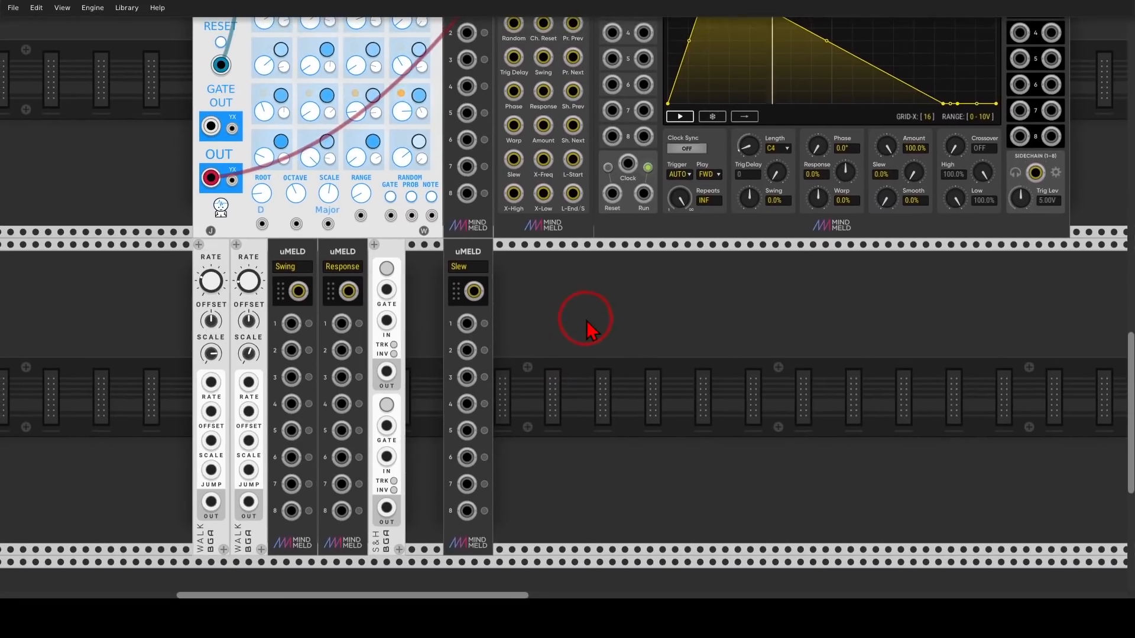
{"action": "mouse_move", "coordinate": [290, 233]}
{"action": "left_mouse_down"}
{"action": "mouse_move", "coordinate": [282, 260]}
{"action": "mouse_move", "coordinate": [268, 231]}
{"action": "left_mouse_up"}
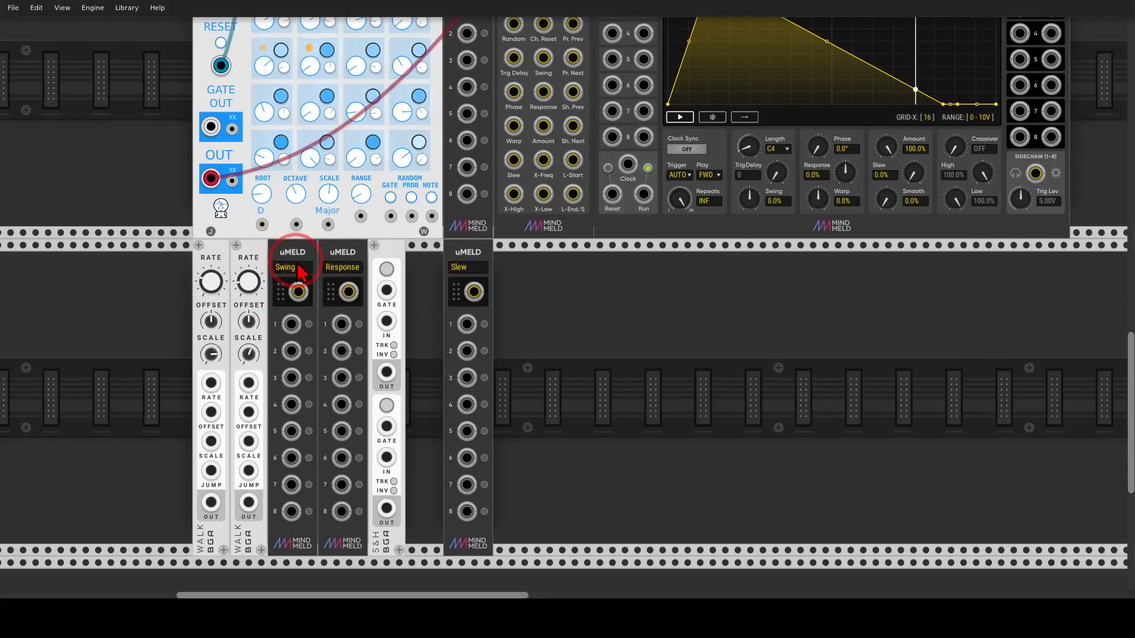
{"action": "left_click_drag", "start_coordinate": [299, 273], "coordinate": [327, 290]}
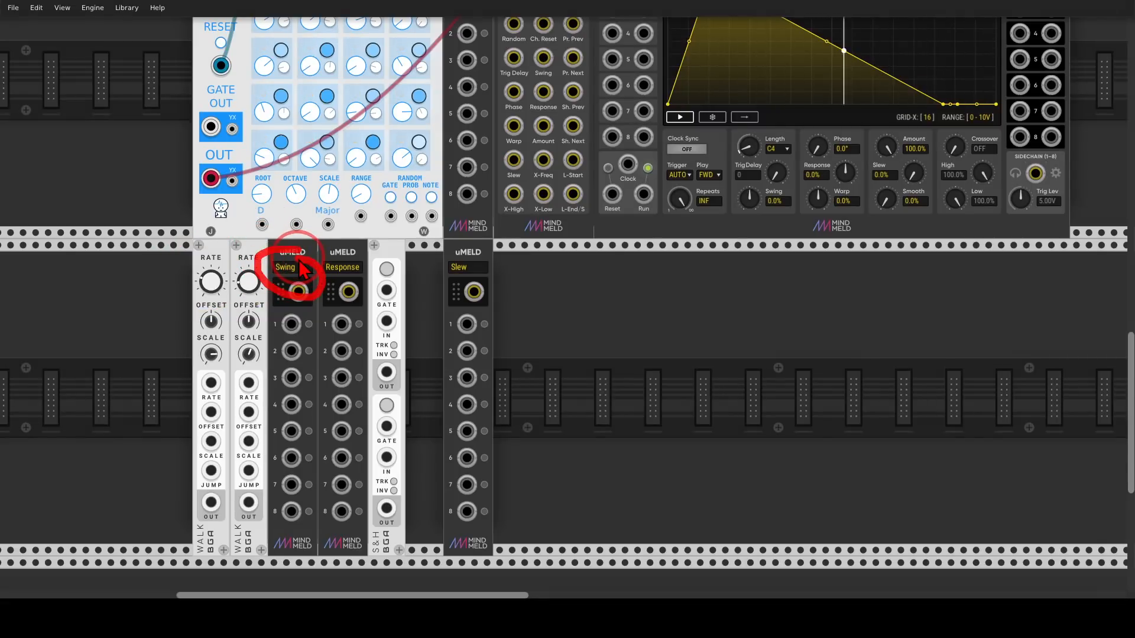
{"action": "left_click_drag", "start_coordinate": [211, 502], "coordinate": [291, 324]}
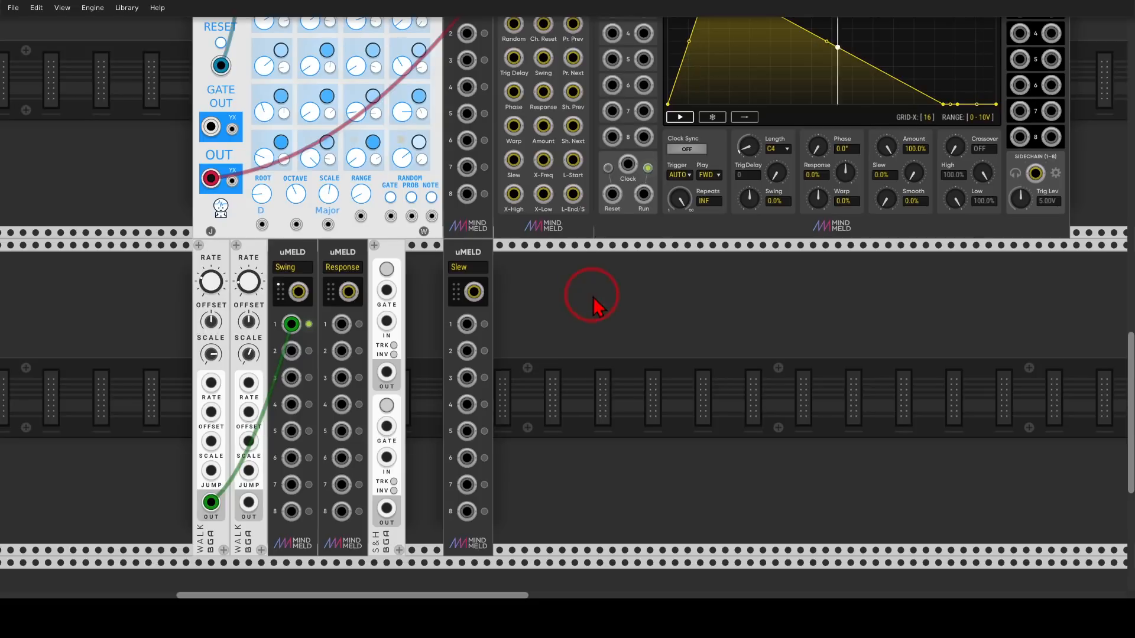
{"action": "left_click_drag", "start_coordinate": [593, 298], "coordinate": [528, 368]}
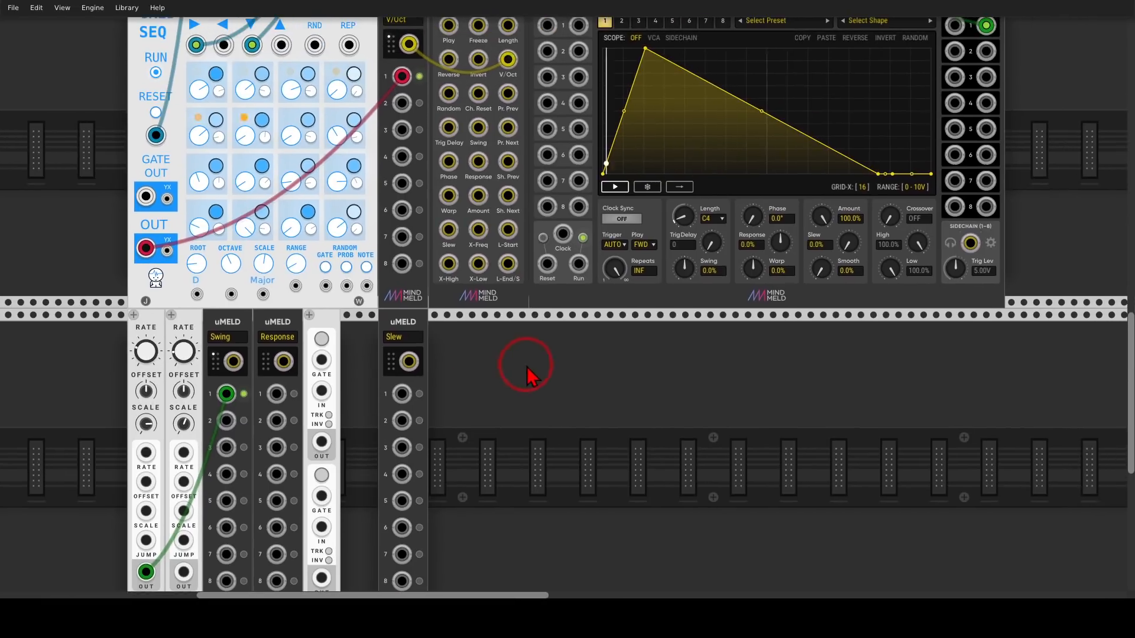
{"action": "left_click", "coordinate": [232, 362]}
{"action": "left_click", "coordinate": [478, 127]}
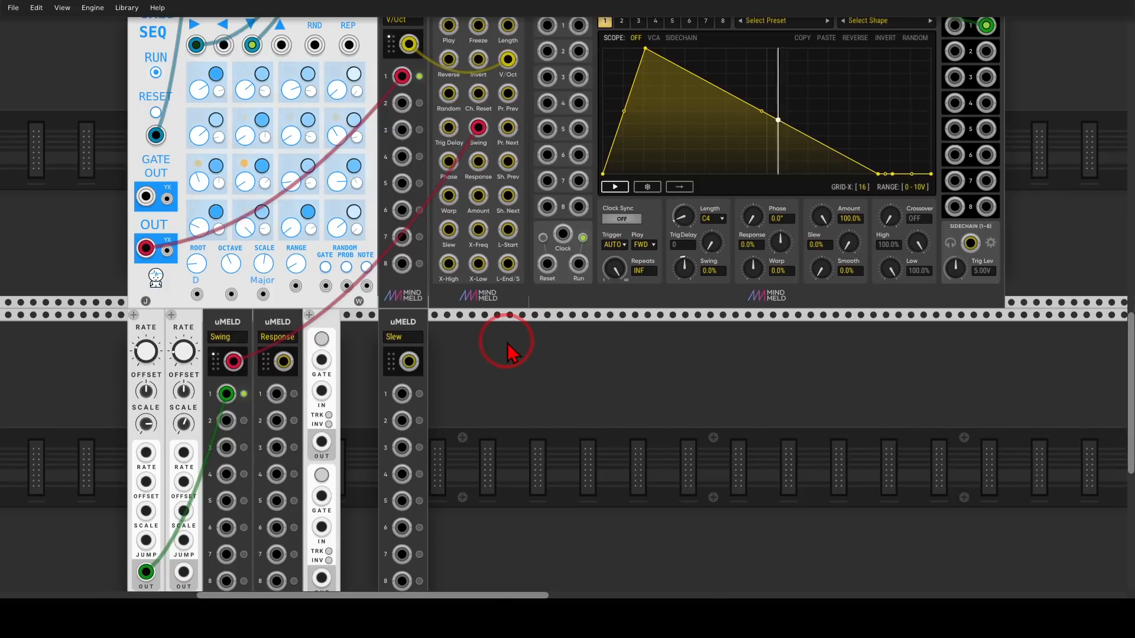
- Patch the second WALK module's output into input 1 of the Response uMELD, and that uMELD's output into SM-CV's Response input
{"action": "scroll", "coordinate": [504, 347], "scroll_direction": "down", "scroll_amount": 2}
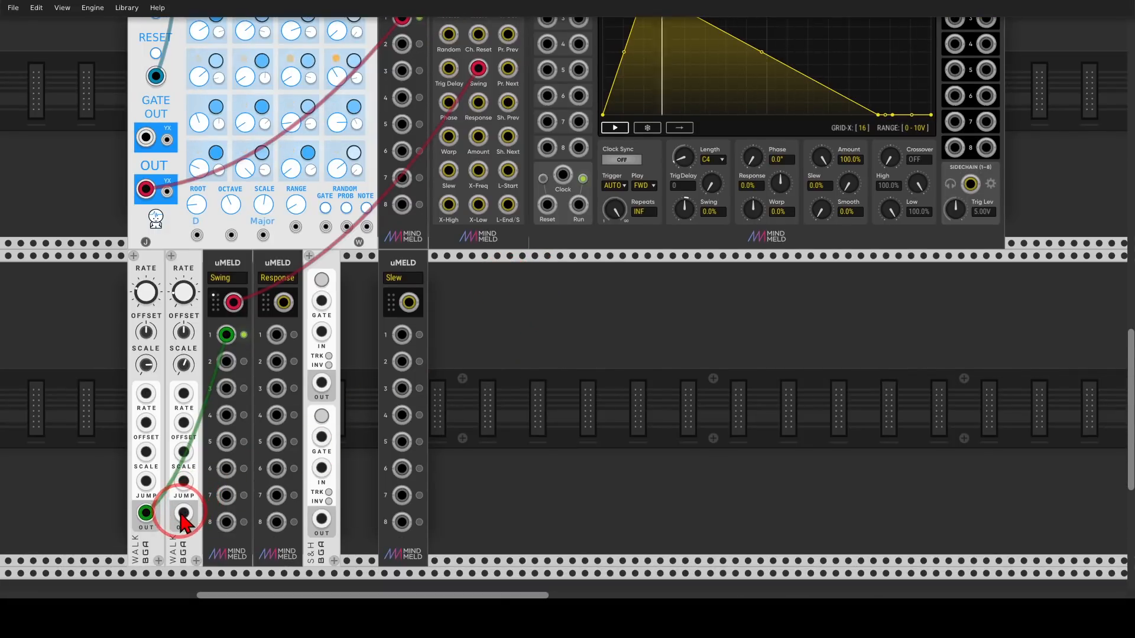
{"action": "left_click_drag", "start_coordinate": [183, 515], "coordinate": [478, 161]}
{"action": "scroll", "coordinate": [456, 375], "scroll_direction": "up", "scroll_amount": 2}
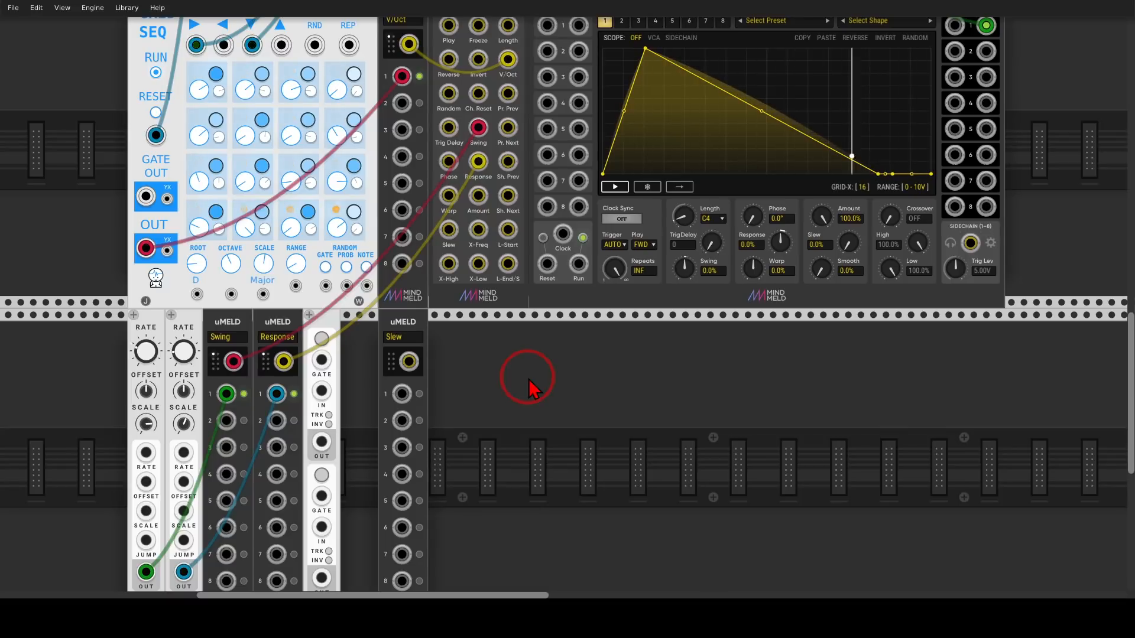
- Reroute channel 1's CV output into channel 2's VCA input, and patch channel 2's VCA output into MixMaster's first track
{"action": "scroll", "coordinate": [715, 396], "scroll_direction": "right", "scroll_amount": 3}
{"action": "scroll", "coordinate": [699, 410], "scroll_direction": "up", "scroll_amount": 3}
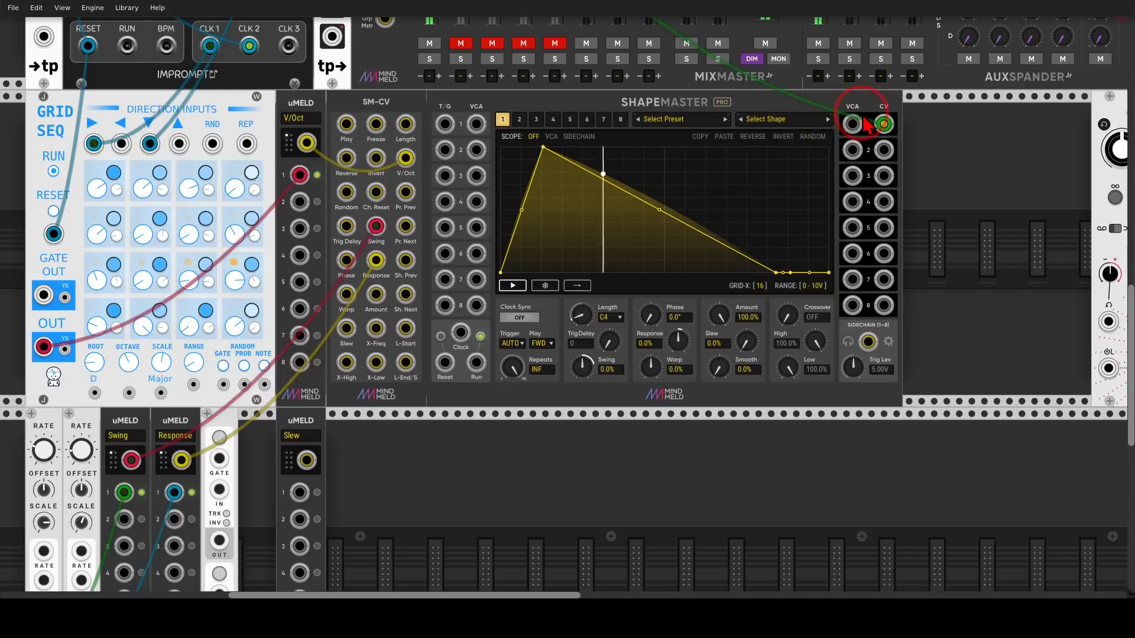
{"action": "left_click_drag", "start_coordinate": [881, 124], "coordinate": [478, 151]}
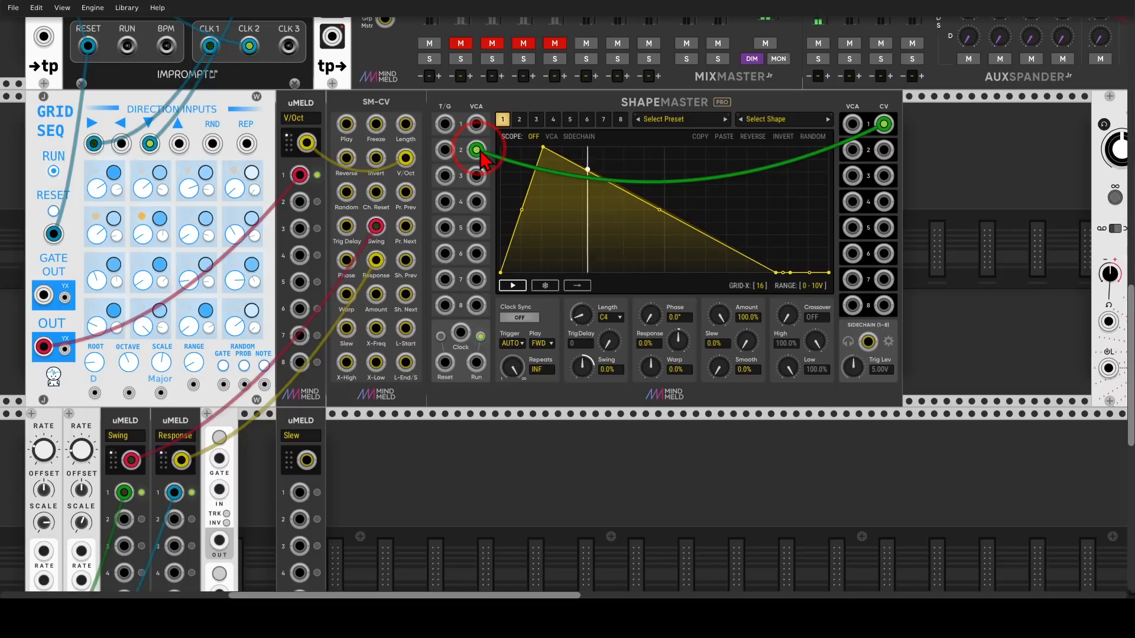
{"action": "left_click_drag", "start_coordinate": [852, 150], "coordinate": [429, 119]}
{"action": "scroll", "coordinate": [523, 272], "scroll_direction": "down", "scroll_amount": 5}
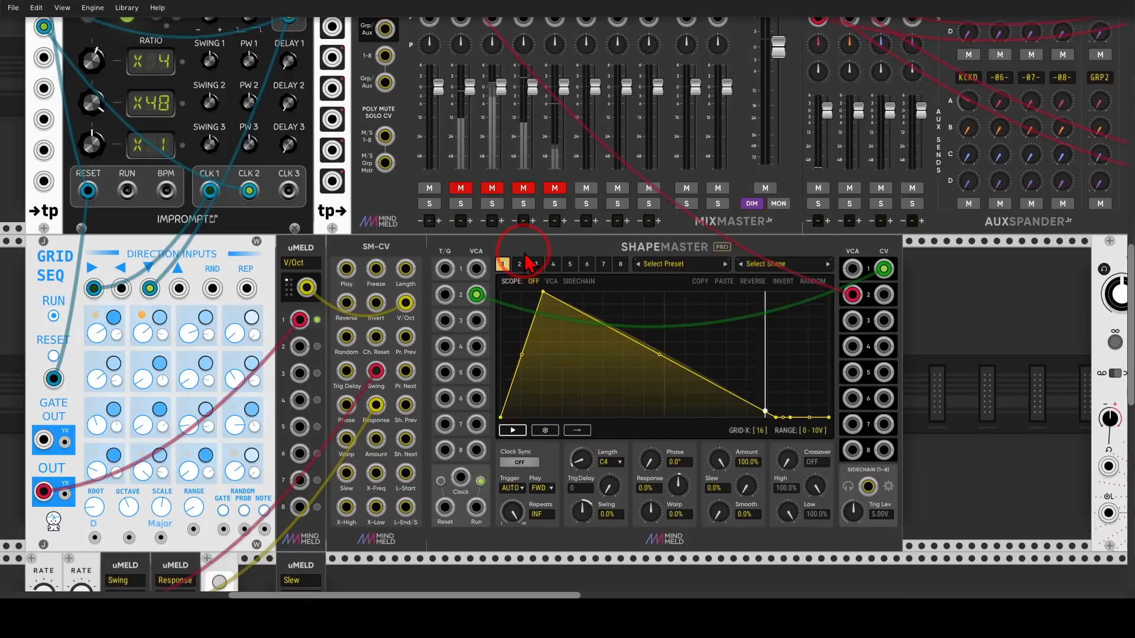
- Connect ShapeMaster's Clock and Reset inputs to the Impromptu clock's CLK 2 and RESET outputs, and patch GRID SEQ's gate output into channel 2's T/G input
{"action": "left_click", "coordinate": [519, 265]}
{"action": "scroll", "coordinate": [520, 265], "scroll_direction": "down", "scroll_amount": 2}
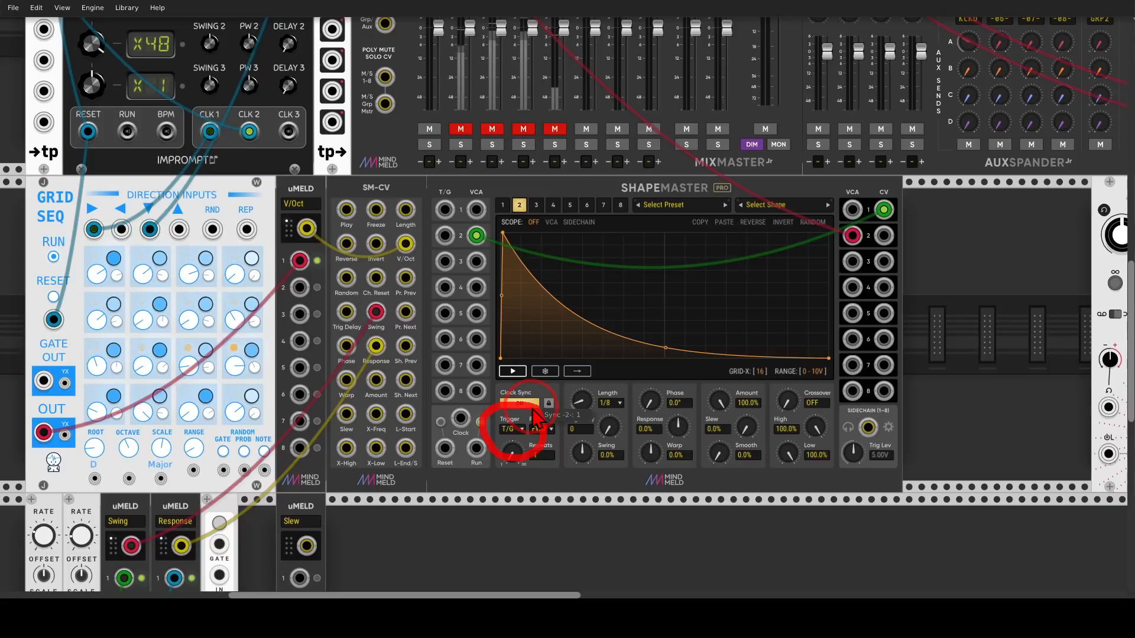
{"action": "scroll", "coordinate": [481, 416], "scroll_direction": "left", "scroll_amount": 3}
{"action": "scroll", "coordinate": [481, 416], "scroll_direction": "up", "scroll_amount": 1}
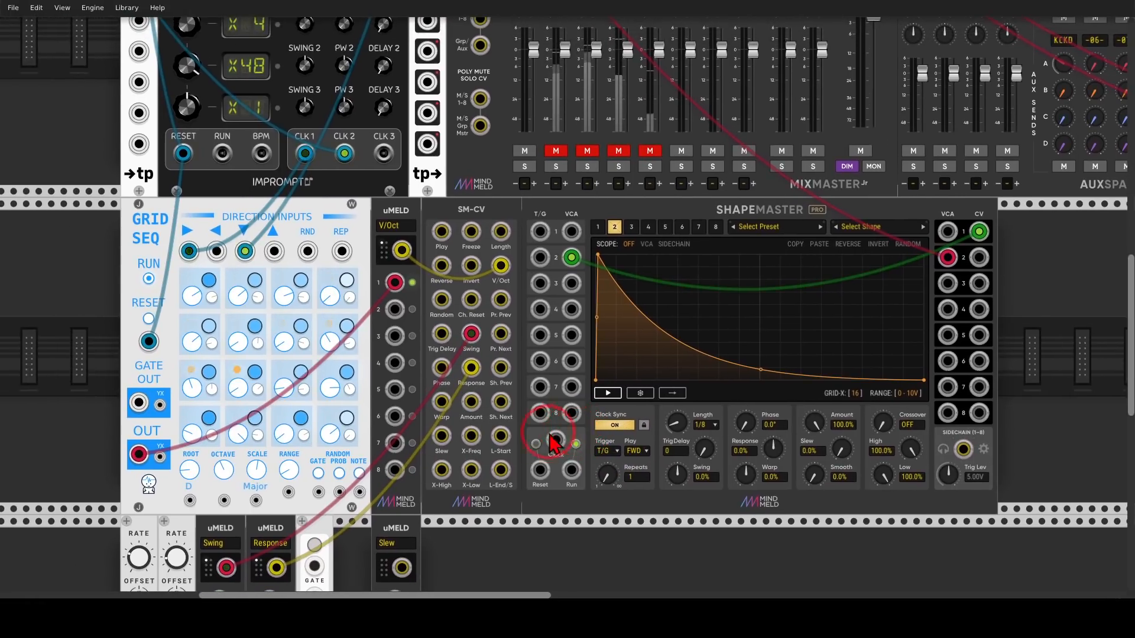
{"action": "left_click_drag", "start_coordinate": [554, 442], "coordinate": [344, 154]}
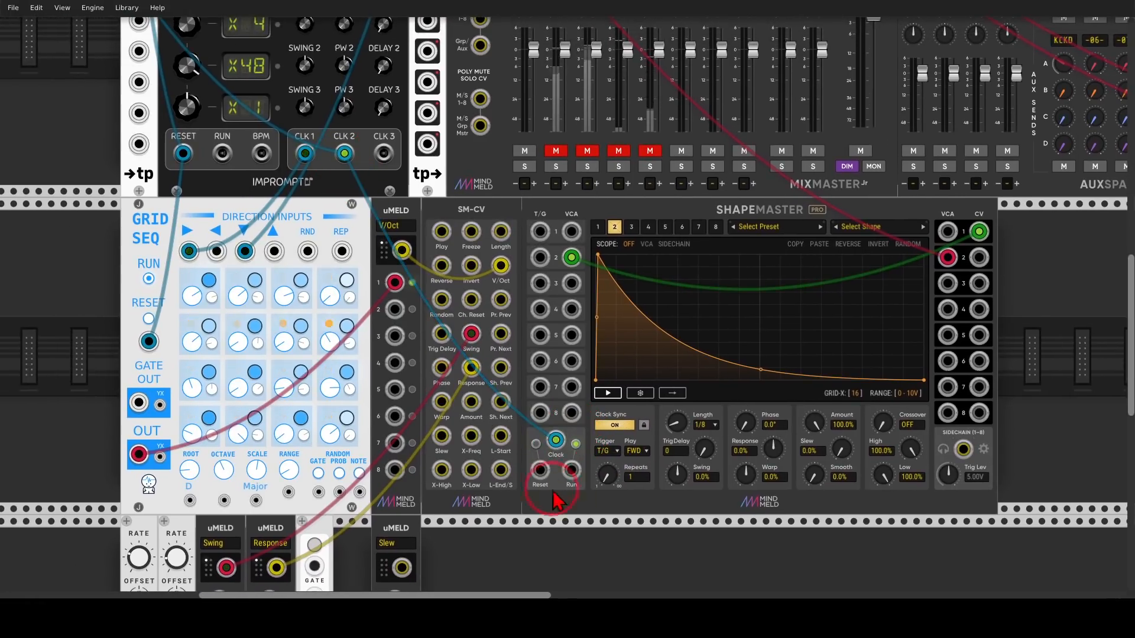
{"action": "left_click_drag", "start_coordinate": [540, 470], "coordinate": [182, 153]}
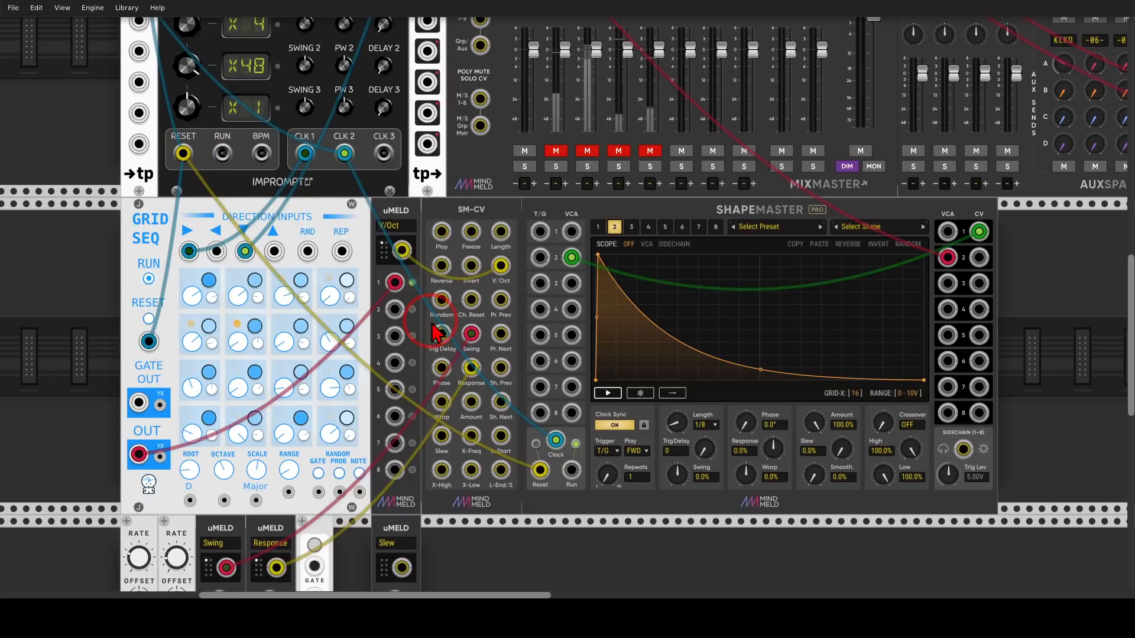
{"action": "left_click_drag", "start_coordinate": [436, 334], "coordinate": [535, 272]}
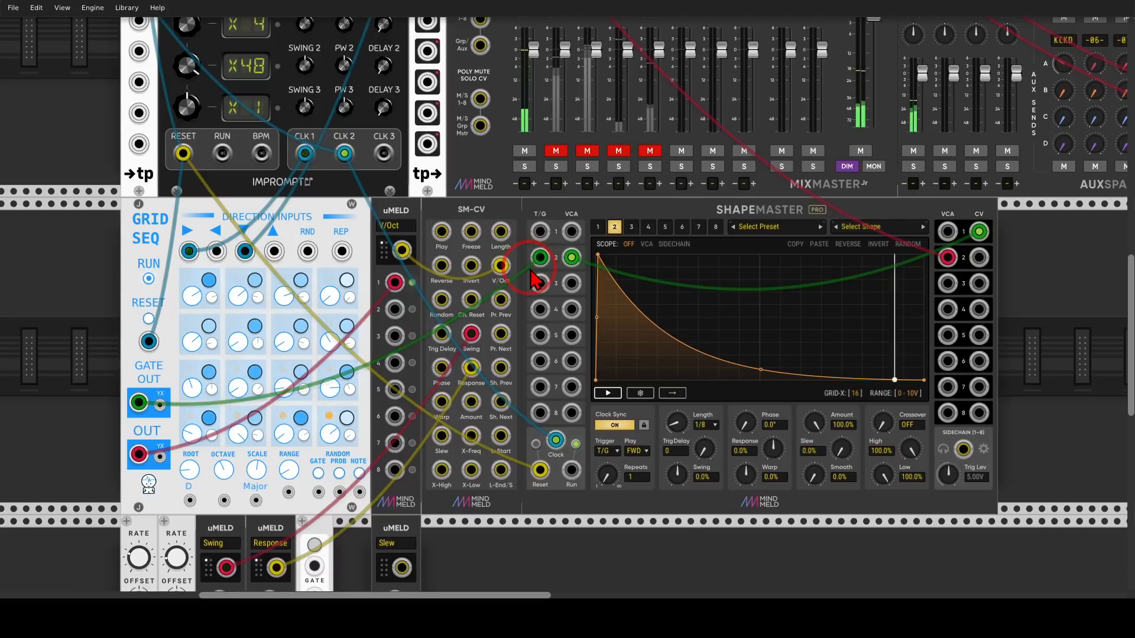
{"action": "scroll", "coordinate": [532, 271], "scroll_direction": "down", "scroll_amount": 3}
{"action": "left_click_drag", "start_coordinate": [689, 489], "coordinate": [656, 446]}
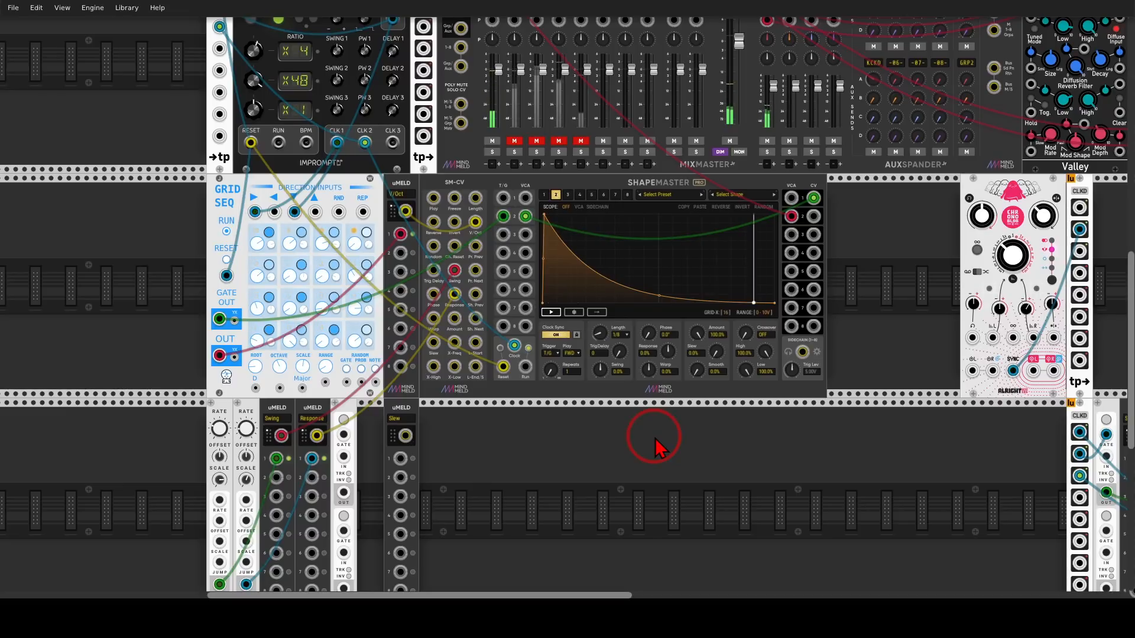
{"action": "scroll", "coordinate": [647, 437], "scroll_direction": "down", "scroll_amount": 2}
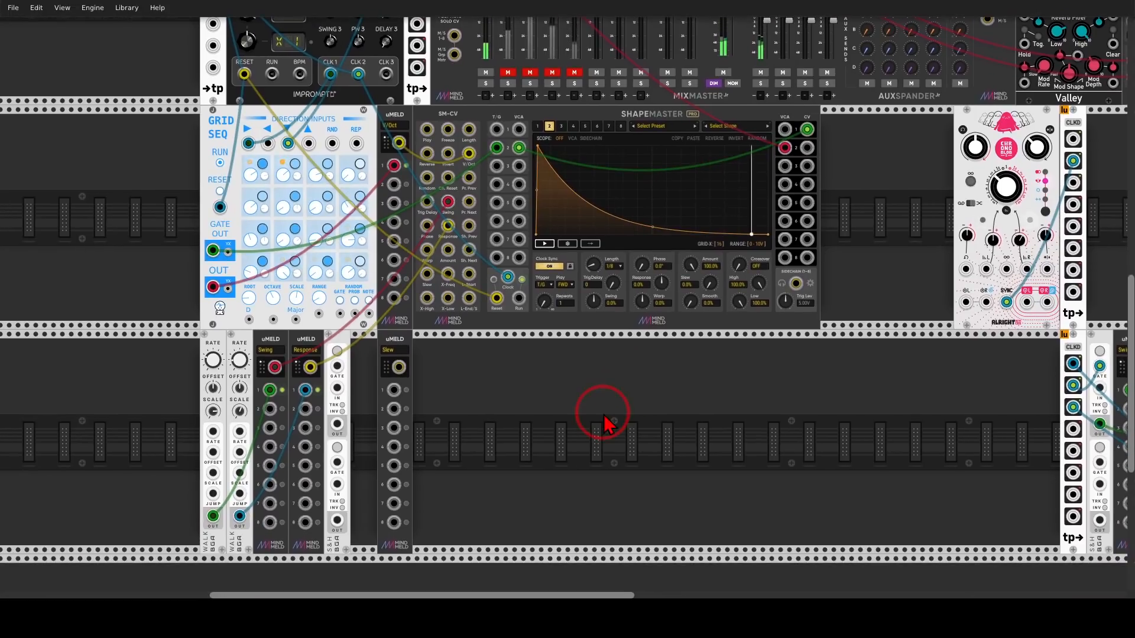
{"action": "scroll", "coordinate": [609, 423], "scroll_direction": "up", "scroll_amount": 3, "text": "ctrl"}
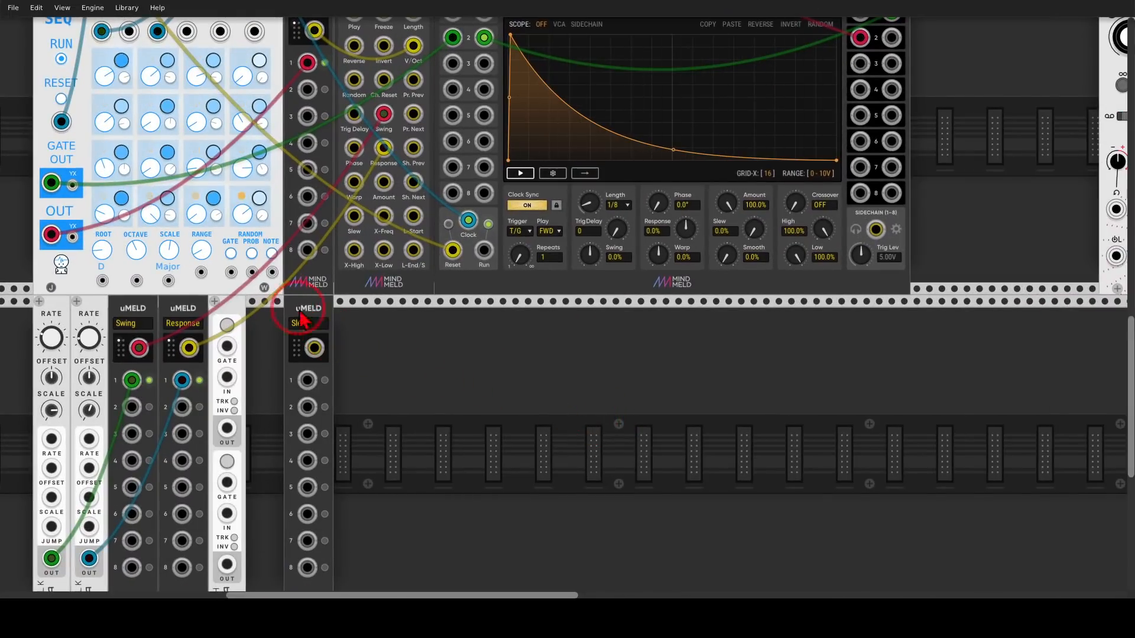
- Try out channel 2's Response and reset it to its default
{"action": "mouse_move", "coordinate": [260, 296]}
{"action": "left_mouse_down"}
{"action": "mouse_move", "coordinate": [228, 414]}
{"action": "mouse_move", "coordinate": [258, 305]}
{"action": "left_mouse_up"}
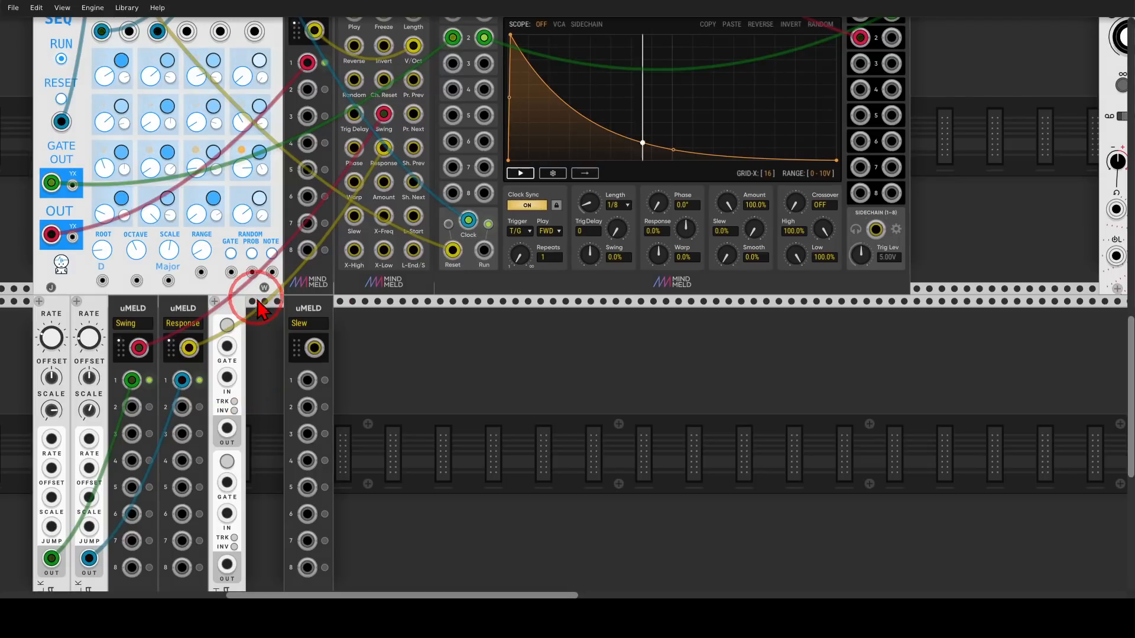
{"action": "scroll", "coordinate": [629, 306], "scroll_direction": "up", "scroll_amount": 2}
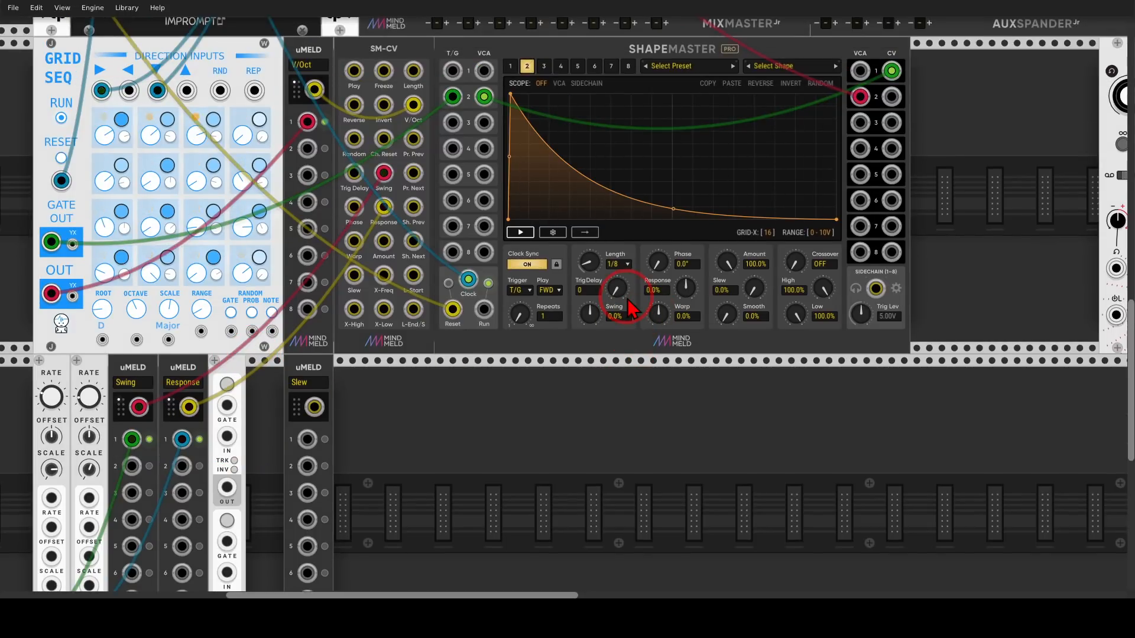
{"action": "left_click_drag", "start_coordinate": [685, 288], "coordinate": [567, 298]}
{"action": "double_click", "coordinate": [686, 288]}
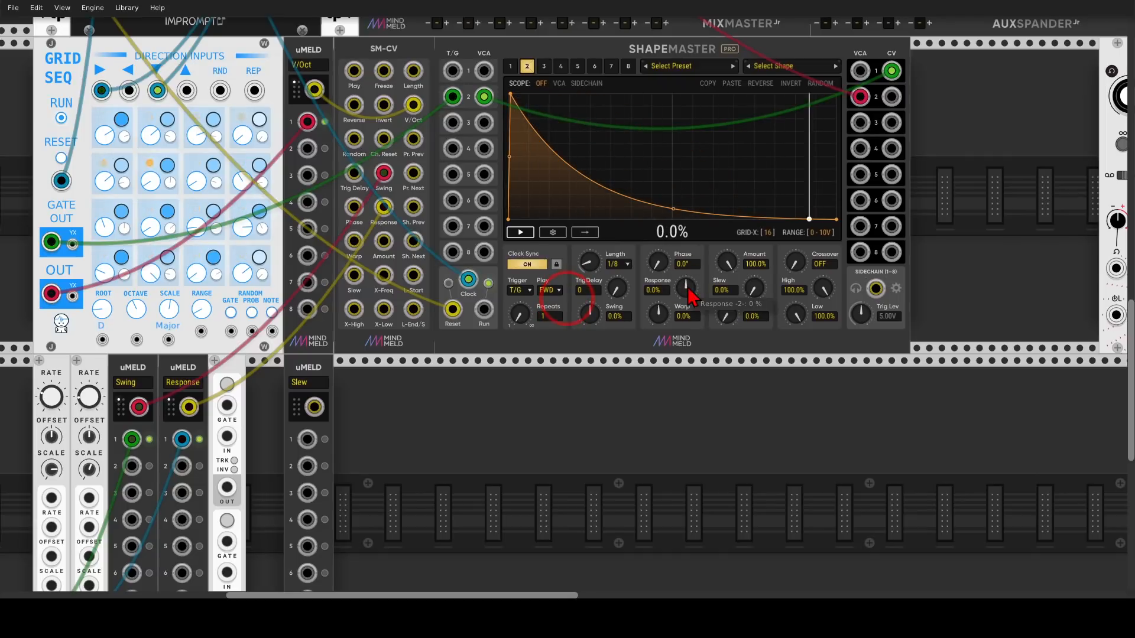
- Patch GRID SEQ's gate output into the S&H's first gate input, and the first S&H output into input 2 of the Response uMELD
{"action": "left_click_drag", "start_coordinate": [455, 422], "coordinate": [521, 312]}
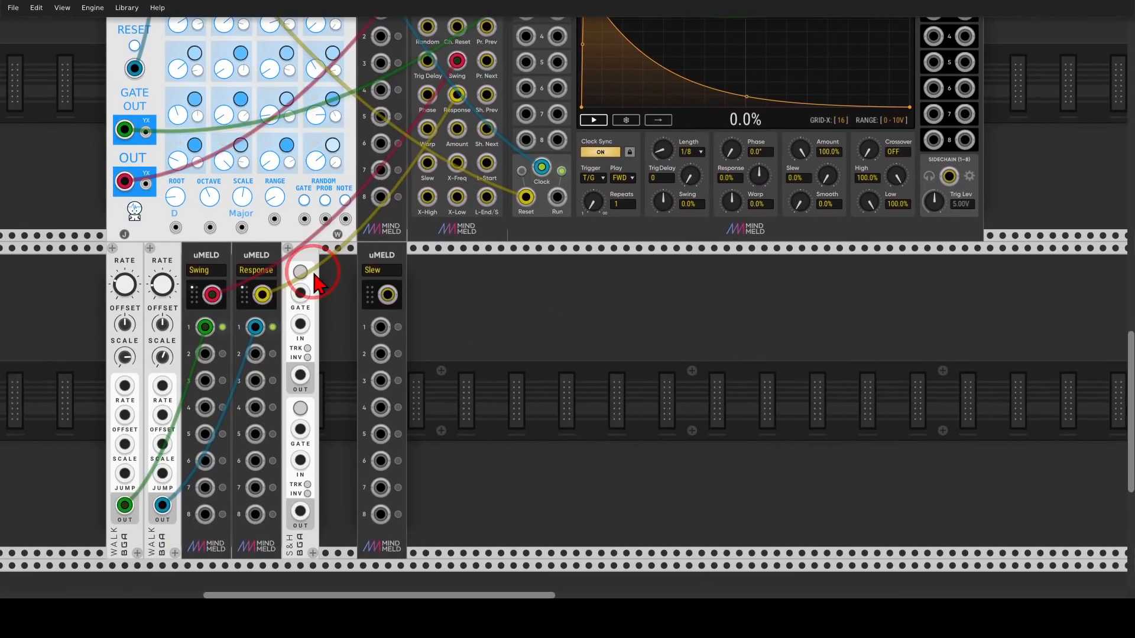
{"action": "scroll", "coordinate": [304, 311], "scroll_direction": "up", "scroll_amount": 2}
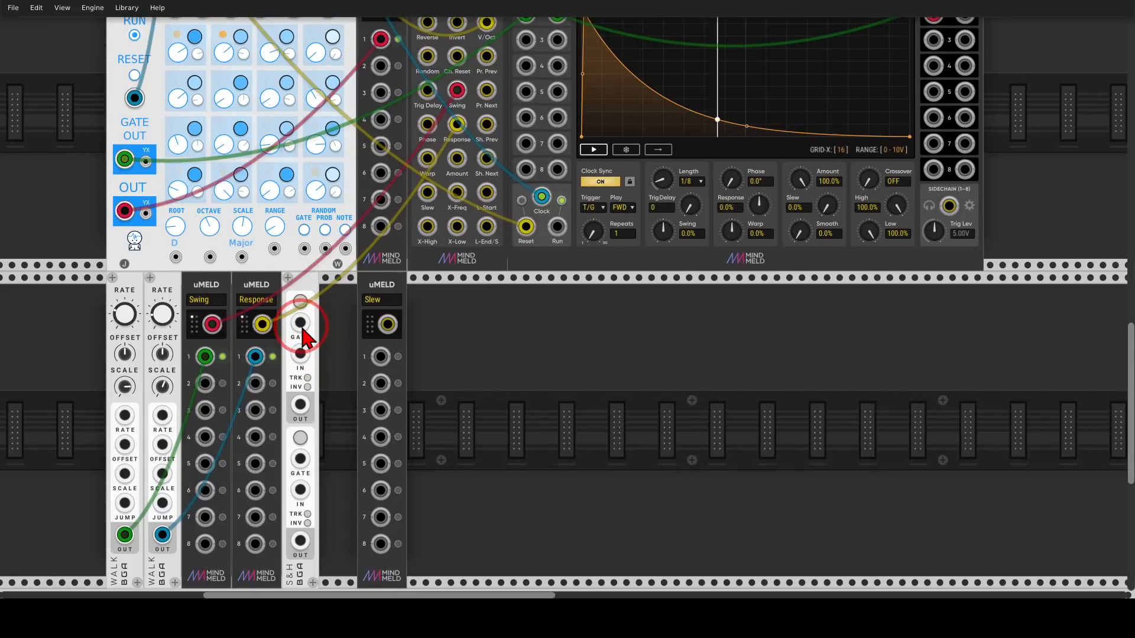
{"action": "scroll", "coordinate": [303, 337], "scroll_direction": "up", "scroll_amount": 2}
{"action": "left_click_drag", "start_coordinate": [300, 352], "coordinate": [124, 189]}
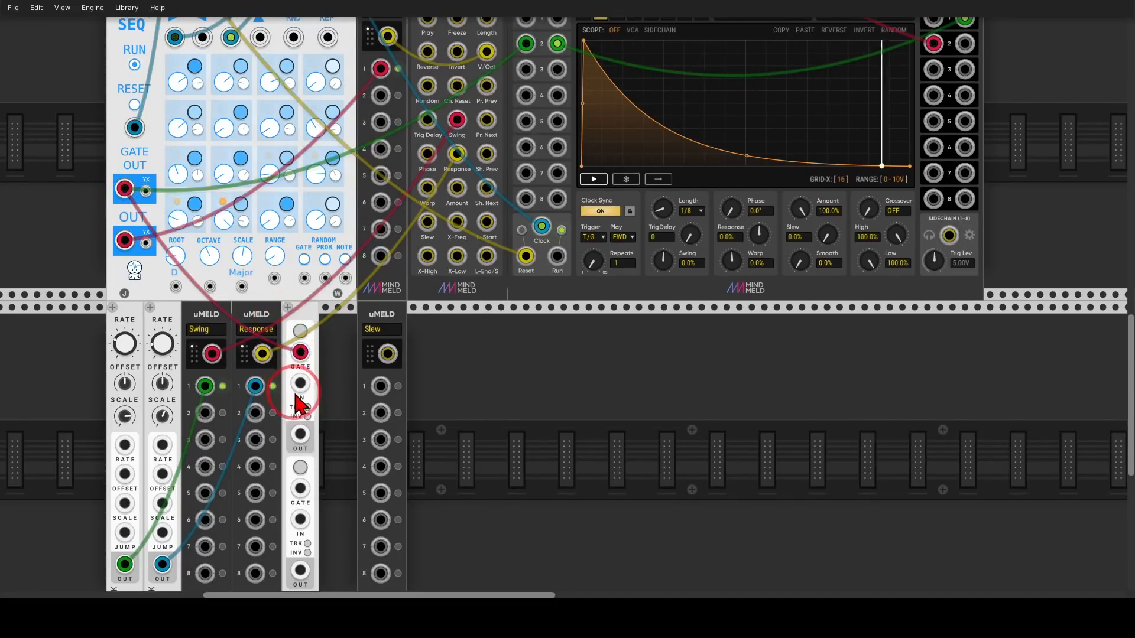
{"action": "mouse_move", "coordinate": [281, 397]}
{"action": "left_mouse_down"}
{"action": "mouse_move", "coordinate": [221, 403]}
{"action": "mouse_move", "coordinate": [283, 394]}
{"action": "mouse_move", "coordinate": [278, 387]}
{"action": "left_mouse_up"}
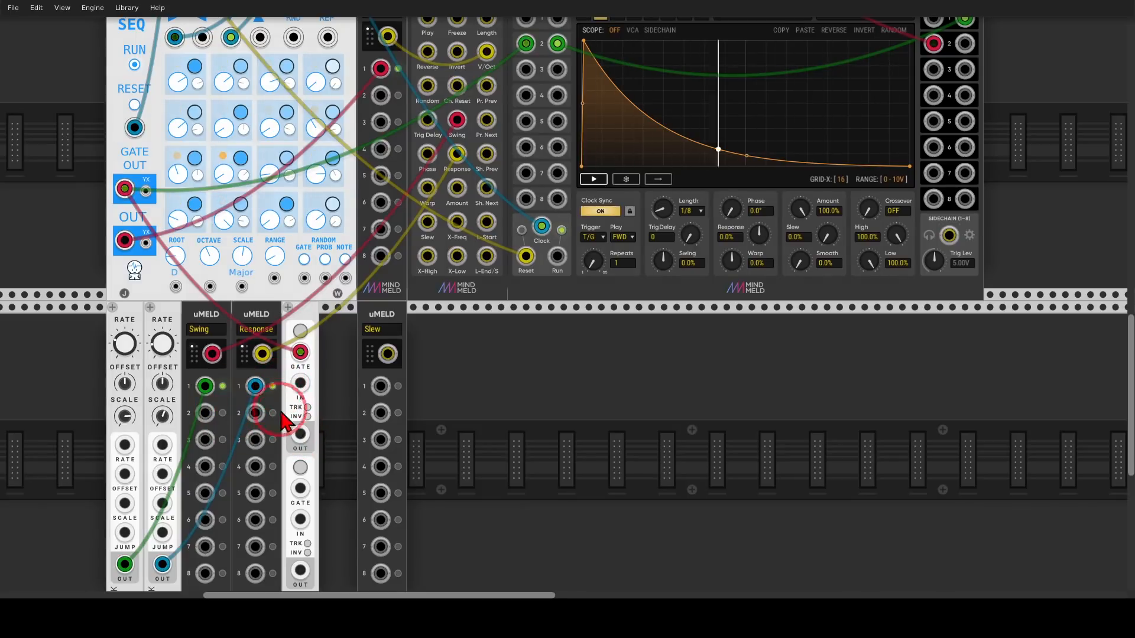
{"action": "left_click_drag", "start_coordinate": [300, 435], "coordinate": [255, 412]}
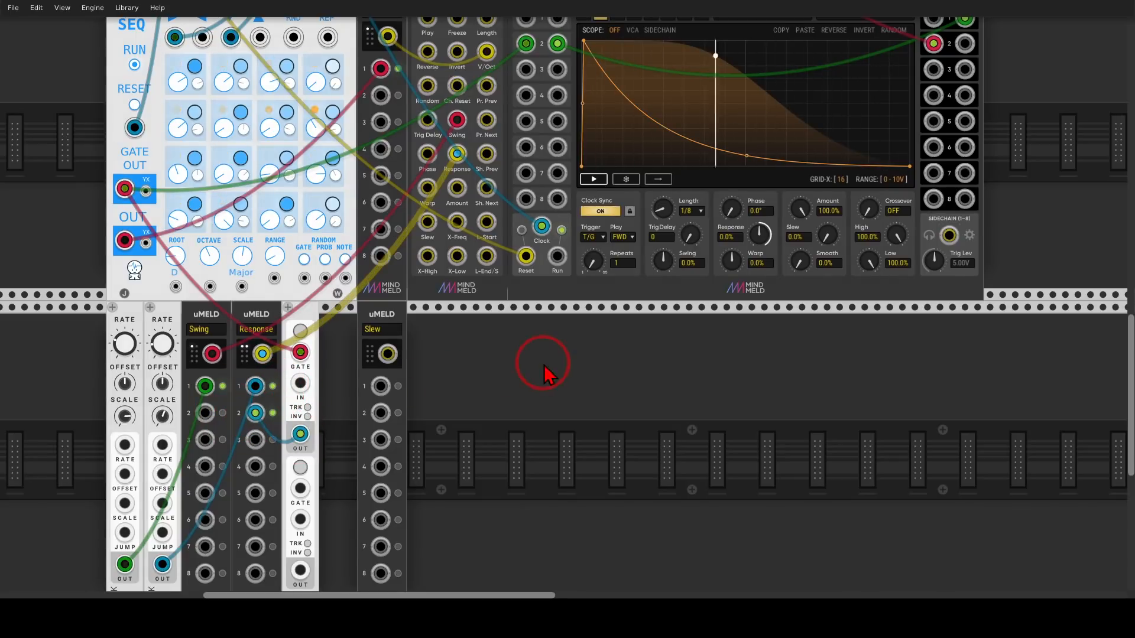
- Select ShapeMaster channel 1 and shift its shape's peak node closer to the start to steepen the rise
{"action": "left_click_drag", "start_coordinate": [633, 380], "coordinate": [545, 485]}
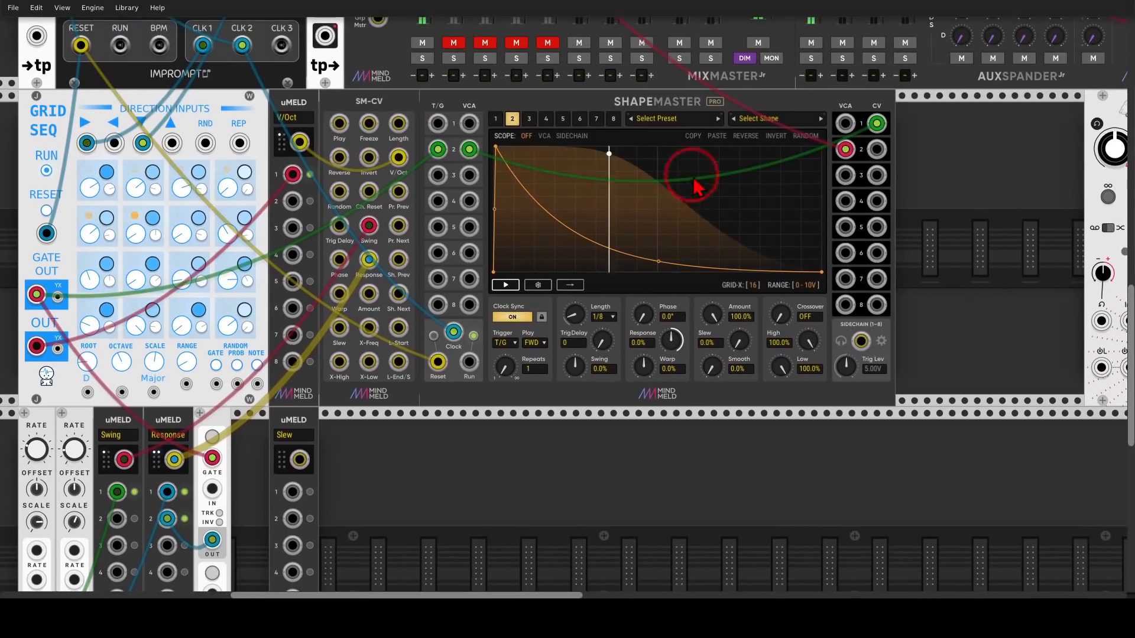
{"action": "mouse_move", "coordinate": [696, 187]}
{"action": "left_mouse_down"}
{"action": "mouse_move", "coordinate": [537, 317]}
{"action": "mouse_move", "coordinate": [697, 139]}
{"action": "left_mouse_up"}
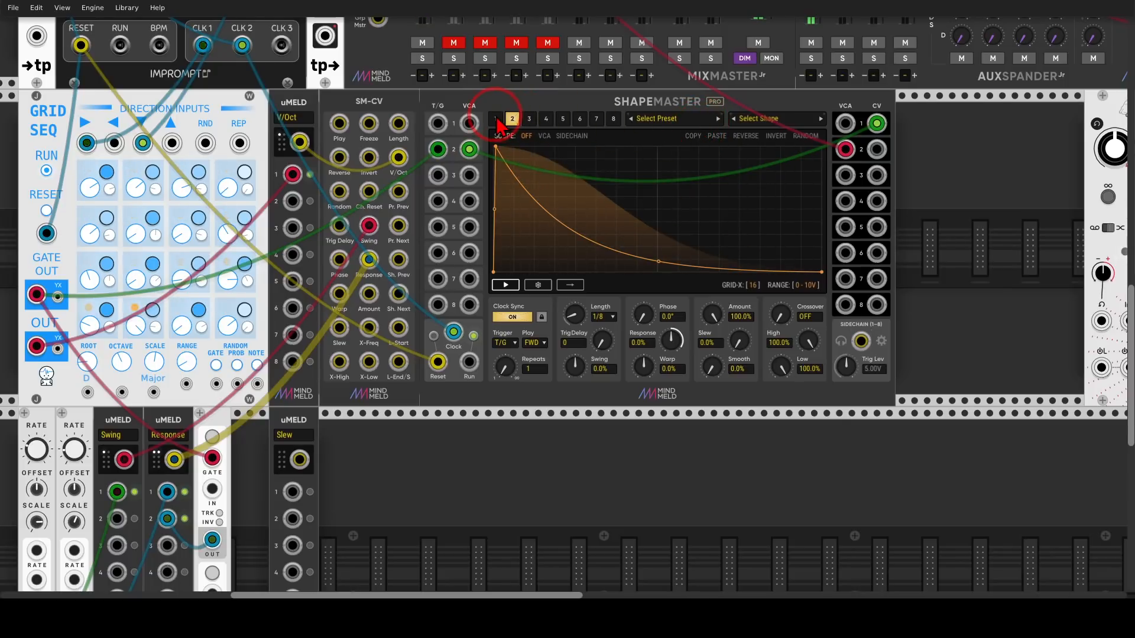
{"action": "left_click", "coordinate": [495, 118]}
{"action": "scroll", "coordinate": [759, 452], "scroll_direction": "right", "scroll_amount": 1}
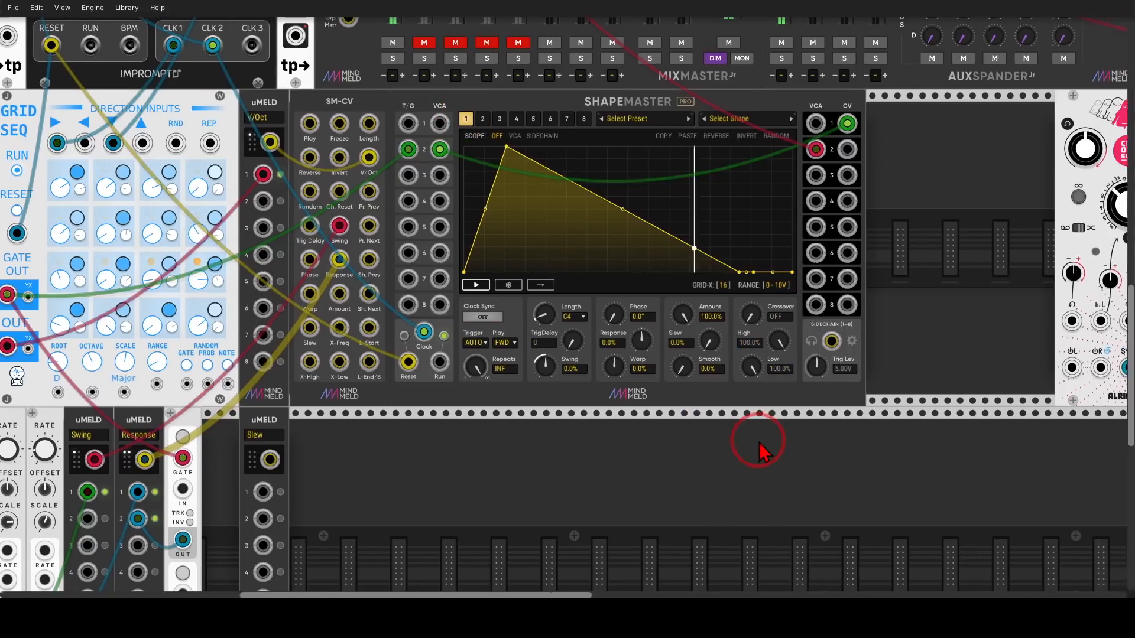
{"action": "scroll", "coordinate": [759, 452], "scroll_direction": "right", "scroll_amount": 2}
{"action": "left_click_drag", "start_coordinate": [449, 156], "coordinate": [428, 154]}
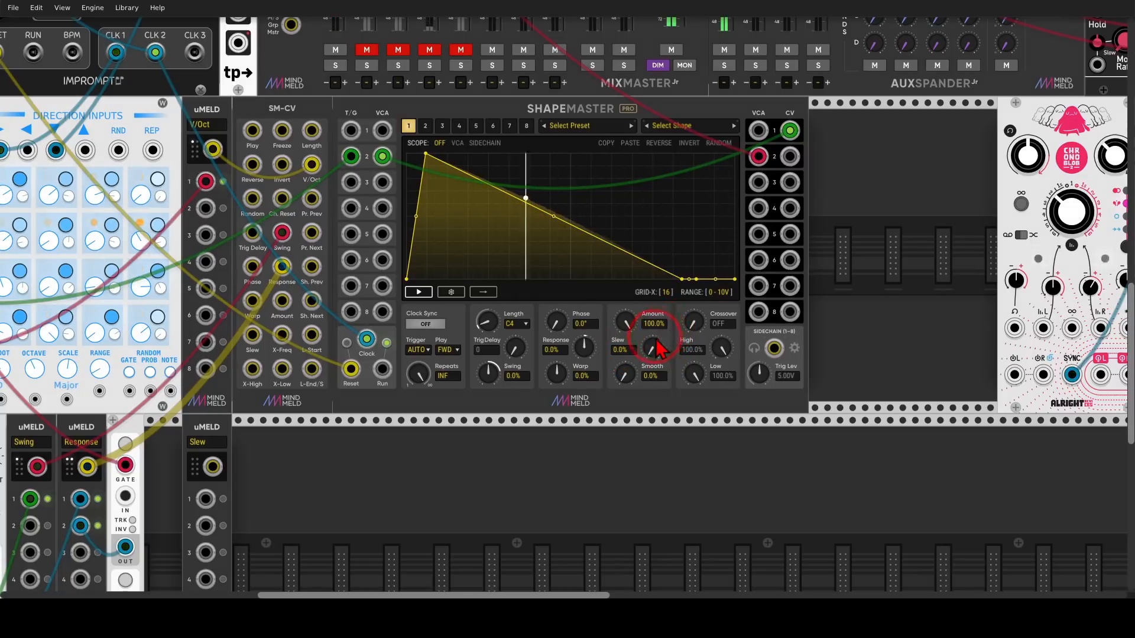
- Patch the second S&H output into input 1 of the Slew uMELD, and that uMELD's output into SM-CV's Slew input
{"action": "left_click_drag", "start_coordinate": [658, 349], "coordinate": [635, 361]}
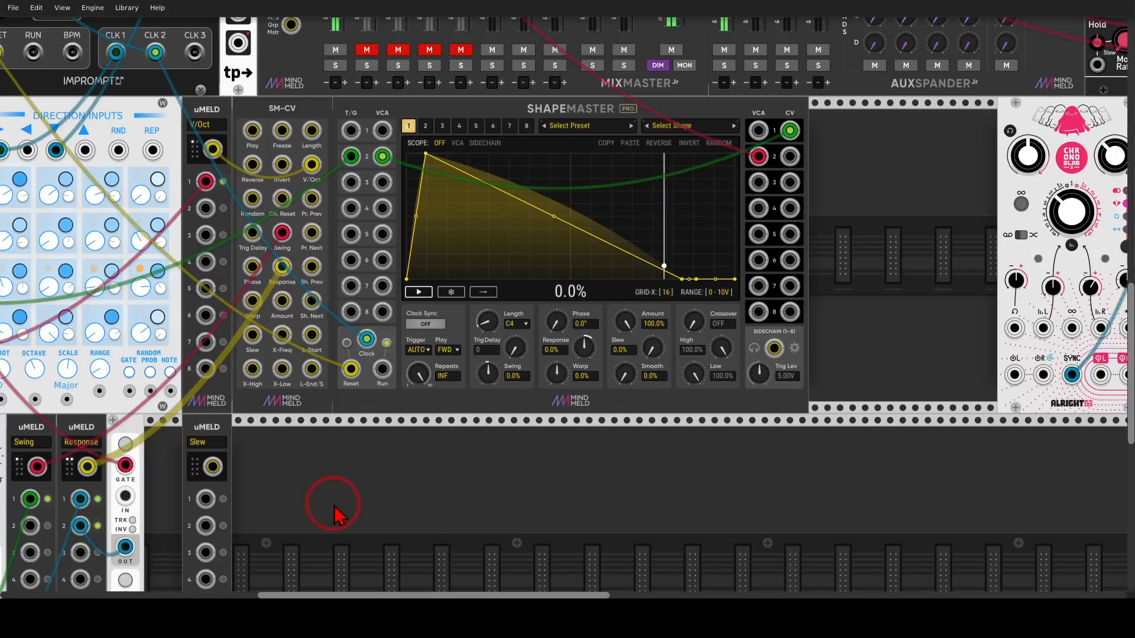
{"action": "left_click_drag", "start_coordinate": [341, 500], "coordinate": [584, 316]}
{"action": "mouse_move", "coordinate": [475, 232]}
{"action": "left_mouse_down"}
{"action": "mouse_move", "coordinate": [433, 235]}
{"action": "mouse_move", "coordinate": [466, 292]}
{"action": "mouse_move", "coordinate": [490, 240]}
{"action": "left_mouse_up"}
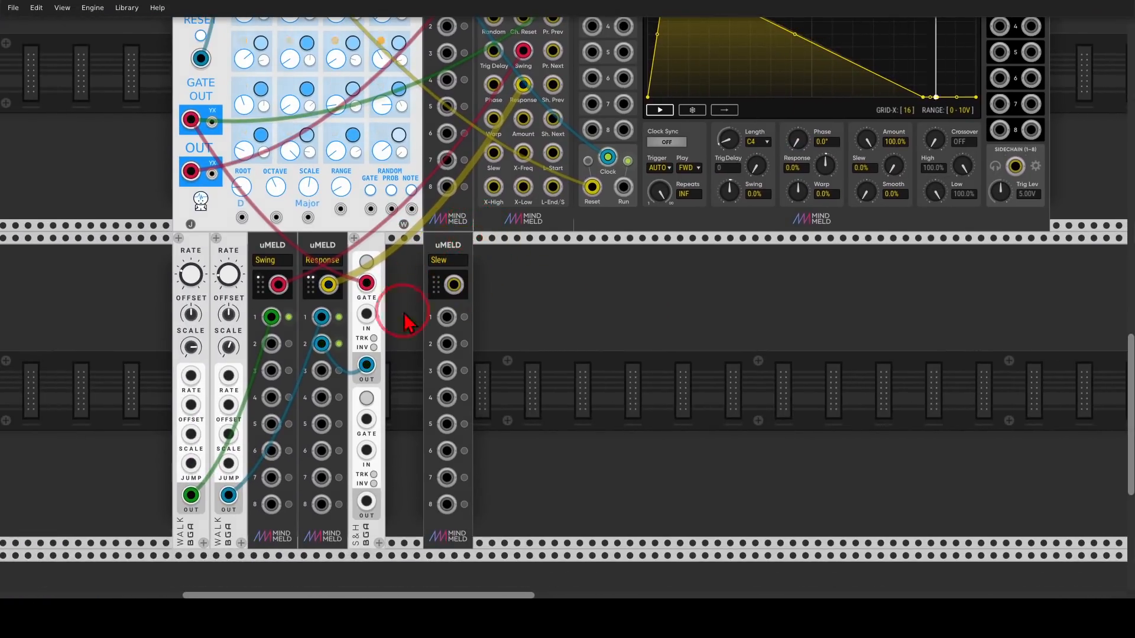
{"action": "left_click_drag", "start_coordinate": [366, 501], "coordinate": [447, 318]}
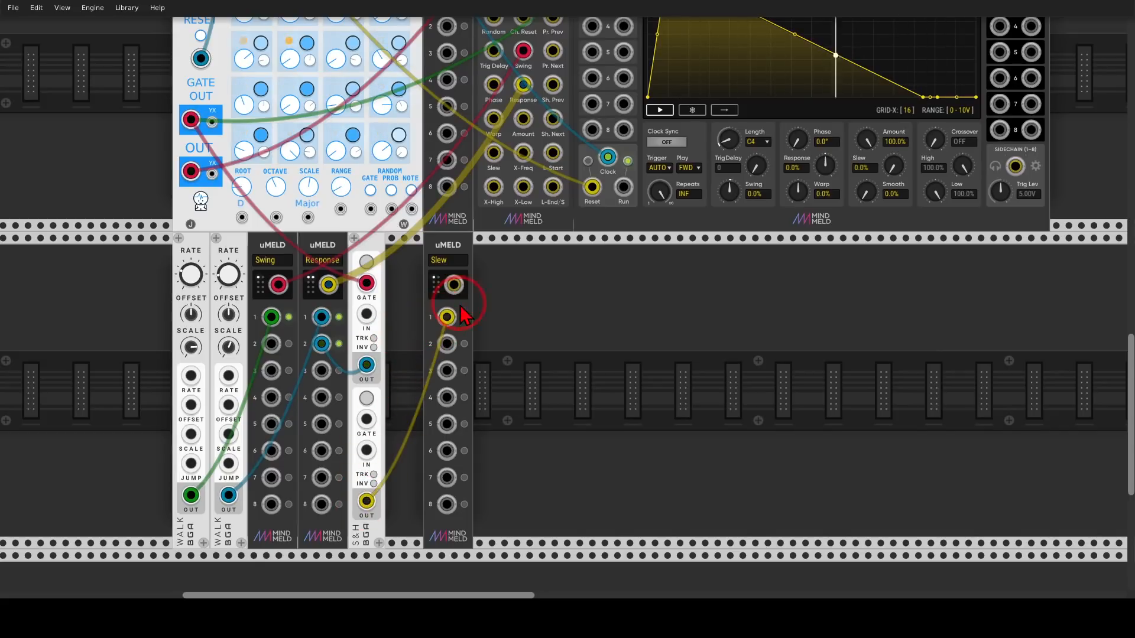
{"action": "scroll", "coordinate": [487, 325], "scroll_direction": "up", "scroll_amount": 3}
{"action": "left_click_drag", "start_coordinate": [454, 375], "coordinate": [495, 243]}
- Move the peak node of channel 1's shape to the very start to form a falling sawtooth
{"action": "left_click_drag", "start_coordinate": [791, 365], "coordinate": [636, 433]}
{"action": "mouse_move", "coordinate": [760, 289]}
{"action": "left_mouse_down"}
{"action": "mouse_move", "coordinate": [689, 334]}
{"action": "mouse_move", "coordinate": [773, 304]}
{"action": "mouse_move", "coordinate": [759, 288]}
{"action": "left_mouse_up"}
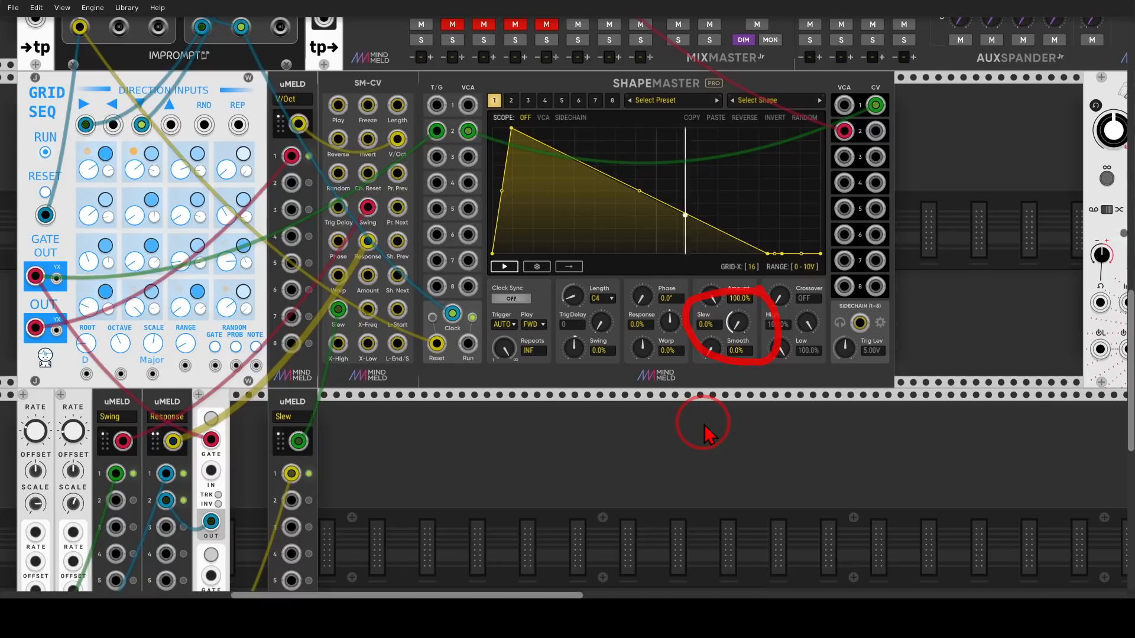
{"action": "scroll", "coordinate": [767, 423], "scroll_direction": "up", "scroll_amount": 2}
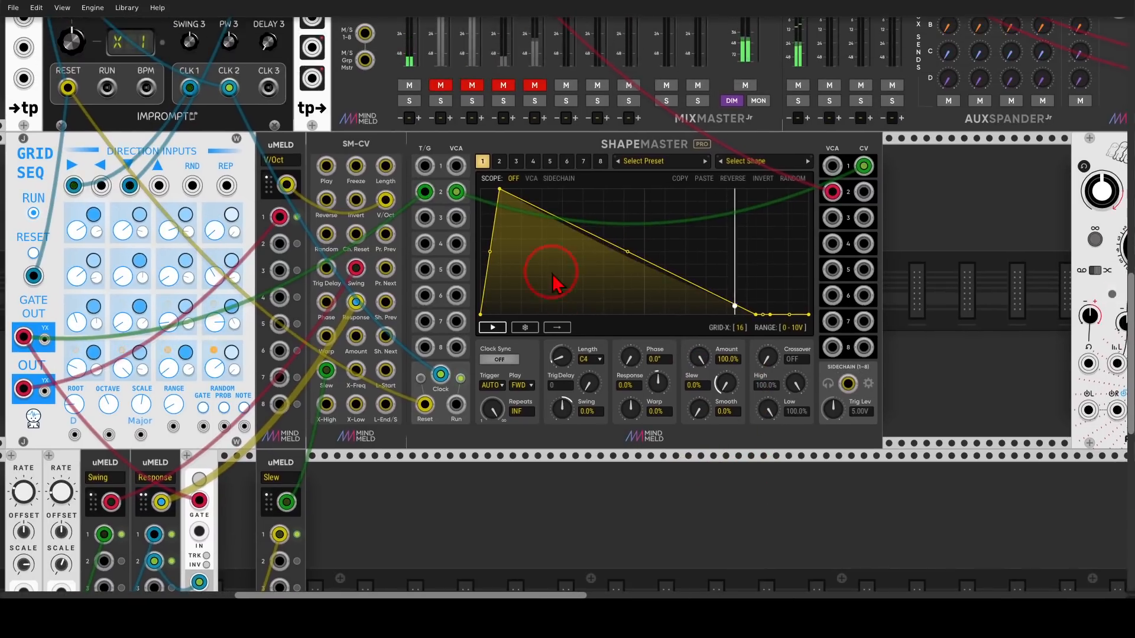
{"action": "left_click_drag", "start_coordinate": [498, 189], "coordinate": [480, 190]}
- Reroute MixMaster's first track to take its left and right inputs from Chronoblob's outputs instead of channel 2's VCA output
{"action": "left_click_drag", "start_coordinate": [993, 326], "coordinate": [751, 318]}
{"action": "scroll", "coordinate": [746, 309], "scroll_direction": "down", "scroll_amount": 2}
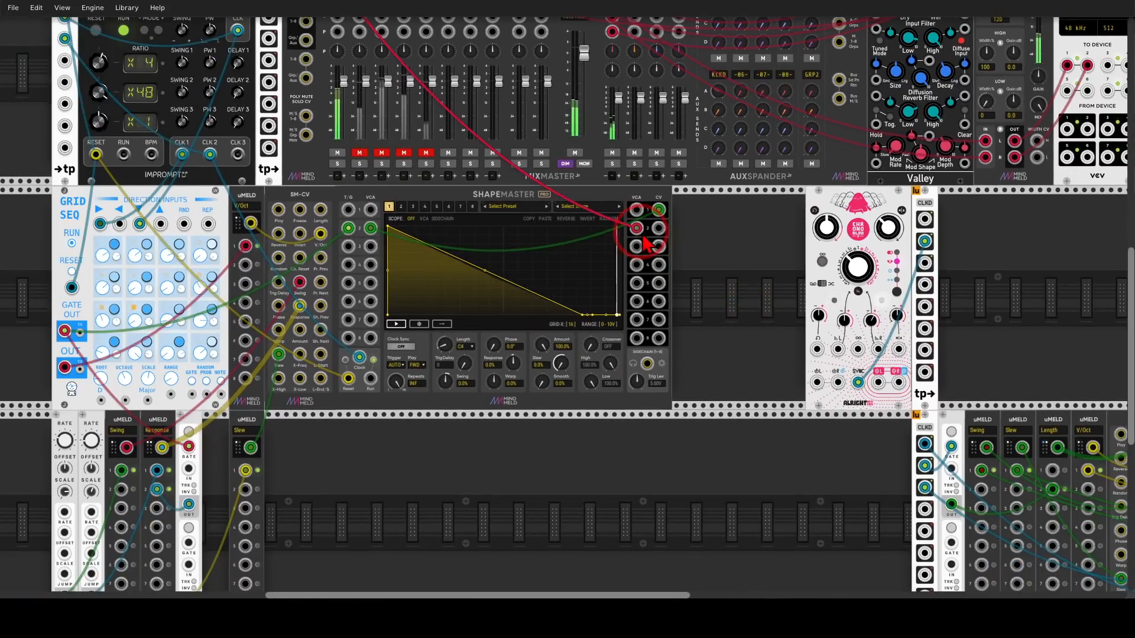
{"action": "left_click_drag", "start_coordinate": [636, 228], "coordinate": [878, 384]}
{"action": "scroll", "coordinate": [900, 390], "scroll_direction": "up", "scroll_amount": 2}
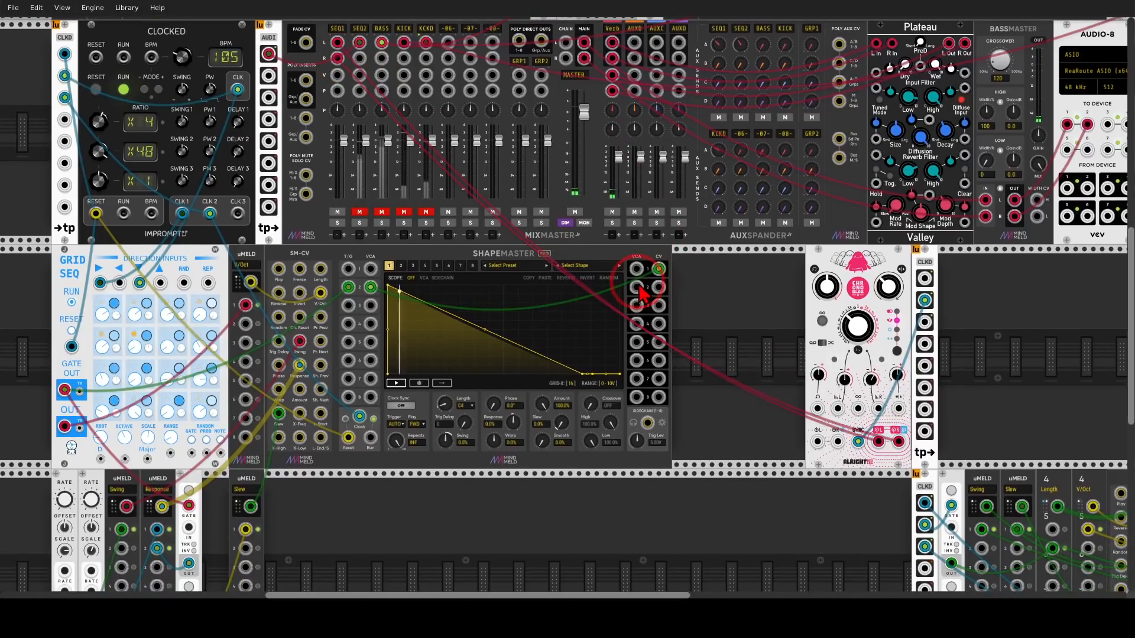
- Patch channel 2's VCA output into Chronoblob's left input, and place Chronoblob directly beside ShapeMaster
{"action": "left_click_drag", "start_coordinate": [636, 287], "coordinate": [817, 441]}
{"action": "scroll", "coordinate": [718, 384], "scroll_direction": "down", "scroll_amount": 2}
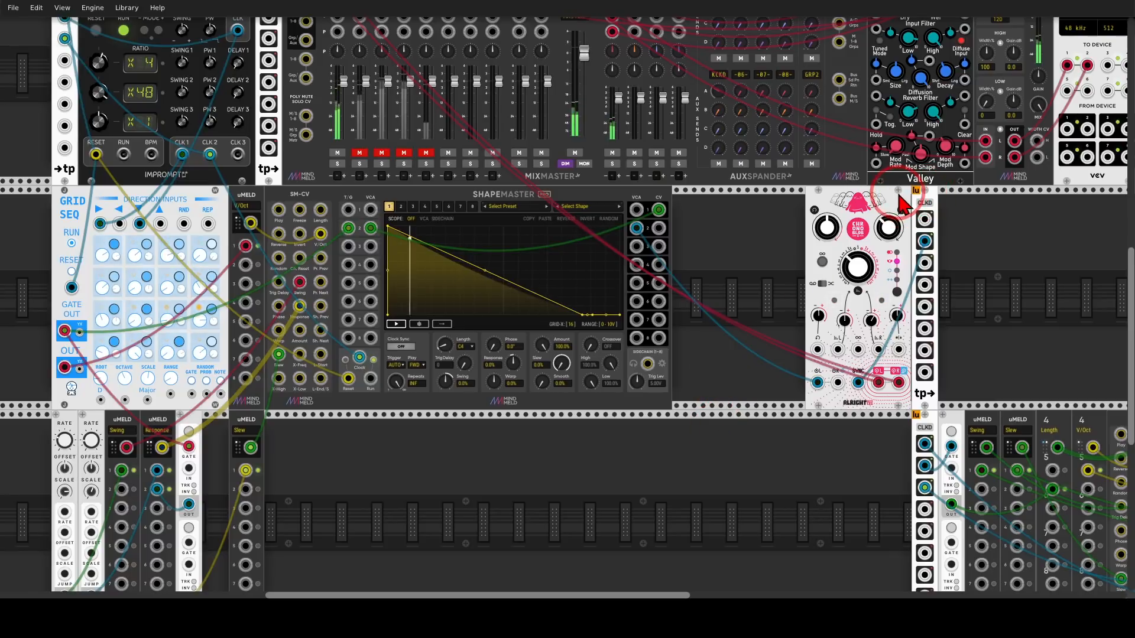
{"action": "left_click_drag", "start_coordinate": [902, 204], "coordinate": [762, 207]}
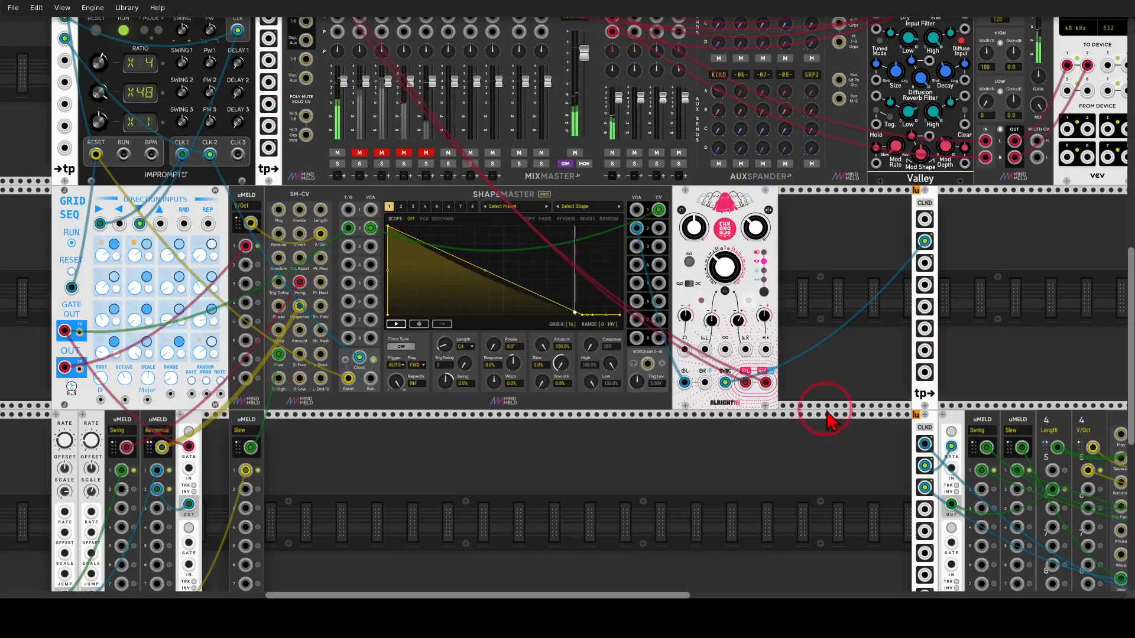
- Examine the second ShapeMaster's VCO, VCA envelope and sequencer channels, including the S&H routing to the envelope's Length
{"action": "left_click_drag", "start_coordinate": [861, 485], "coordinate": [154, 317]}
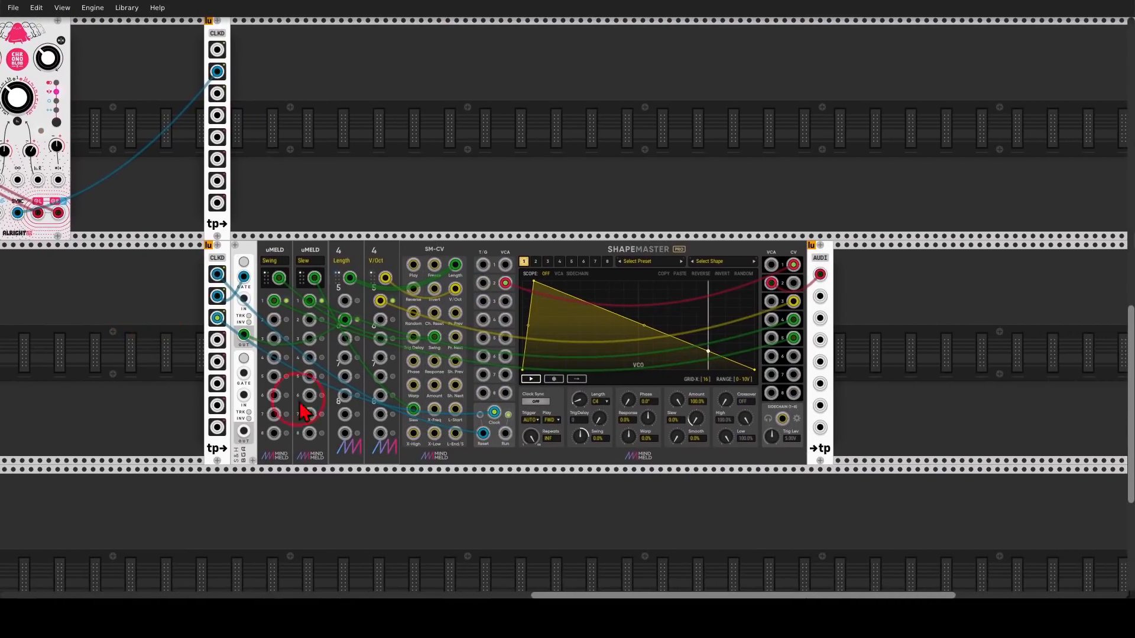
{"action": "scroll", "coordinate": [540, 468], "scroll_direction": "up", "scroll_amount": 5}
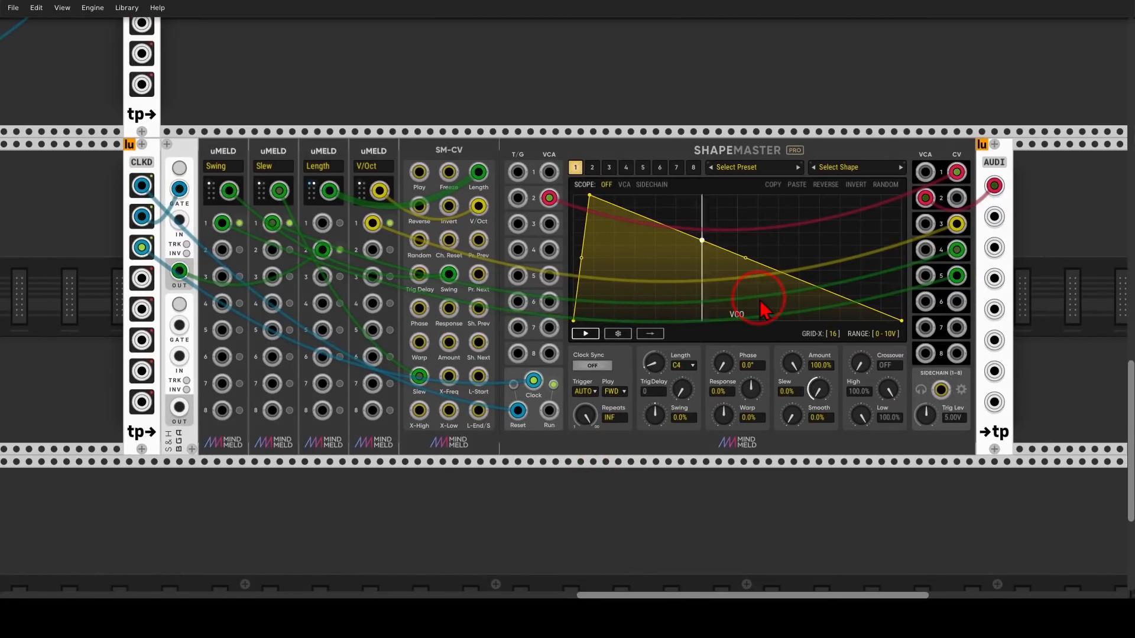
{"action": "mouse_move", "coordinate": [759, 298]}
{"action": "left_mouse_down"}
{"action": "mouse_move", "coordinate": [707, 339]}
{"action": "mouse_move", "coordinate": [752, 299]}
{"action": "left_mouse_up"}
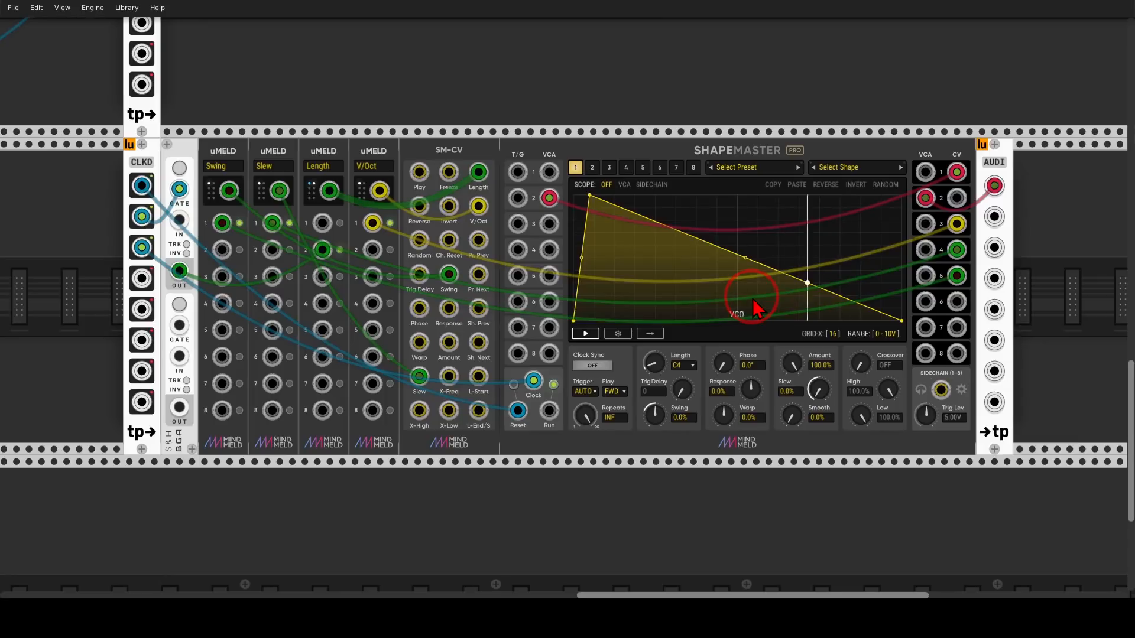
{"action": "left_click", "coordinate": [592, 167]}
{"action": "mouse_move", "coordinate": [747, 304]}
{"action": "left_mouse_down"}
{"action": "mouse_move", "coordinate": [697, 292]}
{"action": "mouse_move", "coordinate": [771, 346]}
{"action": "mouse_move", "coordinate": [774, 304]}
{"action": "left_mouse_up"}
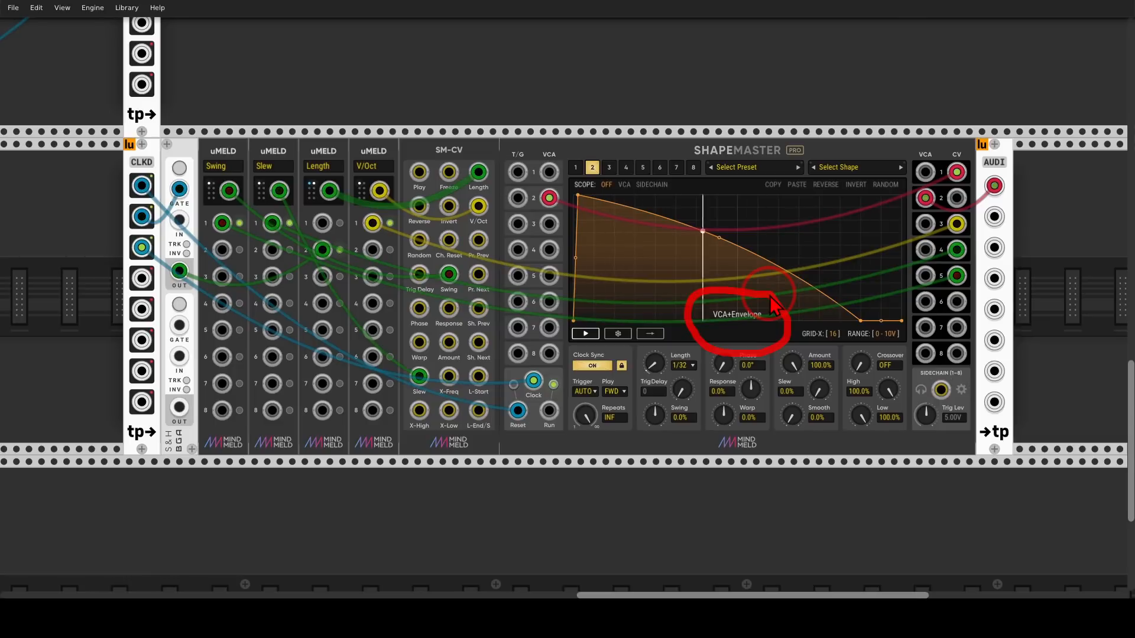
{"action": "mouse_move", "coordinate": [686, 342]}
{"action": "left_mouse_down"}
{"action": "mouse_move", "coordinate": [629, 358]}
{"action": "mouse_move", "coordinate": [697, 407]}
{"action": "mouse_move", "coordinate": [699, 345]}
{"action": "mouse_move", "coordinate": [678, 341]}
{"action": "left_mouse_up"}
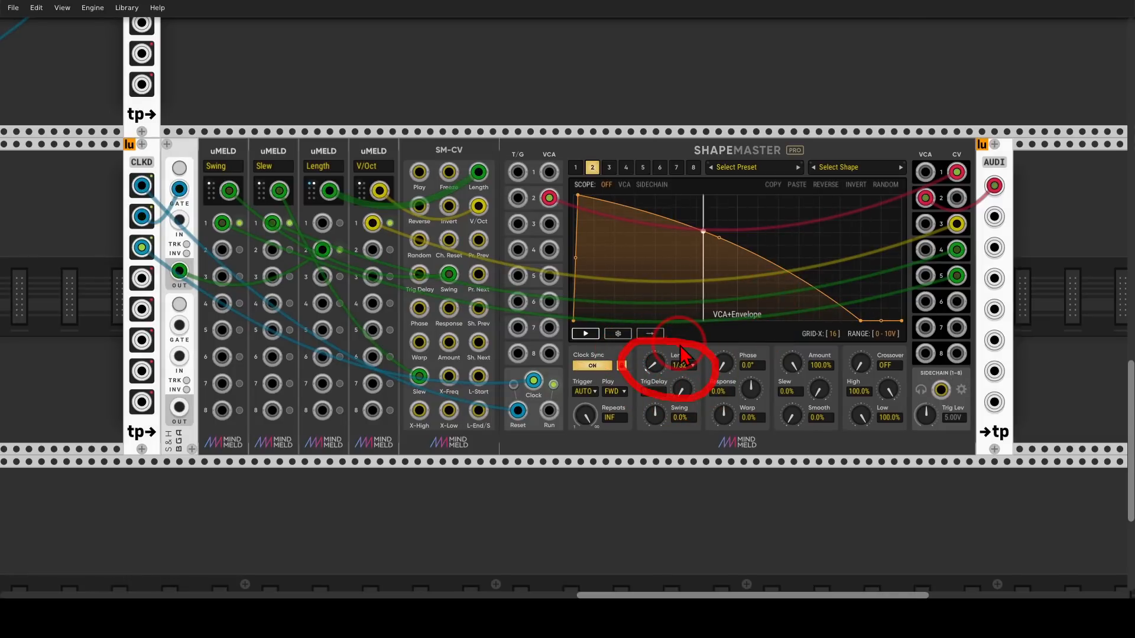
{"action": "mouse_move", "coordinate": [211, 267]}
{"action": "left_mouse_down"}
{"action": "mouse_move", "coordinate": [177, 268]}
{"action": "mouse_move", "coordinate": [206, 254]}
{"action": "mouse_move", "coordinate": [650, 354]}
{"action": "mouse_move", "coordinate": [626, 399]}
{"action": "left_mouse_up"}
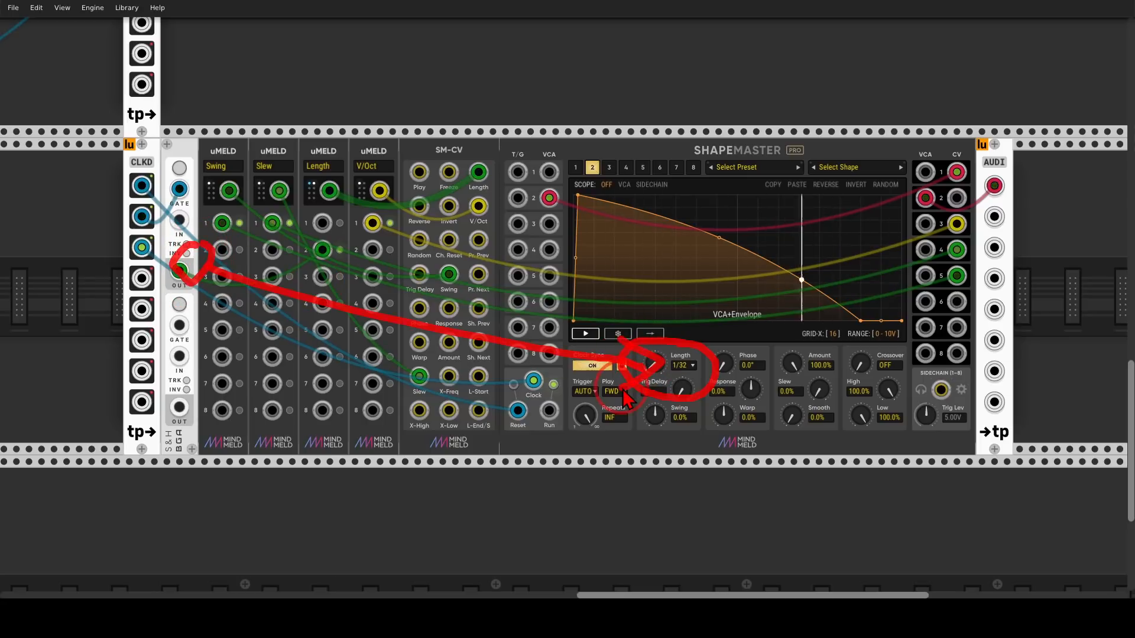
{"action": "key", "text": "Escape"}
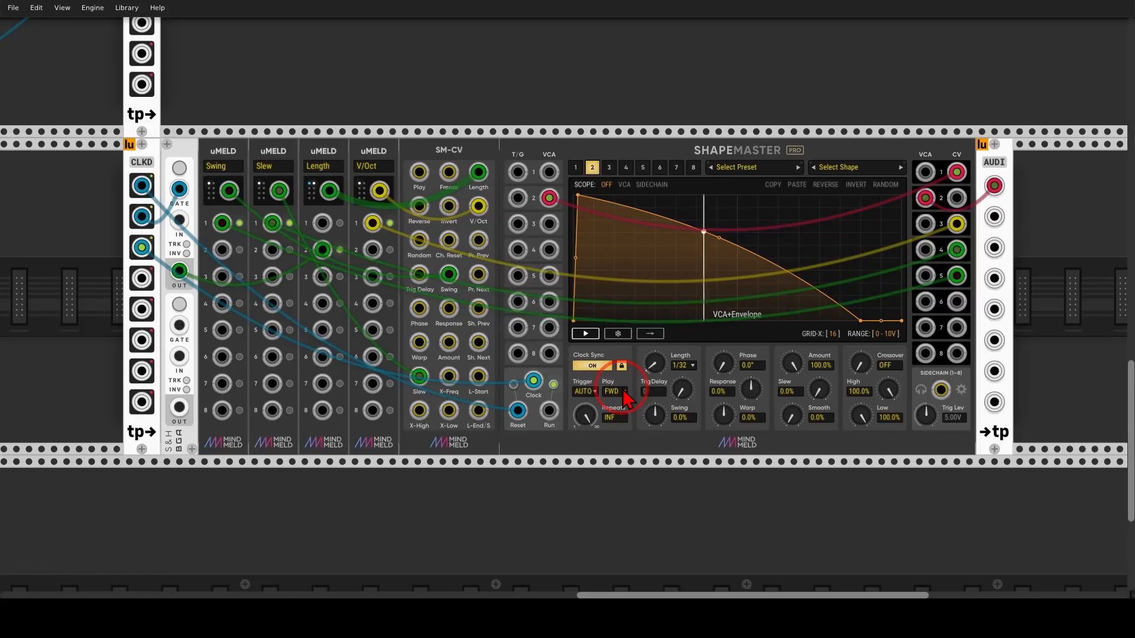
{"action": "left_click", "coordinate": [609, 168]}
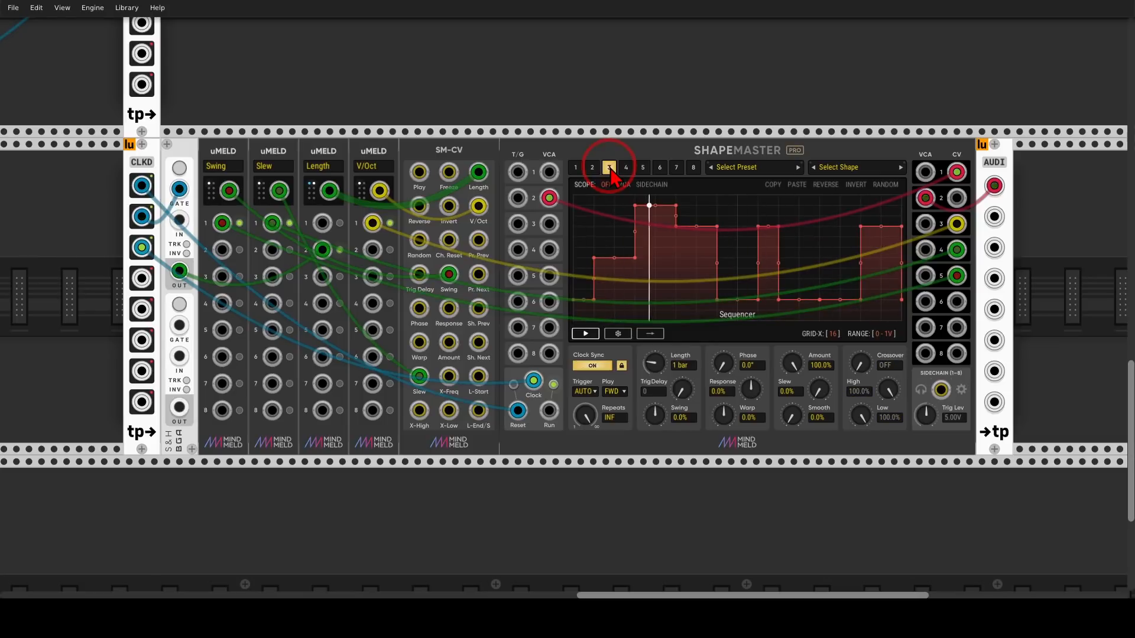
- Unmute the SEQ2 track in MixMaster and return to the second ShapeMaster
{"action": "left_click_drag", "start_coordinate": [226, 60], "coordinate": [1031, 406]}
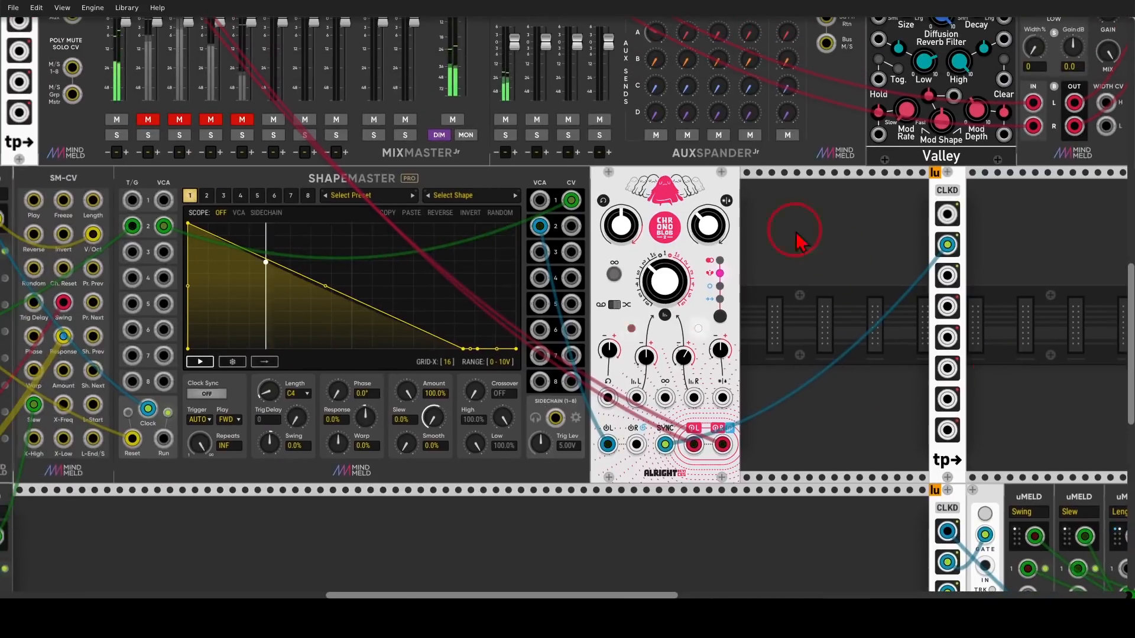
{"action": "left_click_drag", "start_coordinate": [797, 242], "coordinate": [961, 412]}
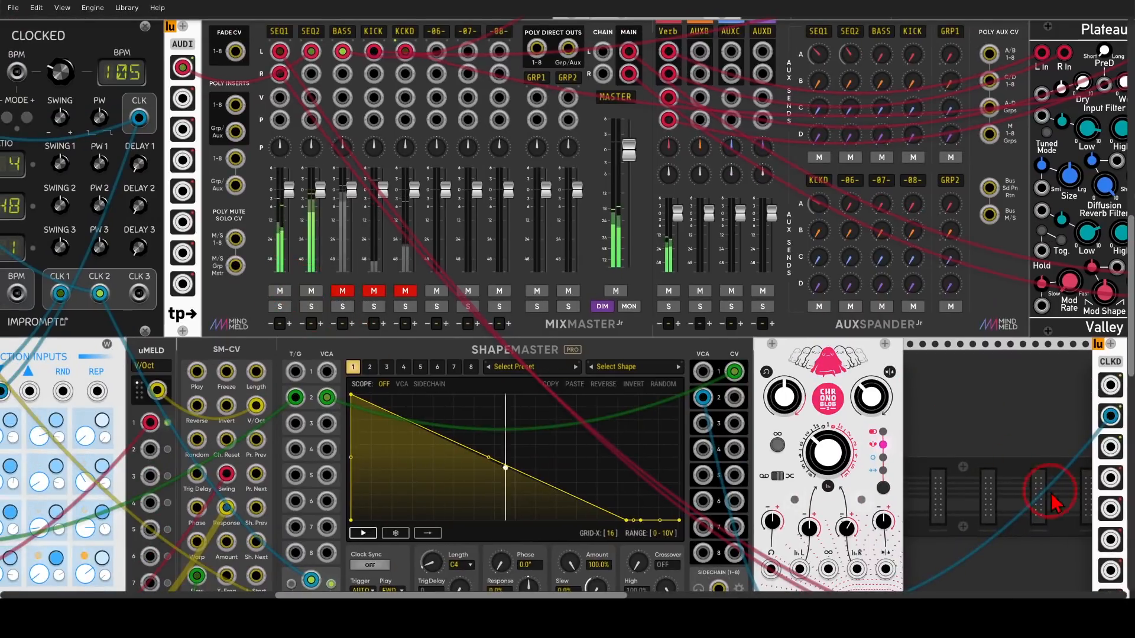
{"action": "left_click_drag", "start_coordinate": [1050, 493], "coordinate": [272, 171]}
- Trace the sequencer's pitch routing from channel 3's CV output through the V/Oct uMELD to SM-CV's V/Oct input
{"action": "left_click_drag", "start_coordinate": [1014, 337], "coordinate": [830, 155]}
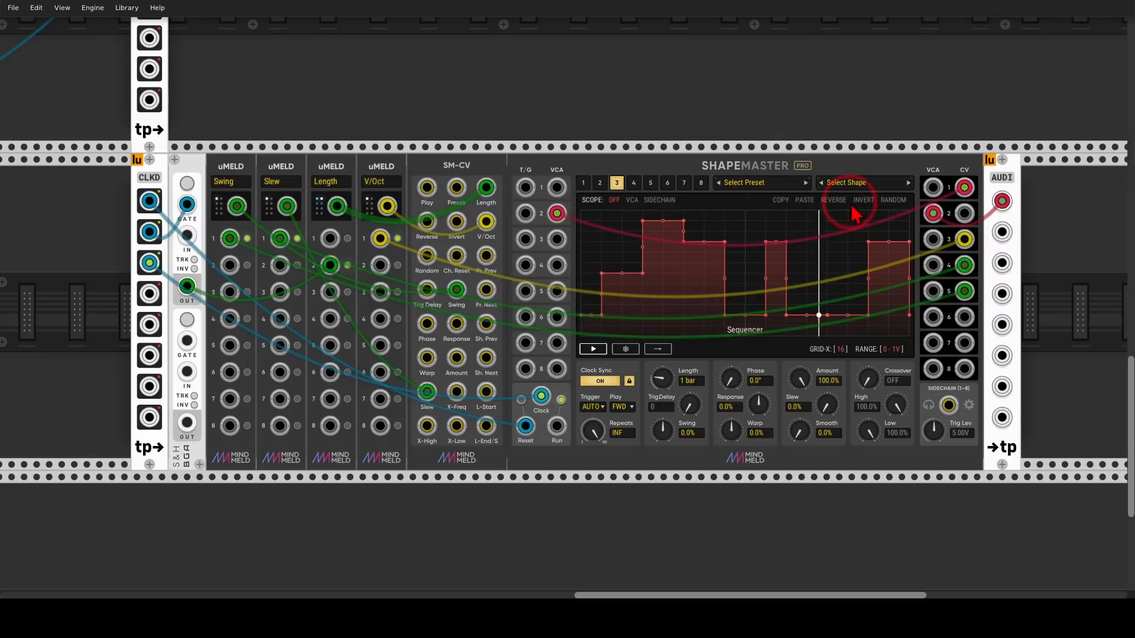
{"action": "mouse_move", "coordinate": [855, 214]}
{"action": "left_mouse_down"}
{"action": "mouse_move", "coordinate": [686, 176]}
{"action": "mouse_move", "coordinate": [565, 296]}
{"action": "mouse_move", "coordinate": [922, 407]}
{"action": "mouse_move", "coordinate": [948, 237]}
{"action": "mouse_move", "coordinate": [882, 210]}
{"action": "left_mouse_up"}
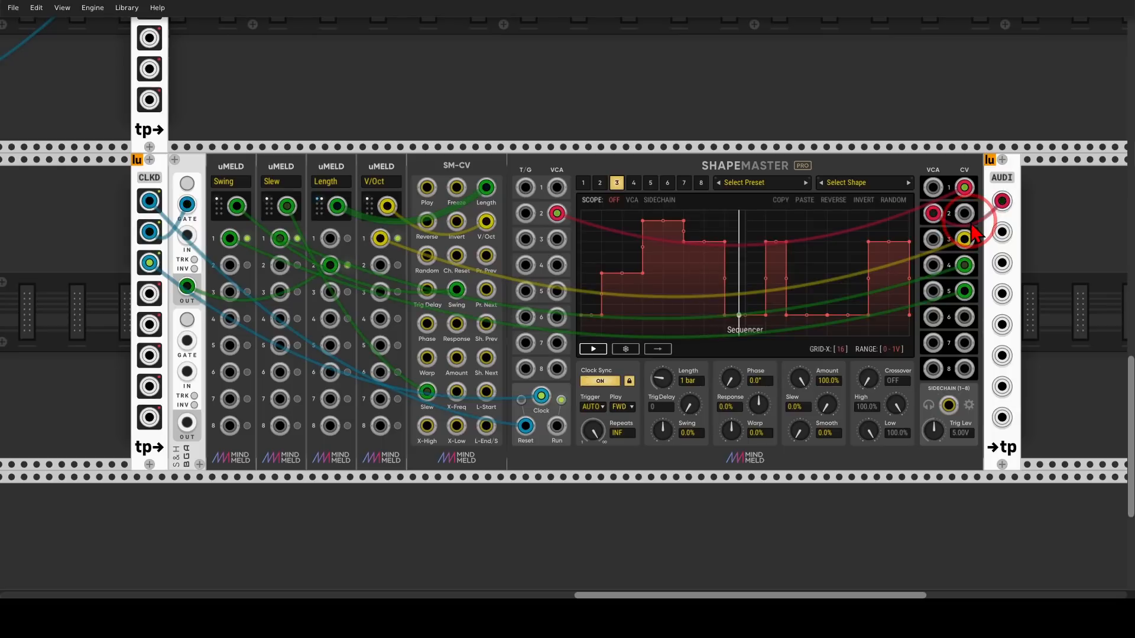
{"action": "mouse_move", "coordinate": [969, 224]}
{"action": "left_mouse_down"}
{"action": "mouse_move", "coordinate": [951, 263]}
{"action": "mouse_move", "coordinate": [963, 226]}
{"action": "mouse_move", "coordinate": [535, 257]}
{"action": "mouse_move", "coordinate": [383, 251]}
{"action": "mouse_move", "coordinate": [395, 256]}
{"action": "left_mouse_up"}
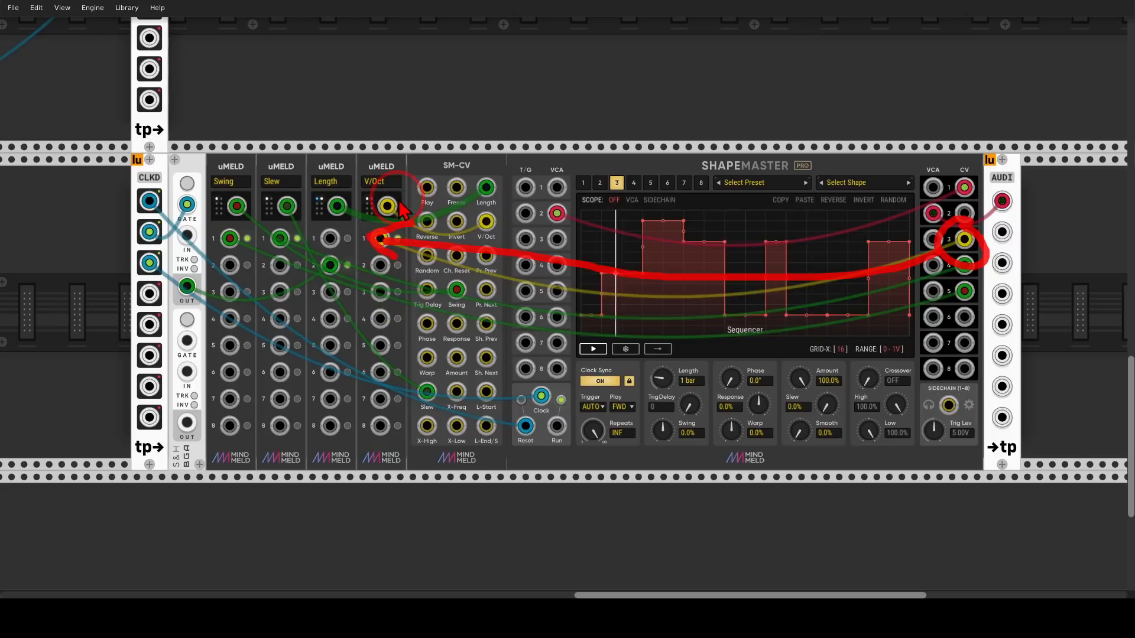
{"action": "mouse_move", "coordinate": [397, 201]}
{"action": "left_mouse_down"}
{"action": "mouse_move", "coordinate": [461, 195]}
{"action": "mouse_move", "coordinate": [476, 224]}
{"action": "mouse_move", "coordinate": [442, 234]}
{"action": "left_mouse_up"}
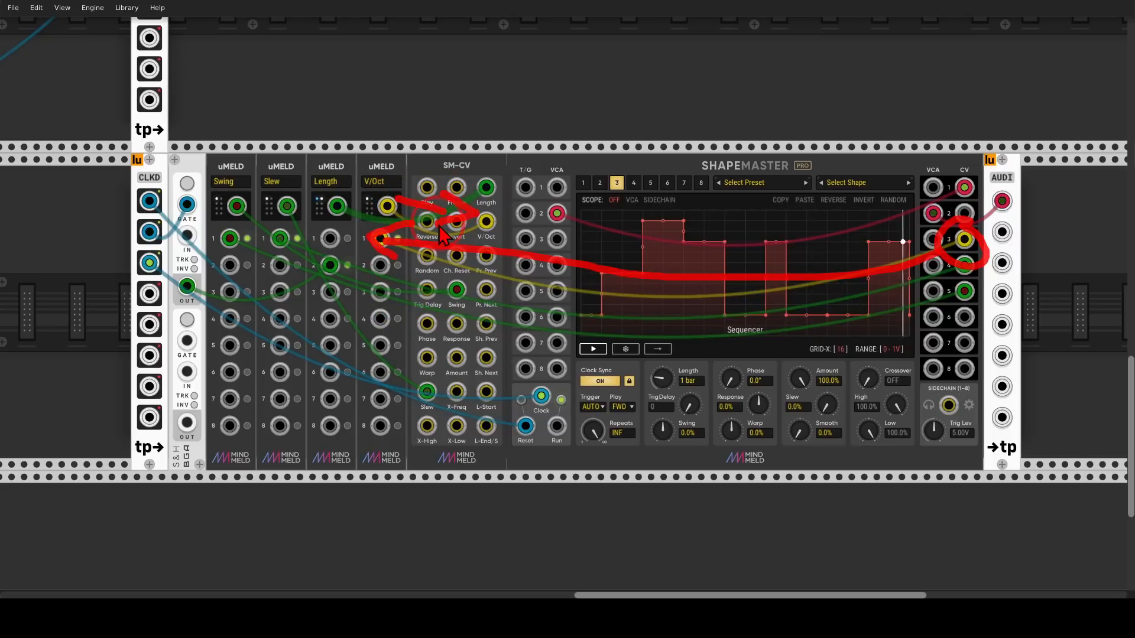
- Examine the sequenced voice's ShapeMaster channels 1 to 5, from the VCO and VCA envelope through the sequencer, slew and swing modulation
{"action": "key", "text": "shift+super+F11"}
{"action": "left_click", "coordinate": [650, 126]}
{"action": "left_click_drag", "start_coordinate": [703, 128], "coordinate": [673, 120]}
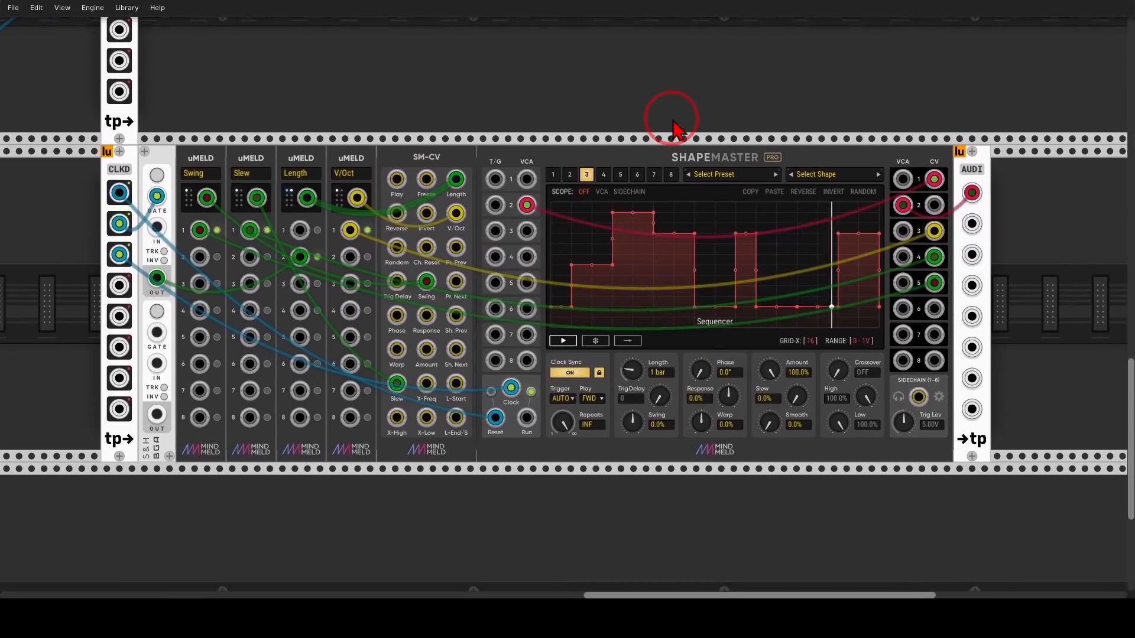
{"action": "left_click", "coordinate": [553, 174]}
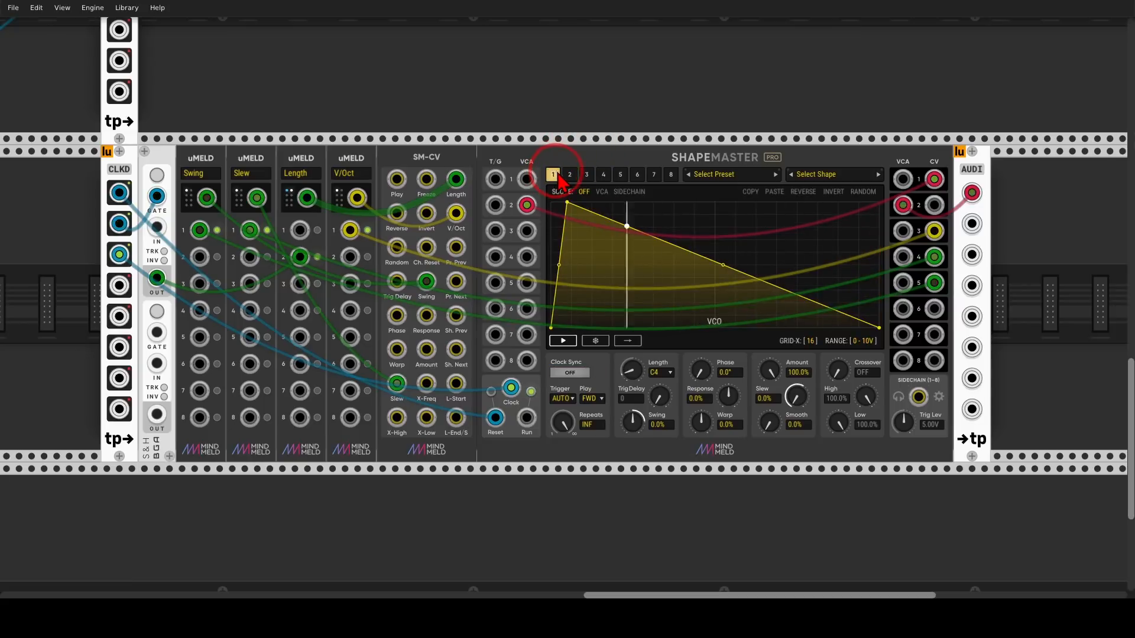
{"action": "left_click", "coordinate": [570, 175]}
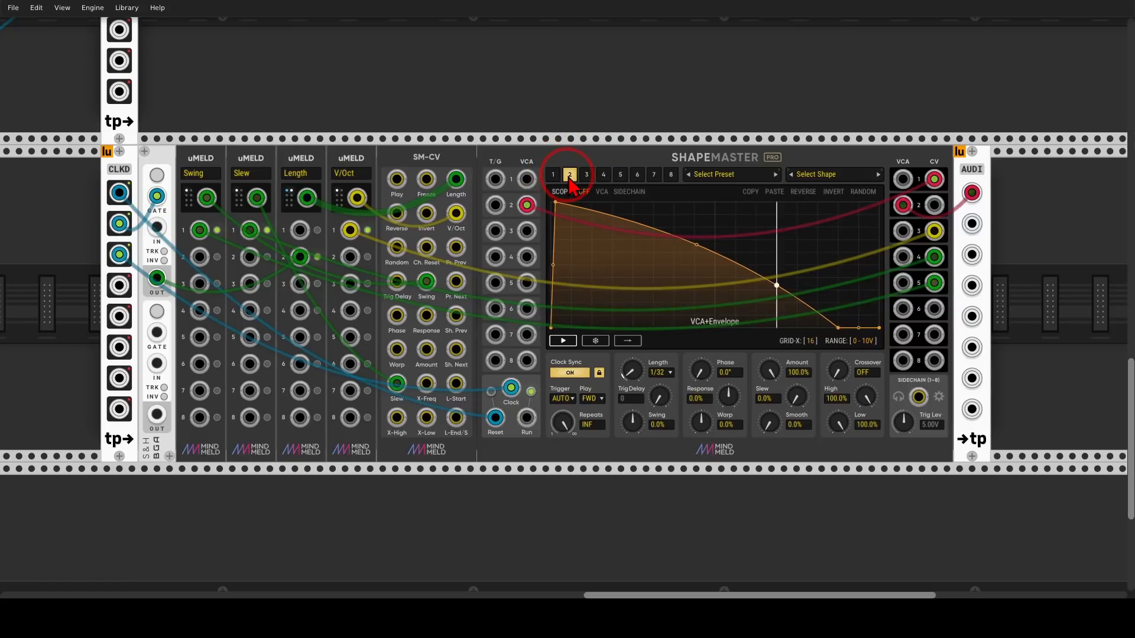
{"action": "left_click", "coordinate": [587, 176]}
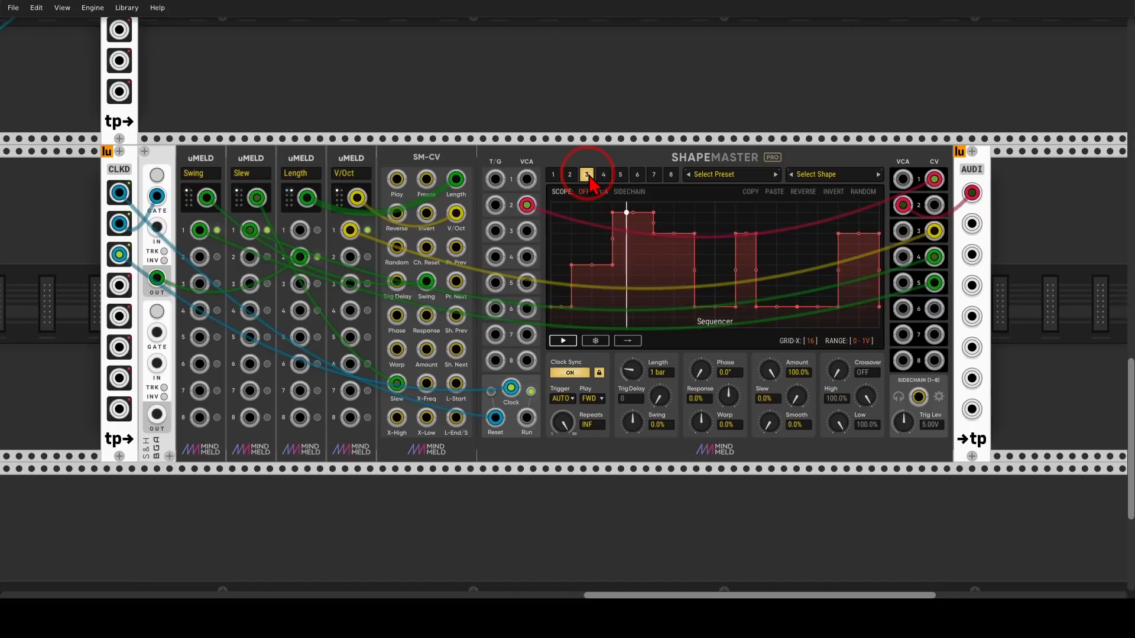
{"action": "left_click", "coordinate": [603, 175]}
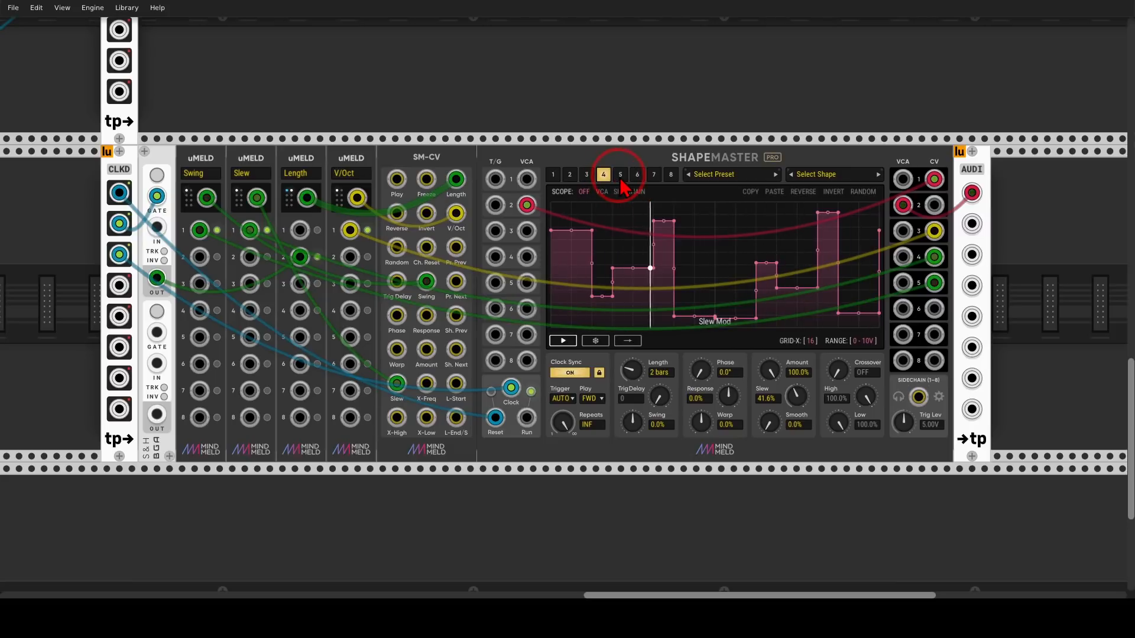
{"action": "left_click", "coordinate": [620, 175]}
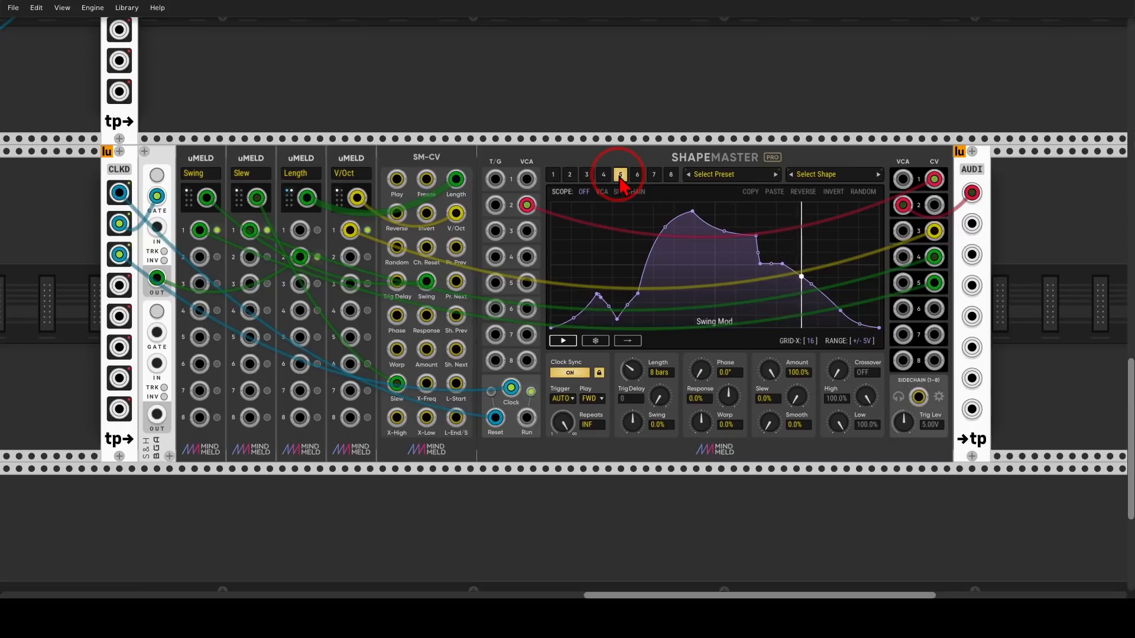
{"action": "left_click", "coordinate": [553, 175]}
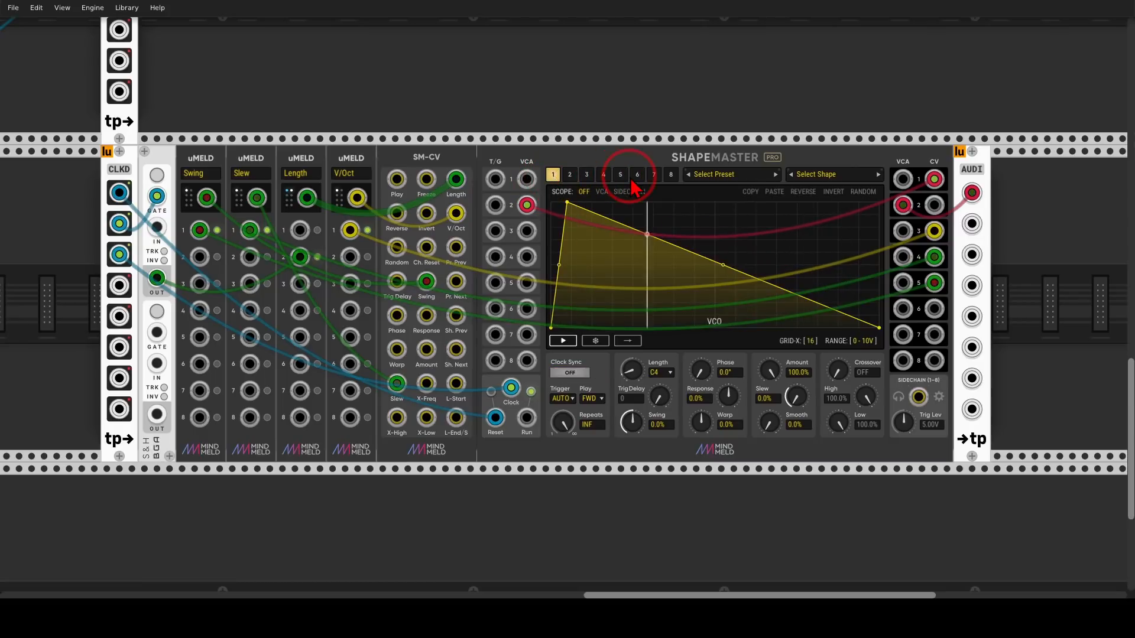
{"action": "mouse_move", "coordinate": [798, 131]}
{"action": "left_mouse_down"}
{"action": "mouse_move", "coordinate": [793, 207]}
{"action": "mouse_move", "coordinate": [781, 124]}
{"action": "left_mouse_up"}
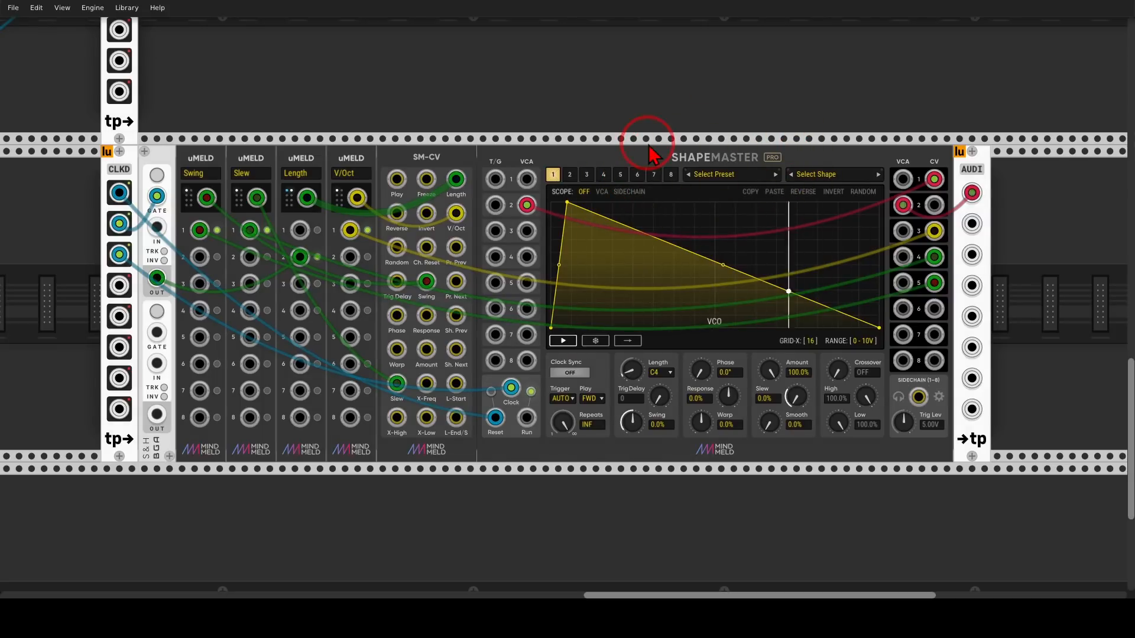
- Examine the bass ShapeMaster in the top row, including its VCO, Slew Mod and Response Mod channels
{"action": "scroll", "coordinate": [648, 146], "scroll_direction": "down", "scroll_amount": 2}
{"action": "left_click_drag", "start_coordinate": [286, 107], "coordinate": [826, 555]}
{"action": "scroll", "coordinate": [351, 247], "scroll_direction": "up", "scroll_amount": 2}
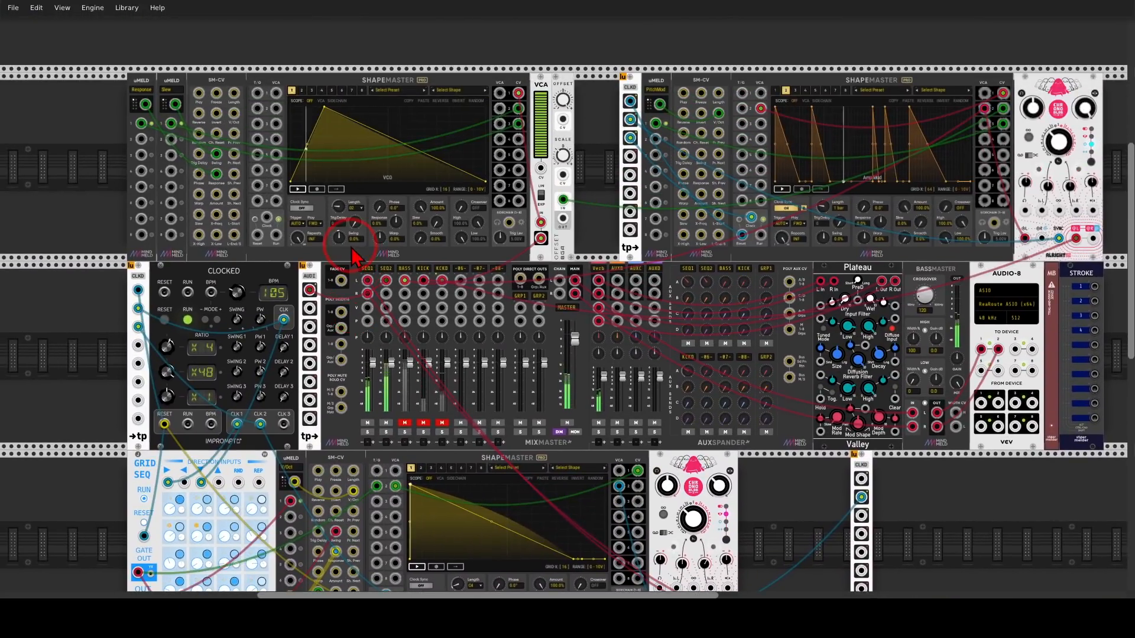
{"action": "scroll", "coordinate": [213, 204], "scroll_direction": "up", "scroll_amount": 1}
{"action": "scroll", "coordinate": [215, 204], "scroll_direction": "up", "scroll_amount": 1}
{"action": "scroll", "coordinate": [216, 204], "scroll_direction": "up", "scroll_amount": 2}
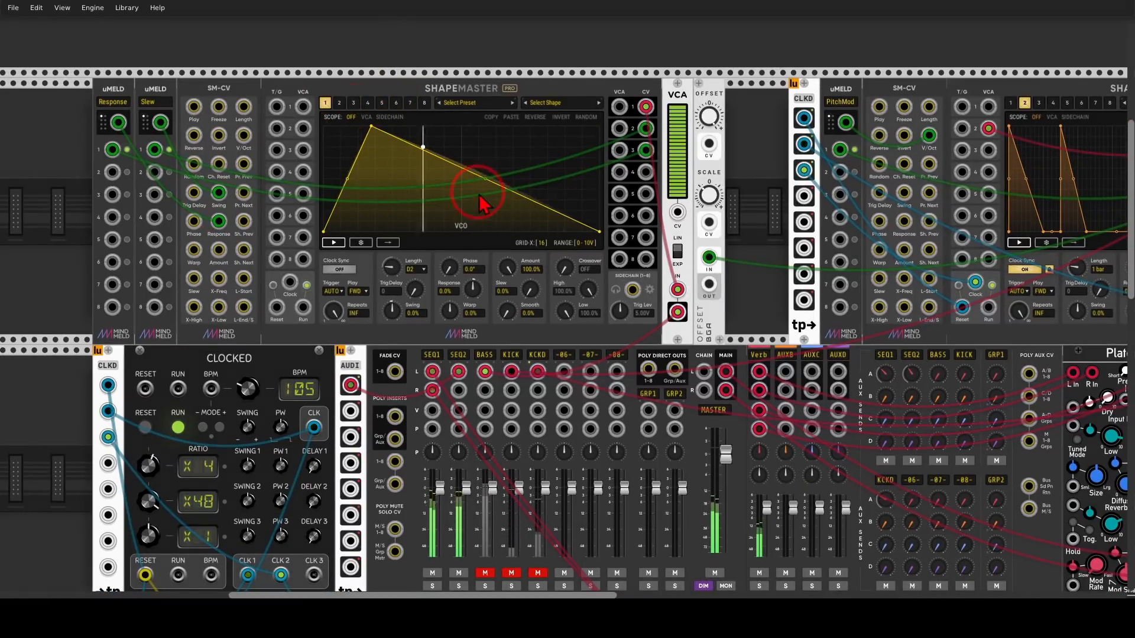
{"action": "left_click", "coordinate": [339, 104]}
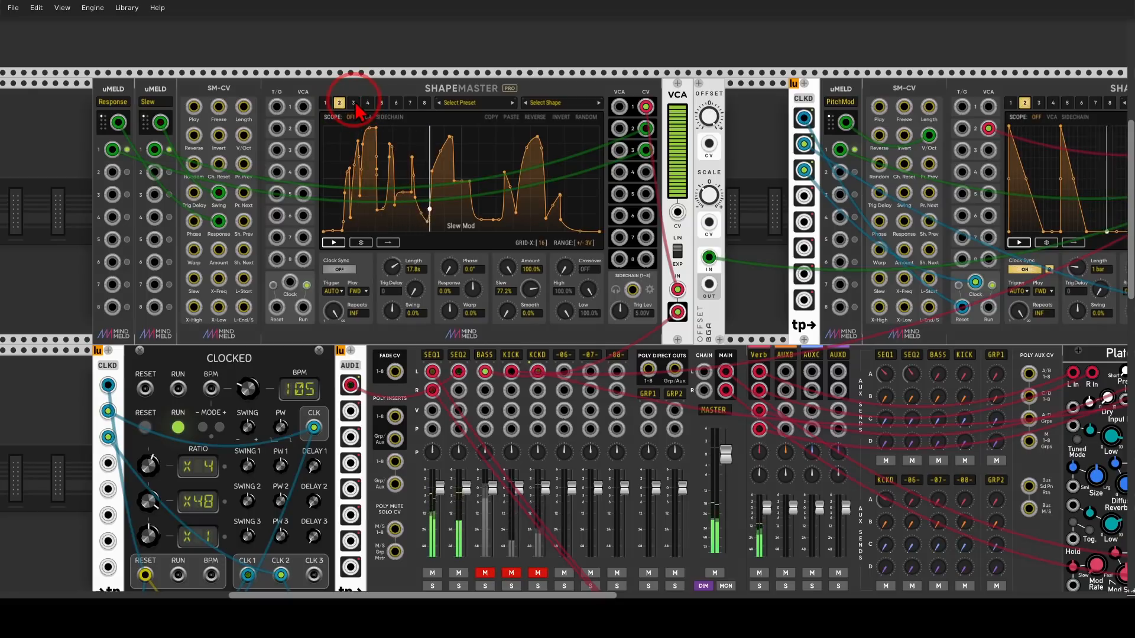
{"action": "left_click", "coordinate": [354, 104]}
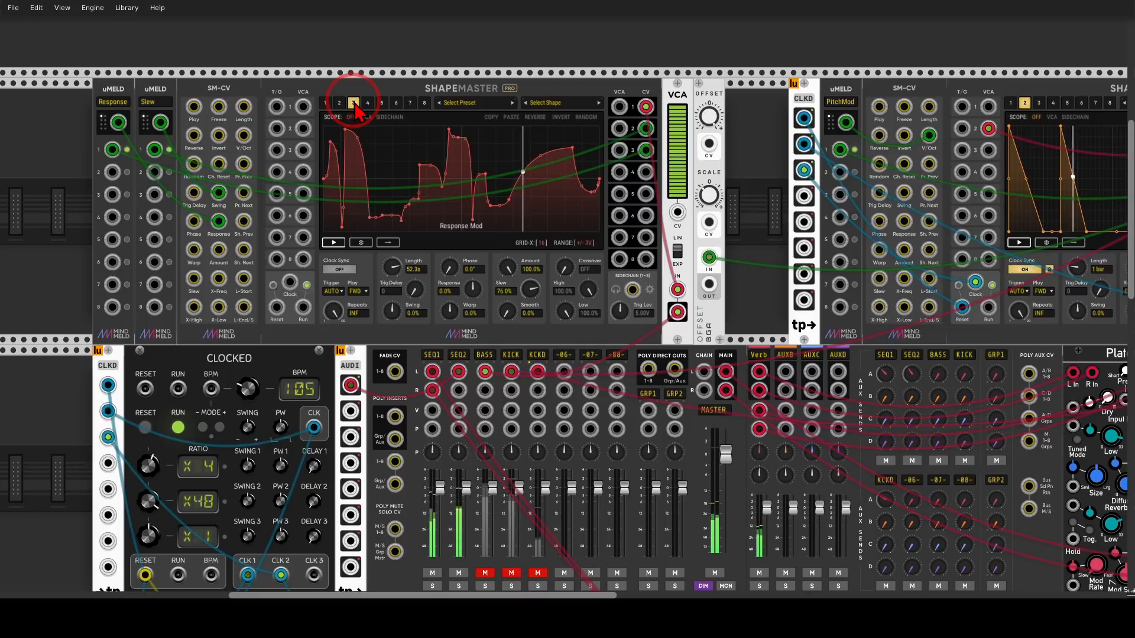
- Unmute the BASS track in MixMaster and show the bass ShapeMaster's VCO channel
{"action": "left_click", "coordinate": [488, 574]}
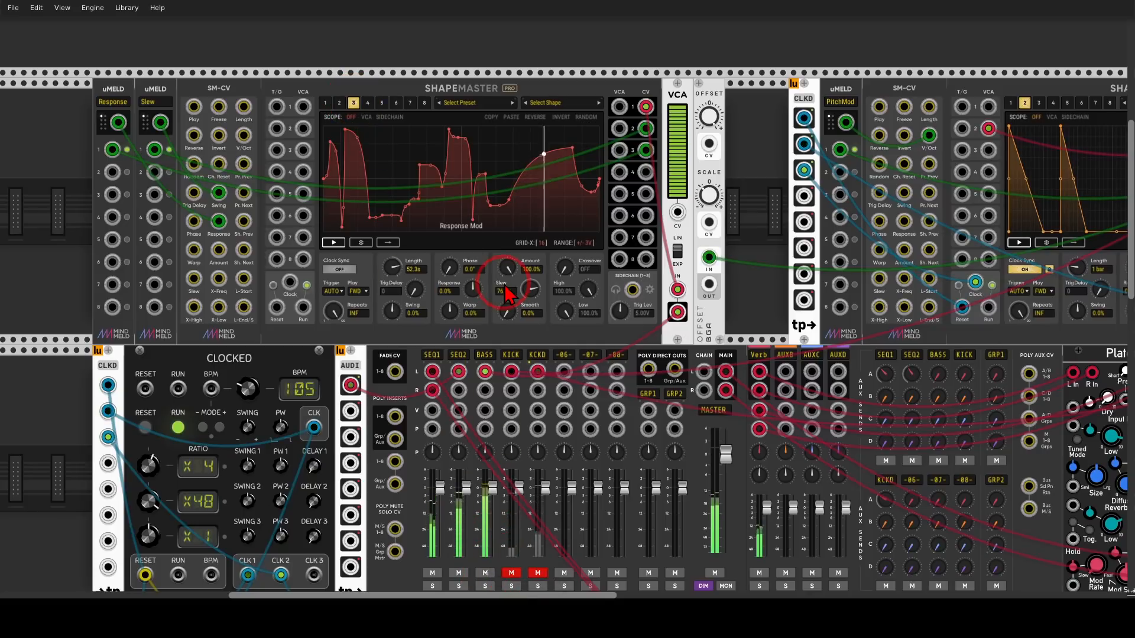
{"action": "left_click", "coordinate": [325, 103]}
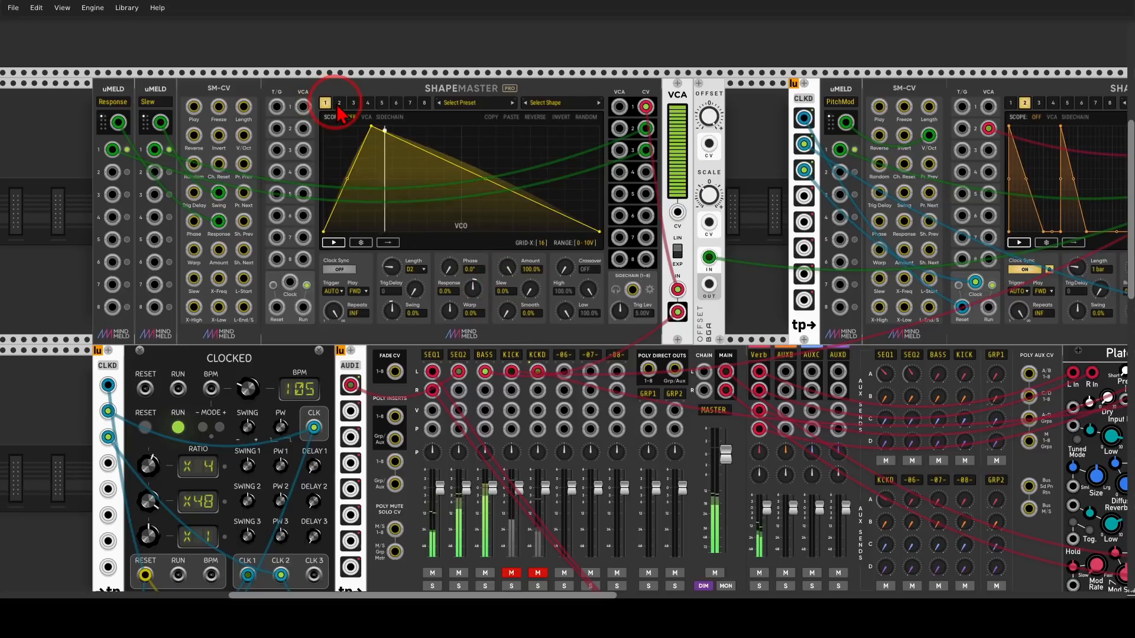
{"action": "left_click", "coordinate": [339, 105]}
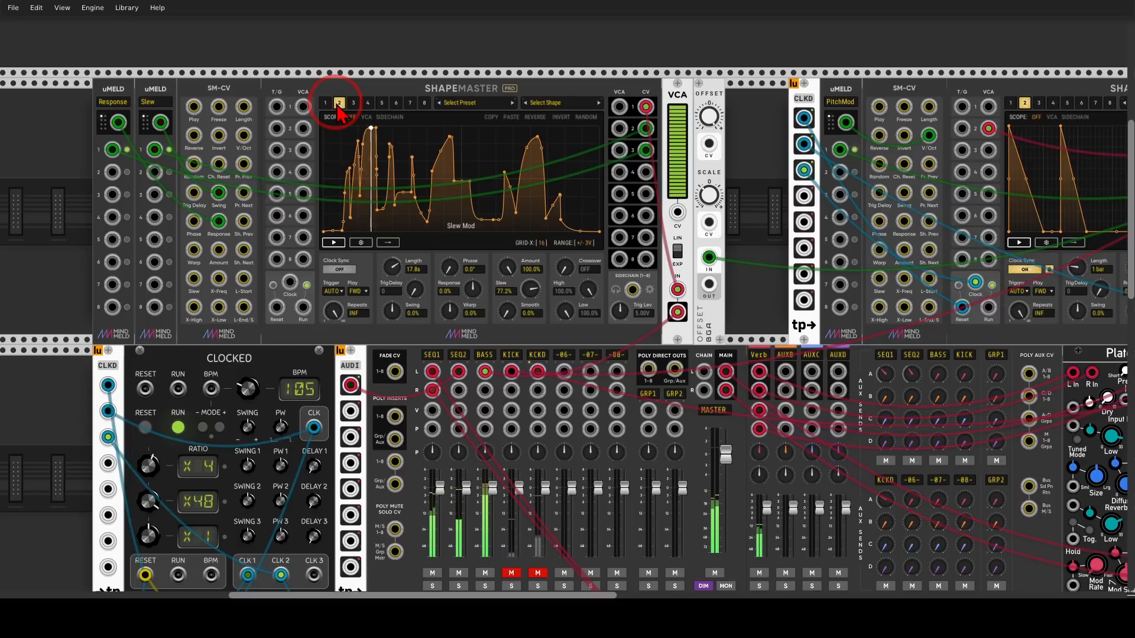
{"action": "left_click", "coordinate": [327, 104]}
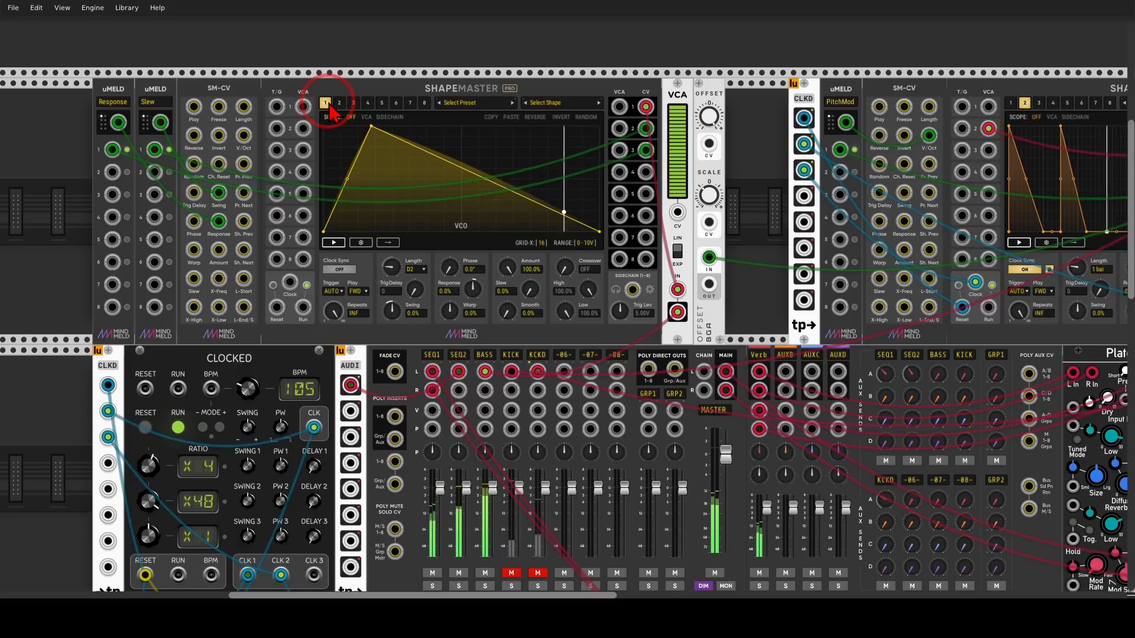
{"action": "left_click", "coordinate": [394, 145]}
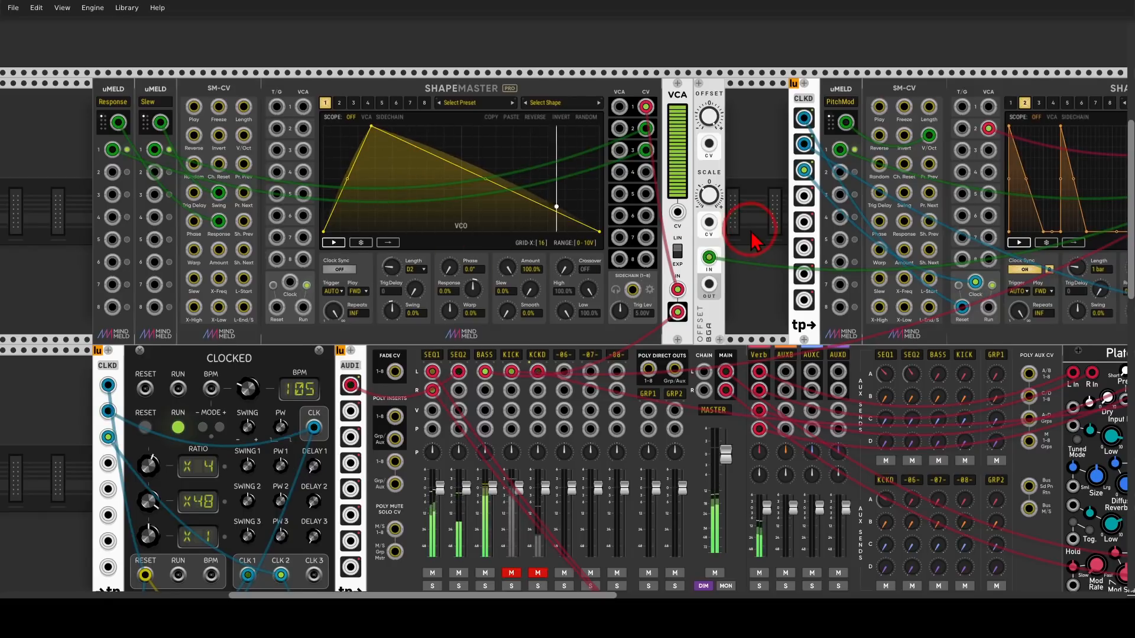
- Examine the kick ShapeMaster's VCO, Amp Mod and Pitch Mod channels
{"action": "left_click_drag", "start_coordinate": [746, 234], "coordinate": [608, 240]}
{"action": "mouse_move", "coordinate": [527, 269]}
{"action": "left_mouse_down"}
{"action": "mouse_move", "coordinate": [521, 336]}
{"action": "mouse_move", "coordinate": [559, 302]}
{"action": "mouse_move", "coordinate": [589, 296]}
{"action": "mouse_move", "coordinate": [245, 287]}
{"action": "left_mouse_up"}
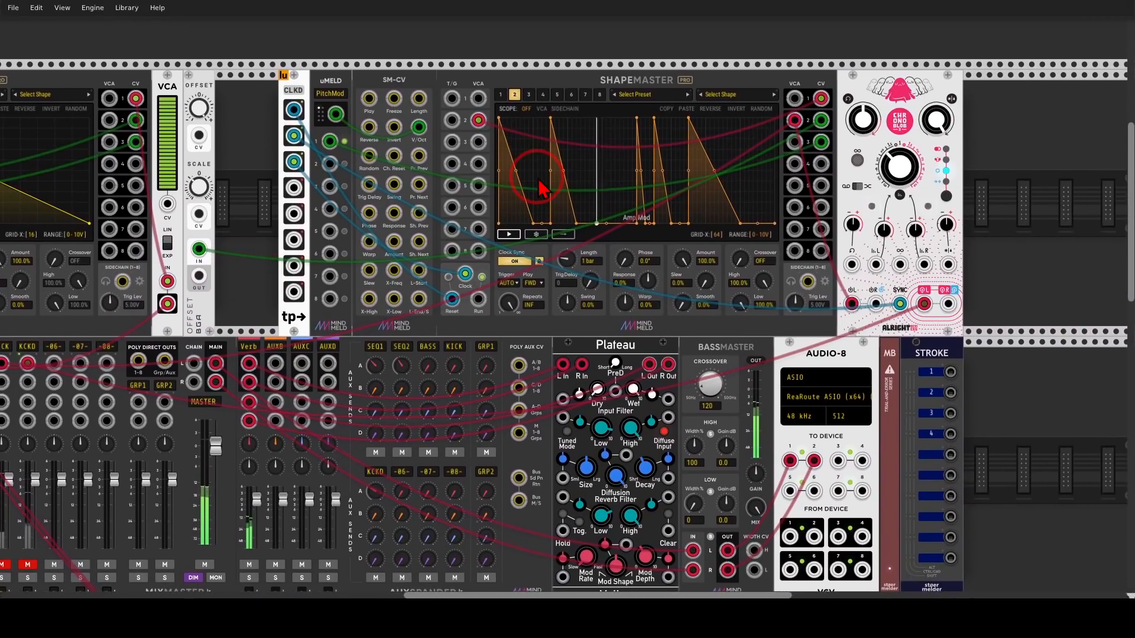
{"action": "left_click_drag", "start_coordinate": [552, 46], "coordinate": [532, 83]}
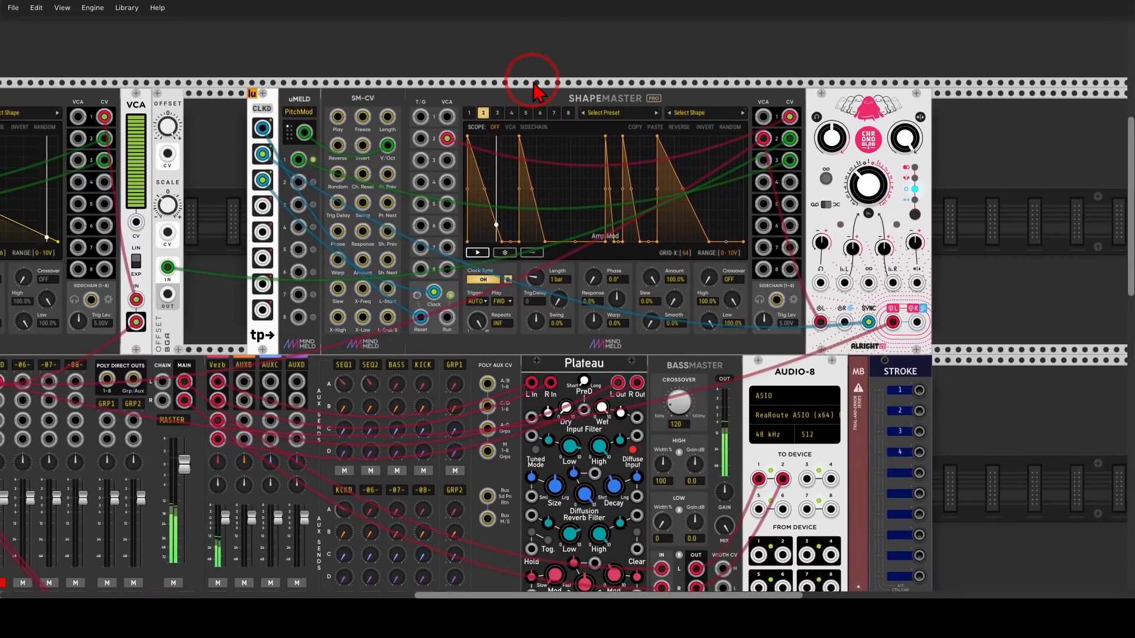
{"action": "left_click", "coordinate": [469, 112]}
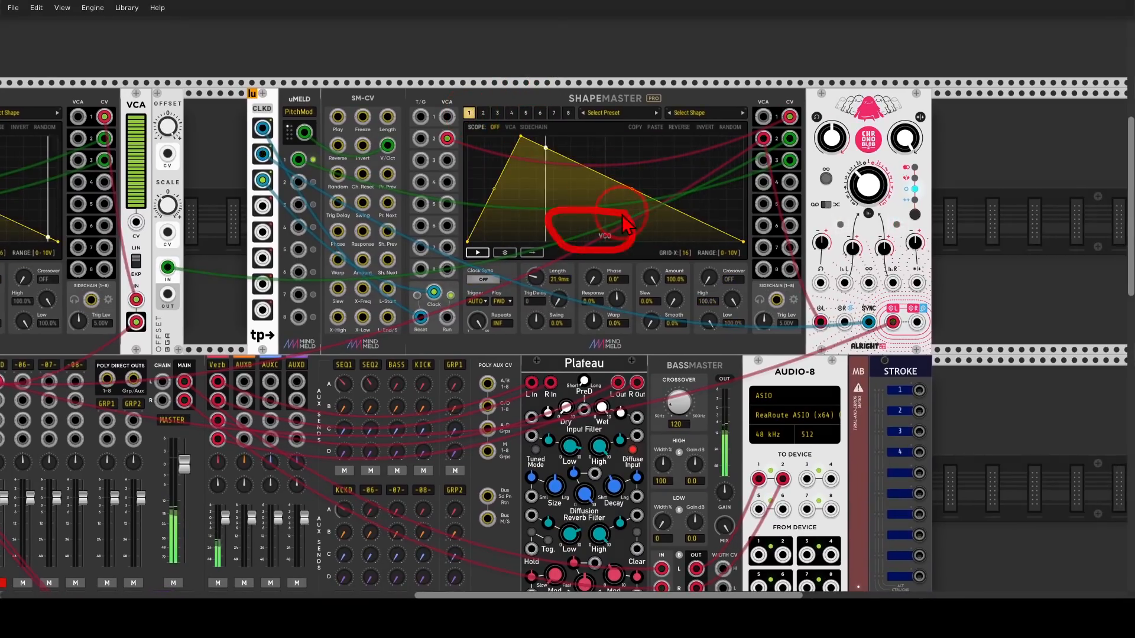
{"action": "left_click", "coordinate": [483, 112]}
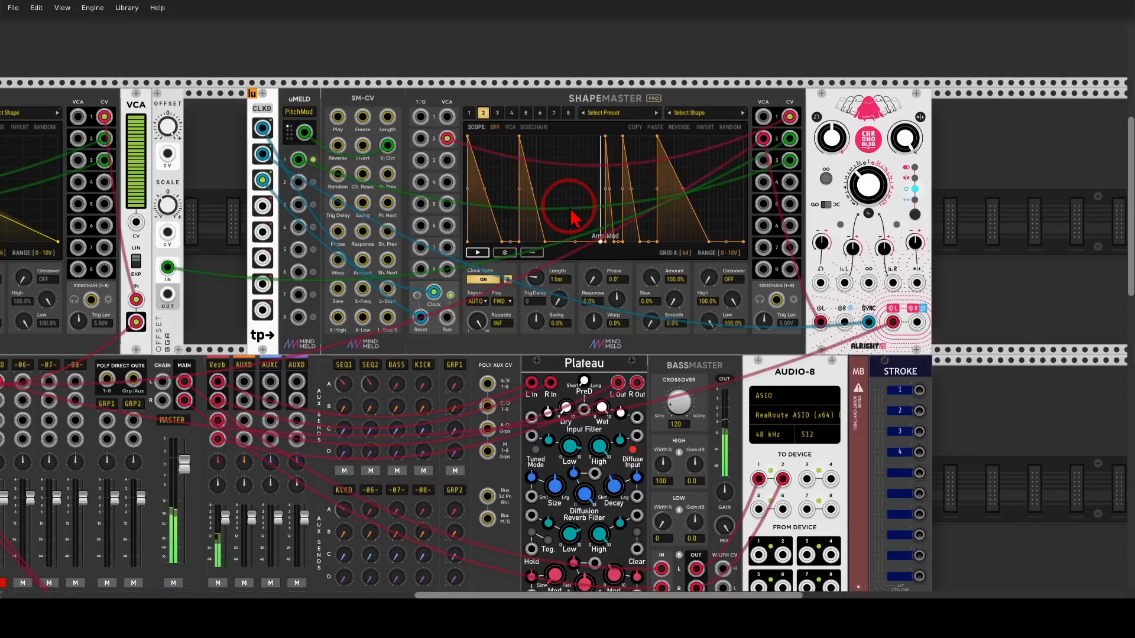
{"action": "left_click", "coordinate": [497, 113]}
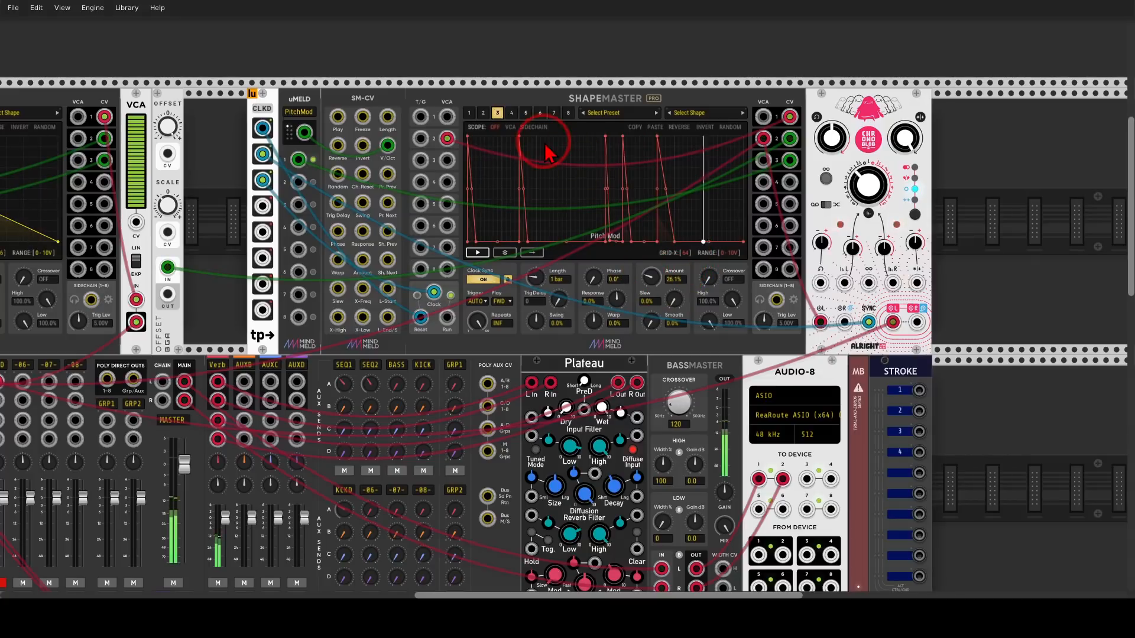
{"action": "left_click", "coordinate": [511, 114]}
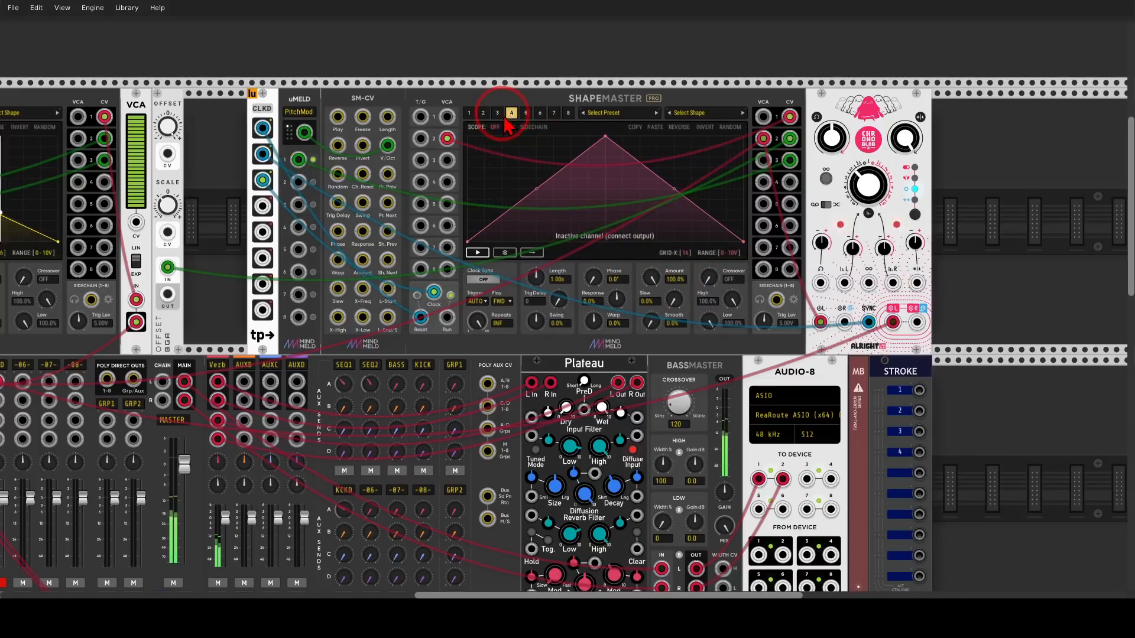
{"action": "left_click", "coordinate": [498, 113]}
- Unmute the KICK track in MixMaster and solo it briefly to hear it alone
{"action": "left_click_drag", "start_coordinate": [332, 370], "coordinate": [763, 204]}
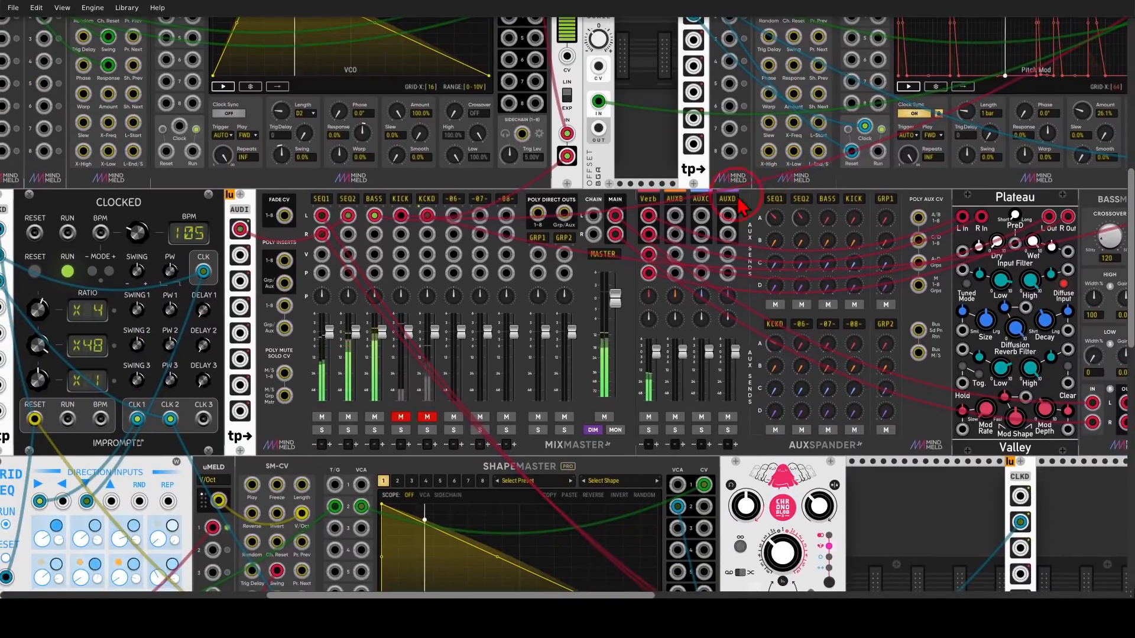
{"action": "left_click", "coordinate": [400, 417]}
{"action": "left_click", "coordinate": [401, 430]}
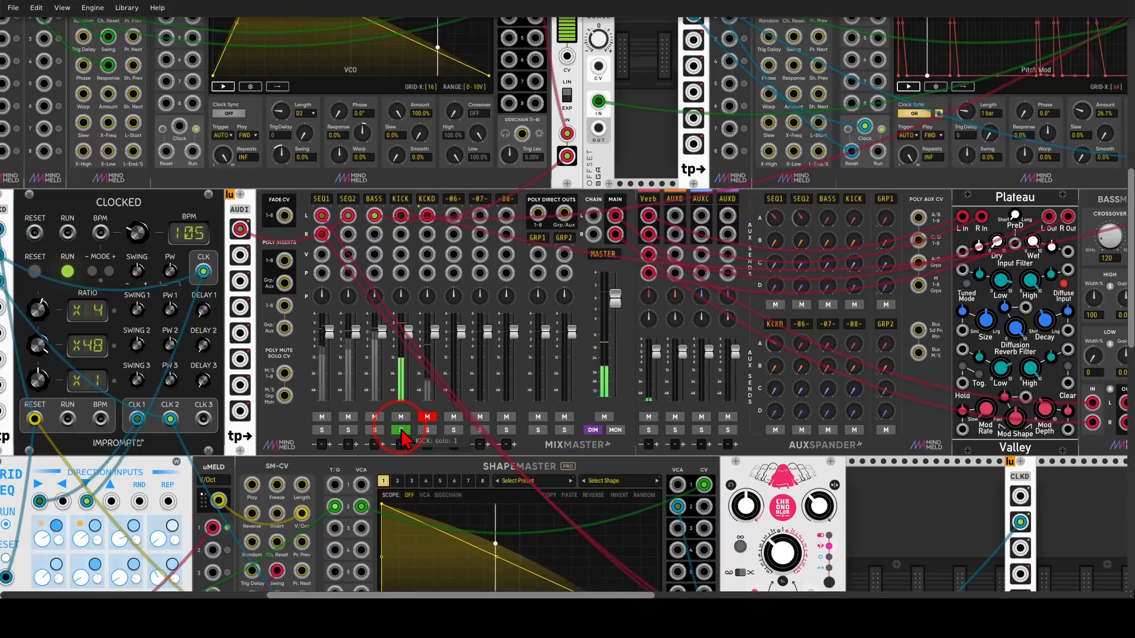
{"action": "left_click", "coordinate": [401, 430]}
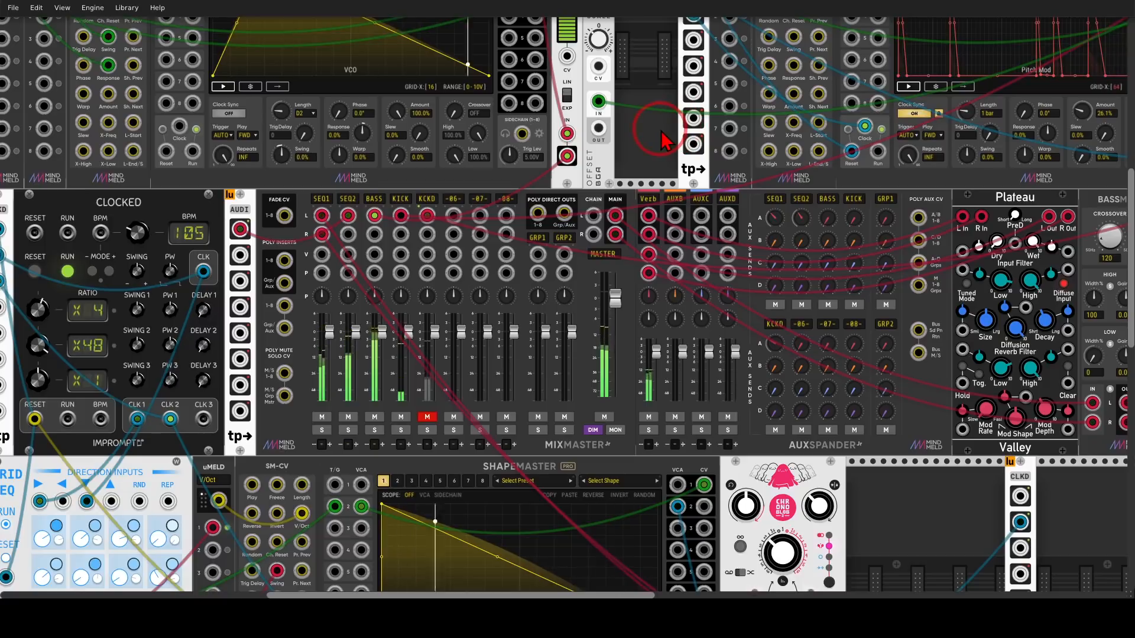
- Show the kick ShapeMaster's Amp Mod channel and patch the Offset module's output into the bass VCA's CV input
{"action": "left_click_drag", "start_coordinate": [664, 135], "coordinate": [416, 297]}
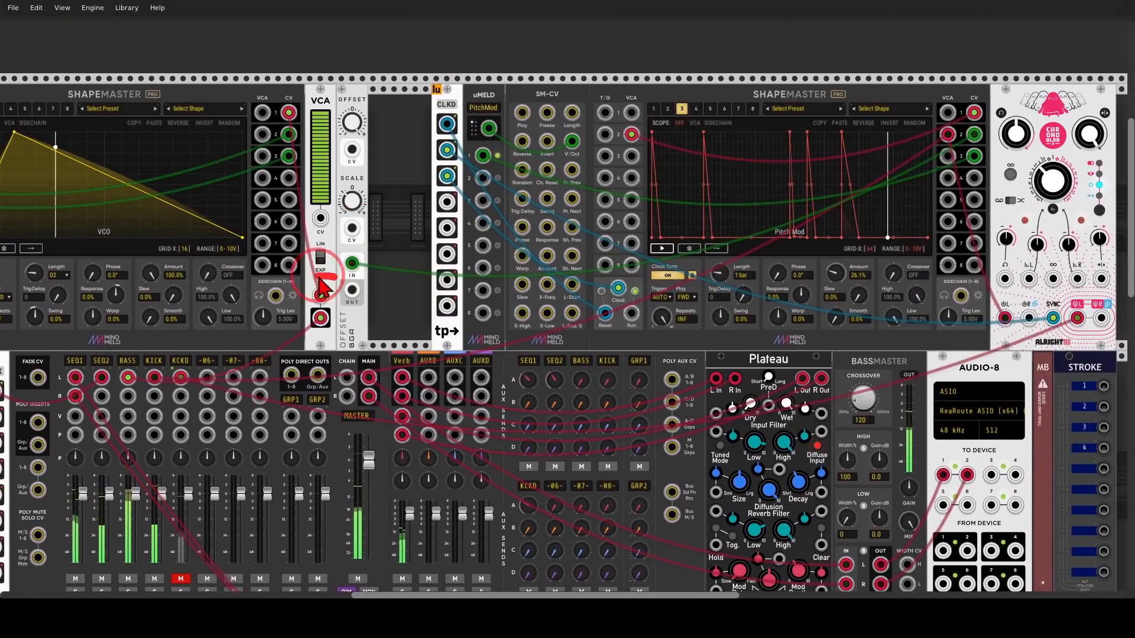
{"action": "mouse_move", "coordinate": [323, 277]}
{"action": "left_mouse_down"}
{"action": "mouse_move", "coordinate": [323, 355]}
{"action": "mouse_move", "coordinate": [360, 305]}
{"action": "mouse_move", "coordinate": [337, 278]}
{"action": "left_mouse_up"}
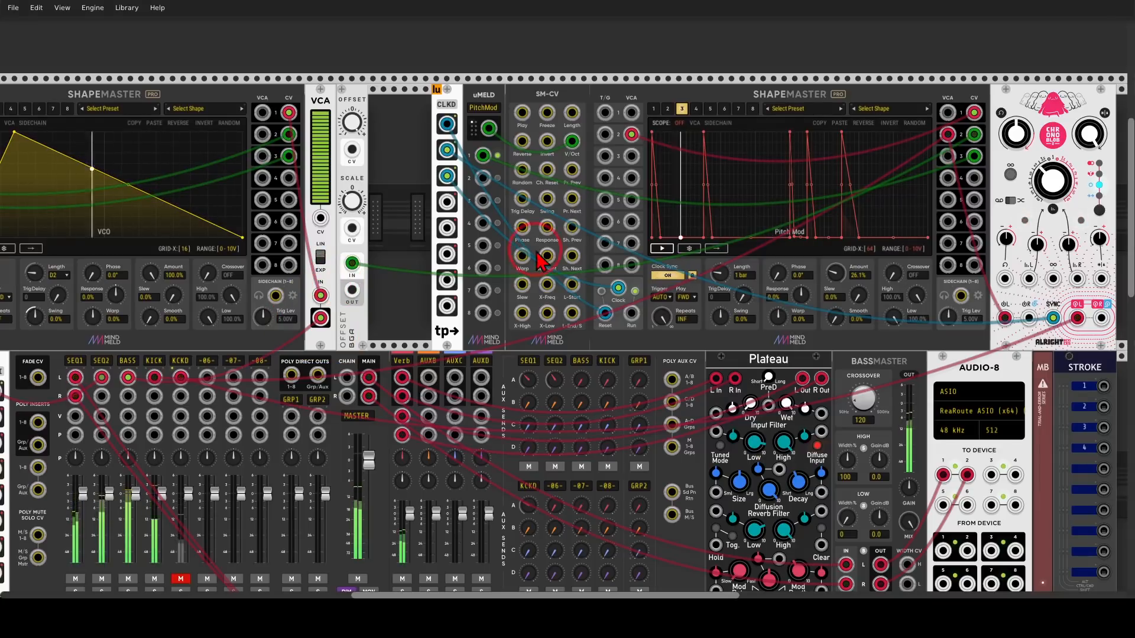
{"action": "left_click", "coordinate": [668, 109]}
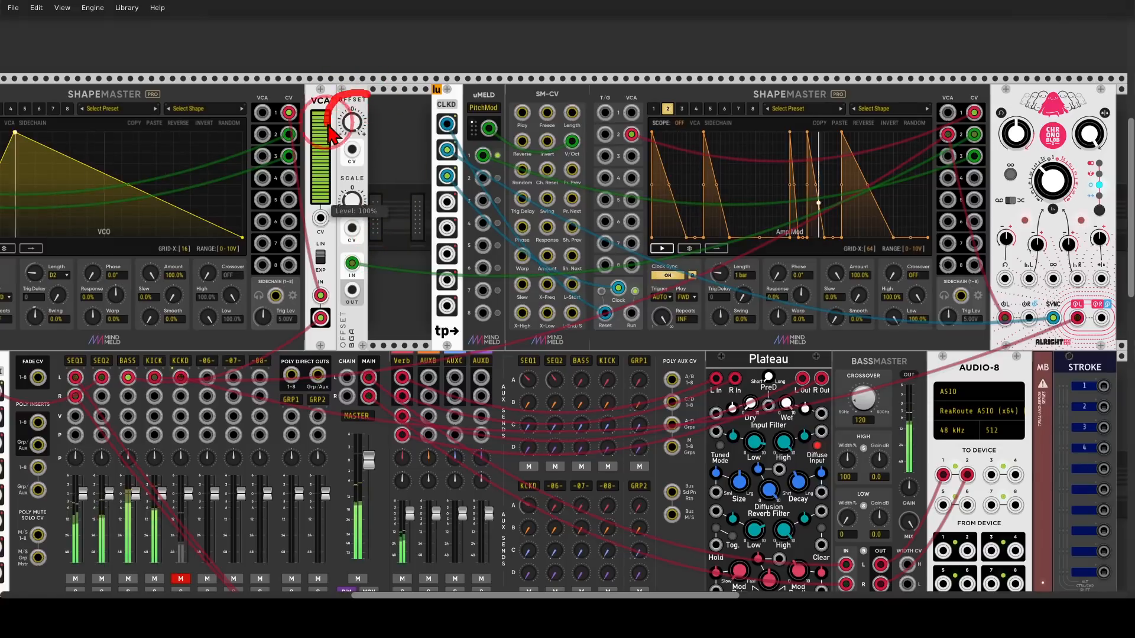
{"action": "left_click_drag", "start_coordinate": [328, 125], "coordinate": [374, 96]}
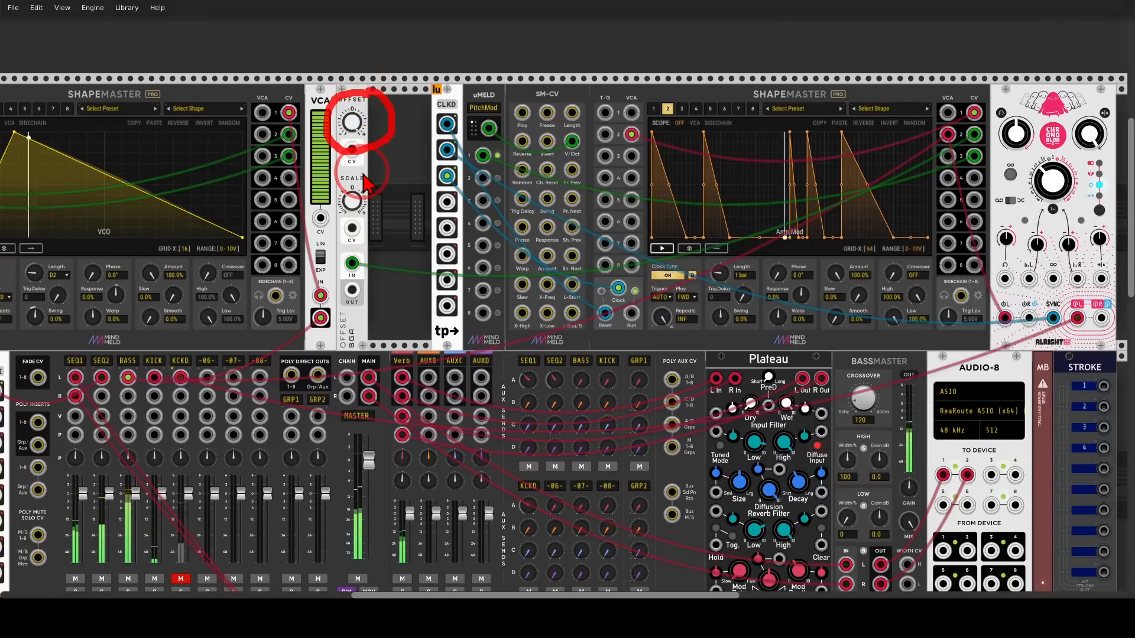
{"action": "mouse_move", "coordinate": [362, 172]}
{"action": "left_mouse_down"}
{"action": "mouse_move", "coordinate": [332, 204]}
{"action": "mouse_move", "coordinate": [371, 214]}
{"action": "mouse_move", "coordinate": [366, 180]}
{"action": "left_mouse_up"}
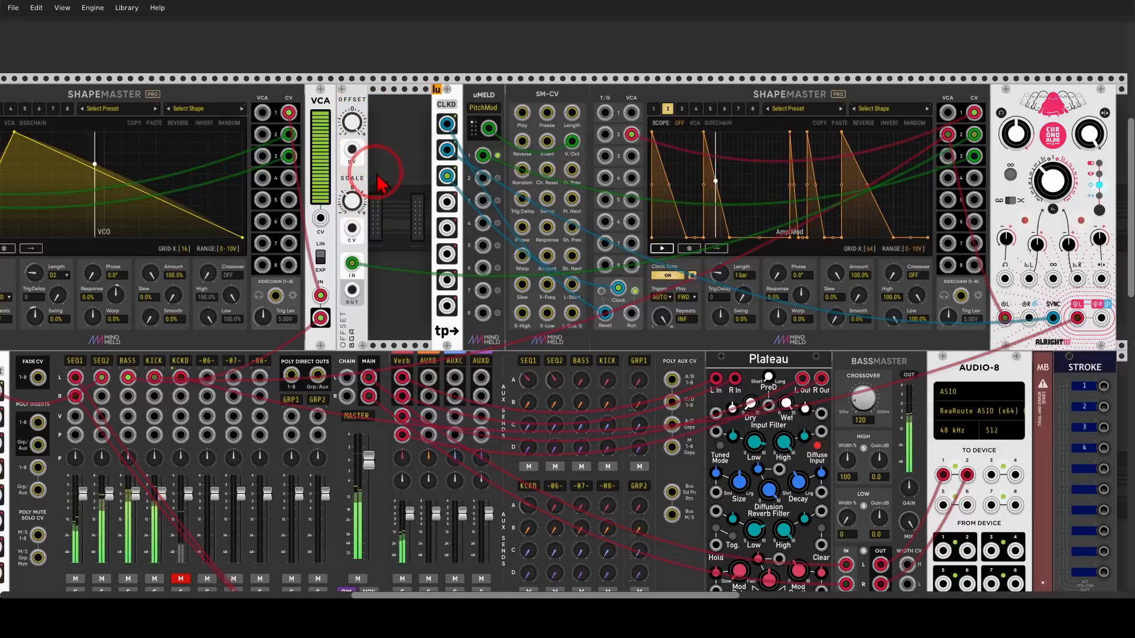
{"action": "mouse_move", "coordinate": [357, 89]}
{"action": "left_mouse_down"}
{"action": "mouse_move", "coordinate": [341, 139]}
{"action": "mouse_move", "coordinate": [367, 107]}
{"action": "left_mouse_up"}
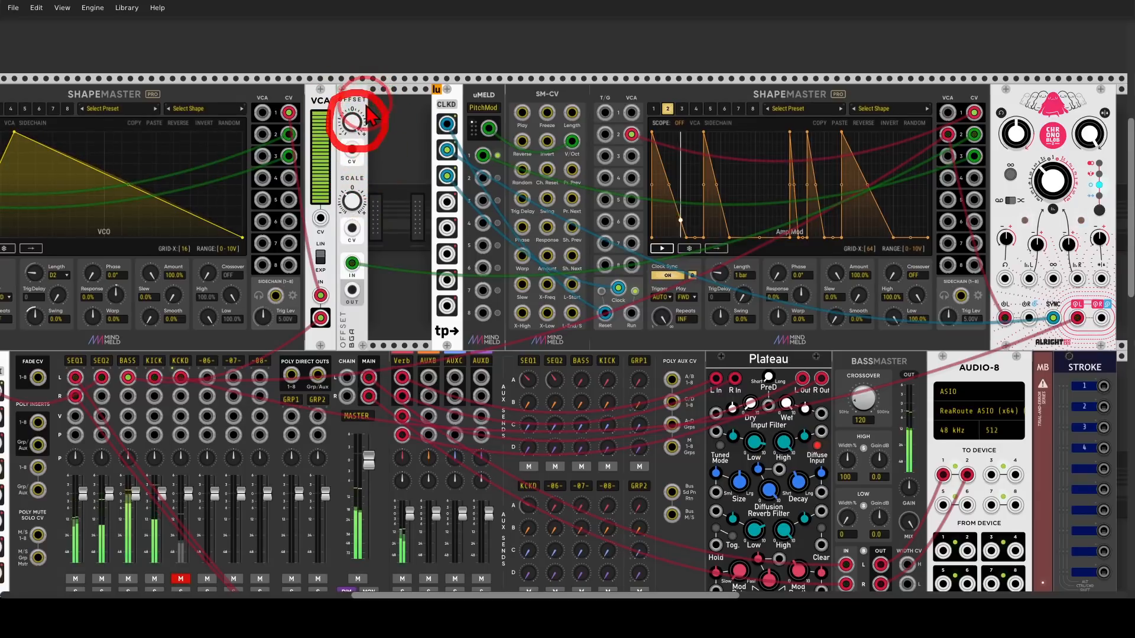
{"action": "left_click_drag", "start_coordinate": [351, 289], "coordinate": [320, 219]}
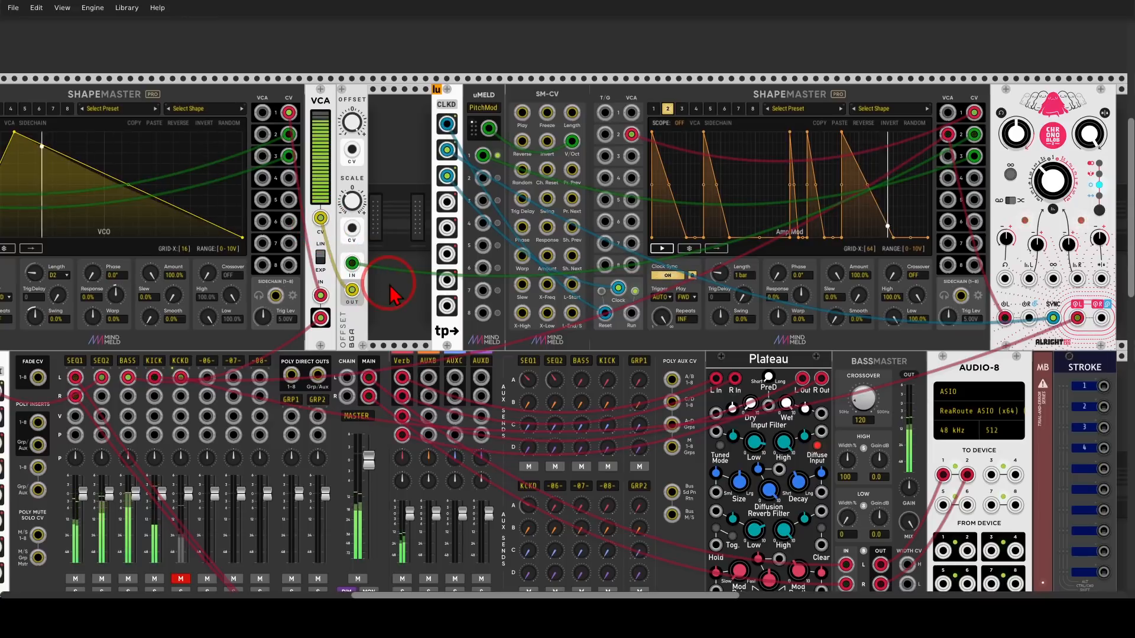
- Set the KICK track's level to about 1.06 dB and unmute the KCKD track in MixMaster
{"action": "scroll", "coordinate": [392, 292], "scroll_direction": "down", "scroll_amount": 3}
{"action": "left_click_drag", "start_coordinate": [395, 306], "coordinate": [470, 248]}
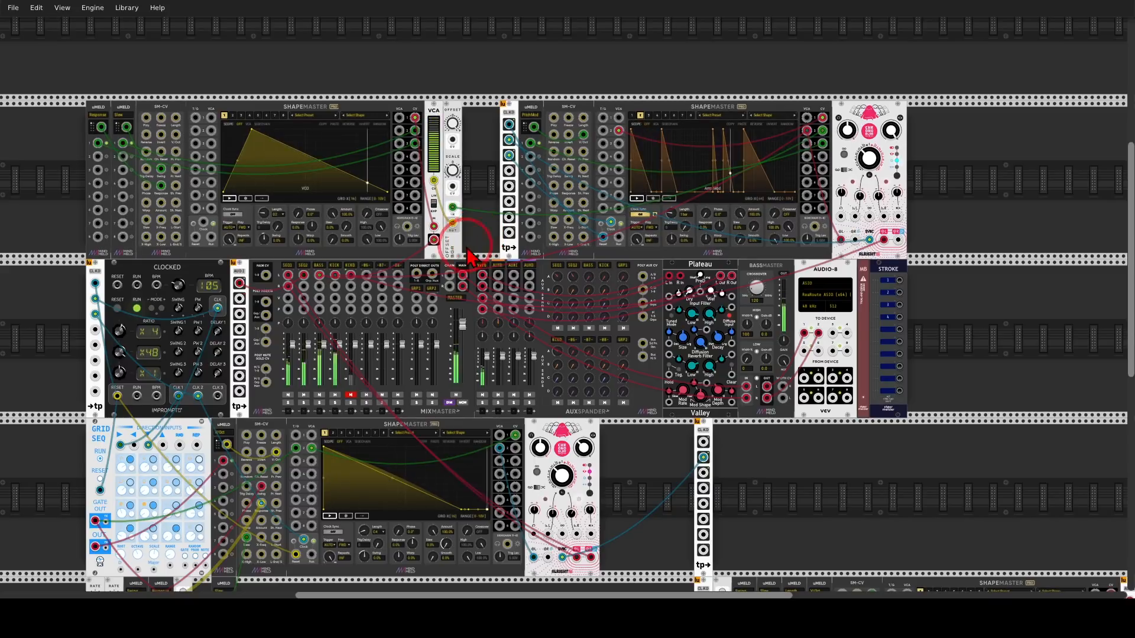
{"action": "left_click_drag", "start_coordinate": [340, 344], "coordinate": [341, 342]}
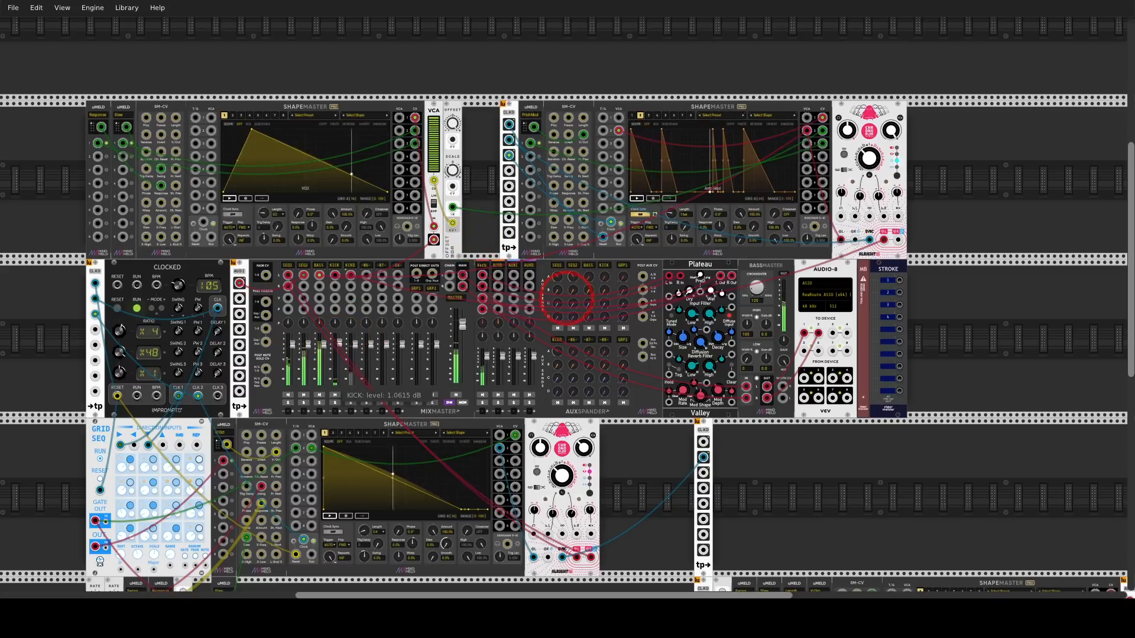
{"action": "left_click", "coordinate": [351, 394]}
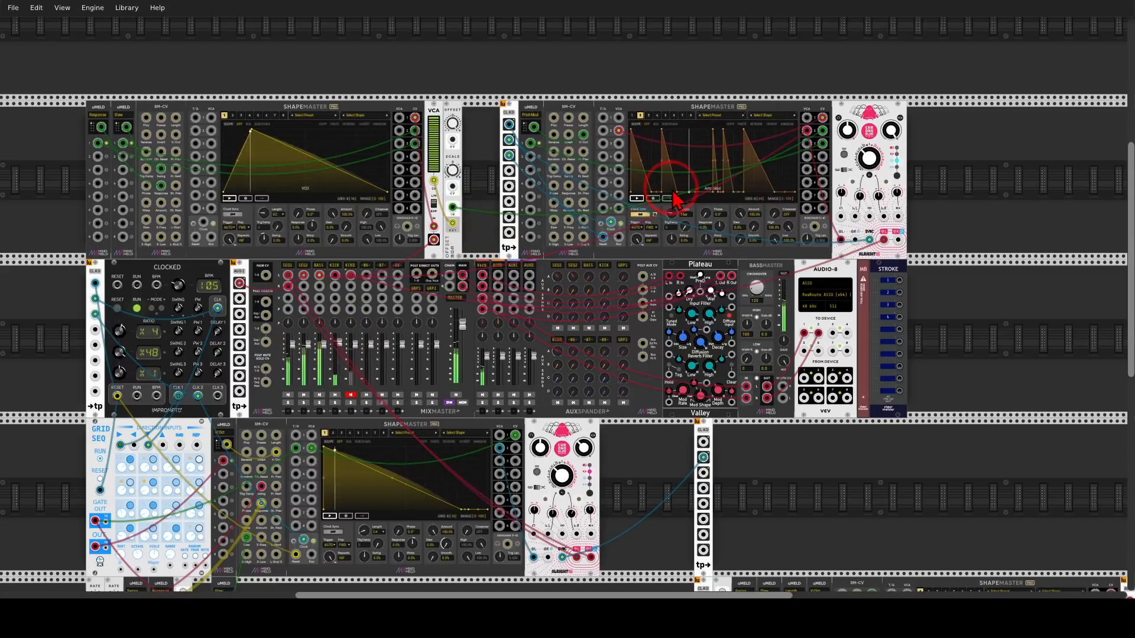
{"action": "left_click", "coordinate": [350, 395]}
- Review the whole patch and point out the four ShapeMaster modules that generate its voices
{"action": "scroll", "coordinate": [349, 395], "scroll_direction": "down", "scroll_amount": 2}
{"action": "left_click_drag", "start_coordinate": [574, 459], "coordinate": [608, 350]}
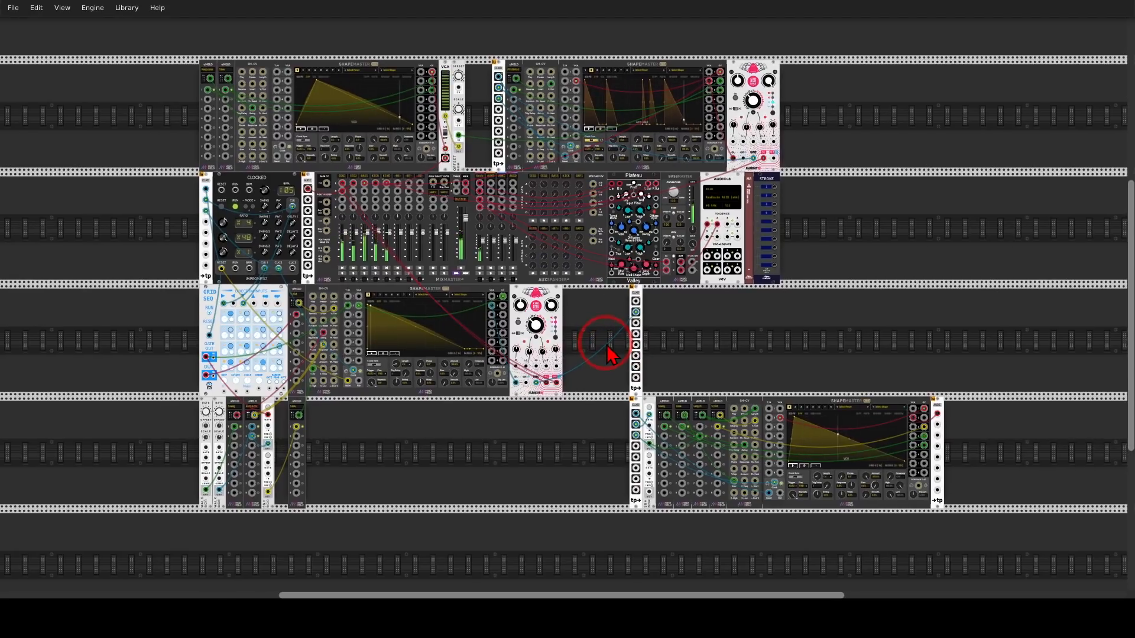
{"action": "mouse_move", "coordinate": [461, 281]}
{"action": "left_mouse_down"}
{"action": "mouse_move", "coordinate": [476, 317]}
{"action": "mouse_move", "coordinate": [451, 271]}
{"action": "left_mouse_up"}
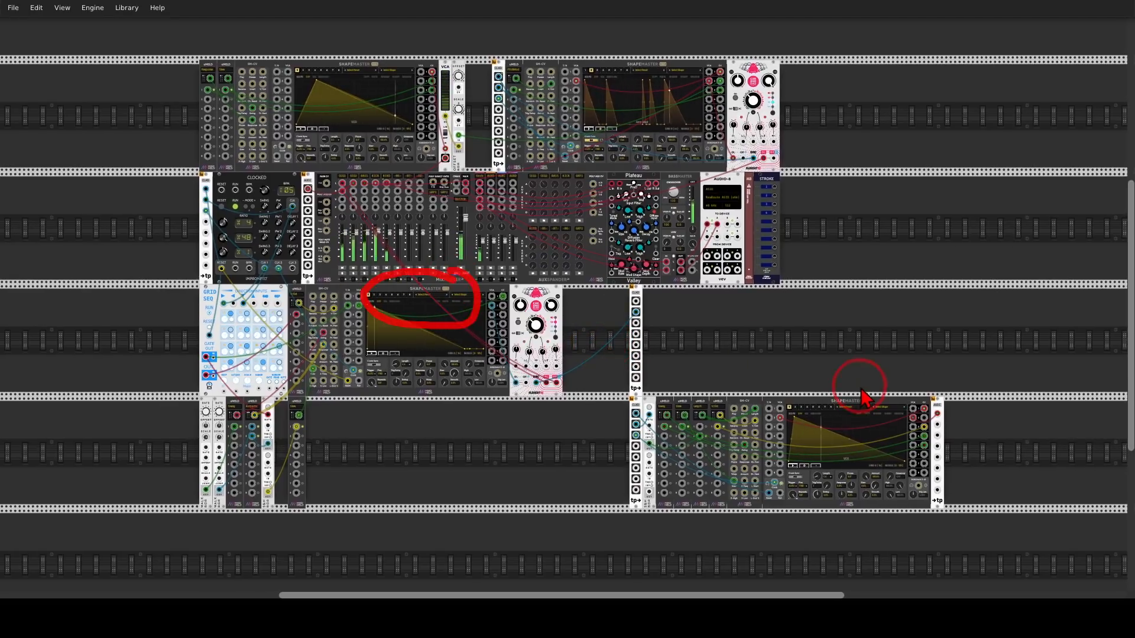
{"action": "mouse_move", "coordinate": [876, 384]}
{"action": "left_mouse_down"}
{"action": "mouse_move", "coordinate": [888, 439]}
{"action": "mouse_move", "coordinate": [895, 408]}
{"action": "left_mouse_up"}
{"action": "mouse_move", "coordinate": [355, 30]}
{"action": "left_mouse_down"}
{"action": "mouse_move", "coordinate": [307, 89]}
{"action": "mouse_move", "coordinate": [396, 59]}
{"action": "left_mouse_up"}
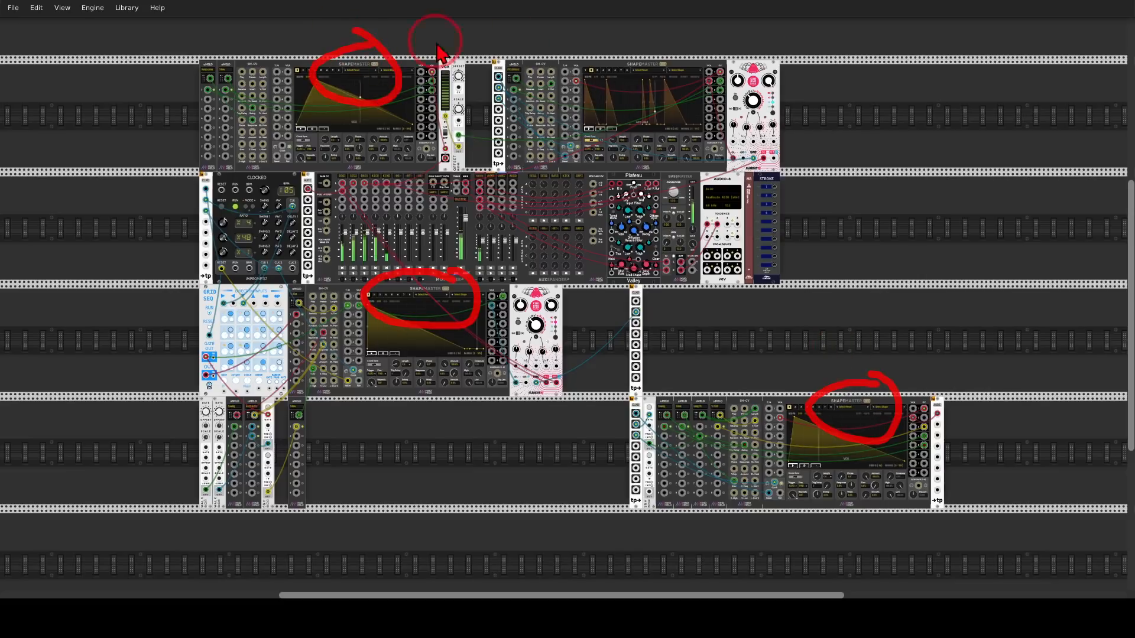
{"action": "left_click_drag", "start_coordinate": [653, 56], "coordinate": [662, 59]}
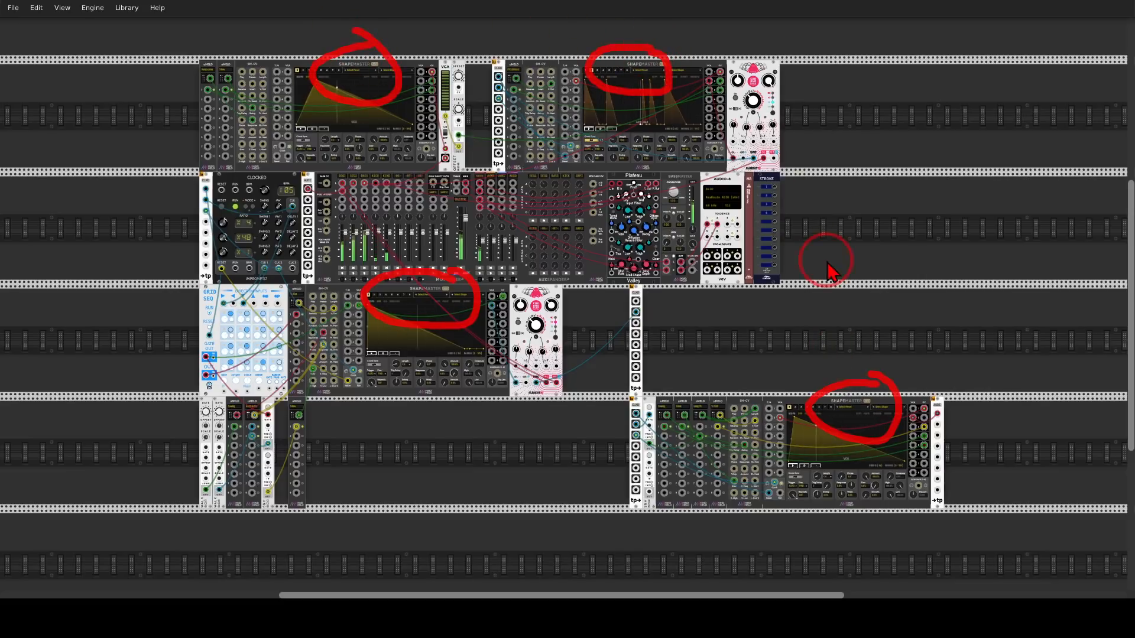